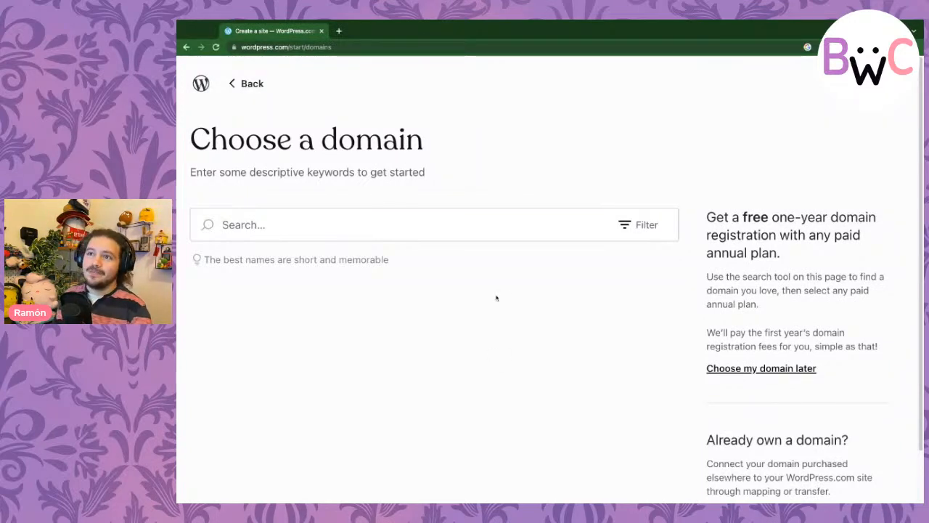
- Open 100daychooser.wordpress.com in a new browser tab
key("ctrl+t")
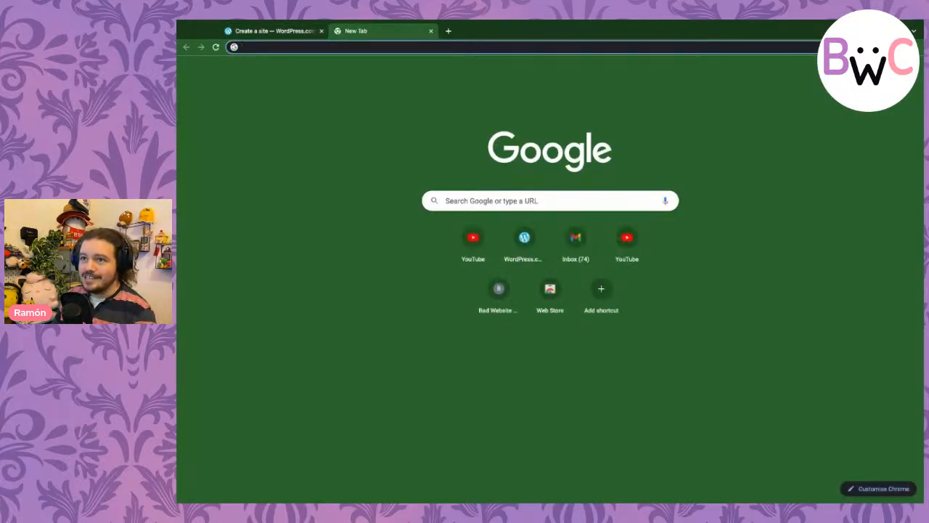
type("100daychooser.wordpress.com")
key("Return")
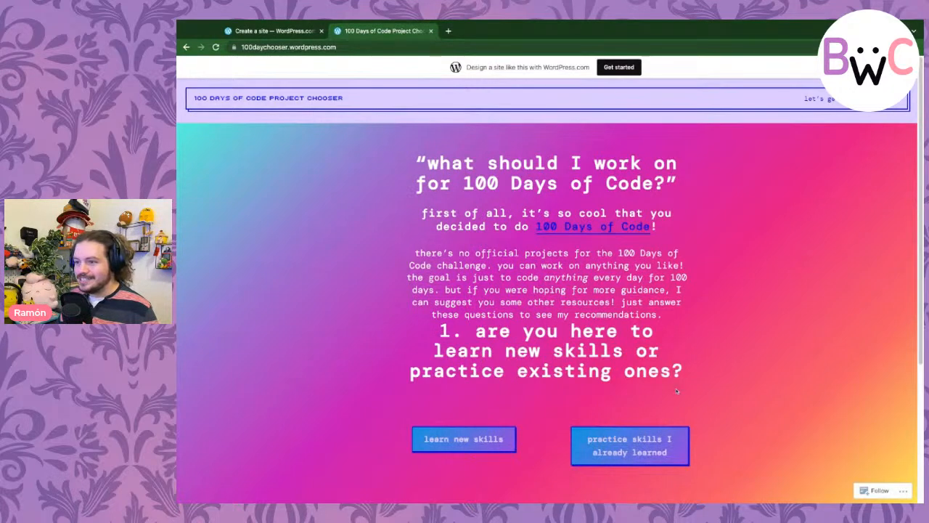
- Answer the project chooser with "learn new skills", "yes" to being new to coding and "make websites", and close the resulting page
scroll(494, 342, "down", 2)
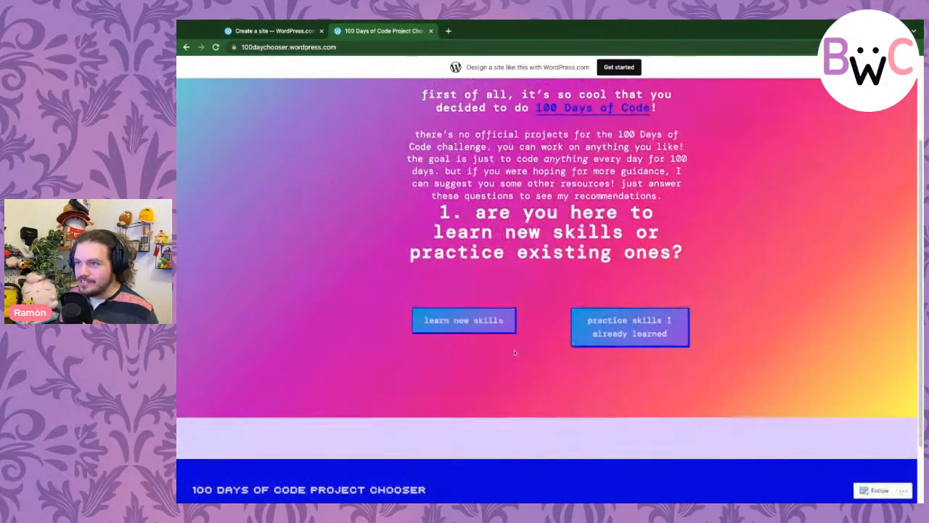
left_click(499, 323)
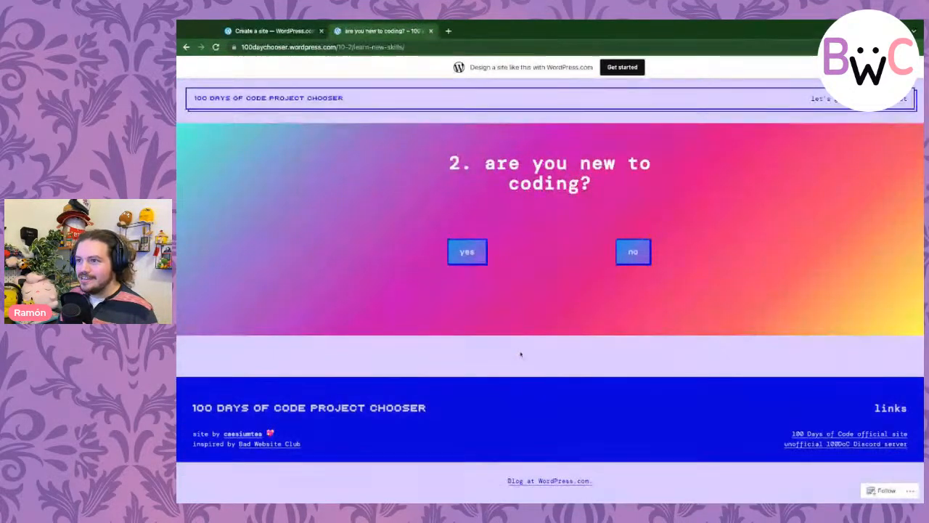
left_click(468, 252)
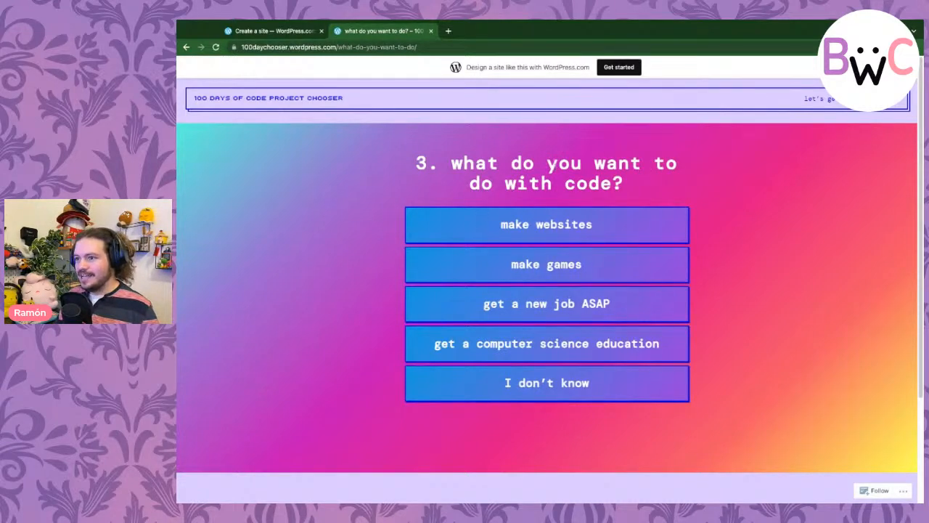
left_click(559, 226)
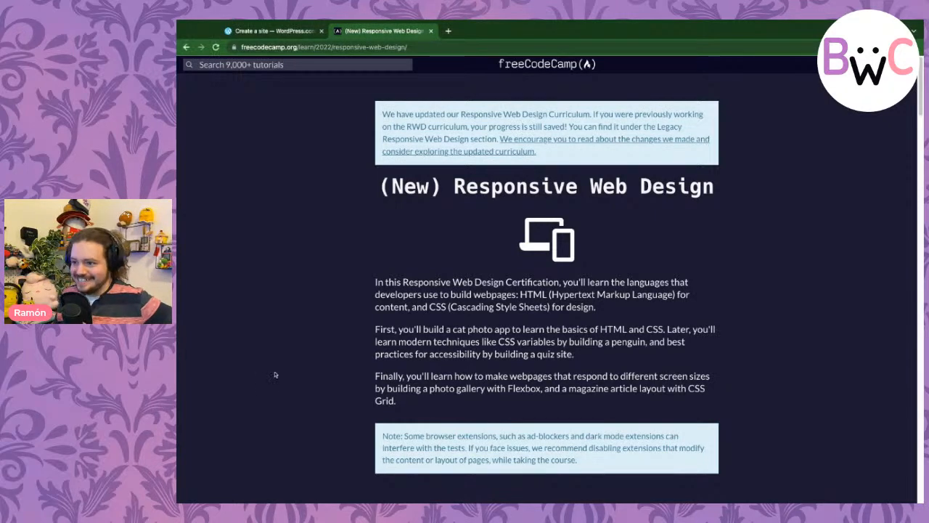
left_click(431, 32)
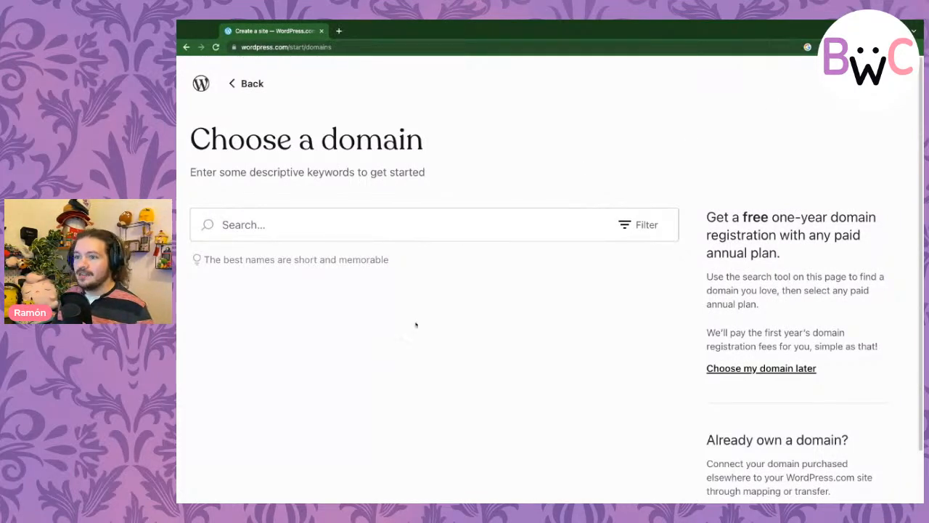
- Search for the domain ramons-portfolio and select the free address ramonsportfolio2.wordpress.com
left_click(362, 227)
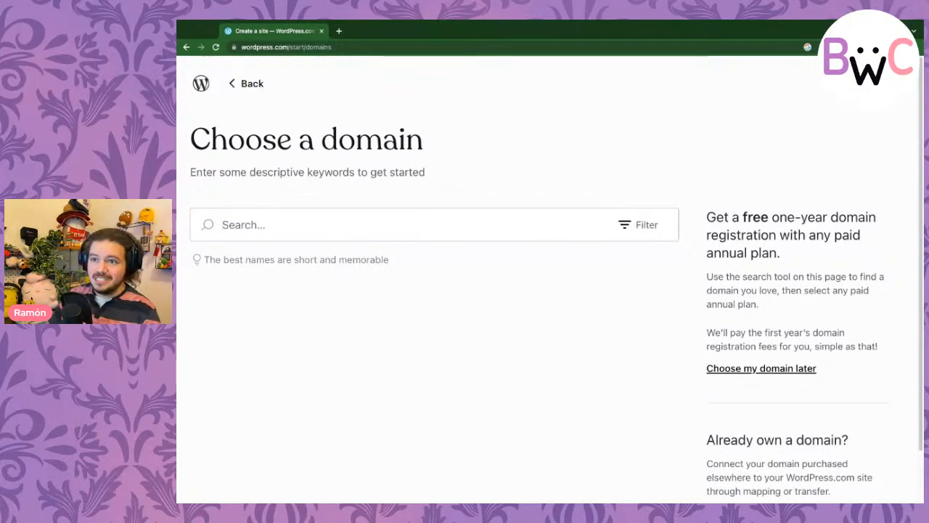
type("ramons-portfolio")
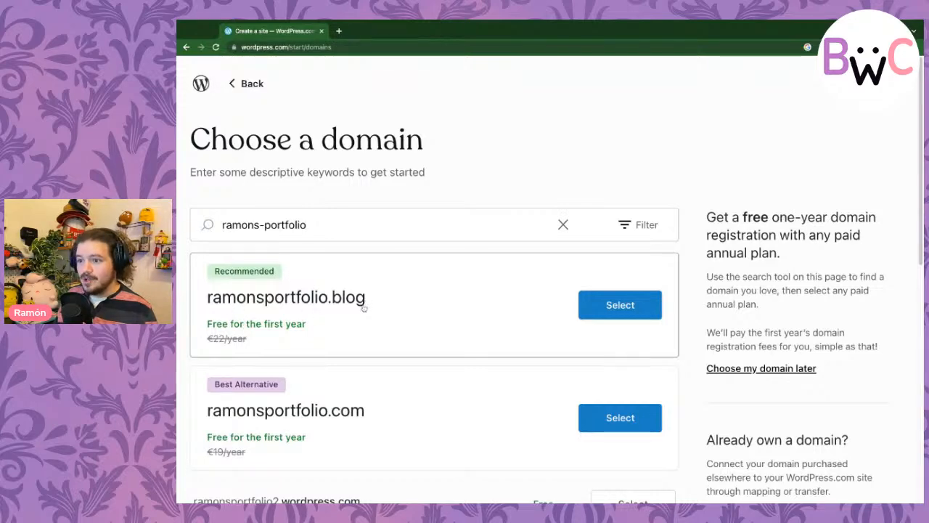
scroll(364, 308, "down", 5)
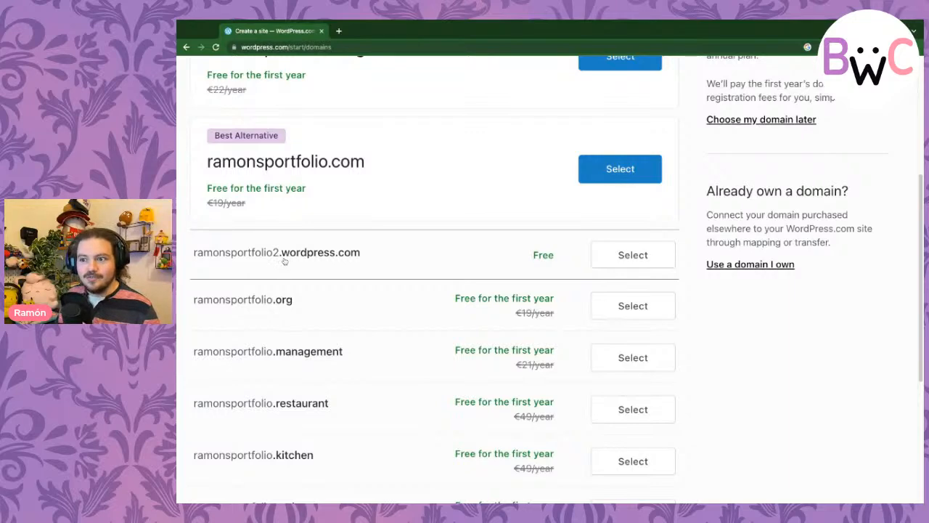
scroll(283, 265, "up", 5)
scroll(331, 295, "down", 5)
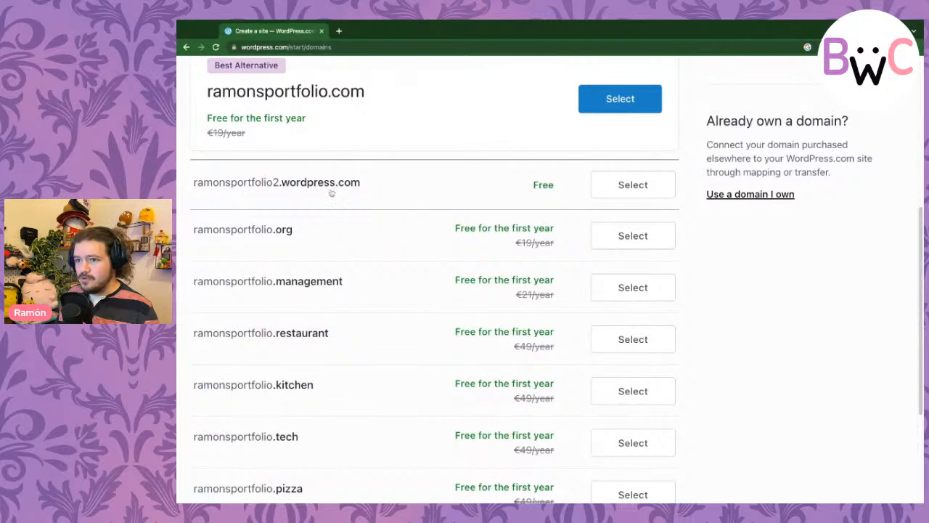
left_click(615, 193)
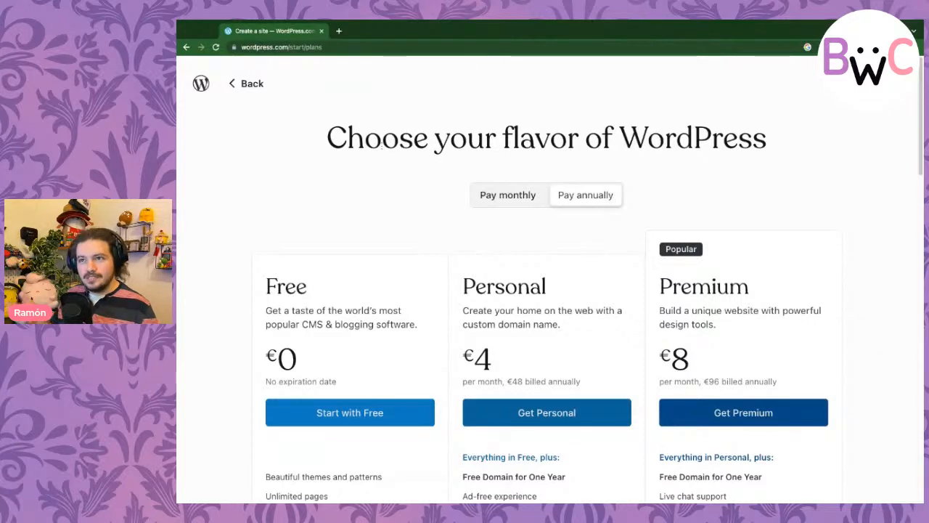
- Review the features of the available plans and start the site with the Free plan
scroll(360, 184, "down", 1)
scroll(358, 184, "down", 3)
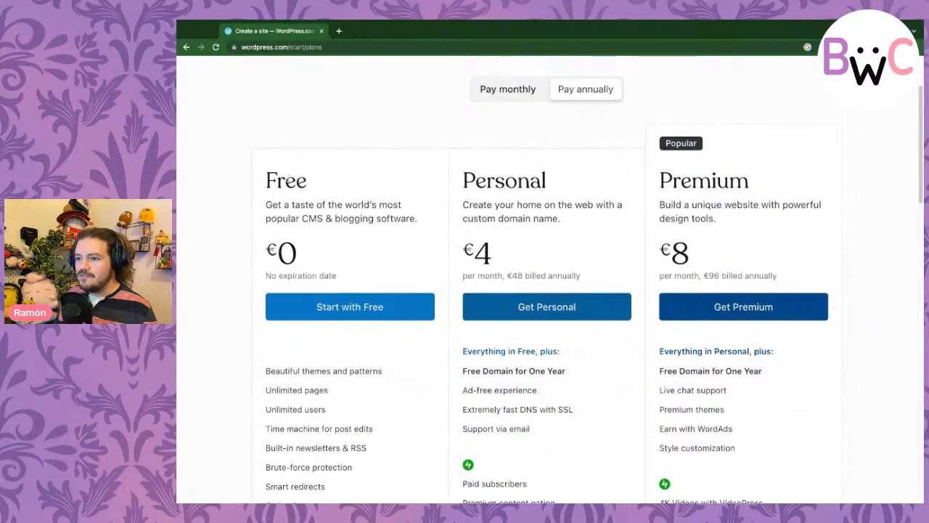
scroll(325, 189, "down", 2)
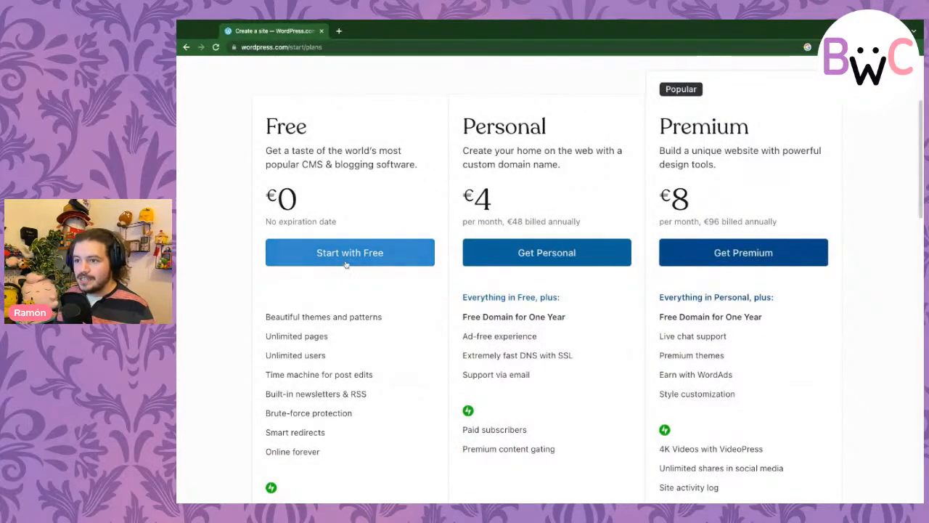
scroll(334, 196, "down", 4)
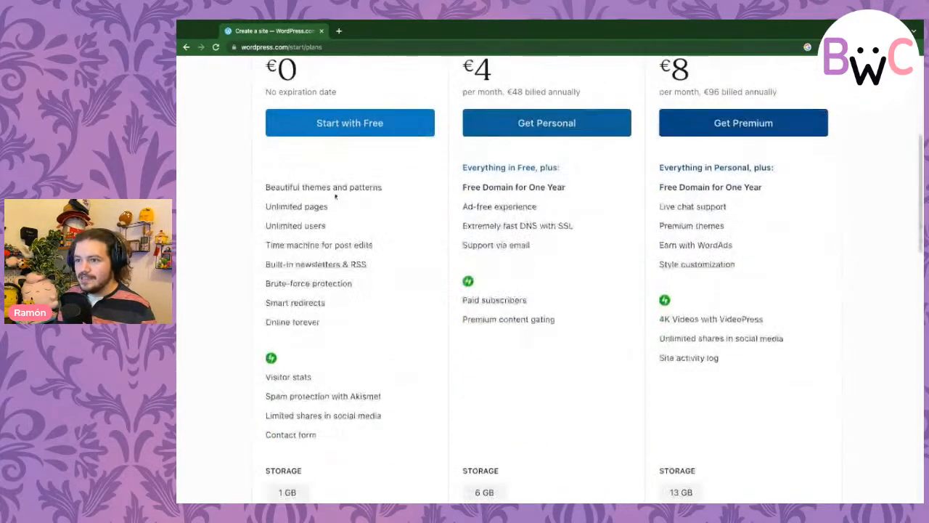
left_click(343, 120)
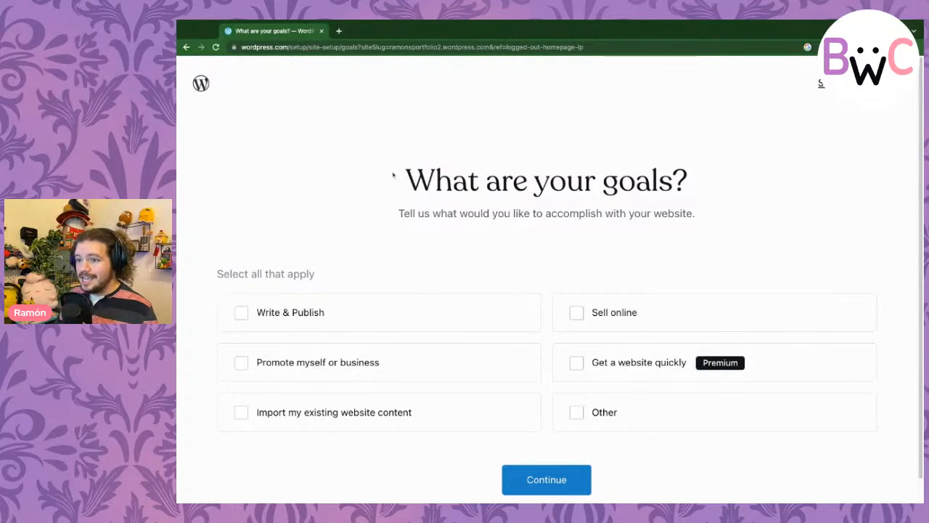
- Set "Promote myself or business" as the website's goal and continue the setup
scroll(421, 162, "down", 1)
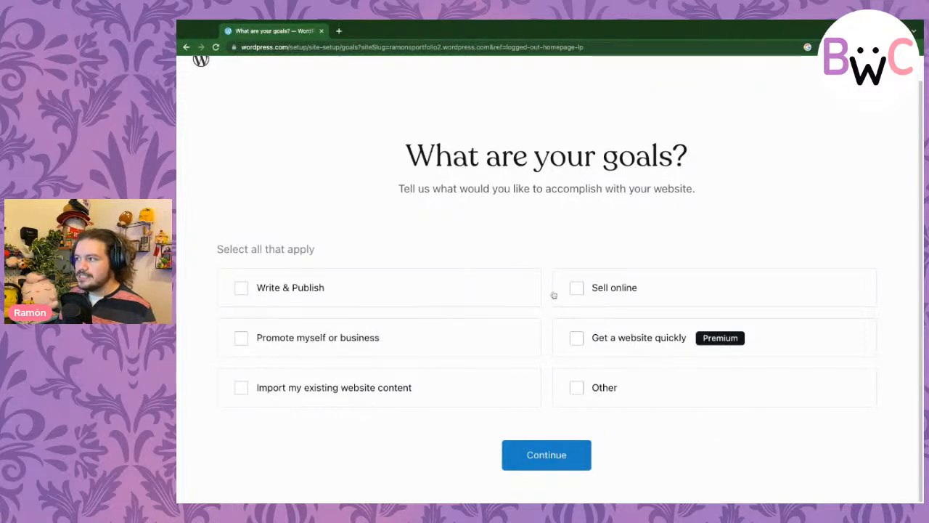
left_click(242, 343)
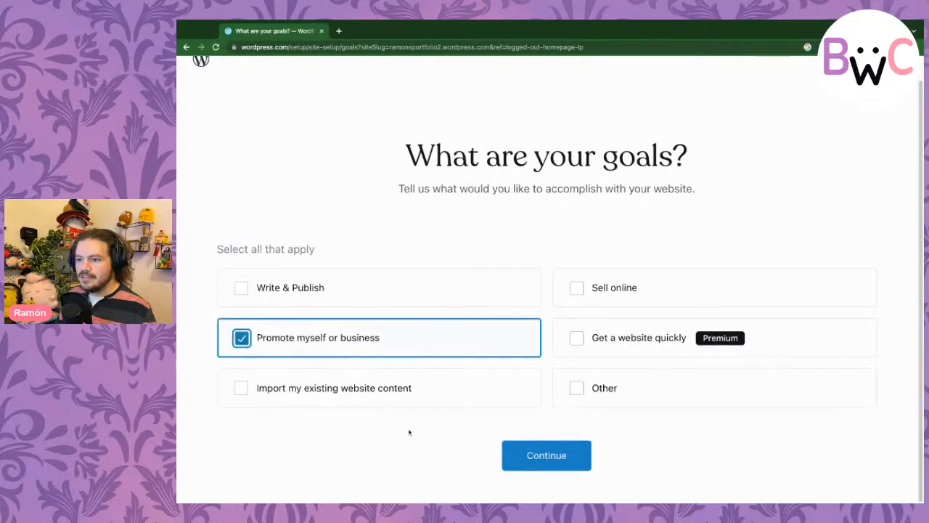
left_click(535, 456)
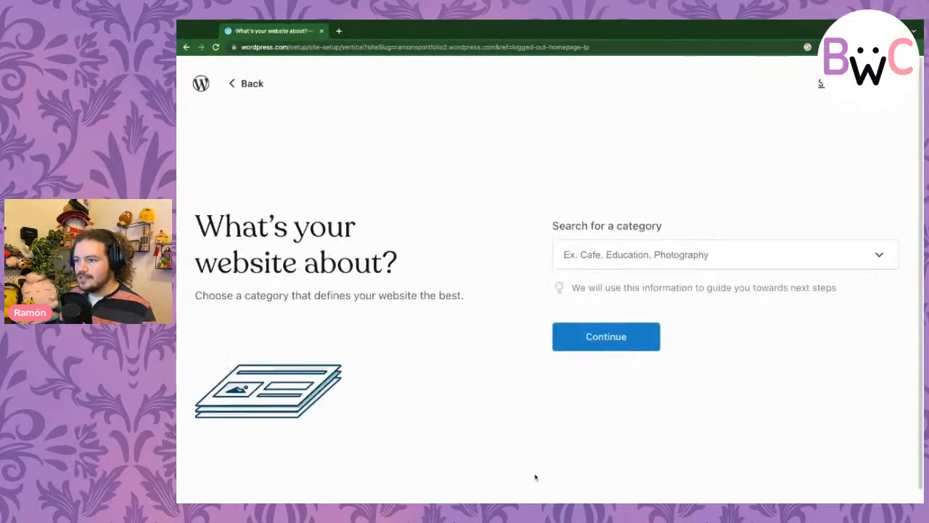
- Choose Web Design & Development as the website's category and continue the setup
left_click(628, 257)
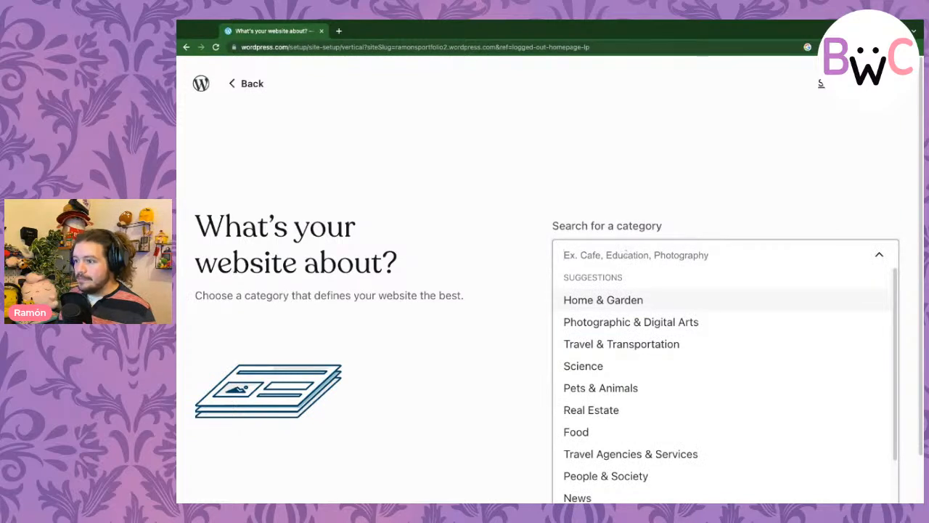
scroll(595, 392, "down", 2)
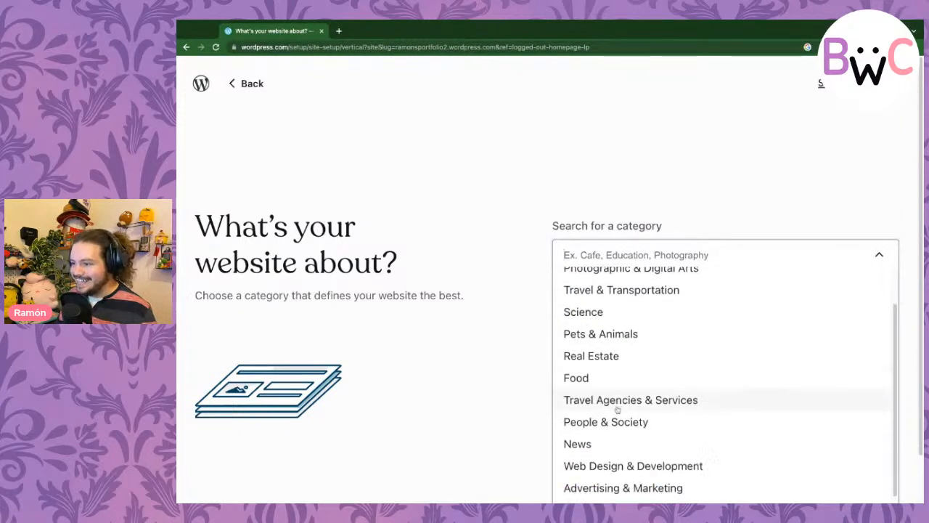
scroll(580, 403, "down", 1)
left_click(644, 440)
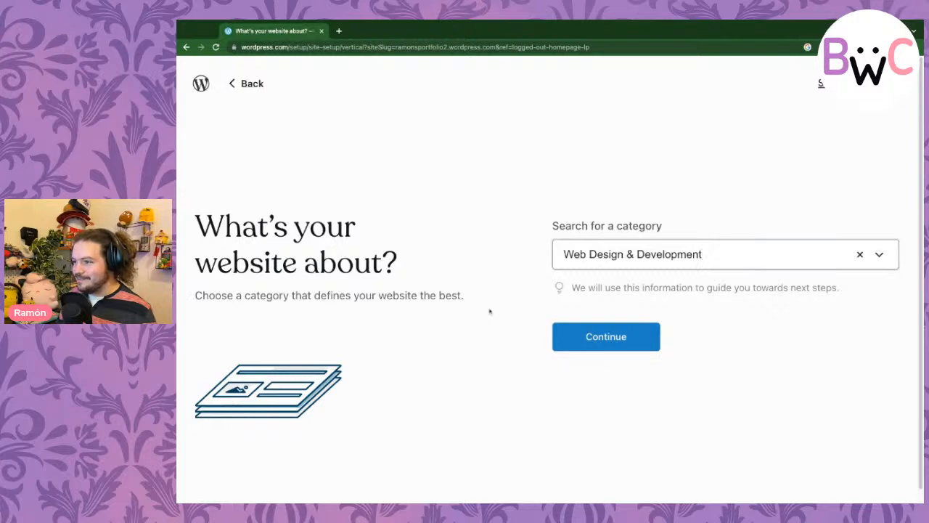
left_click(588, 339)
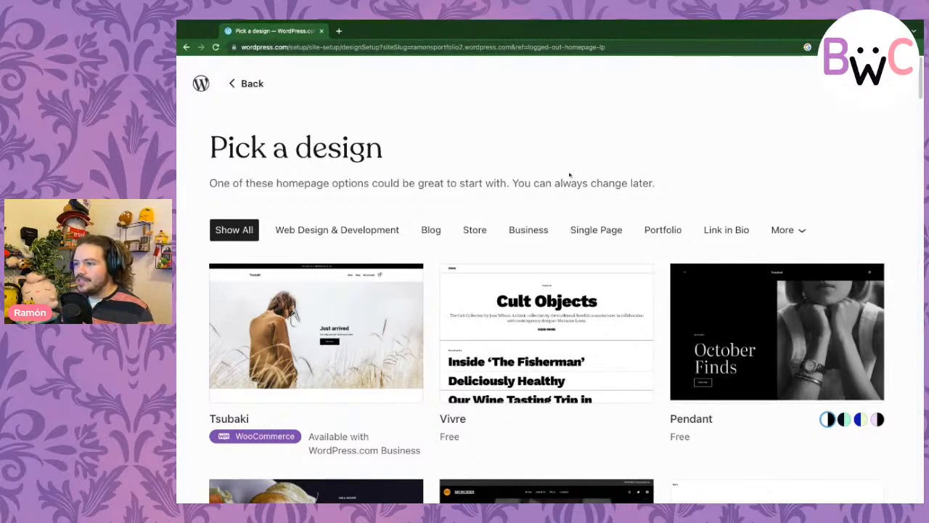
- Look through the homepage designs and skip the design selection without picking one
scroll(530, 175, "down", 1)
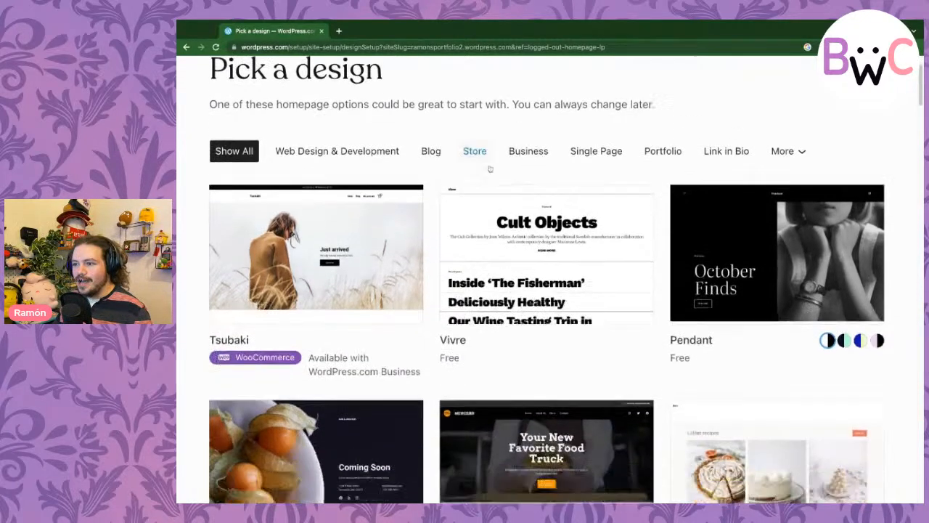
scroll(464, 192, "down", 2)
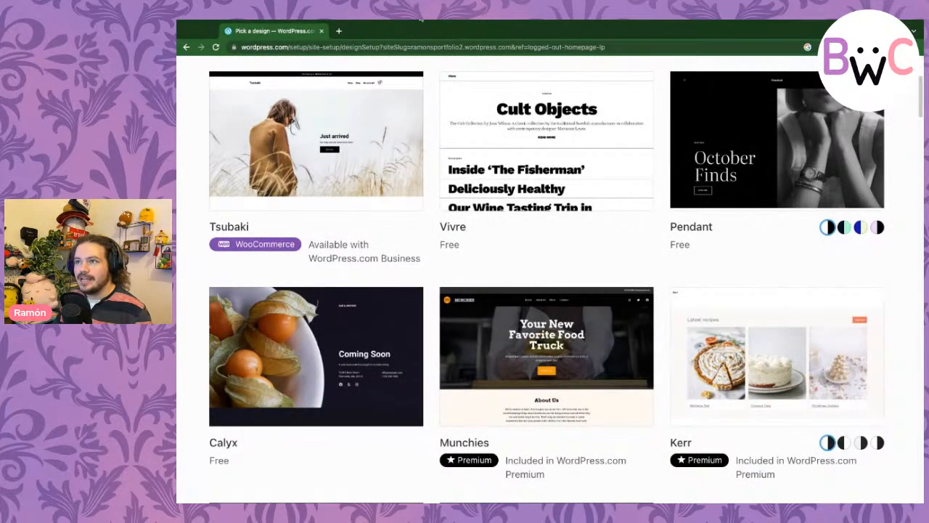
scroll(443, 187, "up", 3)
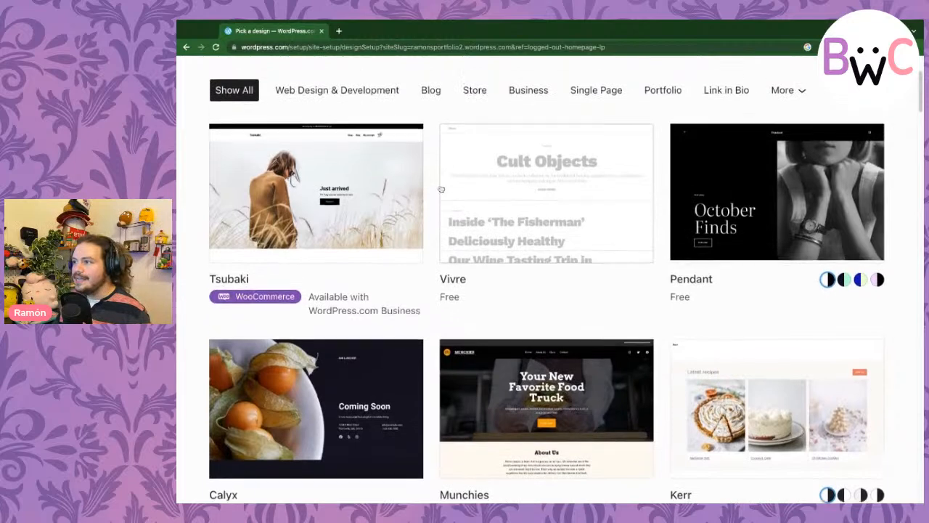
scroll(442, 187, "up", 1)
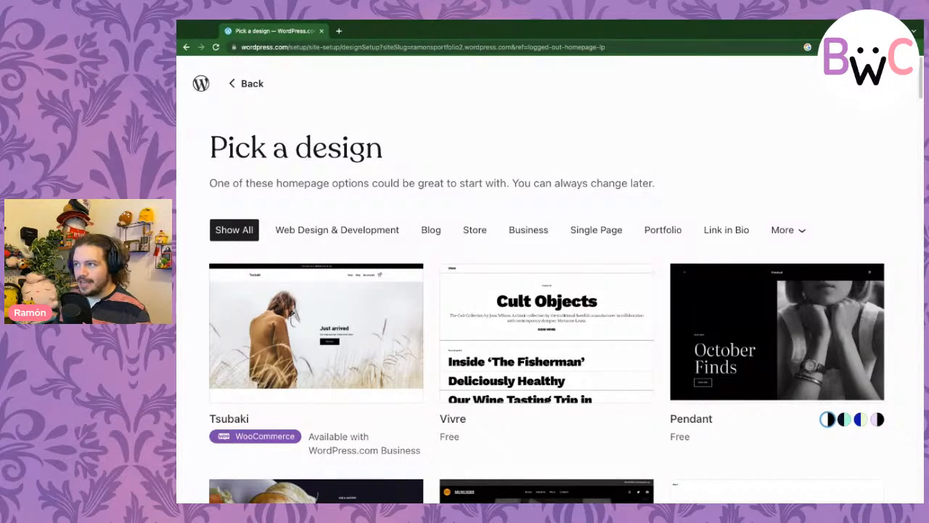
left_click(877, 84)
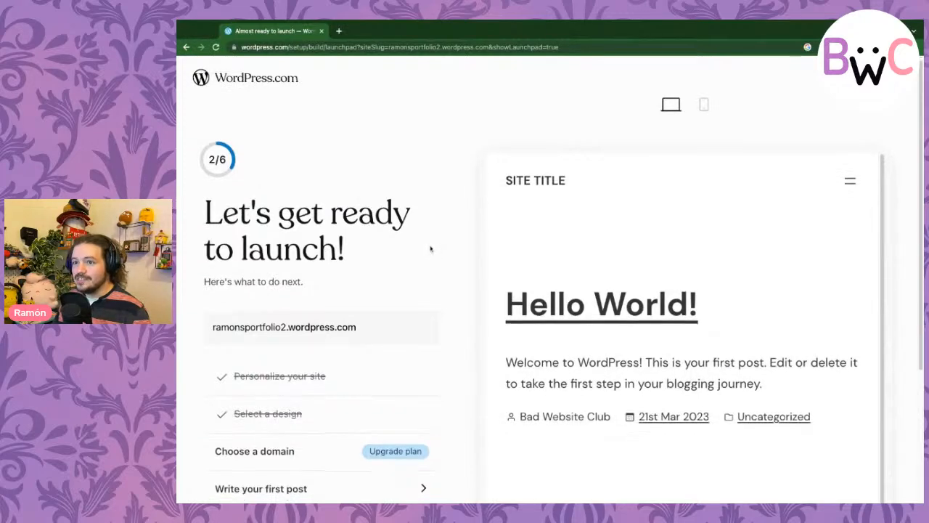
- Review the launch checklist and open the site design for editing
scroll(431, 249, "down", 3)
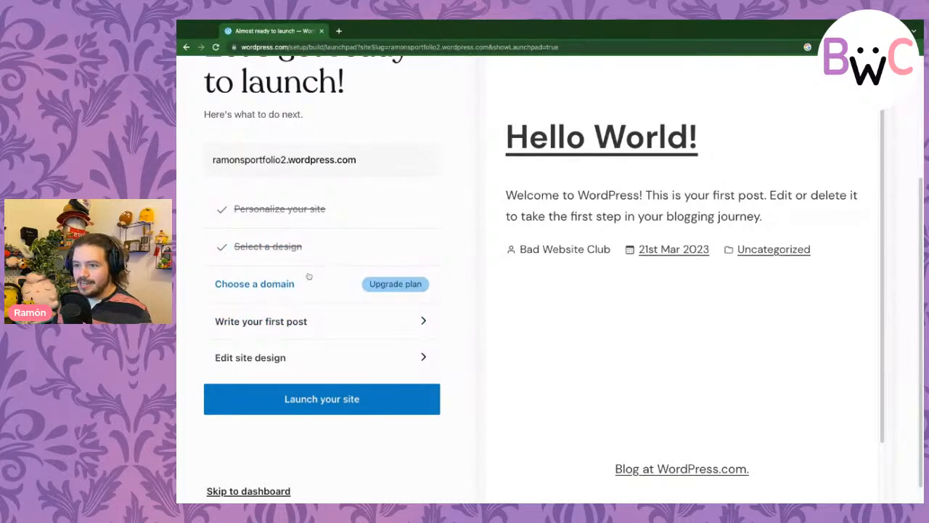
scroll(268, 310, "down", 1)
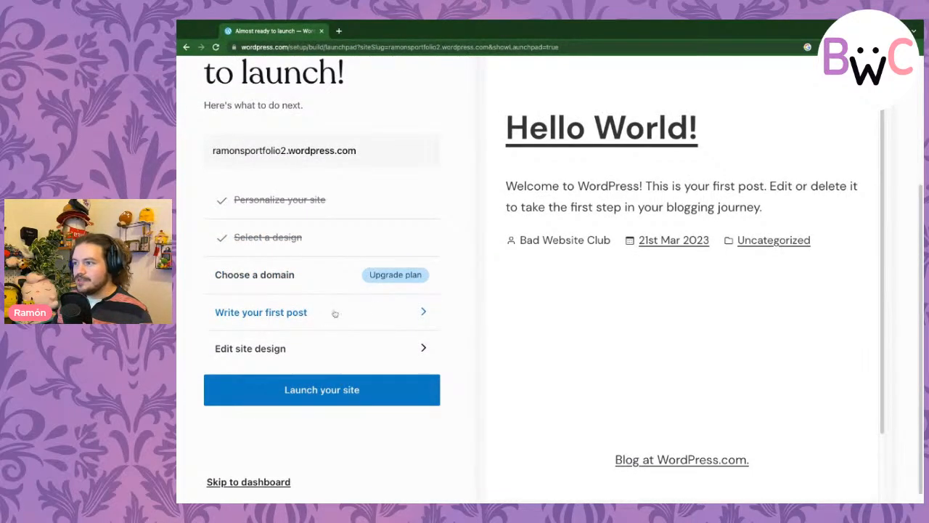
scroll(270, 356, "down", 1)
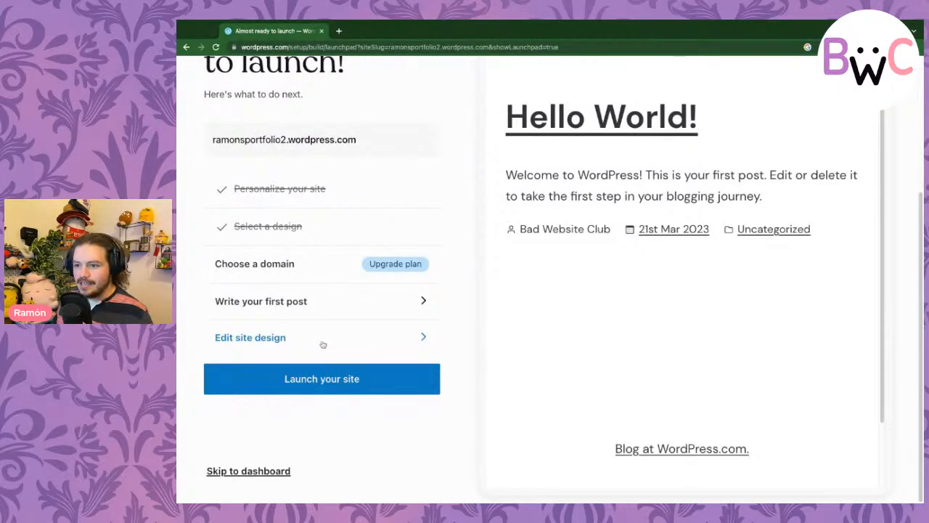
left_click(406, 334)
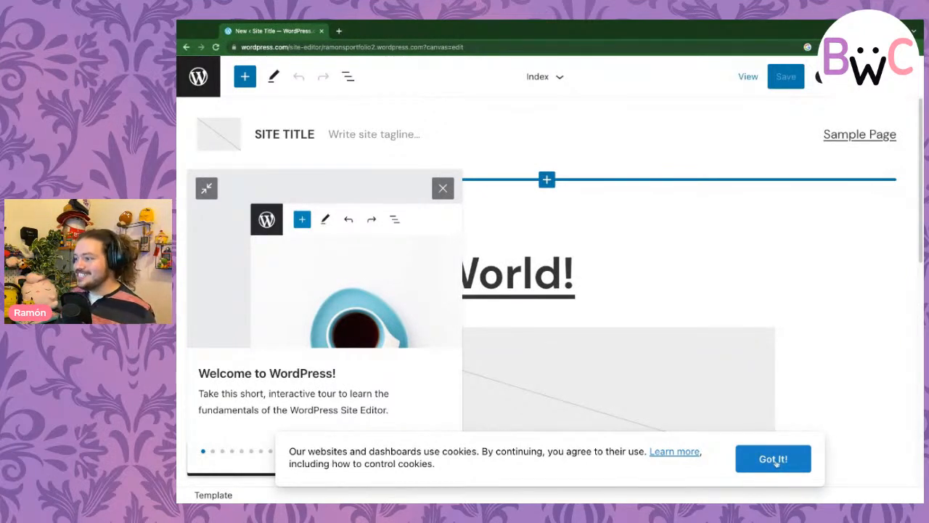
- Accept the cookie notice, dismiss the welcome tour and look over the Index template
left_click(775, 461)
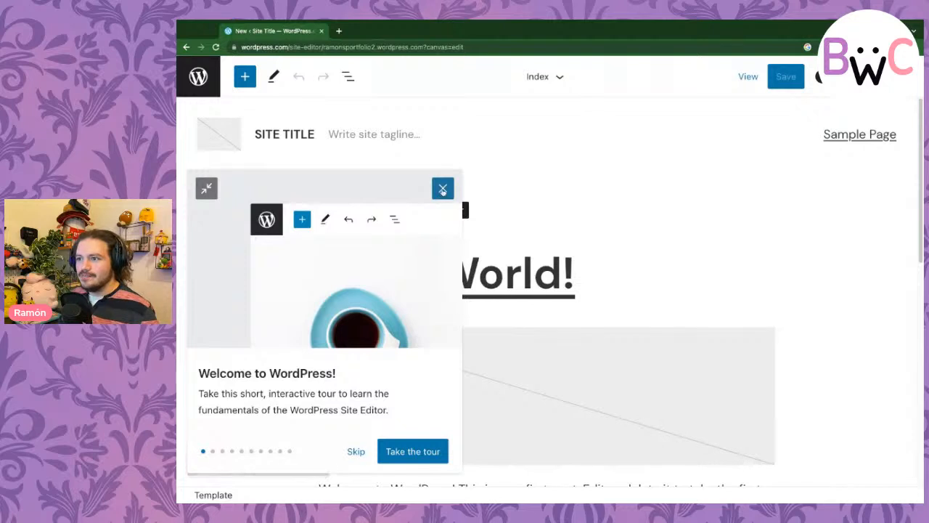
left_click(450, 187)
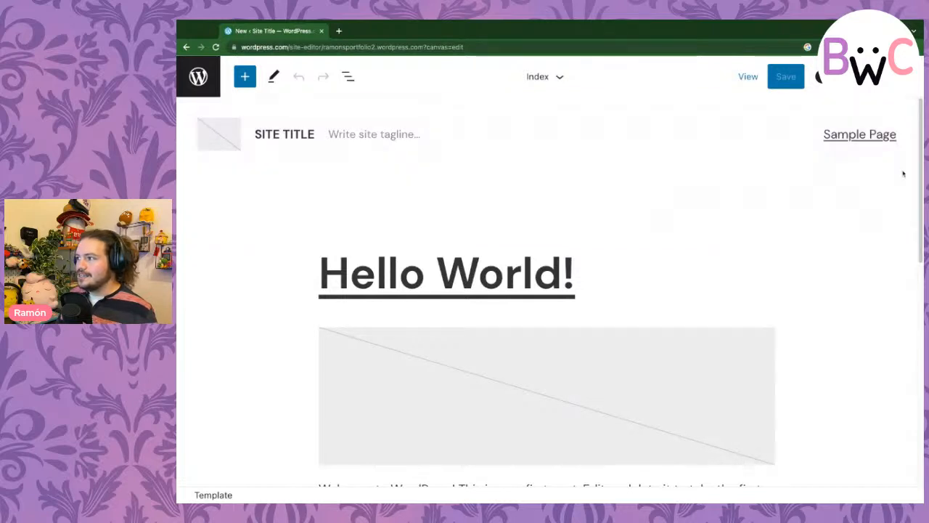
scroll(436, 233, "down", 3)
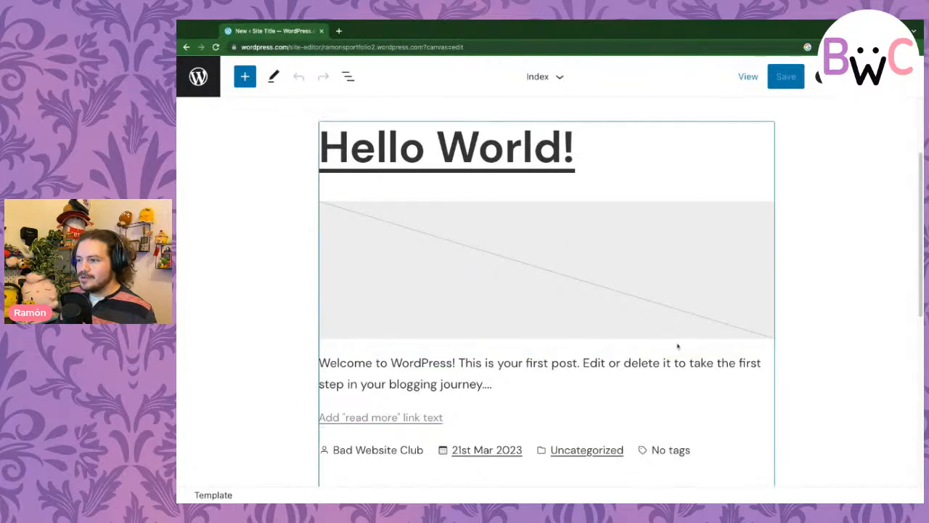
- Open the list of all templates from the Index template and look through it
scroll(329, 184, "up", 3)
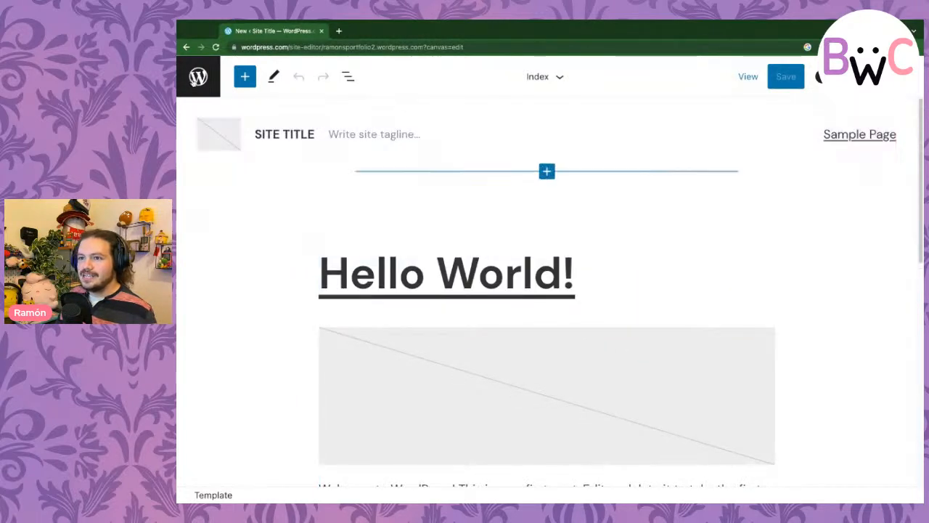
left_click(559, 77)
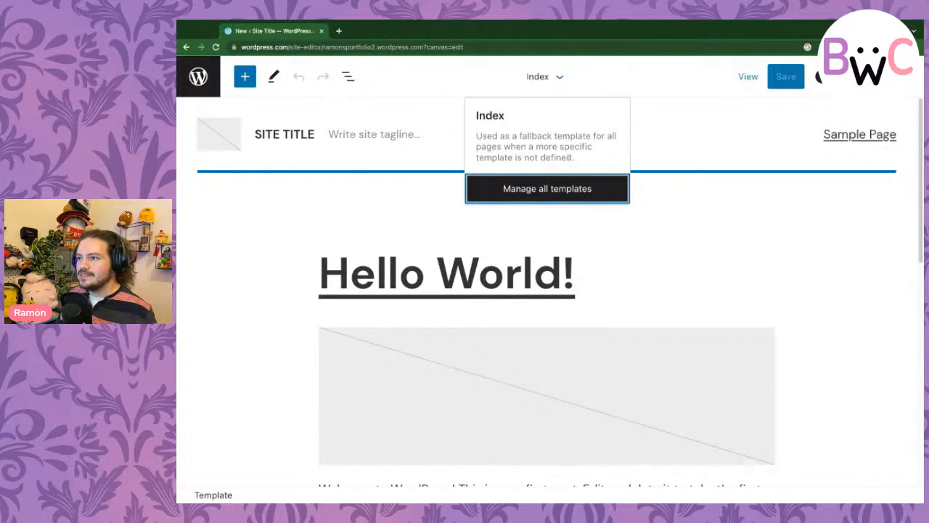
left_click(506, 187)
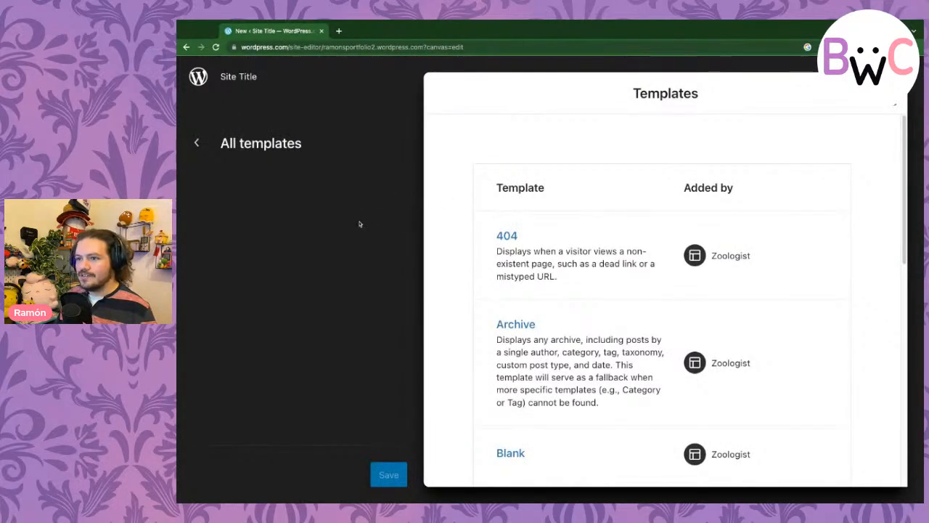
scroll(461, 245, "down", 3)
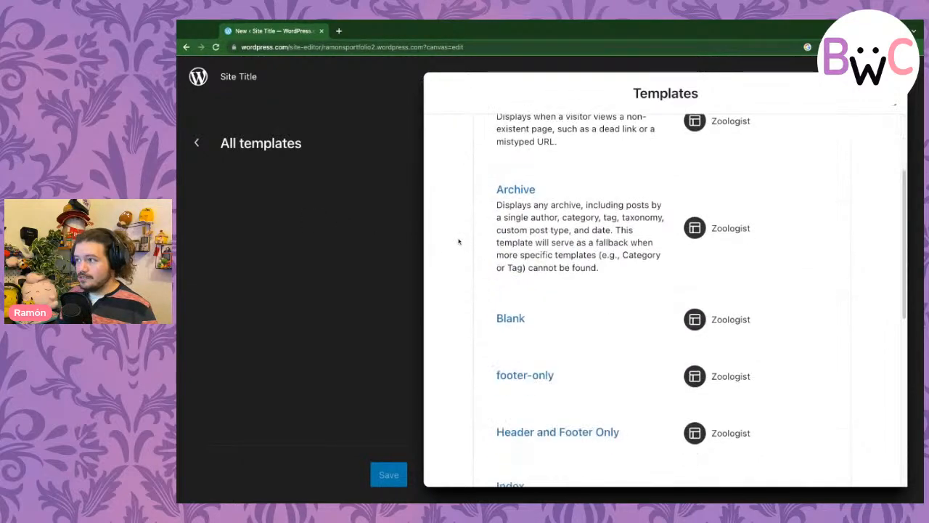
- Leave the site editor and skip the launch checklist to reach the site dashboard
left_click(196, 143)
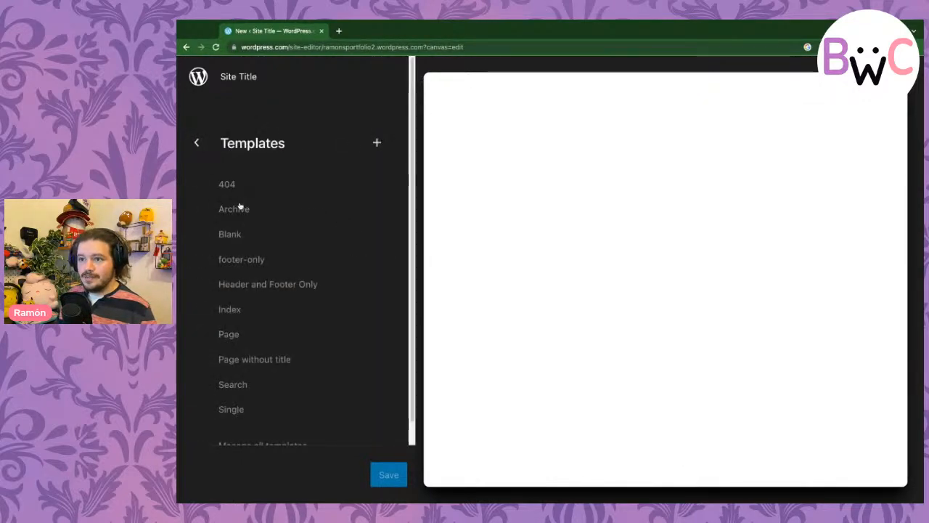
left_click(197, 145)
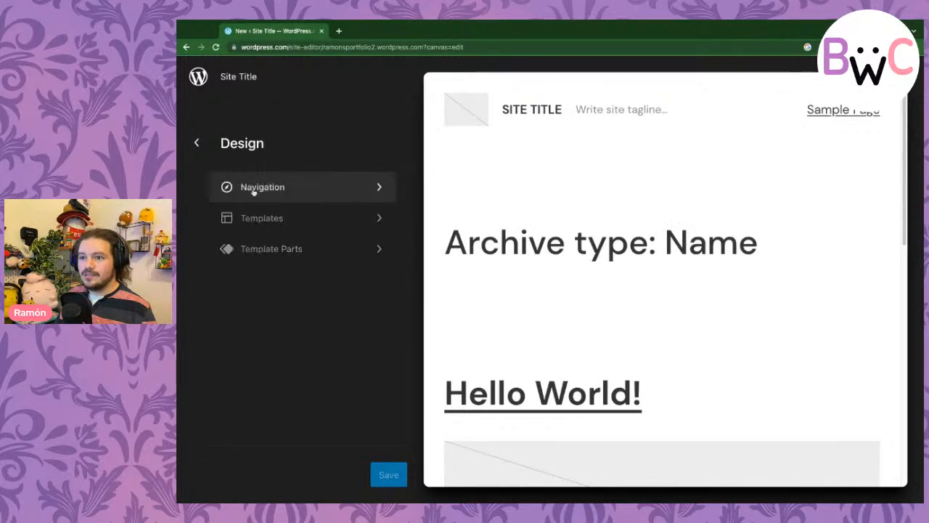
left_click(196, 144)
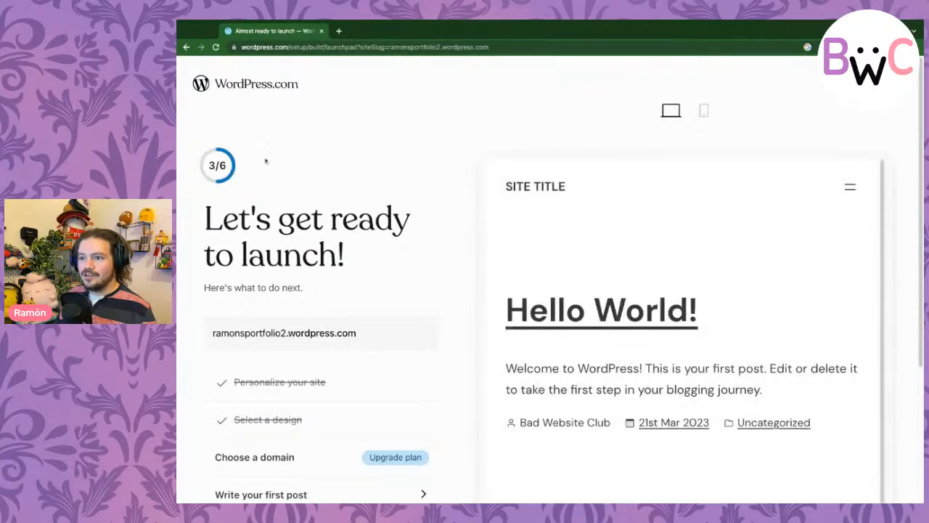
scroll(341, 226, "down", 1)
scroll(343, 224, "down", 4)
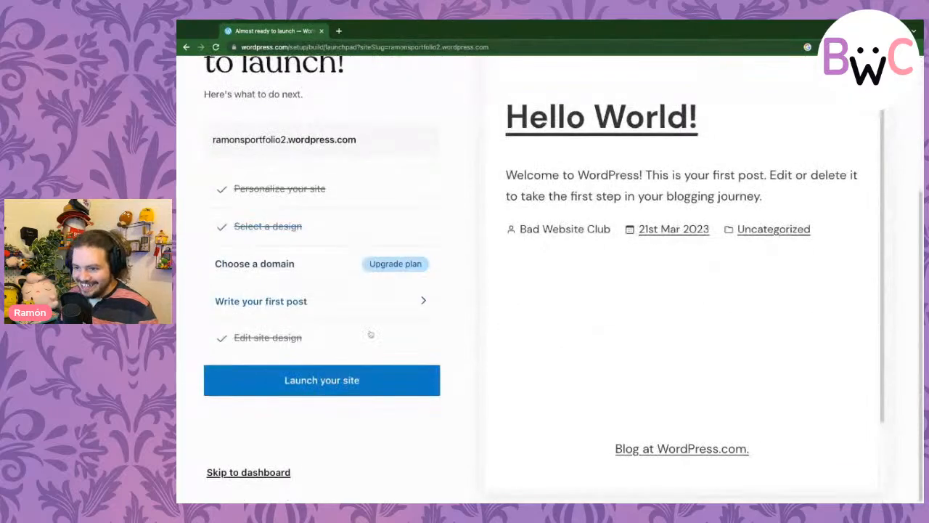
left_click(249, 473)
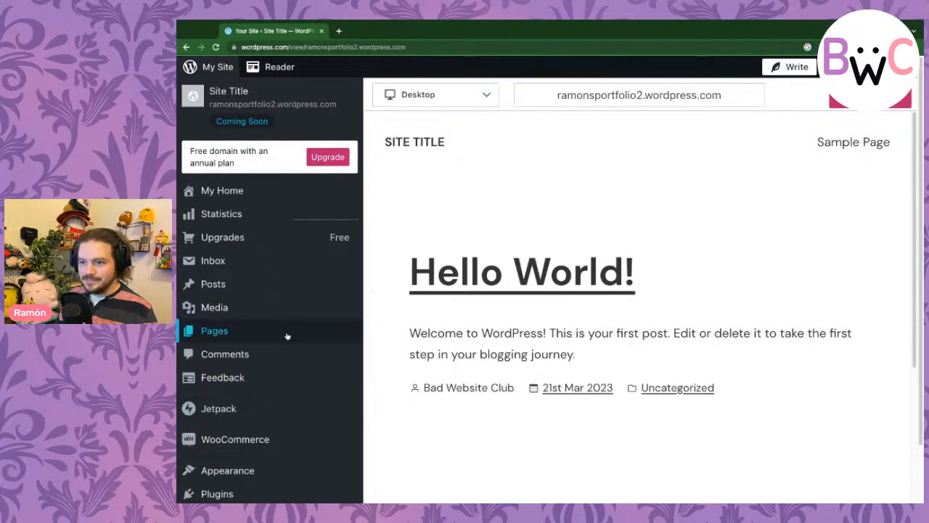
- Open the Homepage from the site's list of all pages
mouse_move(235, 331)
left_click(394, 334)
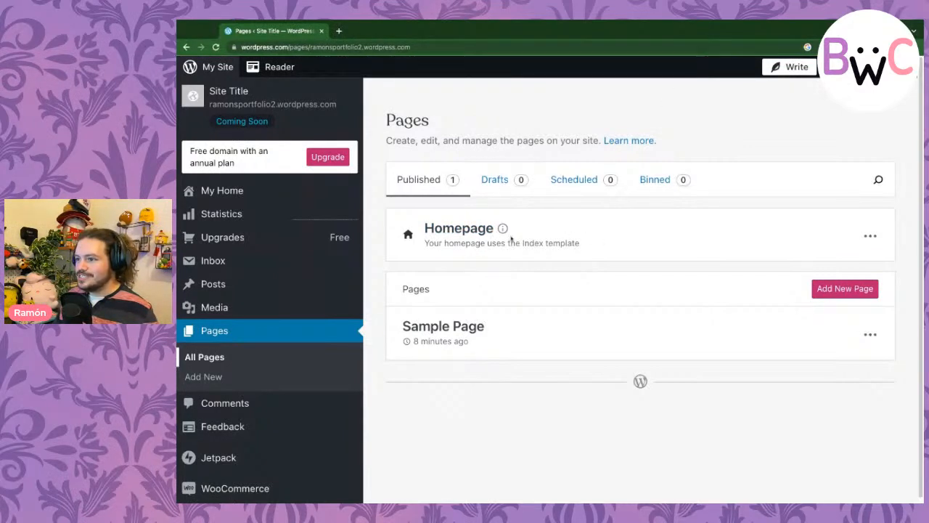
left_click(481, 232)
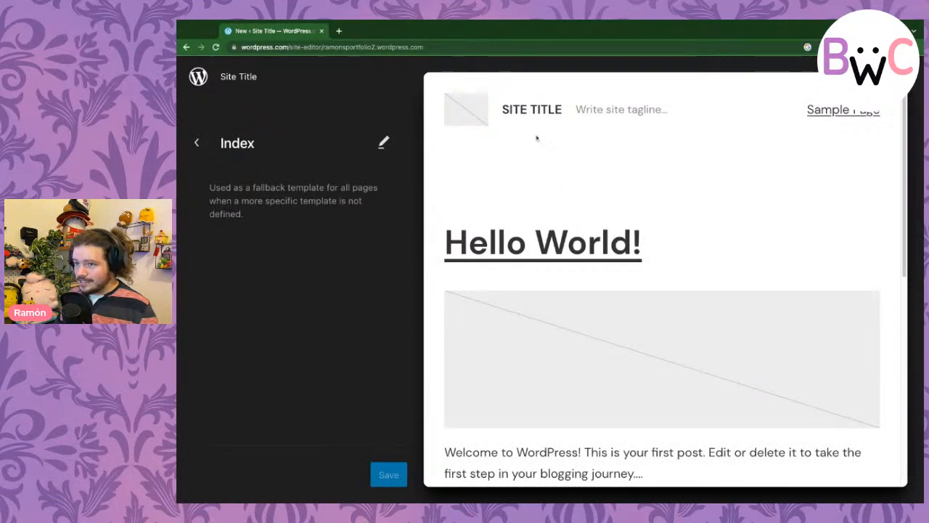
- Open the Index template for editing and look it over from header to footer
scroll(494, 195, "down", 3)
scroll(496, 227, "down", 5)
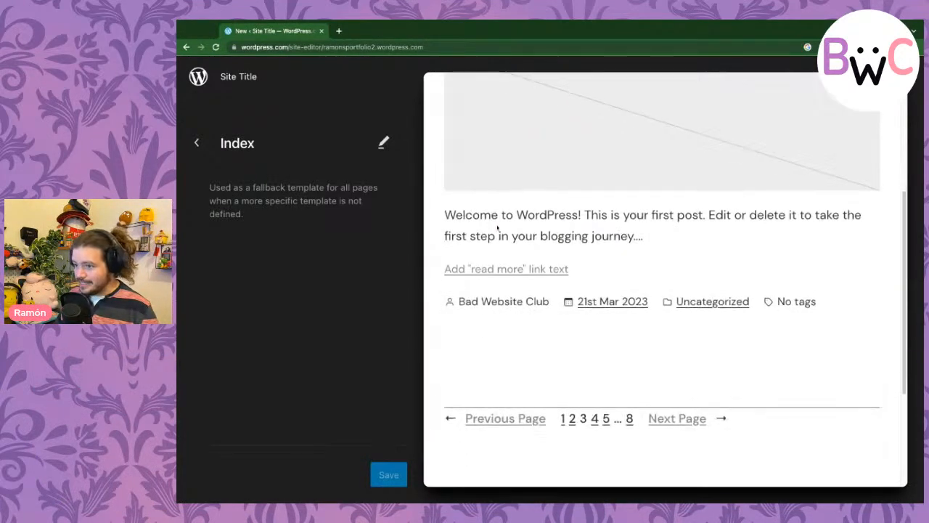
scroll(495, 227, "up", 8)
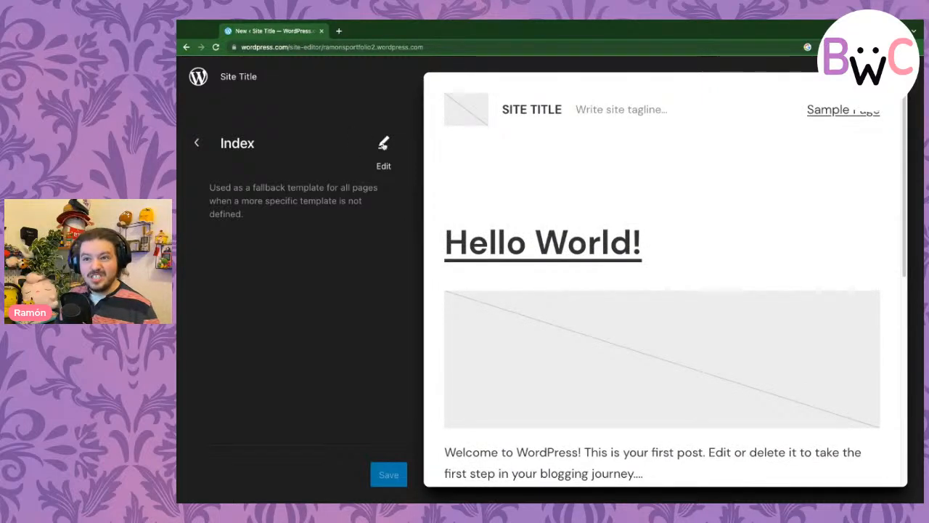
left_click(384, 143)
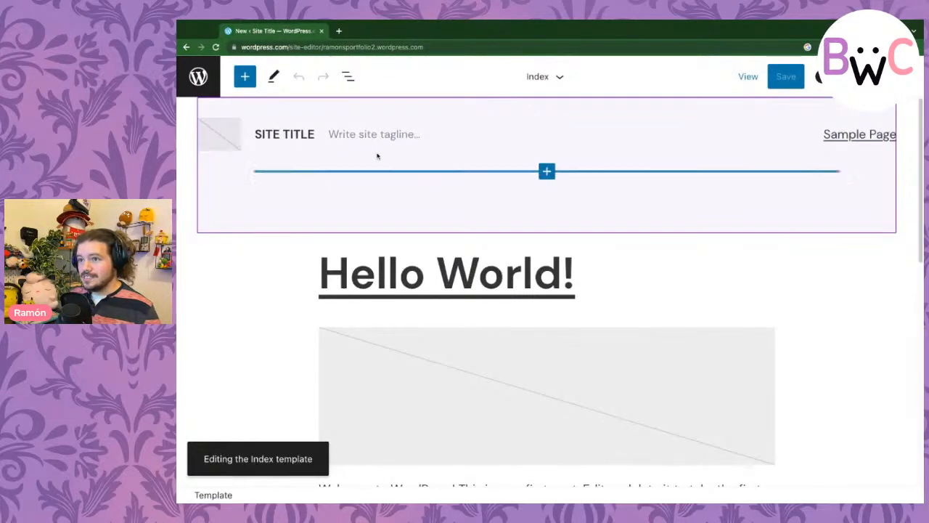
scroll(483, 289, "down", 1)
scroll(482, 289, "down", 6)
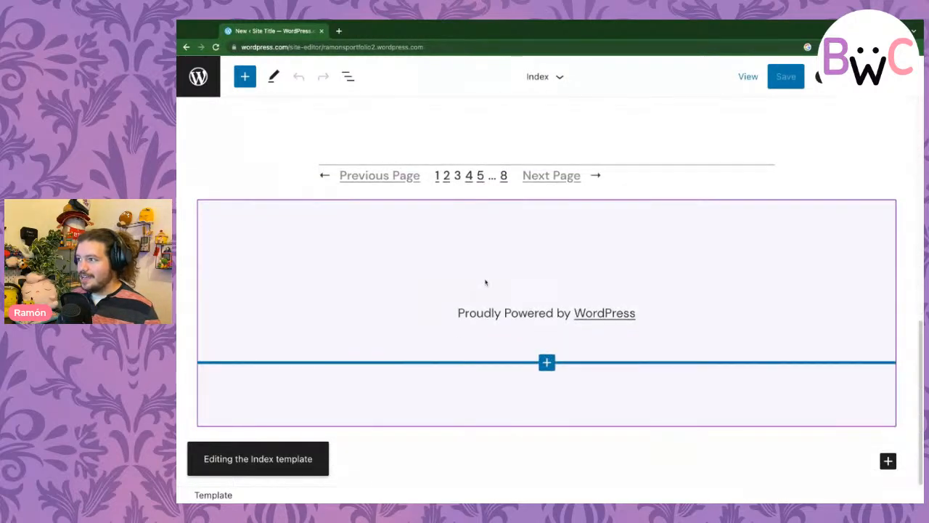
scroll(485, 282, "up", 8)
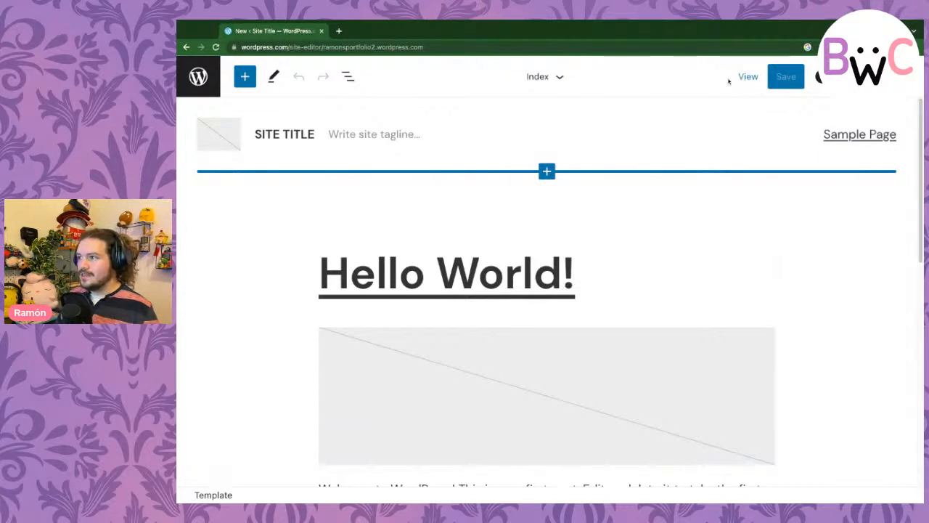
- Preview the Index template at Tablet and Mobile sizes
left_click(743, 81)
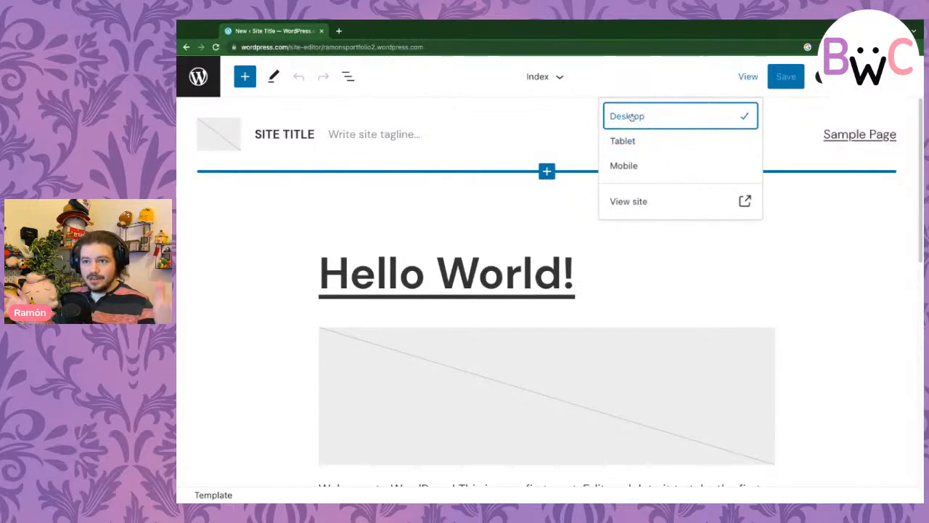
left_click(630, 142)
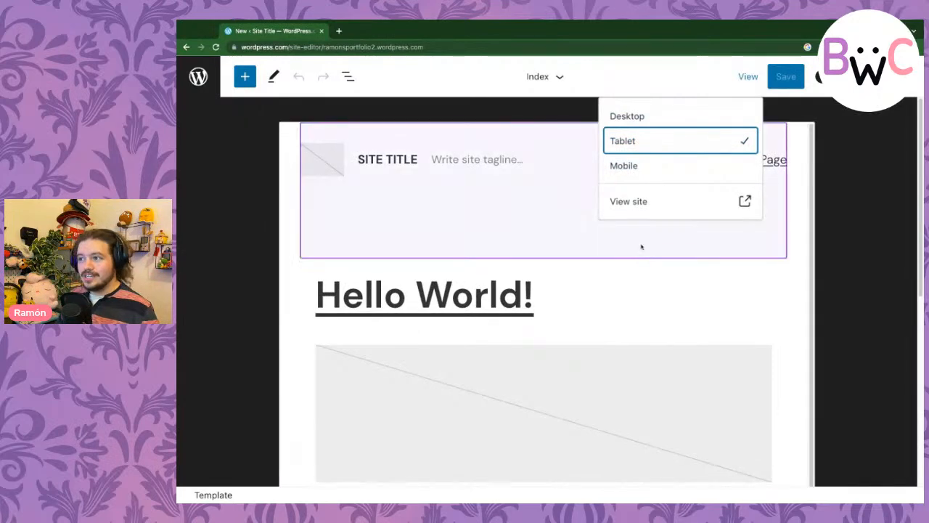
left_click(633, 170)
scroll(525, 295, "down", 5)
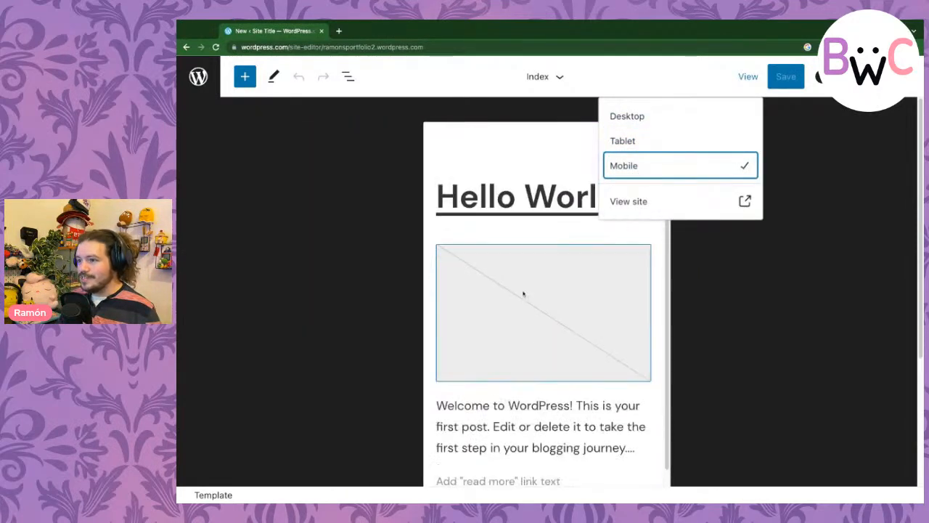
scroll(528, 300, "up", 5)
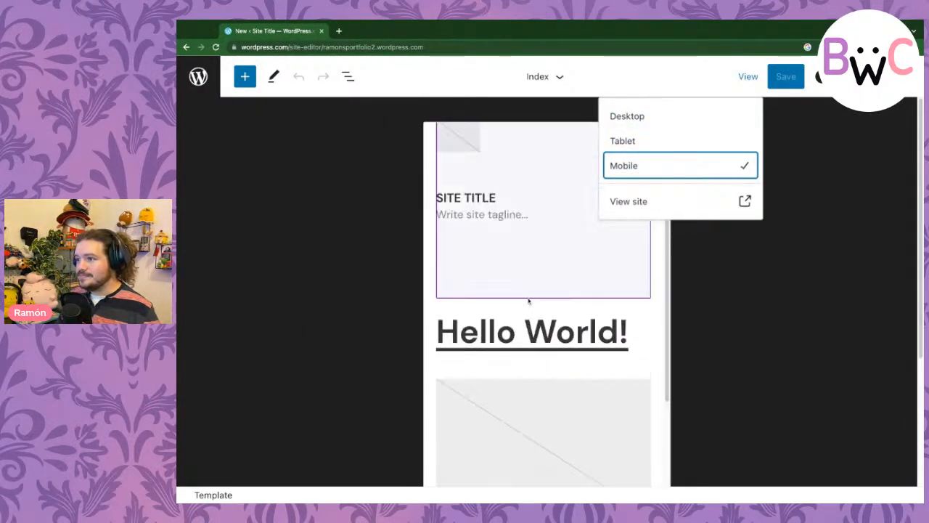
- View the site in its own browser tab, then return to the editor and restore the Desktop preview
left_click(641, 204)
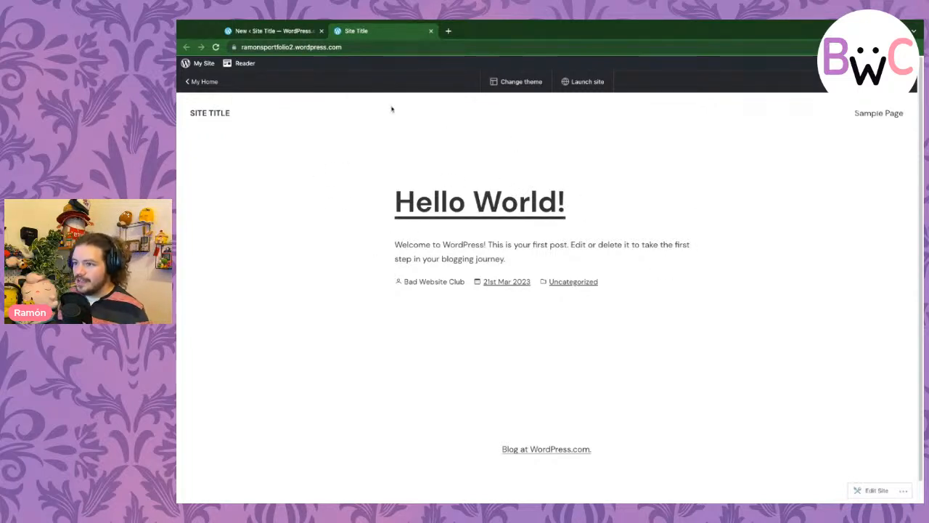
left_click(274, 31)
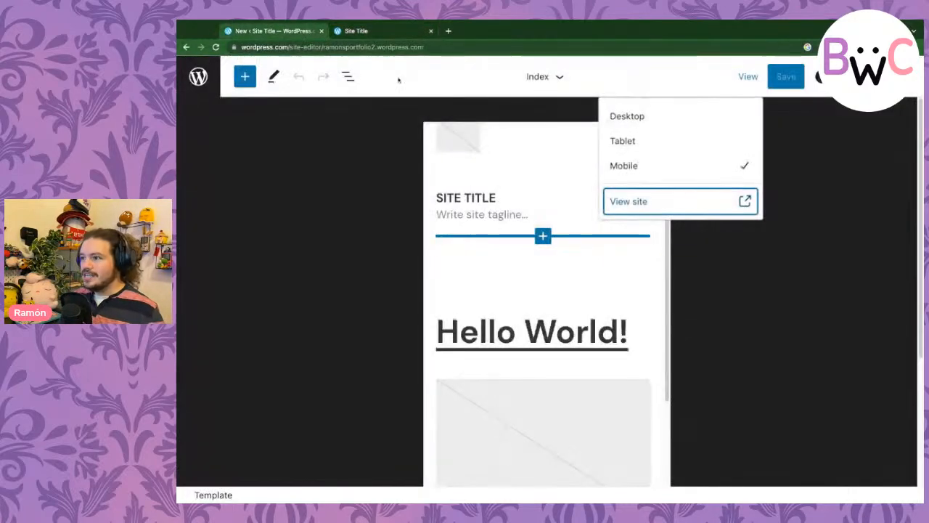
left_click(665, 122)
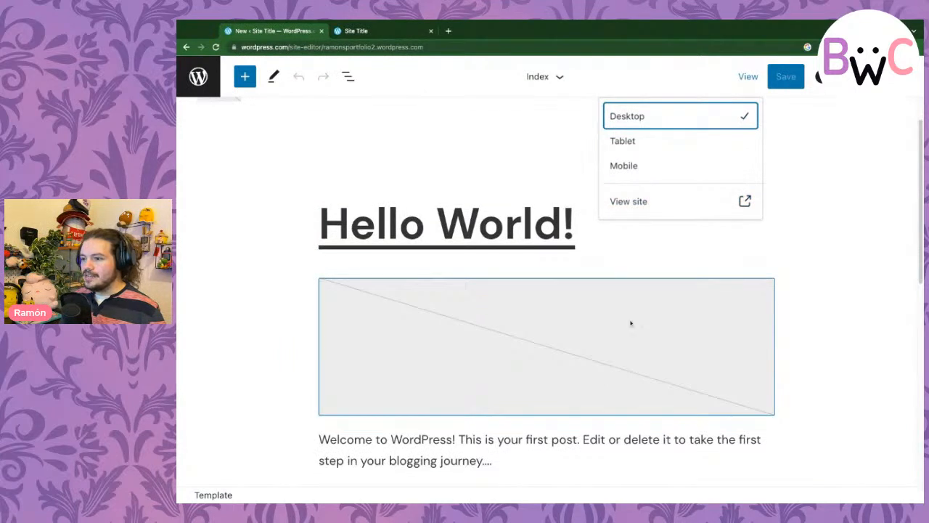
scroll(631, 323, "down", 2)
scroll(606, 325, "up", 2)
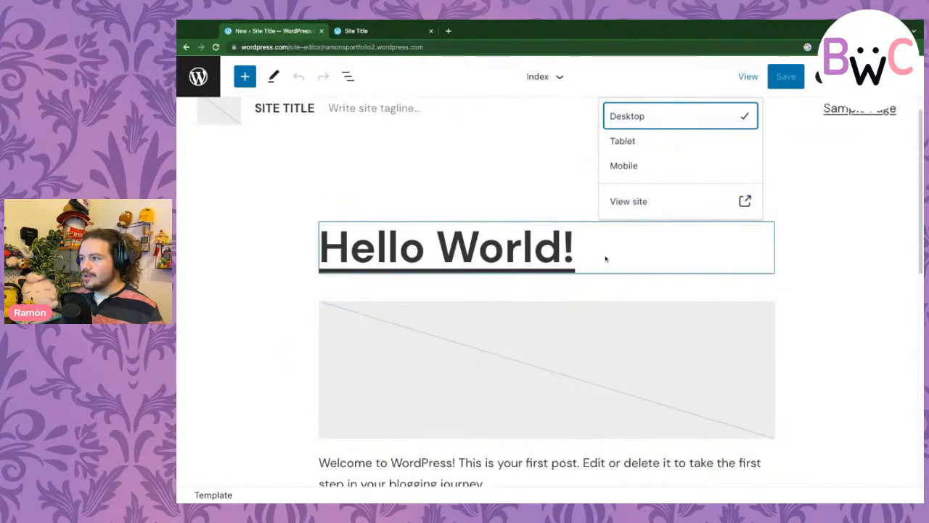
- Open the header template part for editing and set the site title to the owner's first name followed by "'S WEBSITE PORTFOLIO"
scroll(475, 162, "up", 1)
left_click(291, 137)
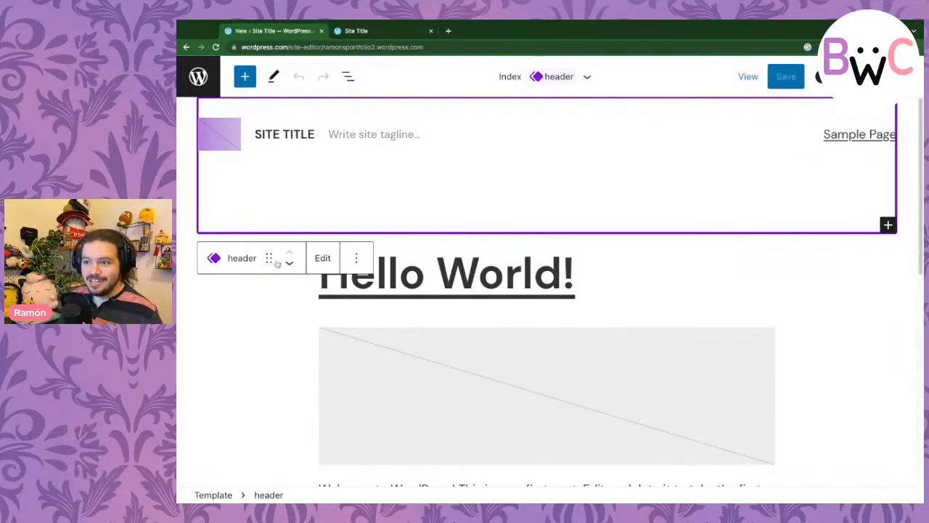
left_click(322, 259)
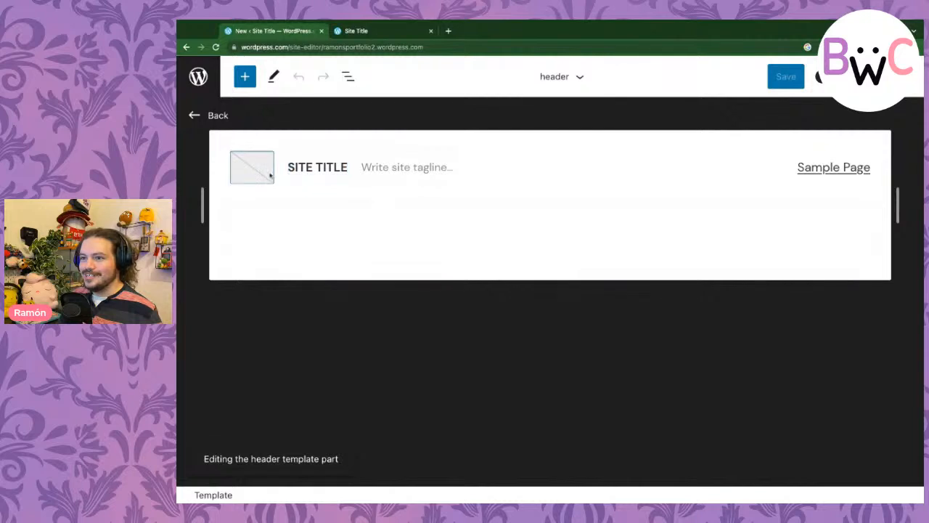
triple_click(326, 168)
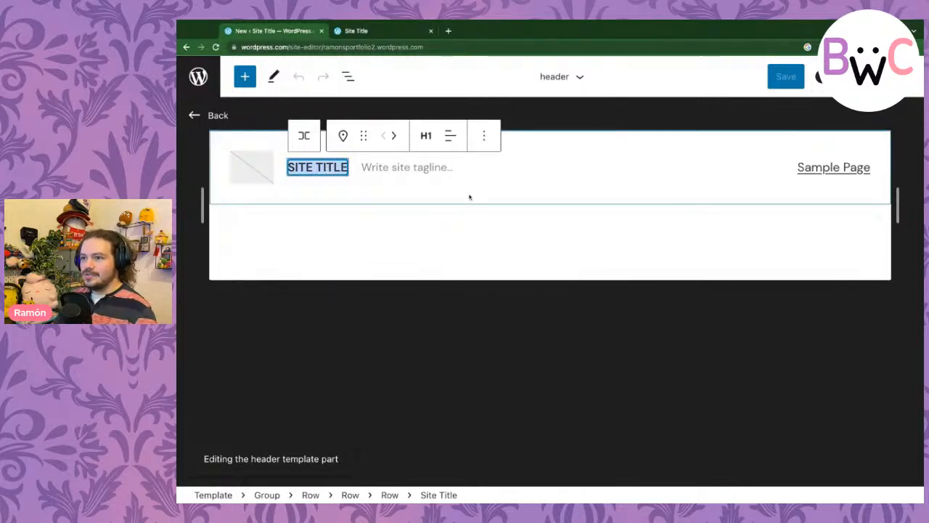
type("RAMON")
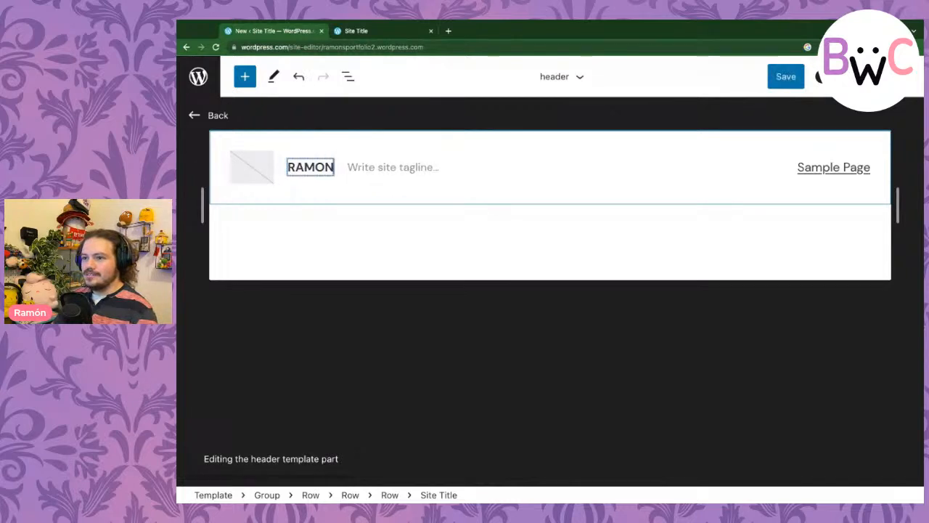
key("BackSpace")
key("BackSpace")
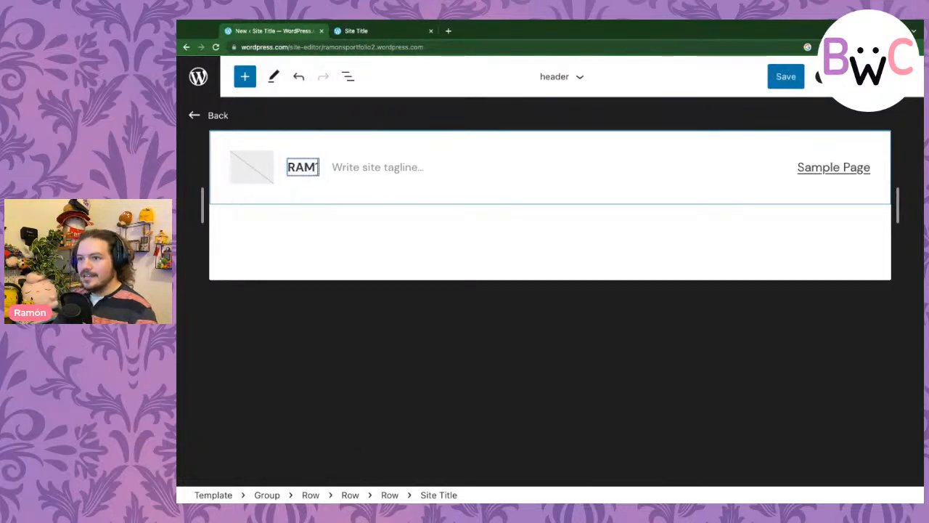
type("ÓN")
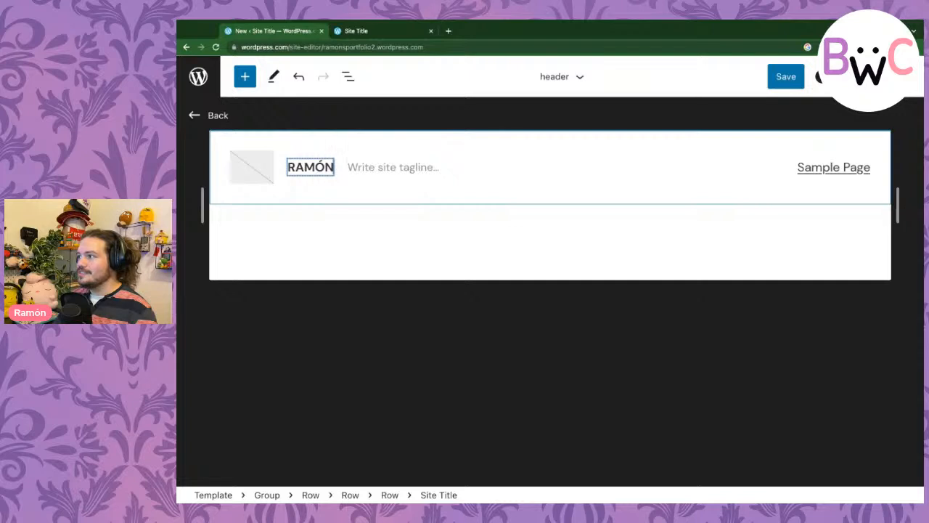
type("'S PORTFOLIO")
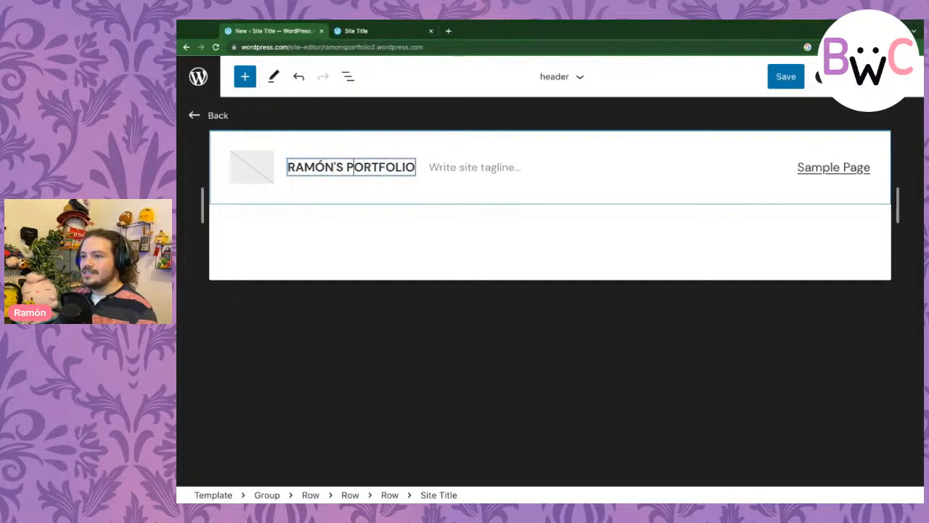
type("WEBSITE")
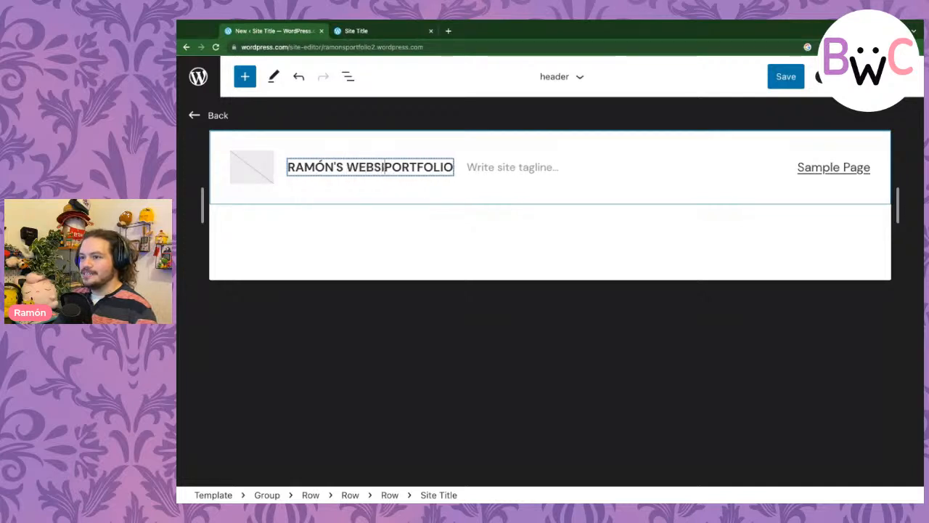
- Set the header's site tagline to "Just the bad websites you'll see"
left_click(523, 167)
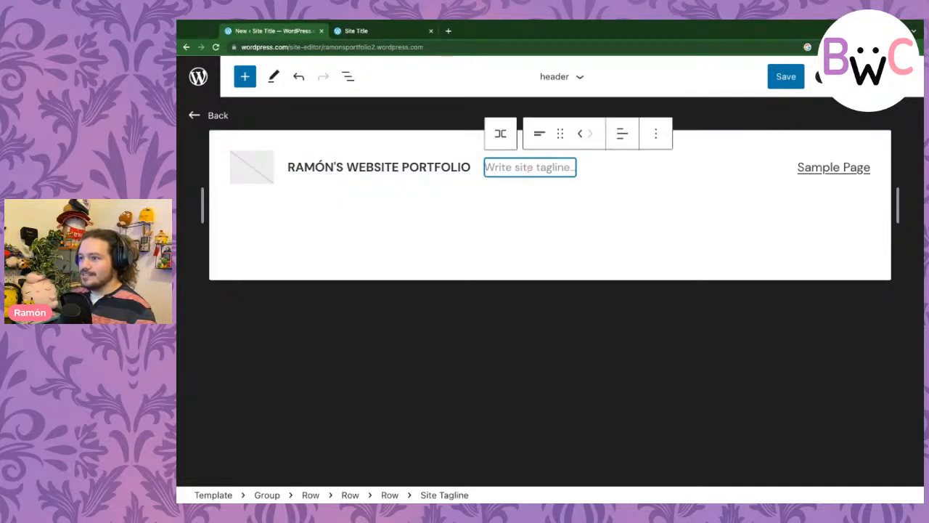
type("Just the w")
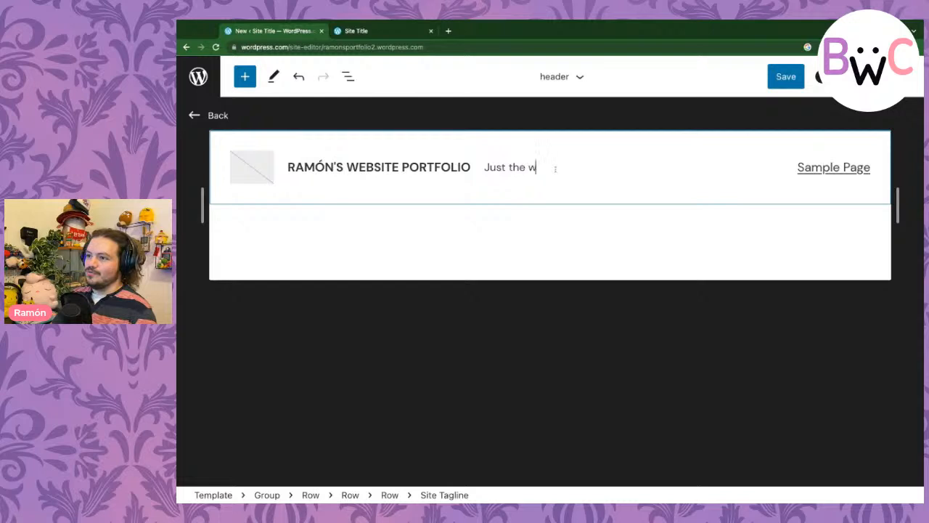
type("orst websites you")
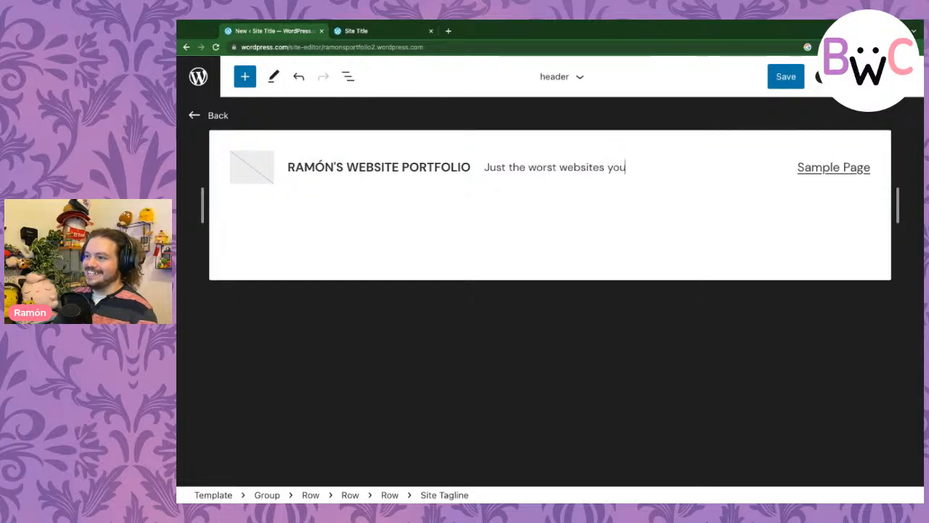
type("you'll")
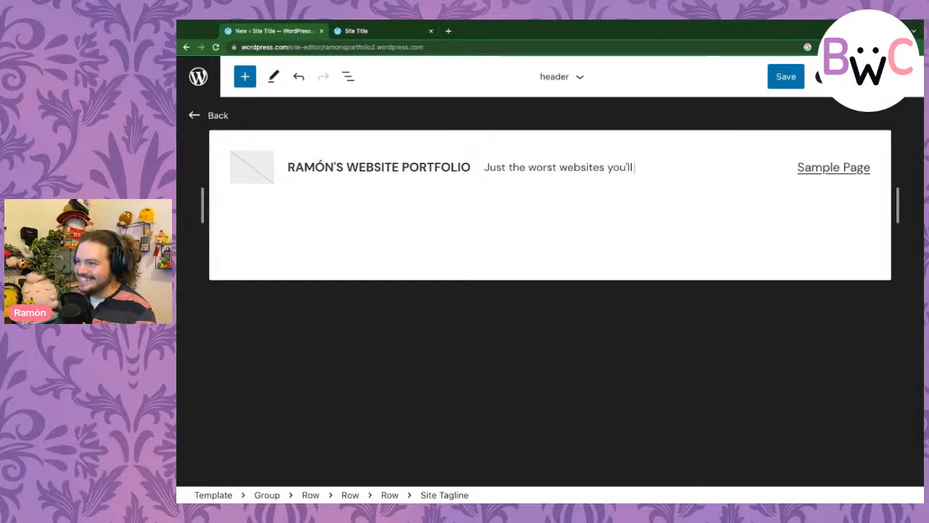
type(" see")
double_click(542, 167)
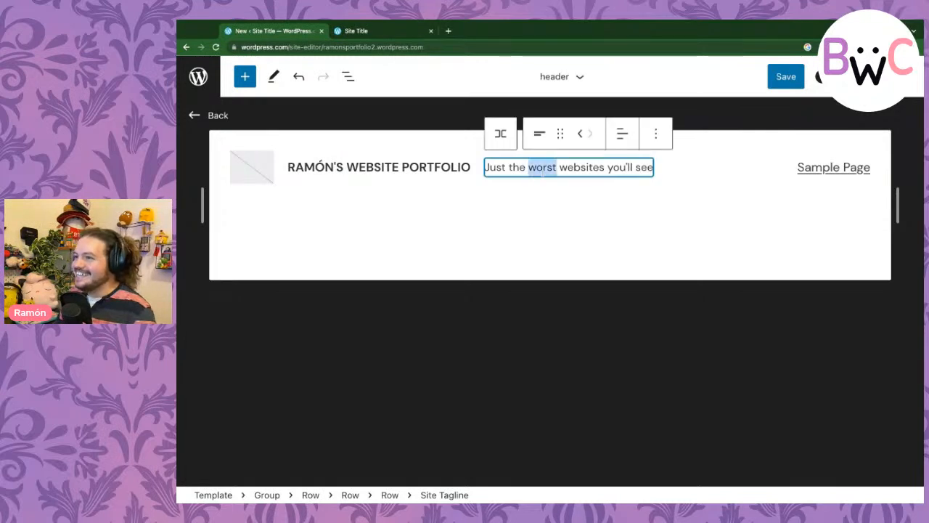
type("bad")
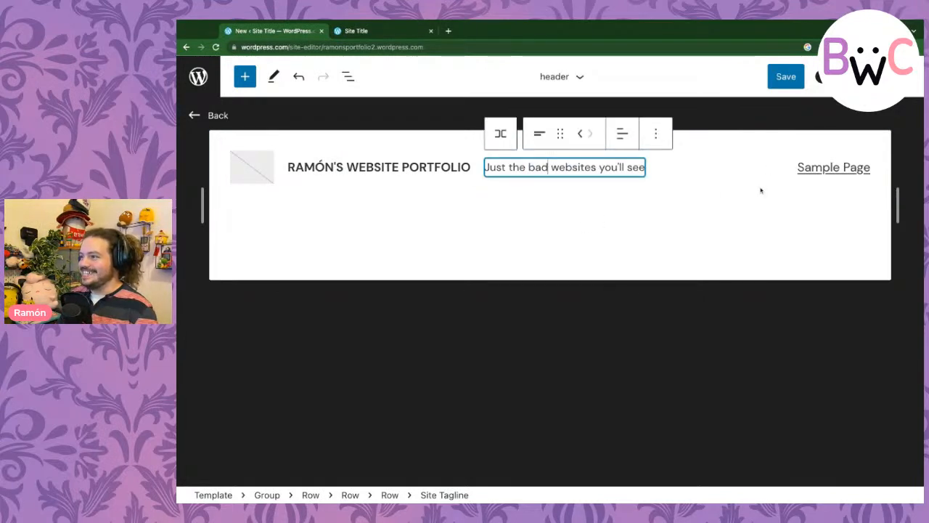
- Try centre alignment on the site title's text, then align it left again
left_click(357, 167)
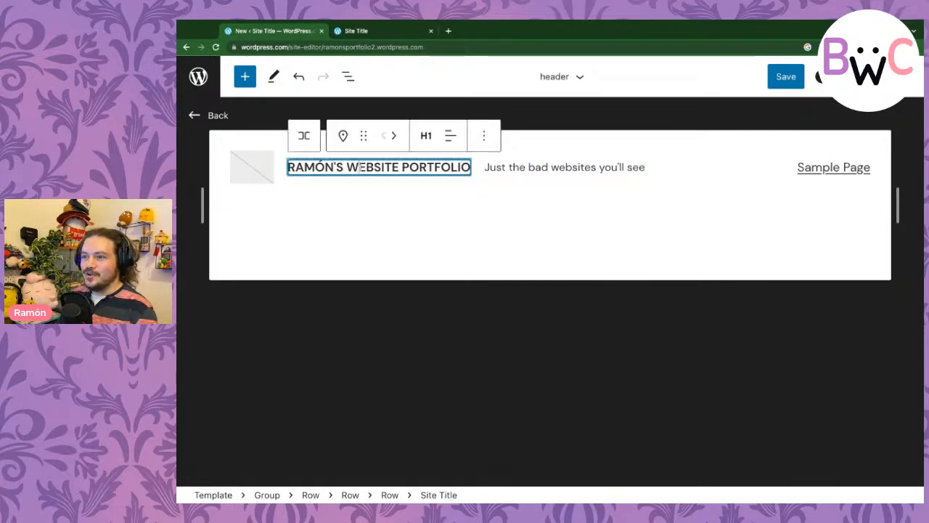
left_click(450, 137)
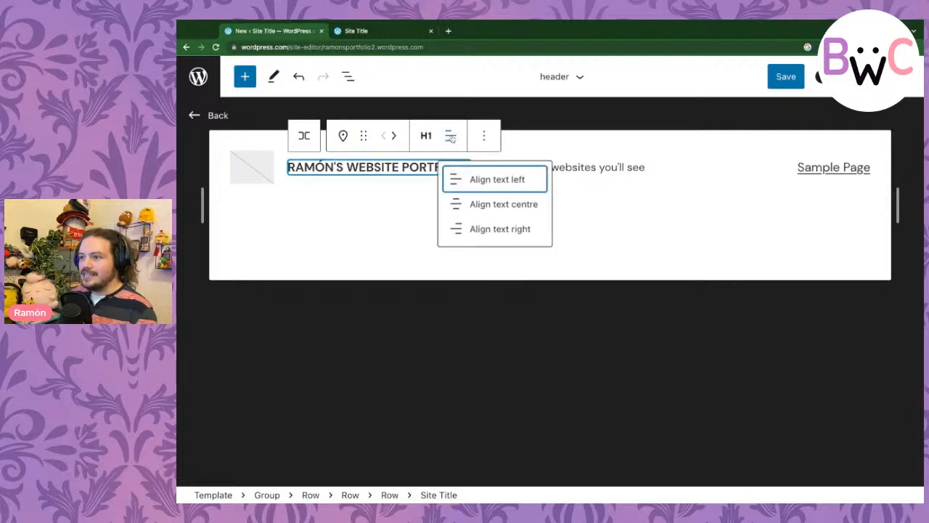
left_click(481, 204)
left_click(450, 136)
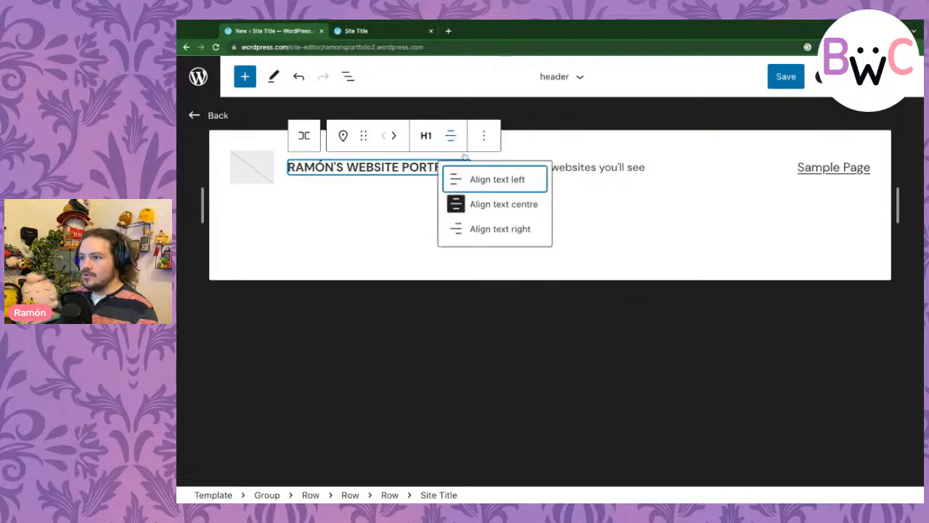
left_click(487, 179)
left_click(483, 136)
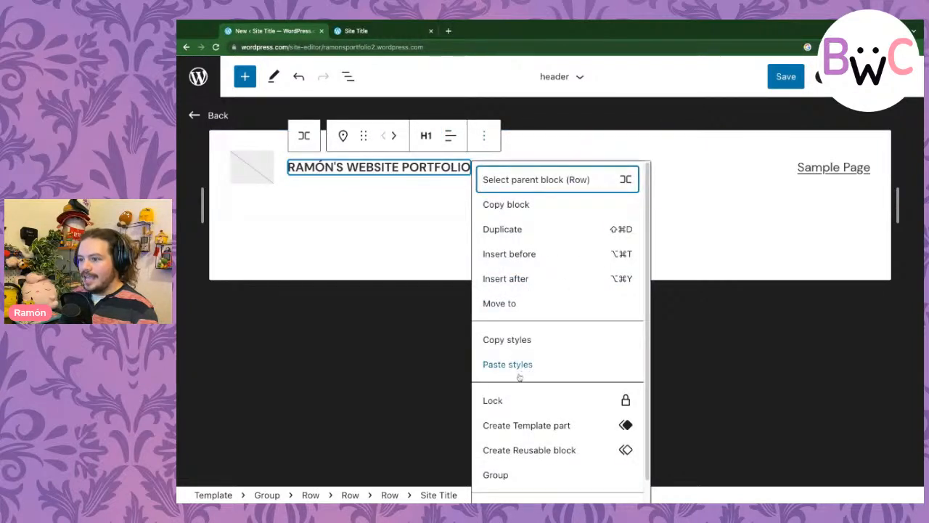
scroll(512, 367, "down", 1)
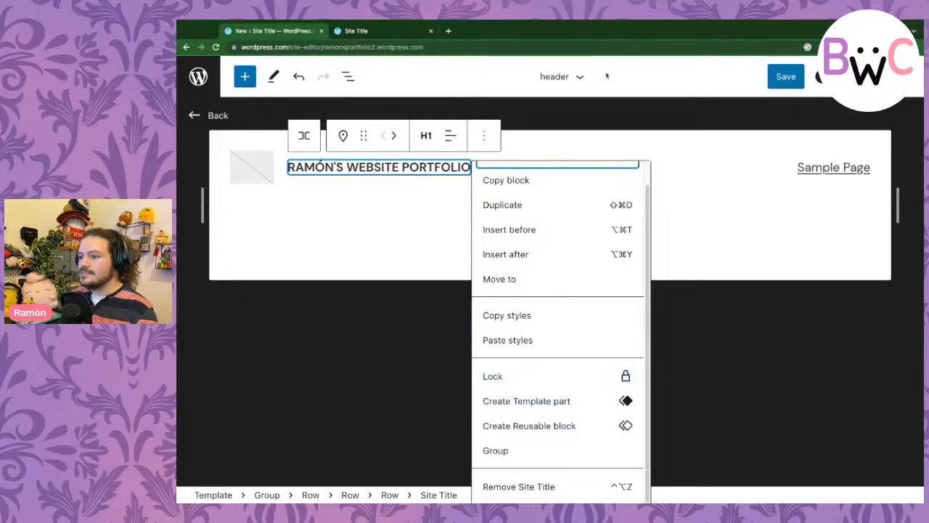
left_click(375, 258)
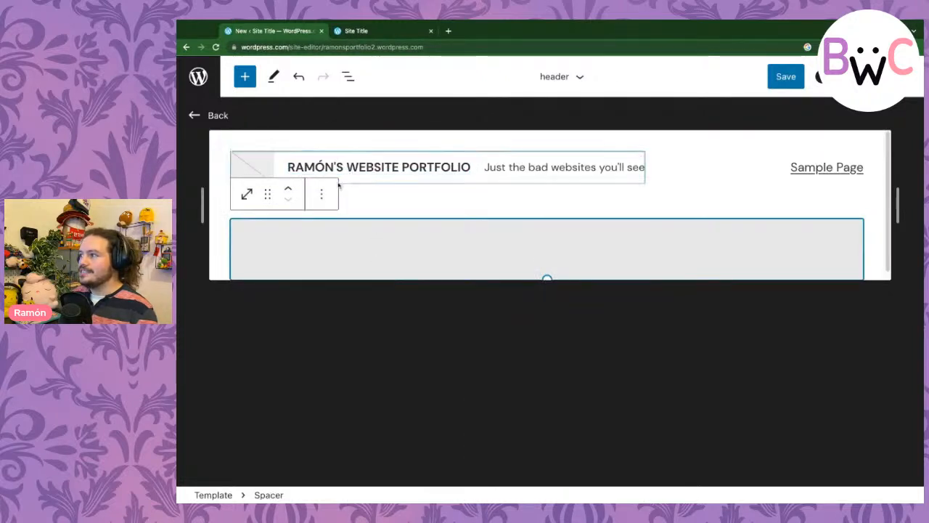
key("BackSpace")
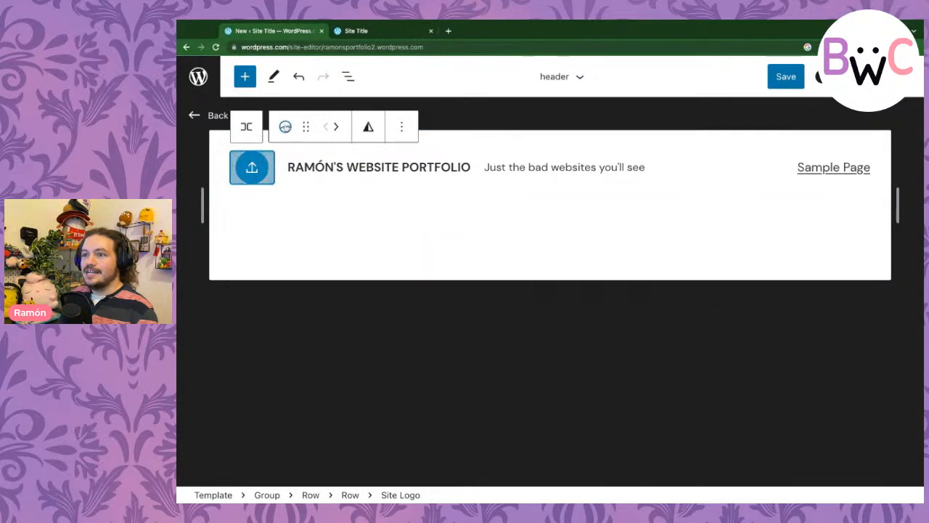
- Open the site logo's image picker and search the free Pexels photos for "website"
left_click(286, 127)
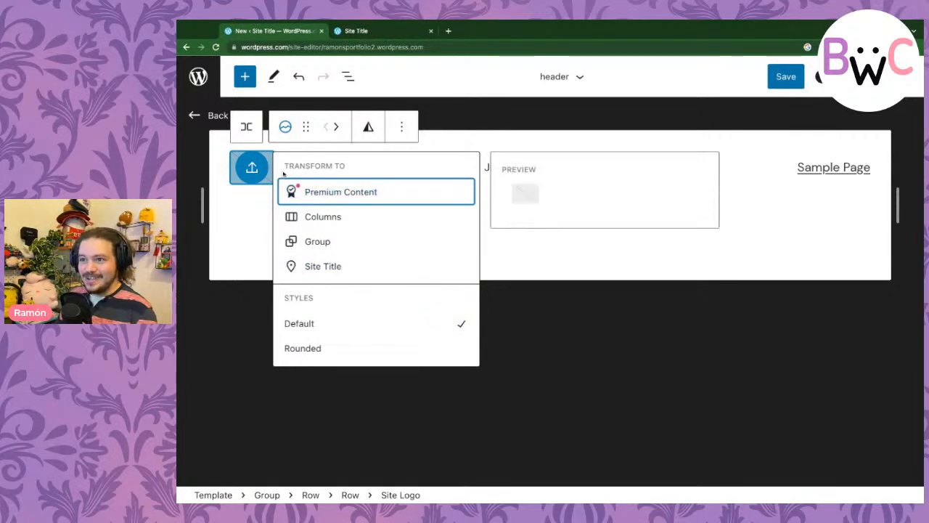
left_click(251, 168)
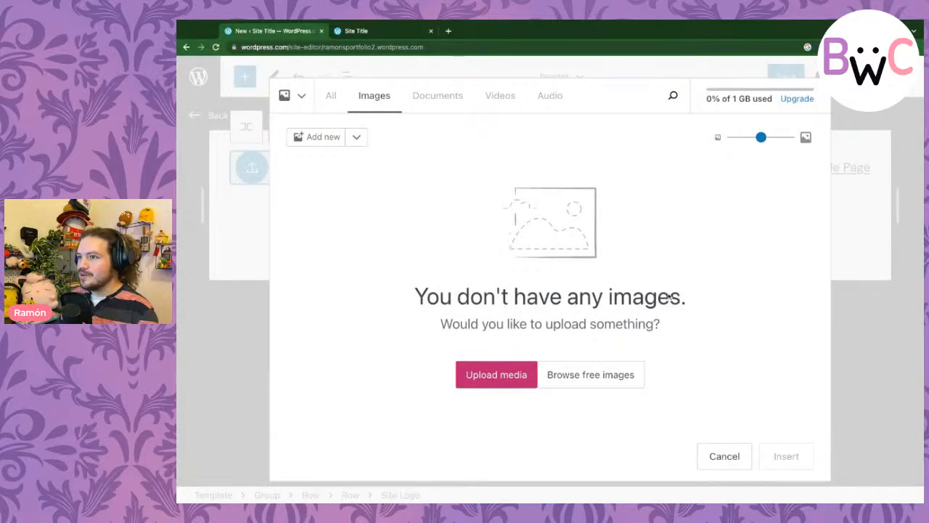
left_click(591, 375)
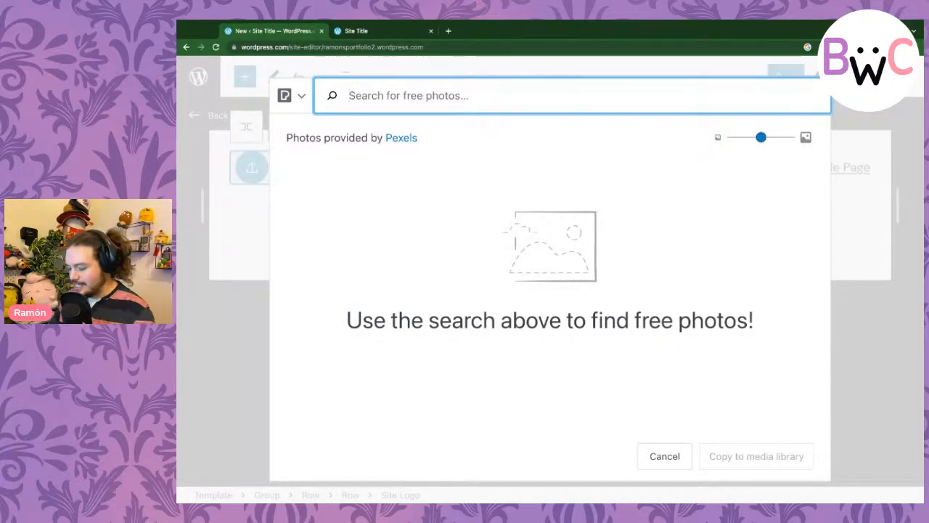
type("website")
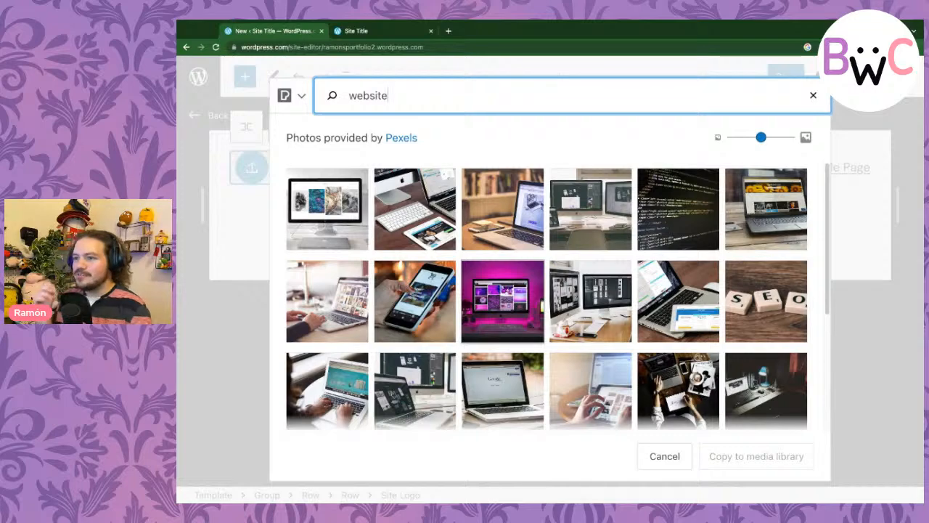
scroll(459, 325, "down", 5)
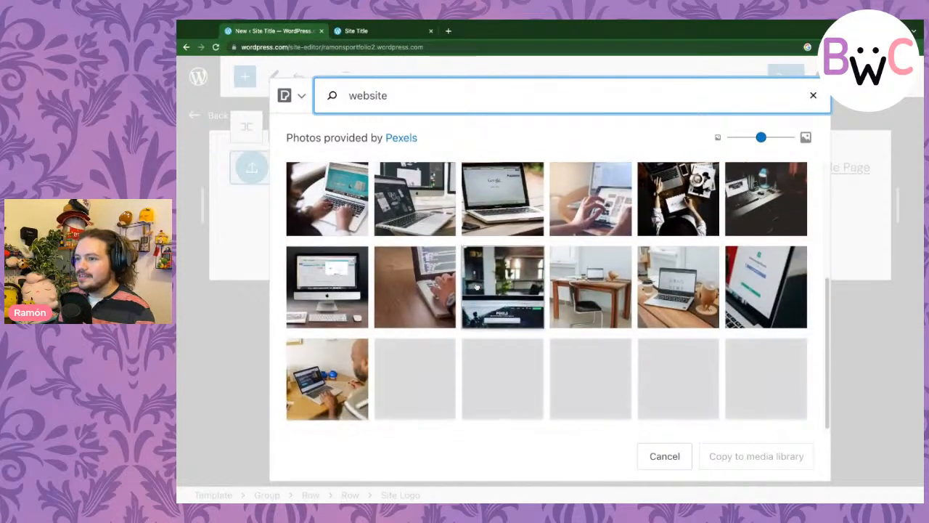
scroll(459, 324, "up", 5)
- Search the free photos for "internet" and copy the picture of three white keys on a grey background to the media library
left_click_drag(399, 95, 343, 106)
left_click(342, 105)
double_click(360, 95)
type("internet")
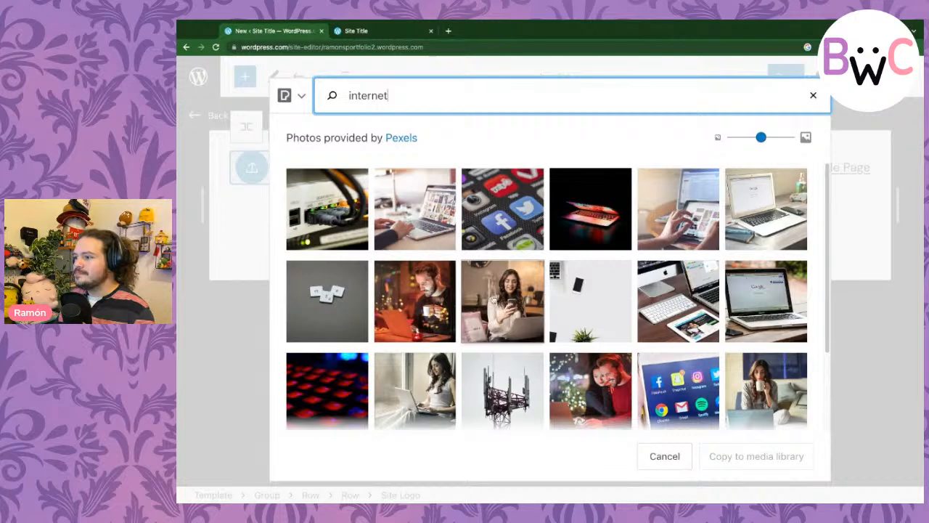
scroll(511, 378, "down", 2)
scroll(501, 378, "up", 2)
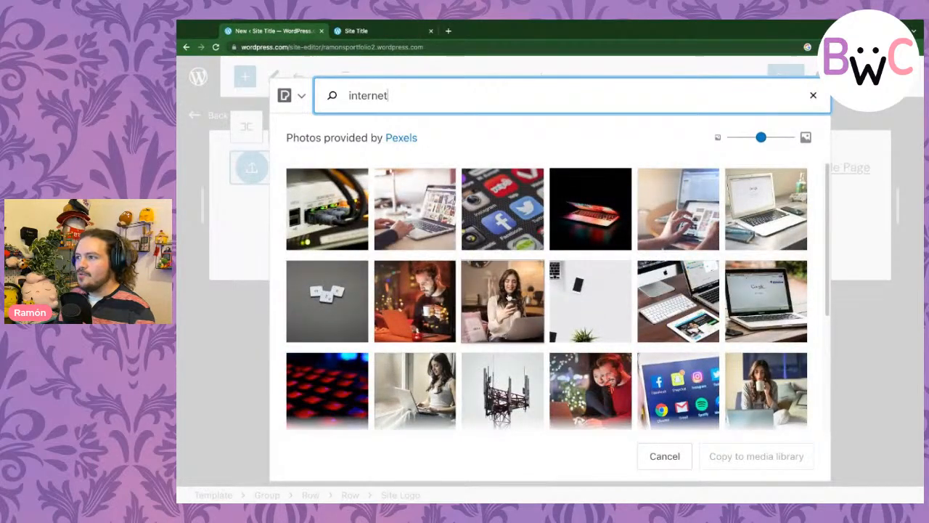
left_click(335, 298)
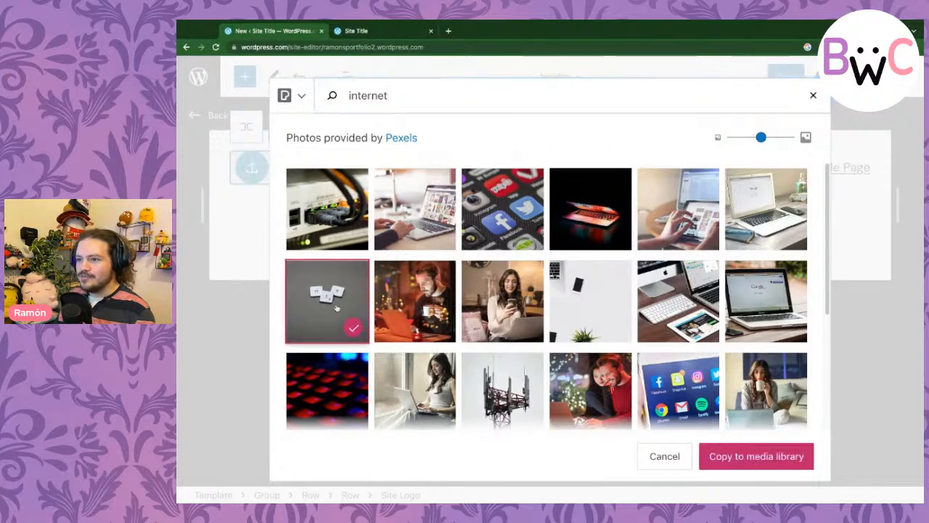
left_click(742, 455)
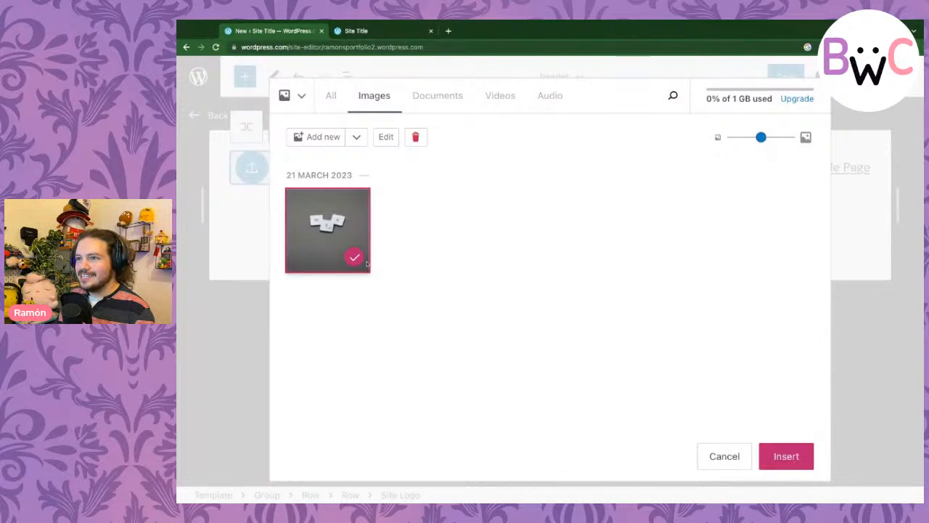
- Insert the copied photo as the site logo and enlarge it proportionally to about three times its width
left_click(311, 239)
left_click(316, 238)
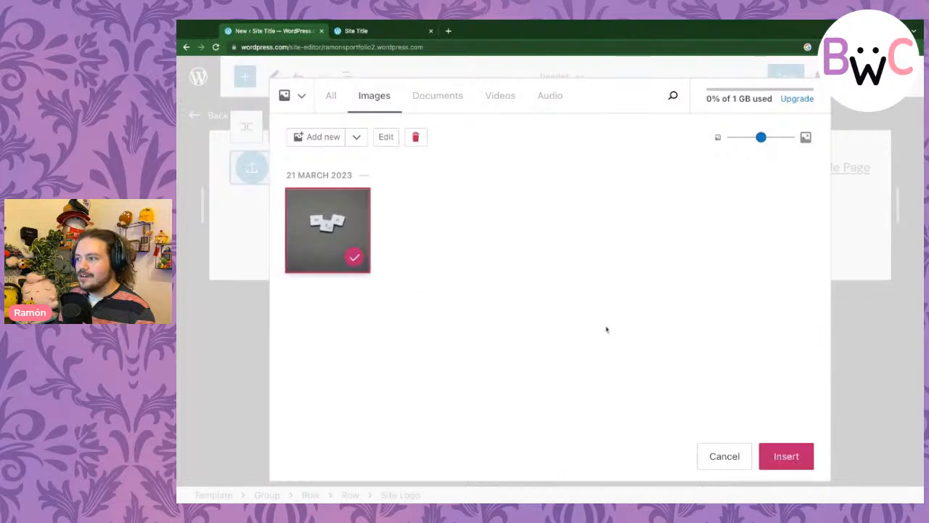
left_click(801, 463)
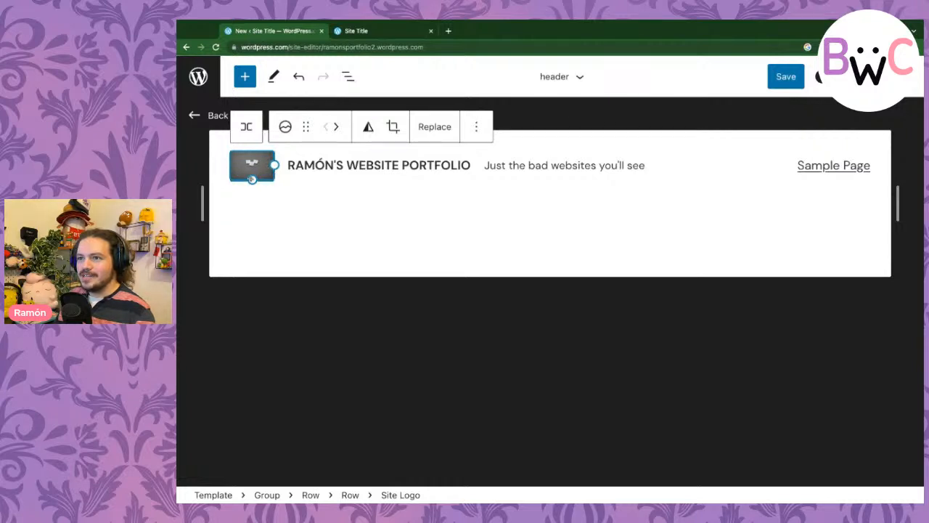
left_click_drag(252, 179, 252, 244)
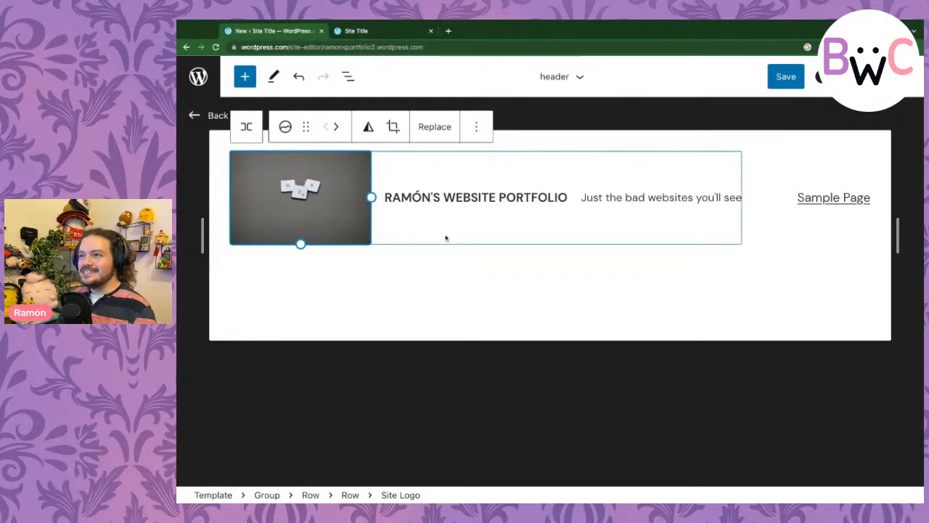
left_click(443, 284)
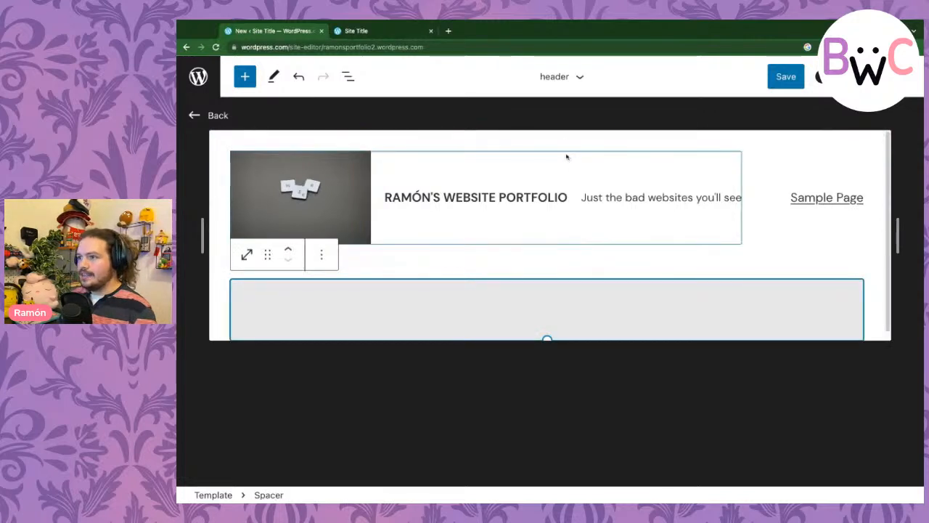
- Examine the site title's heading levels, block options and editing tools for a way to change its text style
left_click(532, 195)
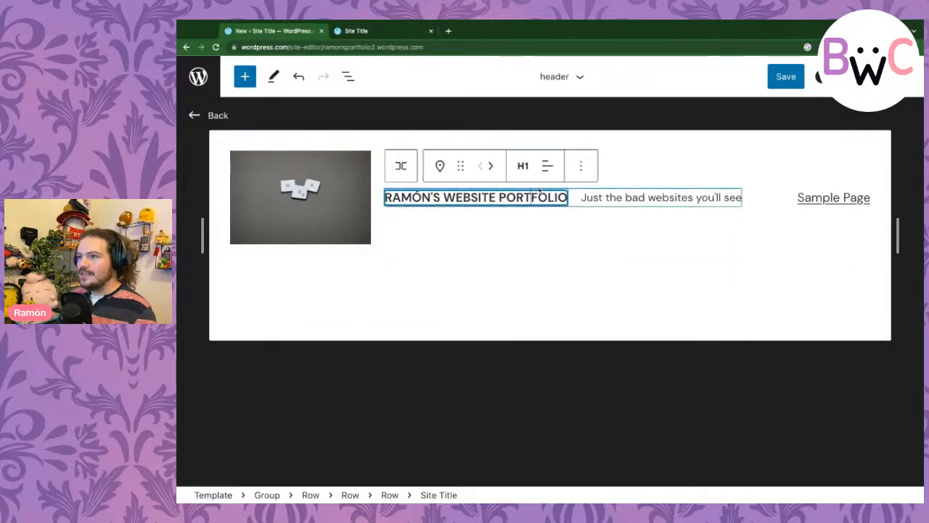
left_click(524, 171)
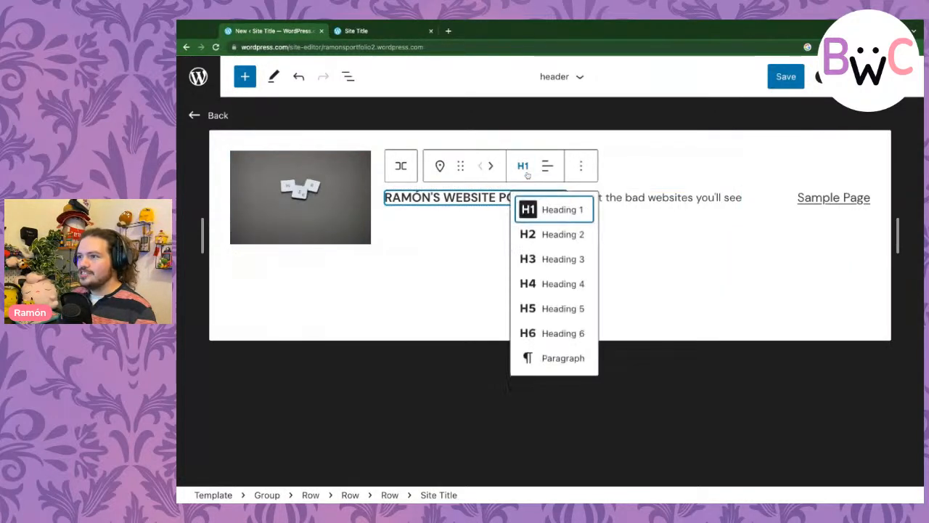
left_click(574, 176)
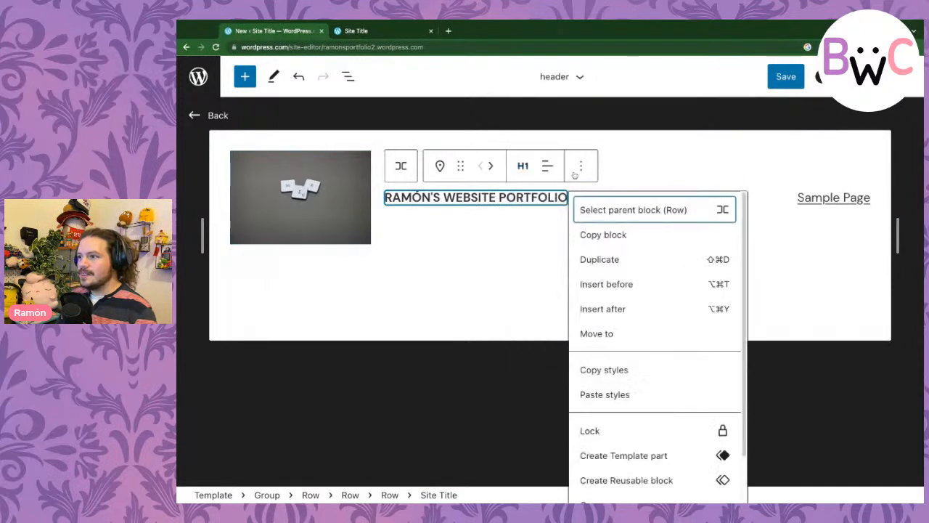
left_click(525, 167)
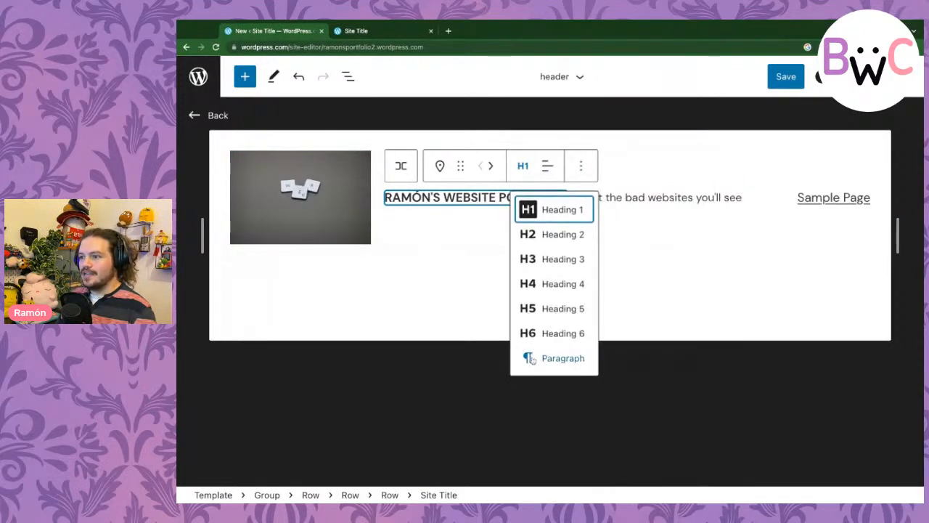
left_click(275, 77)
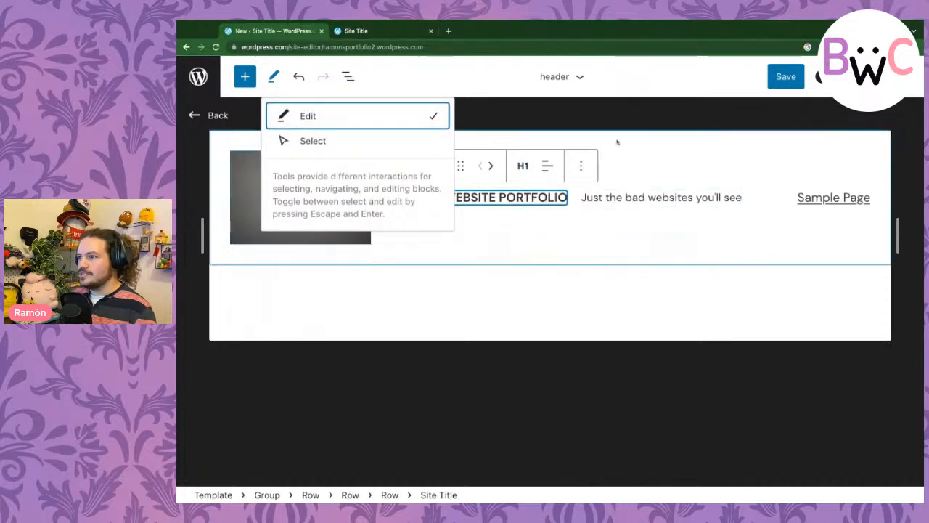
left_click(587, 197)
left_click(525, 199)
triple_click(525, 199)
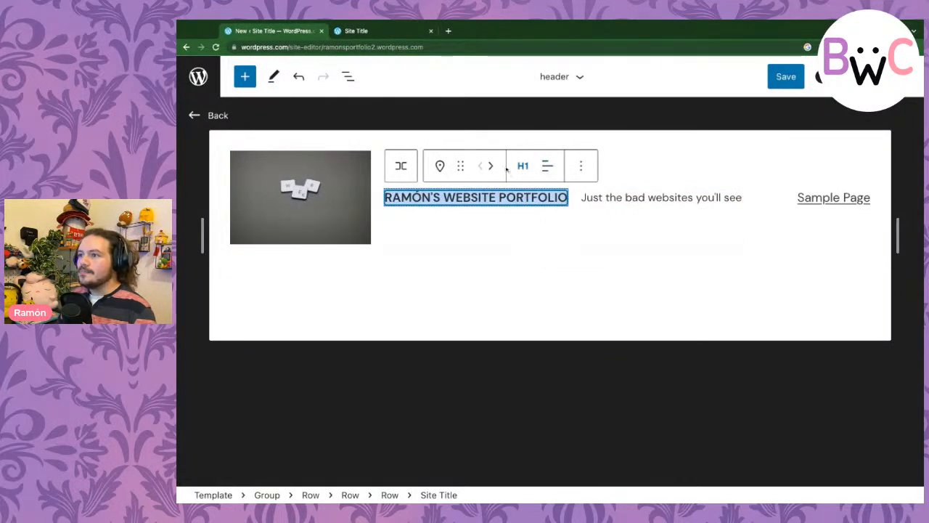
left_click(582, 169)
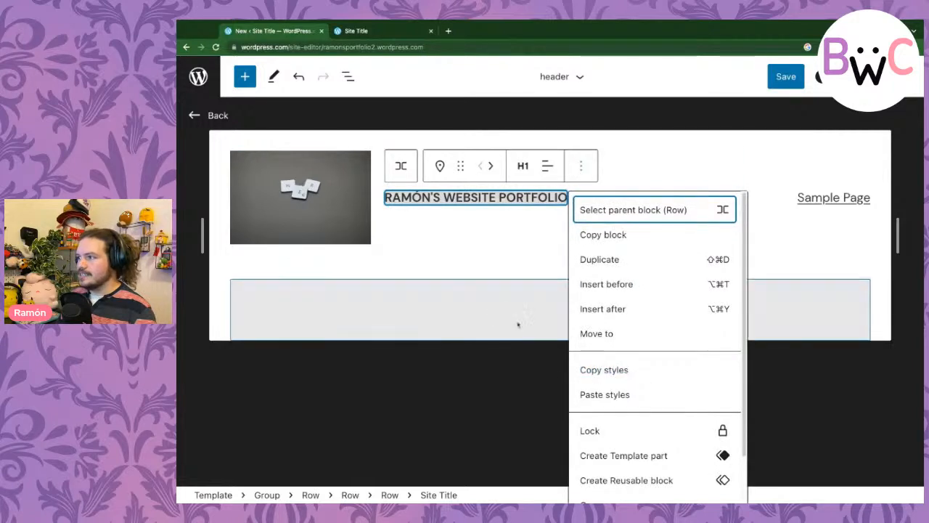
left_click(494, 296)
left_click(559, 199)
left_click(581, 167)
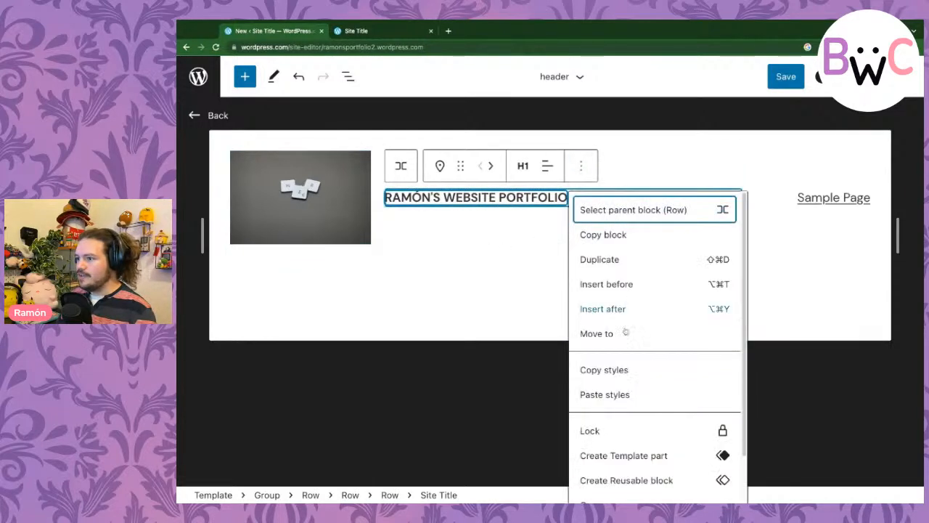
left_click(500, 319)
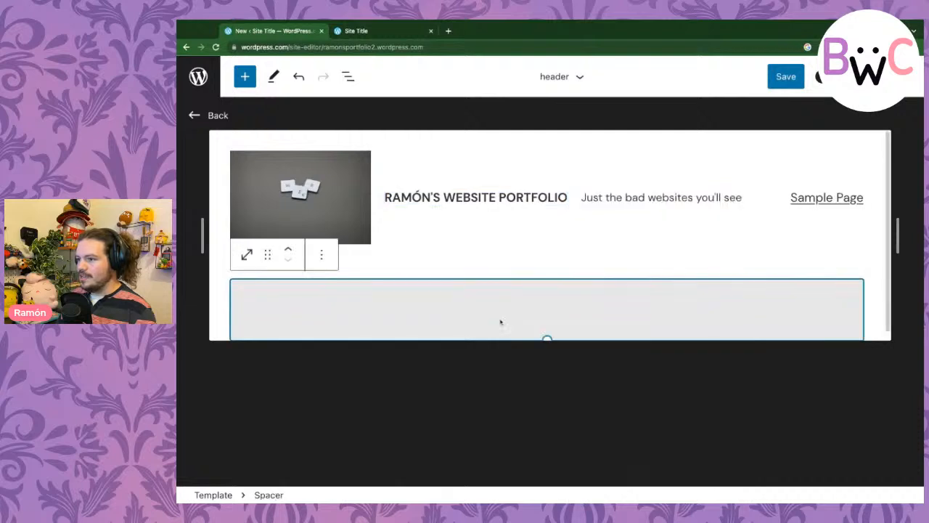
- Examine the block options of the header's row, select the spacer below it, and check the header template part's details
key("Delete")
left_click(512, 251)
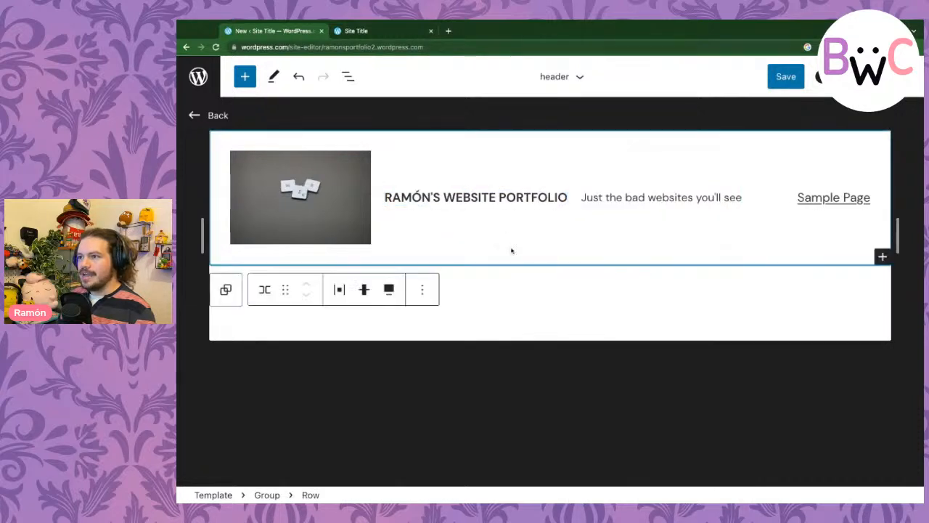
left_click(423, 291)
scroll(479, 191, "down", 3)
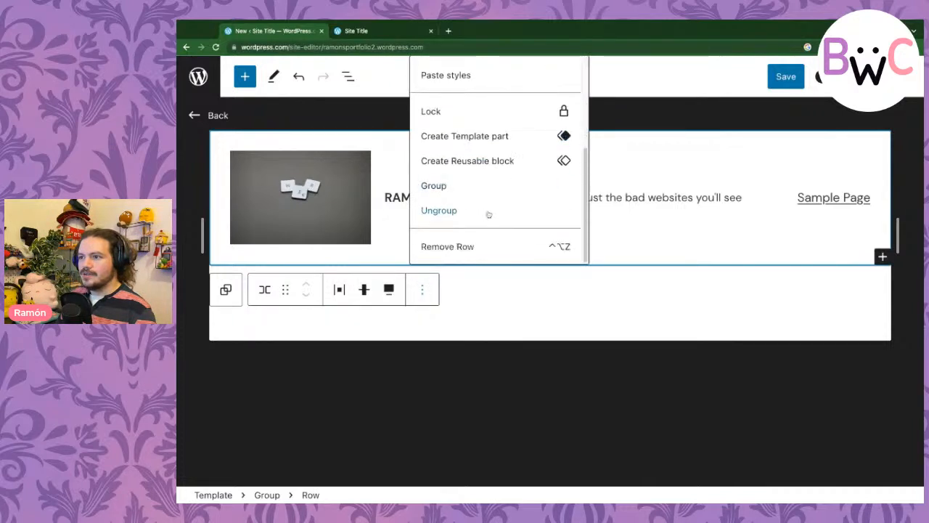
left_click(508, 307)
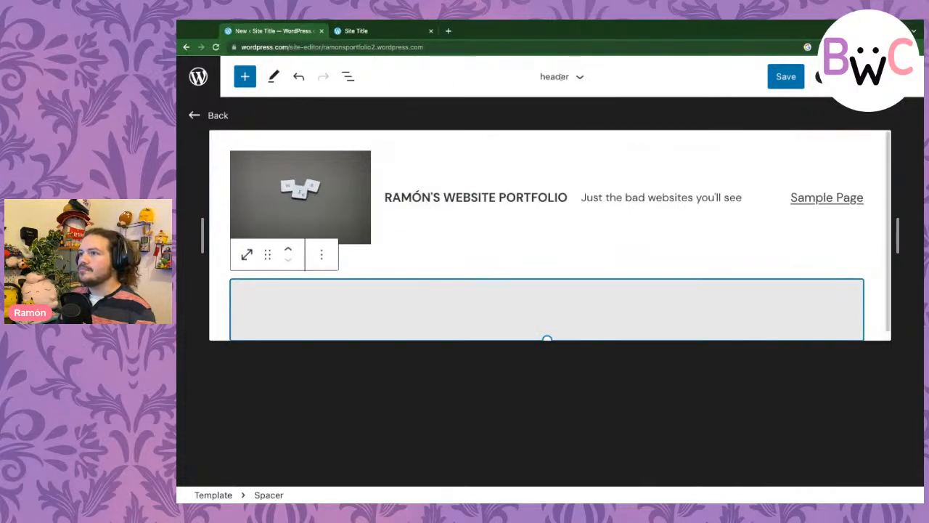
left_click(580, 78)
left_click(579, 78)
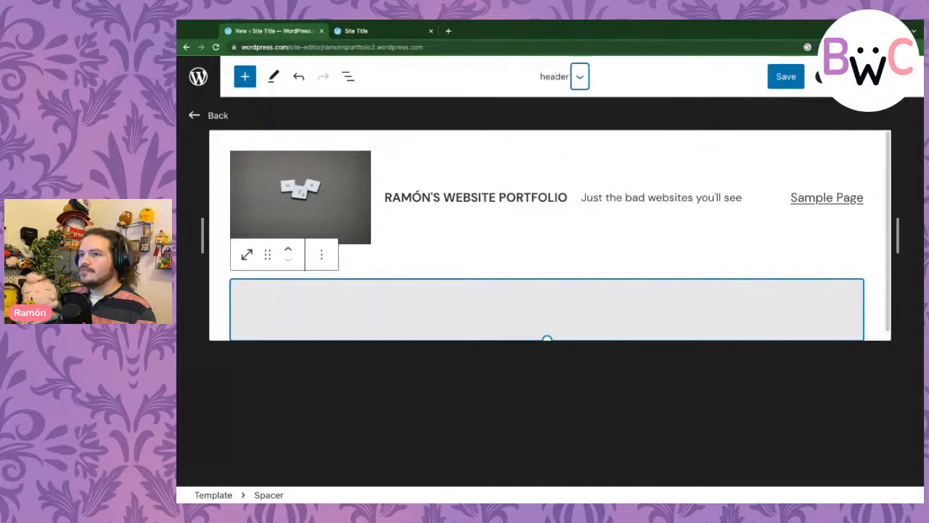
- Open the header's block structure, expand the Group and examine its block options and the Spacer
left_click(351, 77)
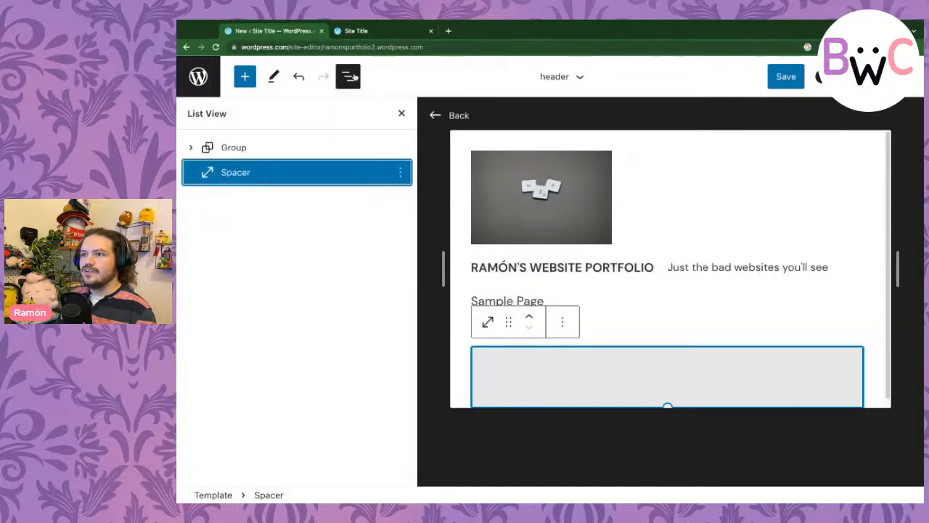
left_click(191, 148)
left_click(249, 149)
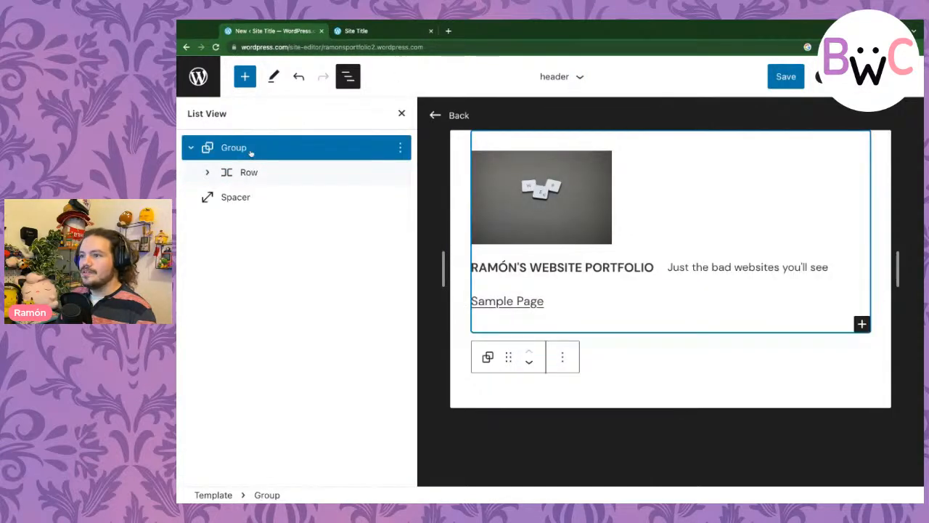
left_click(562, 357)
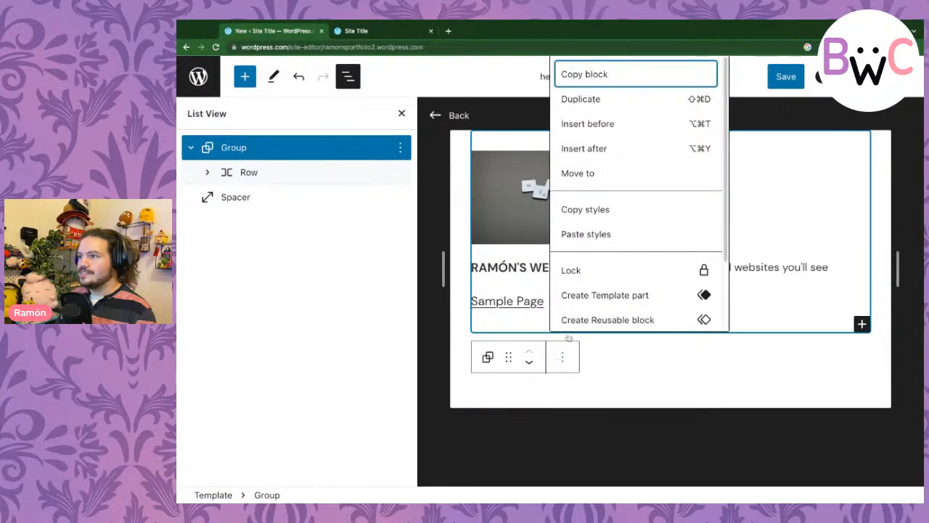
scroll(636, 241, "down", 3)
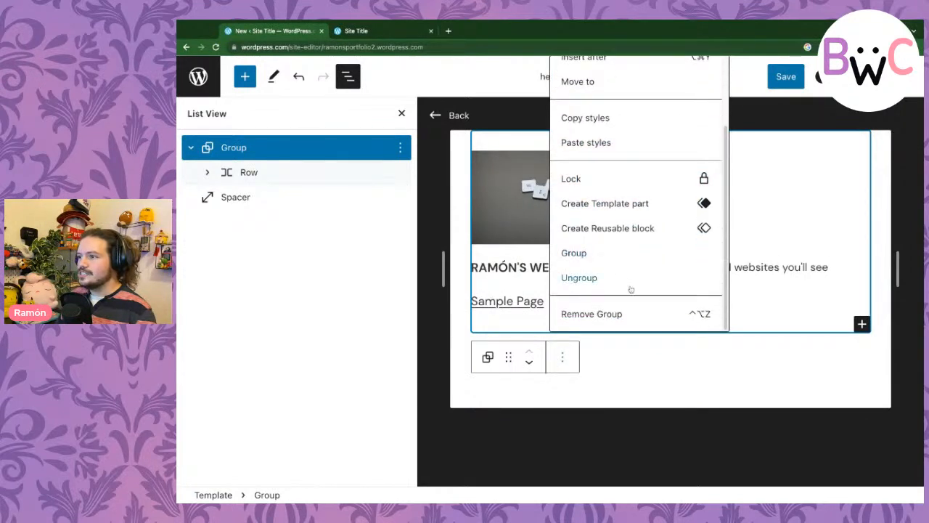
left_click(562, 356)
left_click(259, 199)
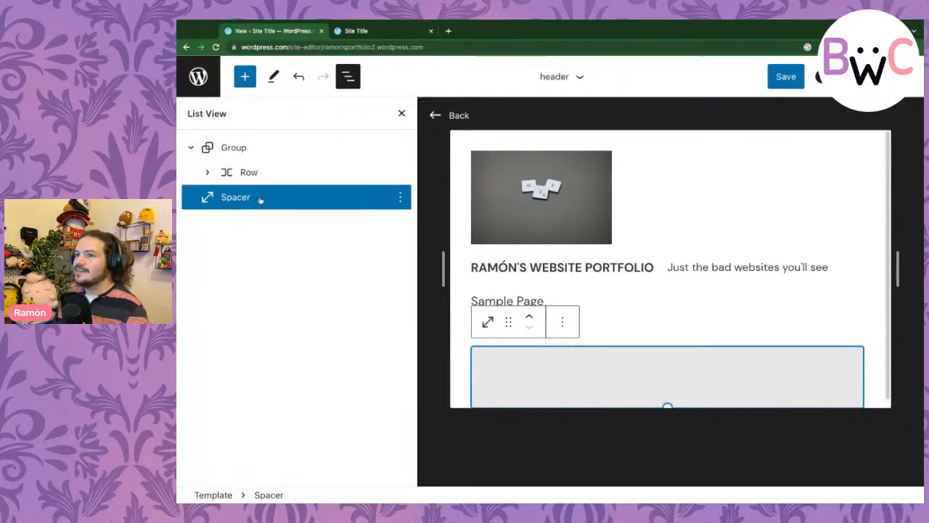
left_click(247, 147)
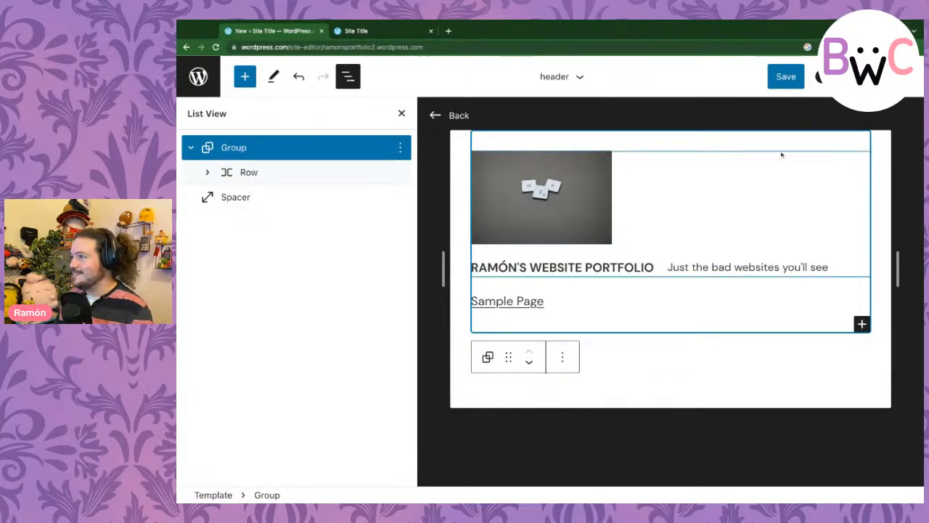
- Open the site-wide styles, dismiss the Premium plan offer and check the typography elements
left_click(908, 77)
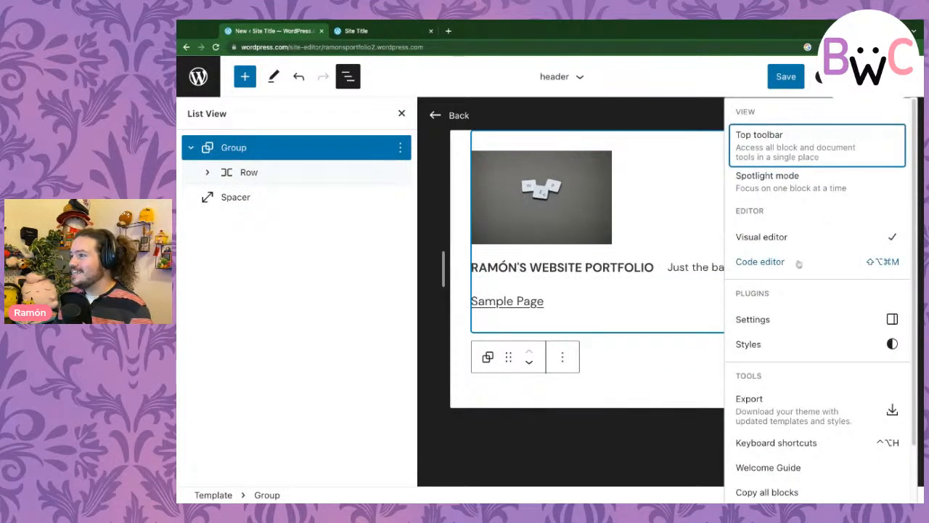
left_click(789, 343)
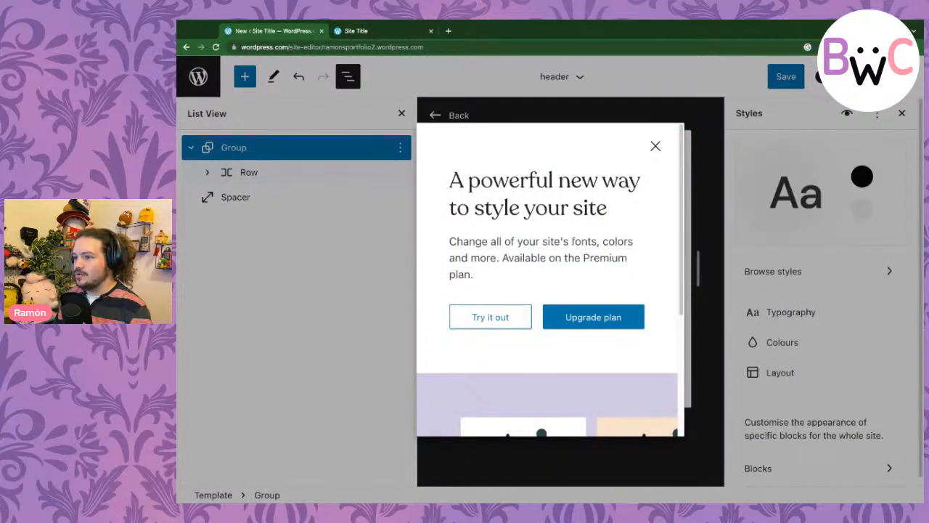
scroll(488, 256, "down", 1)
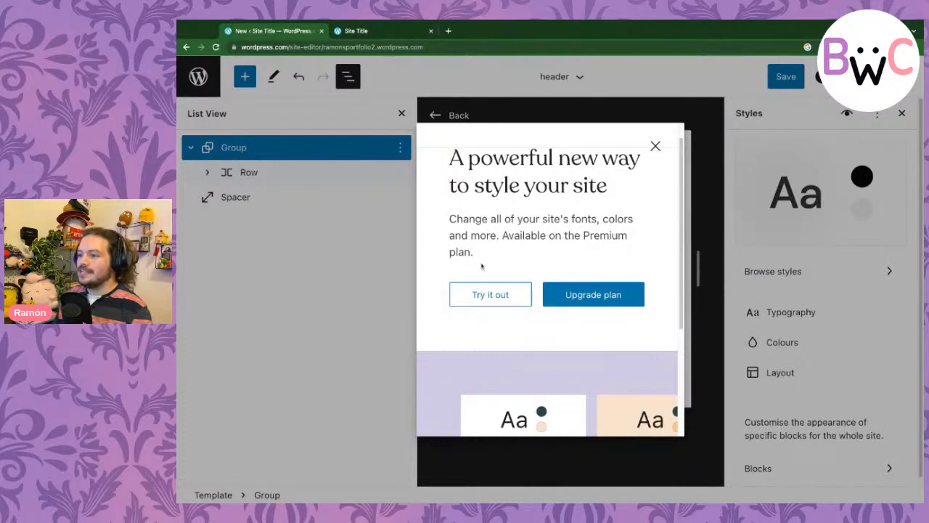
scroll(482, 267, "down", 3)
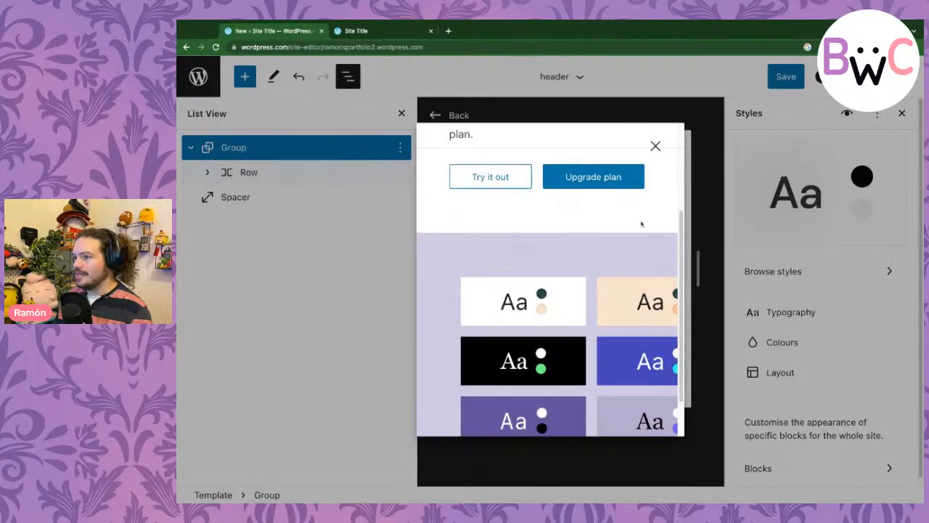
left_click(655, 147)
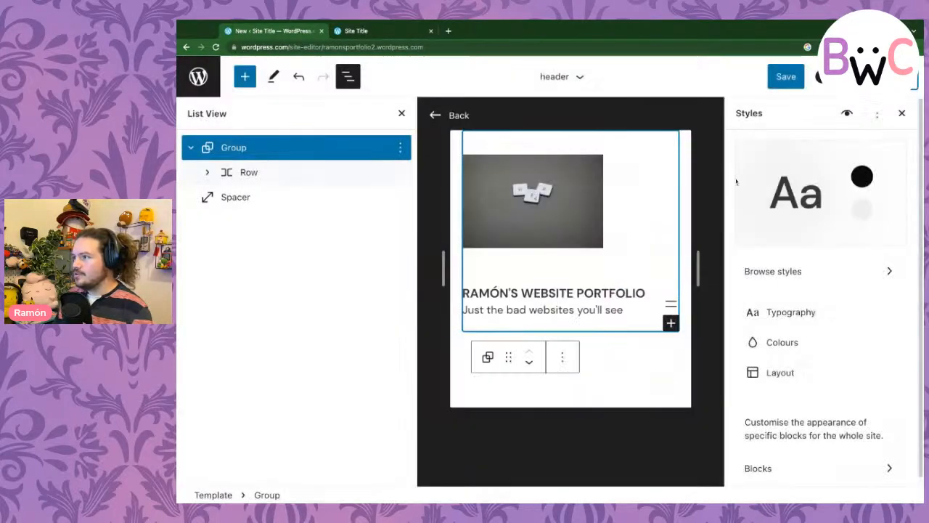
left_click(791, 318)
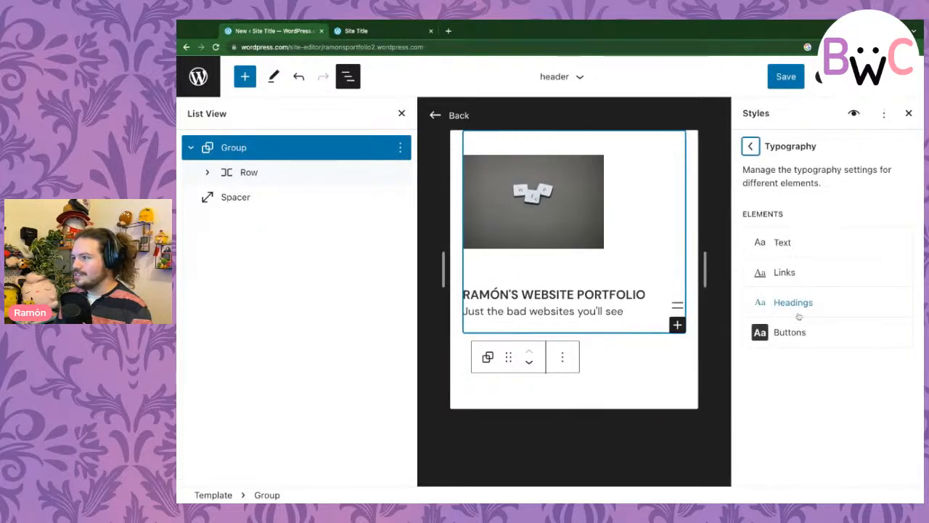
left_click(753, 144)
- Add a custom gradient to the site's colour palette
left_click(779, 339)
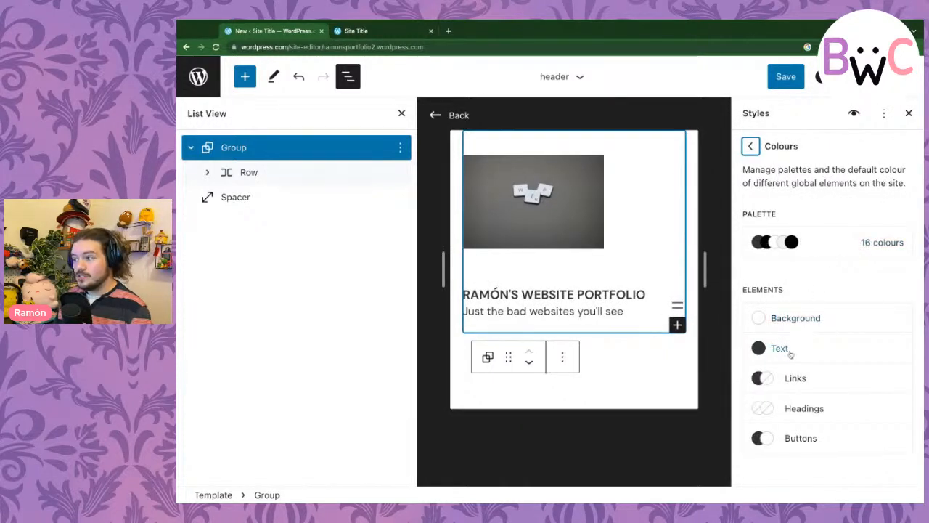
left_click(826, 247)
left_click(813, 244)
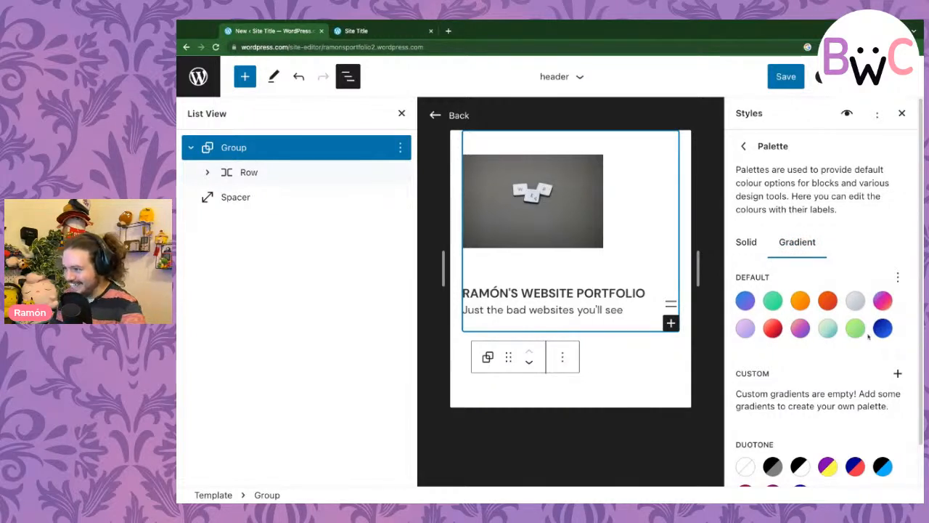
scroll(907, 312, "down", 1)
left_click(898, 349)
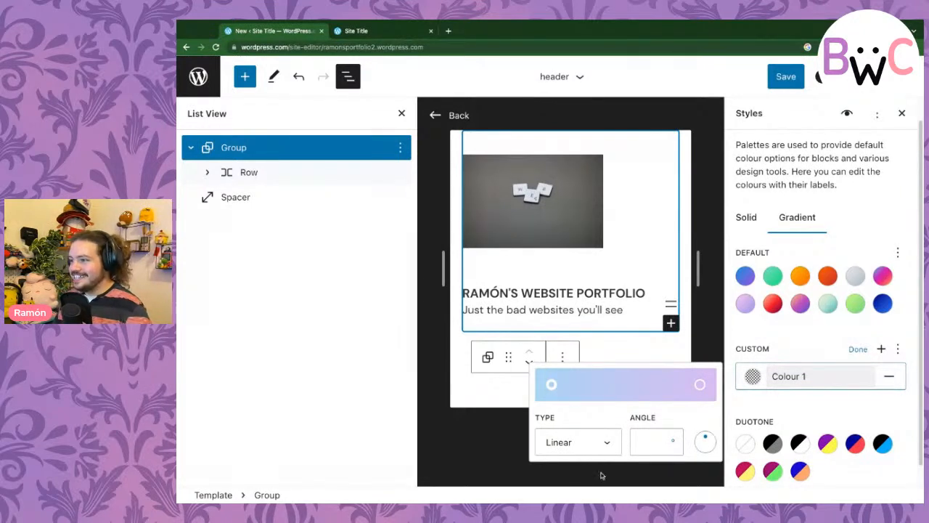
- Set the start colour of the custom linear gradient to magenta-purple C707E3
left_click(593, 448)
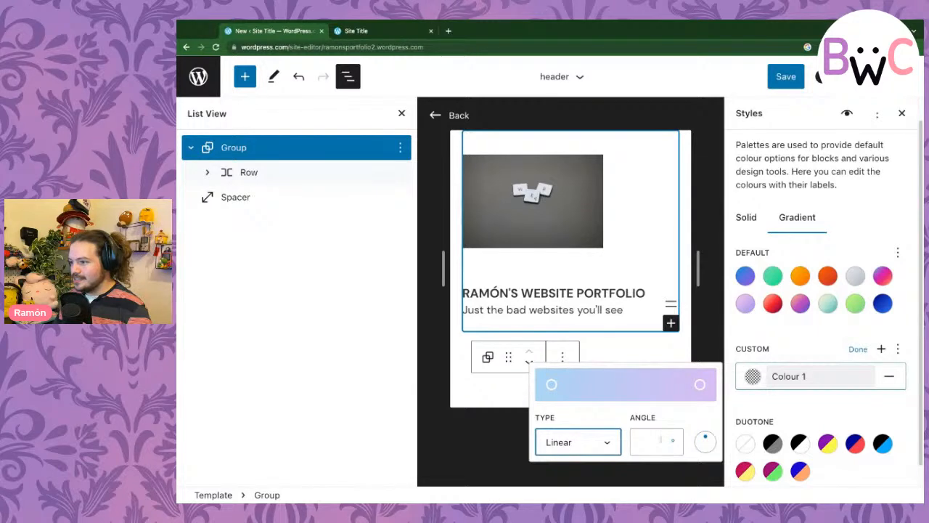
left_click(554, 386)
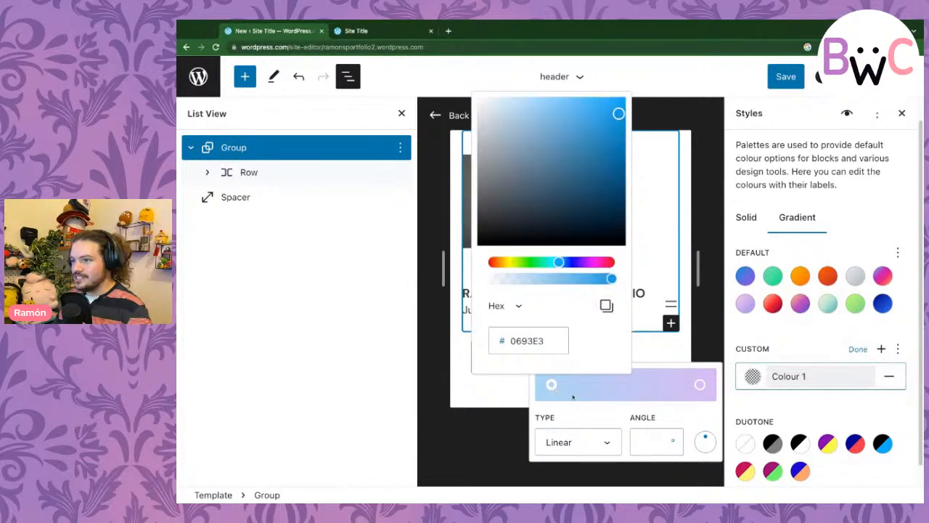
left_click(590, 263)
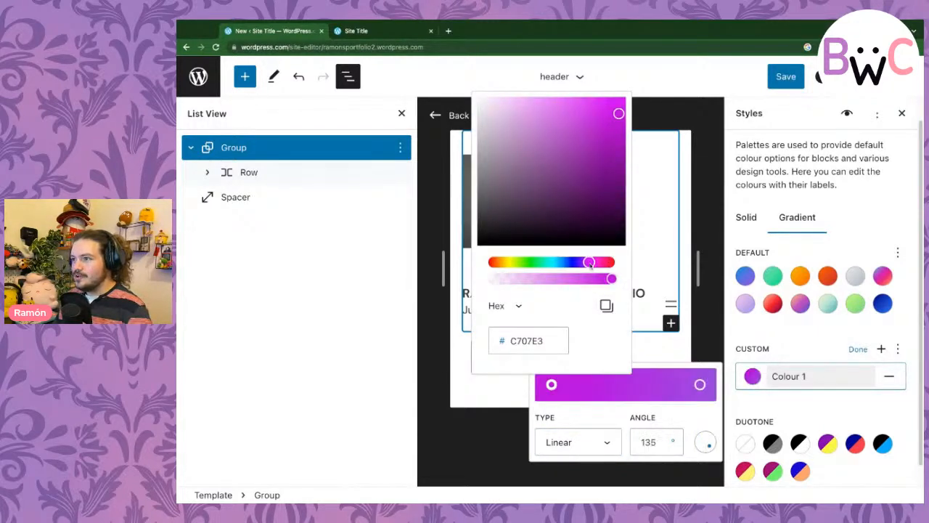
- Set the custom gradient's end colour to pale pink D795C6 and close the site-wide styles
left_click(708, 393)
left_click(701, 387)
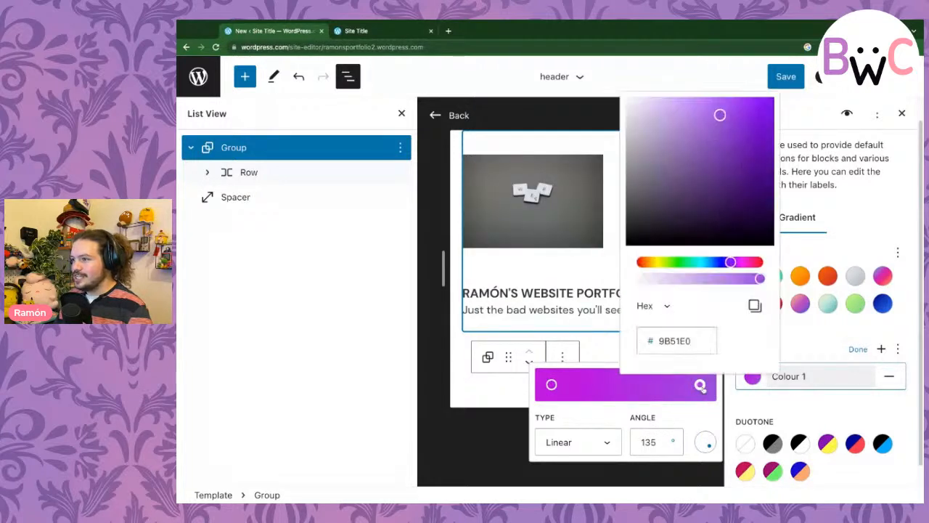
left_click(742, 265)
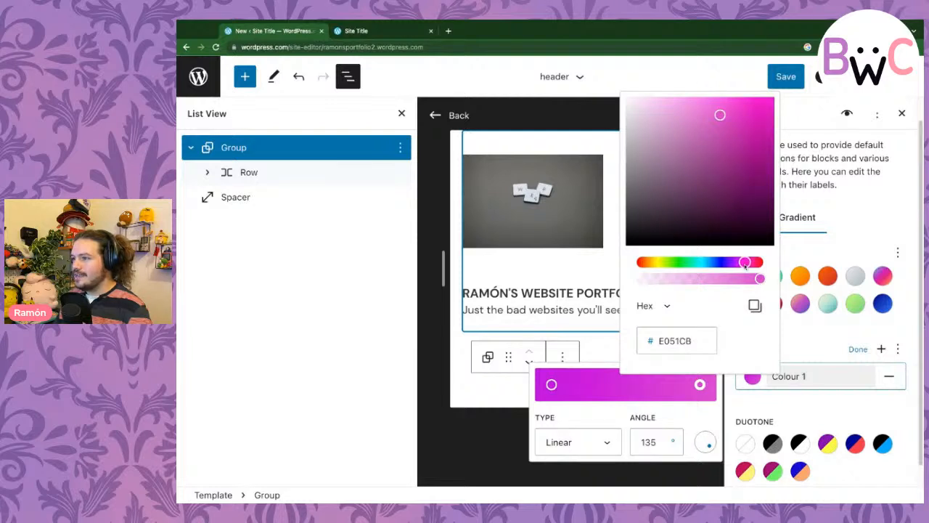
mouse_move(760, 283)
left_mouse_down()
mouse_move(739, 281)
mouse_move(761, 278)
left_mouse_up()
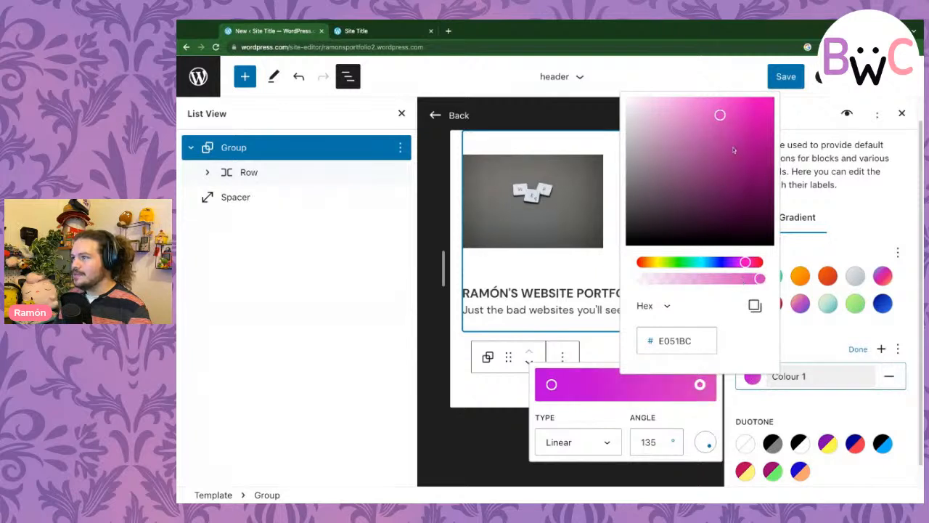
left_click_drag(719, 116, 673, 121)
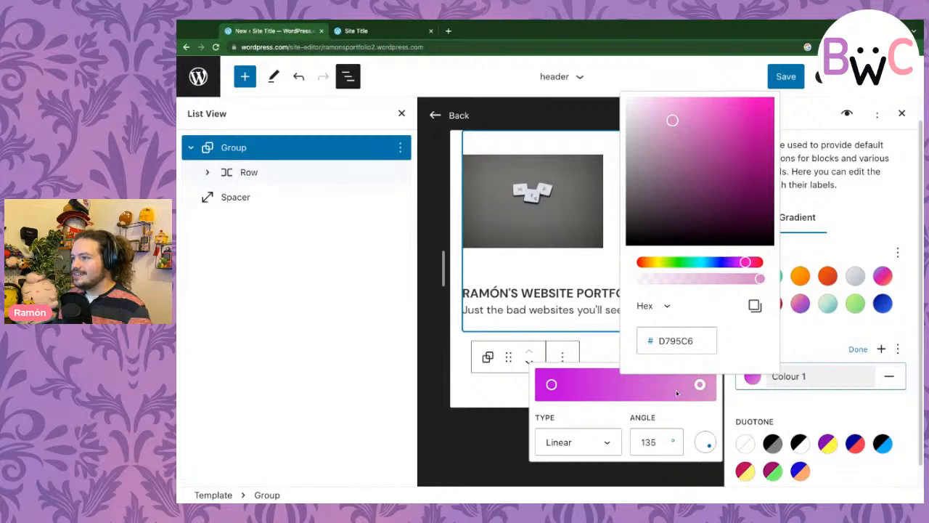
left_click(686, 422)
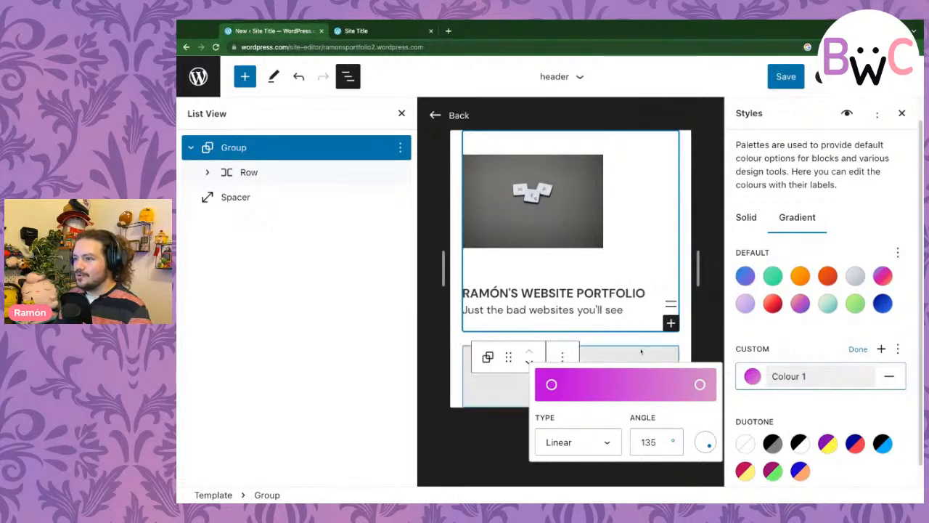
left_click(777, 358)
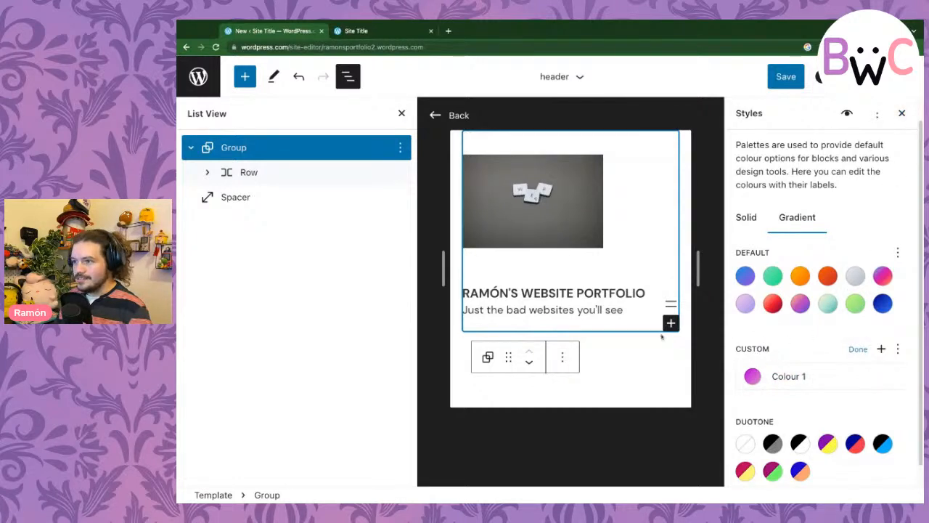
left_click(901, 114)
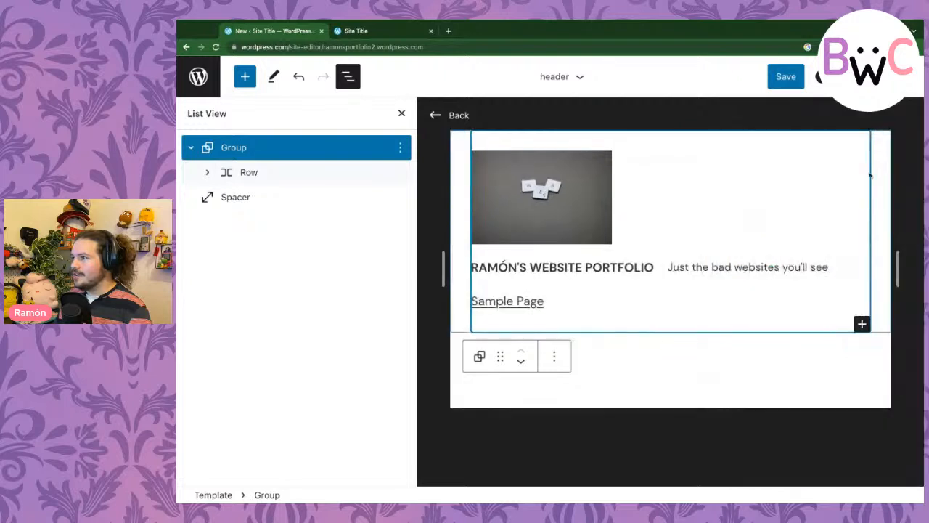
- Examine the header's Group block, its nested blocks and its block options for a way to style the background
left_click(402, 149)
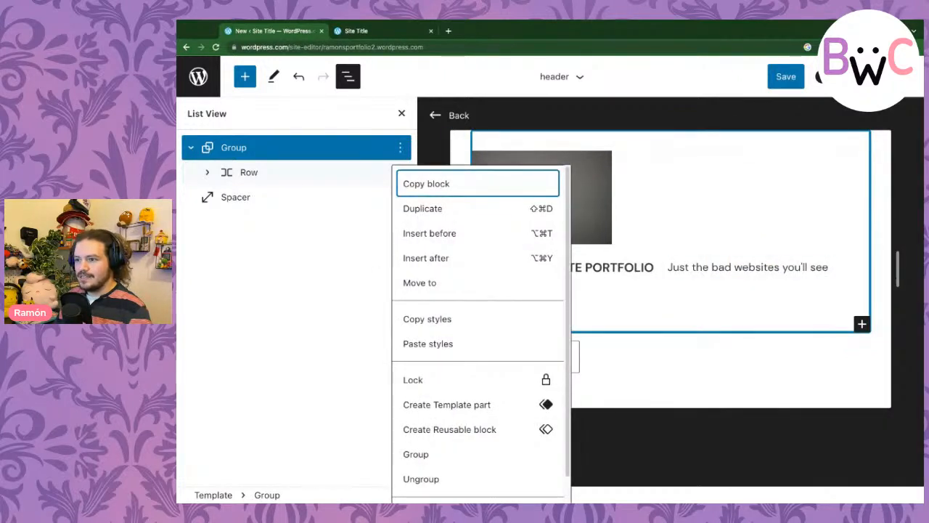
left_click(290, 368)
left_click(275, 79)
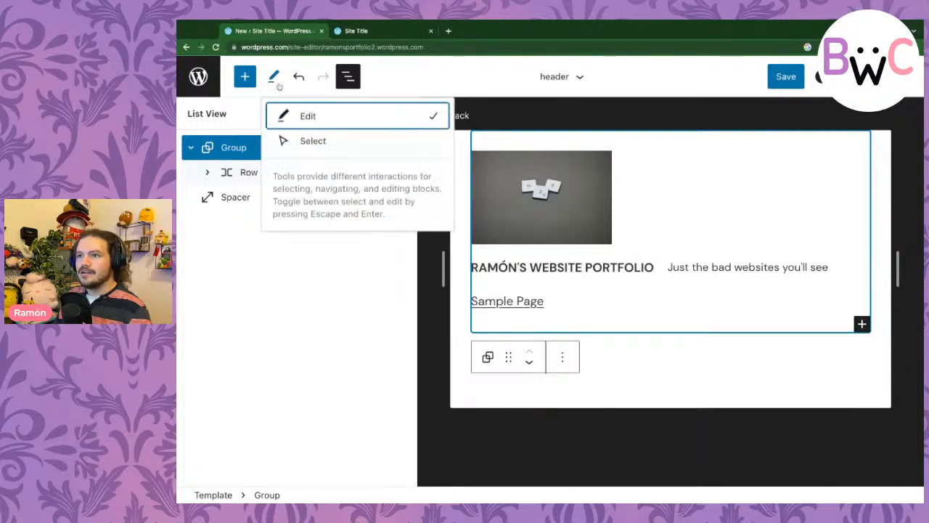
left_click(631, 353)
left_click(752, 268)
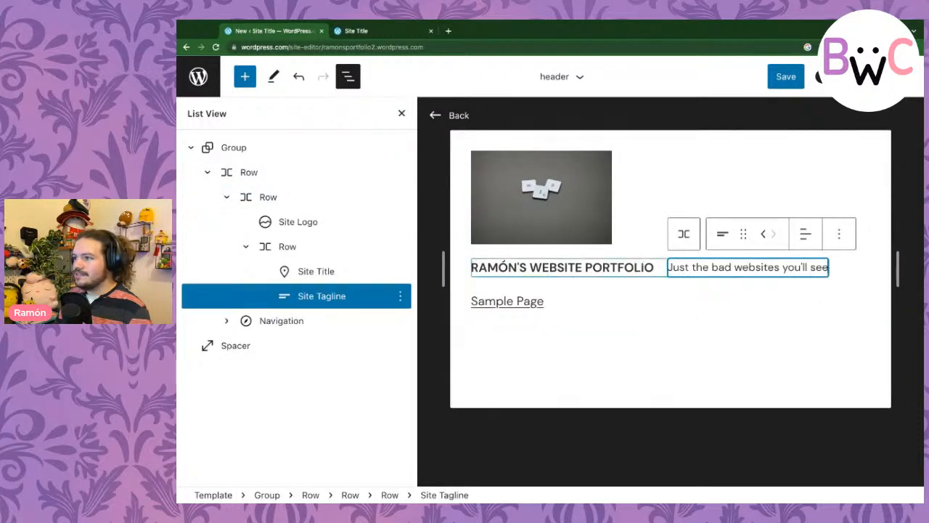
left_click(632, 201)
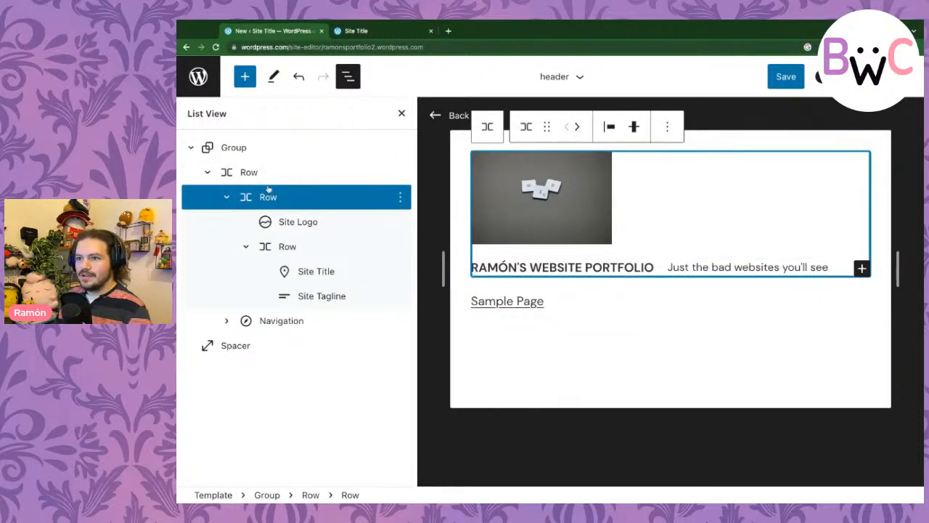
left_click(279, 144)
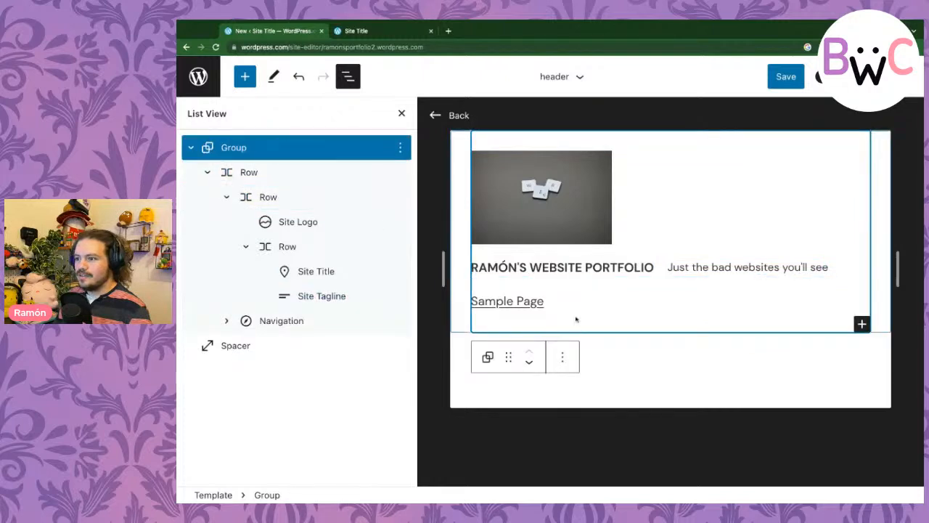
left_click(565, 355)
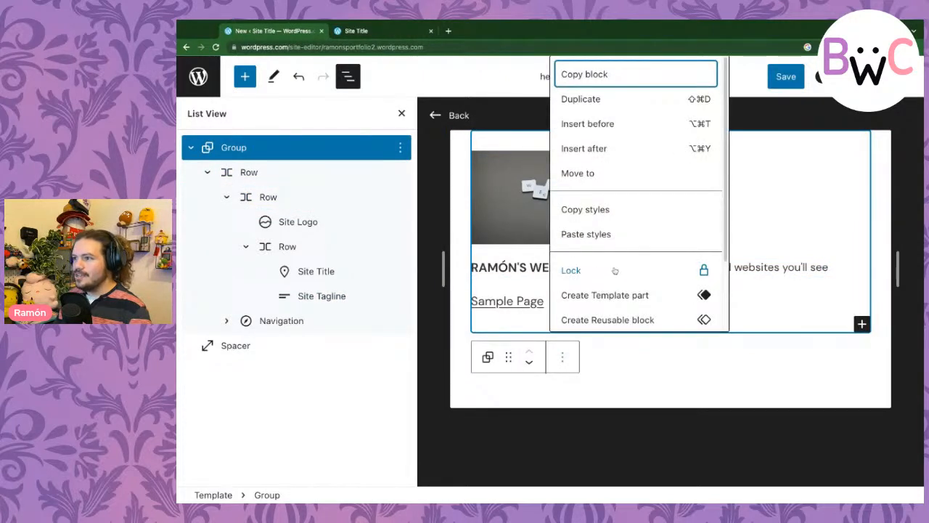
left_click_drag(884, 119, 879, 86)
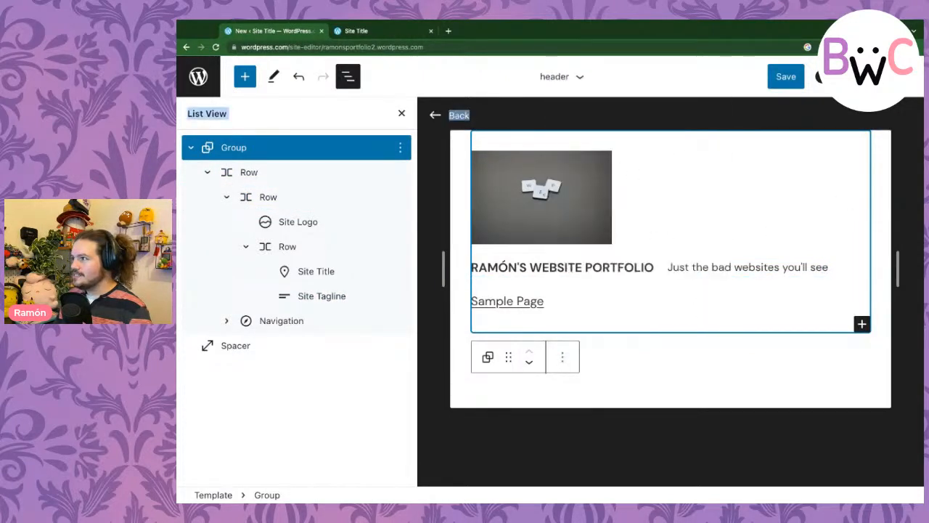
- Look through the block-specific options in the site-wide styles, including the Heading block's colour settings
left_click(819, 76)
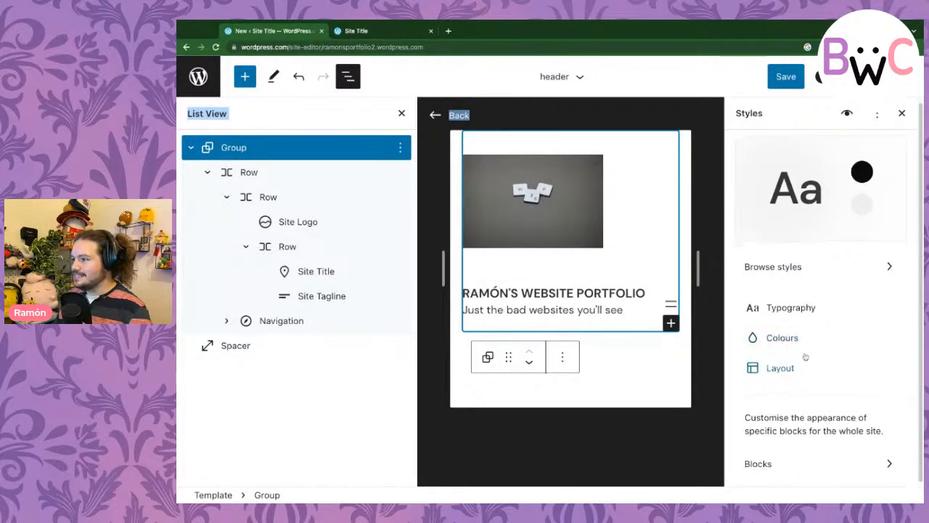
left_click(795, 462)
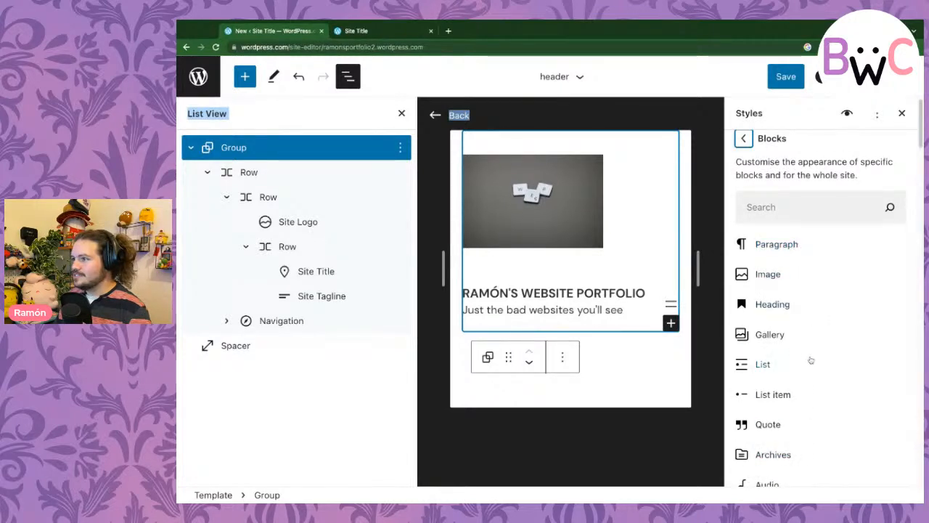
scroll(788, 312, "down", 4)
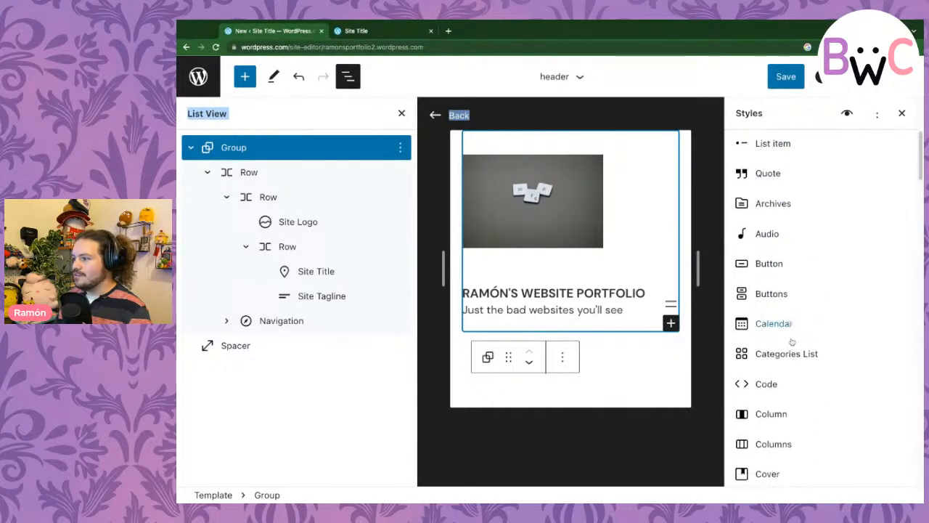
scroll(790, 416, "down", 2)
scroll(787, 413, "down", 4)
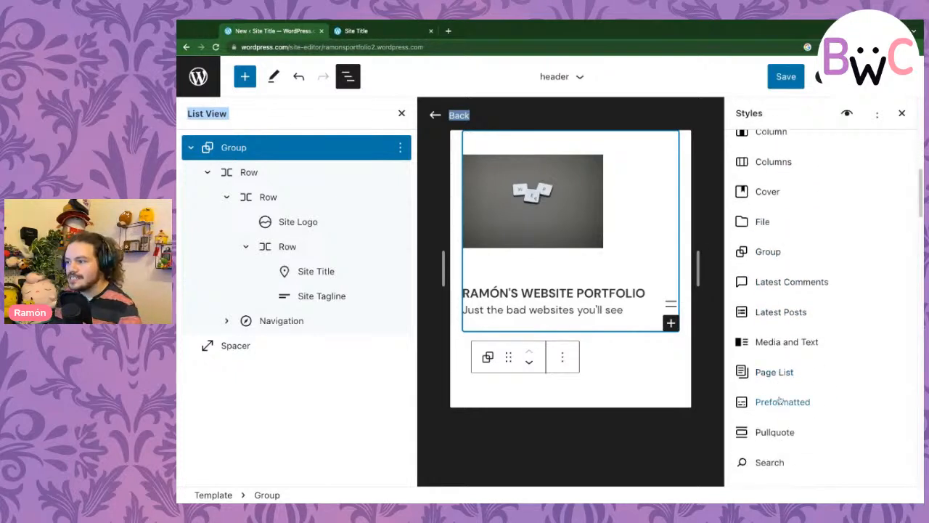
scroll(768, 290, "up", 10)
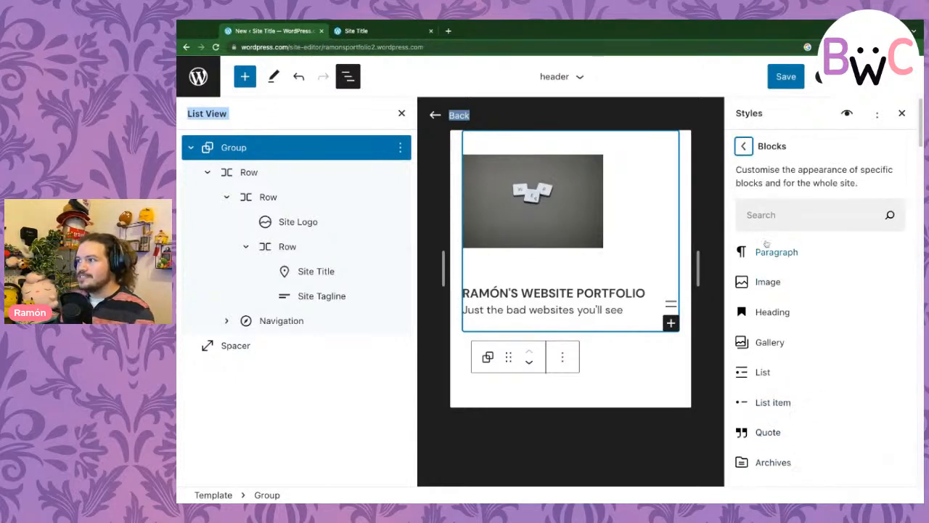
left_click(789, 318)
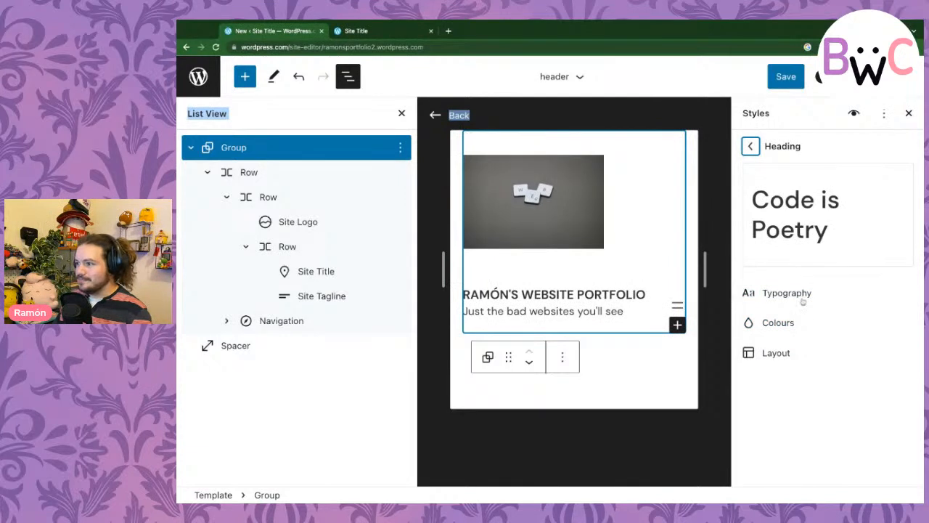
left_click(804, 322)
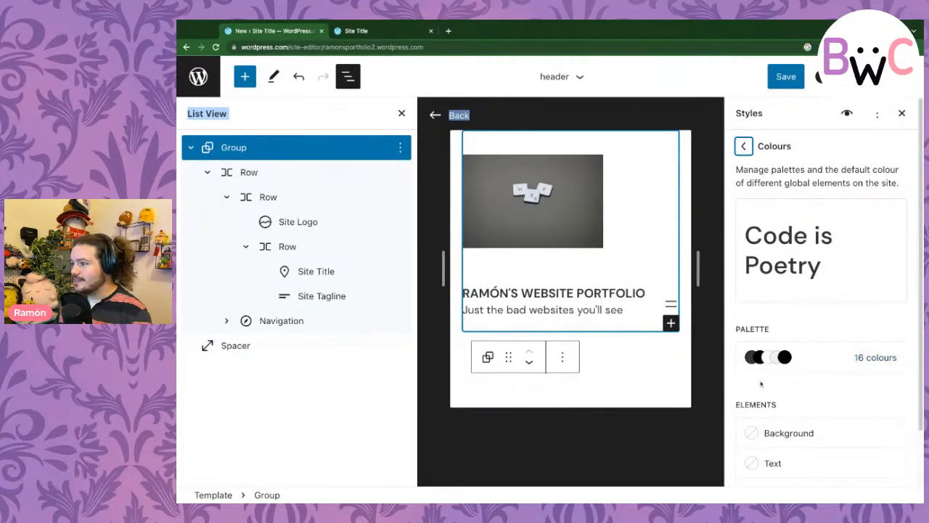
left_click(743, 146)
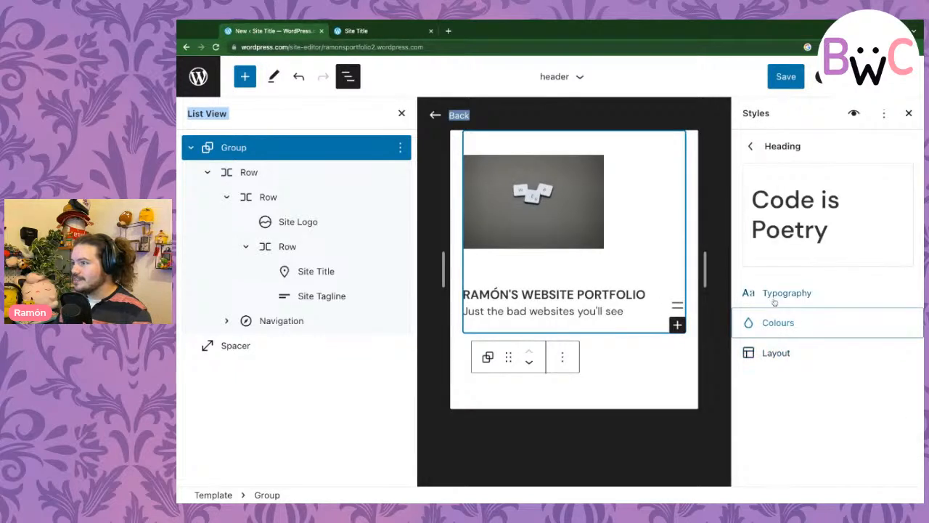
left_click(751, 147)
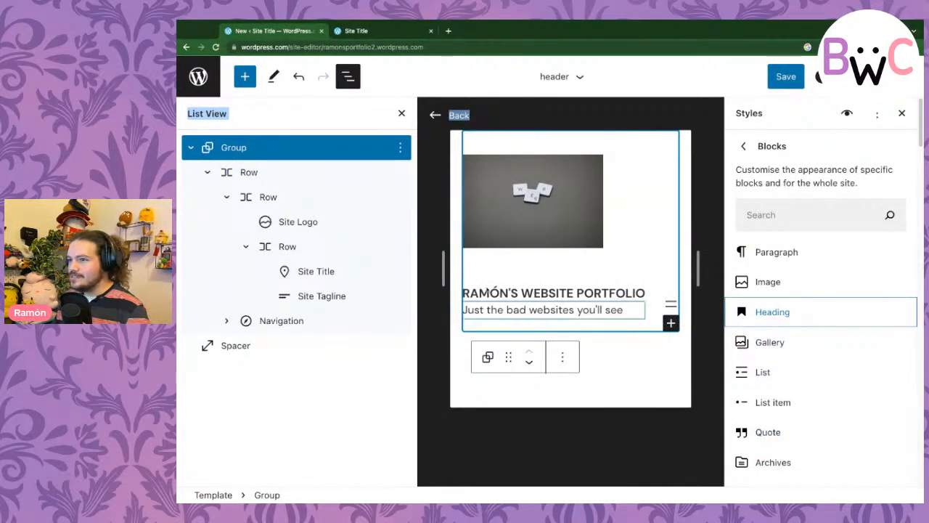
- Leave the header template part for the Index template and select the header there
left_click(304, 144)
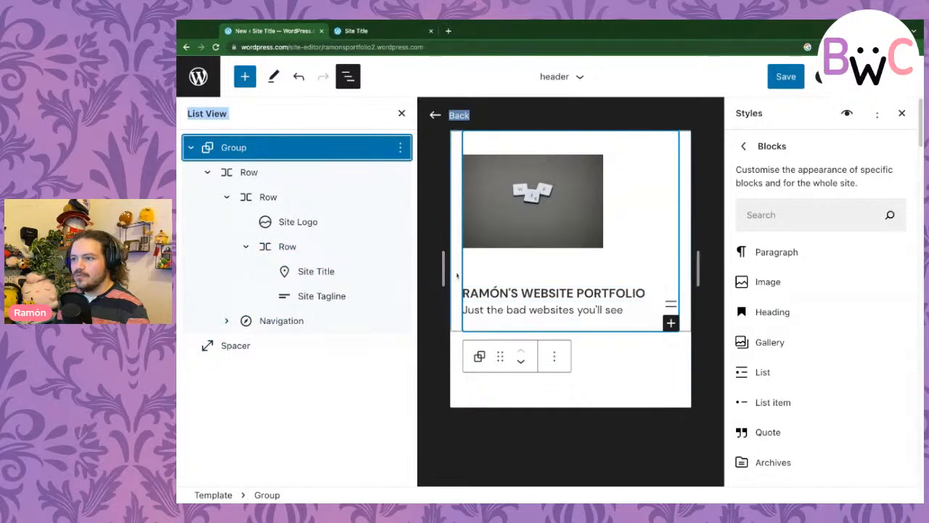
left_click(316, 270)
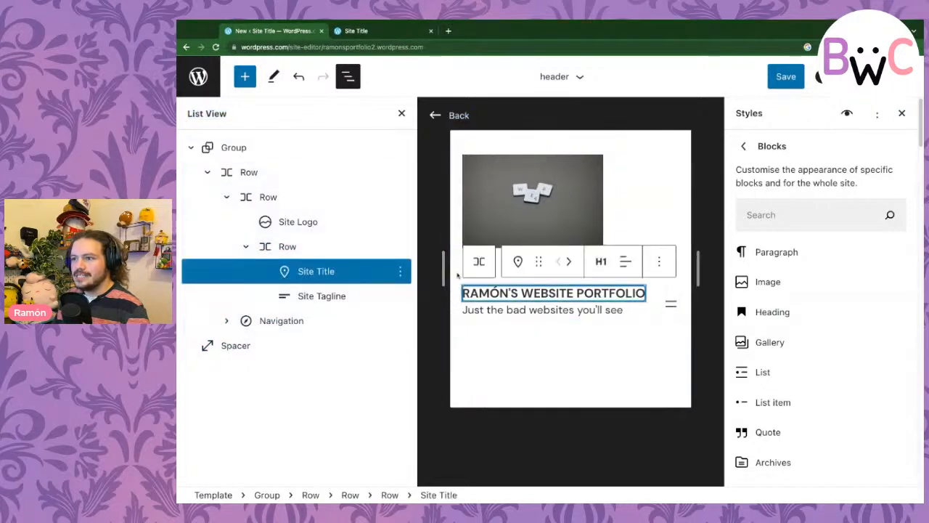
left_click(469, 140)
left_click(456, 118)
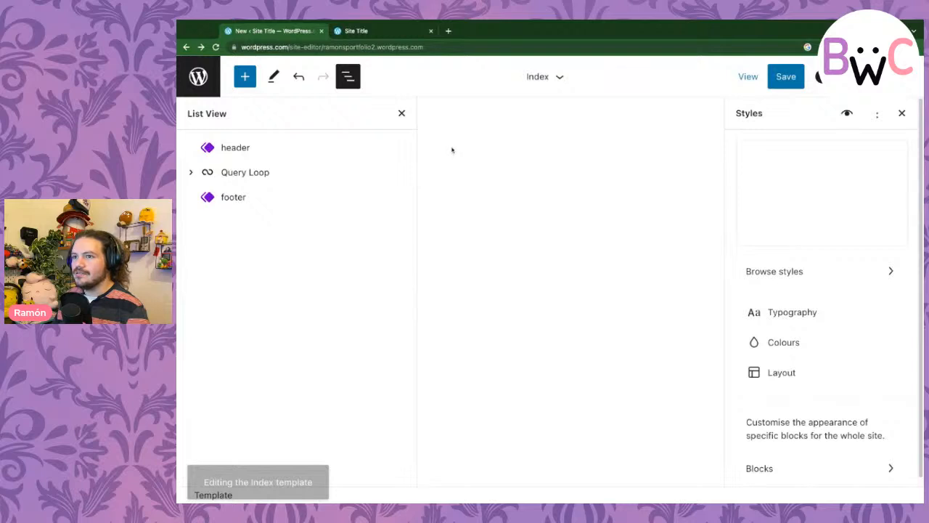
left_click(246, 147)
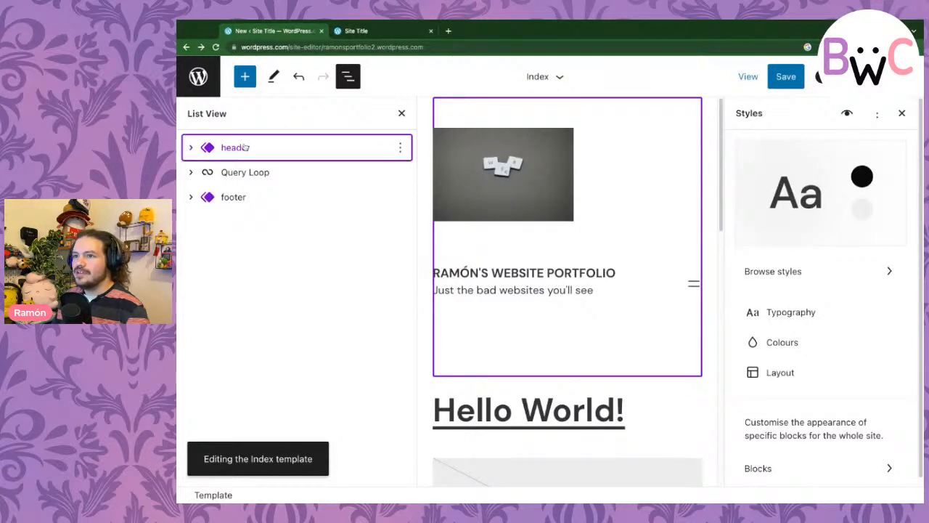
- Apply the custom purple-to-pink gradient as the whole site's background and check it down the page
left_click(782, 342)
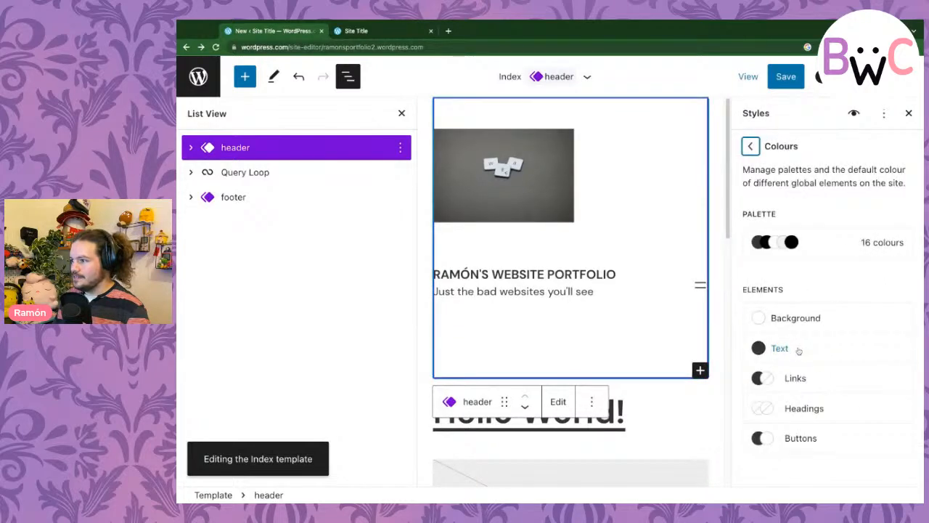
left_click(802, 318)
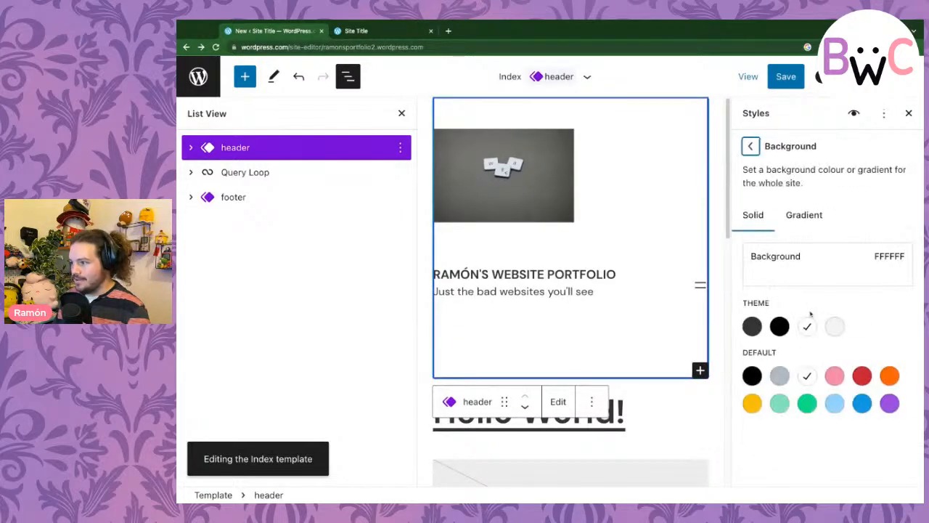
left_click(803, 215)
left_click(752, 450)
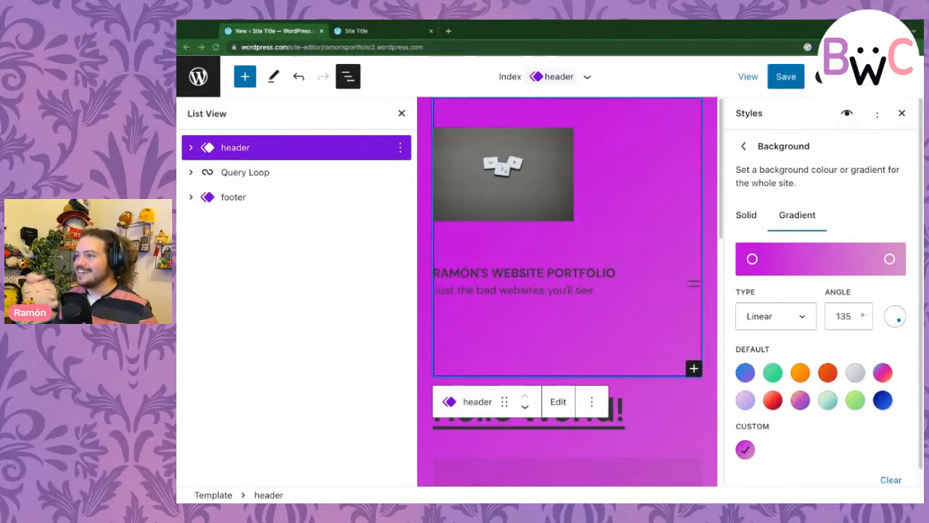
key("super+Tab")
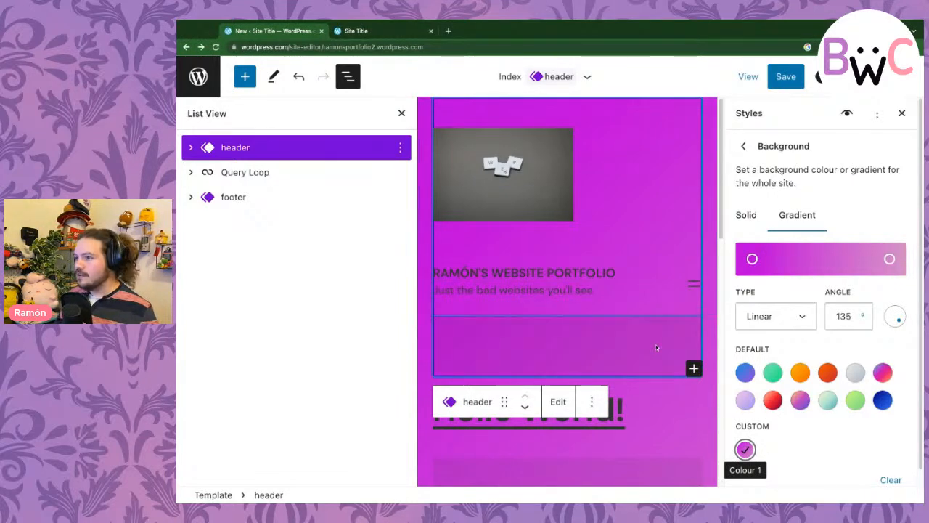
scroll(631, 338, "down", 10)
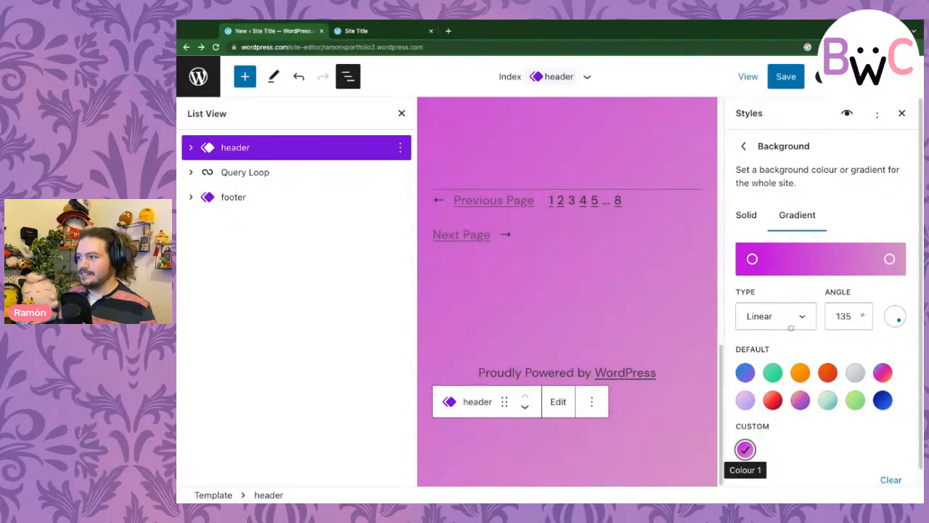
scroll(641, 347, "up", 10)
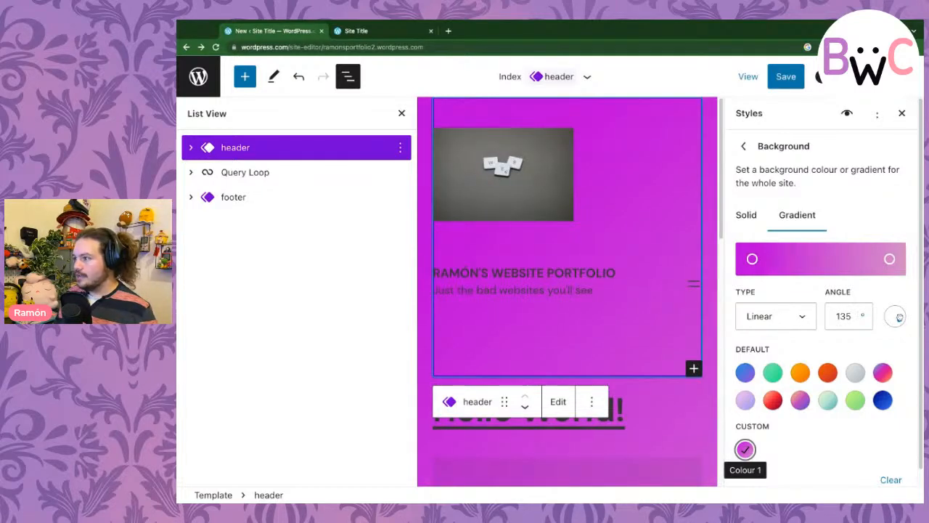
- Set the angle of the site's linear background gradient to 90 degrees
left_click_drag(899, 319, 900, 312)
left_click(849, 316)
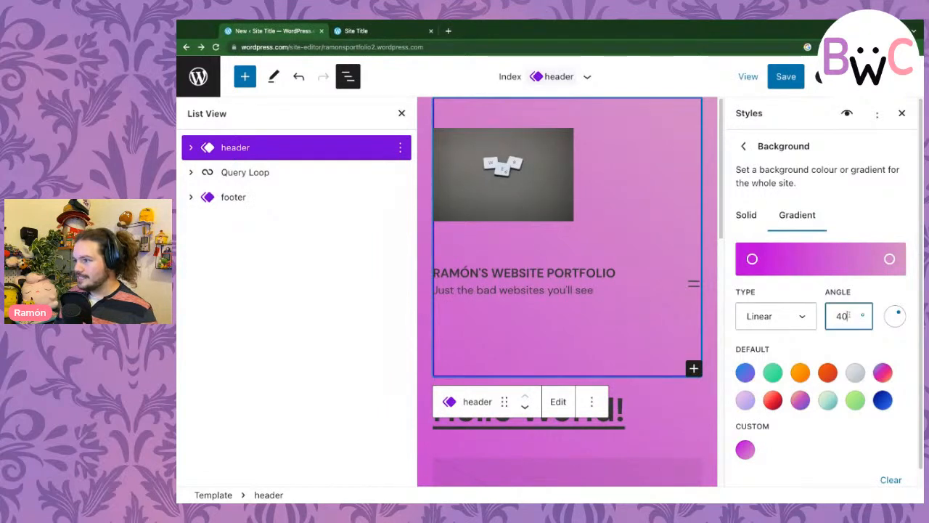
double_click(848, 316)
type("90")
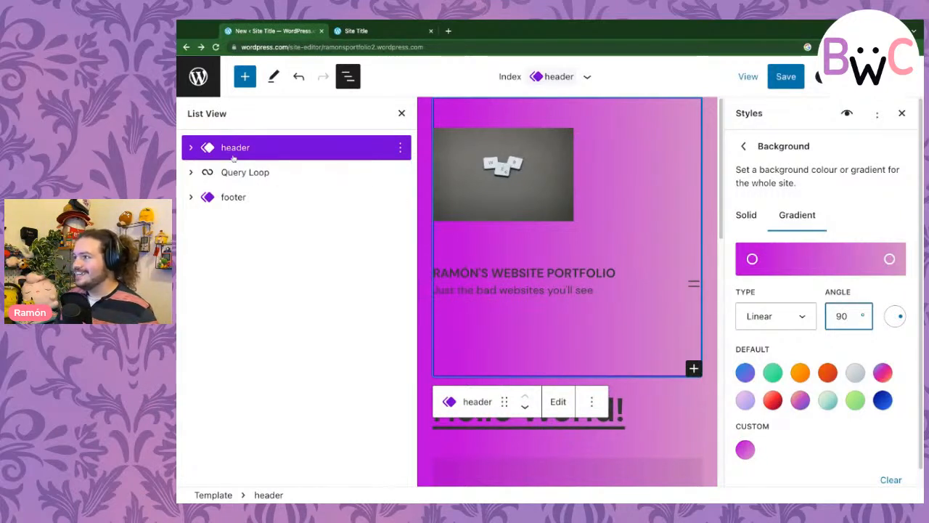
left_click(177, 146)
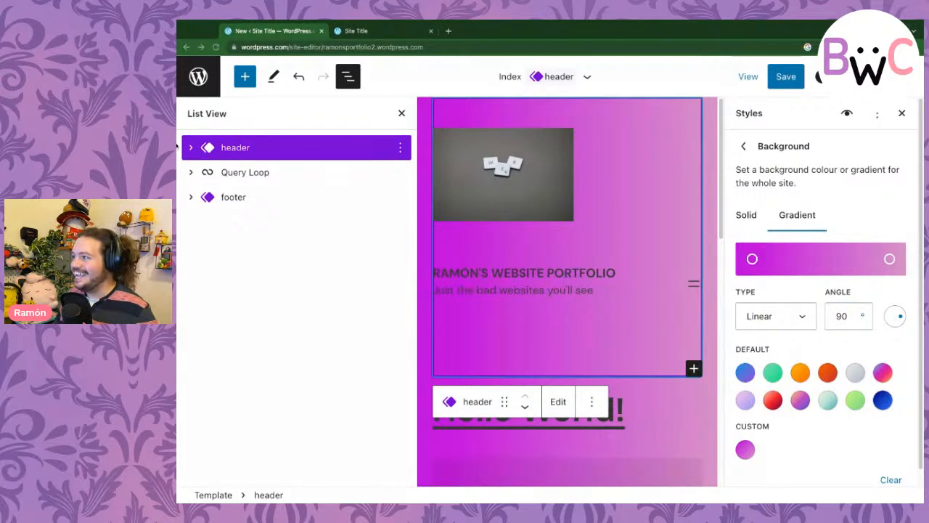
left_click(379, 320)
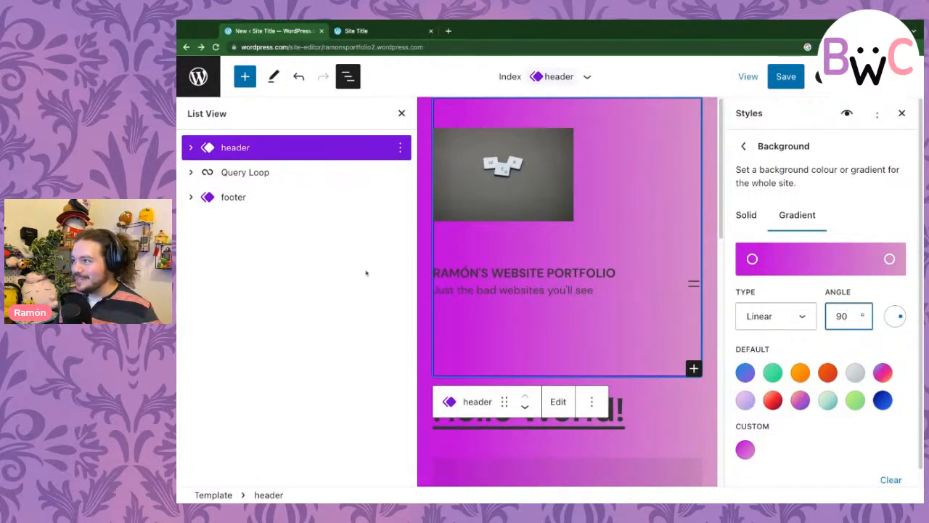
left_click(373, 290)
- Try white as the site-wide default text colour and replace it with Light green cyan (7BDCB5)
left_click(473, 280)
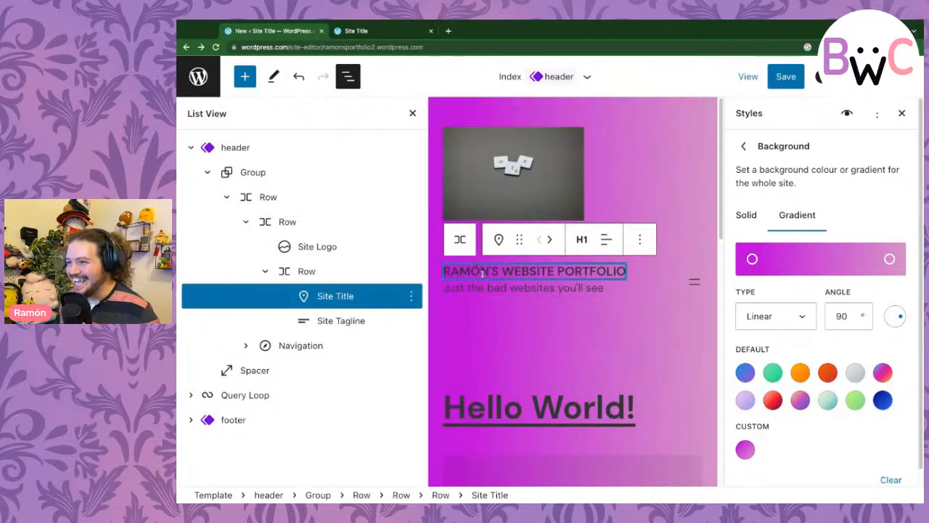
key("ctrl+a")
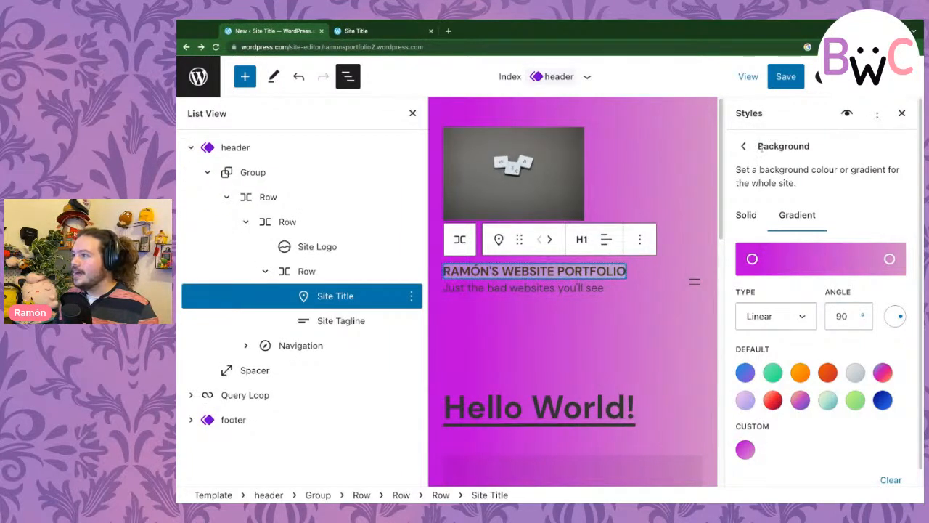
left_click(744, 148)
left_click(779, 350)
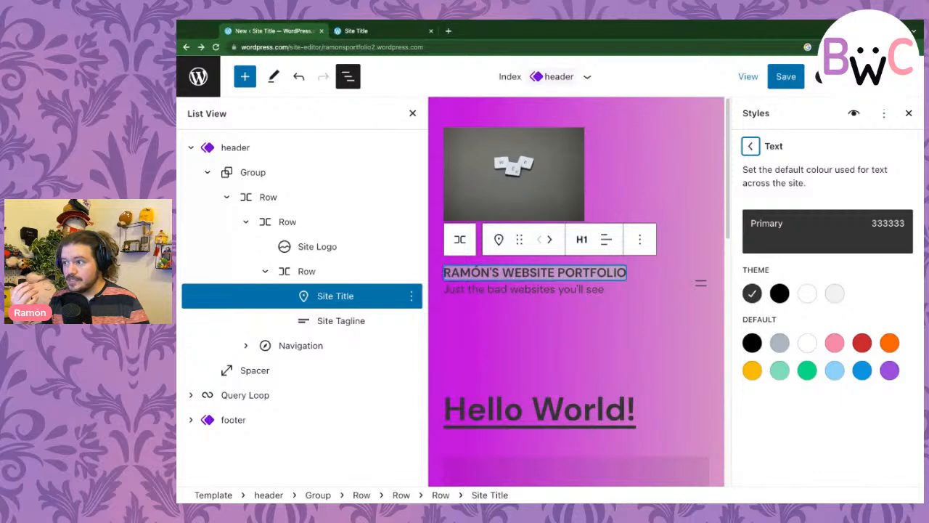
left_click(806, 294)
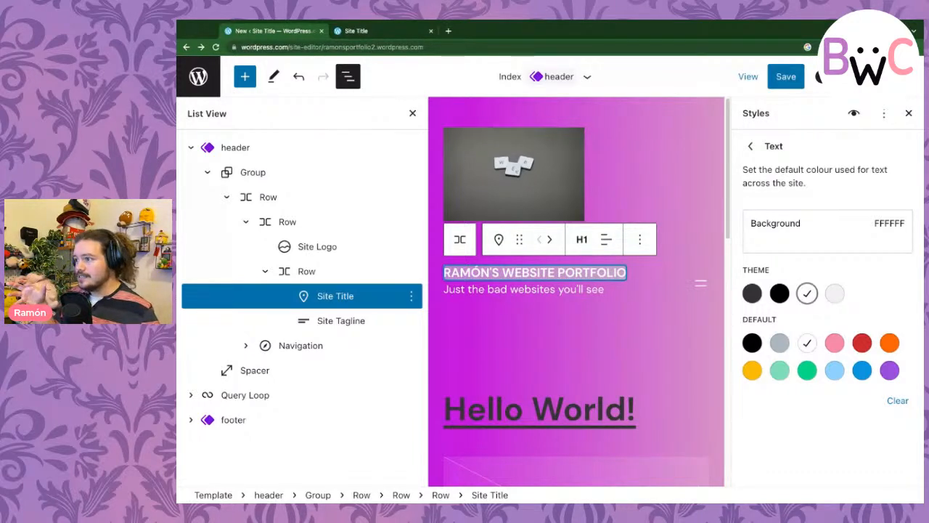
left_click(780, 370)
left_click(702, 394)
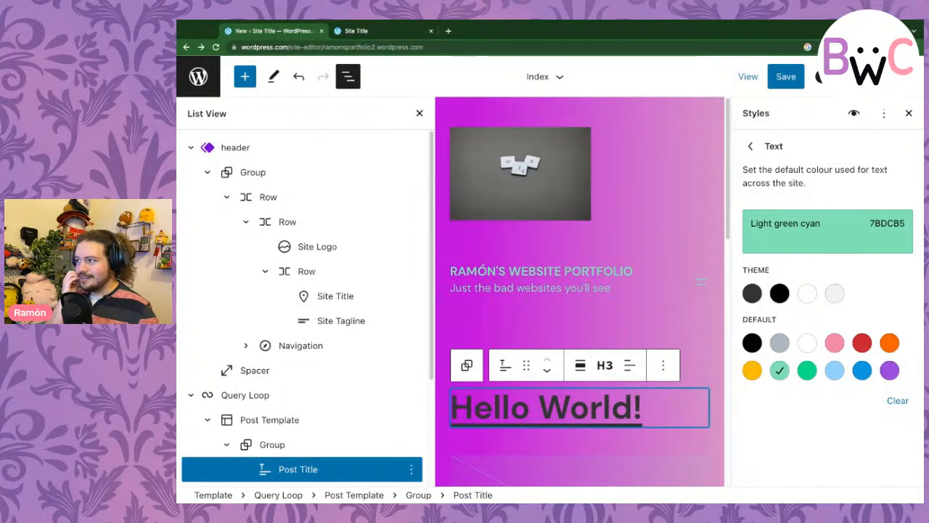
- Open the site-wide typography settings for the text element and look over its typography options
left_click(600, 301)
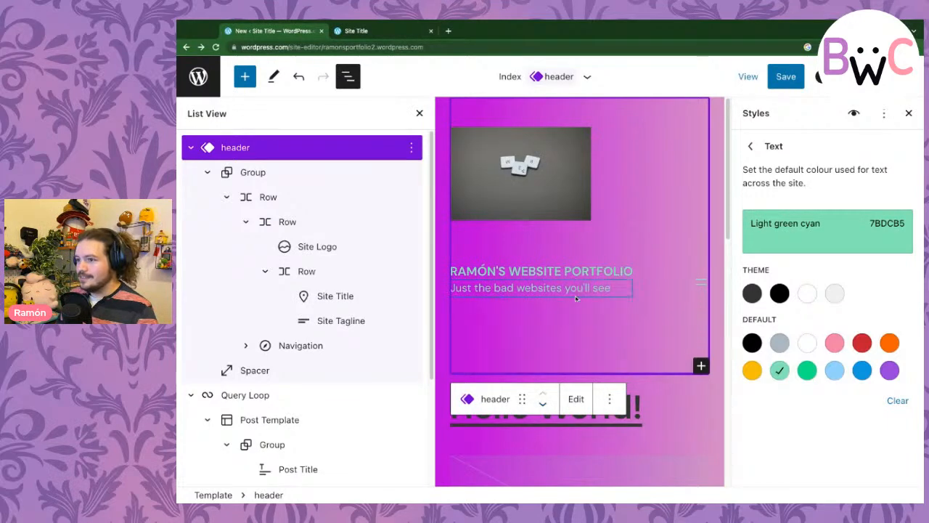
left_click(749, 147)
left_click(750, 147)
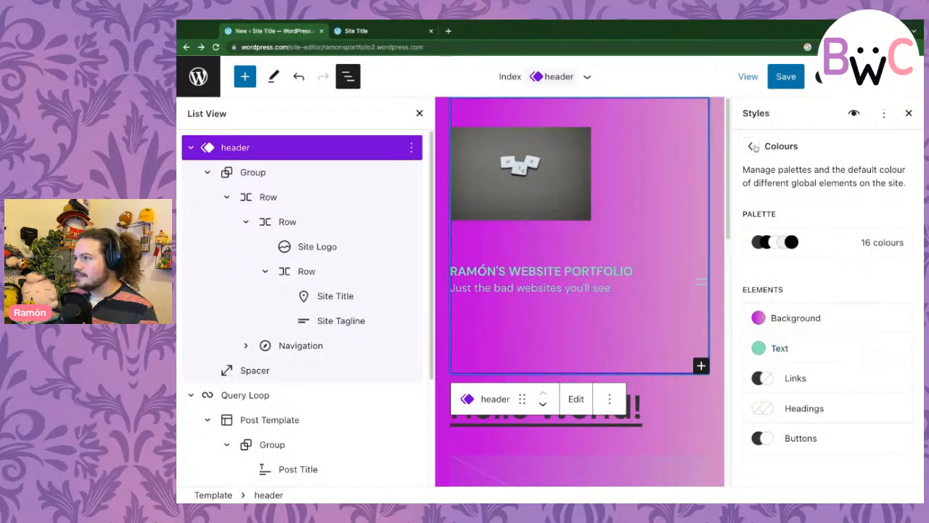
left_click(790, 311)
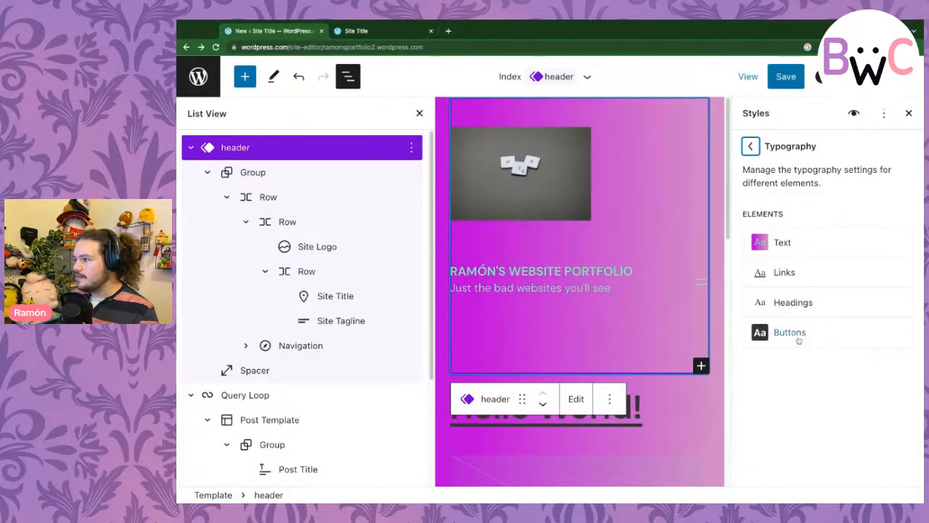
left_click(800, 247)
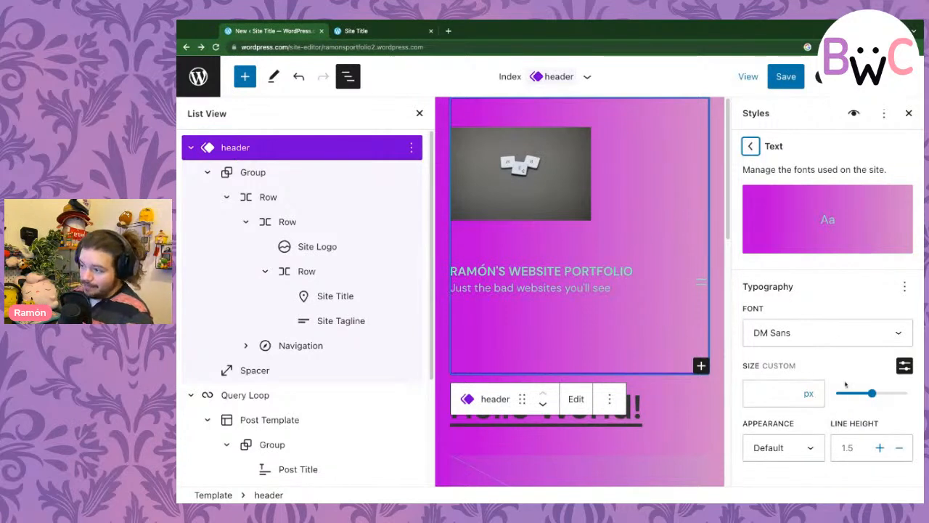
left_click(904, 288)
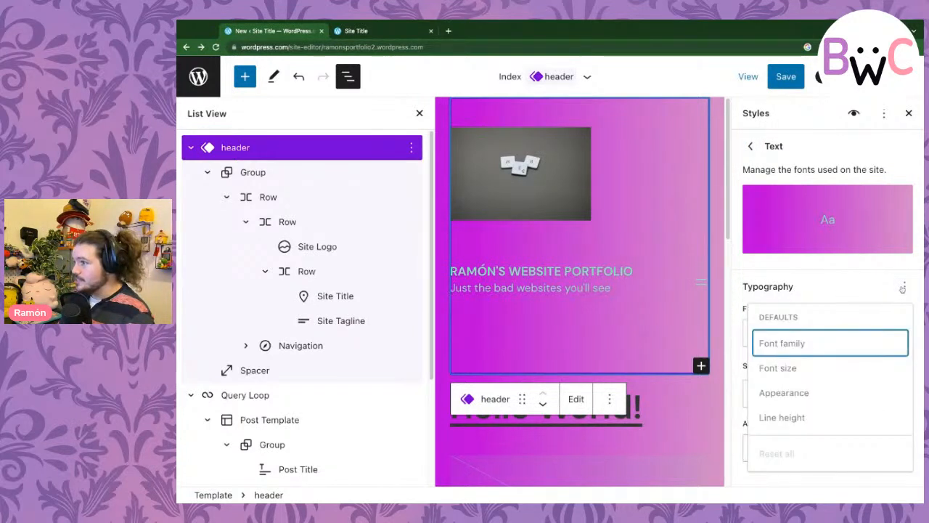
left_click(904, 288)
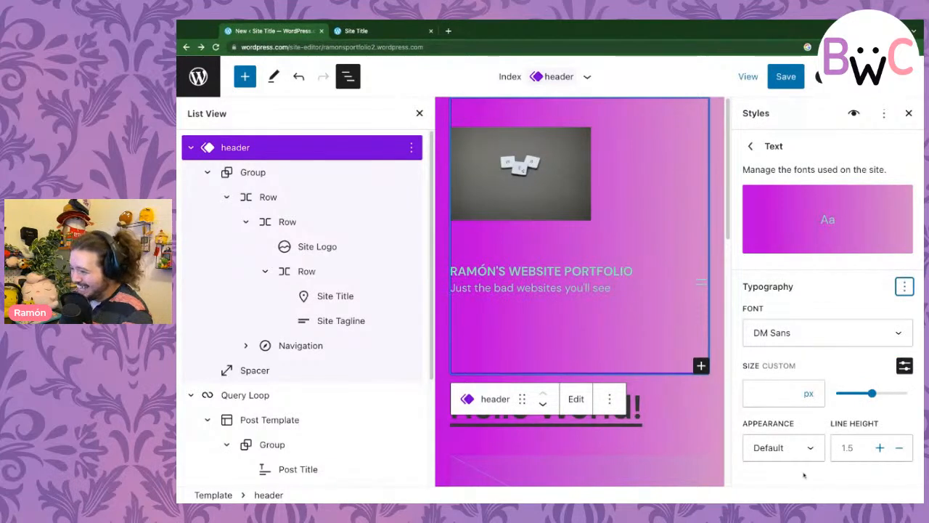
- Set the site-wide text appearance to Extra Bold and select the site title in the header
left_click(805, 449)
scroll(781, 454, "down", 3)
scroll(780, 435, "down", 2)
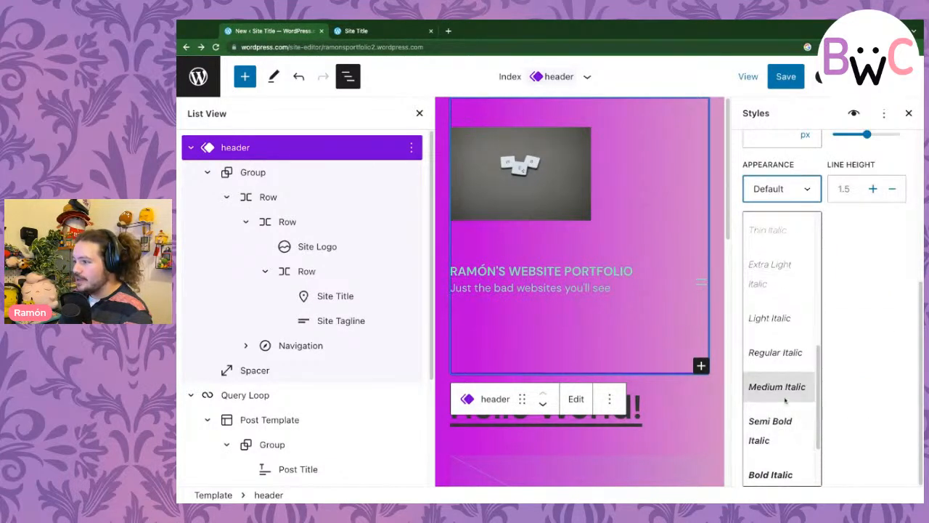
scroll(773, 363, "up", 3)
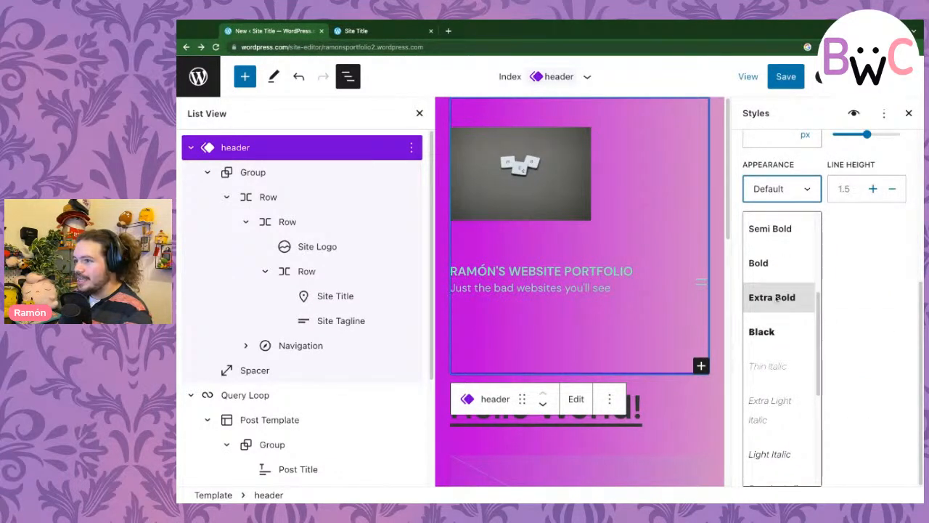
left_click(774, 298)
triple_click(610, 273)
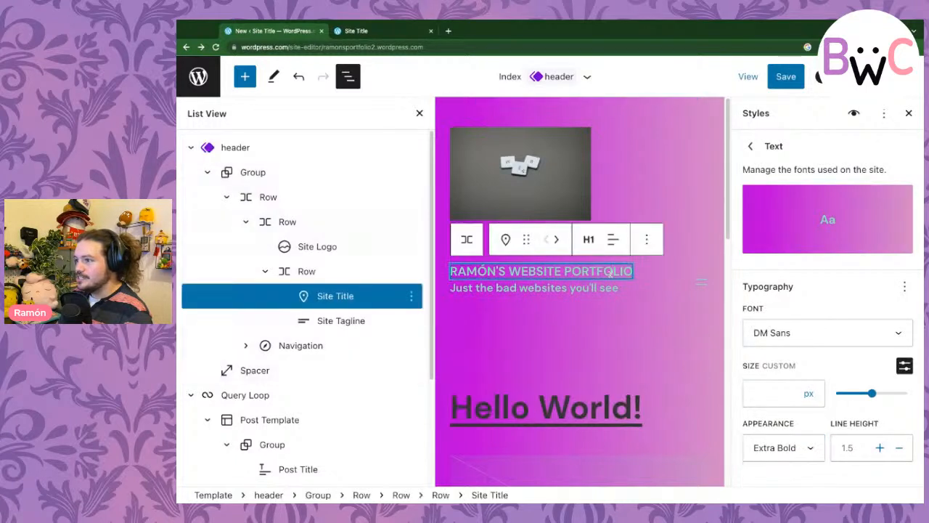
- Try the Black appearance for the site-wide text and return it to Extra Bold
left_click(795, 453)
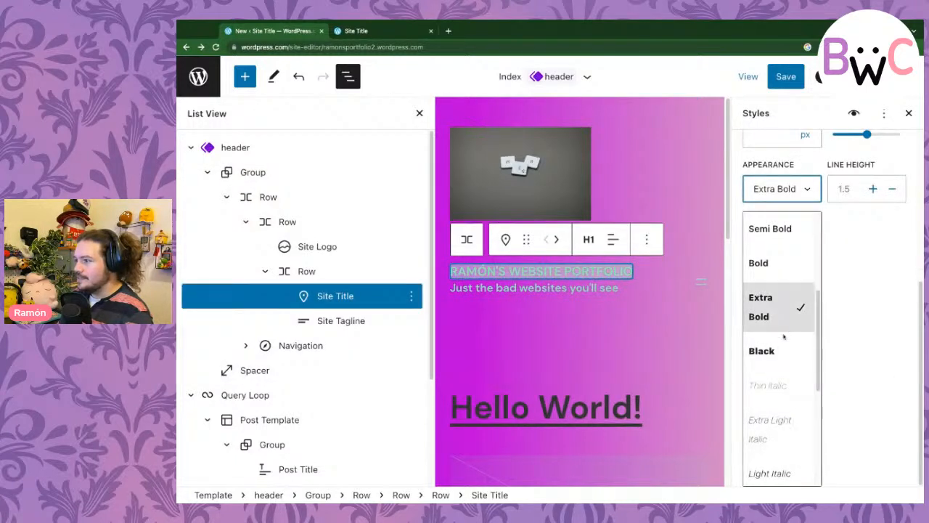
left_click(777, 350)
left_click(797, 438)
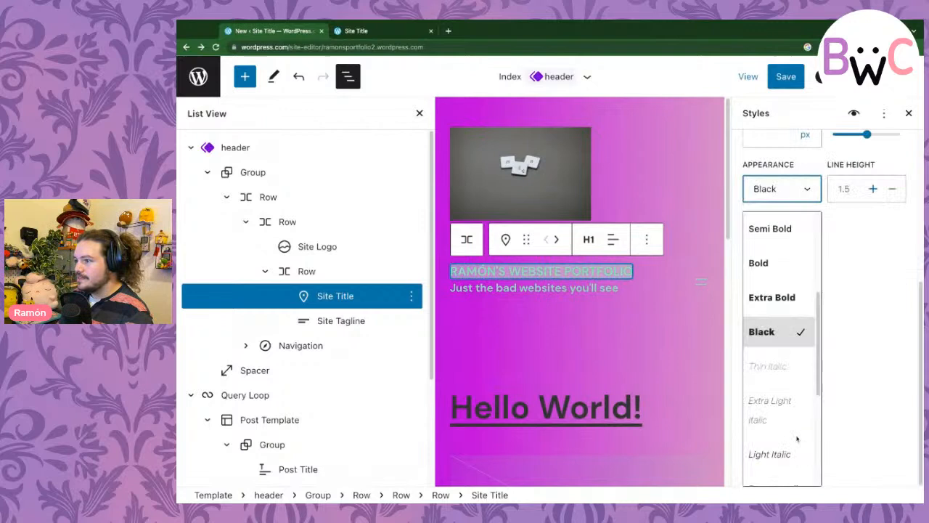
left_click(772, 297)
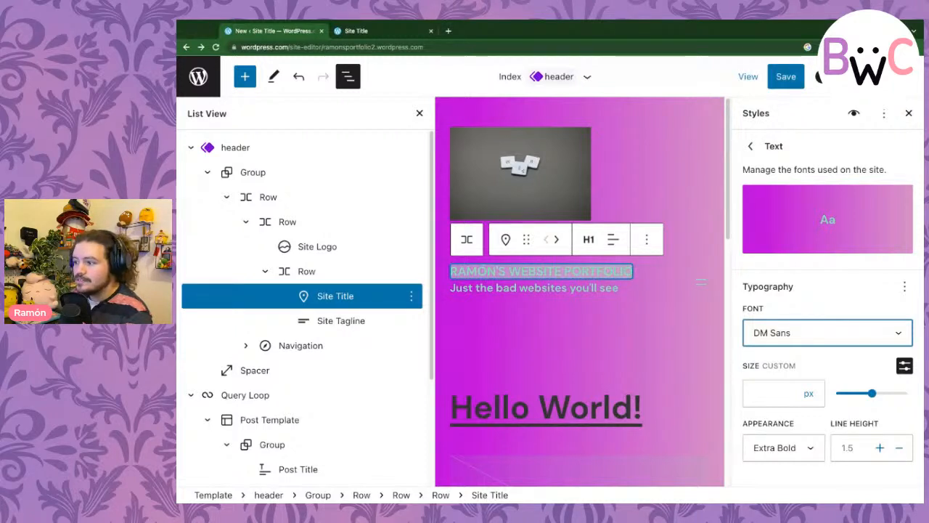
- Try Plus Jakarta Sans, Sora, Newsreader and Alegreya as the site-wide text font
key("Down")
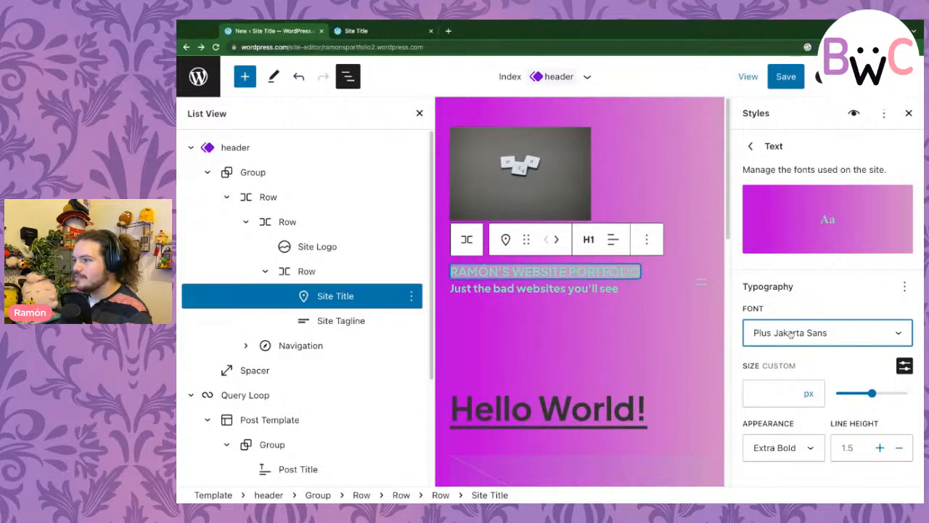
key("Down")
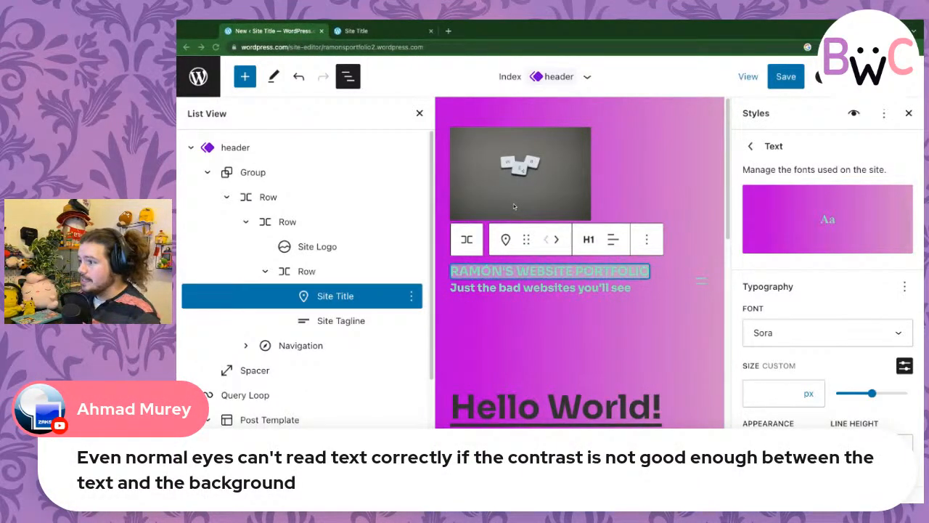
left_click(809, 335)
left_click(800, 280)
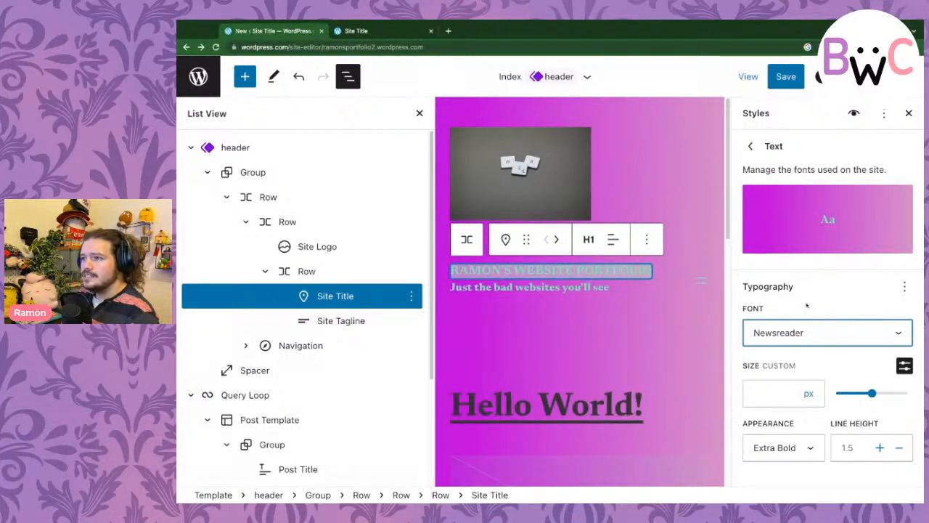
left_click(811, 324)
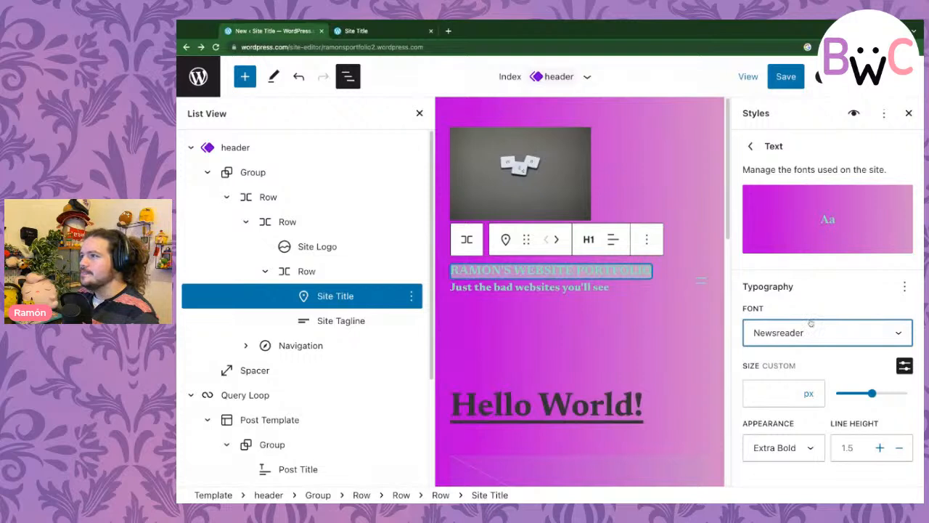
left_click(794, 191)
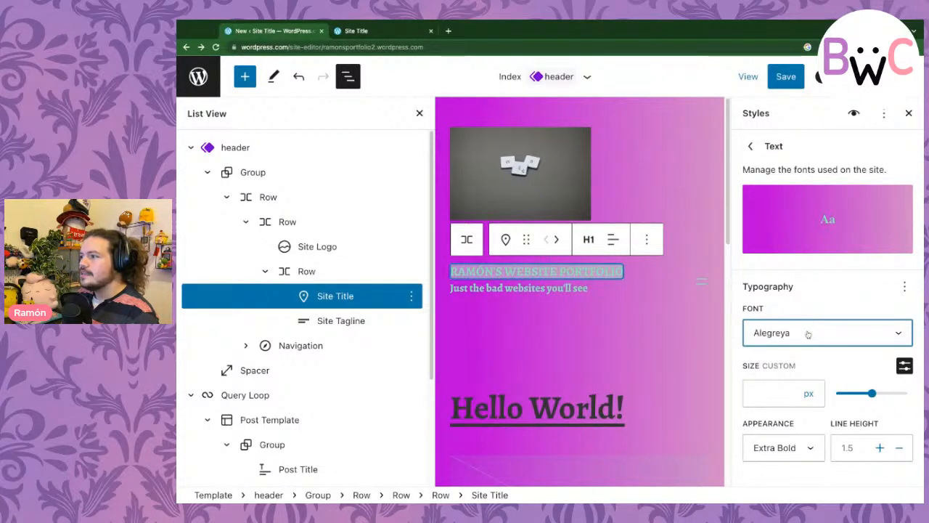
- Try Rubik, Nunito, Fira Sans, Cabin, Arvo and Bodoni Moda as the site-wide text font
left_click(808, 334)
left_click(804, 315)
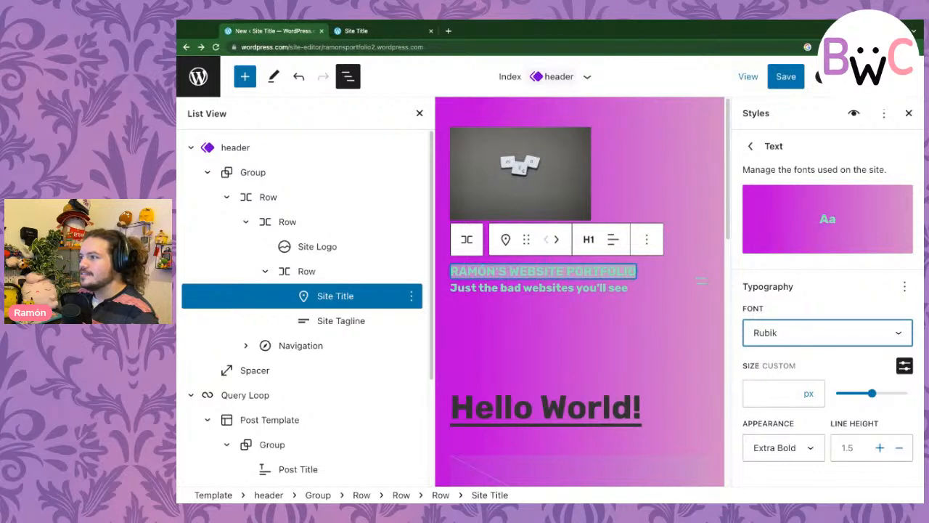
left_click(779, 231)
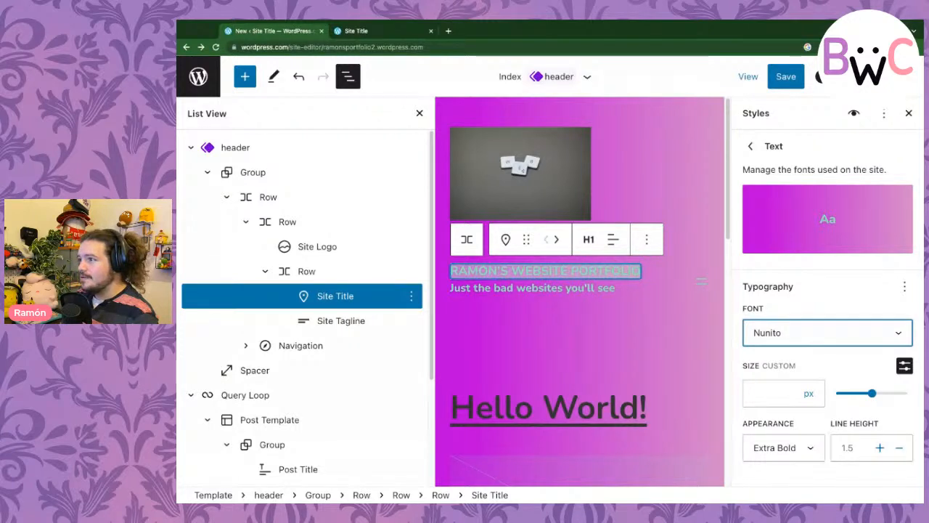
left_click(807, 297)
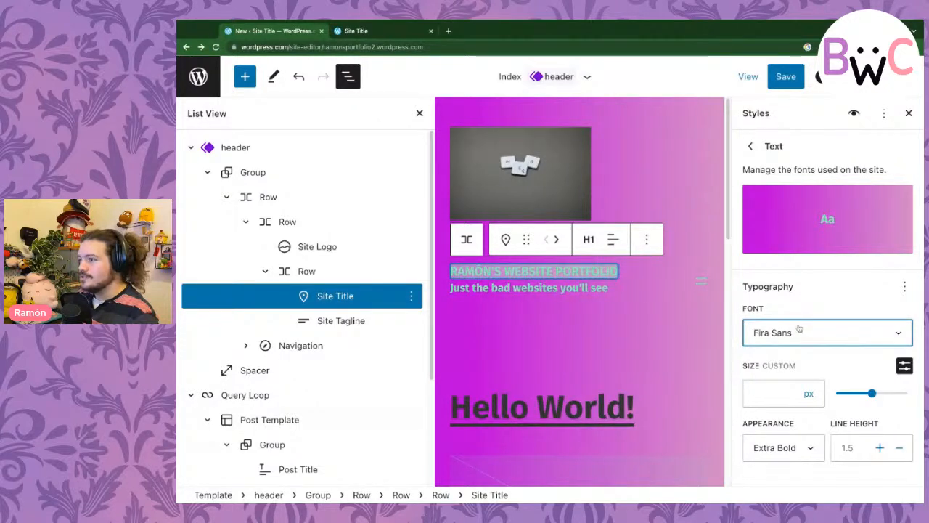
key("Up")
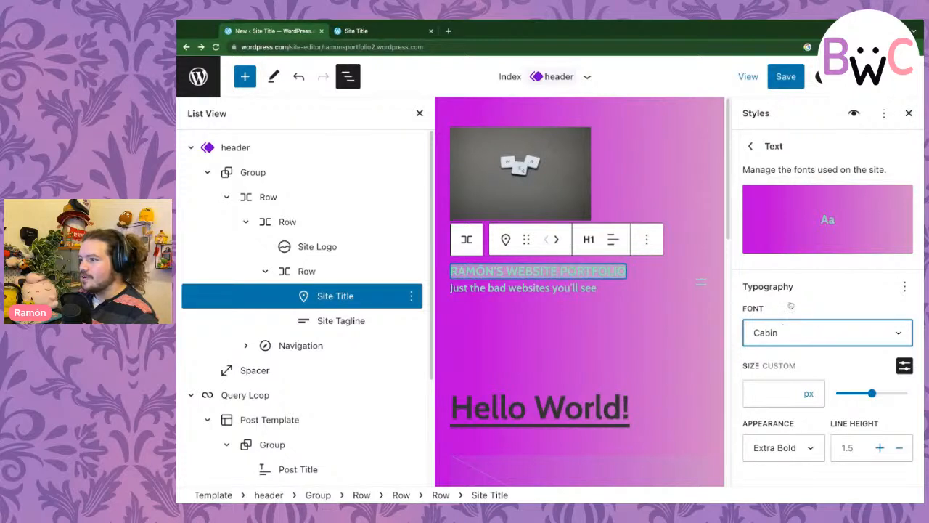
key("Up")
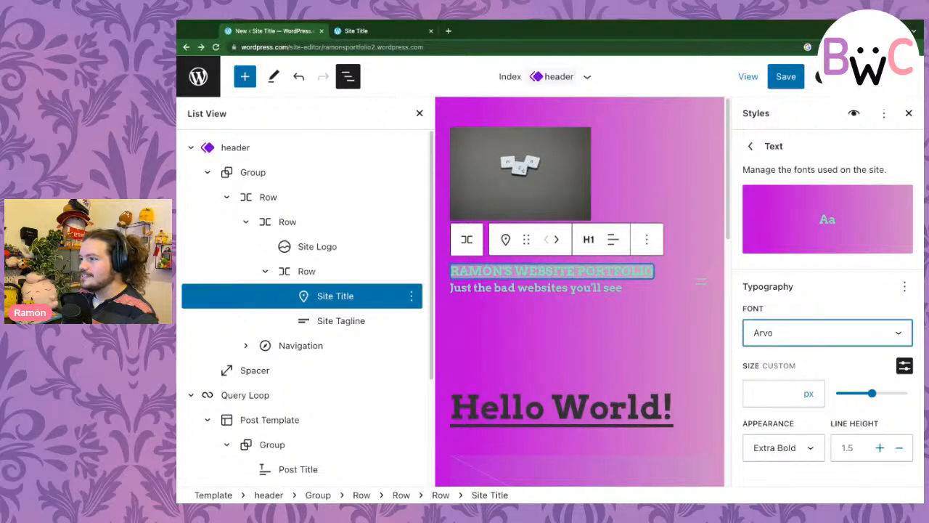
key("Up")
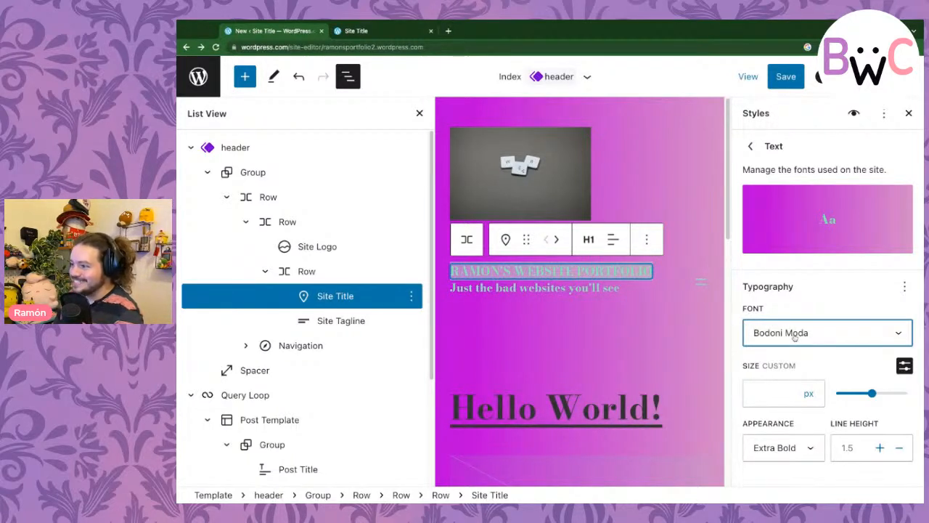
- Try Libre Baskerville, Lora, Montserrat, Overpass and Red Hat Display as the site-wide text font
left_click(821, 329)
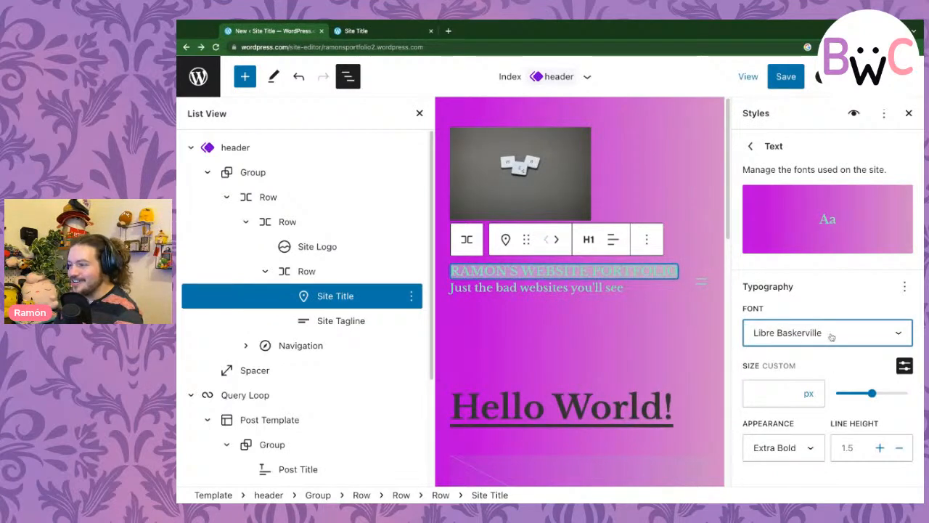
key("Down")
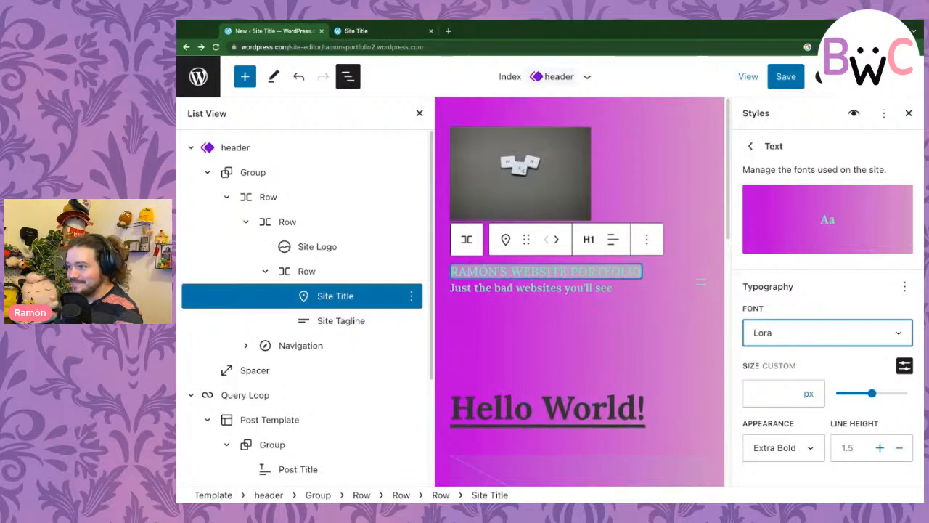
key("Down")
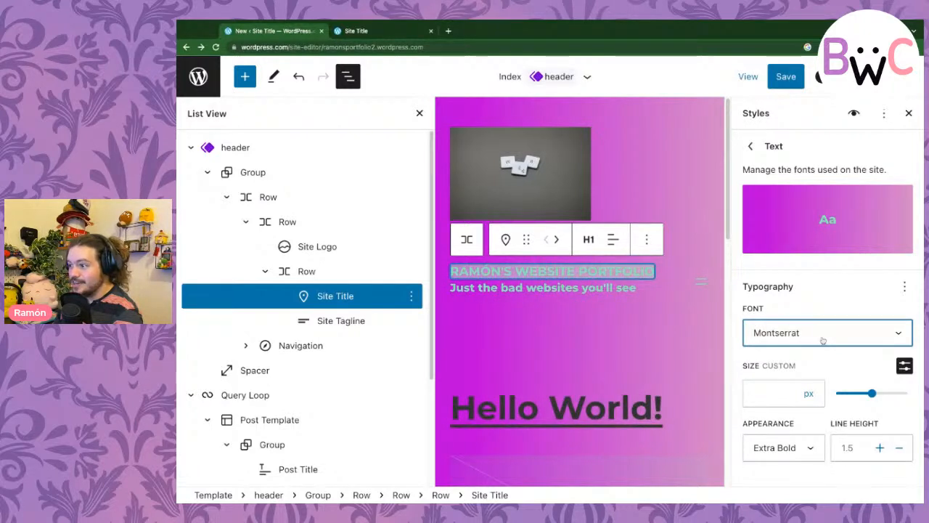
key("Down")
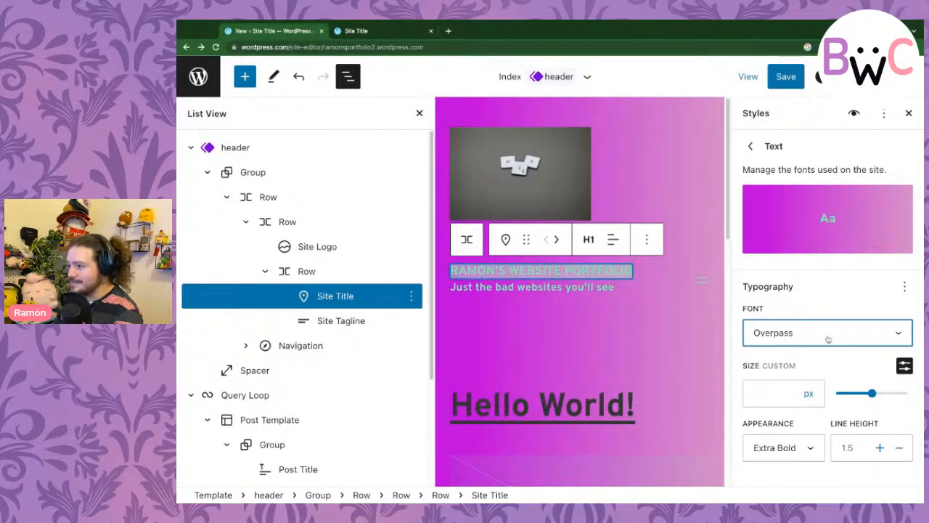
key("Down")
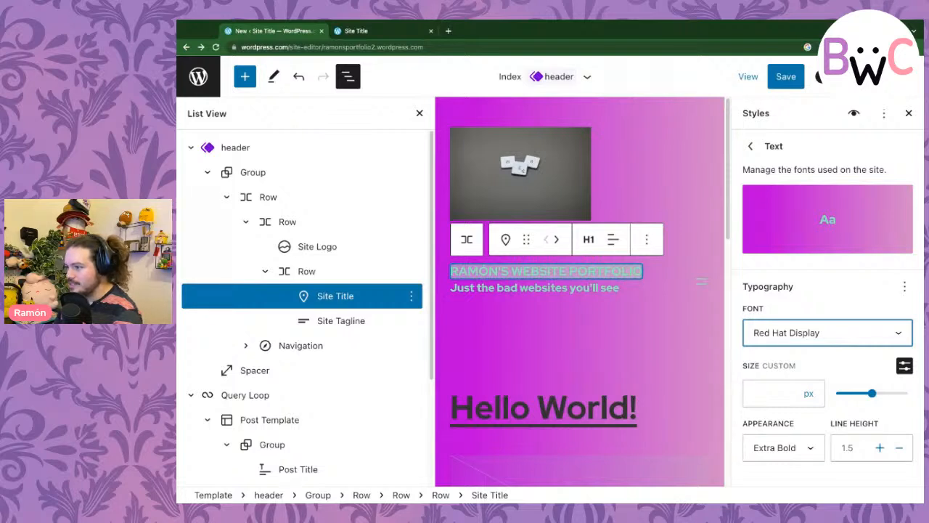
- Try Petrona as the site-wide text font and replace it with Texturina
key("Up")
key("Up")
key("Up")
key("Up")
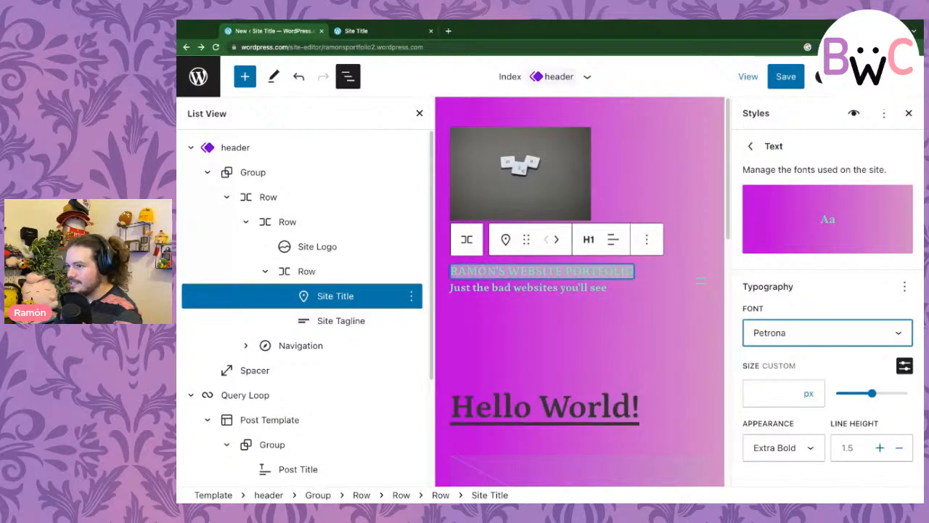
left_click(834, 396)
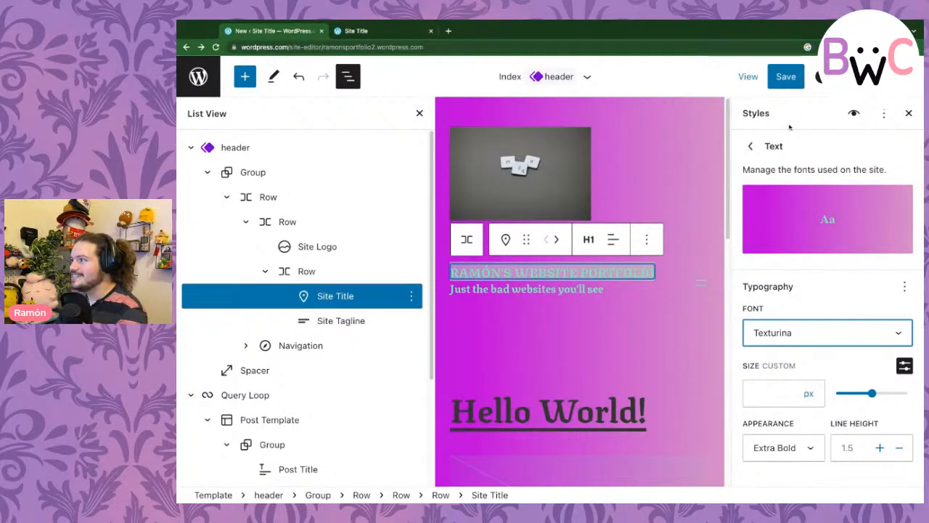
- Set the letter case of all headings to uppercase in the site-wide heading typography
left_click(750, 146)
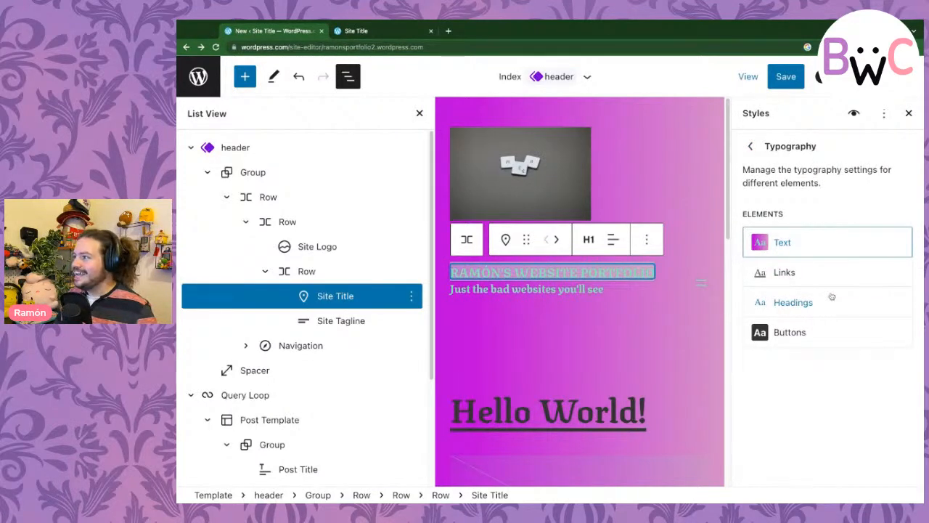
left_click(834, 301)
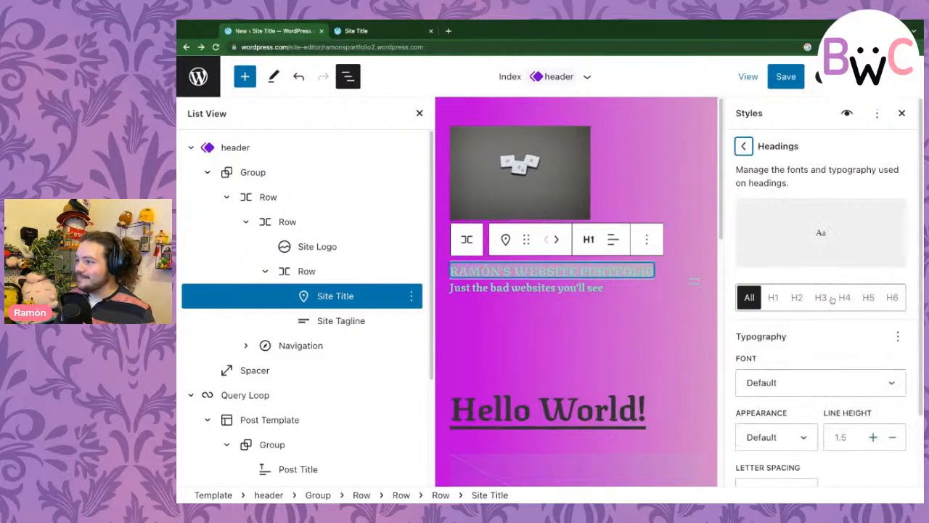
scroll(791, 361, "down", 1)
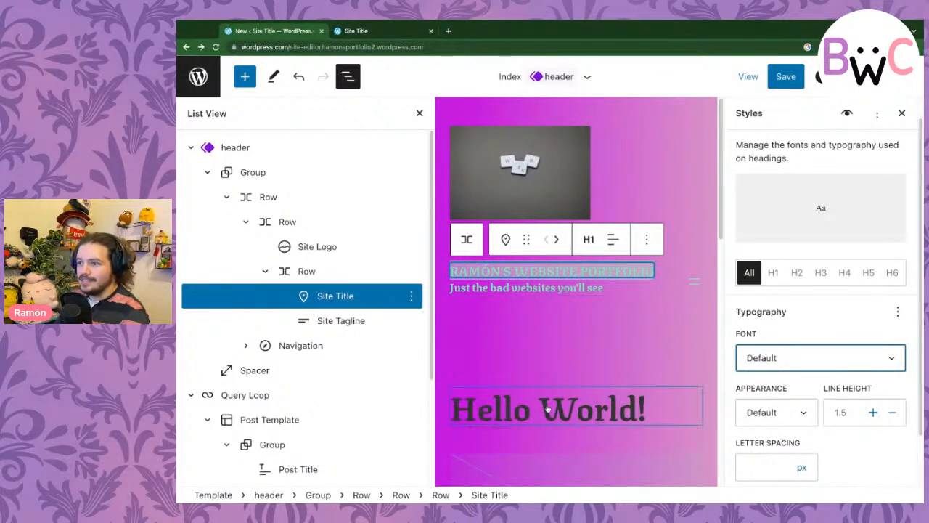
scroll(780, 408, "down", 1)
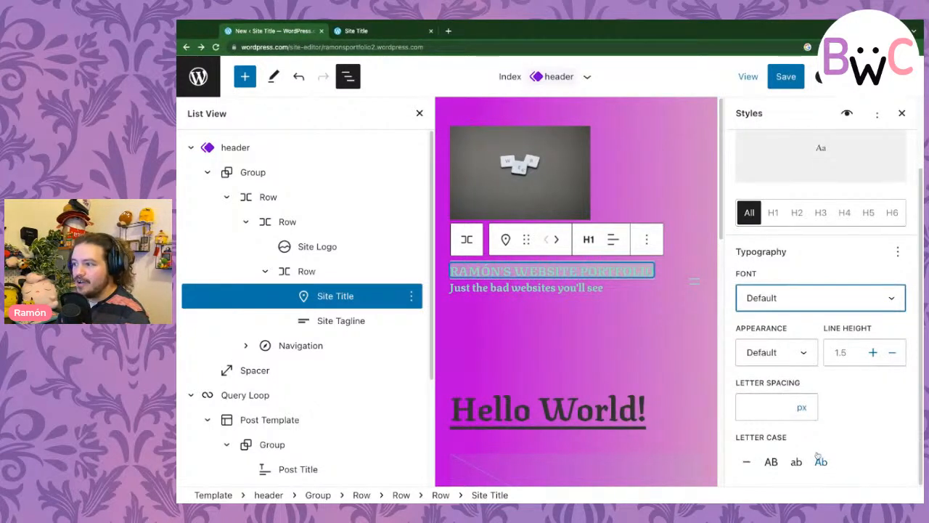
left_click(772, 463)
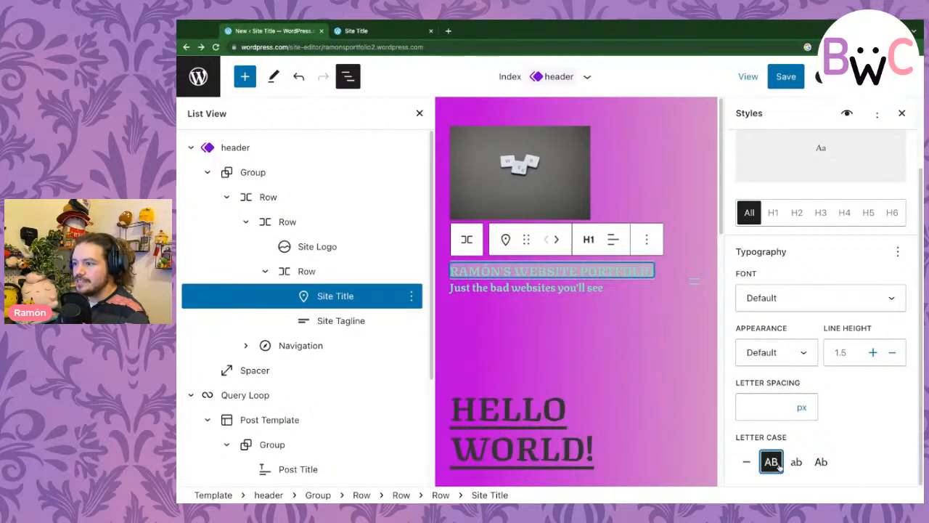
- Set the letter case of all headings to capitalise in the site-wide typography and close the block list
left_click(820, 464)
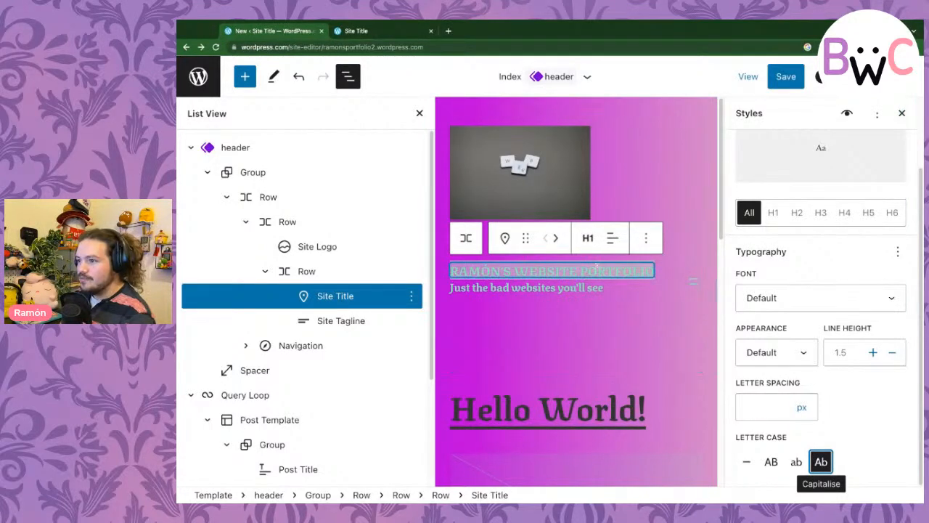
scroll(613, 342, "down", 3)
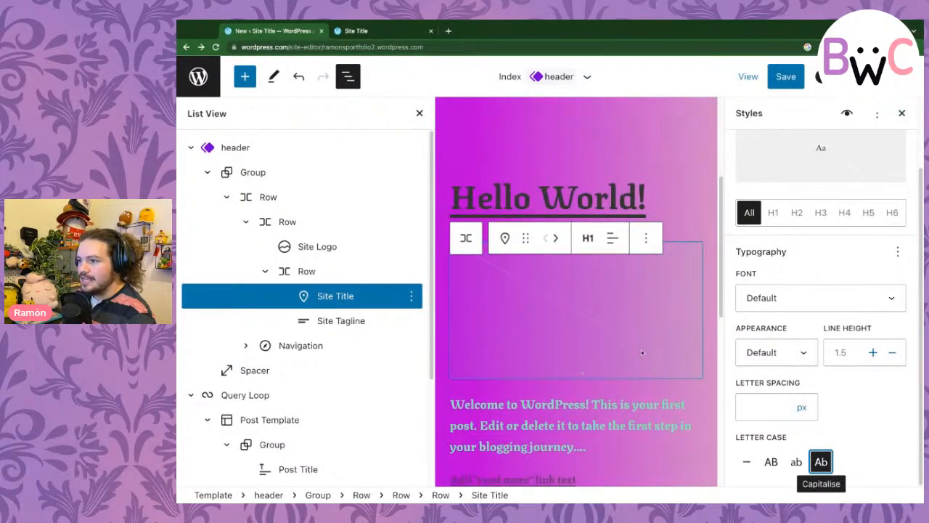
left_click(419, 113)
scroll(552, 266, "up", 3)
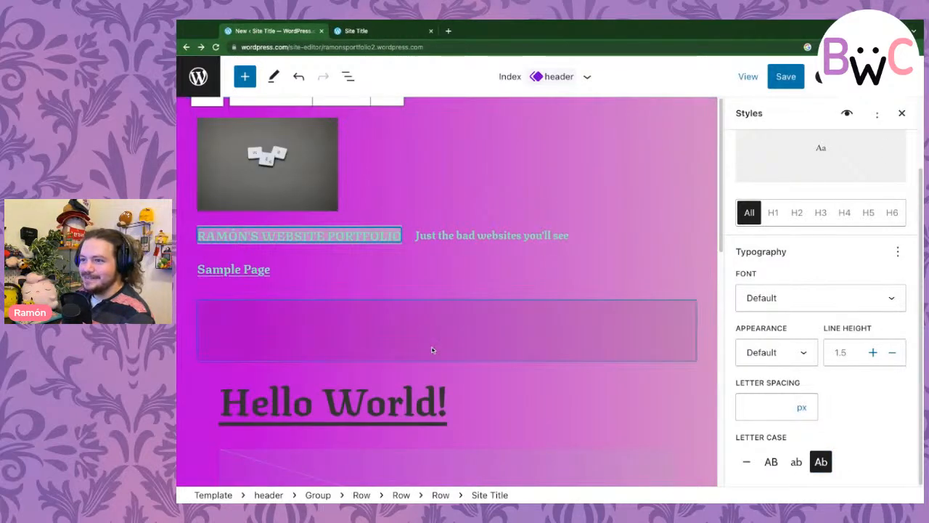
scroll(421, 351, "down", 2)
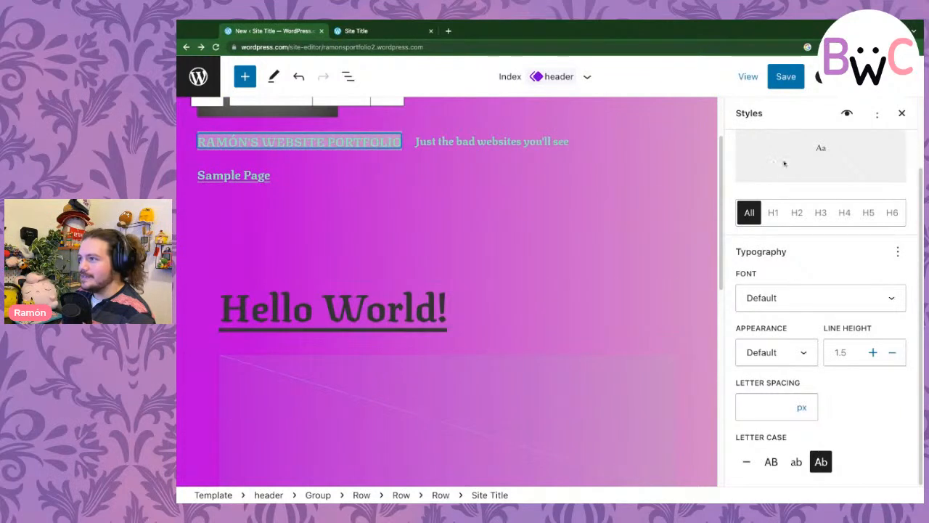
- Check the live site, then save all pending site, header template part and custom style changes
left_click(360, 32)
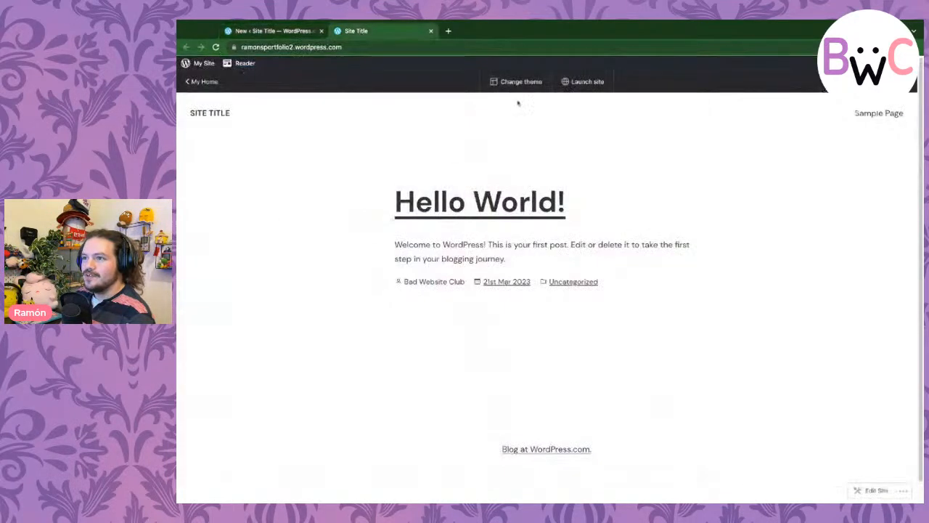
key("ctrl+r")
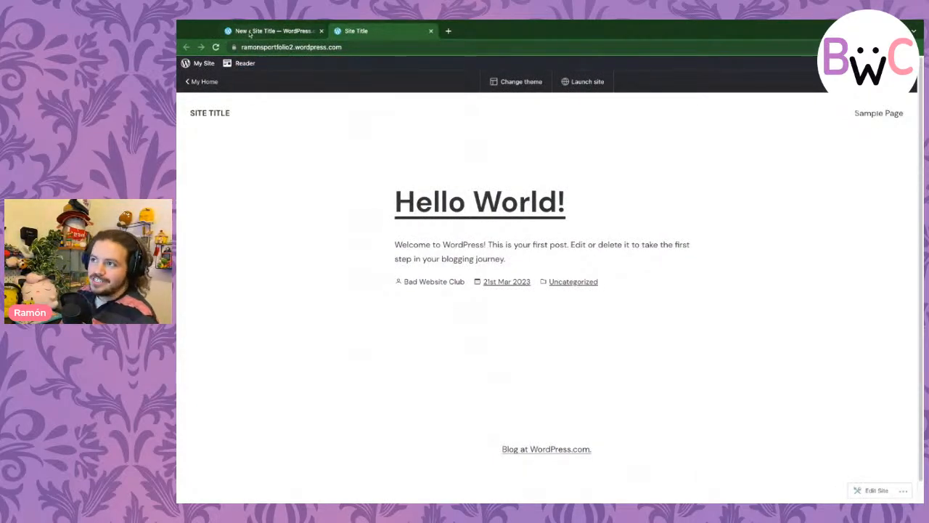
left_click(250, 33)
left_click(785, 78)
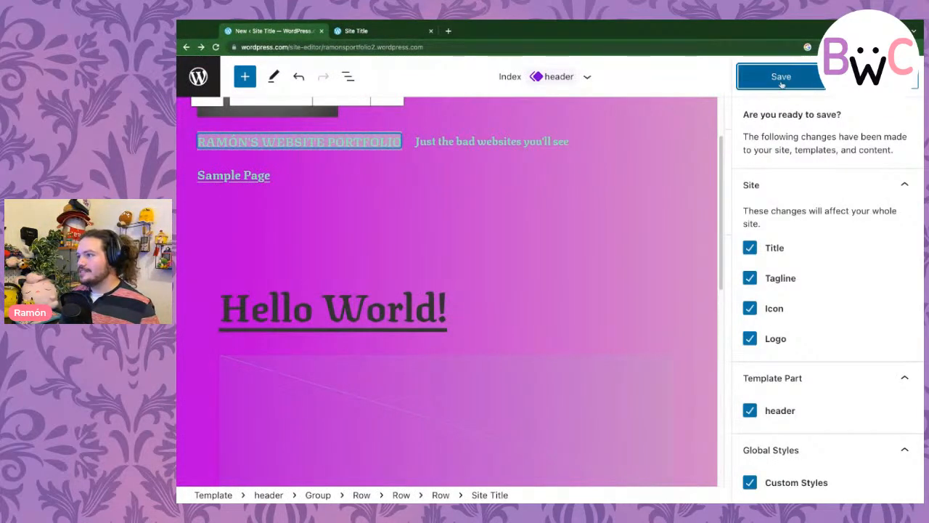
left_click(781, 77)
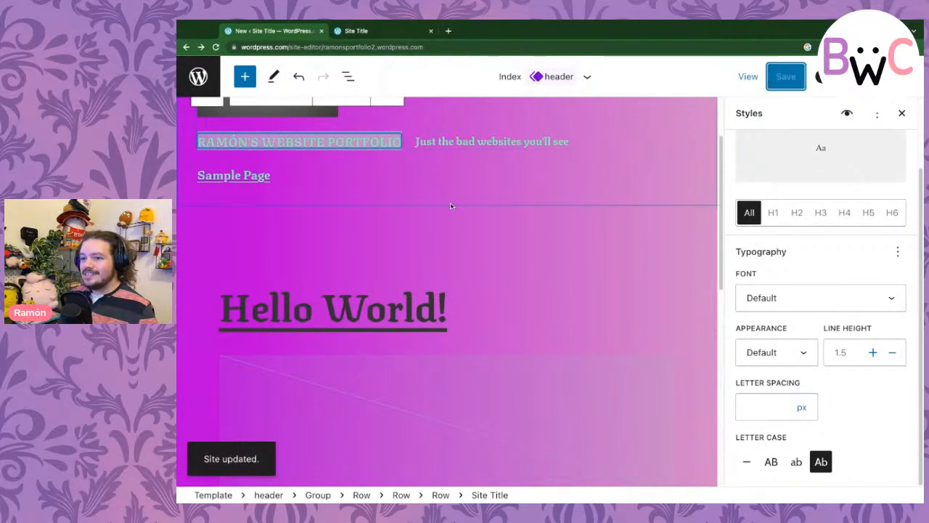
- Reload the live site to check how the saved header and styles look, and return to the site editor
left_click(392, 32)
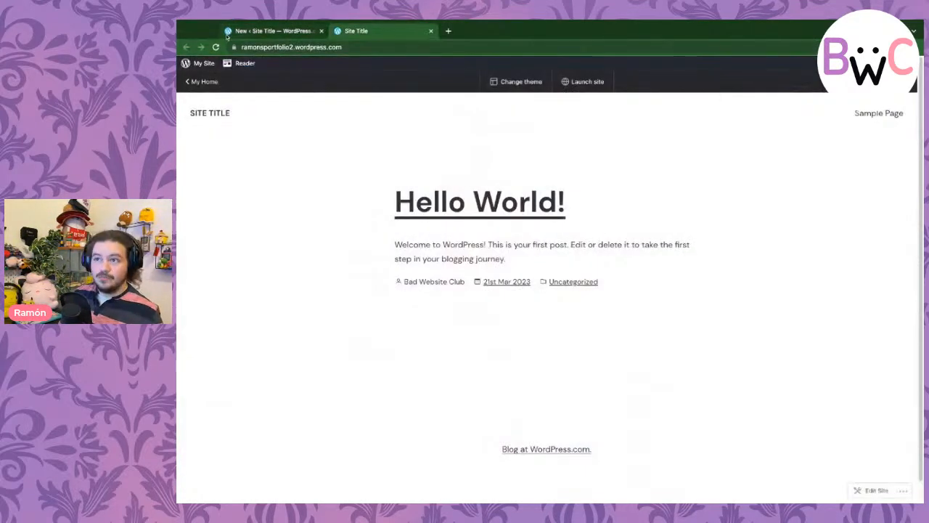
left_click(216, 47)
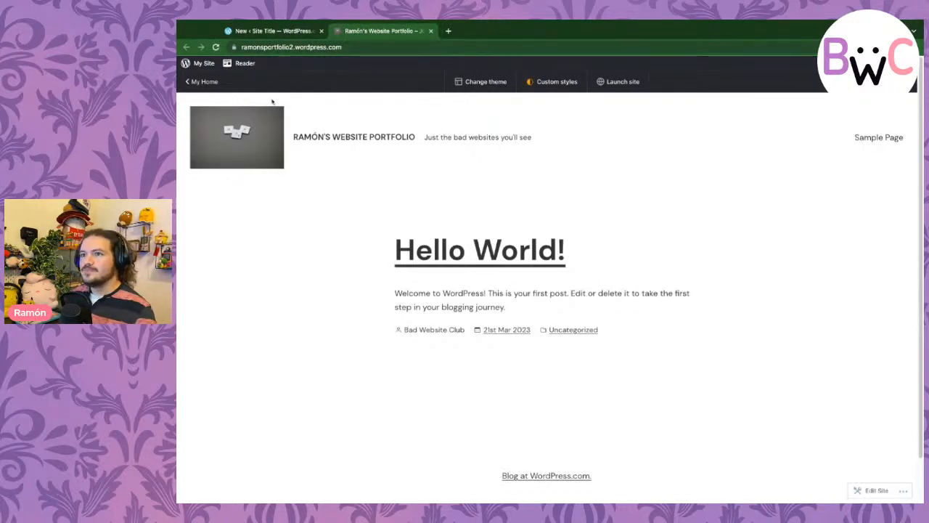
key("super+r")
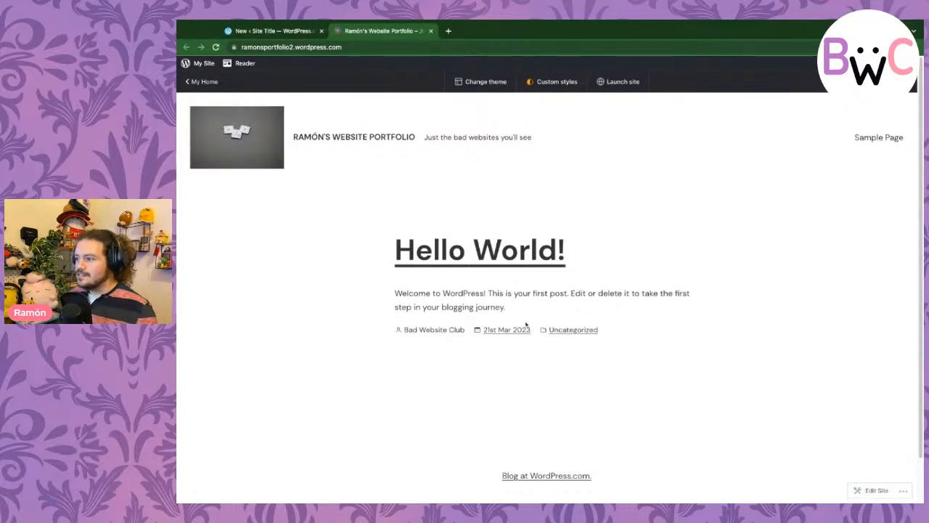
scroll(526, 325, "down", 2)
scroll(524, 321, "up", 2)
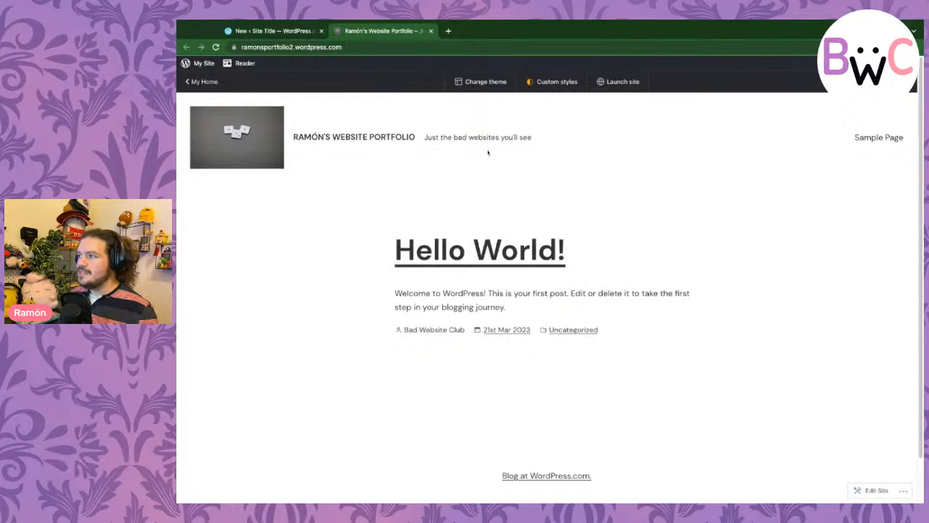
left_click(300, 32)
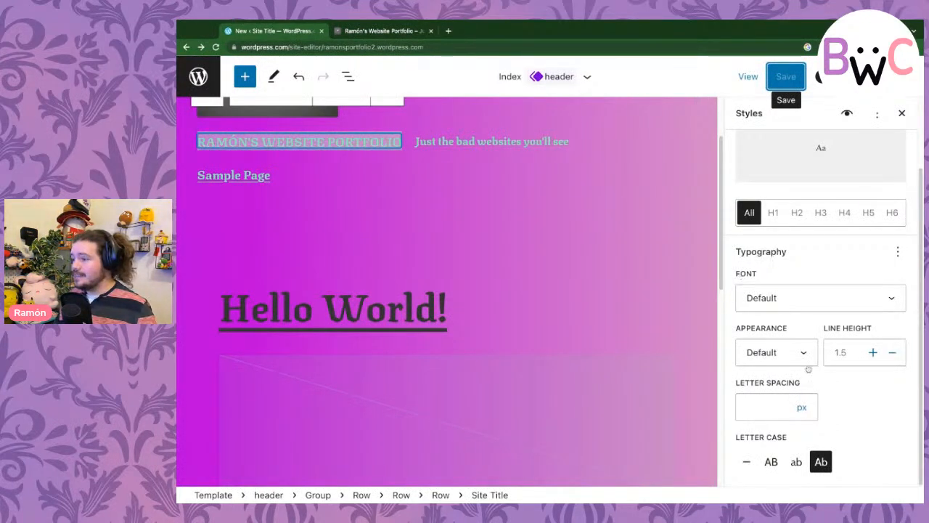
- Look through the site-wide style options, including the list of blocks whose appearance can be customised
scroll(816, 292, "up", 2)
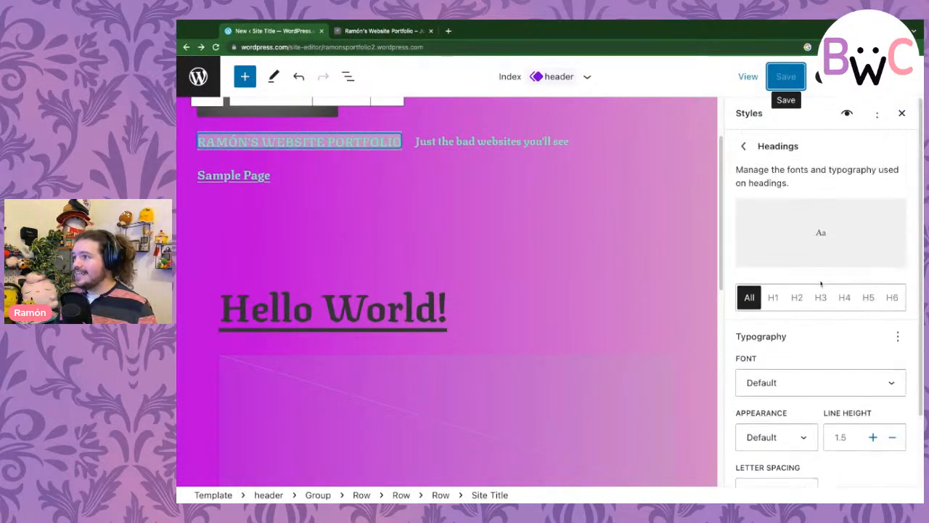
left_click(744, 145)
left_click(749, 145)
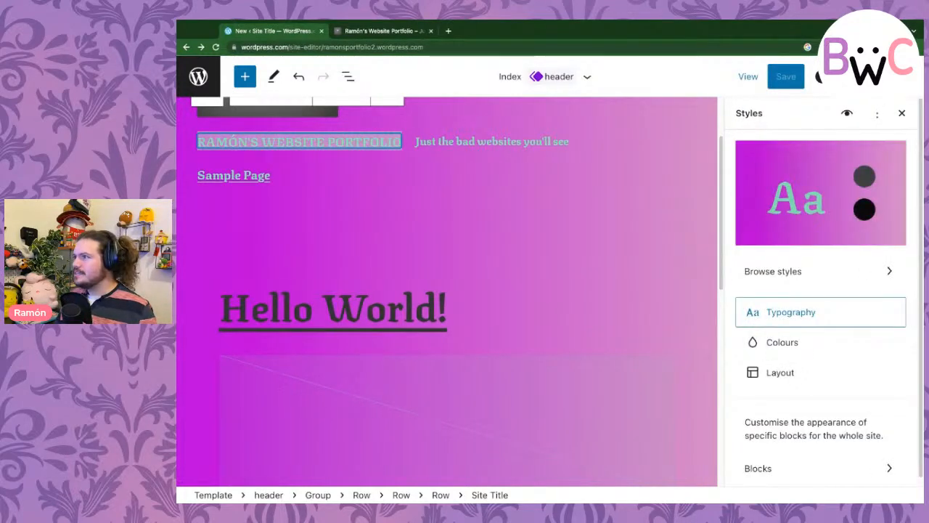
left_click(901, 112)
left_click(915, 82)
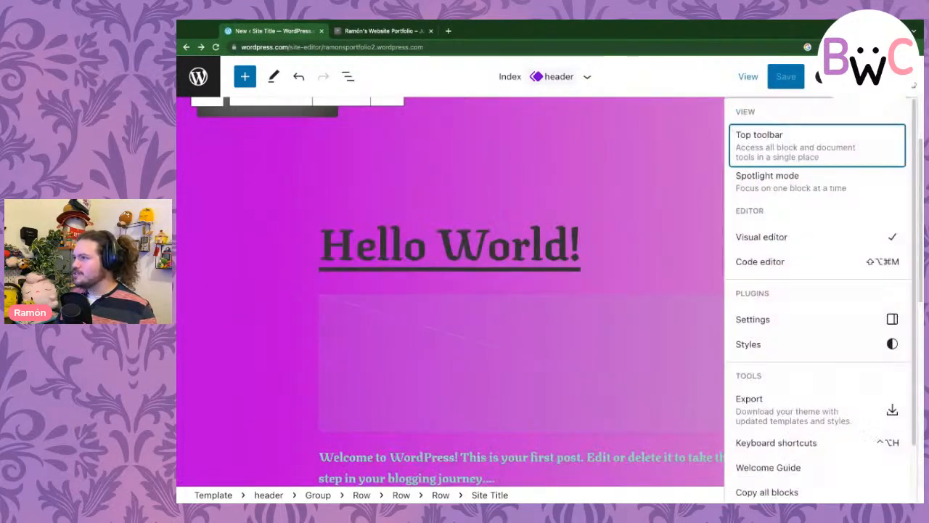
left_click(770, 354)
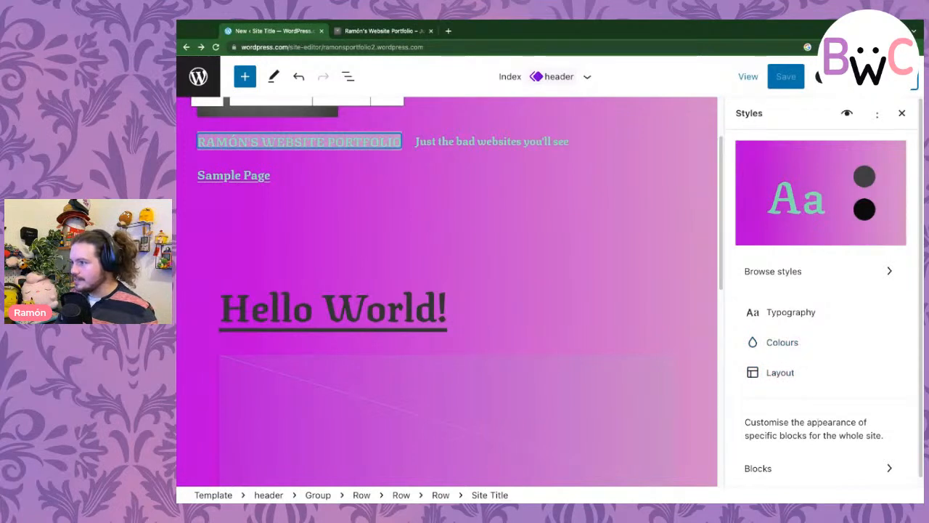
scroll(829, 439, "down", 1)
left_click(824, 470)
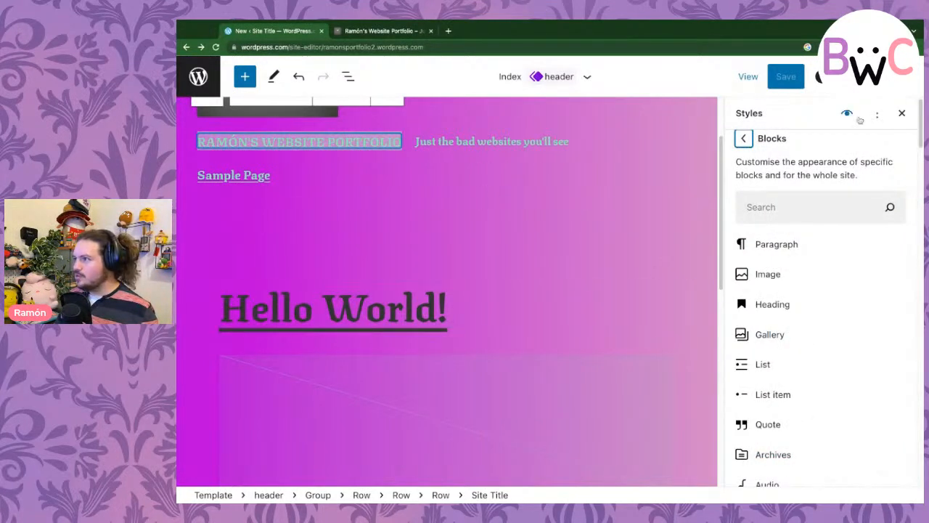
left_click(742, 137)
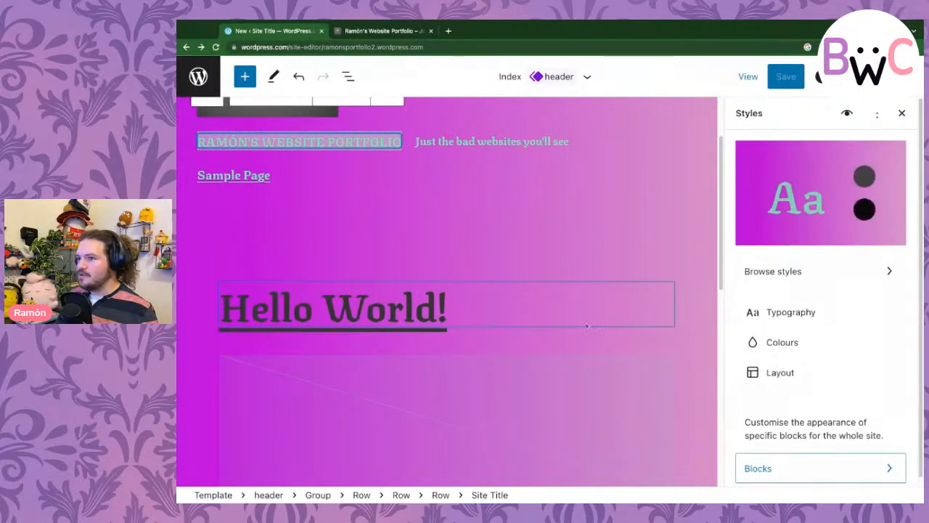
scroll(517, 269, "up", 2)
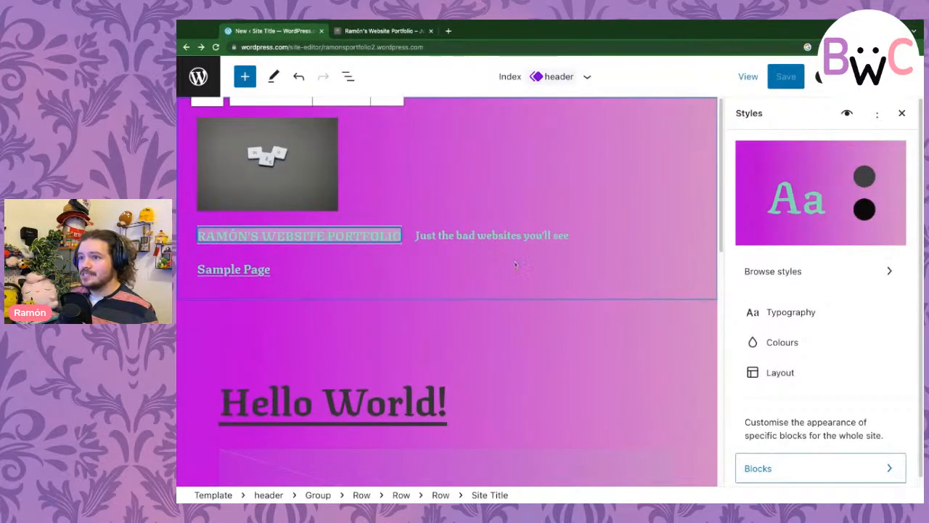
- Inspect the site tagline, the header row and the Hello World! post title blocks in the index template
left_click(631, 285)
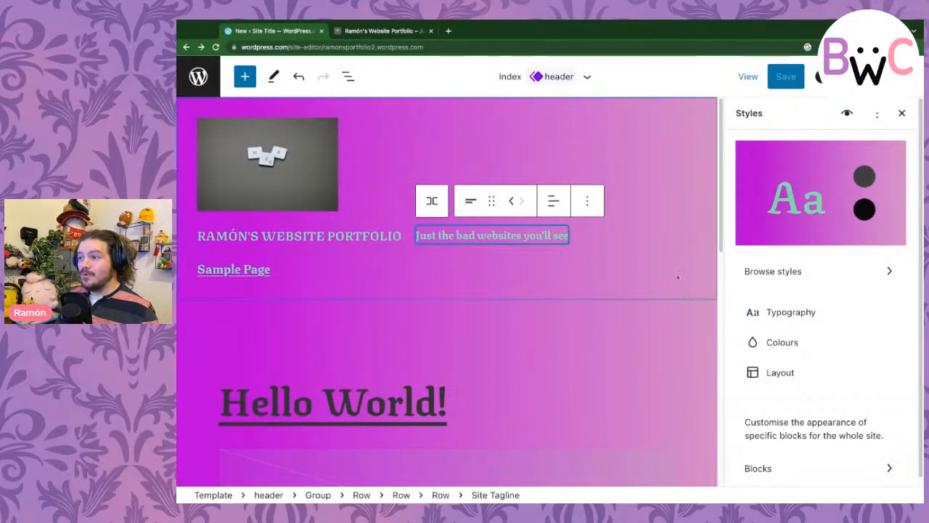
left_click(353, 100)
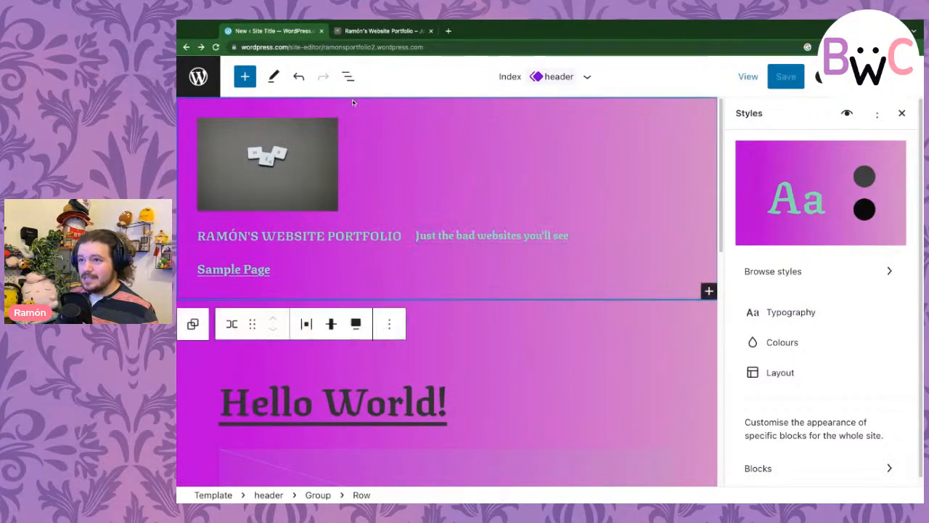
scroll(440, 238, "down", 3)
left_click(504, 263)
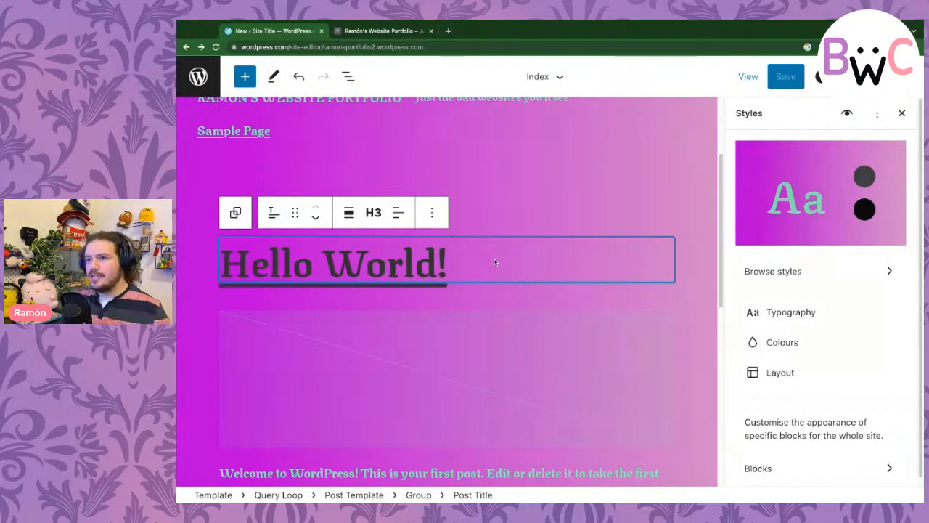
double_click(496, 260)
left_click(492, 262)
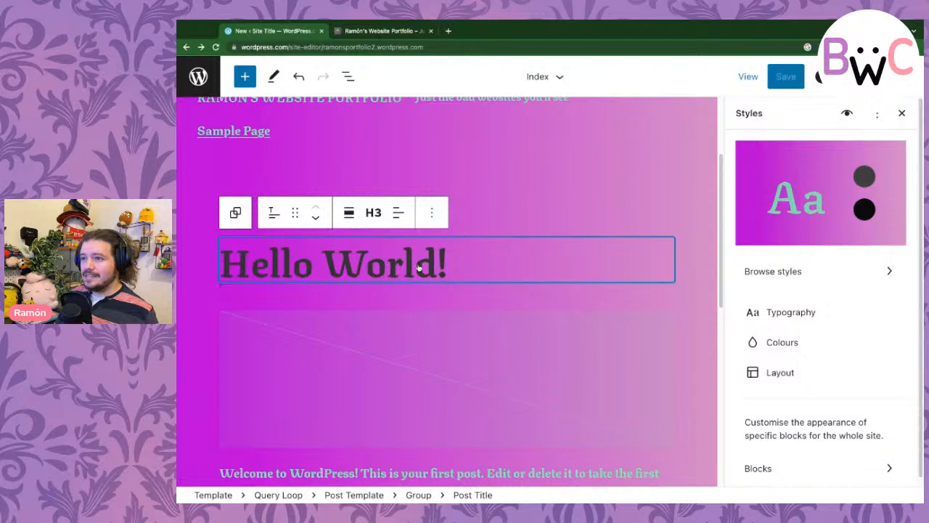
left_click(429, 211)
left_click(403, 263)
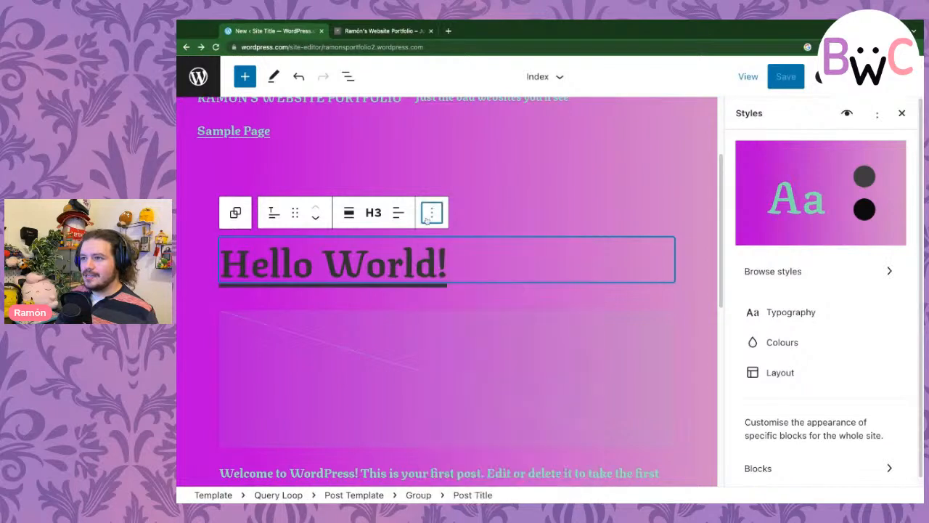
triple_click(402, 263)
left_click(403, 263)
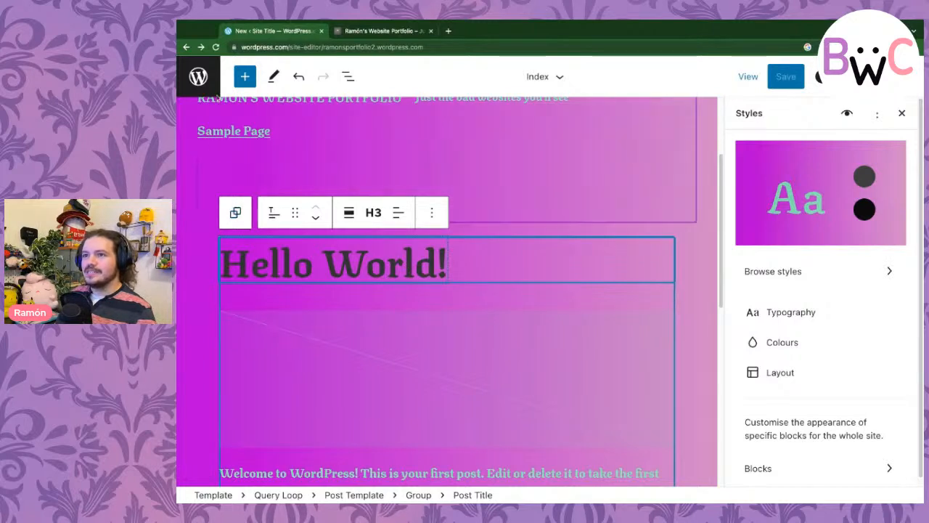
- Remove the whole Query Loop block, including its post template and pagination, from the index template
left_click(902, 114)
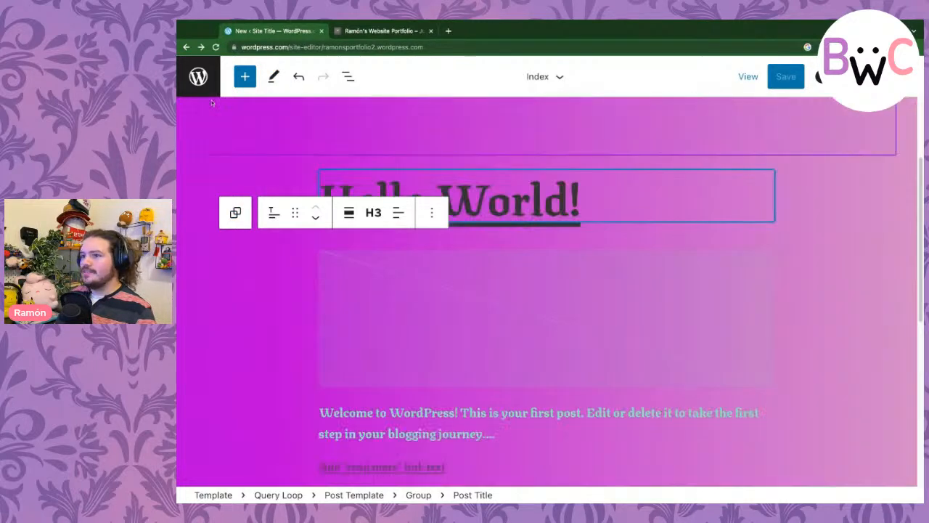
left_click(276, 78)
left_click(349, 77)
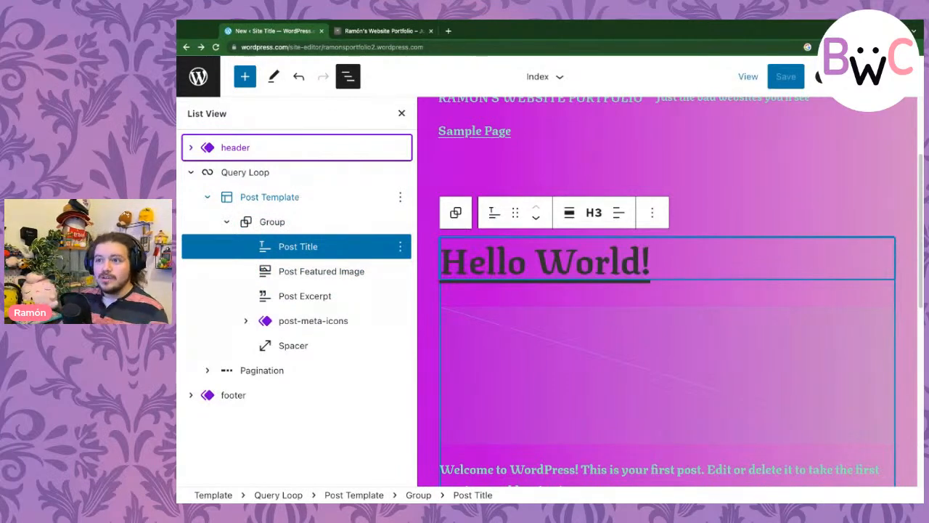
left_click(301, 178)
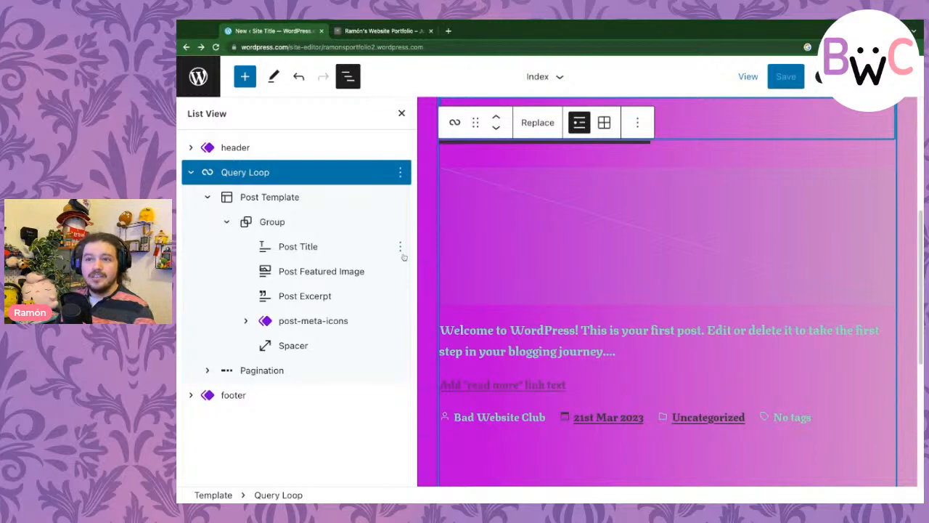
left_click(400, 172)
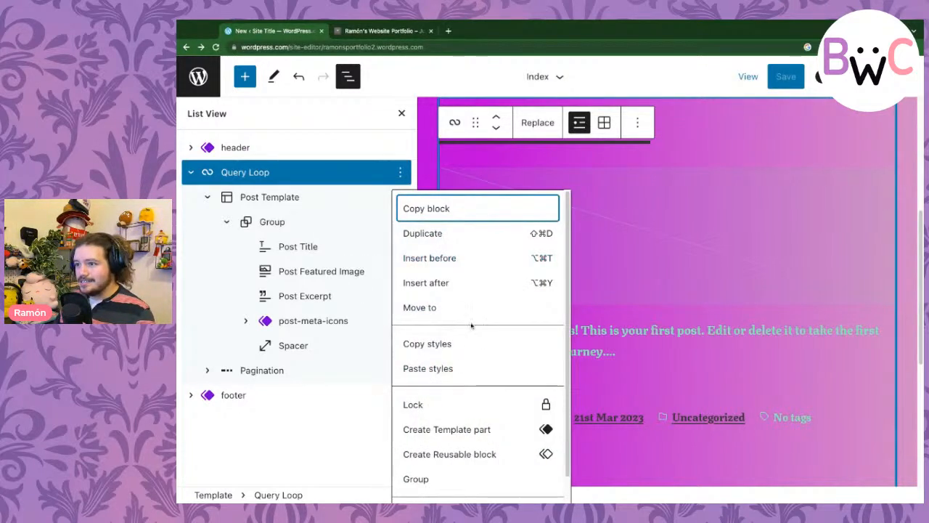
scroll(464, 341, "down", 1)
left_click(383, 174)
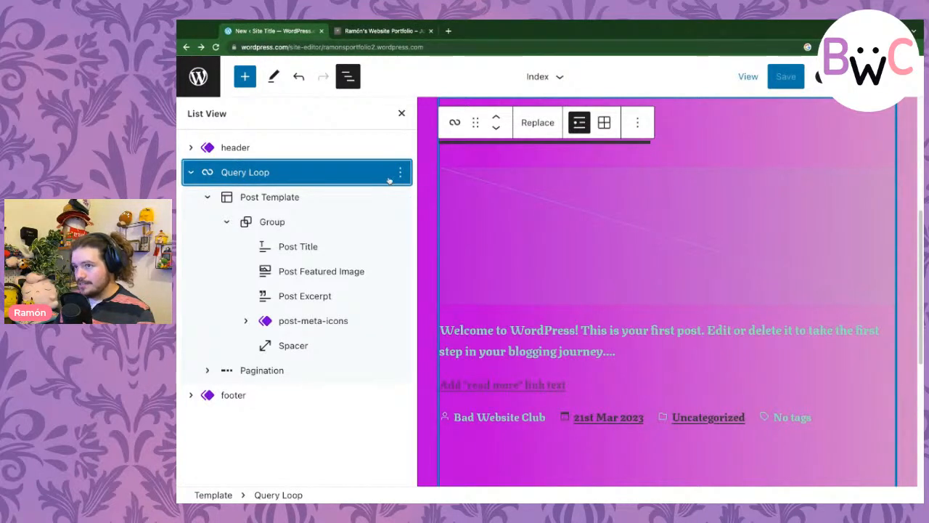
left_click(399, 175)
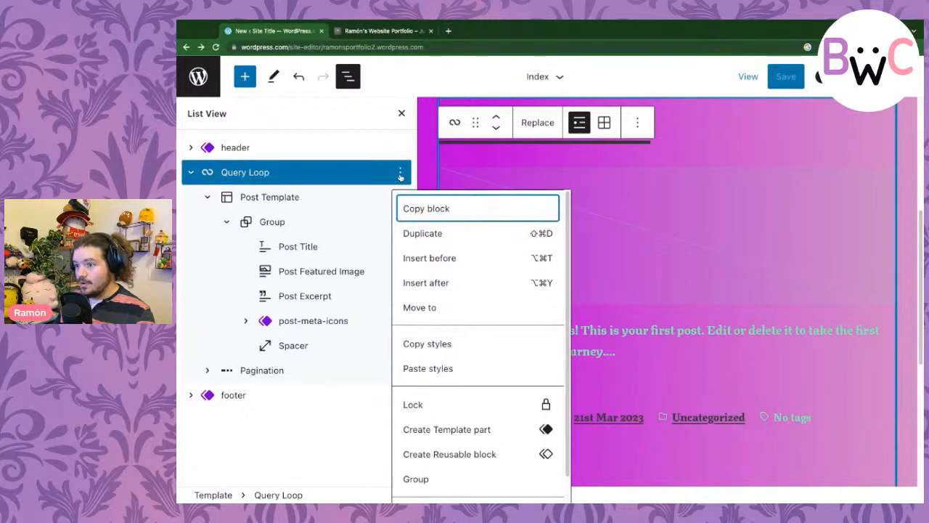
left_click(400, 175)
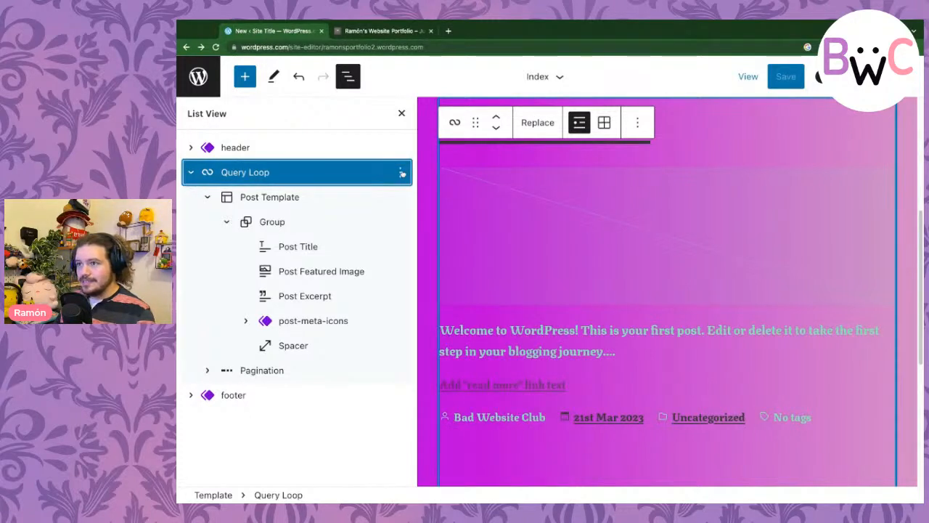
left_click(400, 172)
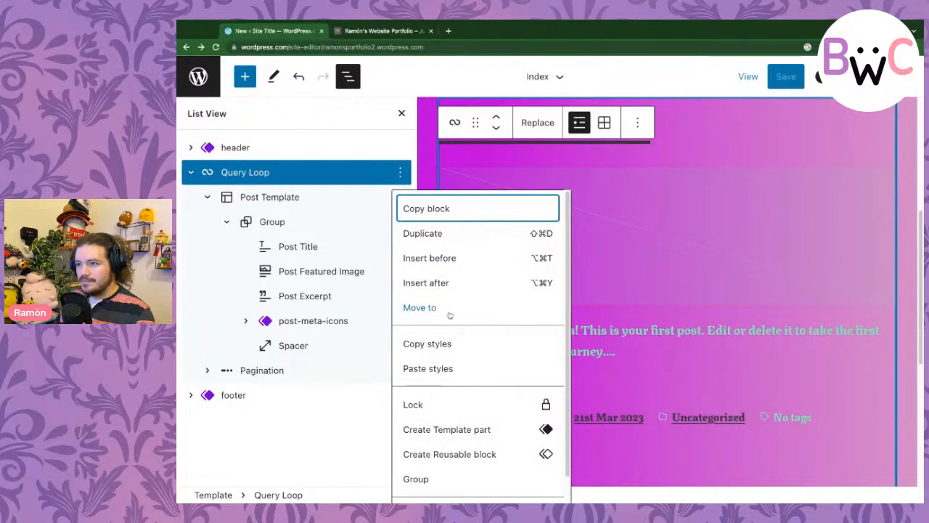
scroll(453, 465, "down", 1)
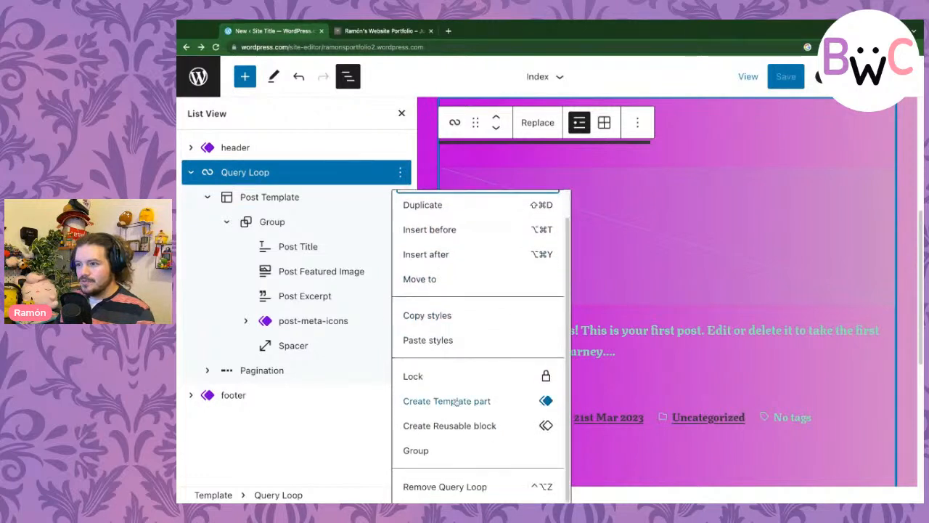
left_click(454, 486)
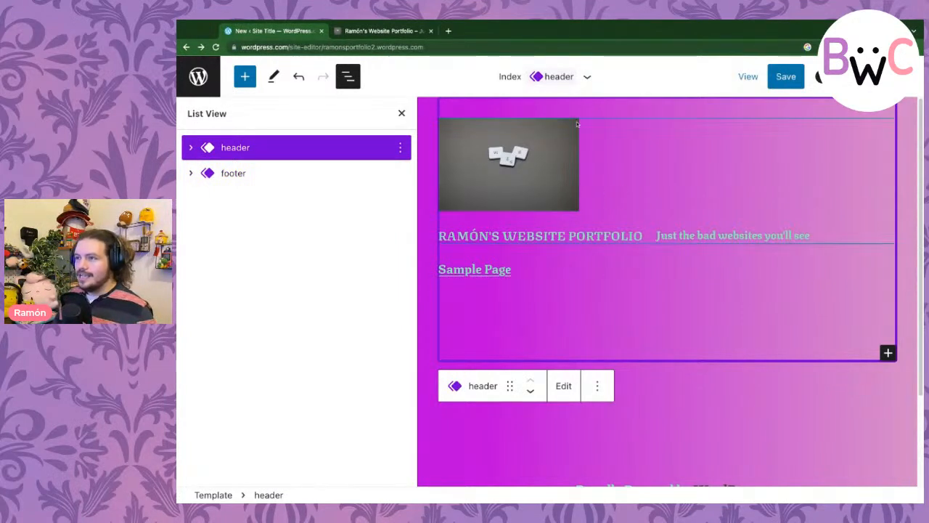
- Compare the template with the live site's look, and set the site-wide text font to DM Sans
left_click(385, 31)
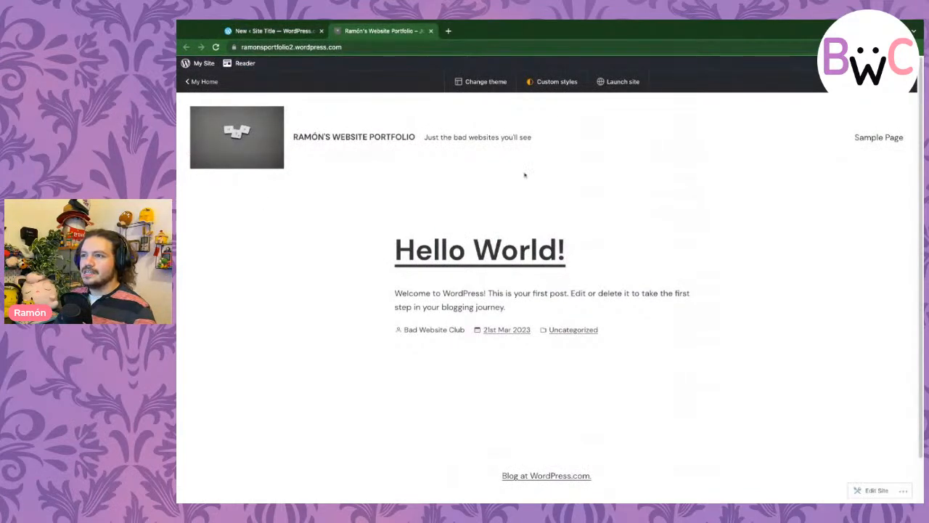
left_click(273, 31)
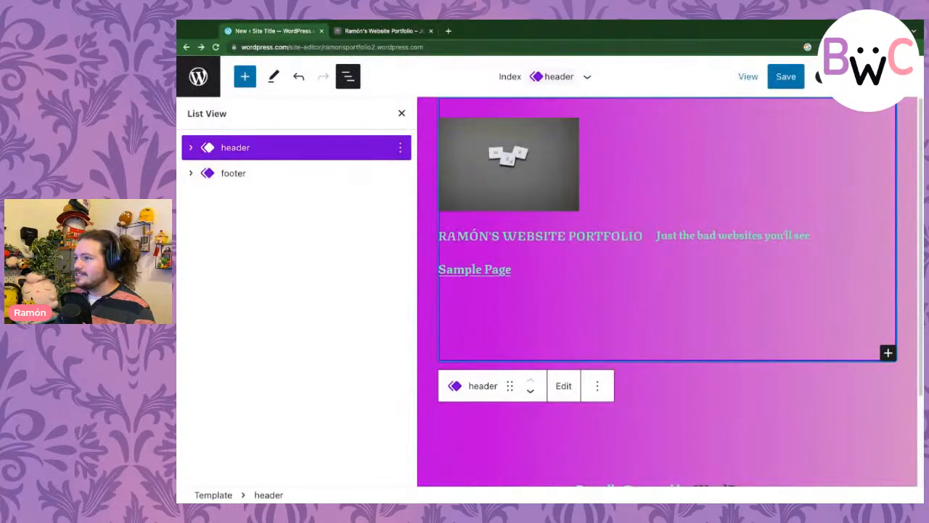
left_click(819, 76)
left_click(821, 308)
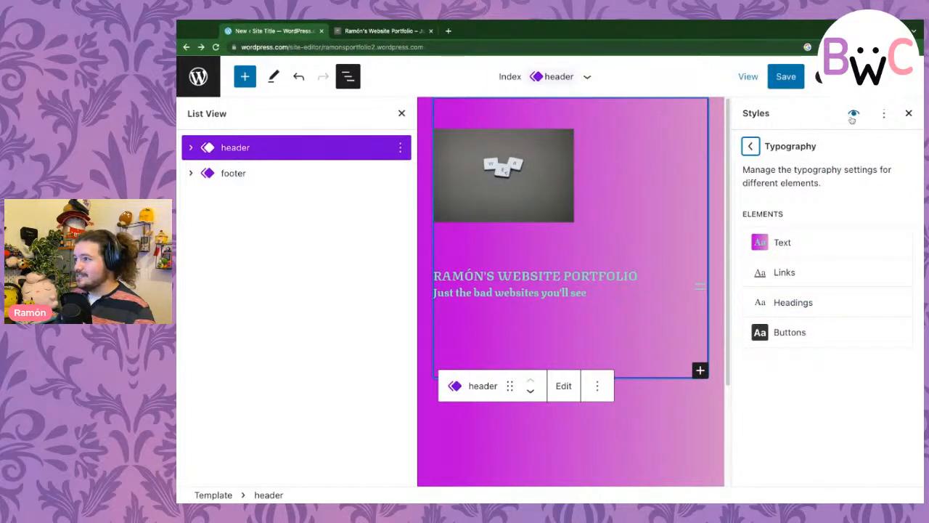
left_click(752, 146)
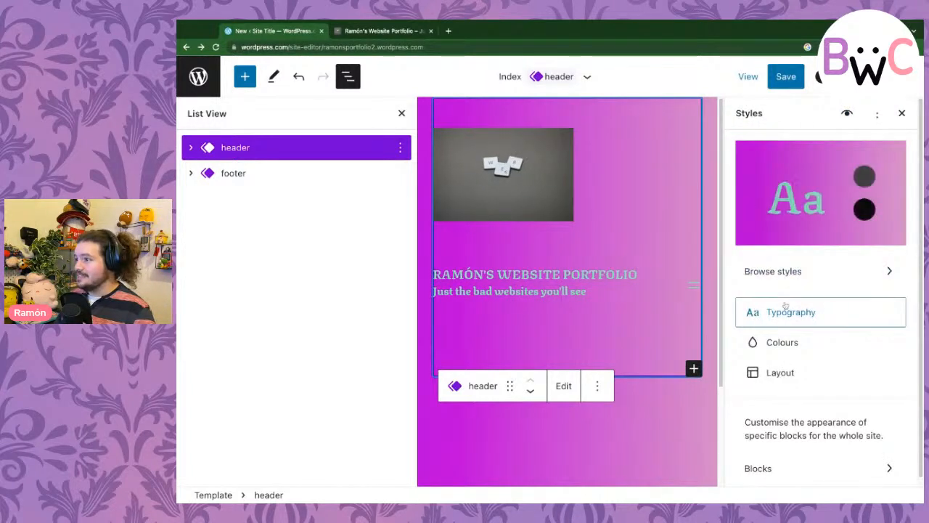
left_click(796, 316)
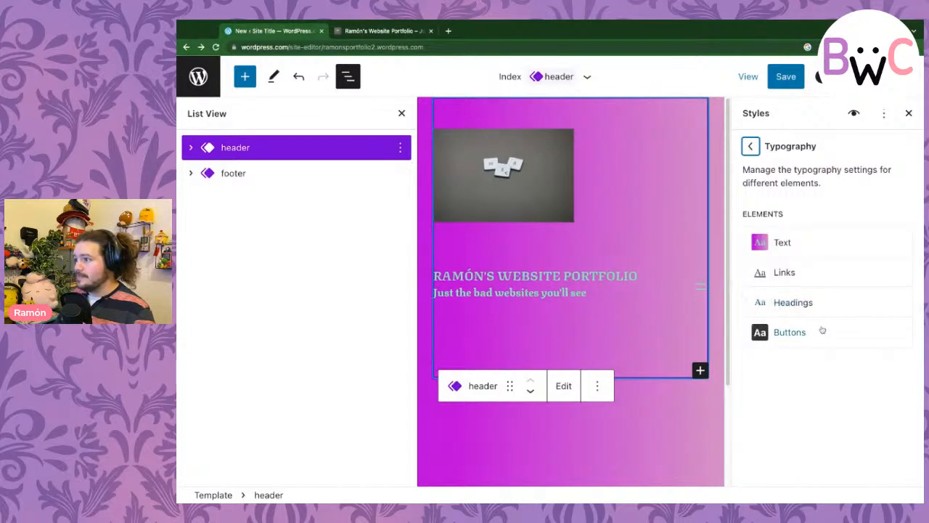
left_click(812, 247)
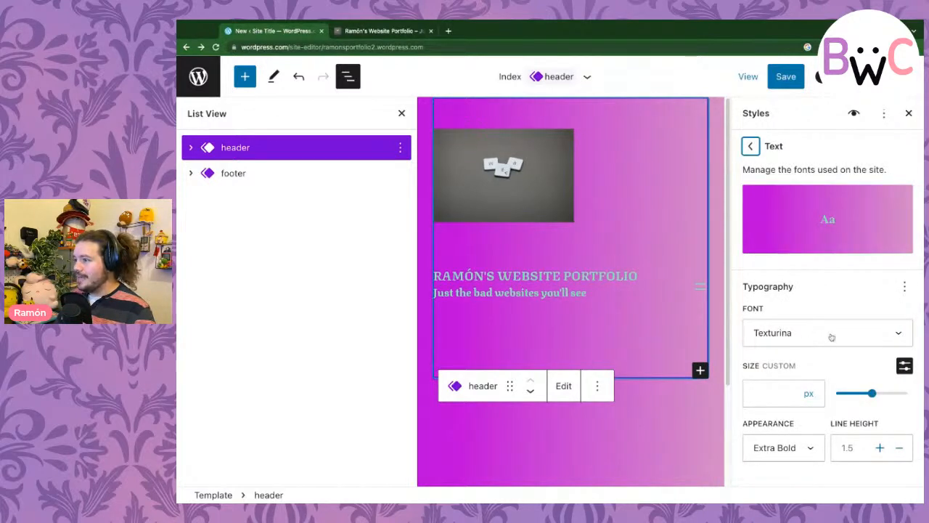
left_click(832, 336)
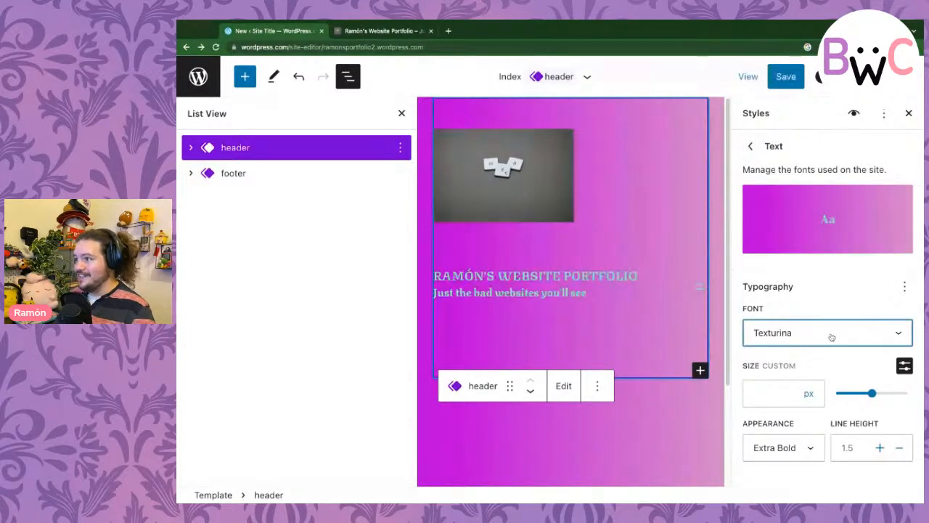
left_click(820, 282)
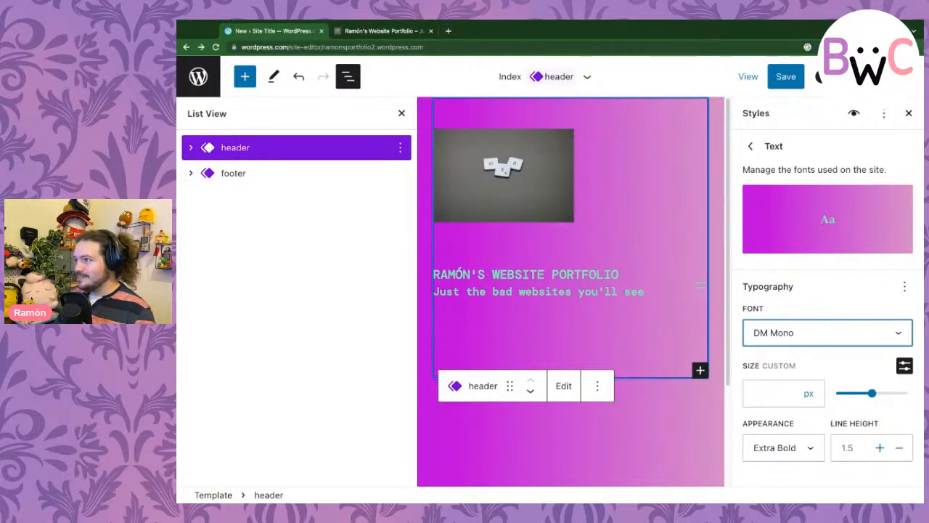
key("Down")
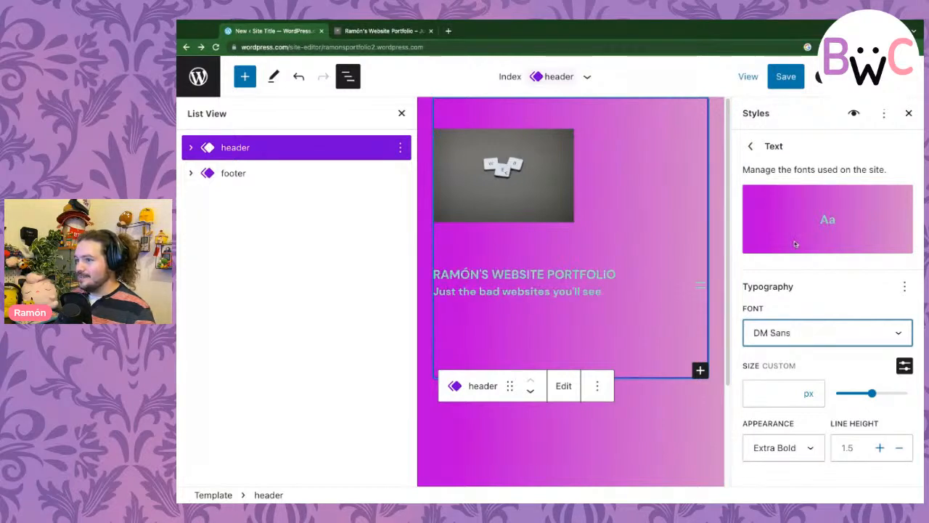
left_click(751, 147)
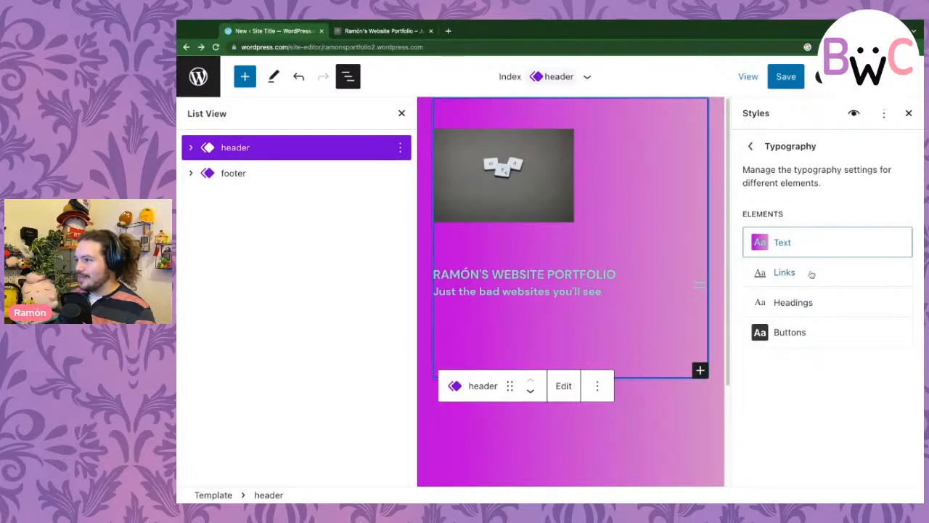
key("Return")
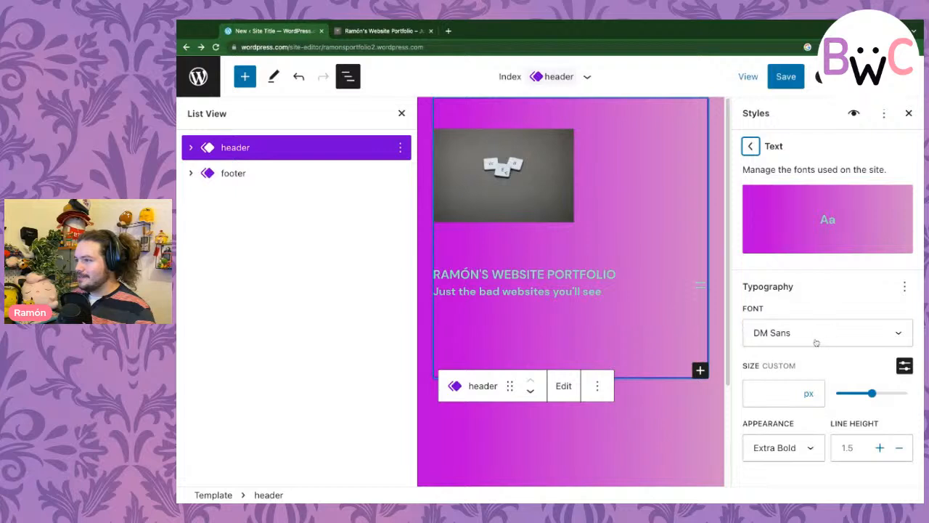
left_click(751, 146)
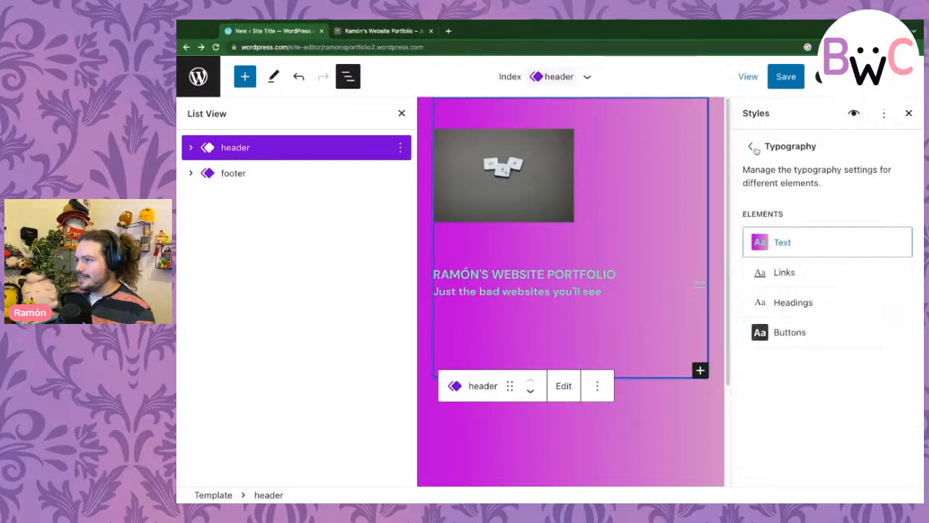
left_click(751, 146)
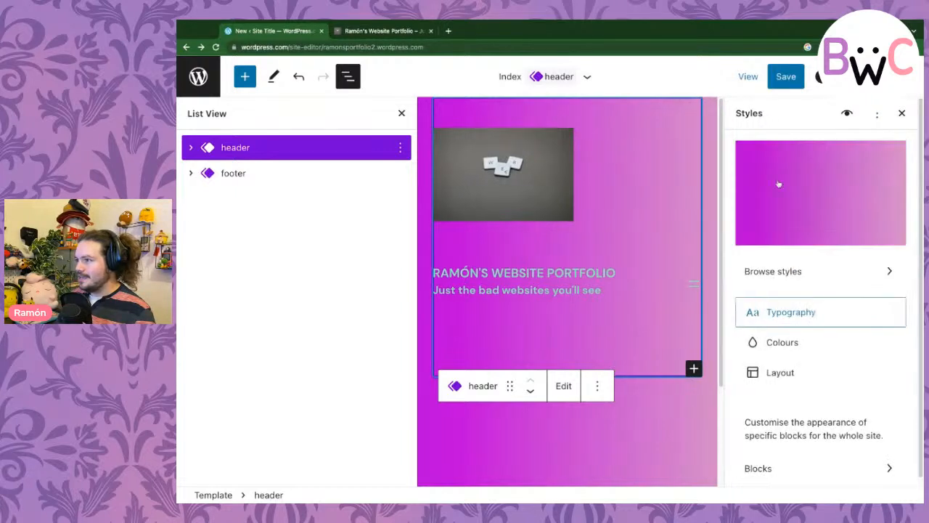
- Replace the site-wide gradient background with the theme's solid white Background colour, FFFFFF
left_click(795, 344)
left_click(798, 320)
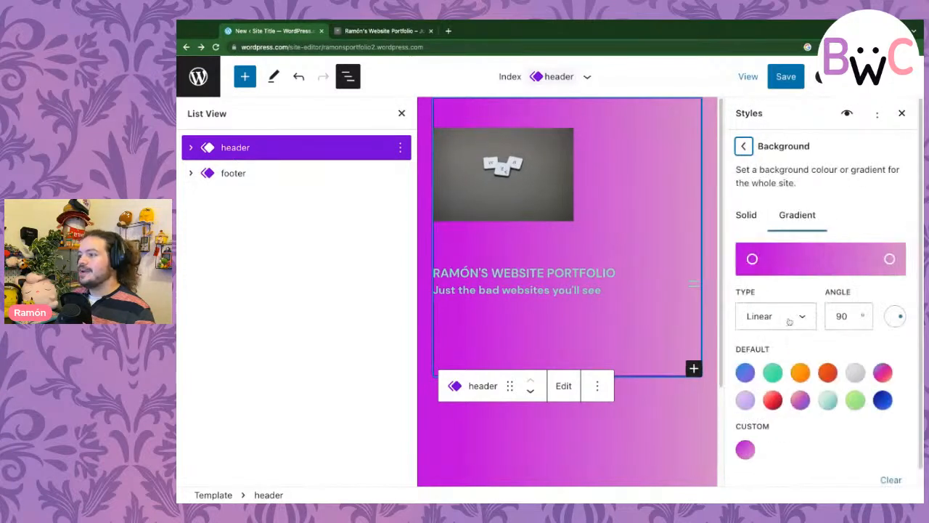
left_click(755, 222)
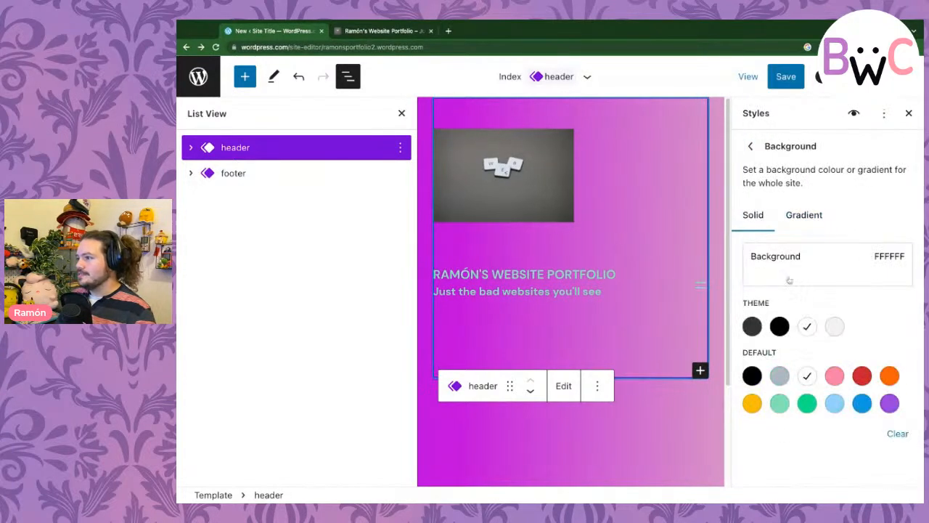
left_click(822, 263)
left_click(791, 261)
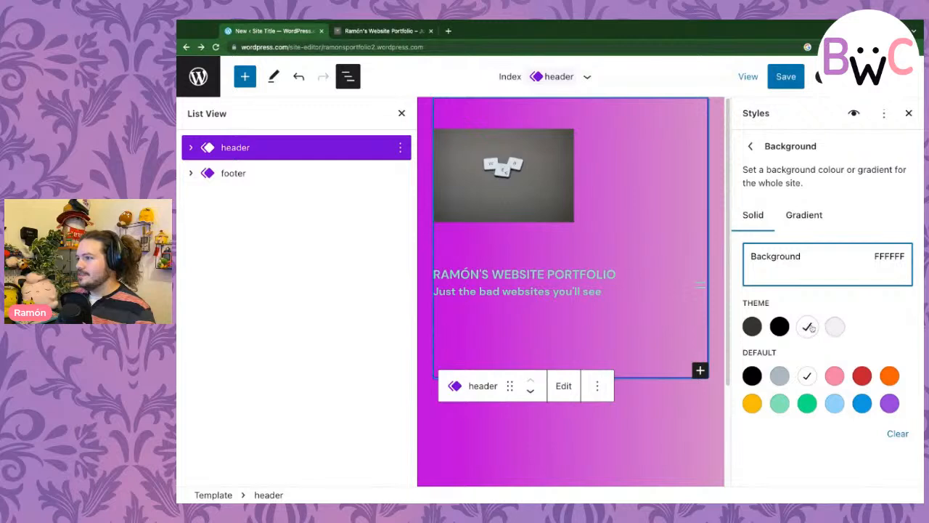
left_click(809, 327)
left_click(752, 147)
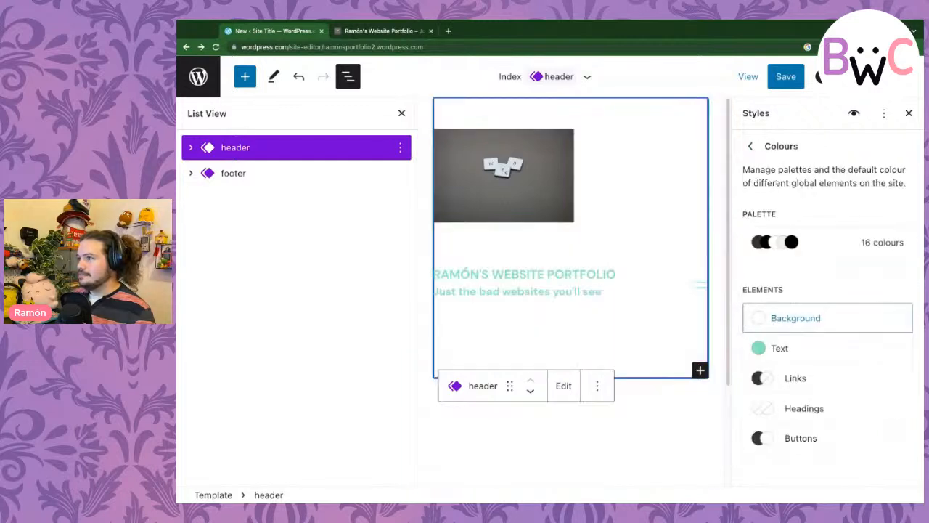
- Set the site-wide default text colour to the theme's Primary colour, 333333, and close the style settings
left_click(779, 348)
left_click(779, 295)
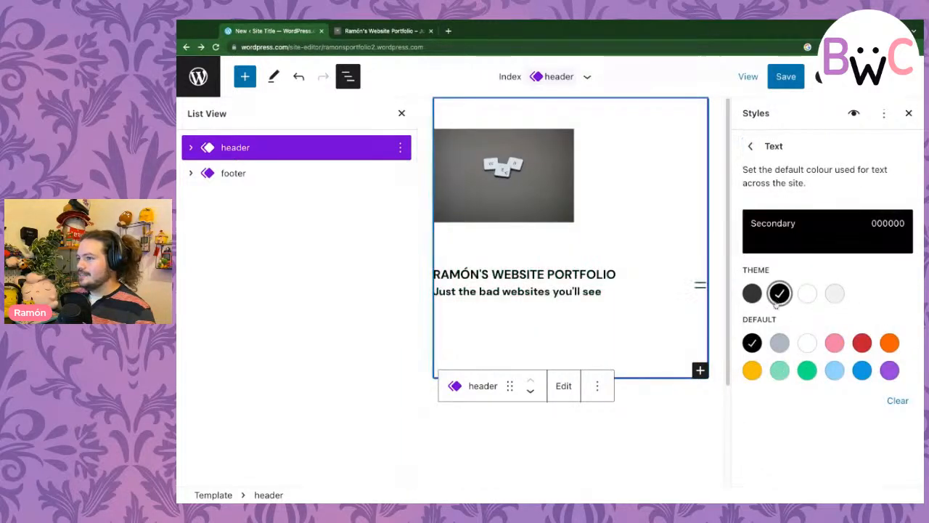
left_click(752, 292)
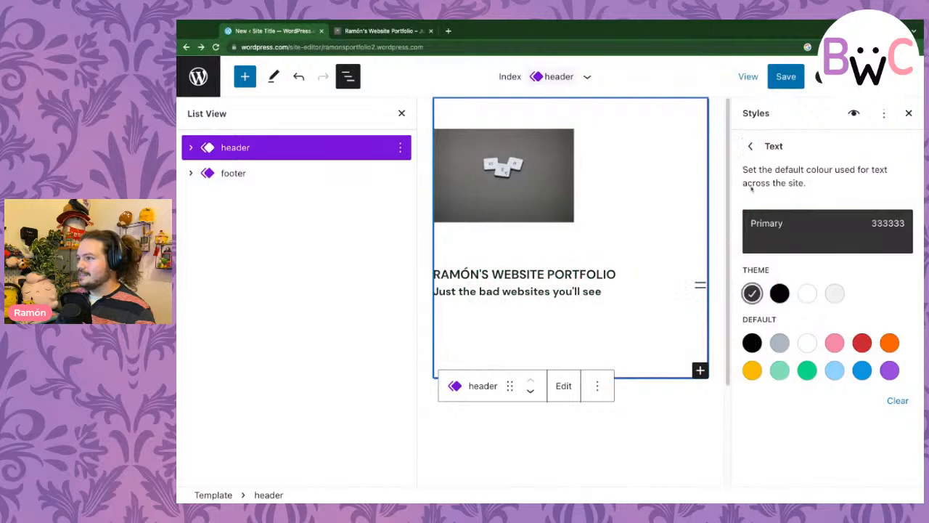
left_click(751, 148)
left_click(751, 149)
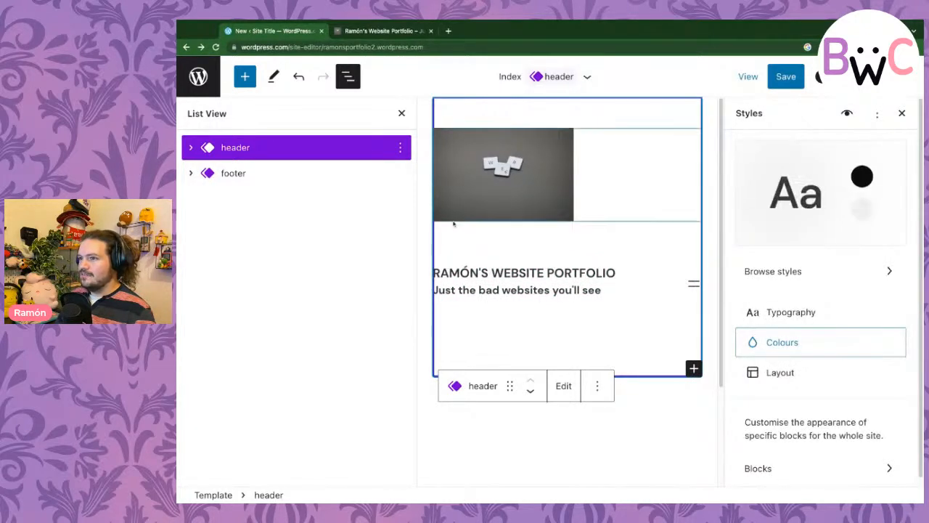
left_click(902, 114)
- Select the header's Navigation block and expand its Page List in the block structure down to the individual pages
scroll(699, 387, "down", 2)
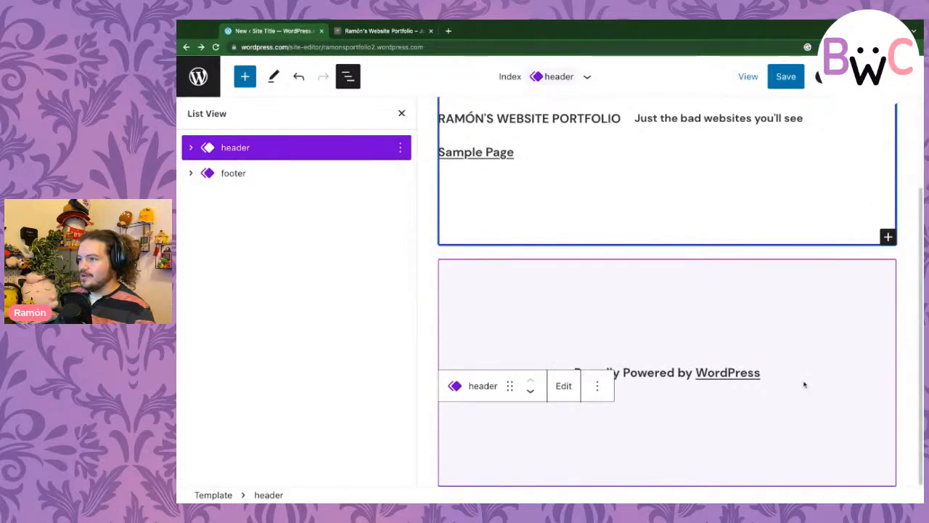
scroll(803, 384, "up", 2)
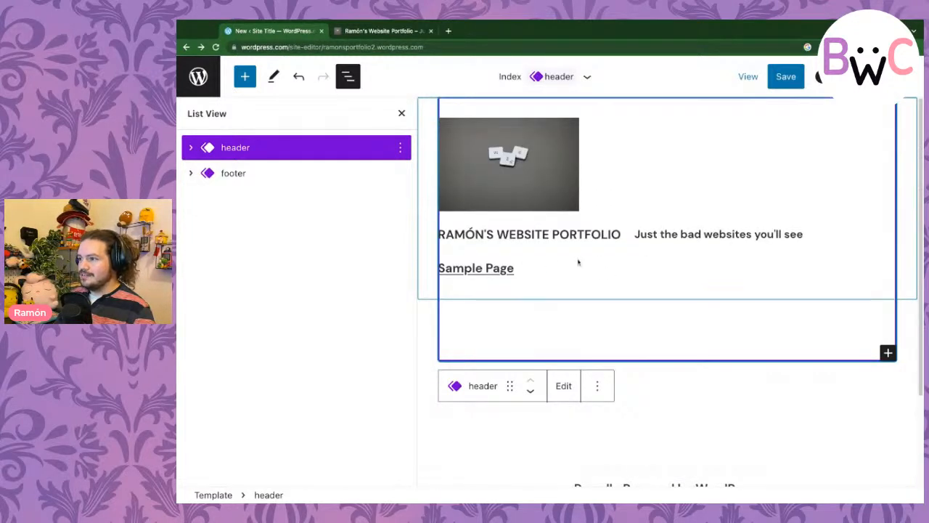
left_click(479, 268)
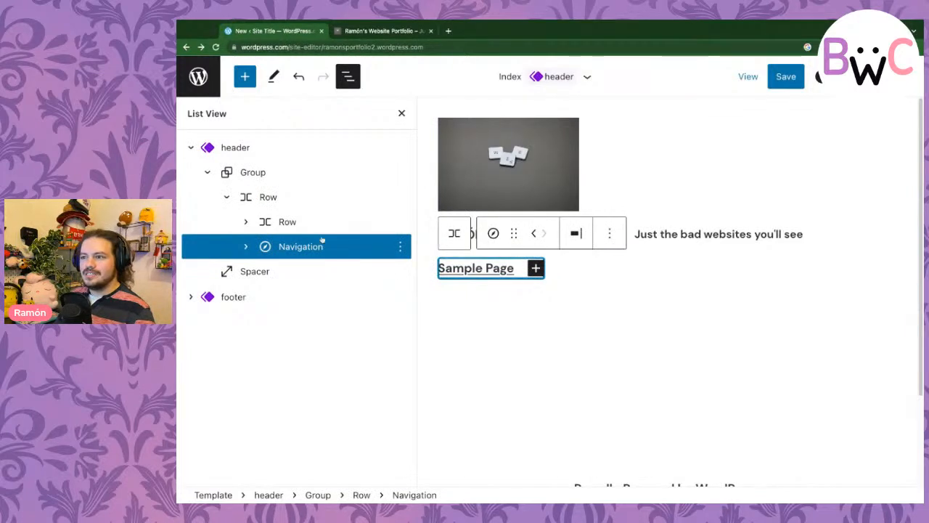
left_click(248, 246)
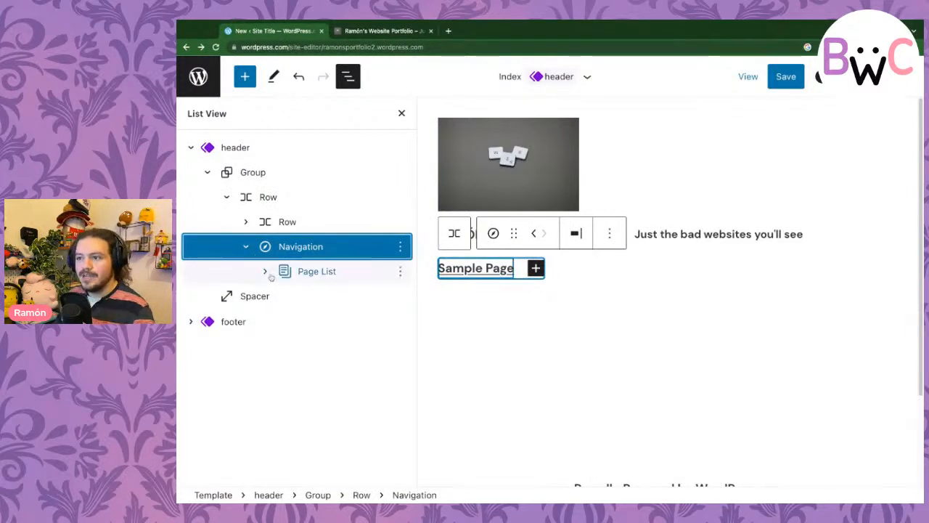
left_click(265, 270)
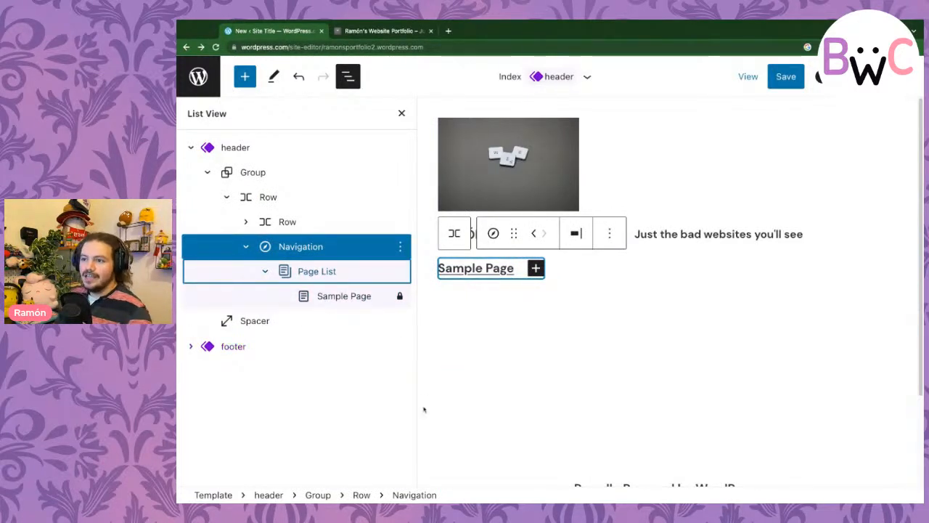
- Insert the "Site Logo with Headline Below" pattern from the Headers category after the header's spacer, and close the block inserter
left_click(247, 246)
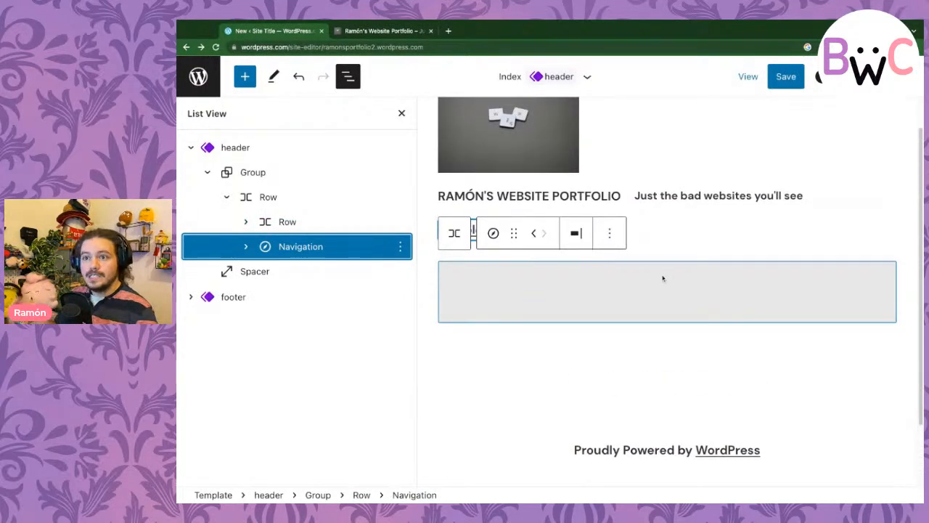
left_click(662, 277)
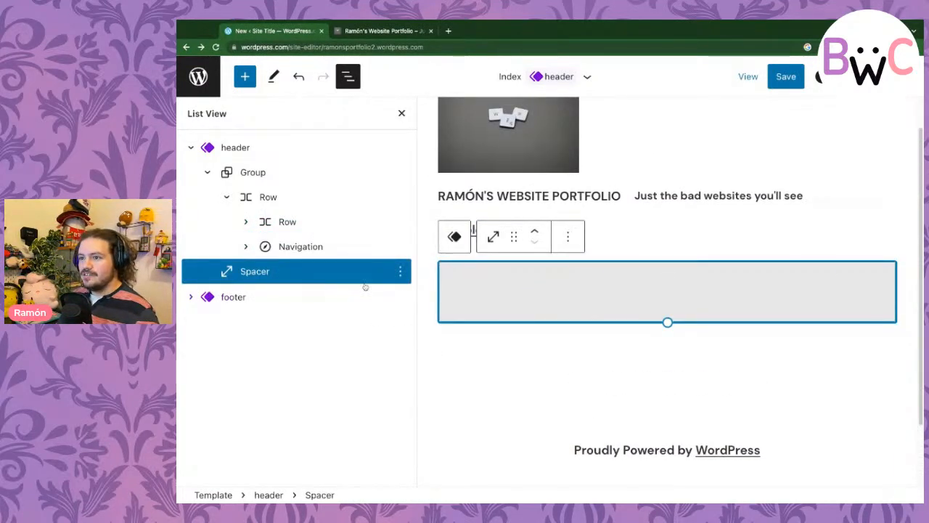
left_click(192, 148)
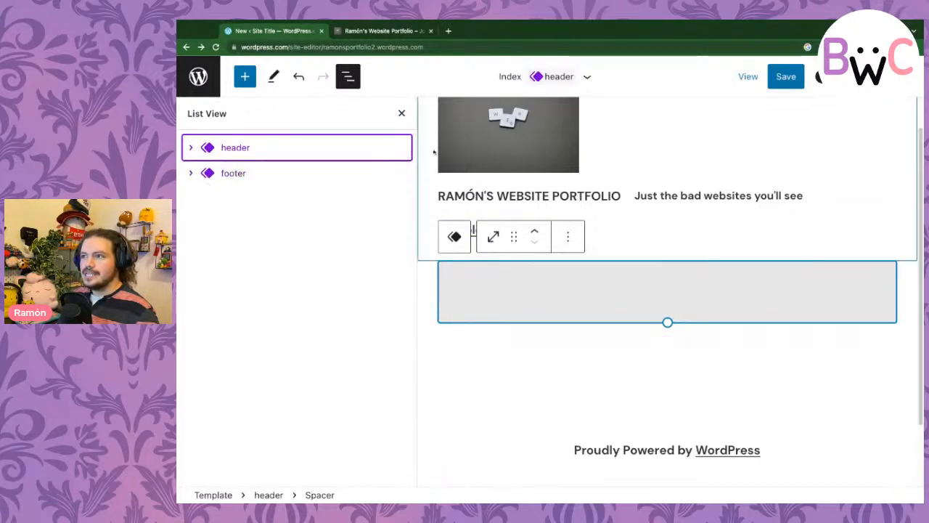
left_click(245, 79)
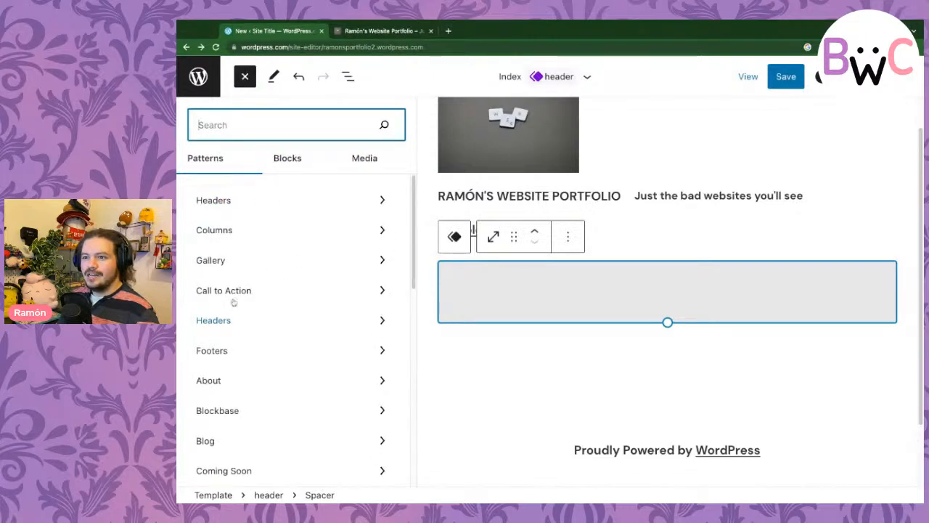
scroll(243, 305, "down", 2)
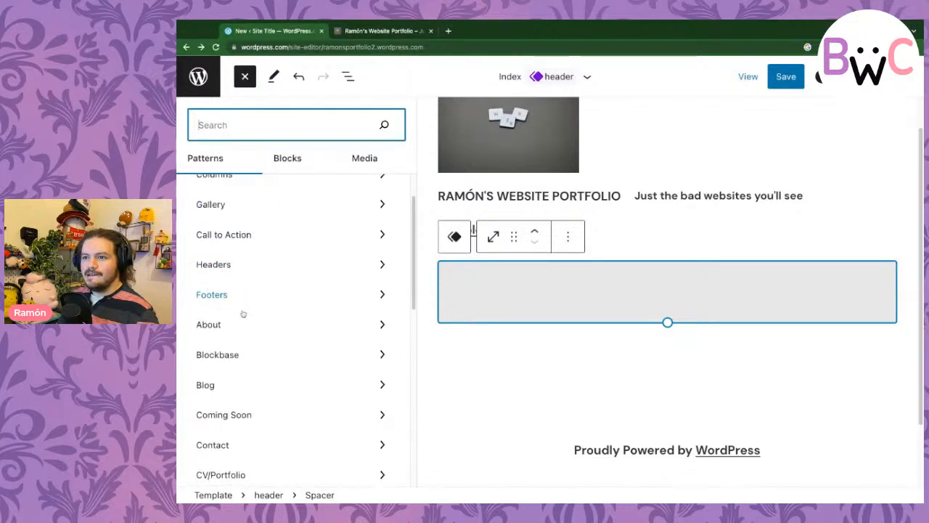
left_click(244, 265)
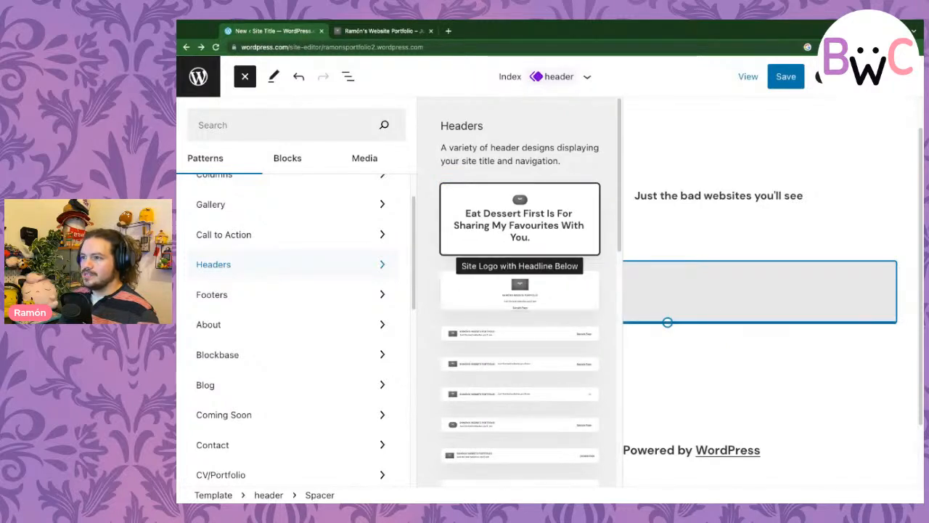
left_click(476, 227)
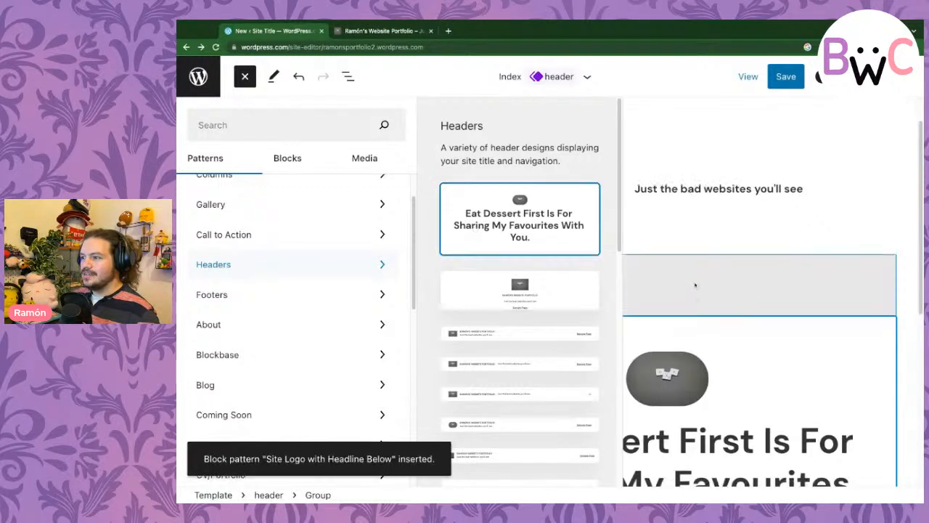
scroll(695, 284, "down", 5)
scroll(698, 269, "up", 4)
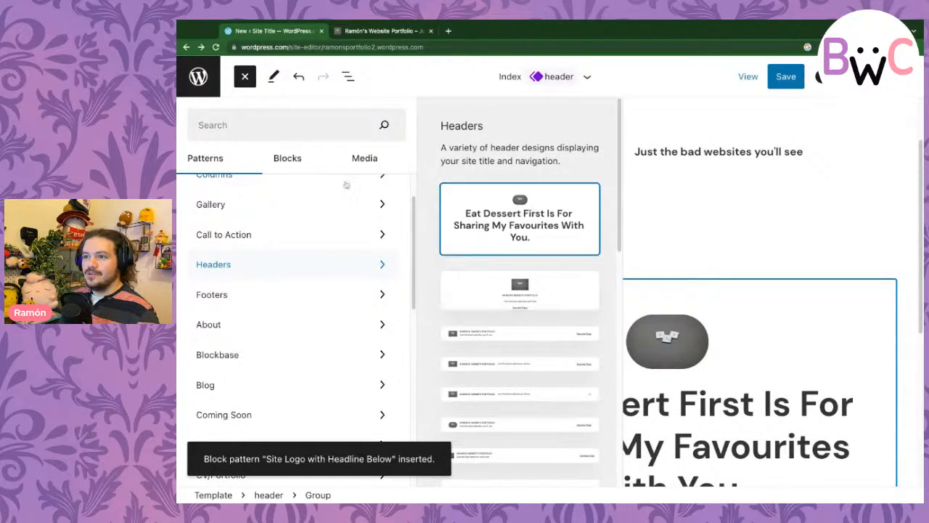
scroll(283, 211, "up", 2)
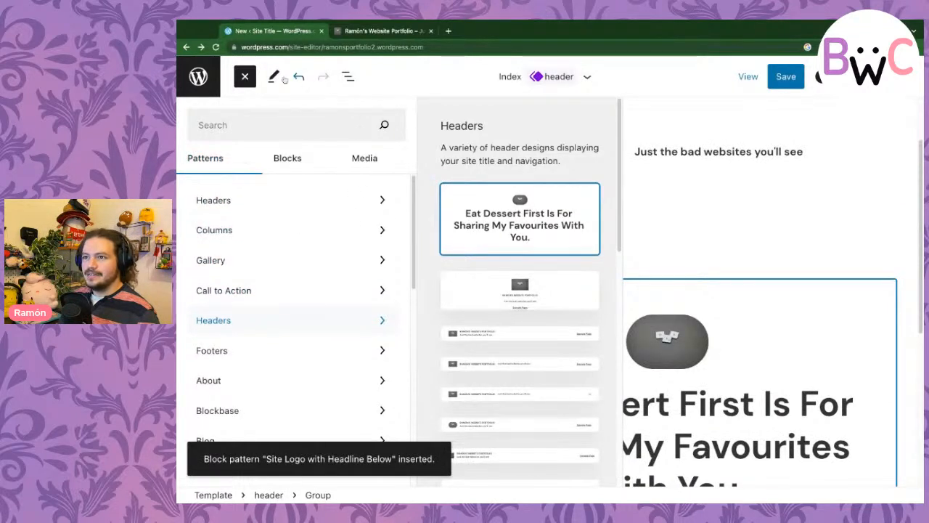
left_click(247, 77)
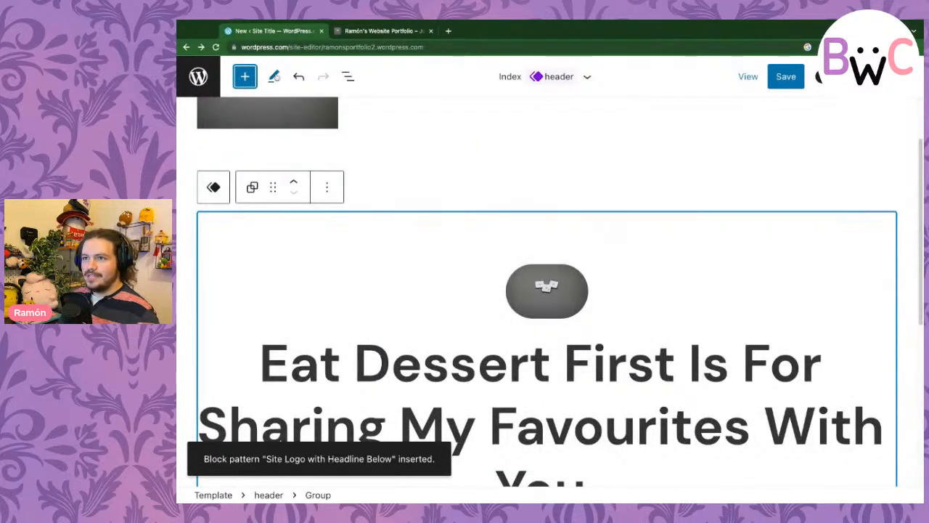
- Remove the header's original Group with the site title and navigation, and the Spacer block, keeping only the newly inserted pattern
left_click(348, 76)
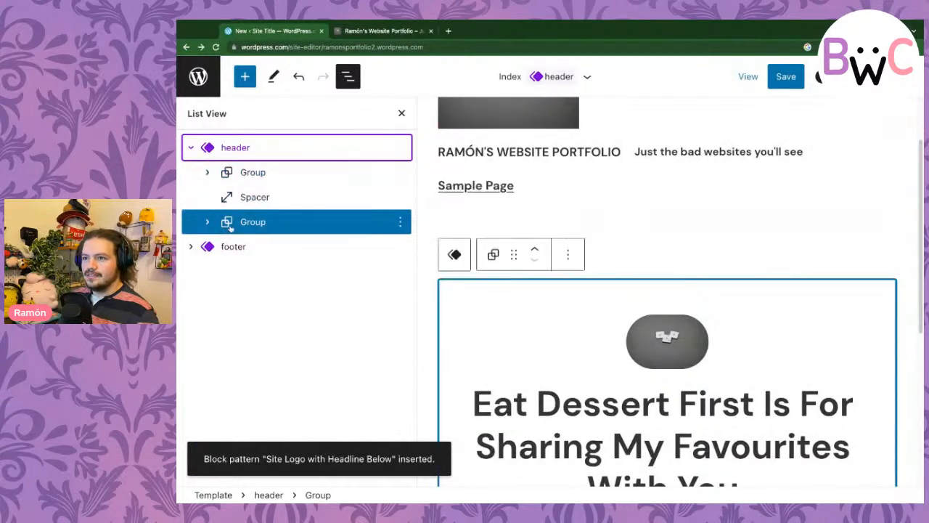
left_click(247, 174)
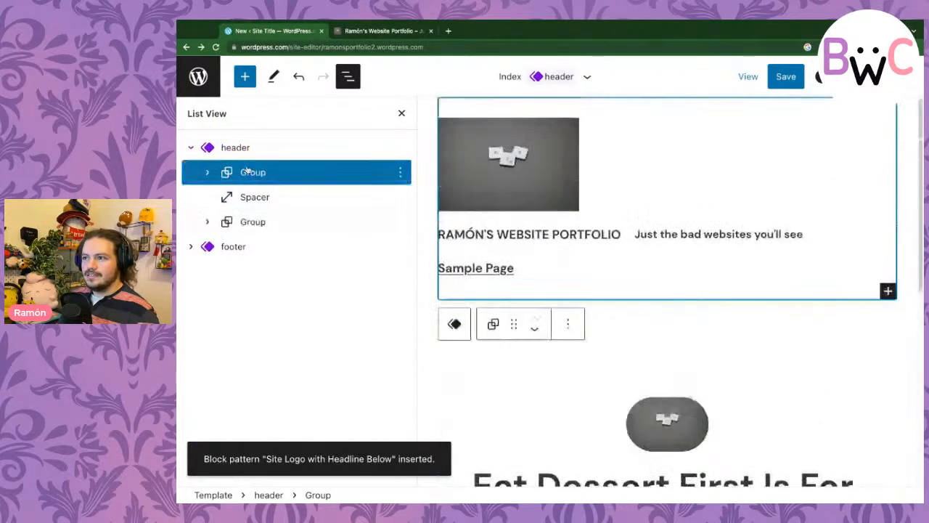
left_click(400, 172)
scroll(436, 429, "down", 2)
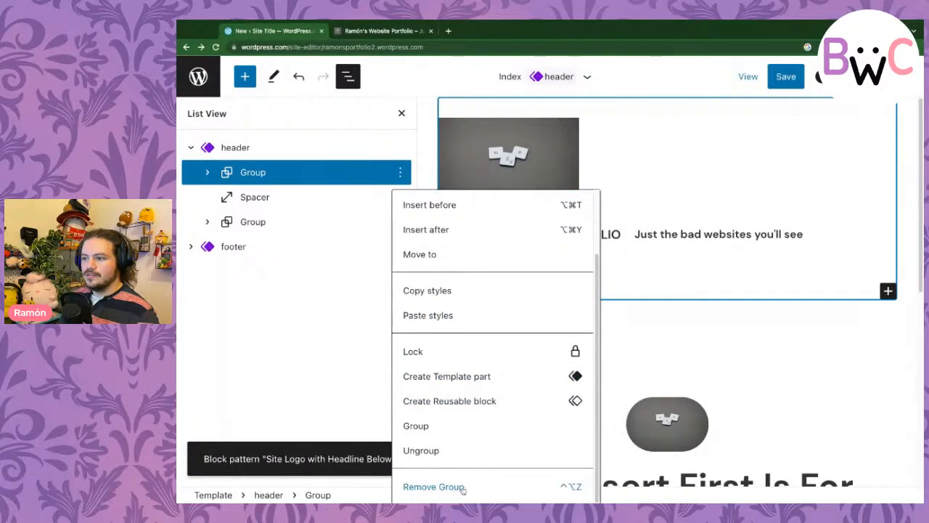
left_click(465, 487)
left_click(400, 173)
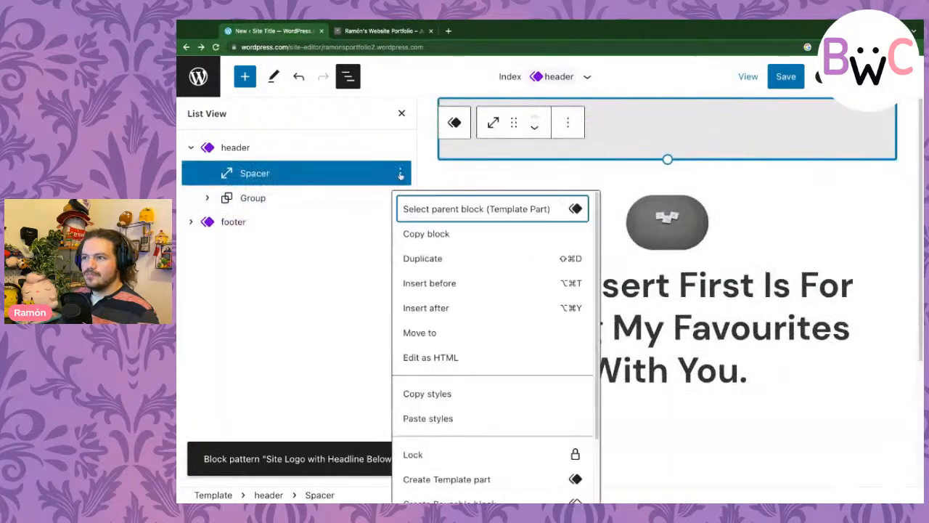
scroll(435, 452, "down", 2)
left_click(435, 488)
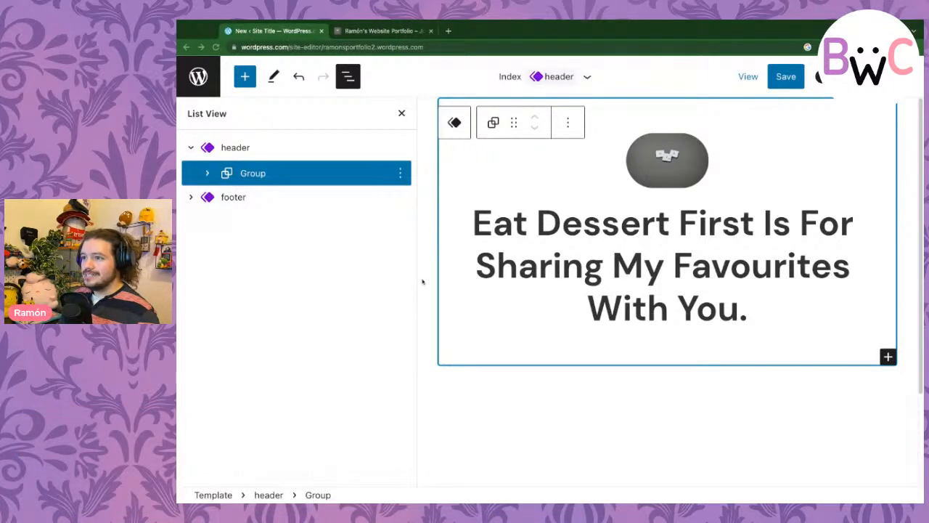
- Replace the header pattern's headline with "My name is", the site owner's first name, and "and I make bad websites"
left_click(210, 174)
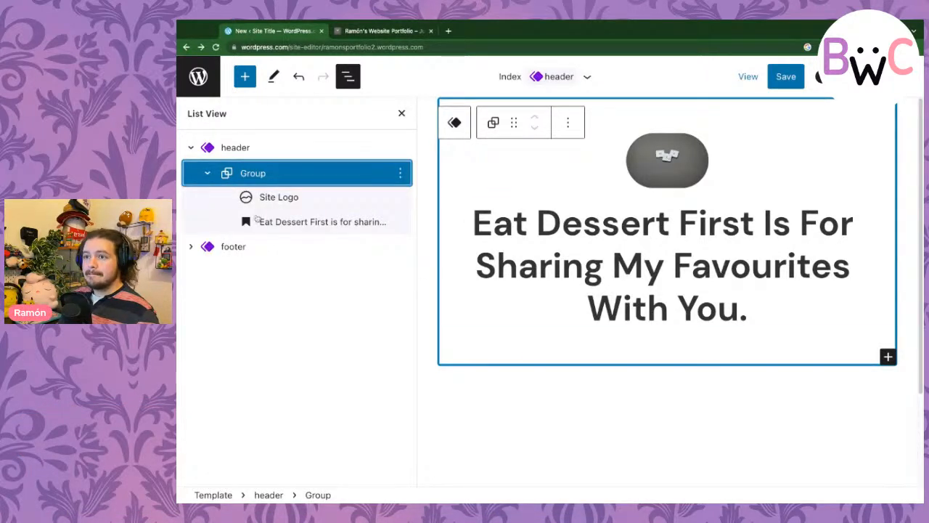
left_click(293, 223)
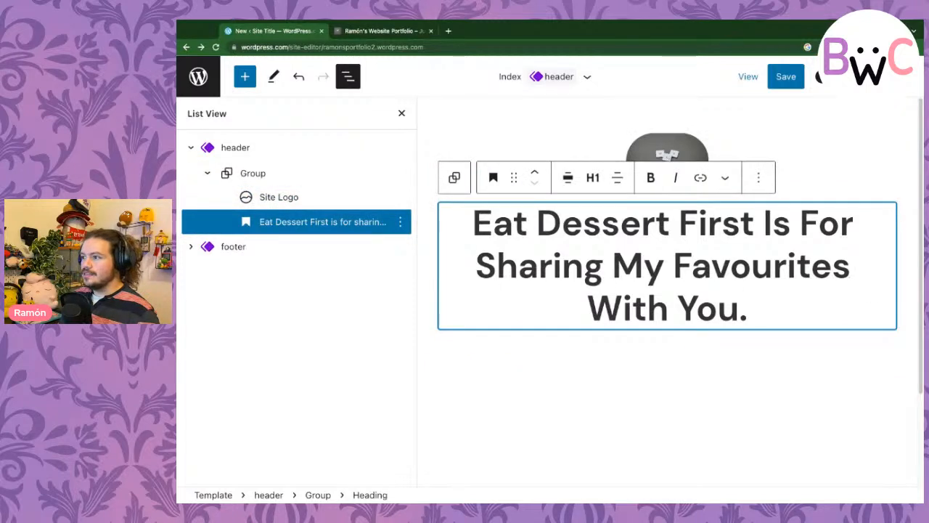
key("ctrl+a")
key("ctrl+b")
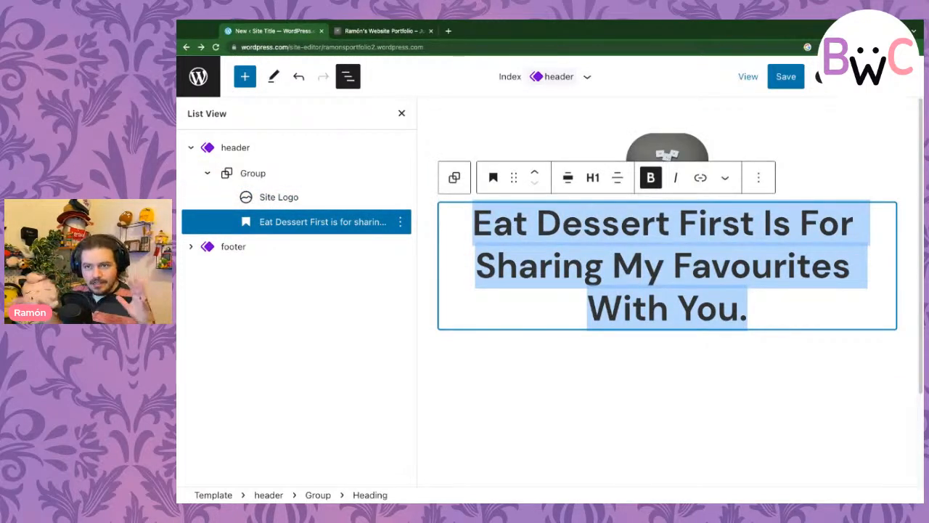
type("My name is Ram")
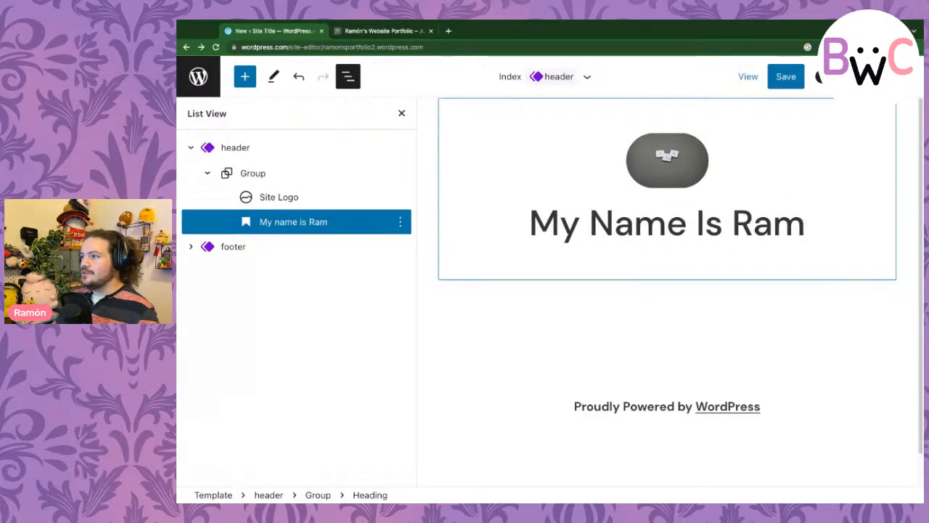
type("ón, and I")
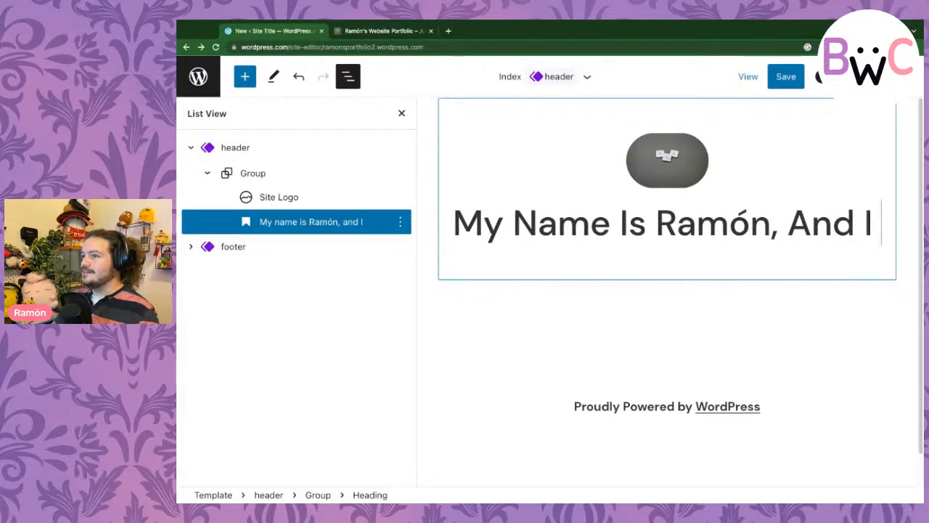
type(" Make Bad Websit")
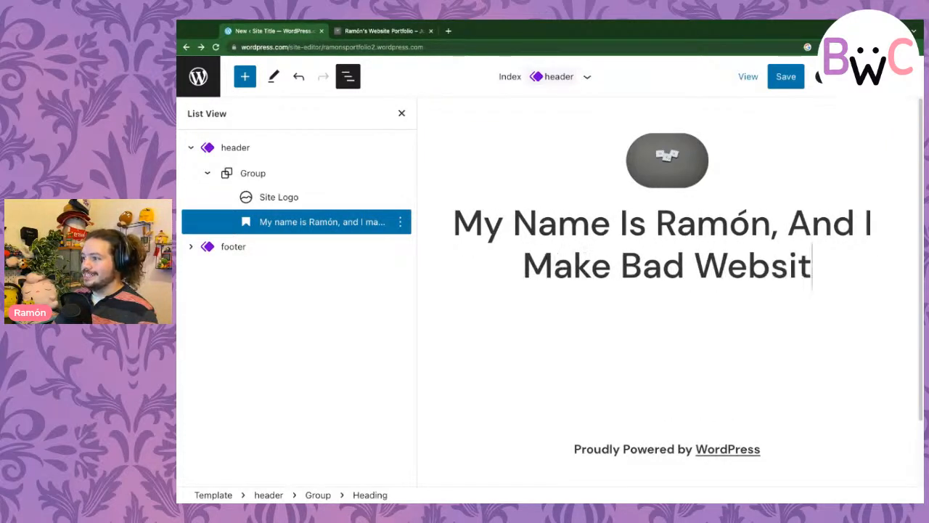
type("es")
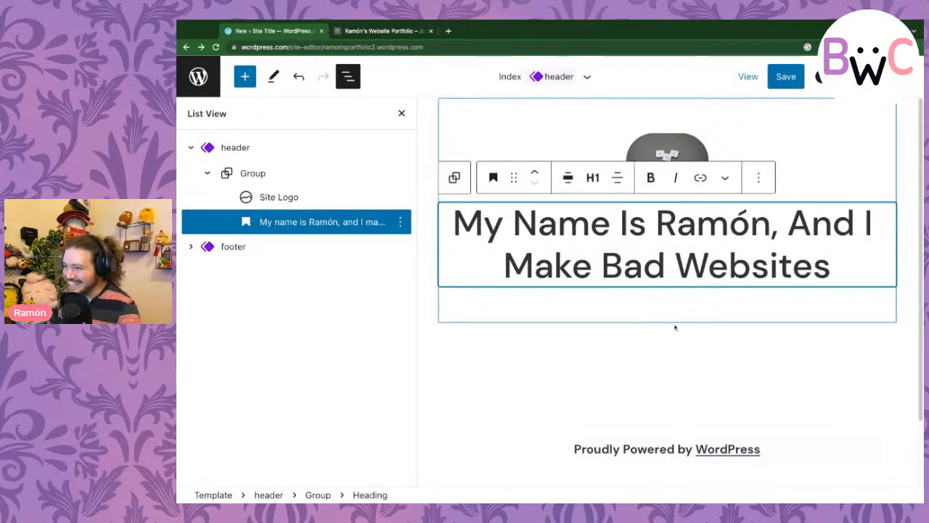
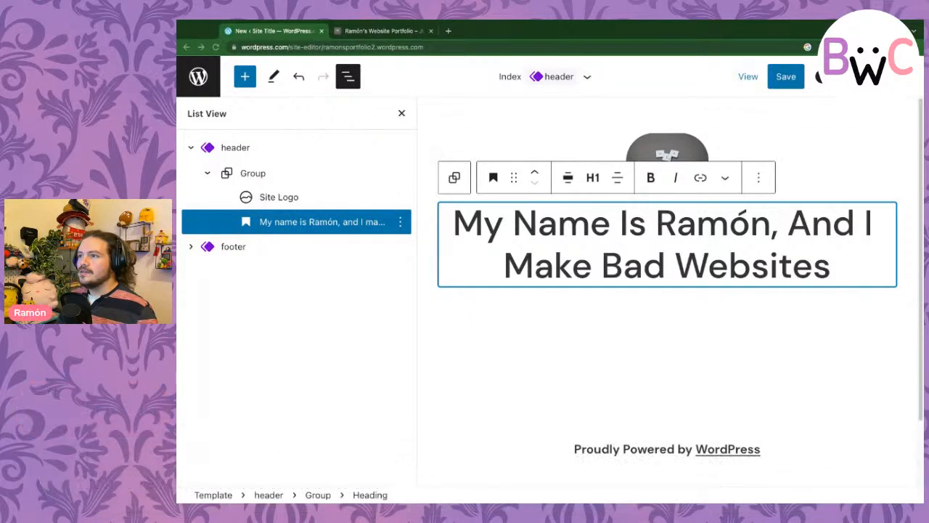
- View the Index template's markup in the code editor, and return to the visual editor
left_click(906, 76)
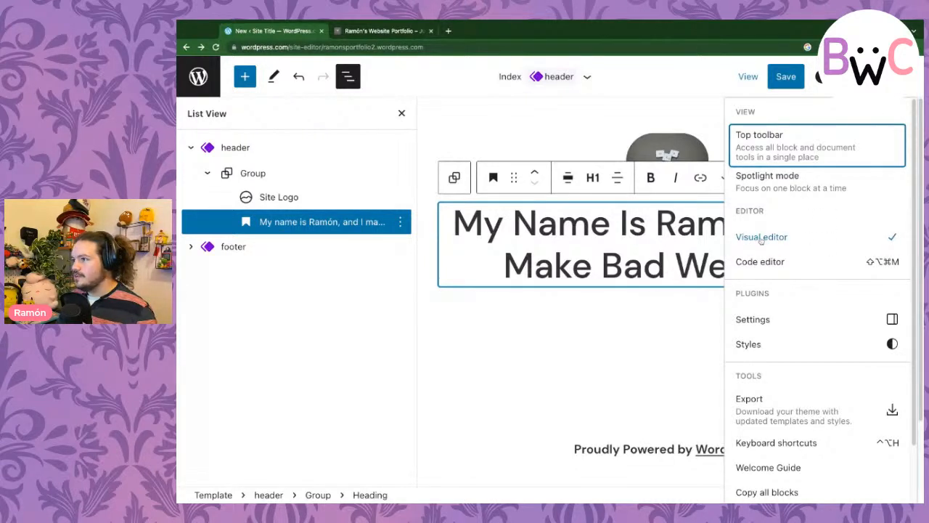
left_click(769, 262)
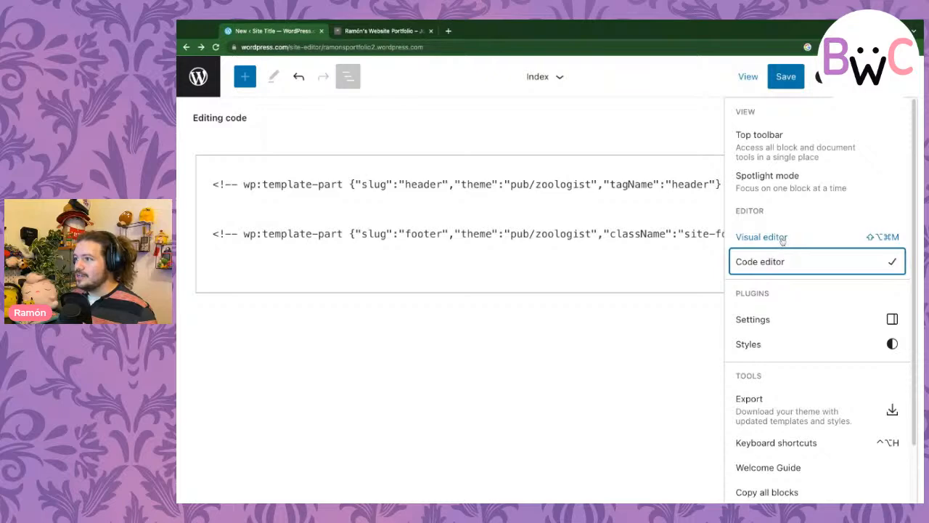
left_click(762, 237)
left_click(571, 286)
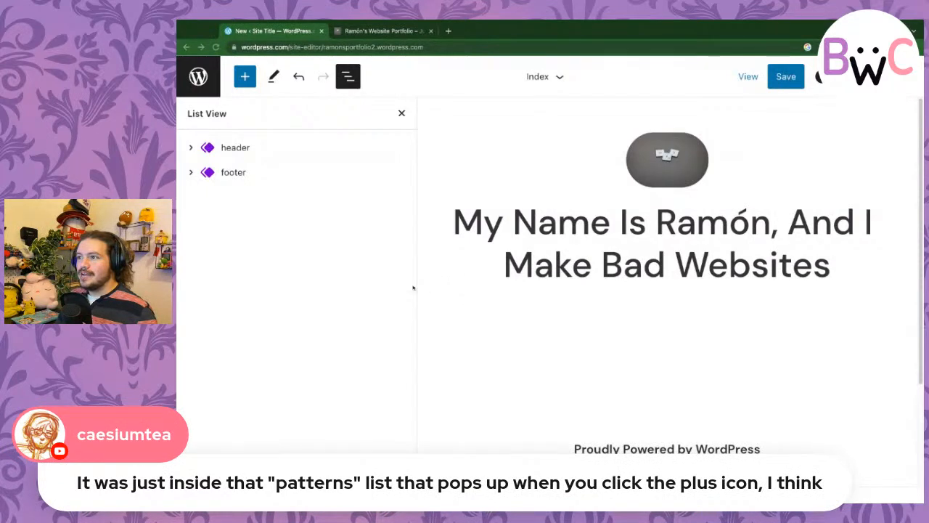
- Insert the "Large Intro Text" pattern from the CV/Portfolio category directly below the header in the Index template
left_click(399, 265)
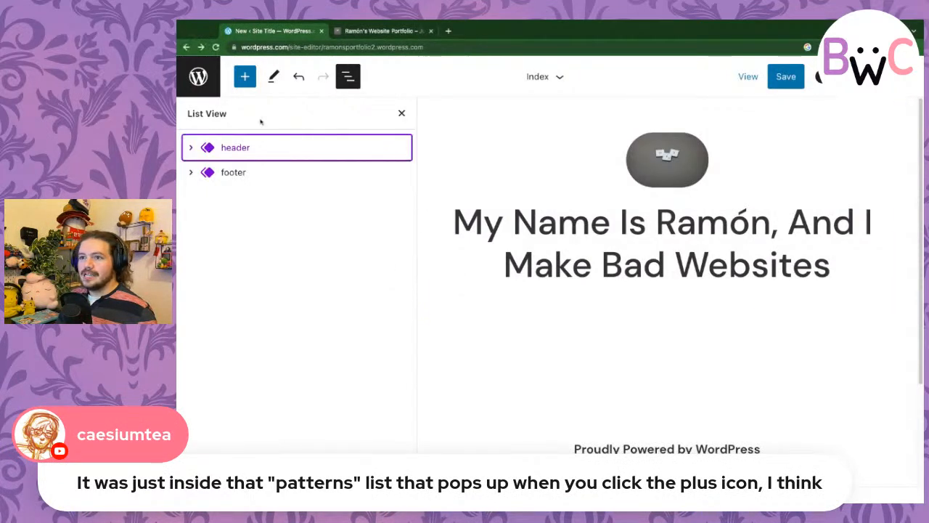
left_click(266, 177)
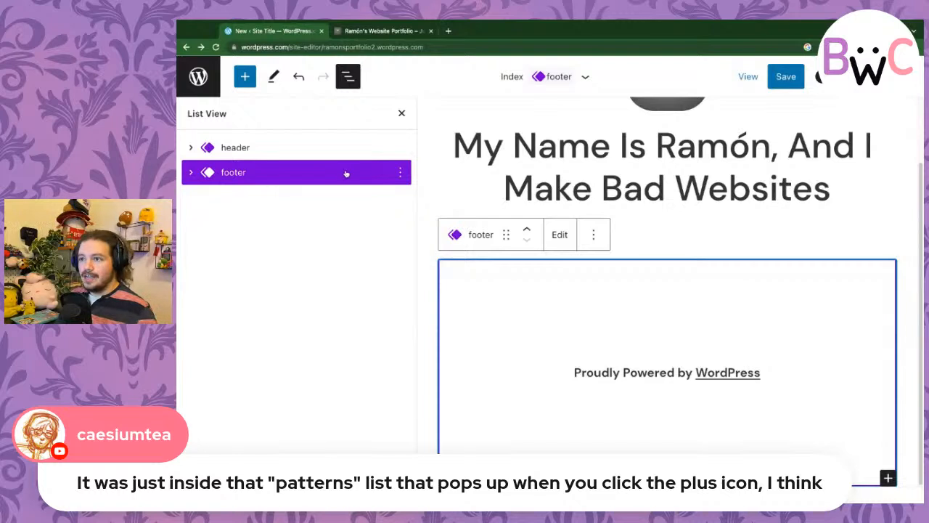
left_click(324, 147)
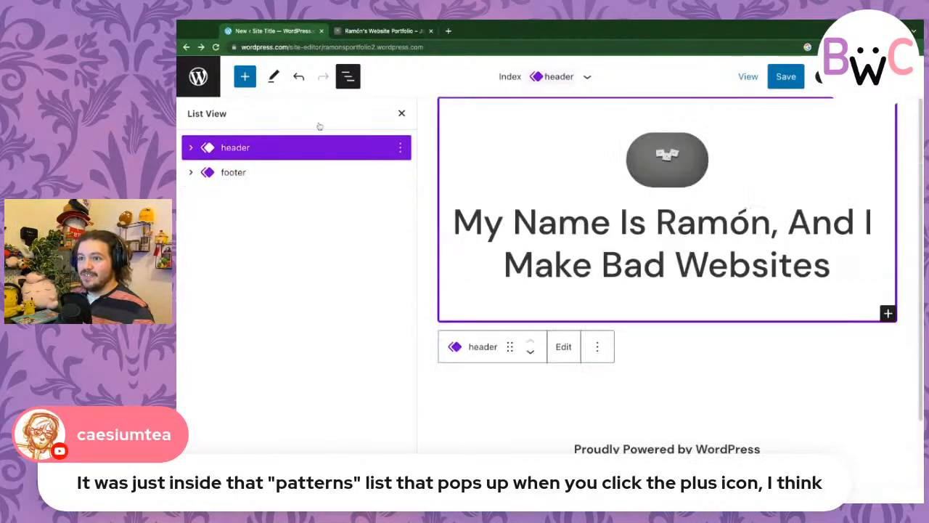
left_click(245, 77)
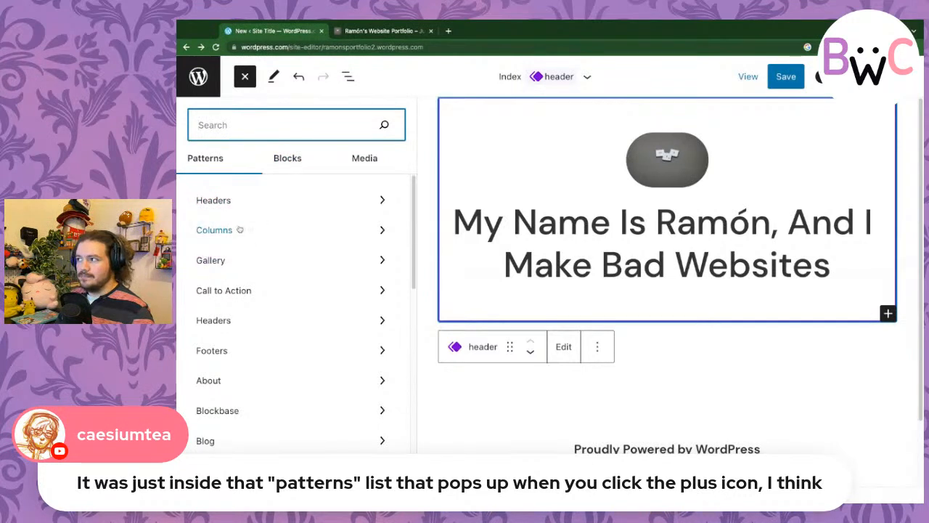
scroll(239, 227, "down", 5)
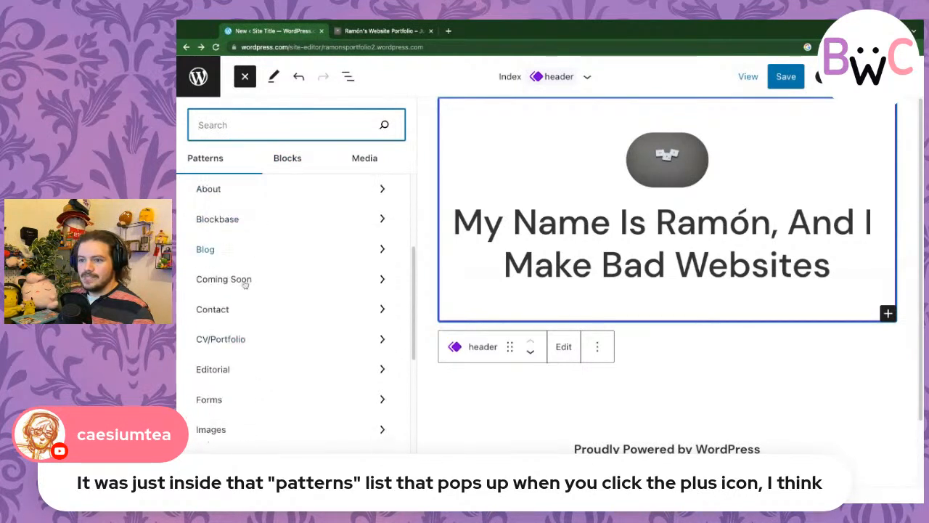
left_click(233, 337)
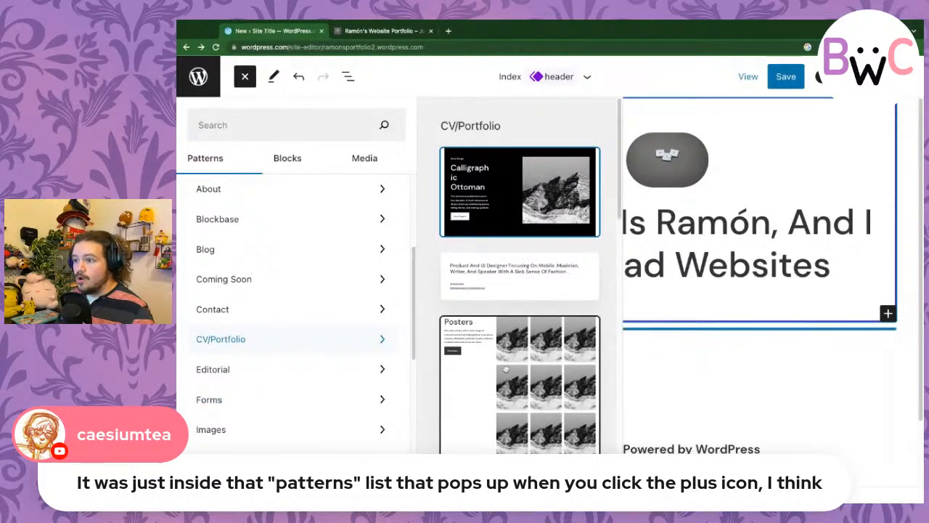
scroll(540, 272, "down", 5)
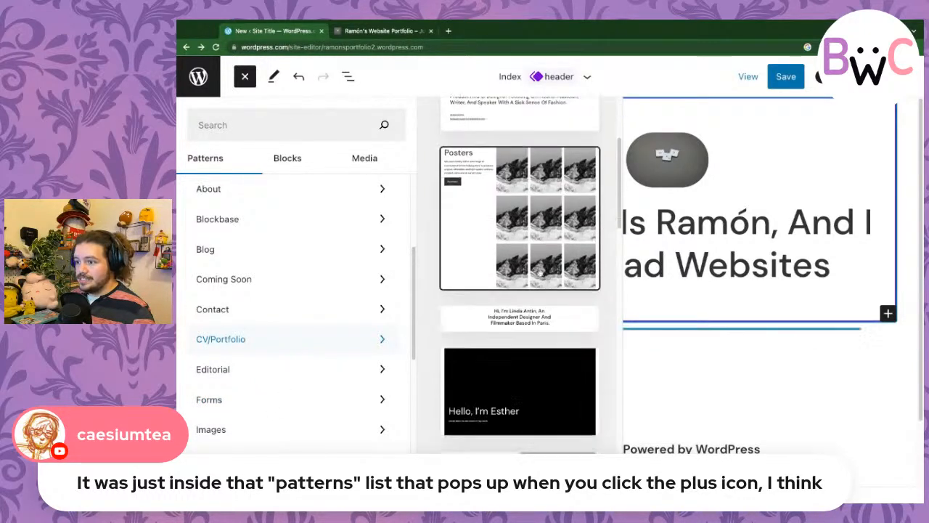
scroll(540, 274, "down", 5)
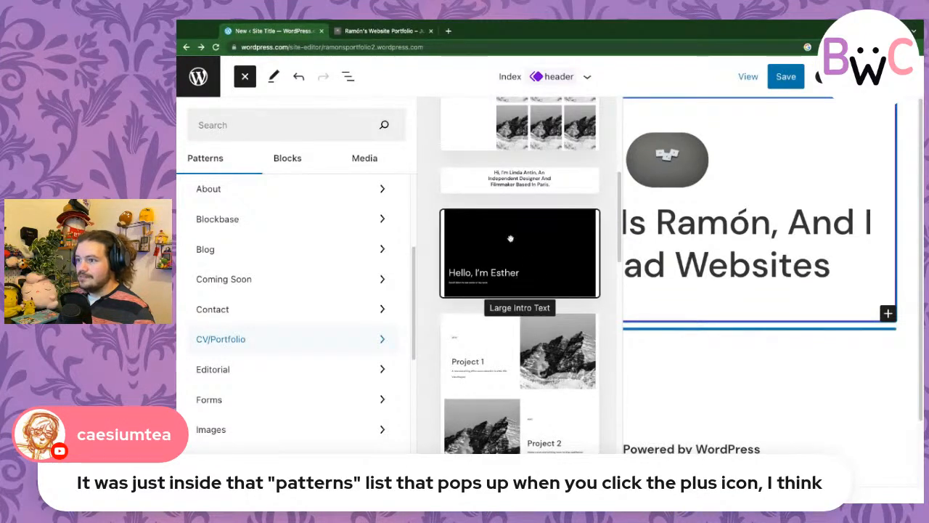
left_click(519, 269)
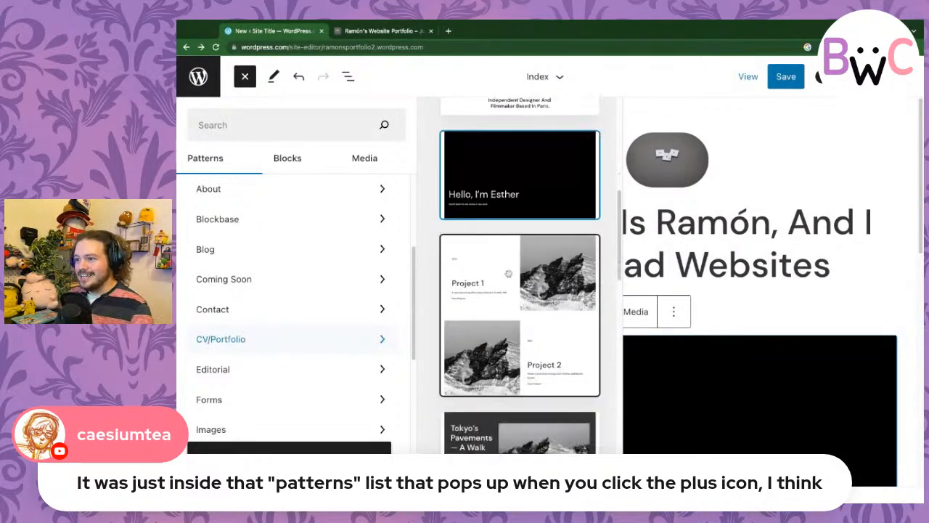
- Insert the book design pattern with the "Calligraphic Ottoman" heading from the CV/Portfolio category directly below the header, and close the inserter
scroll(522, 283, "down", 3)
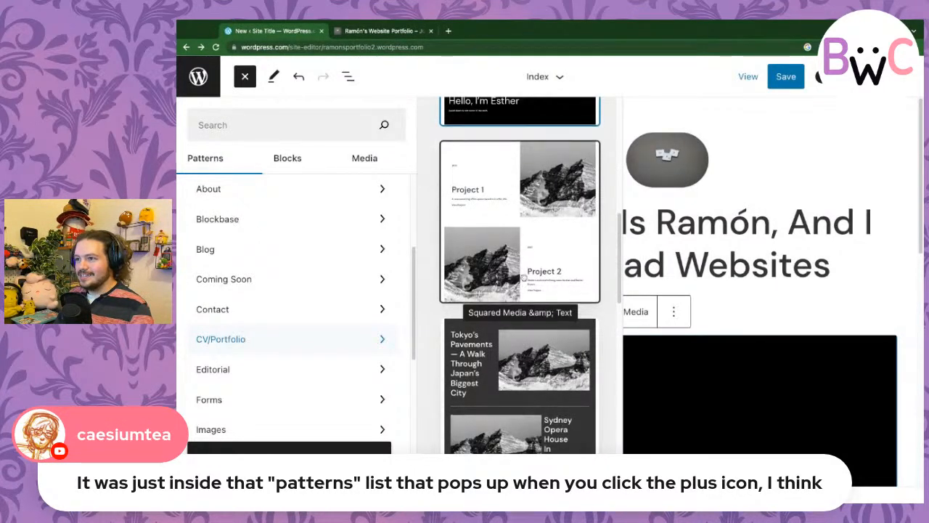
scroll(521, 276, "up", 4)
scroll(515, 262, "up", 3)
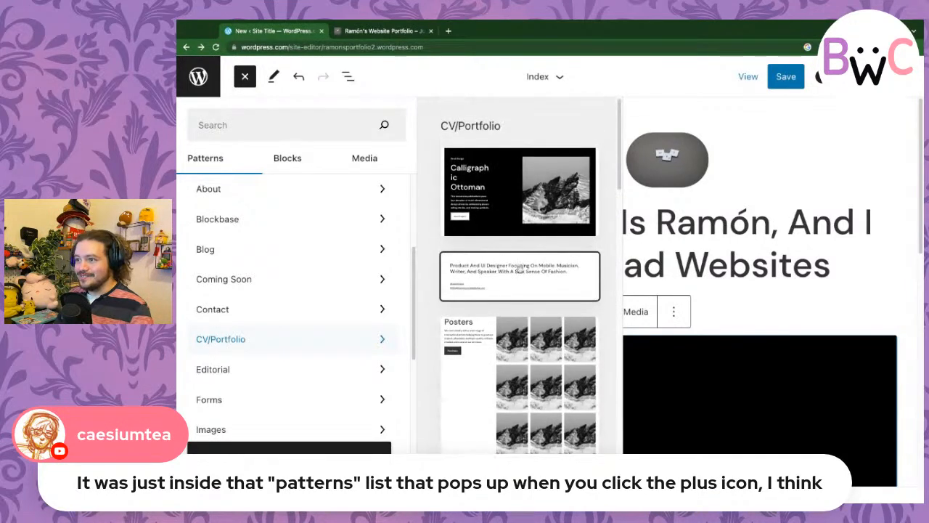
left_click(519, 204)
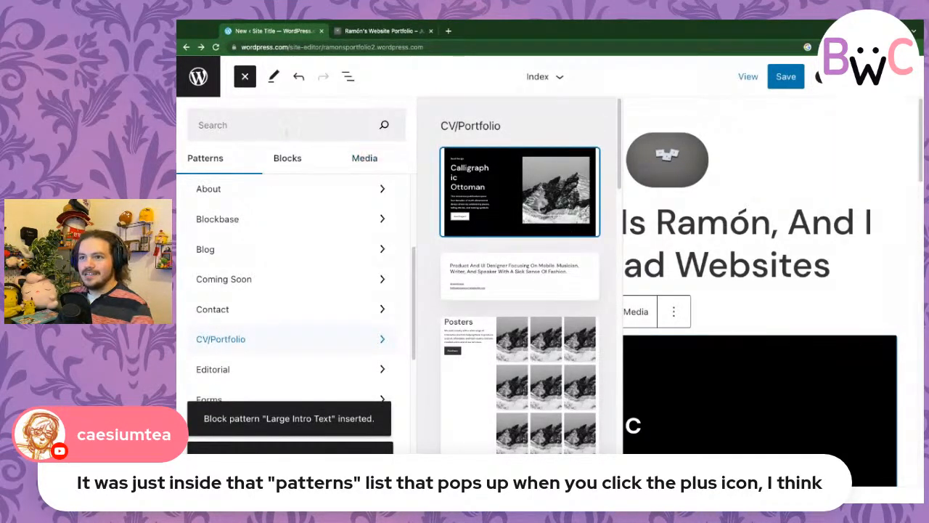
left_click(248, 78)
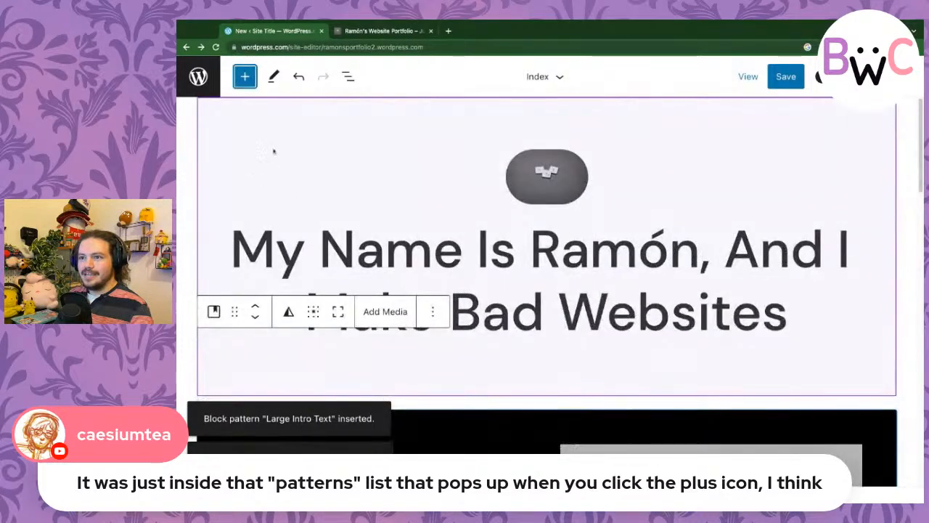
- Remove the whole header template part from the Index template using the List View
left_click(344, 78)
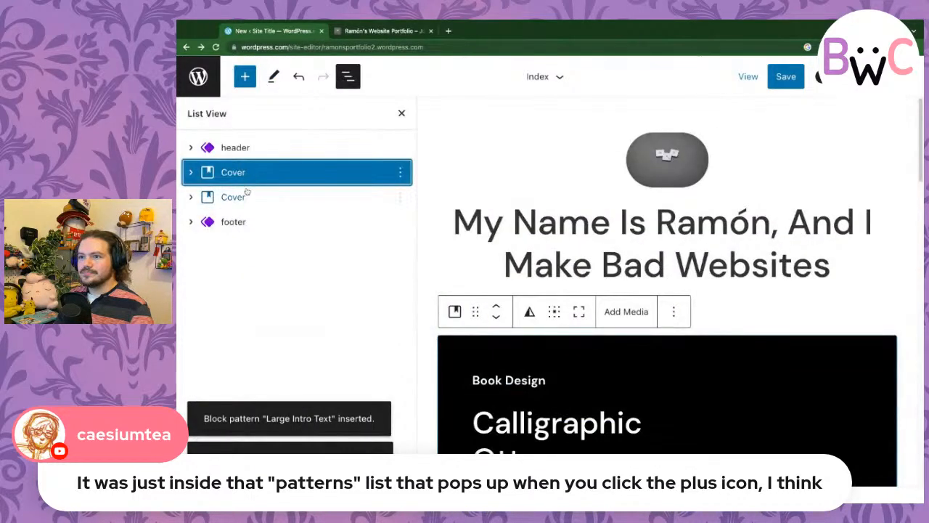
left_click(237, 150)
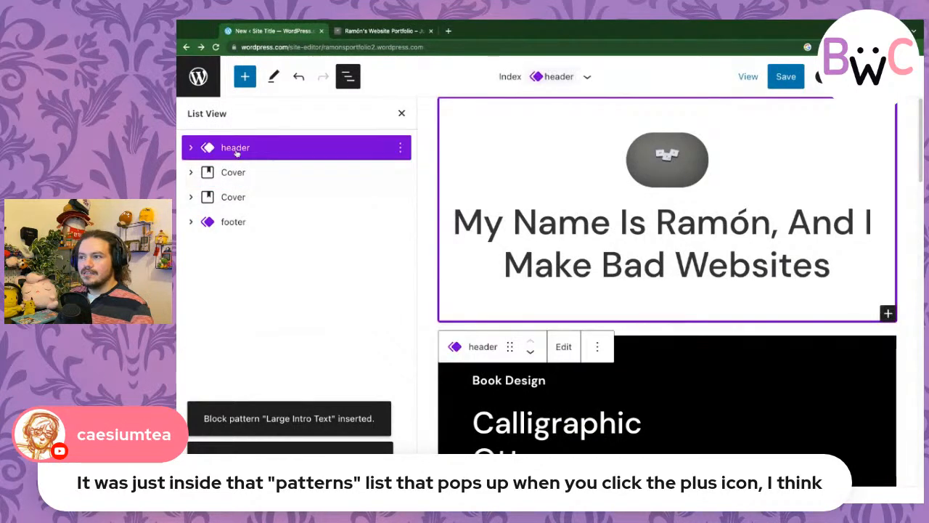
left_click(400, 147)
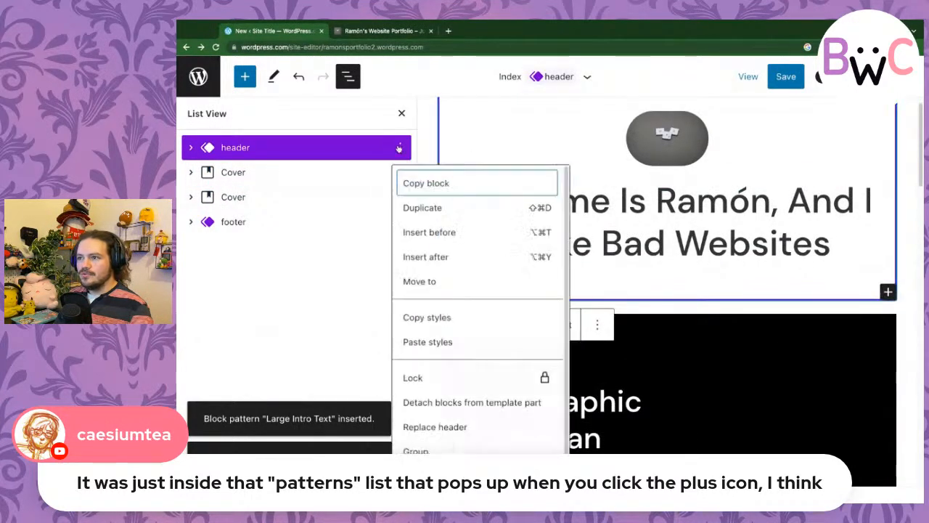
left_click(449, 485)
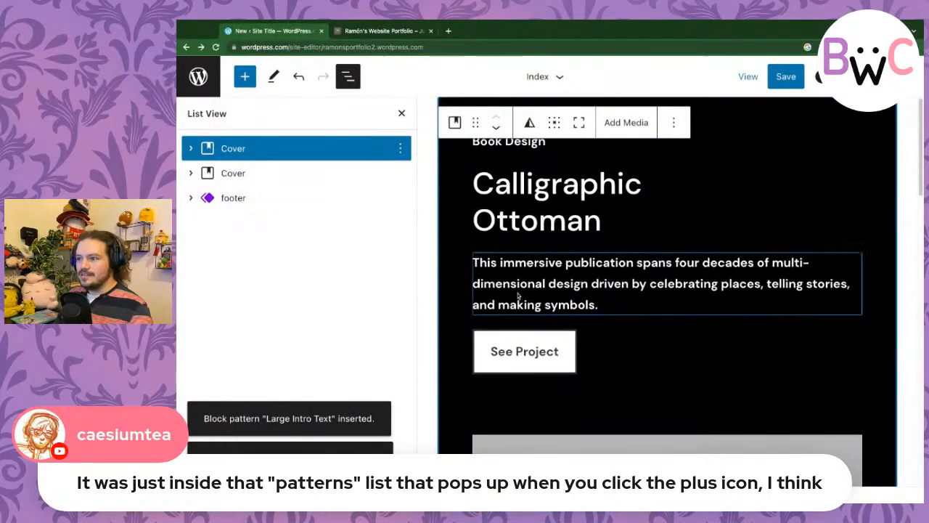
scroll(517, 299, "down", 8)
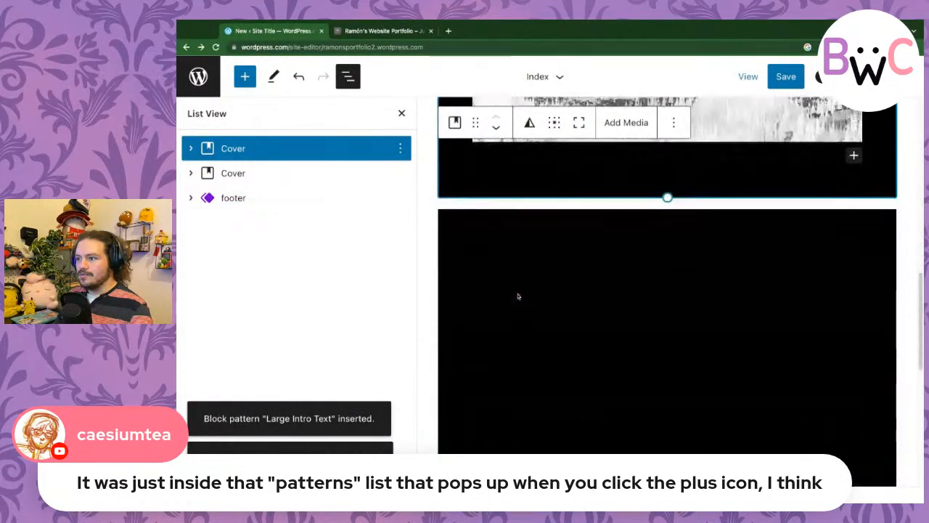
left_click(400, 148)
left_click(449, 489)
scroll(532, 427, "down", 7)
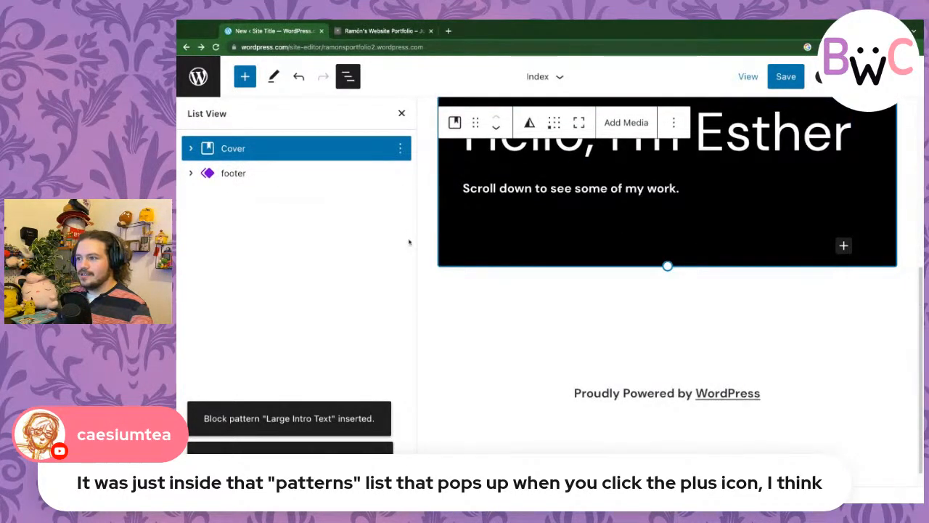
key("ctrl+z")
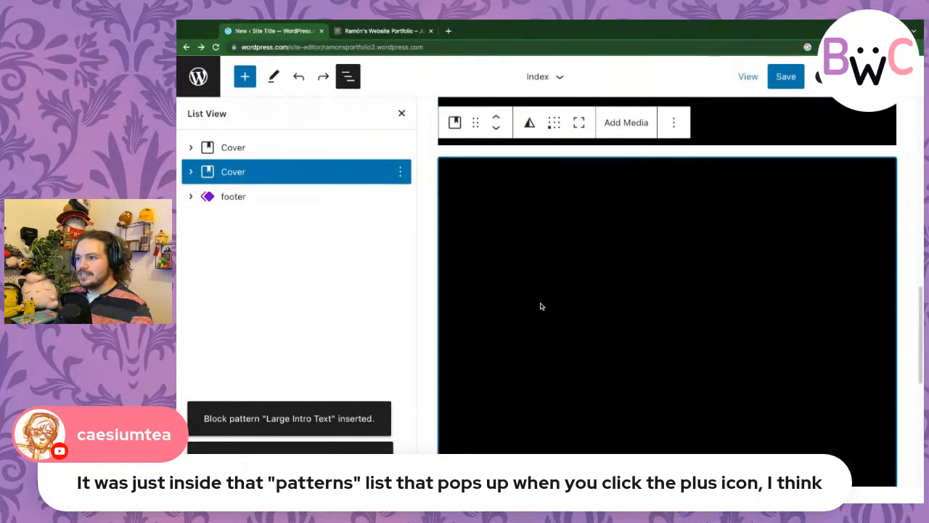
- Remove the "Hello, I'm Esther" Cover block, keeping the "Calligraphic Ottoman" Cover and the footer, and close the List View
scroll(543, 358, "down", 2)
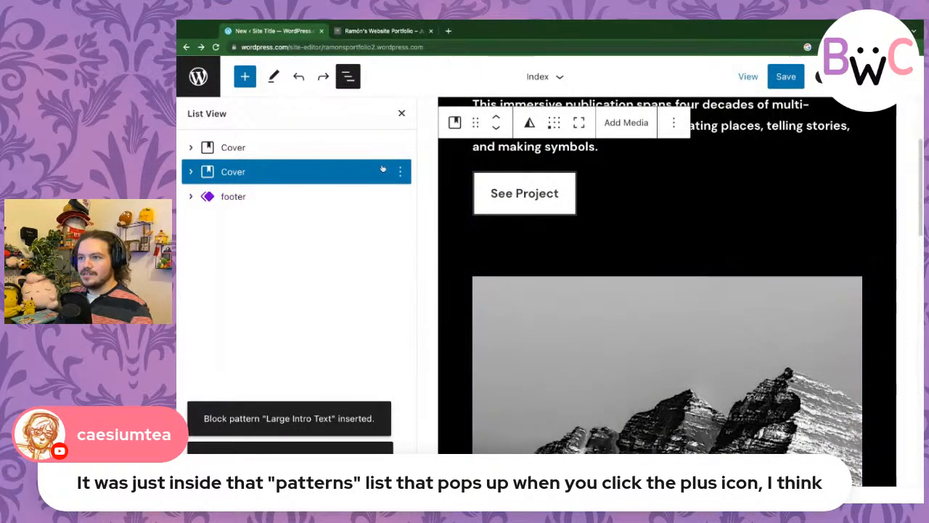
left_click(403, 174)
scroll(442, 440, "down", 1)
left_click(439, 465)
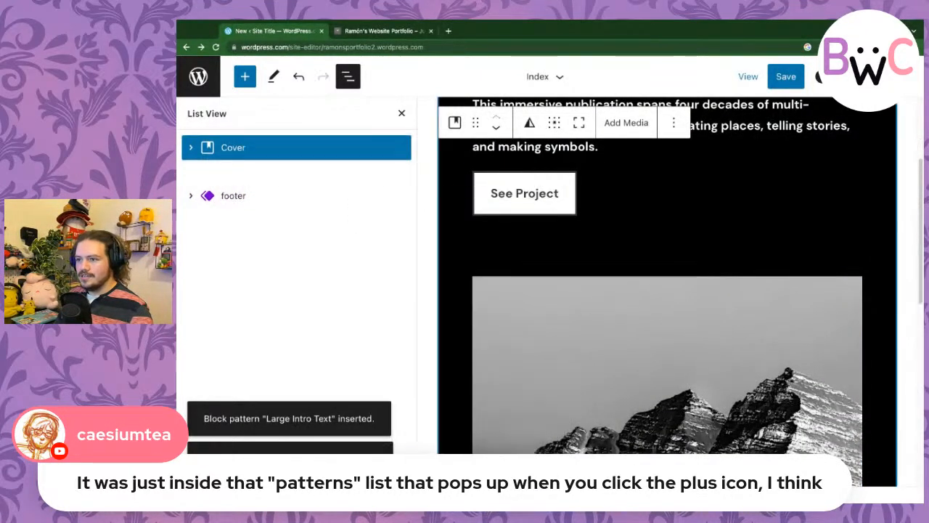
left_click(403, 114)
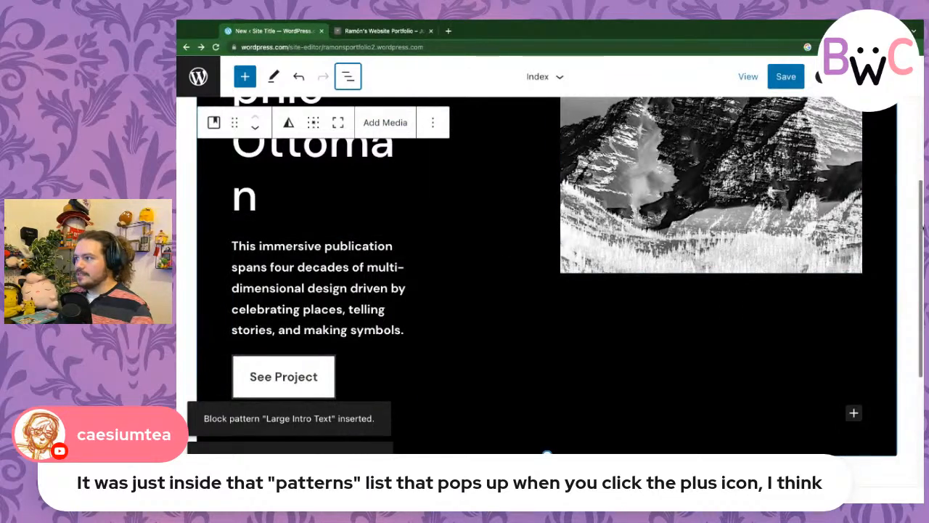
scroll(923, 231, "up", 3)
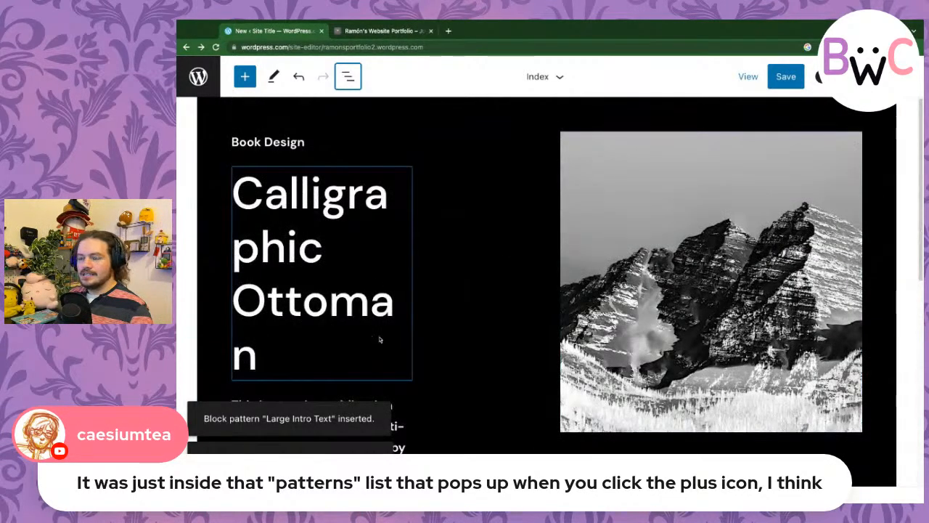
left_click(264, 142)
triple_click(293, 143)
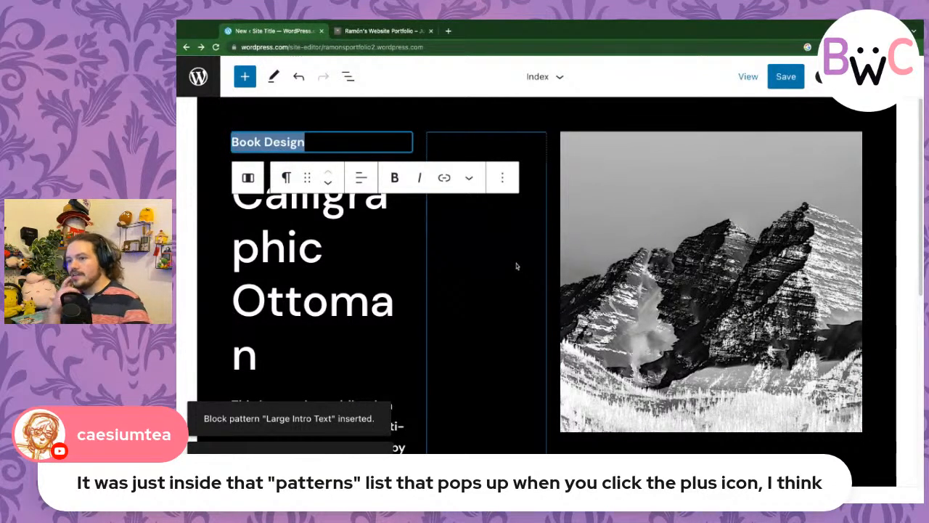
scroll(383, 308, "down", 2)
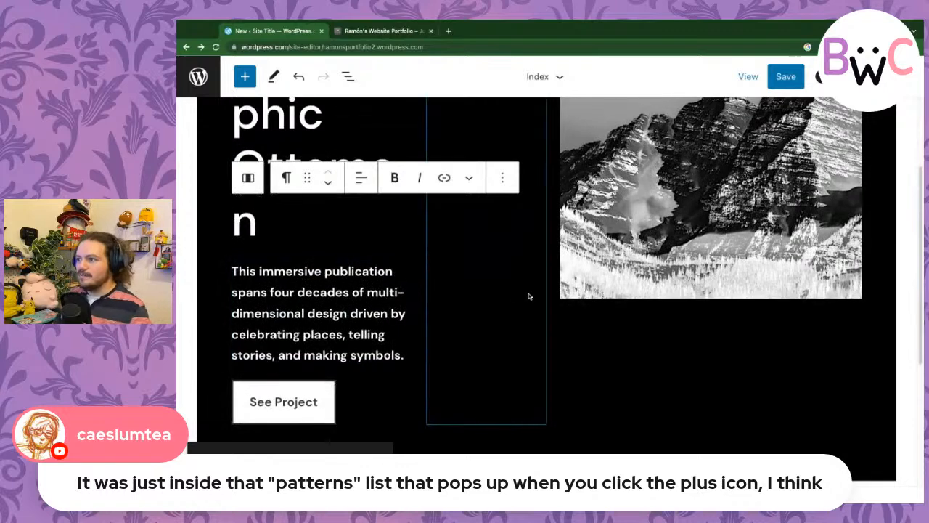
scroll(529, 295, "up", 3)
- Start replacing the mountain image in the "Calligraphic Ottoman" Cover and bring up the available image sources
left_click(714, 299)
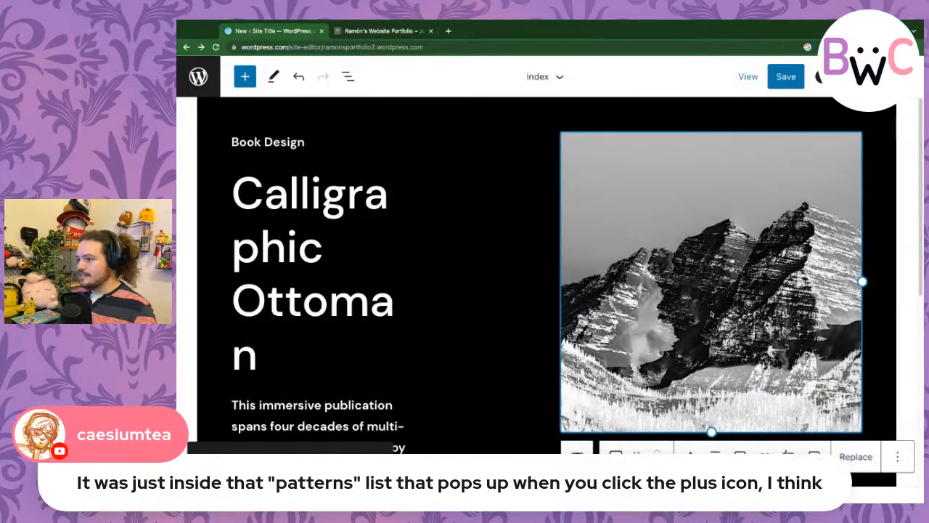
left_click(850, 456)
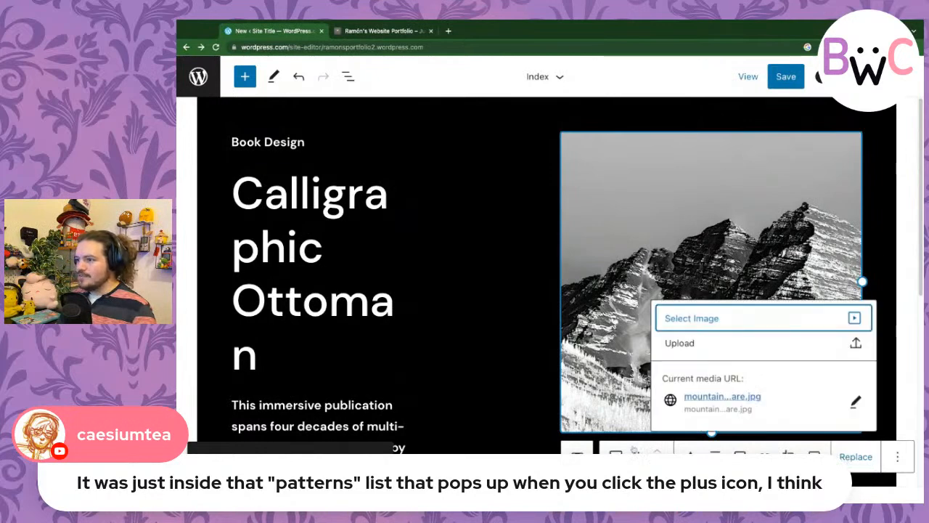
left_click(694, 318)
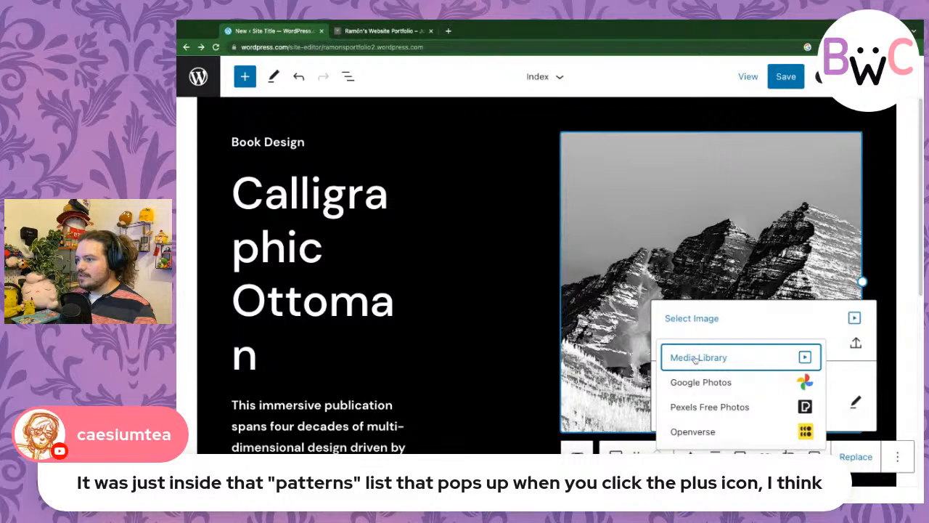
- Open the Pexels free photos source in the media library to replace the mountain image
left_click(696, 359)
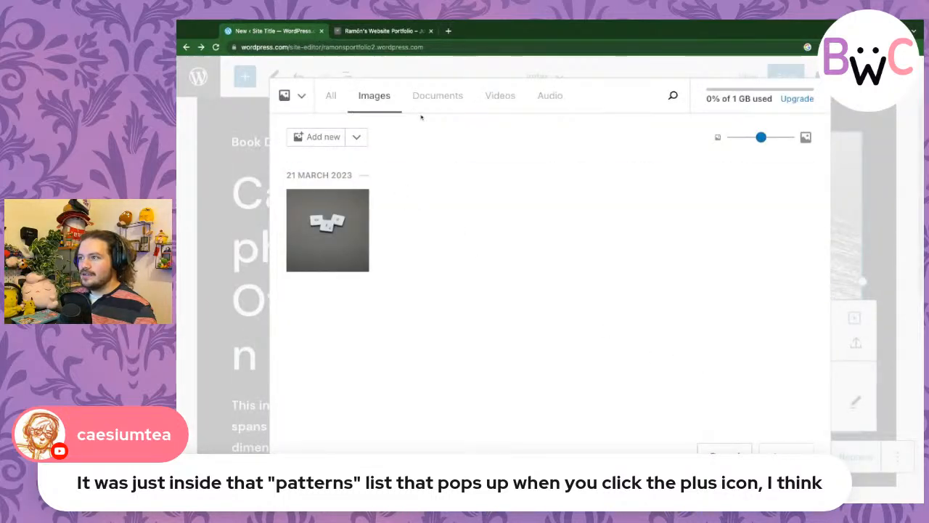
left_click(336, 139)
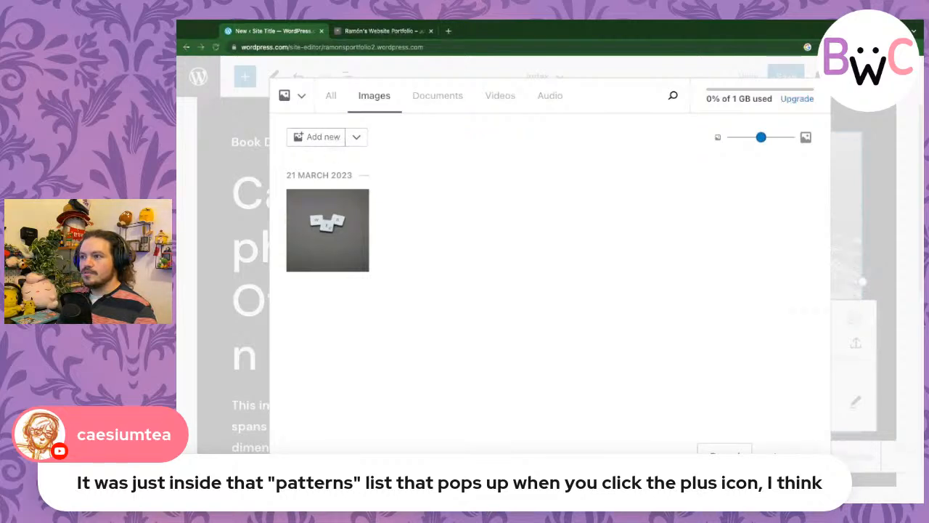
left_click(356, 137)
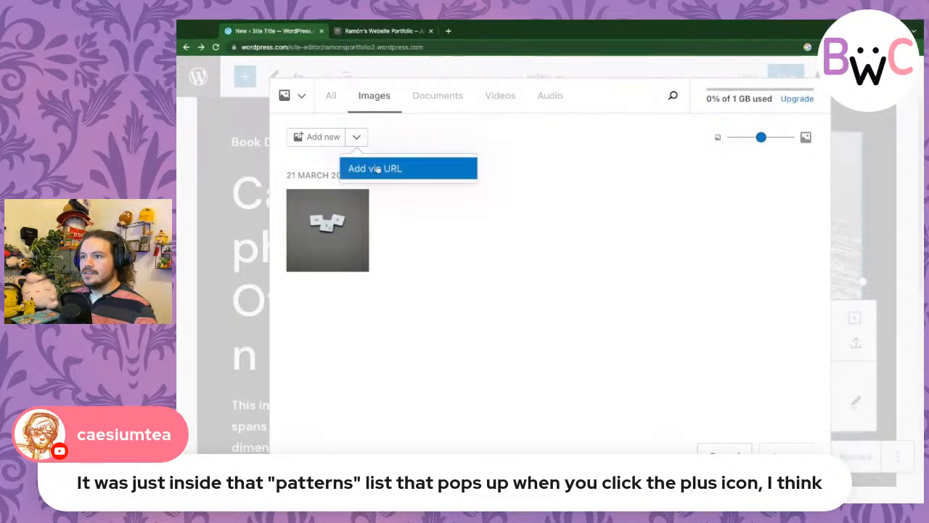
left_click(393, 136)
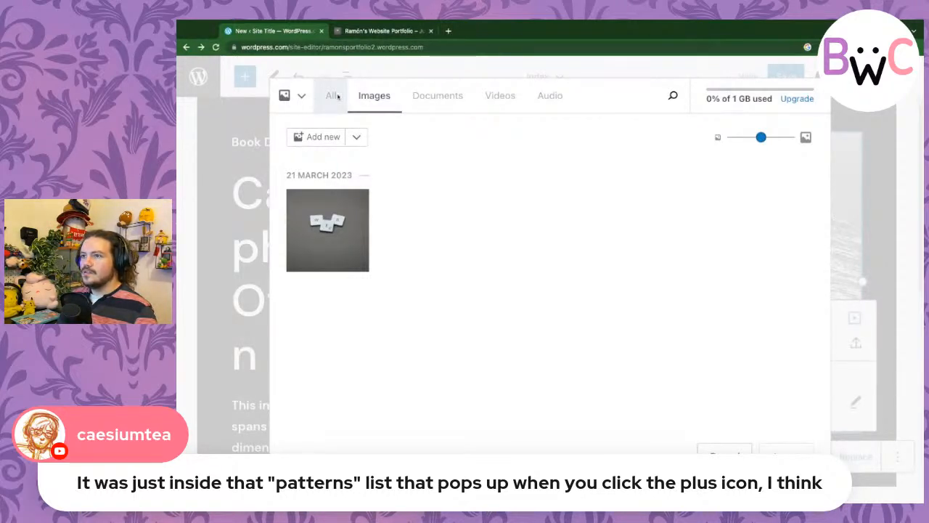
left_click(297, 97)
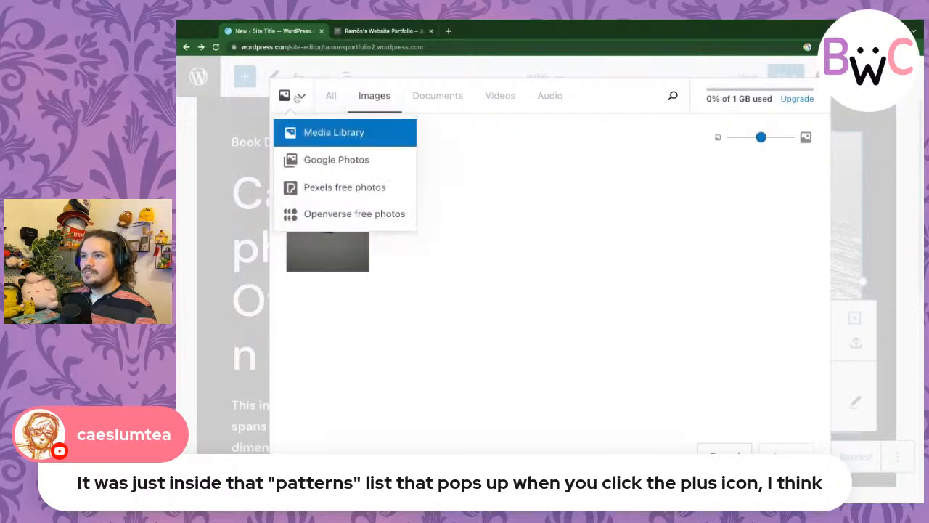
left_click(344, 189)
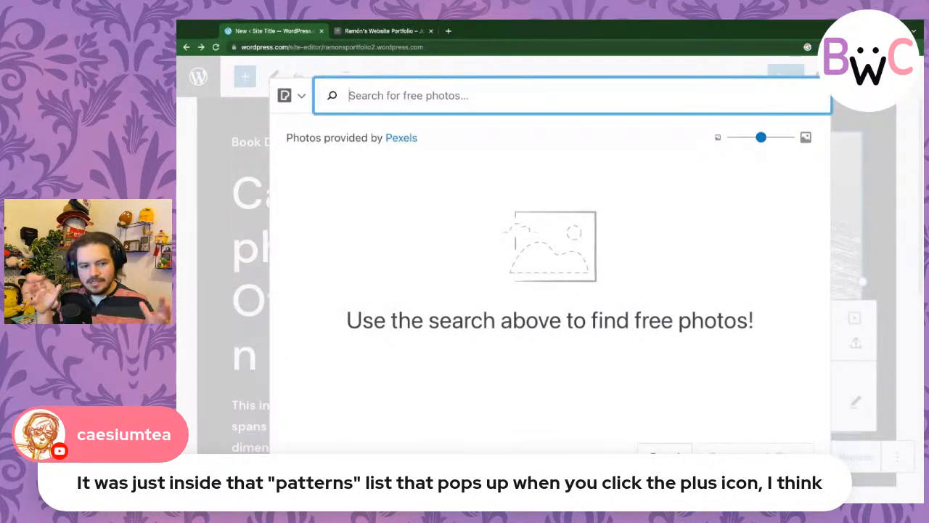
- Search the Pexels free photos for "construction cartoon" and look through the results
type("cons")
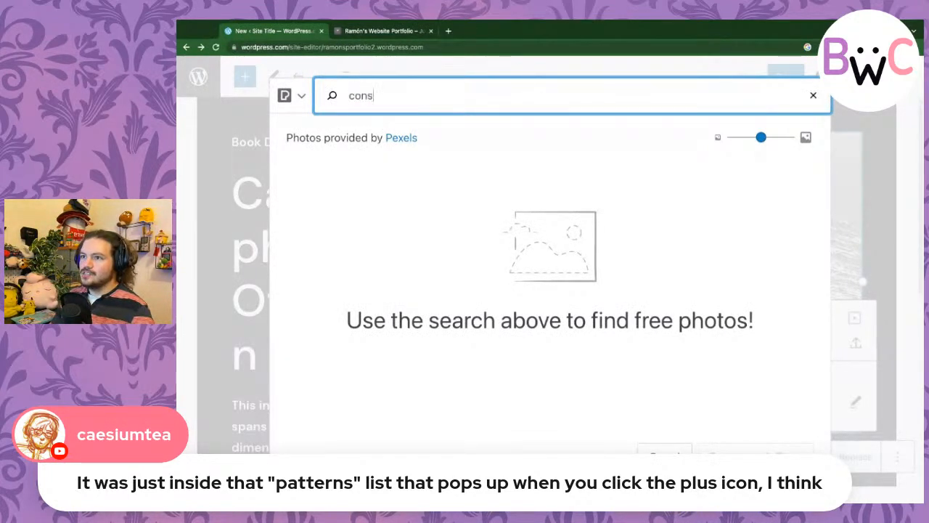
type("truction cartoon")
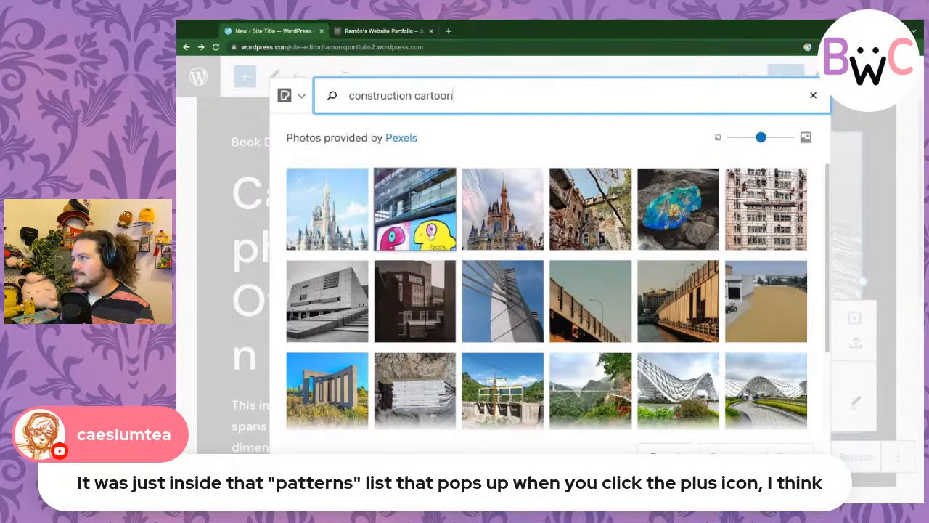
scroll(547, 290, "down", 3)
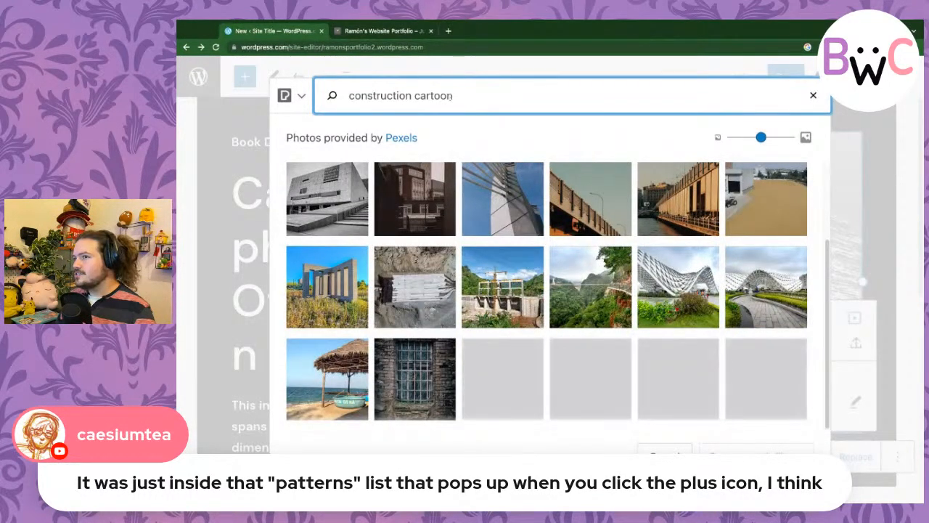
- Search for "construction sign" instead and replace the mountain image with the red triangular roadworks sign photo
key("BackSpace")
key("BackSpace")
key("BackSpace")
key("BackSpace")
key("BackSpace")
key("BackSpace")
key("BackSpace")
type("sign")
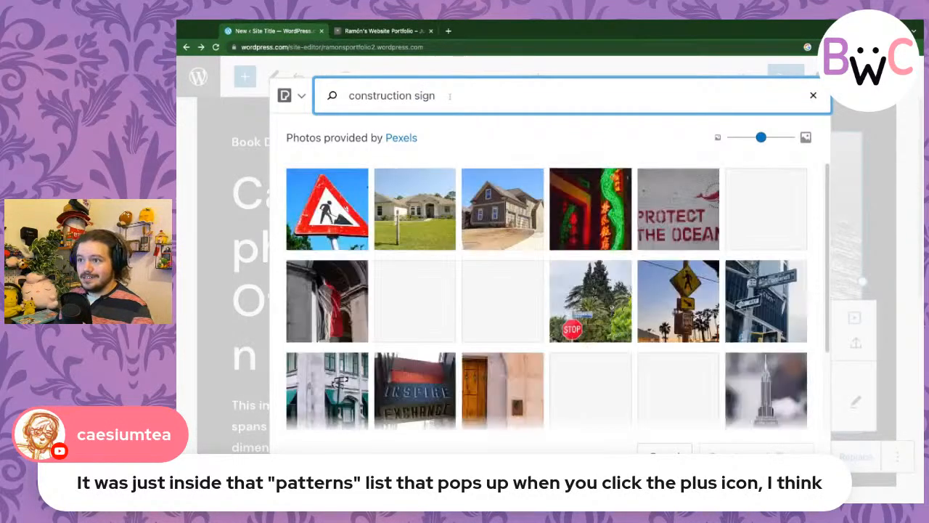
left_click(339, 216)
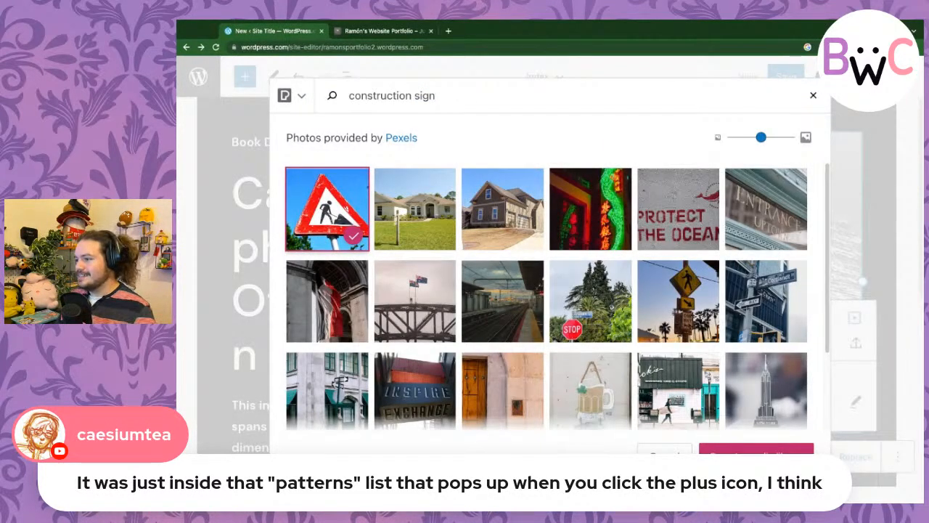
left_click(756, 448)
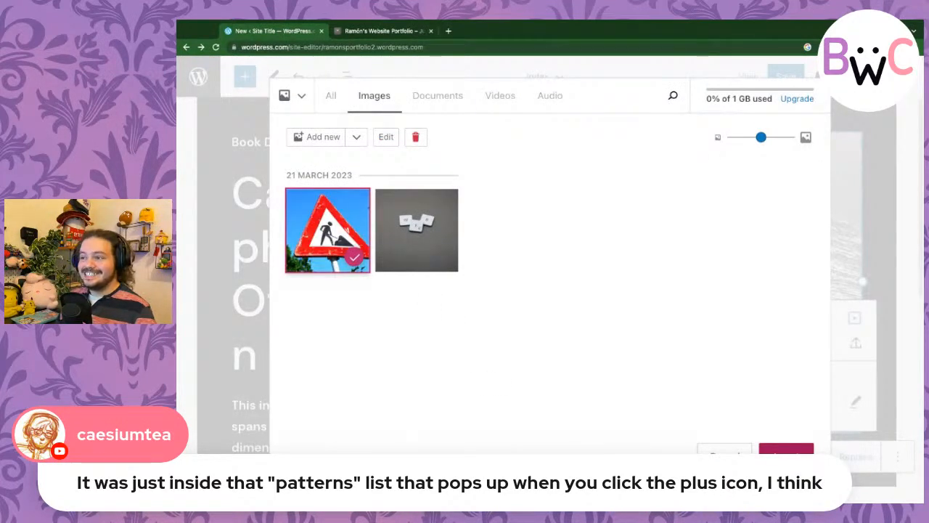
left_click(786, 454)
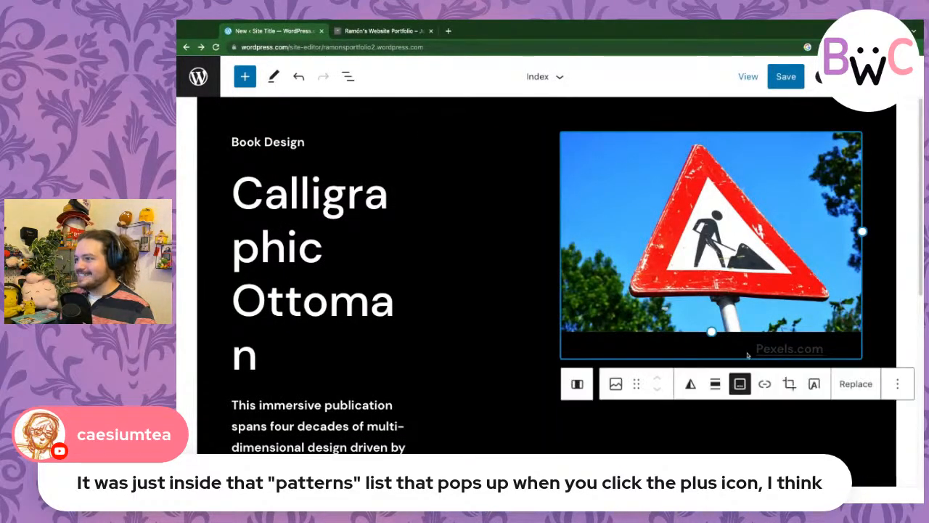
- Examine the caption under the road sign photo, its Pexels.com link and the image block's options
left_click(656, 351)
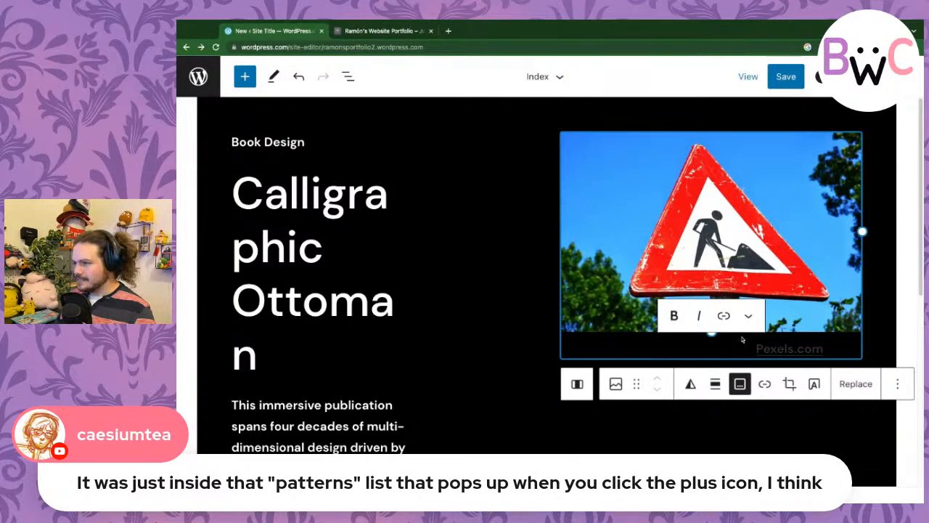
left_click(798, 351)
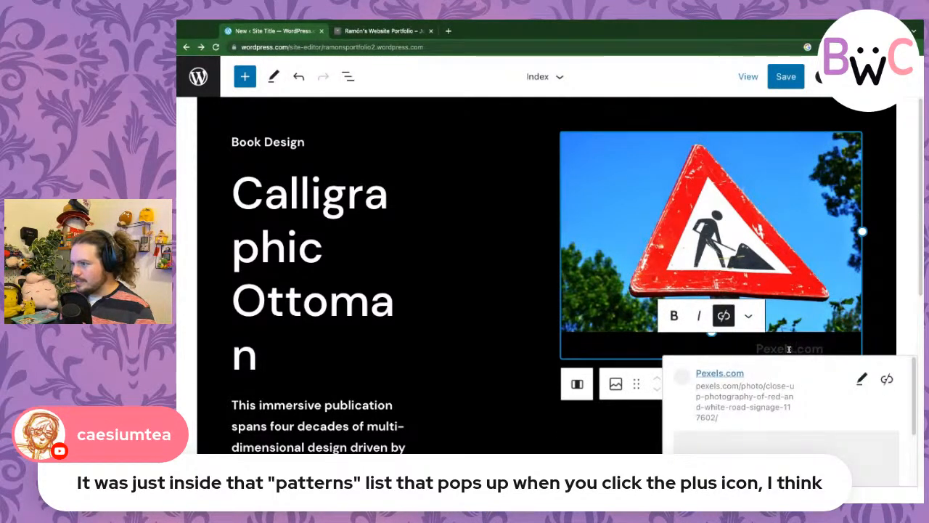
left_click(482, 352)
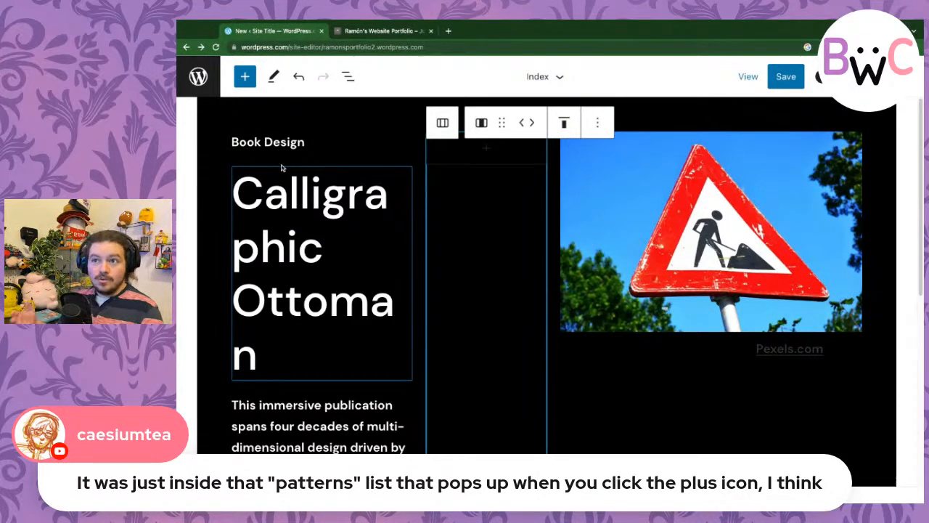
left_click(707, 354)
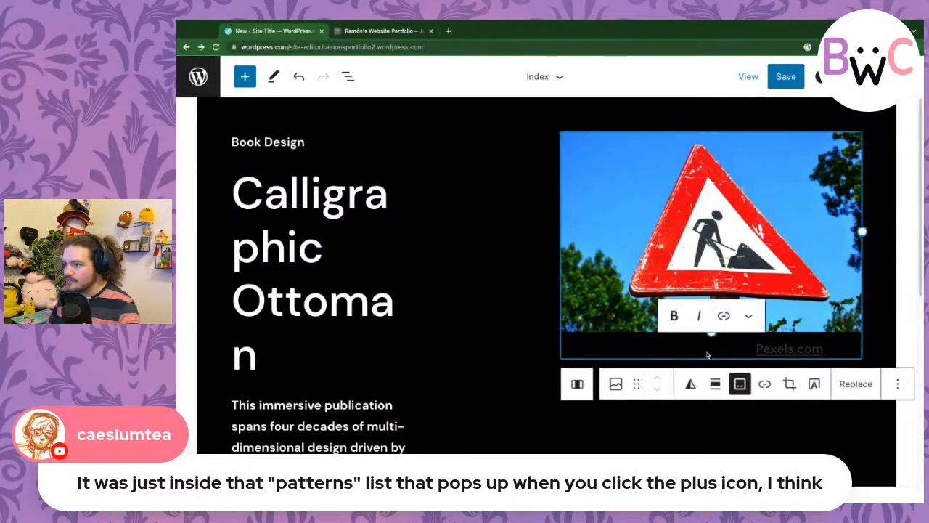
left_click(818, 346)
left_click(823, 348)
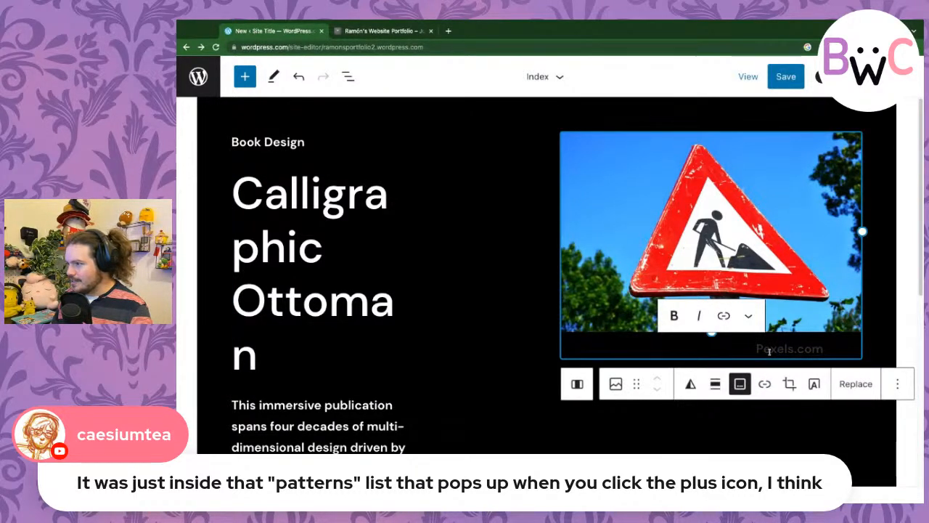
triple_click(819, 350)
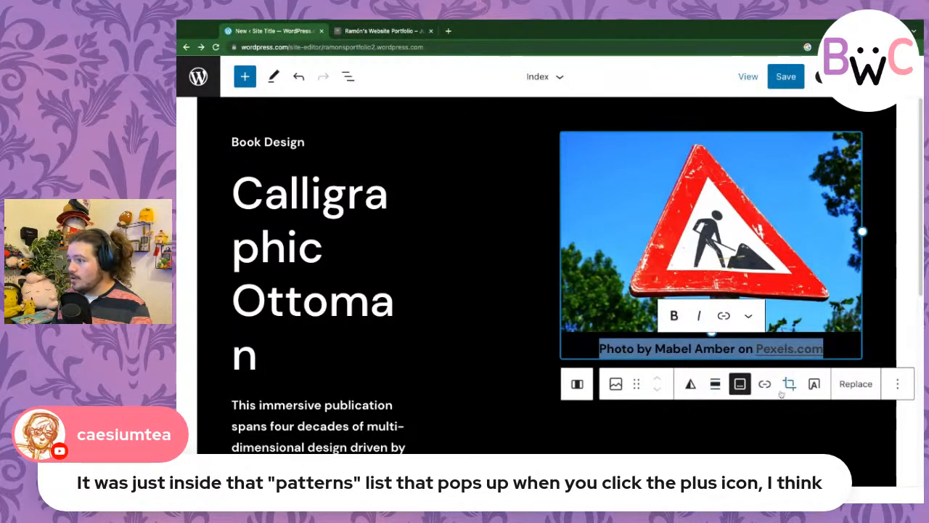
left_click(898, 385)
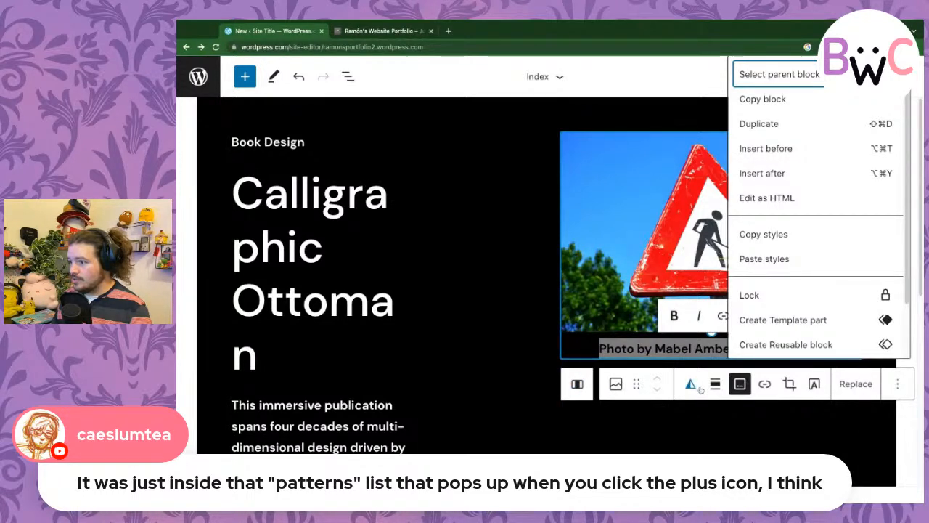
left_click(632, 347)
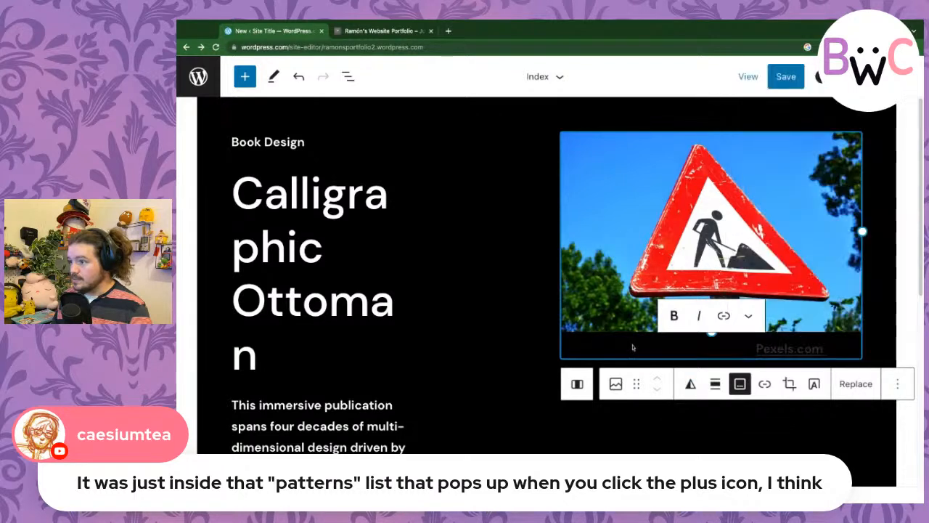
- Highlight the road sign photo's whole caption with the white text colour FFFFFF
triple_click(641, 350)
left_click(746, 317)
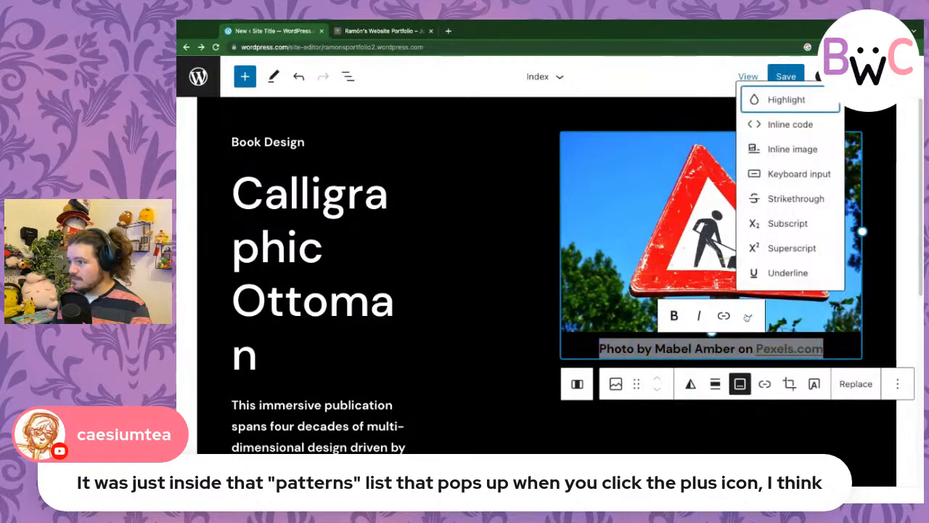
left_click(782, 100)
left_click(675, 461)
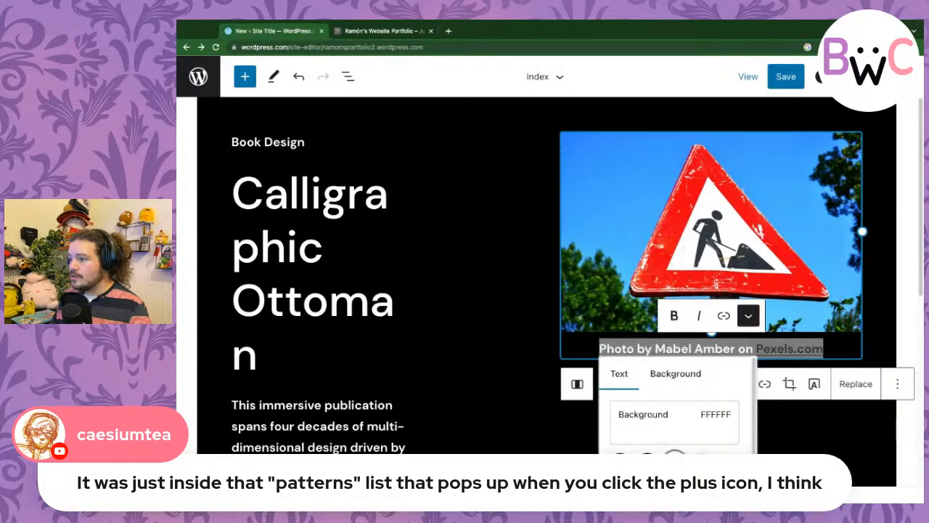
left_click(544, 353)
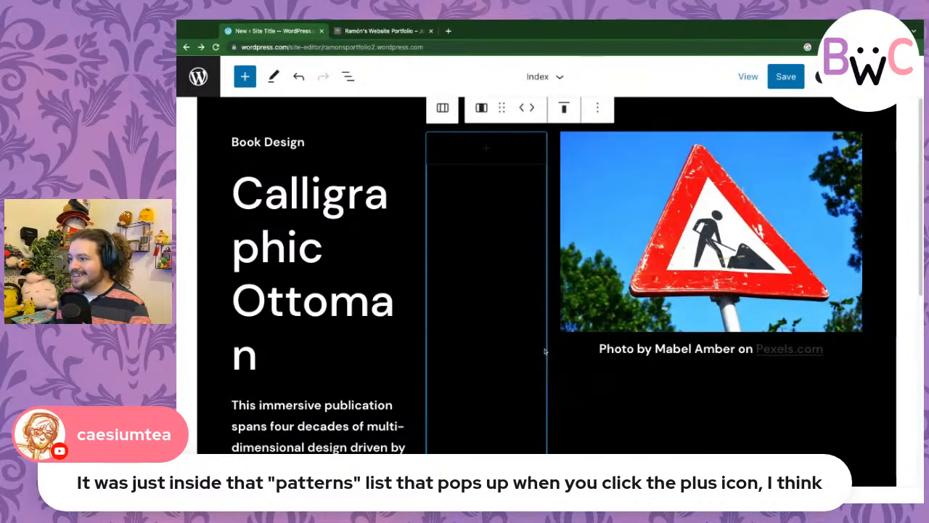
- Set the text colour of the caption's Pexels.com link to white (FFFFFF) using Highlight
double_click(746, 350)
double_click(789, 352)
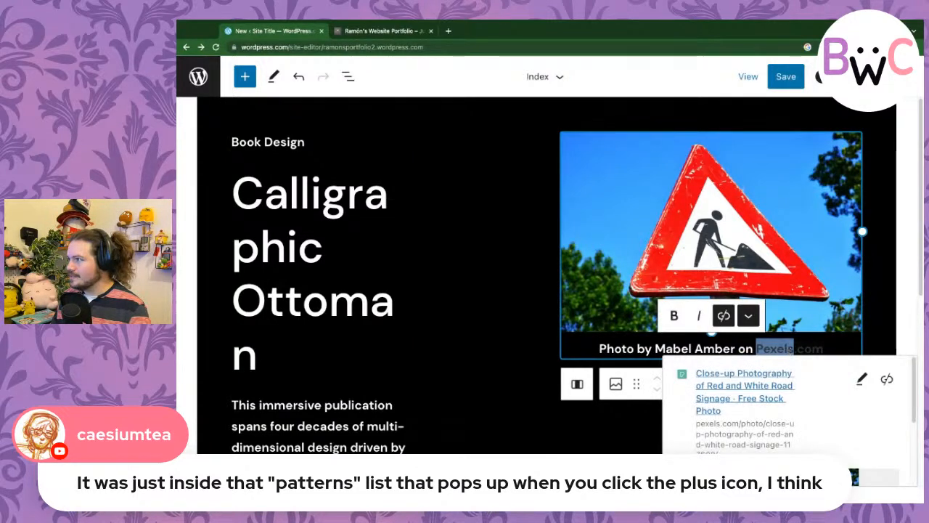
left_click(176, 229)
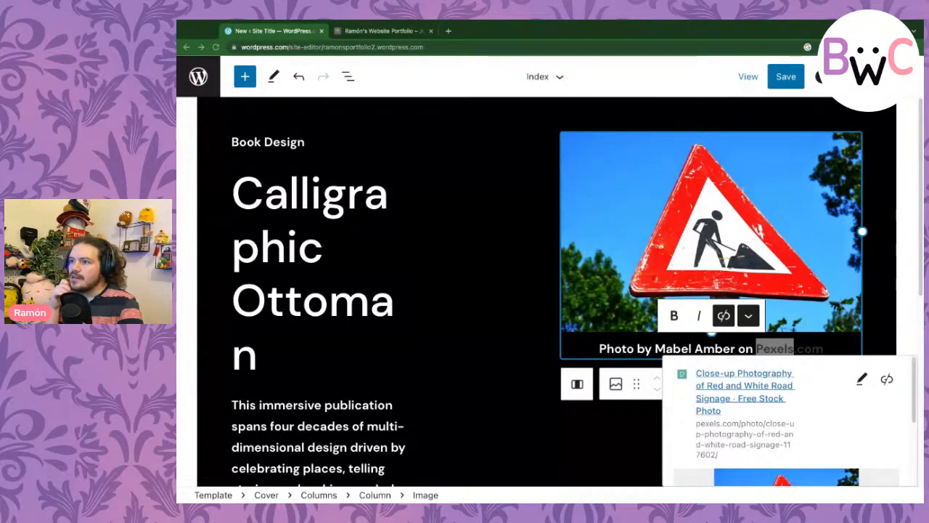
triple_click(781, 348)
left_click(823, 348)
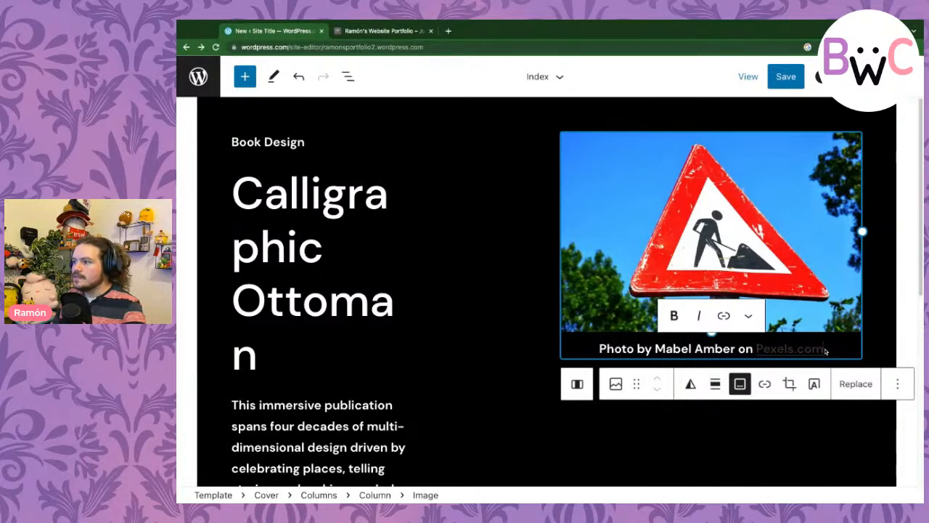
left_click(748, 317)
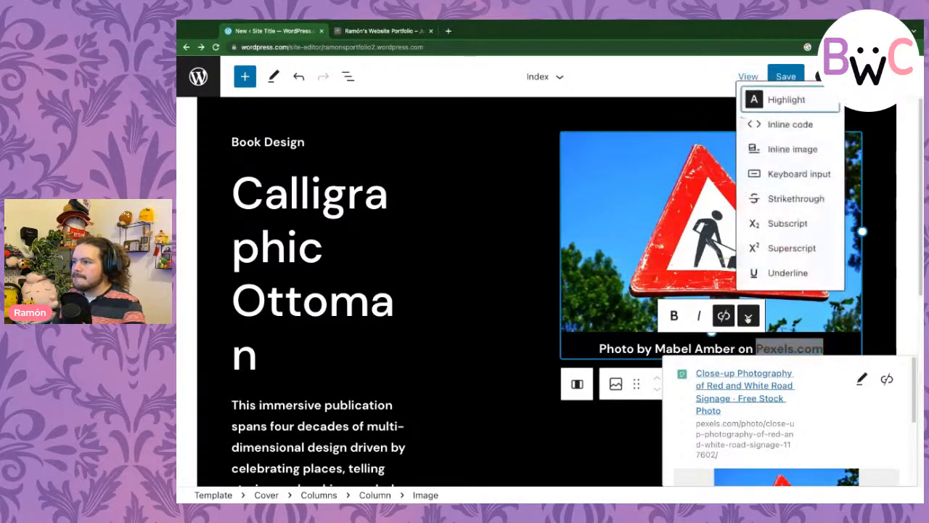
left_click(784, 102)
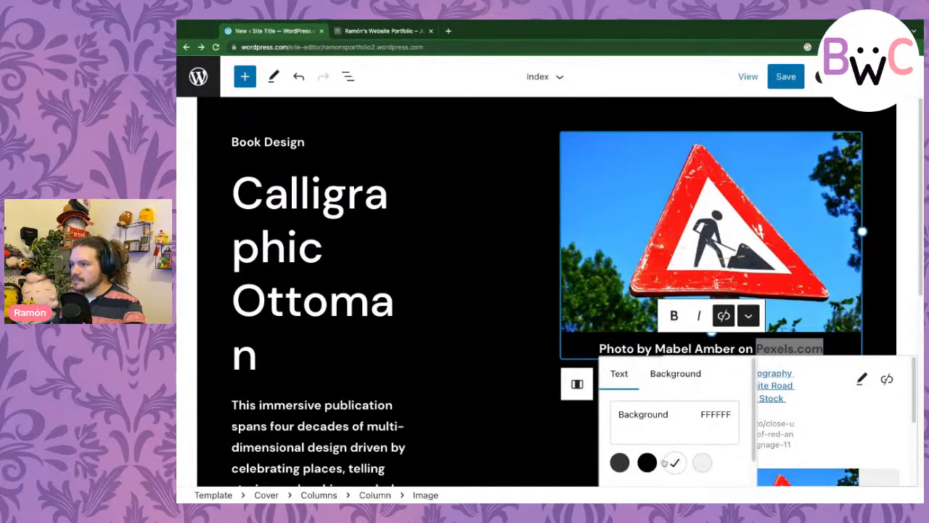
left_click(647, 462)
left_click(675, 463)
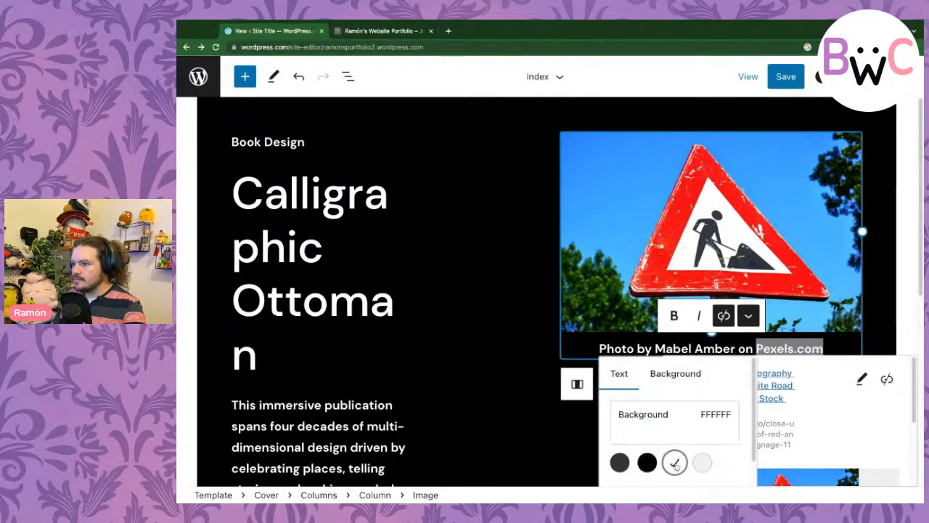
left_click(880, 315)
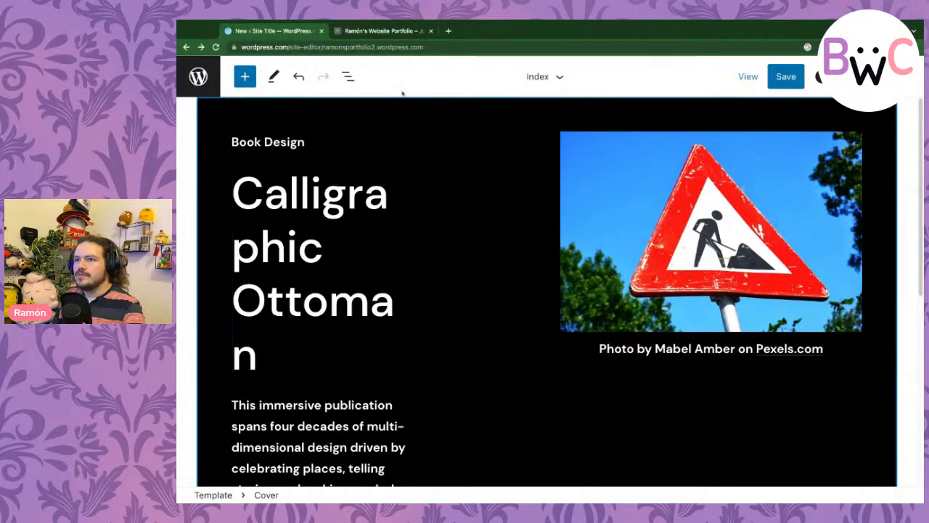
- View the Index template's markup in the code editor and return to the visual editor
left_click(905, 77)
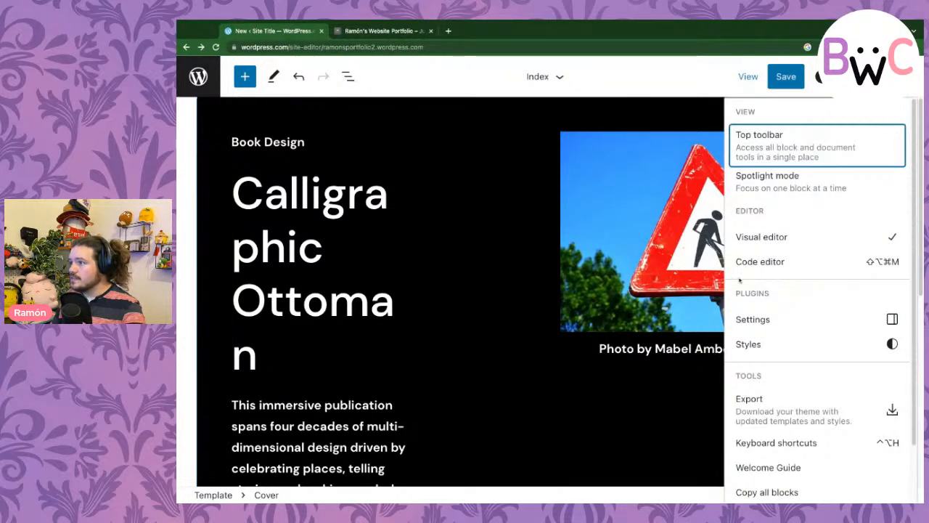
left_click(778, 260)
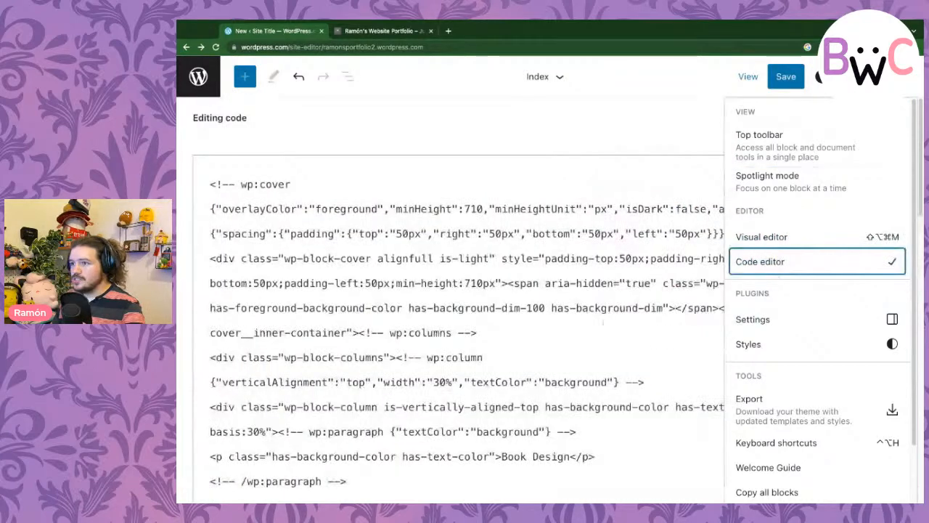
left_click(691, 245)
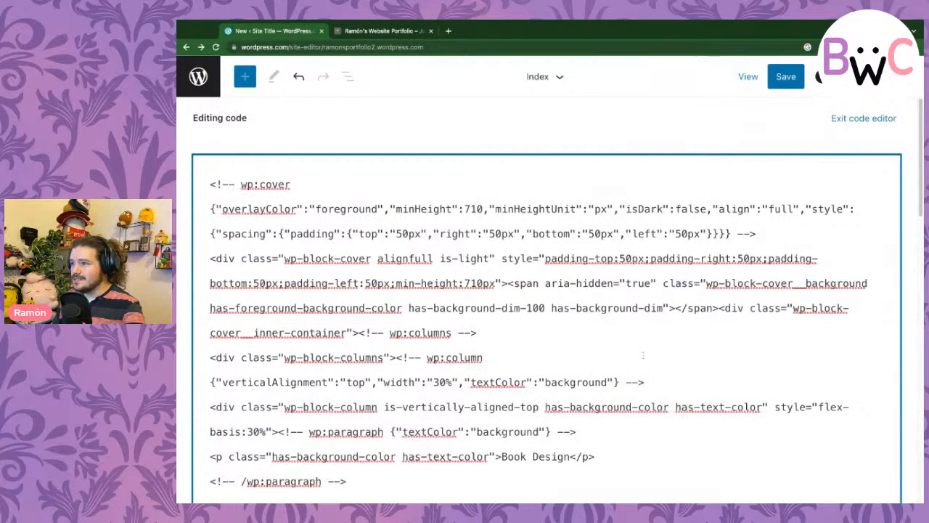
left_click(905, 76)
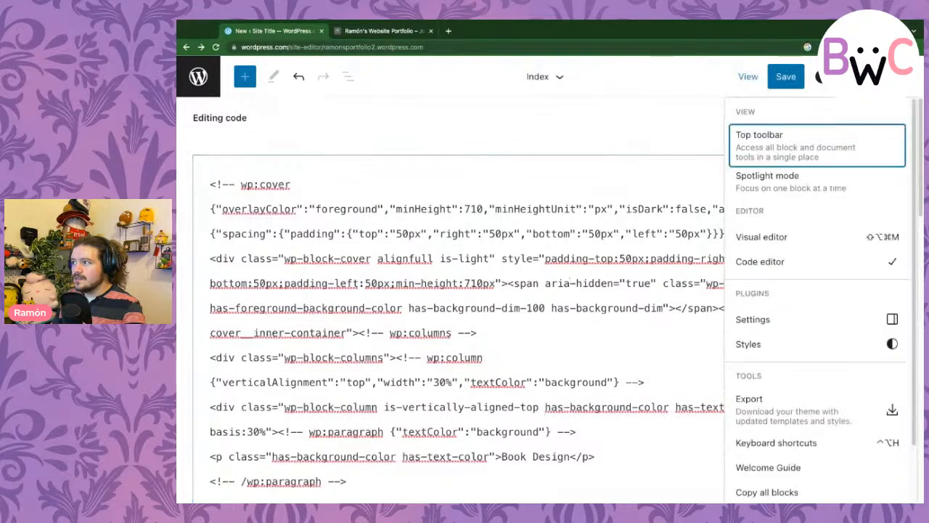
left_click(804, 234)
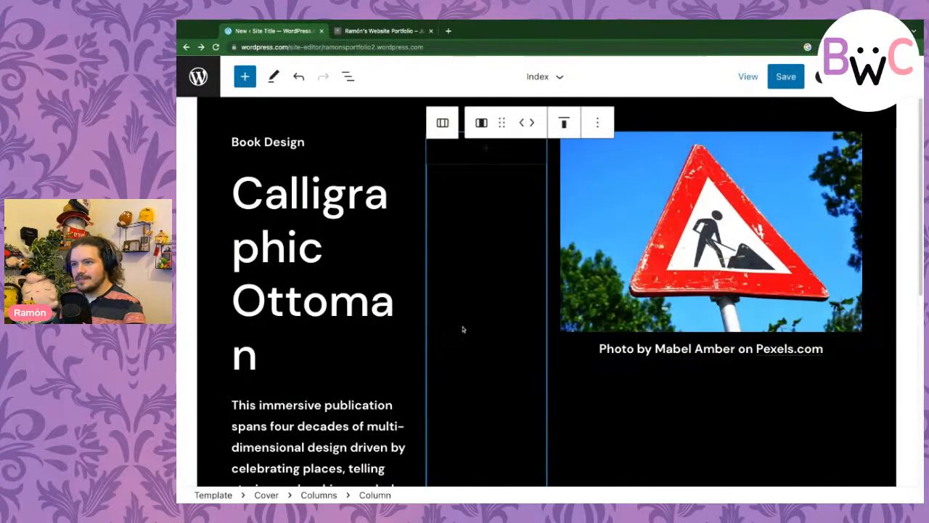
- Replace the cover heading with "My name is", the site owner's first name, and ", and I make bad websites"
double_click(318, 299)
left_click_drag(317, 299, 324, 346)
double_click(321, 355)
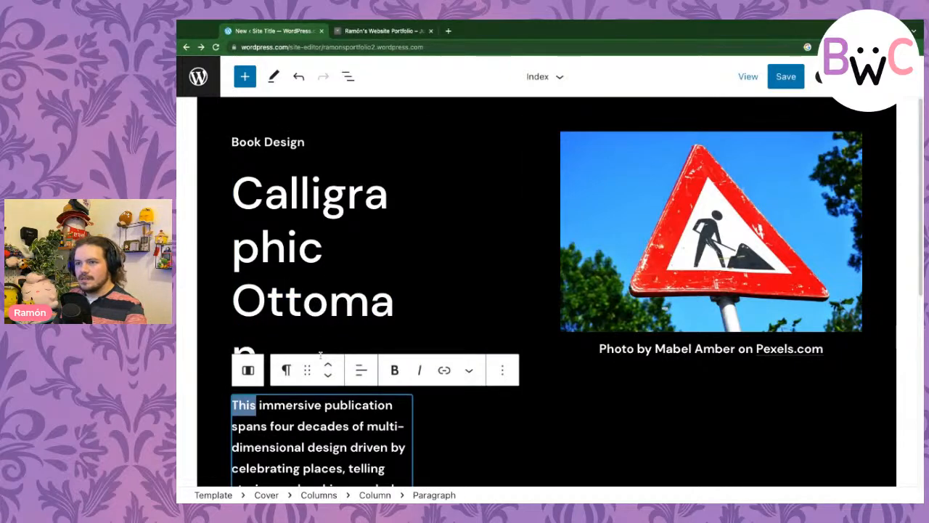
triple_click(320, 355)
type("M")
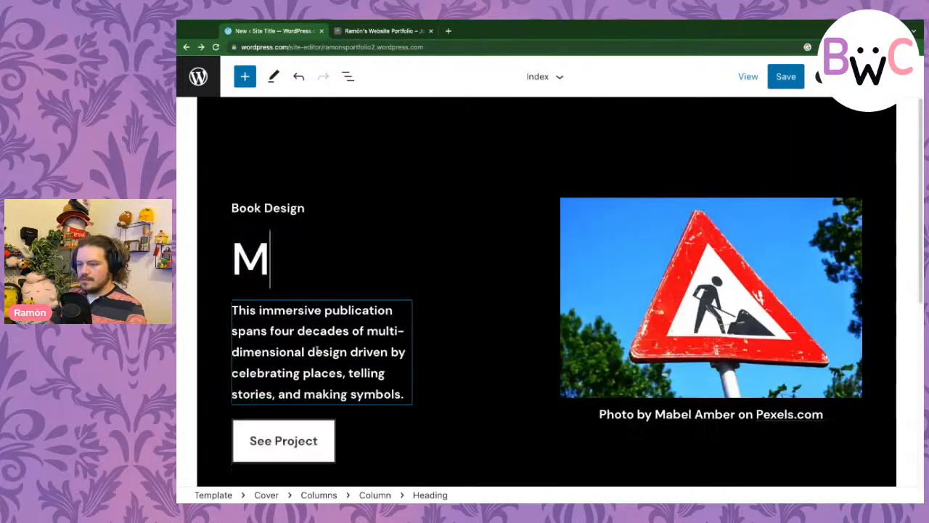
type("y Name Is Ram")
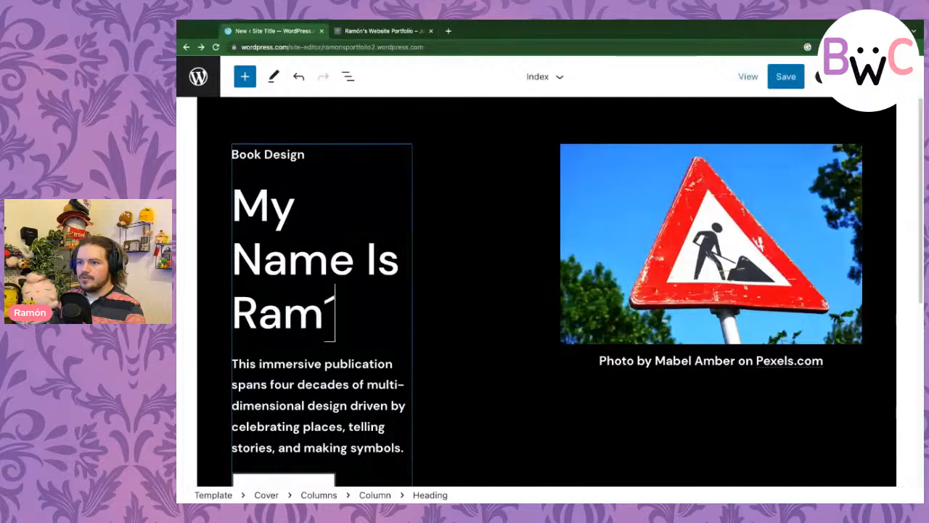
type("ón, And I Ma")
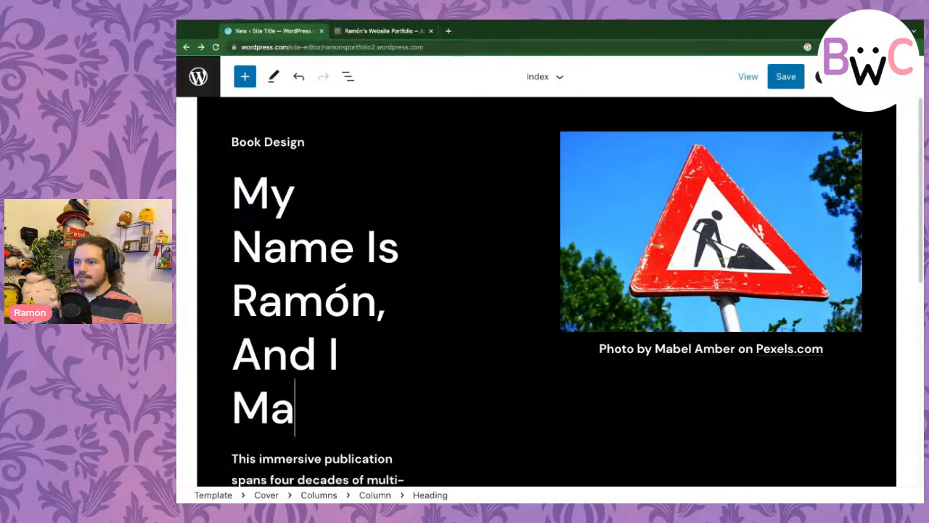
type("ke Bad Websites")
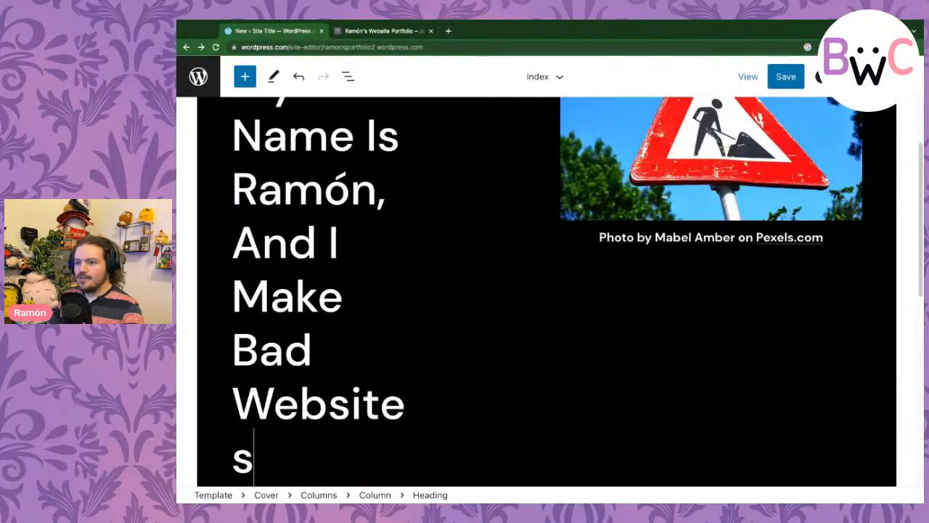
scroll(251, 213, "up", 3)
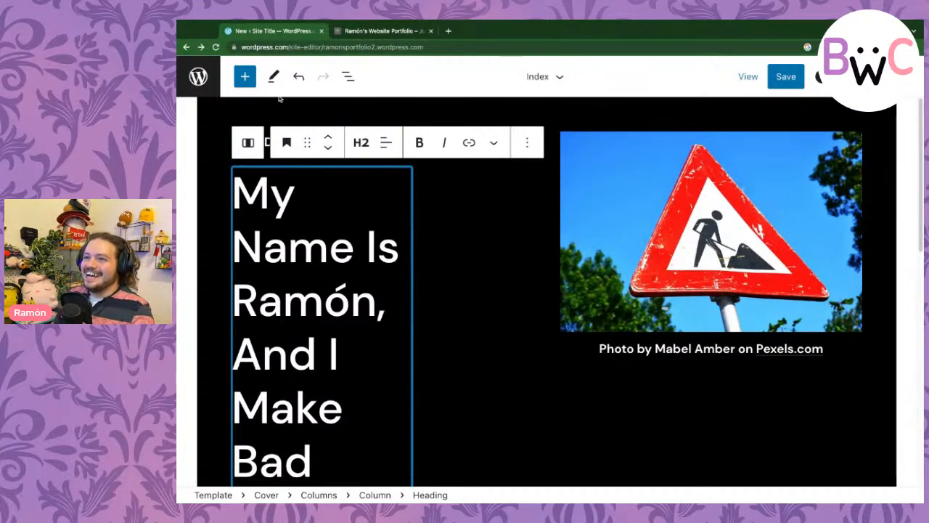
- Replace the "Book Design" line above the heading with the site owner's full name followed by an exclamation mark
triple_click(267, 143)
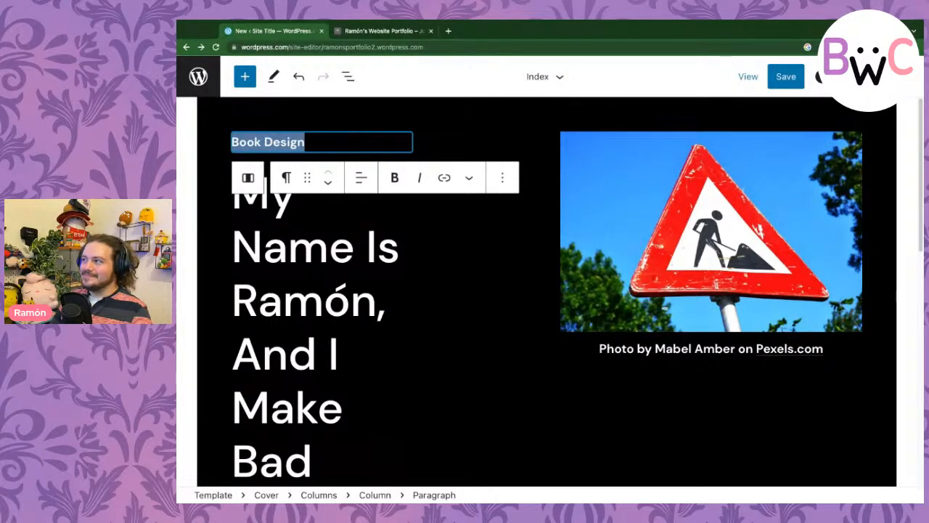
type("Ramón")
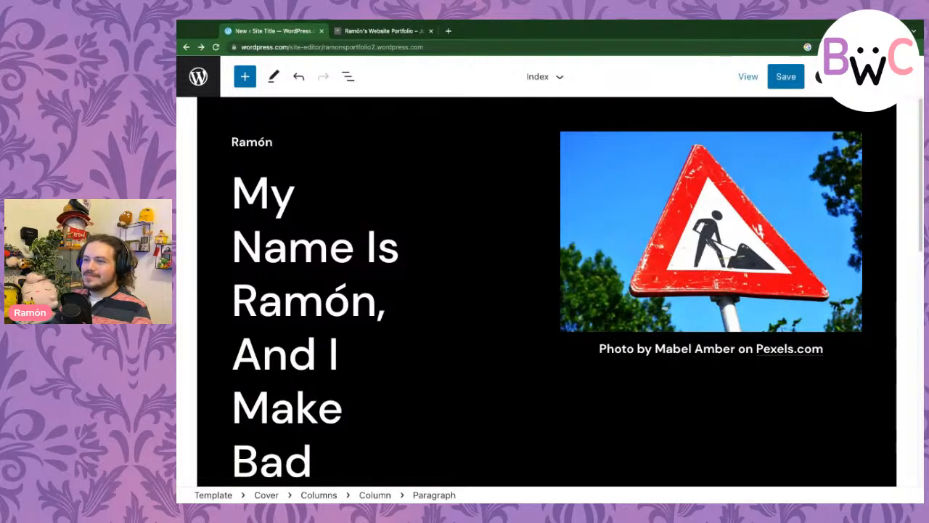
type(" HUidobr")
key("BackSpace")
key("BackSpace")
key("BackSpace")
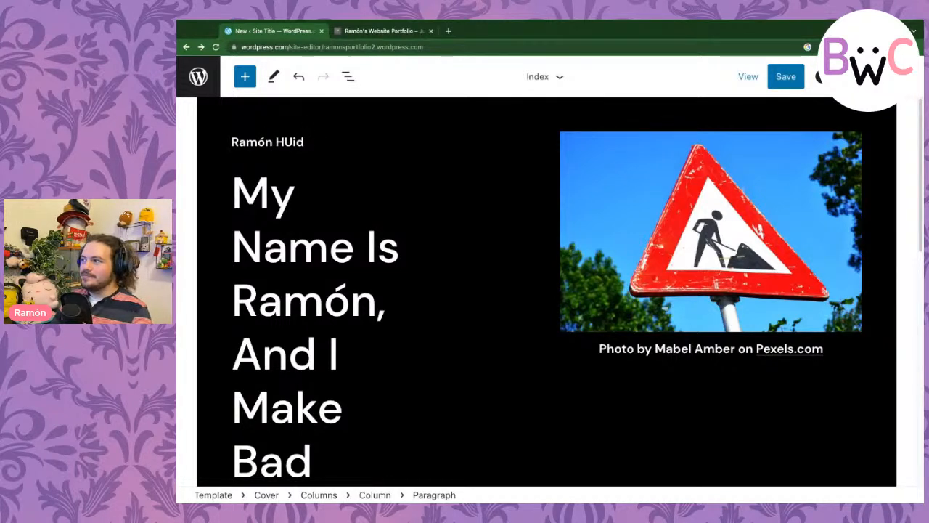
type("idobro")
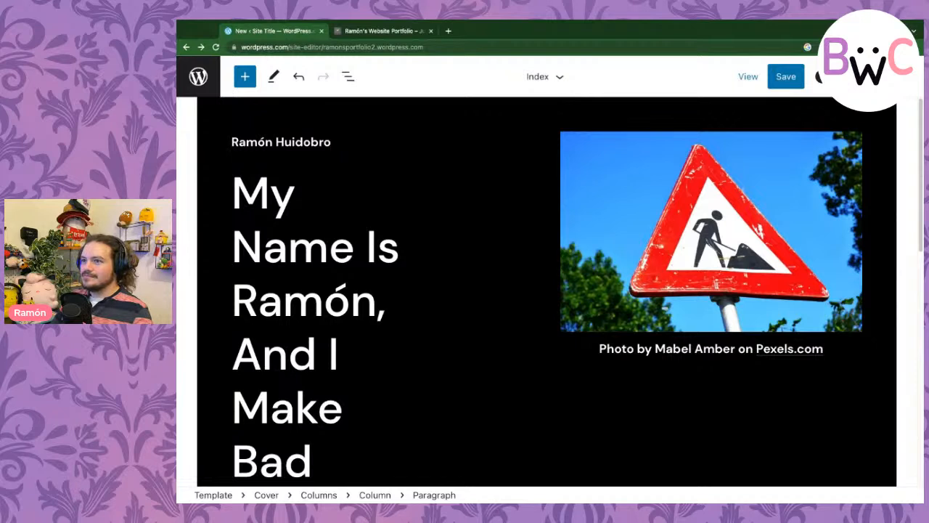
type("!")
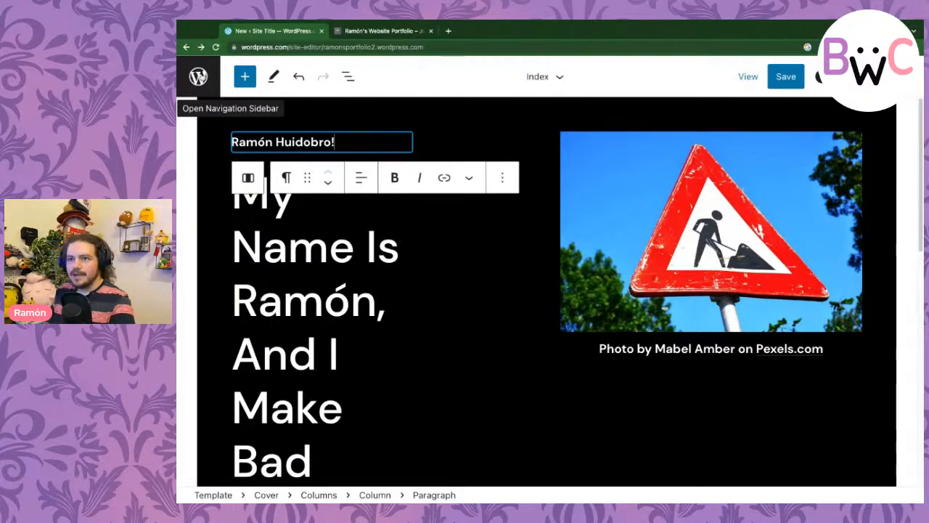
- Leave the Index template for the Design overview and save all pending template, header and global style changes
left_click(207, 78)
left_click(400, 150)
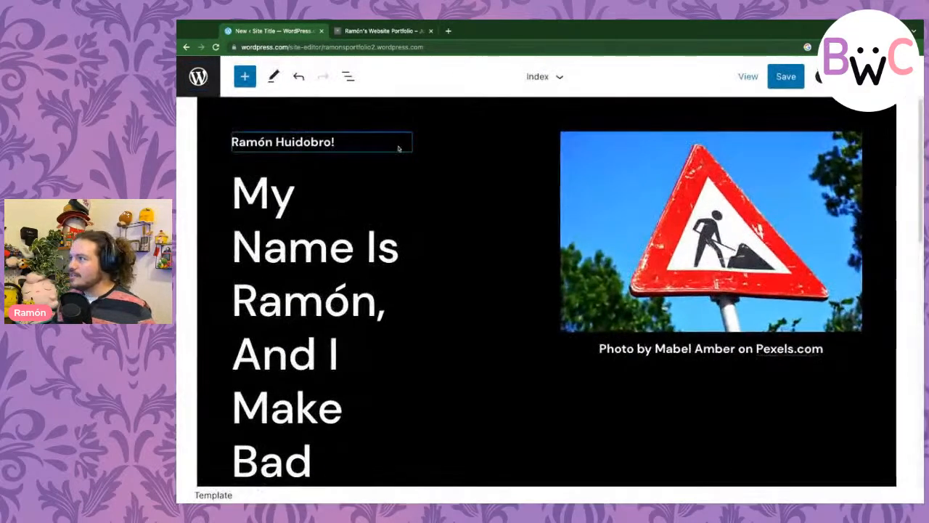
left_click(198, 76)
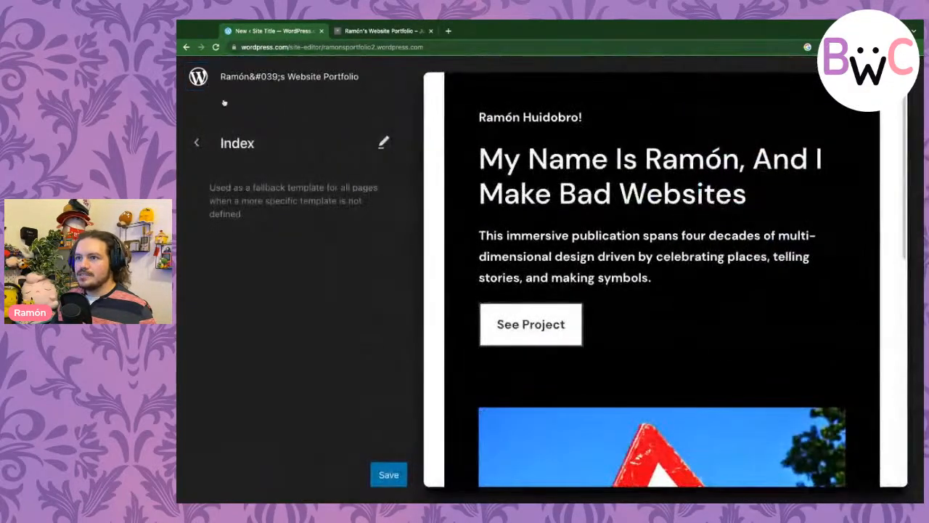
left_click(197, 142)
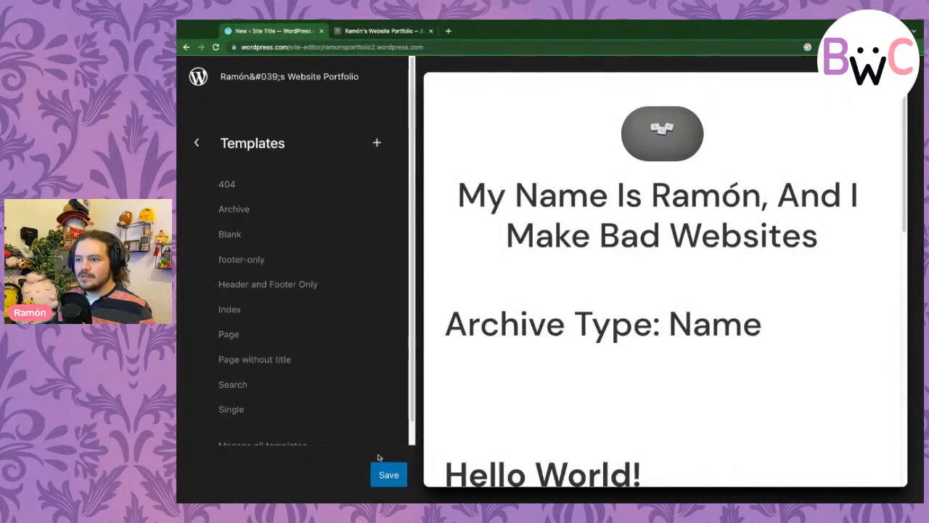
left_click(195, 140)
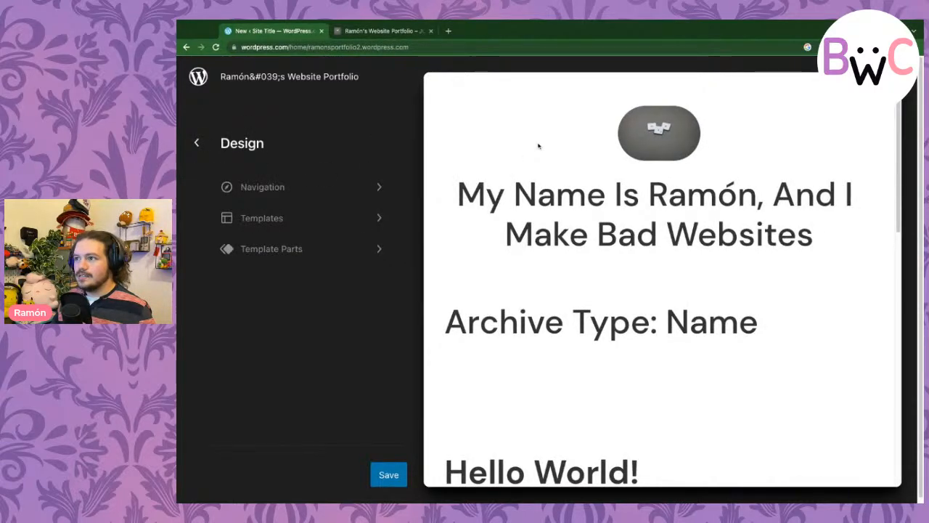
left_click(399, 475)
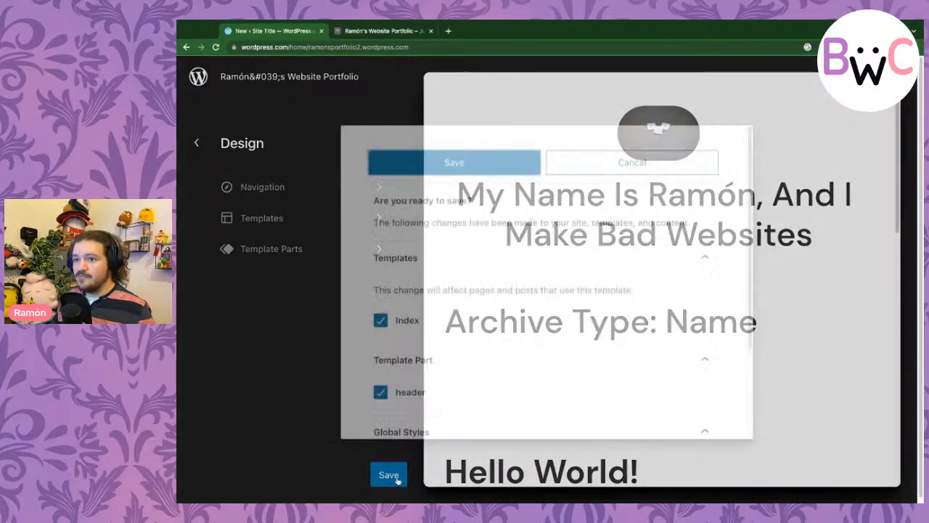
left_click(479, 159)
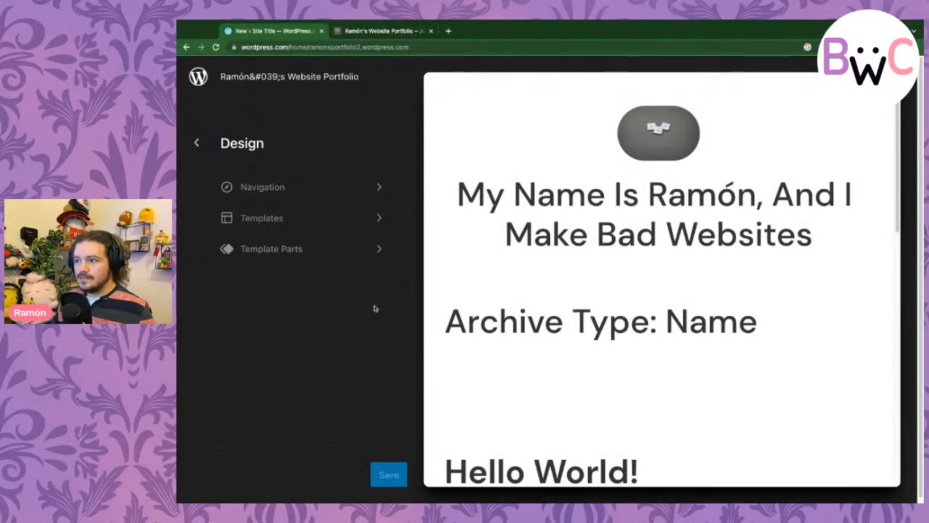
- Exit the site editor and skip the launch checklist to reach the site's dashboard
left_click(196, 143)
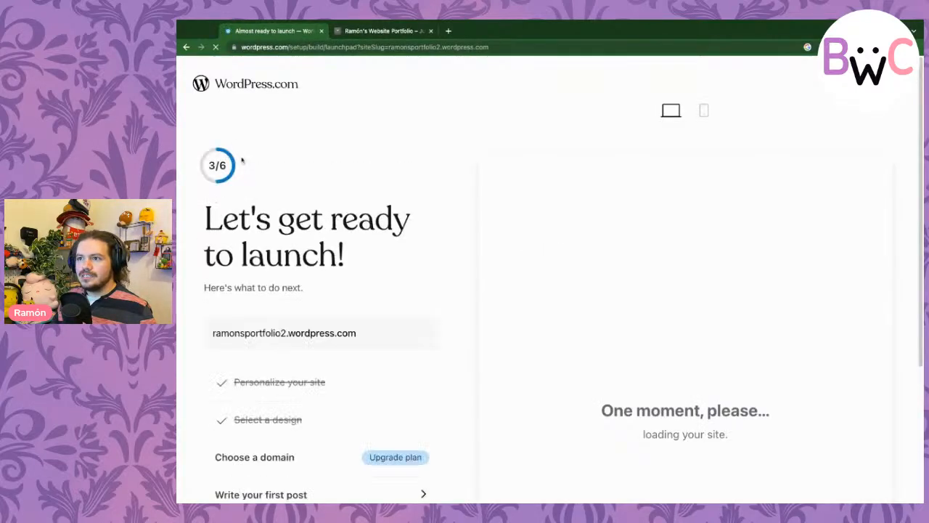
scroll(261, 436, "down", 3)
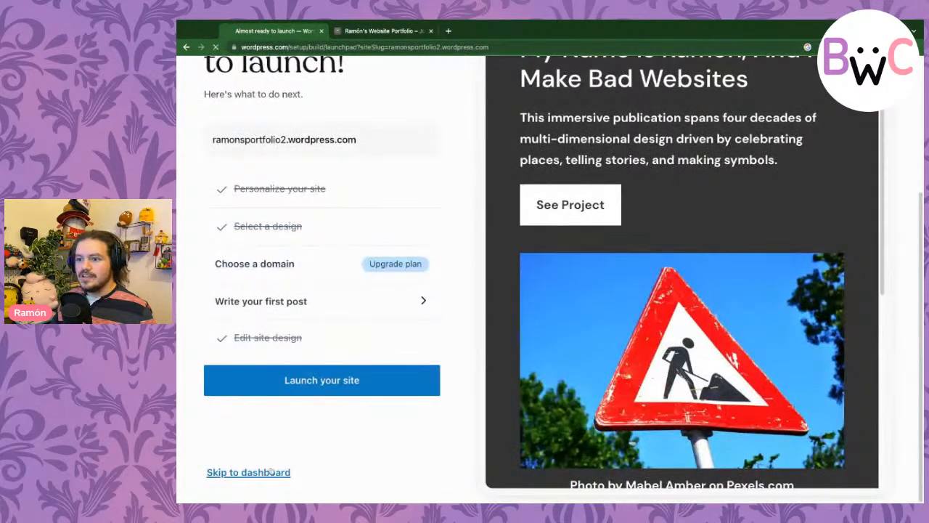
left_click(270, 471)
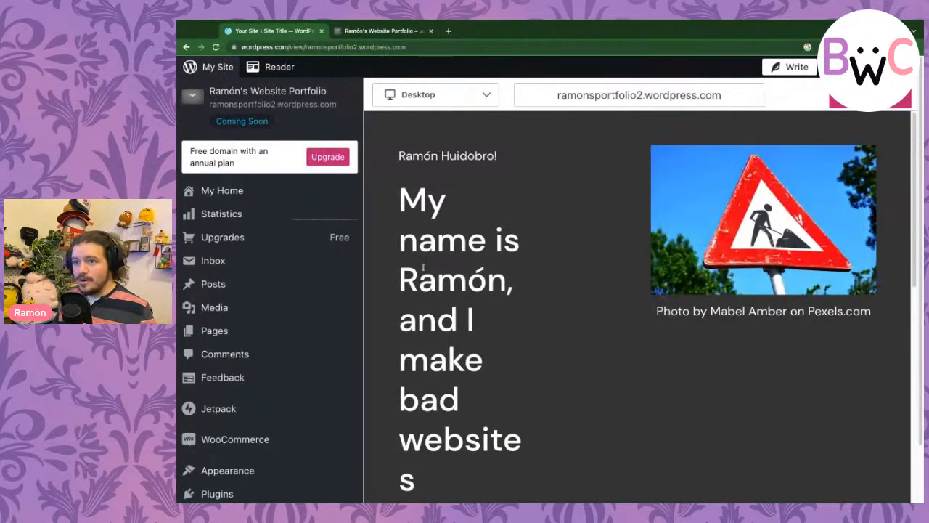
- Go to the site's list of pages and open the Homepage's Index template for editing
mouse_move(209, 333)
left_click(378, 338)
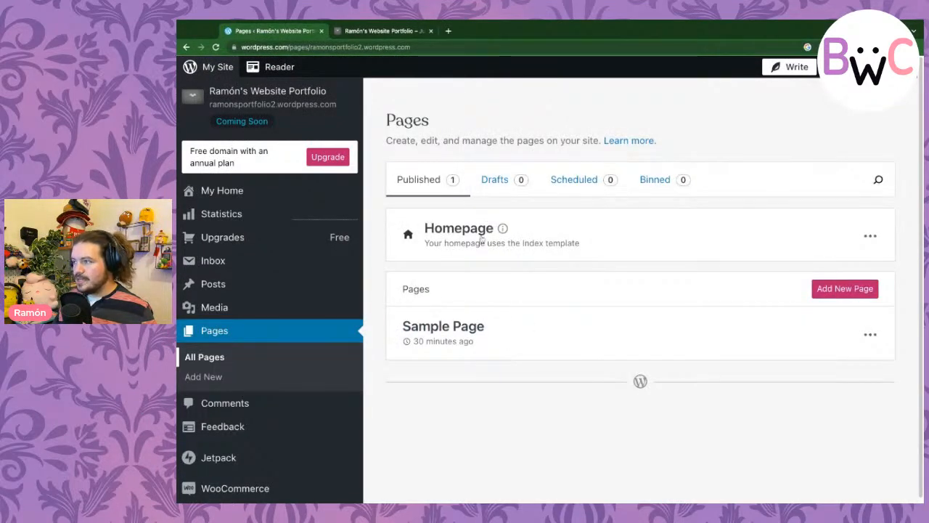
left_click(479, 240)
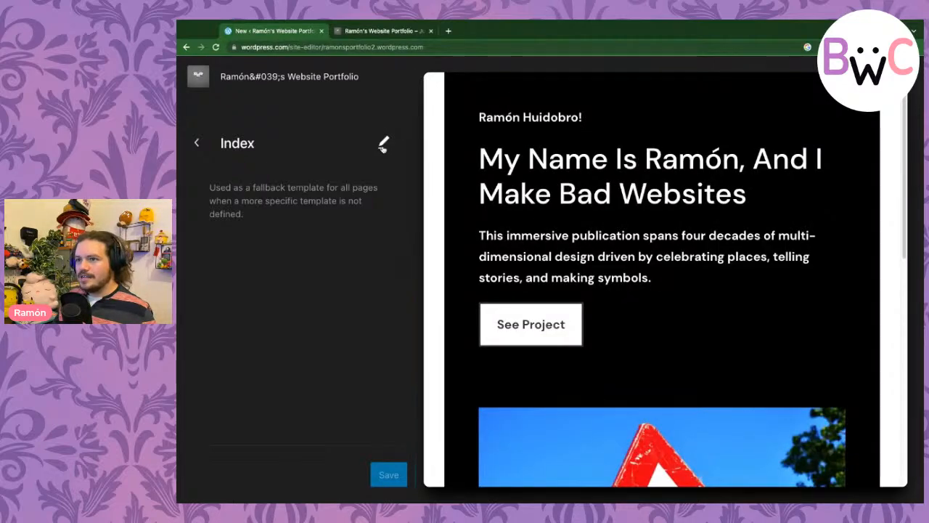
left_click(384, 143)
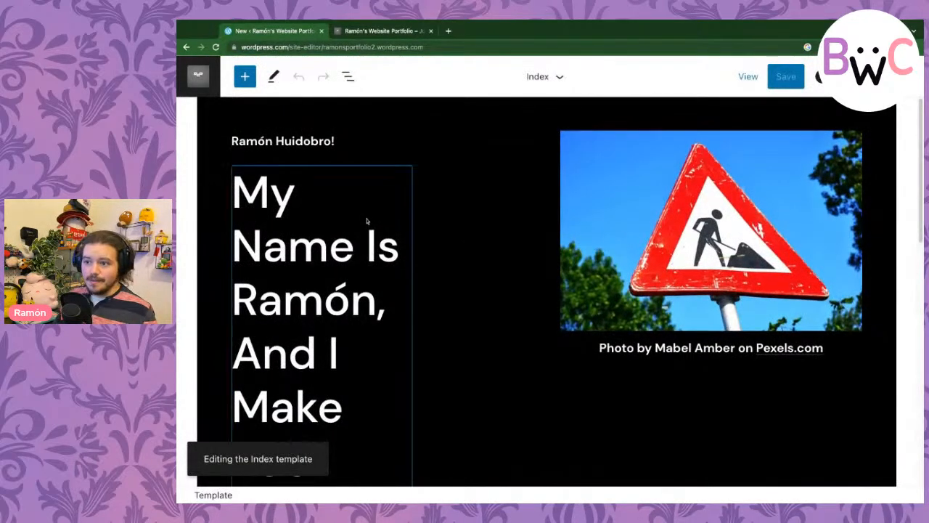
- Replace the "This immersive publication" paragraph above the See Project button with the copied lorem ipsum text
scroll(367, 220, "down", 5)
left_click(289, 324)
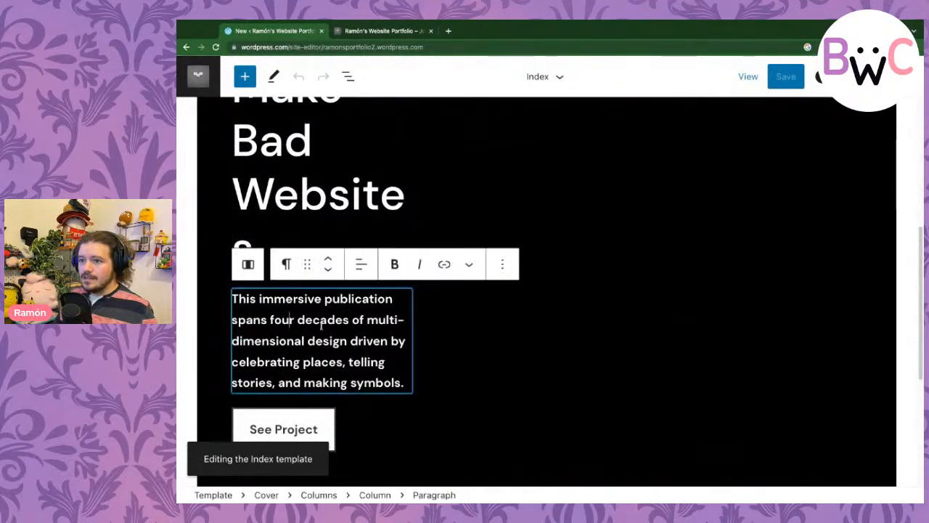
key("ctrl+a")
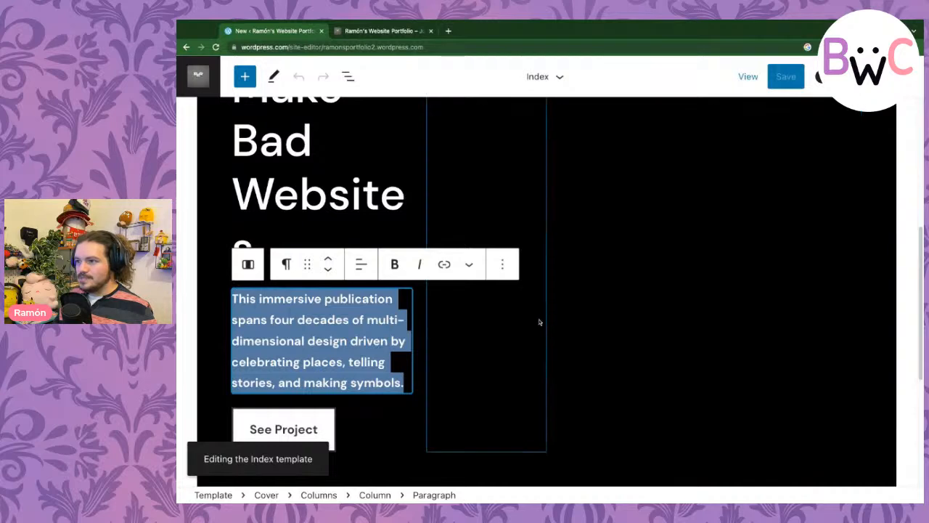
scroll(539, 326, "up", 2)
scroll(539, 331, "up", 2)
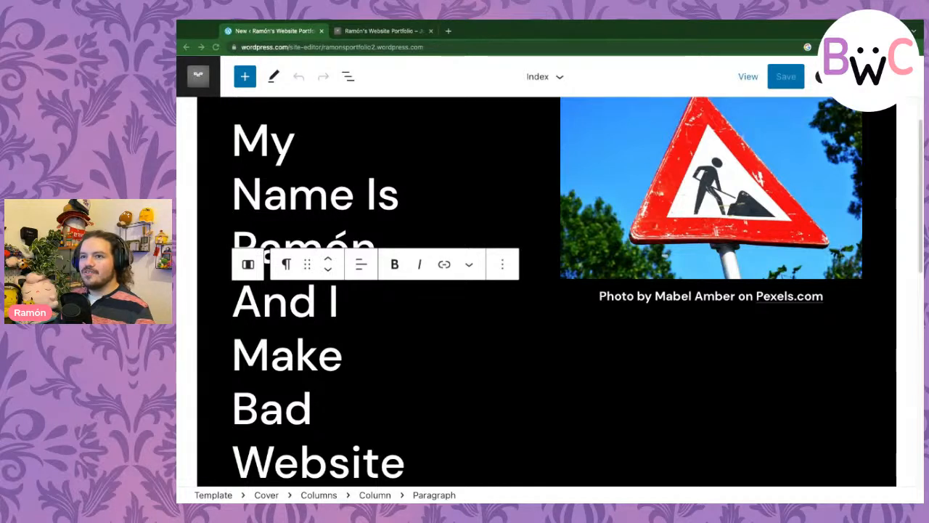
scroll(338, 325, "down", 5)
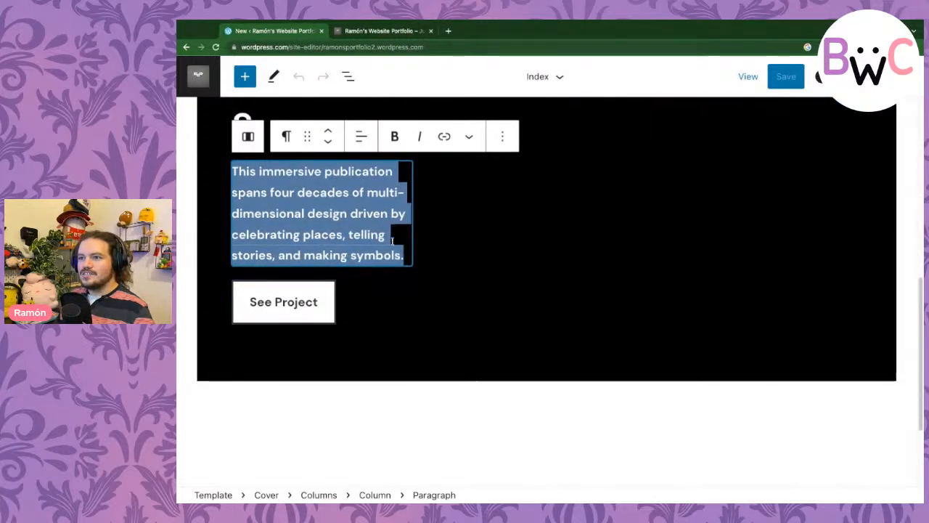
key("ctrl+v")
scroll(315, 337, "down", 4)
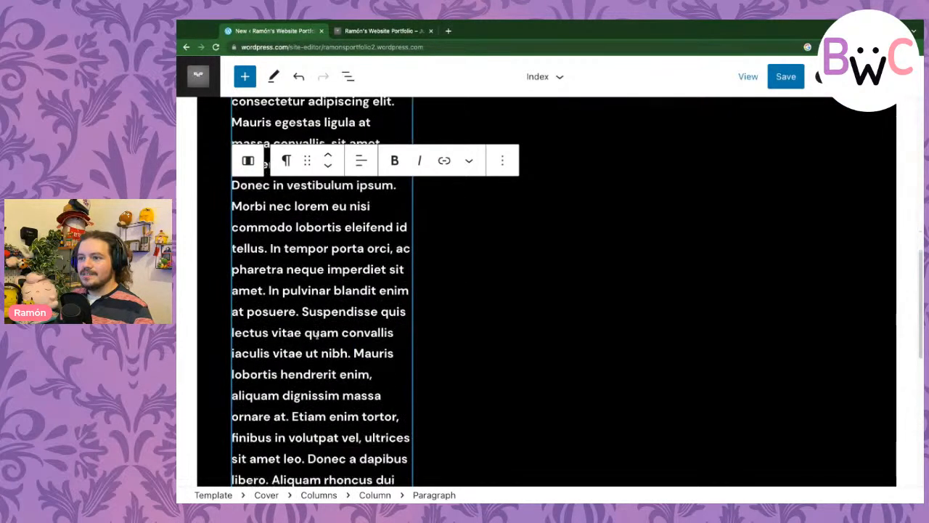
left_click(466, 273)
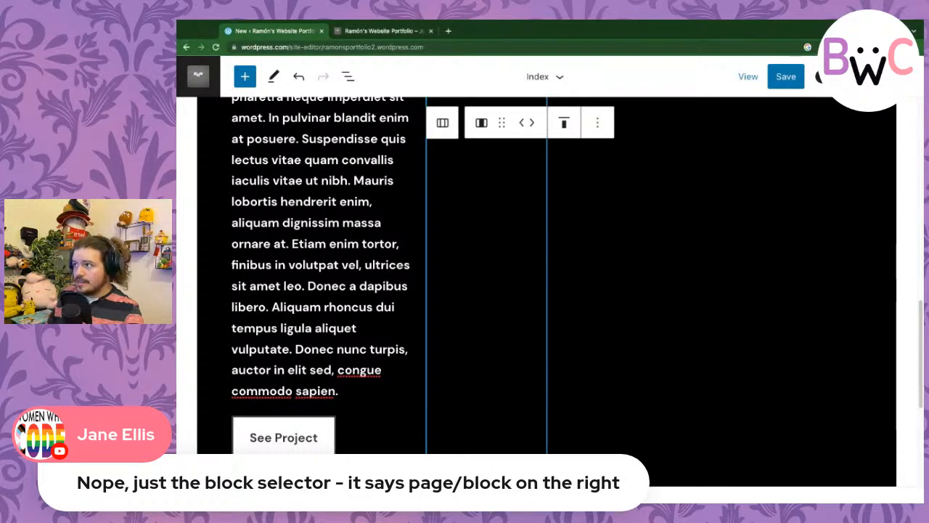
left_click(819, 76)
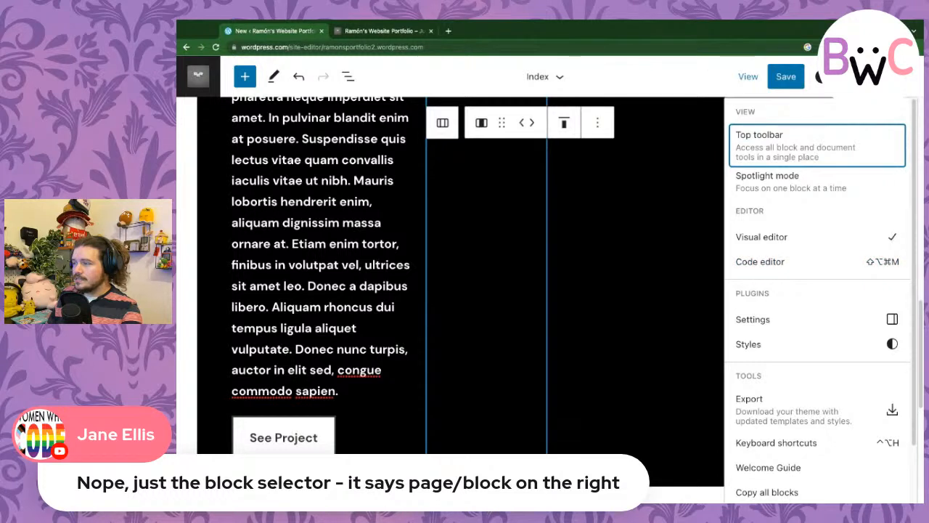
left_click(819, 77)
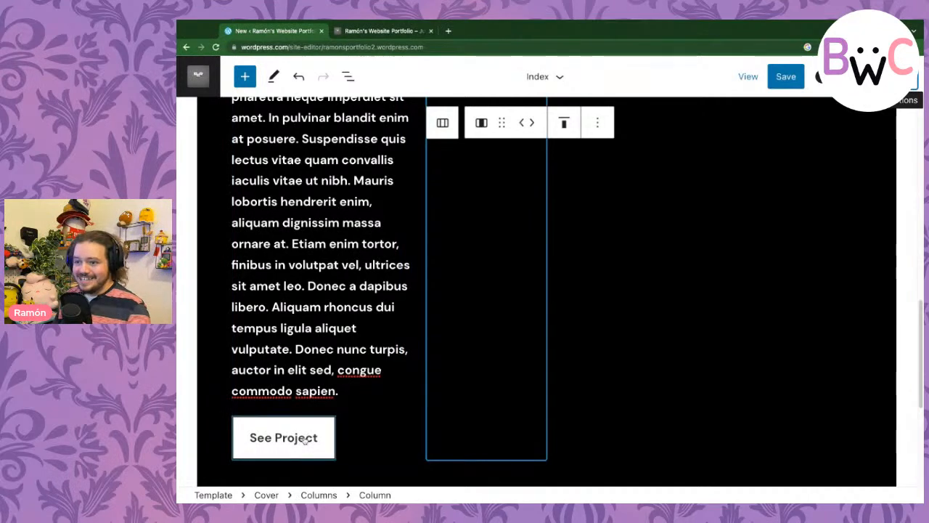
- Change the label of the See Project button below the intro paragraph to "See All Projects"
scroll(291, 437, "down", 3)
left_click(312, 339)
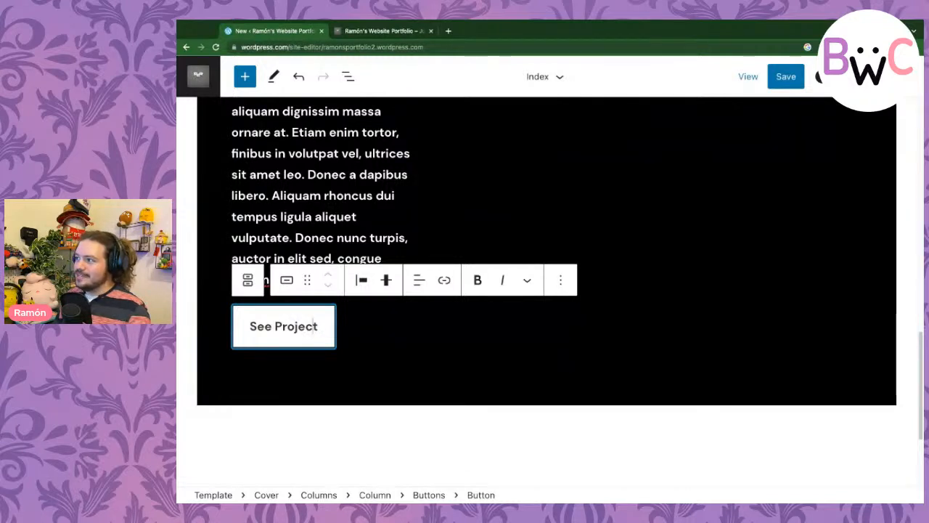
key("ctrl+a")
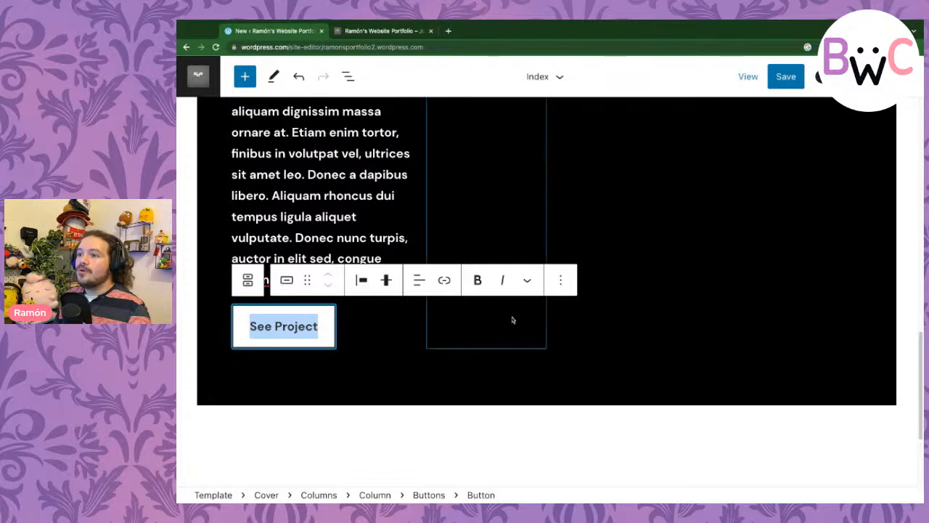
left_click(294, 327)
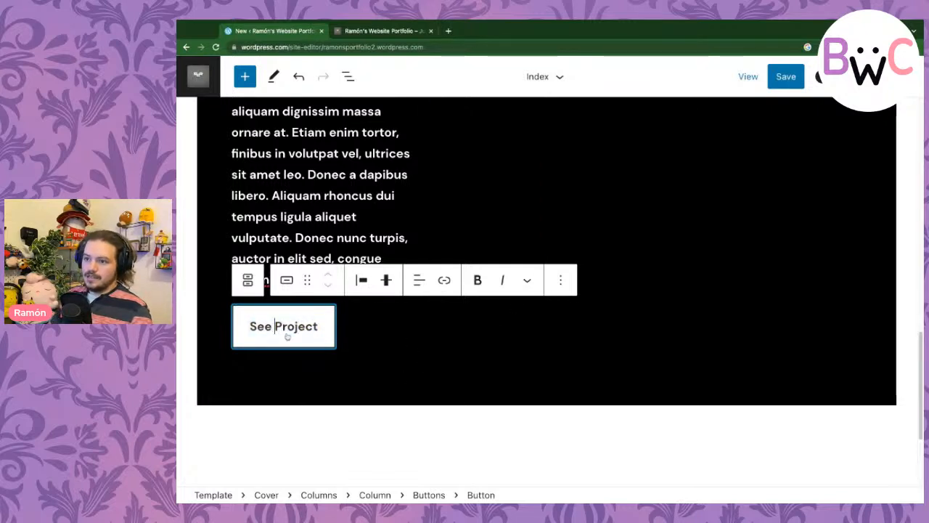
type("All")
key("Right")
key("Right")
type("s")
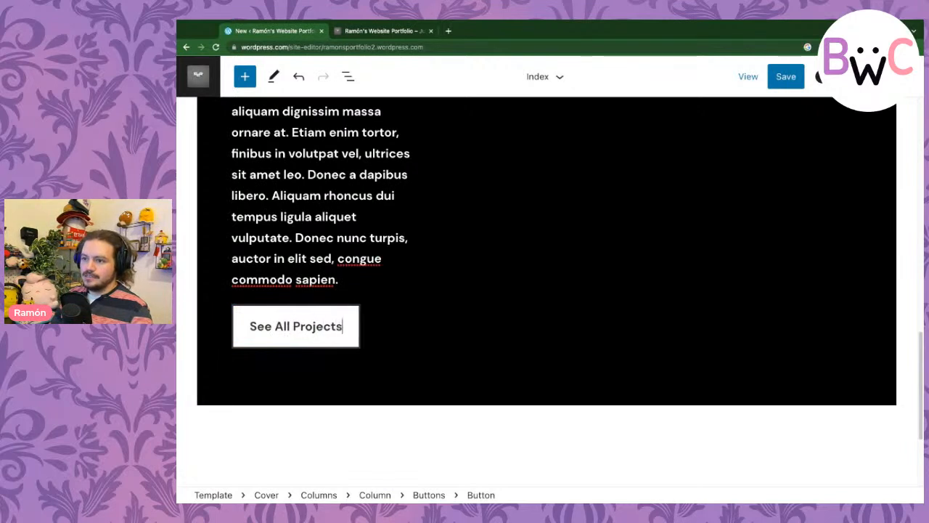
- Look over the homepage template from the footer up to the cover's heading and image and back down
scroll(303, 356, "down", 2)
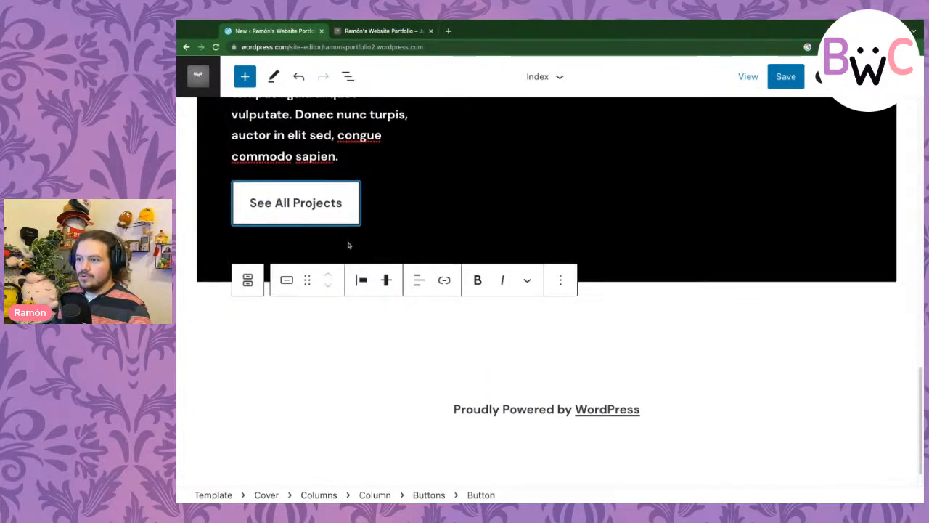
left_click(520, 357)
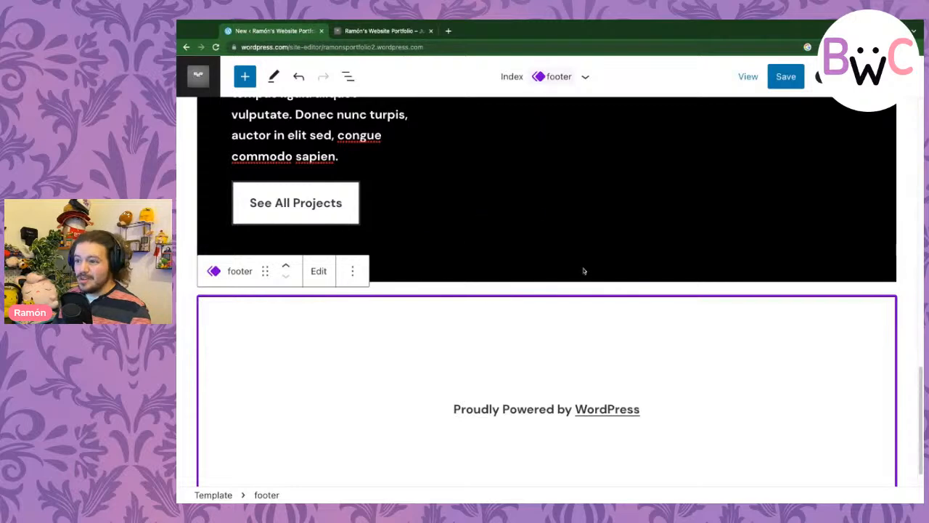
left_click(455, 286)
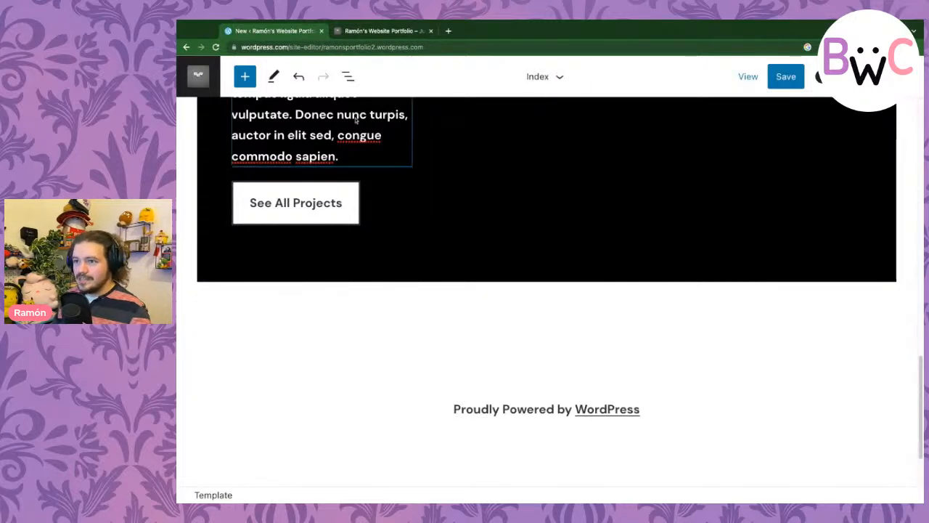
scroll(412, 237, "up", 6)
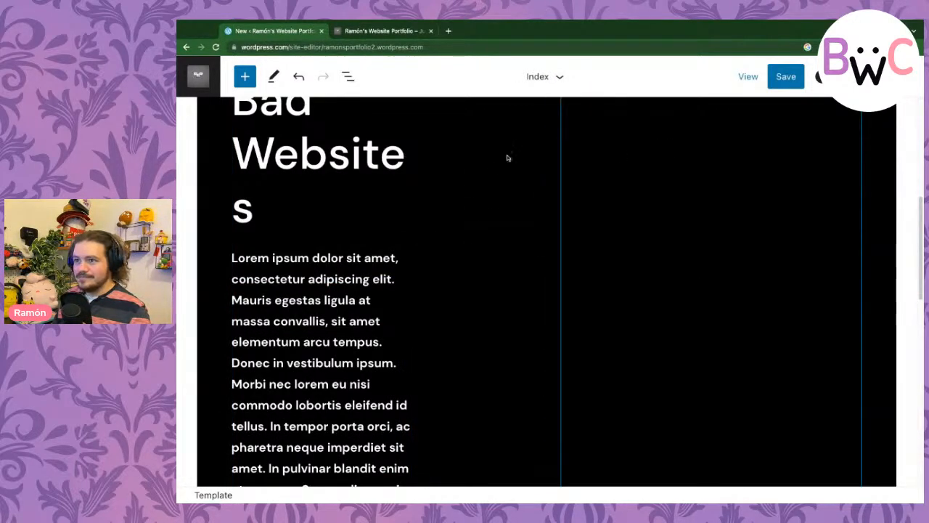
scroll(506, 156, "up", 5)
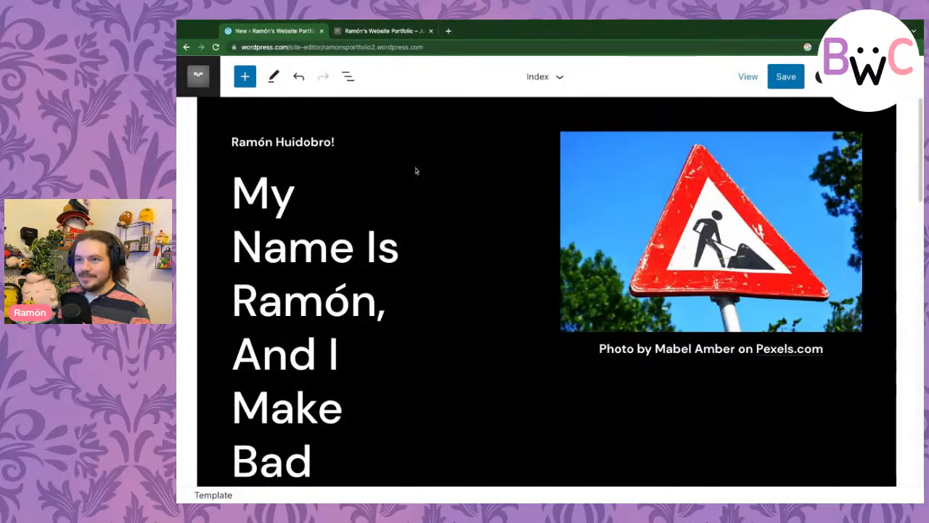
scroll(436, 181, "down", 10)
scroll(466, 248, "down", 2)
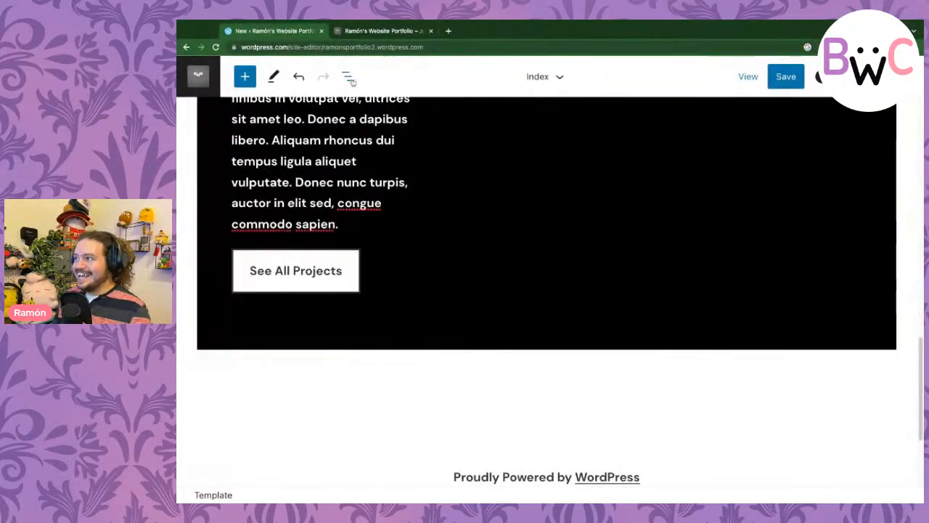
- Browse the block inserter's pattern categories and open the CV/Portfolio patterns
left_click(461, 361)
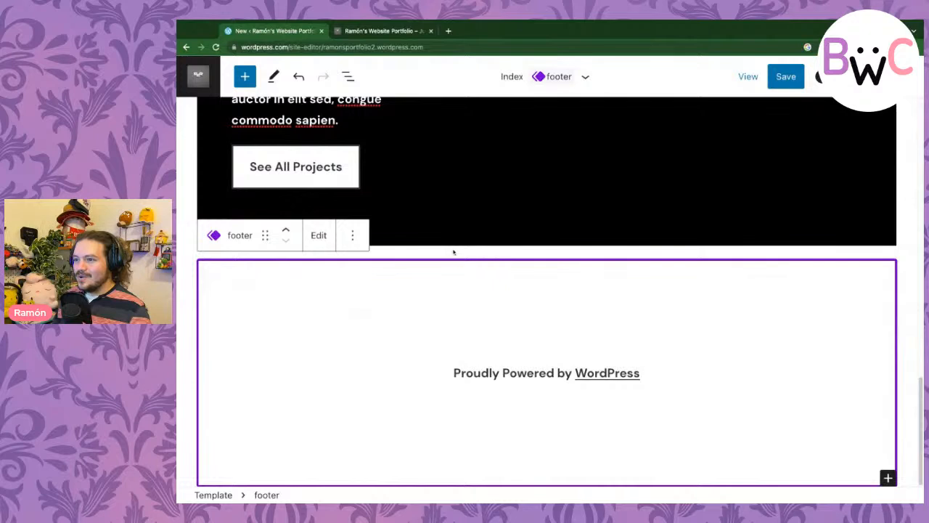
left_click(454, 252)
left_click(355, 76)
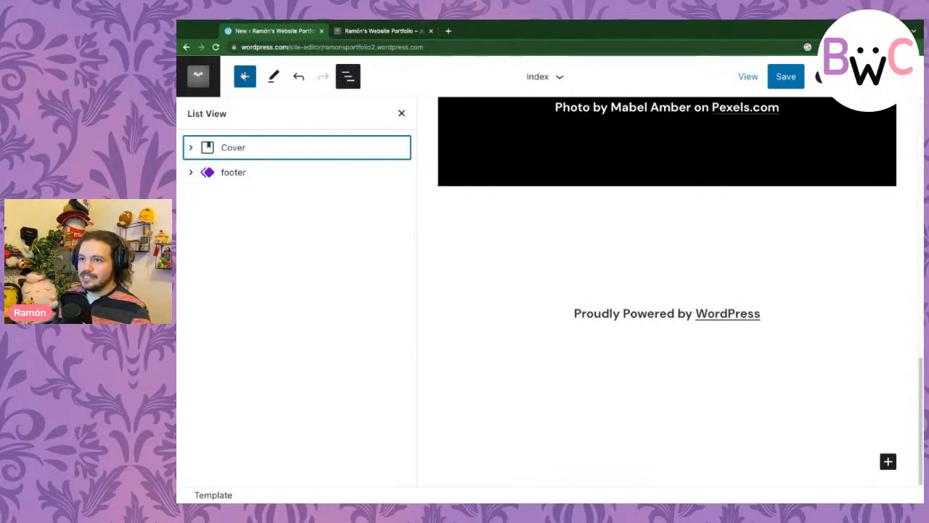
left_click(245, 76)
scroll(263, 320, "down", 5)
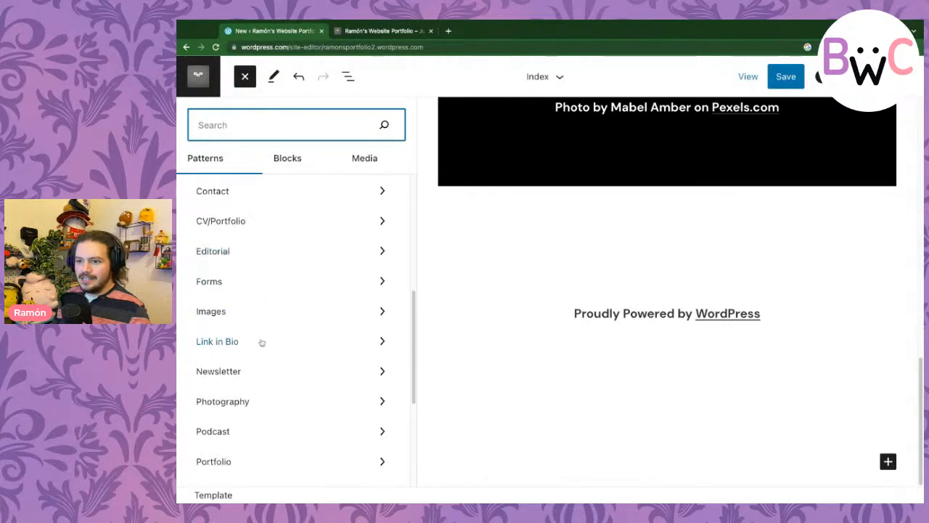
scroll(259, 363, "down", 2)
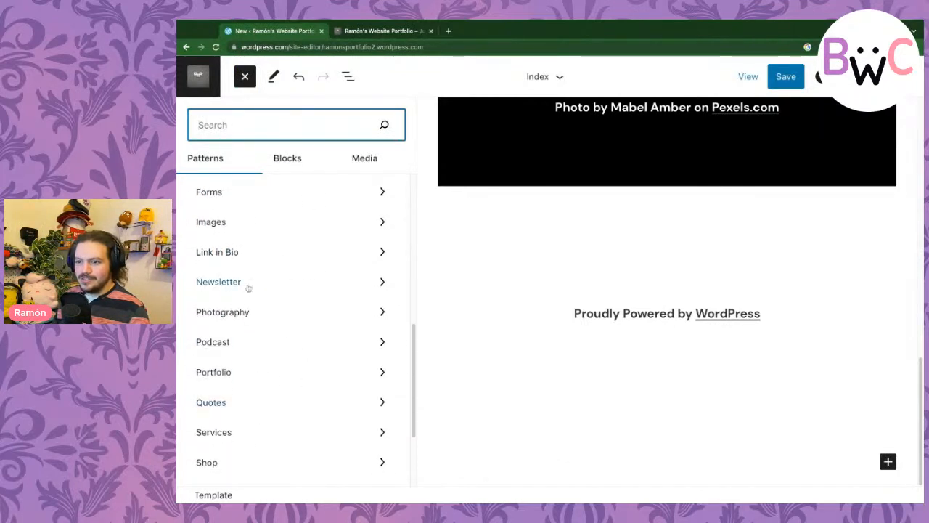
scroll(274, 357, "down", 3)
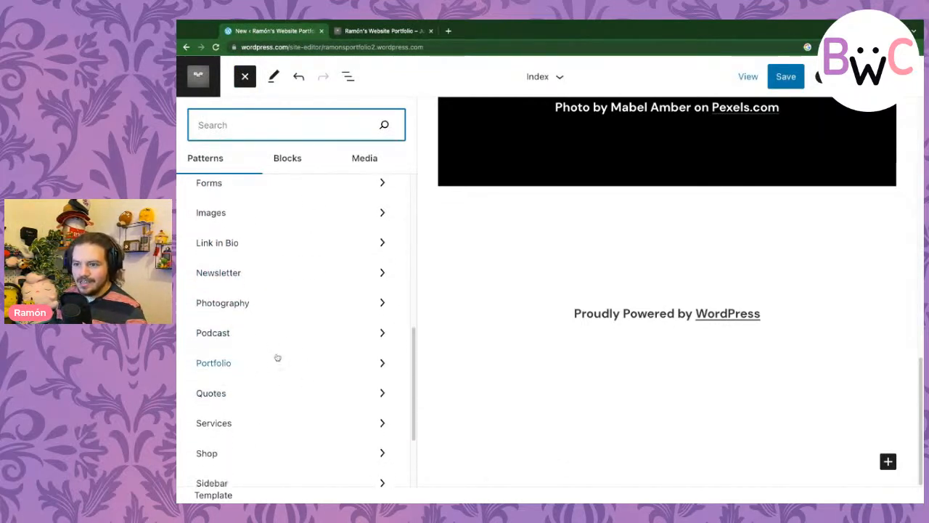
scroll(270, 361, "down", 2)
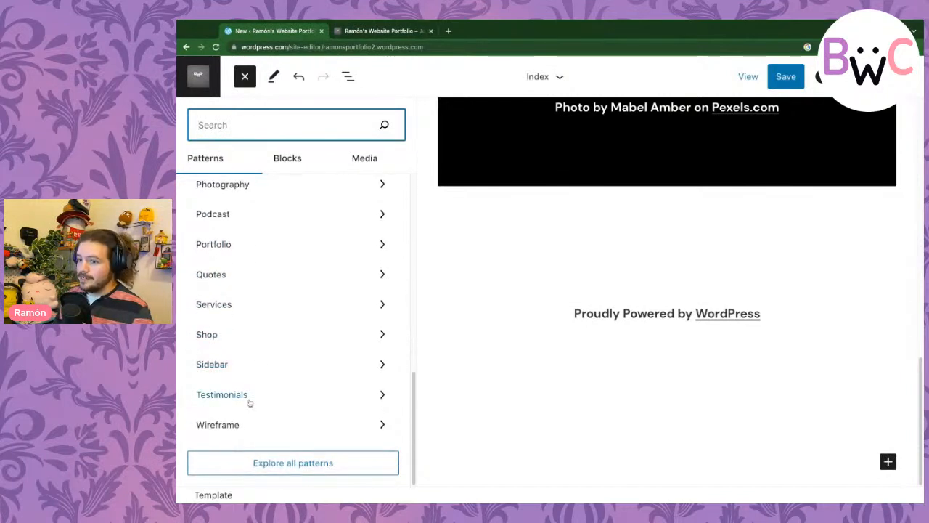
scroll(253, 327, "up", 10)
scroll(270, 360, "down", 3)
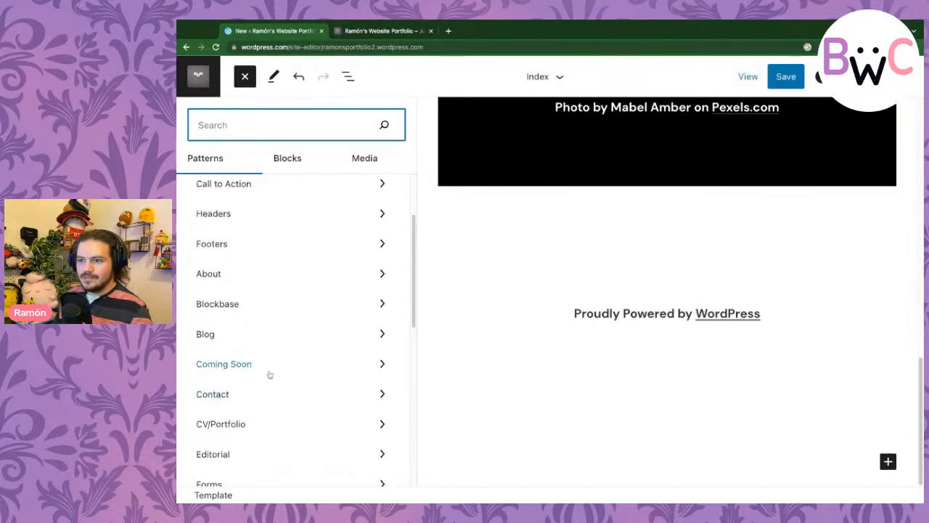
scroll(261, 396, "down", 1)
left_click(260, 403)
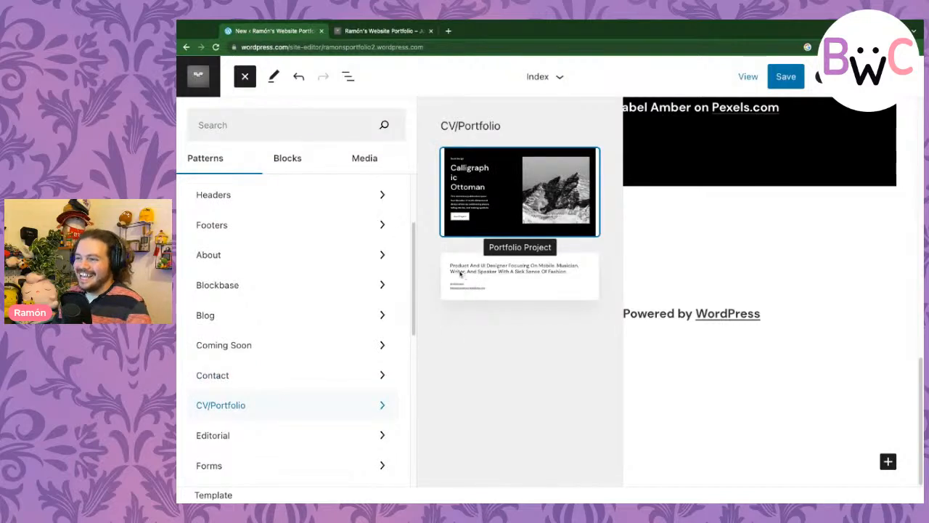
- Insert the "Squared Media & Text" pattern between the cover and the footer
scroll(453, 267, "down", 1)
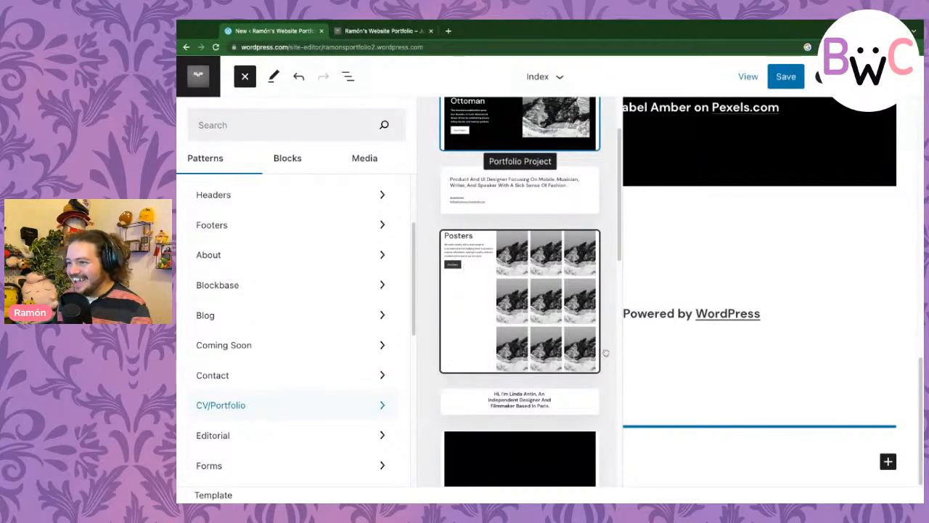
scroll(567, 349, "down", 4)
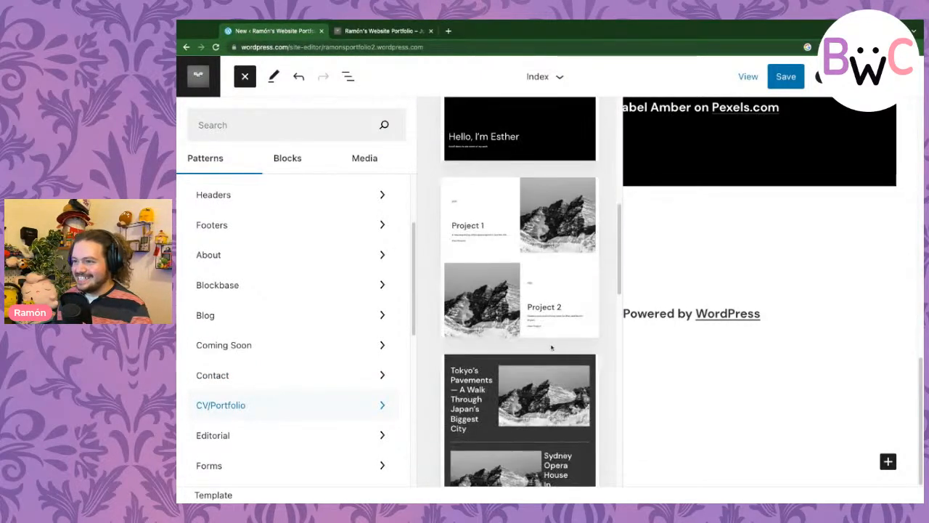
left_click_drag(492, 233, 659, 201)
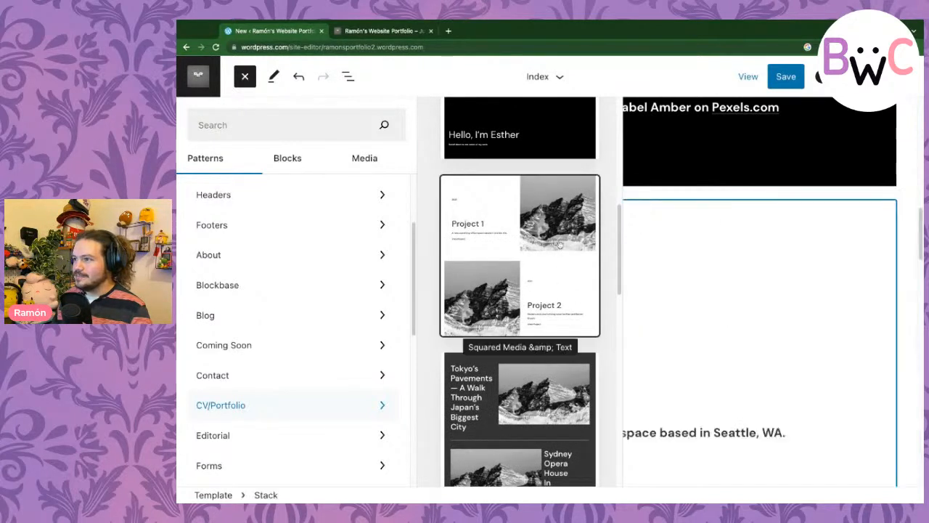
- Change the year above the Project 1 heading to 2023
scroll(459, 297, "up", 10)
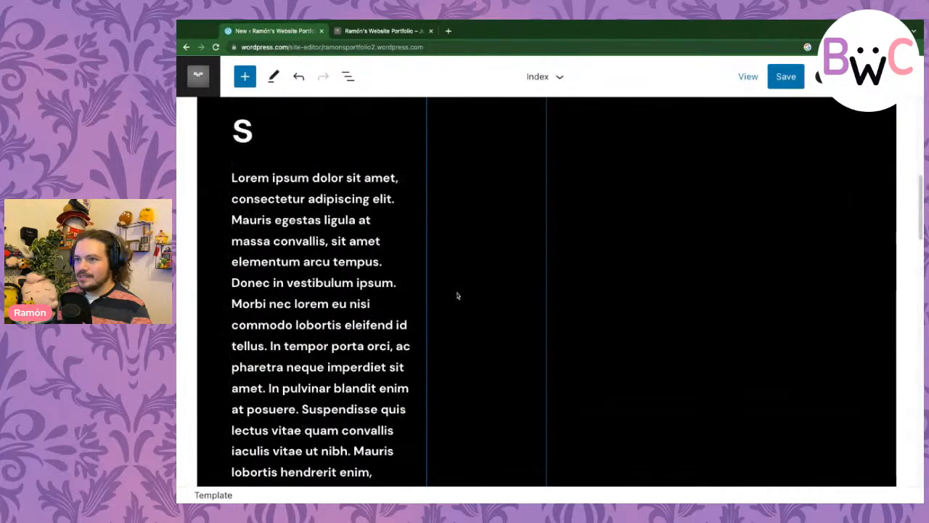
scroll(459, 297, "down", 10)
scroll(459, 296, "down", 6)
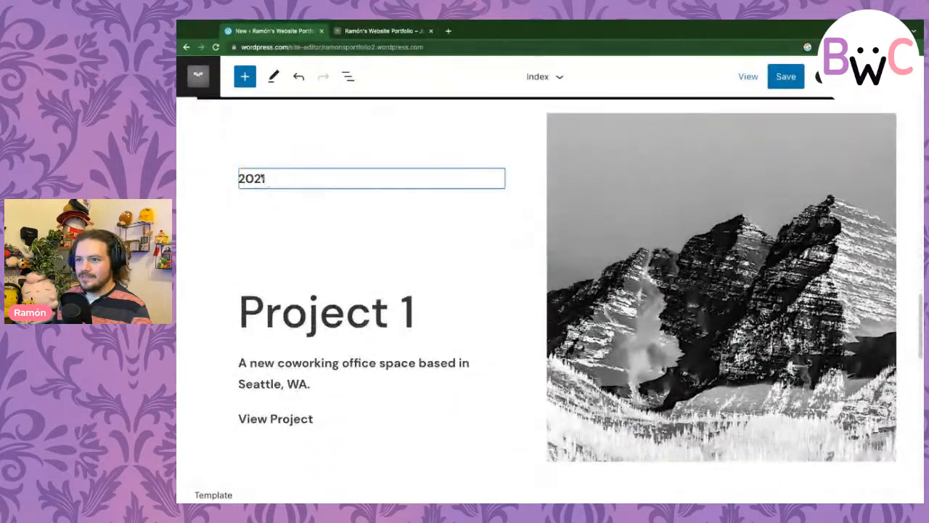
left_click(265, 178)
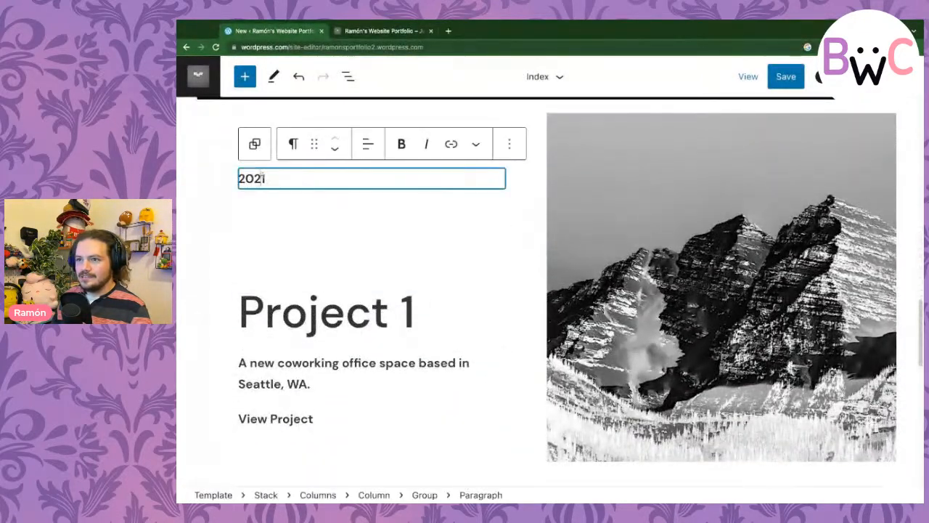
key("BackSpace")
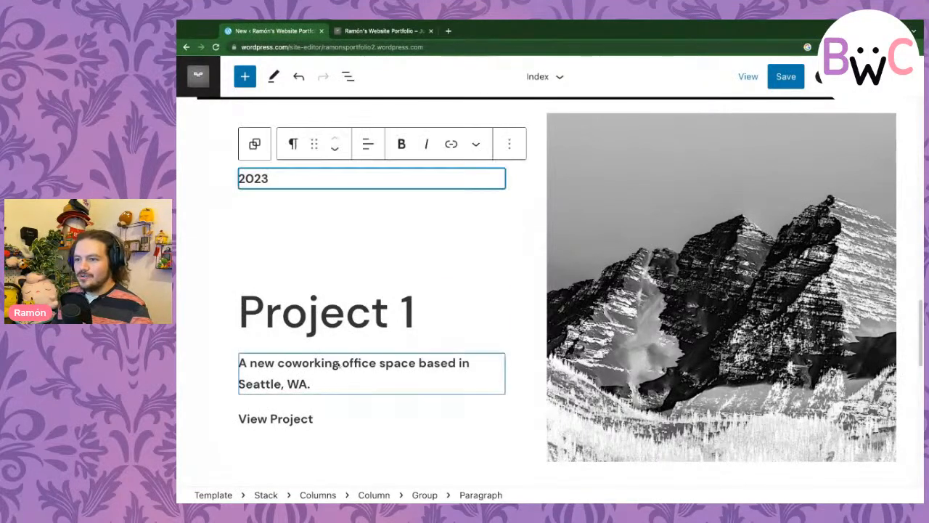
- Replace the Project 1 heading with "Bad Website Club Main Site"
left_click_drag(240, 312, 484, 349)
scroll(353, 406, "down", 3)
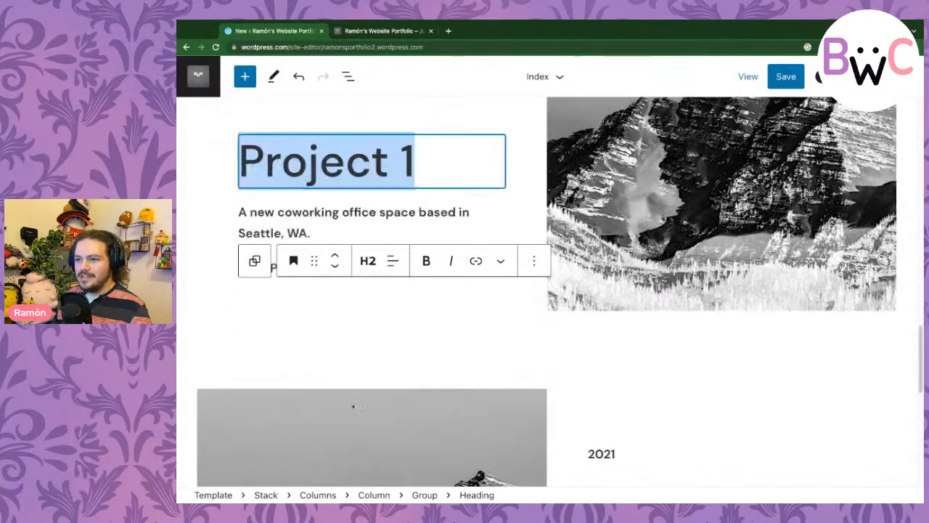
scroll(353, 407, "up", 3)
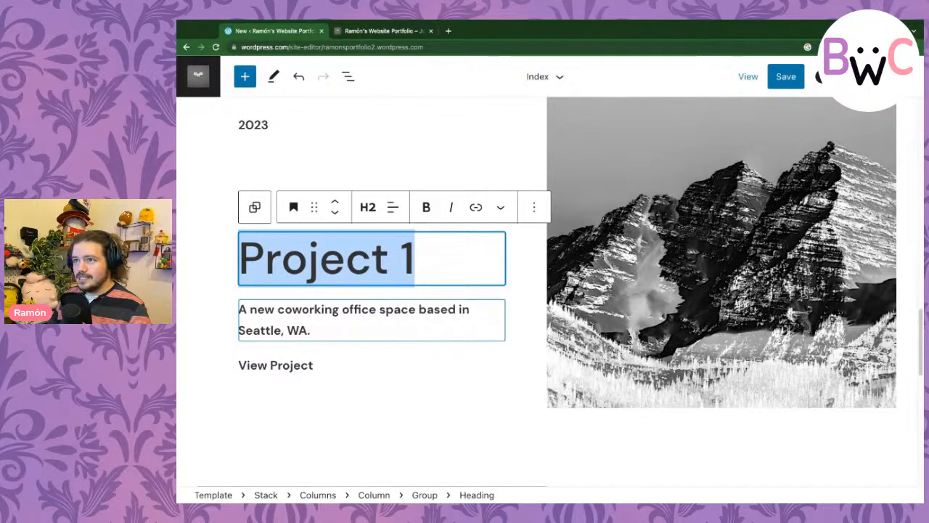
type("Bad Web")
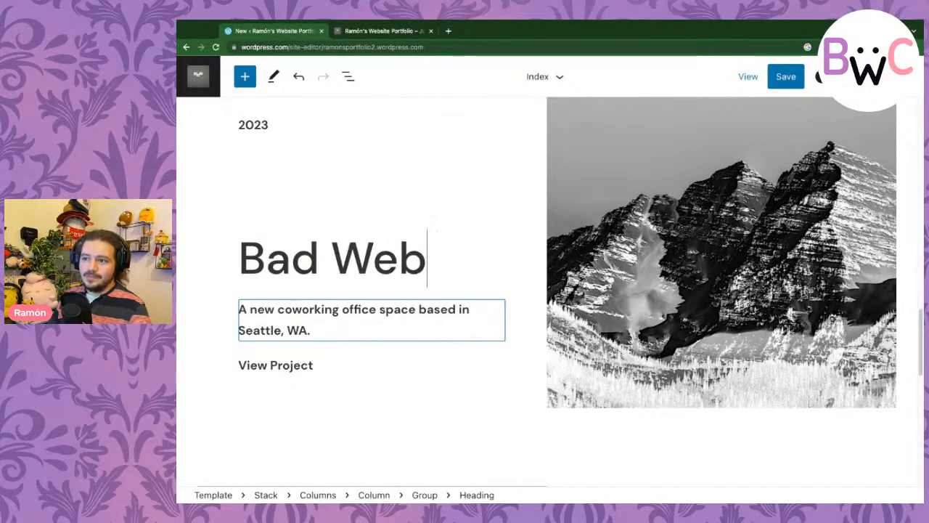
type("site Club,")
key("BackSpace")
type("M")
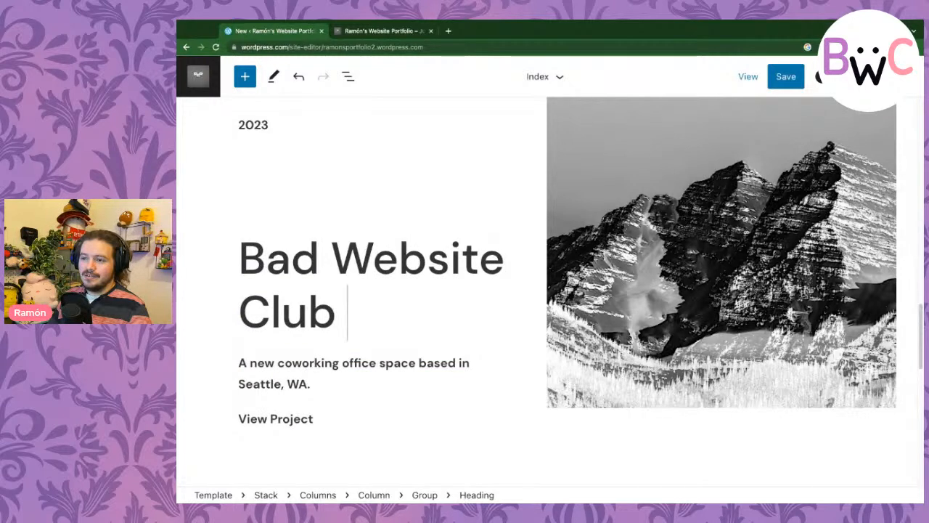
type("ain Site")
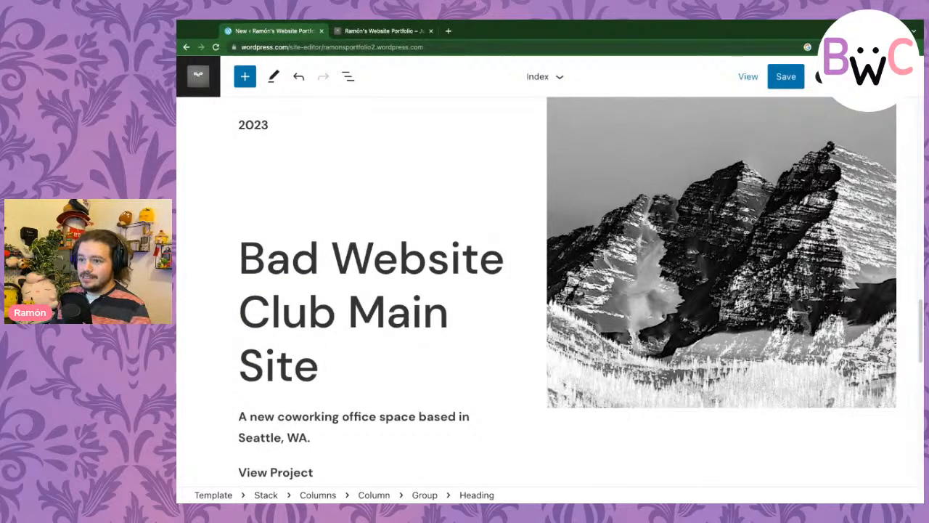
- Replace the project description below the Bad Website Club heading with "You'll find everything you need to know about our schedule and seasons here!"
left_click(331, 444)
key("ctrl+a")
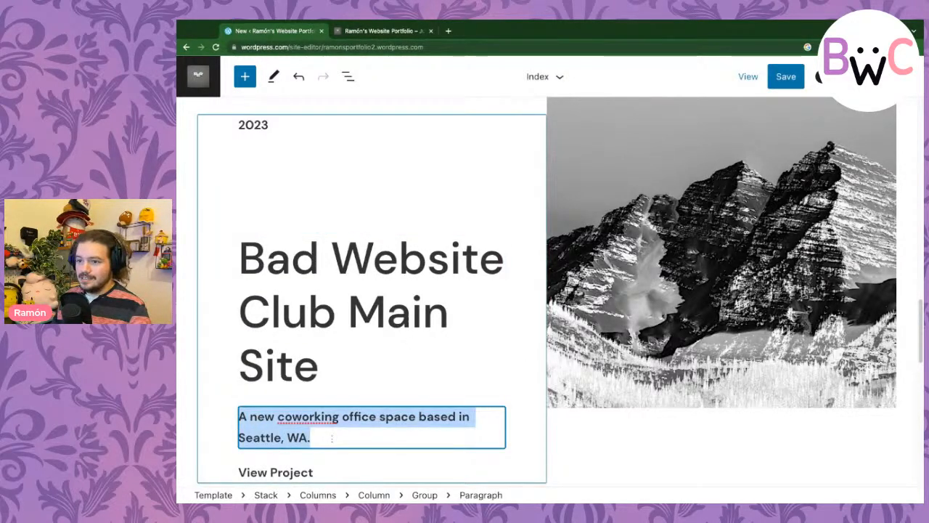
type("Just a")
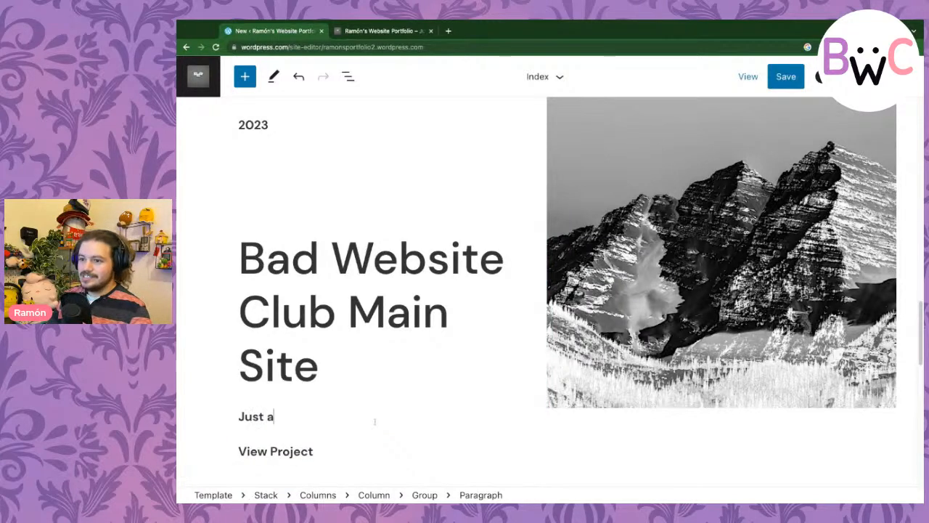
key("BackSpace")
type("Yo")
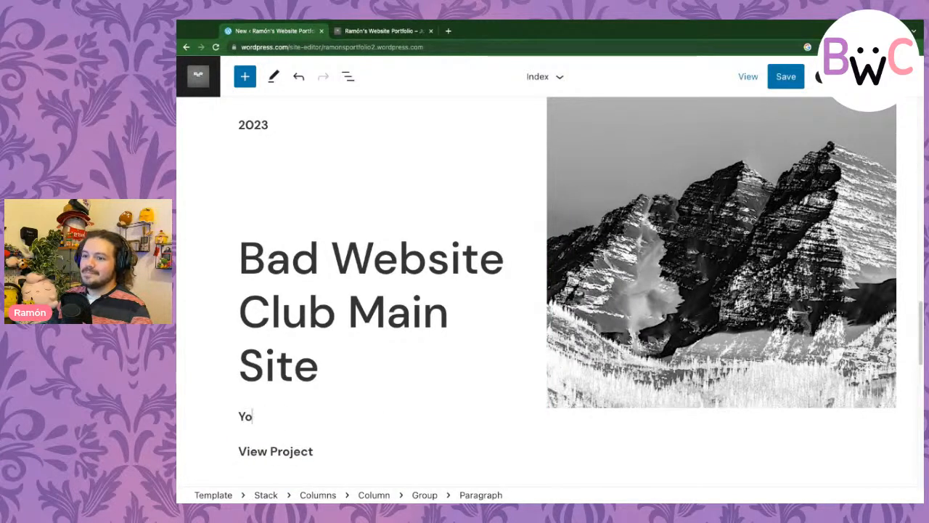
type("u'll find everything ")
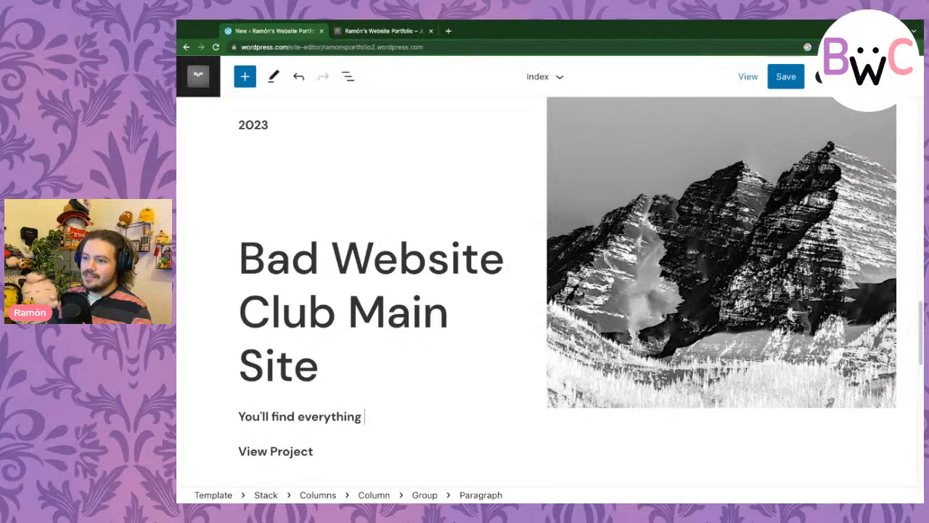
type("you need to know about o")
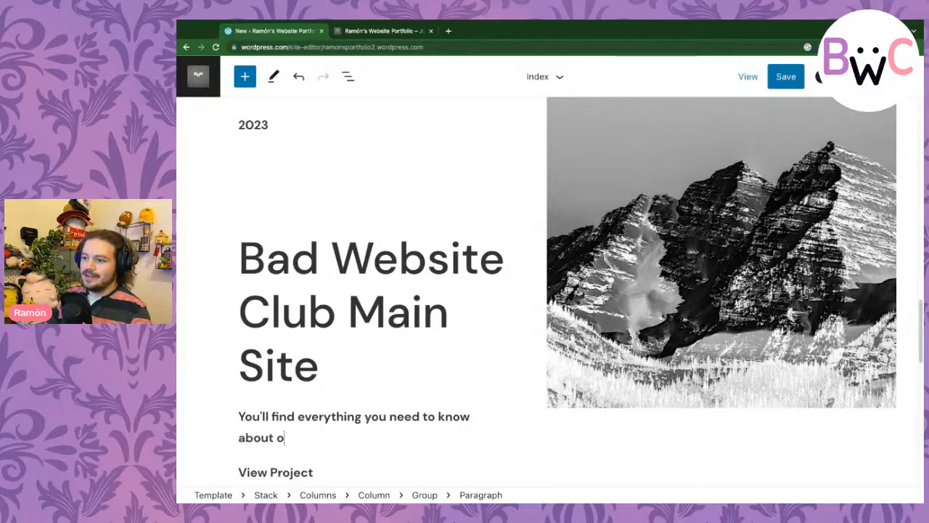
type("ur schedule and seasons here!")
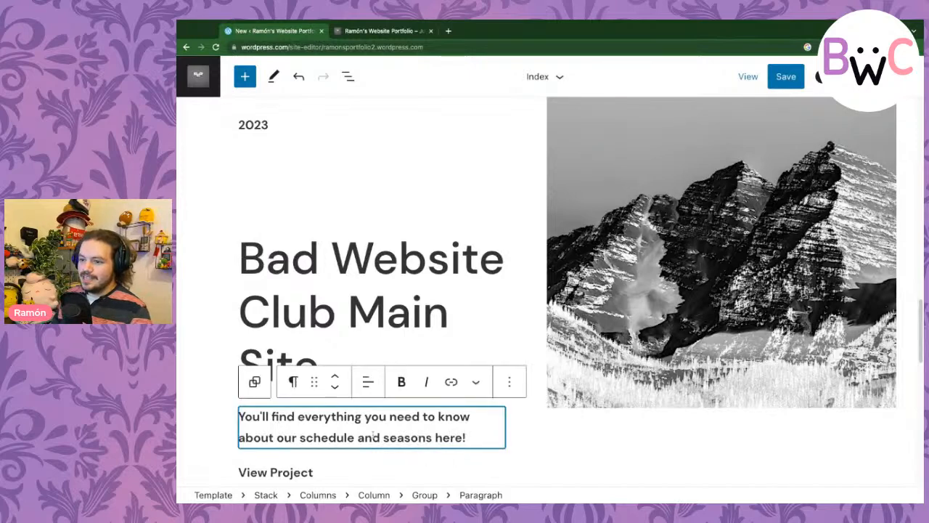
scroll(373, 437, "down", 1)
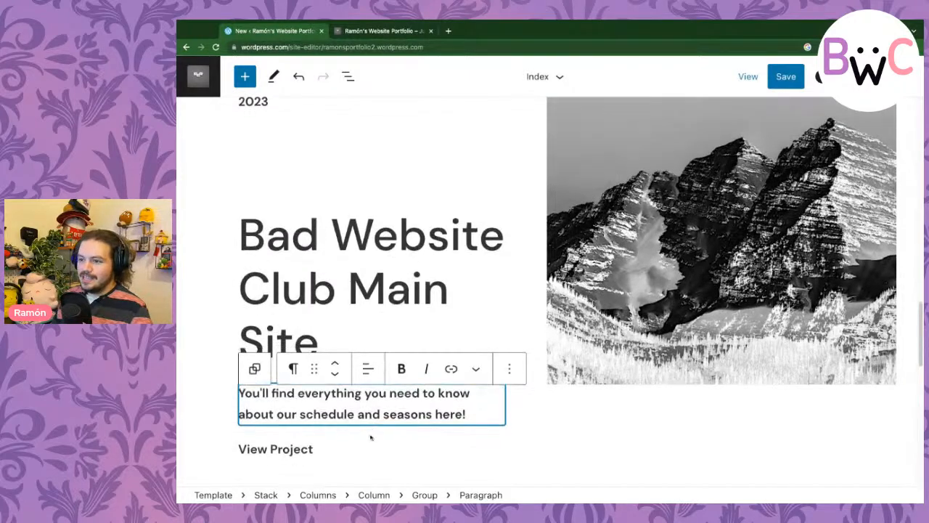
triple_click(294, 448)
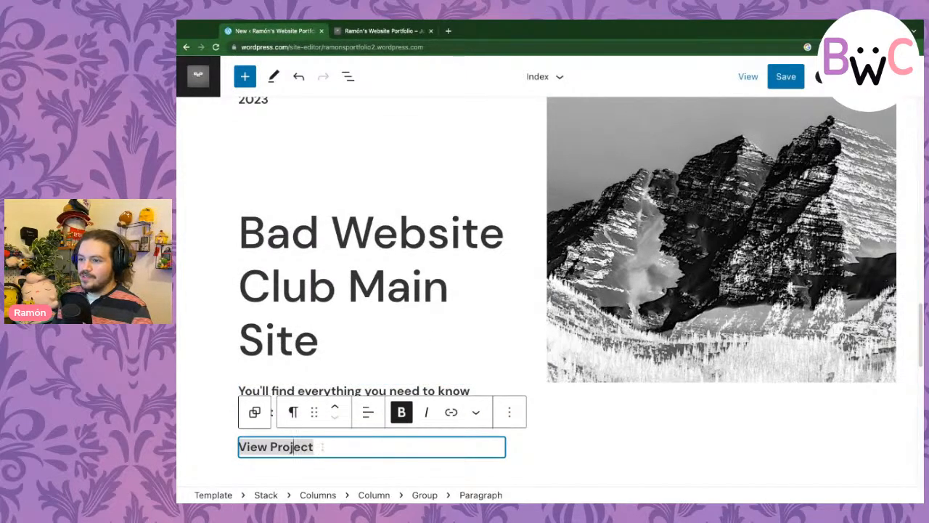
left_click_drag(322, 446, 231, 447)
left_click(450, 413)
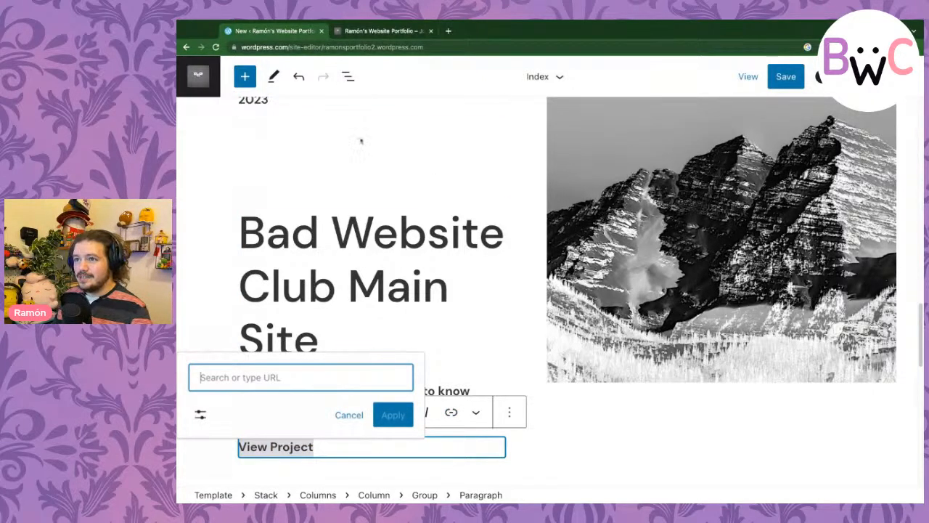
key("ctrl+t")
type("bad")
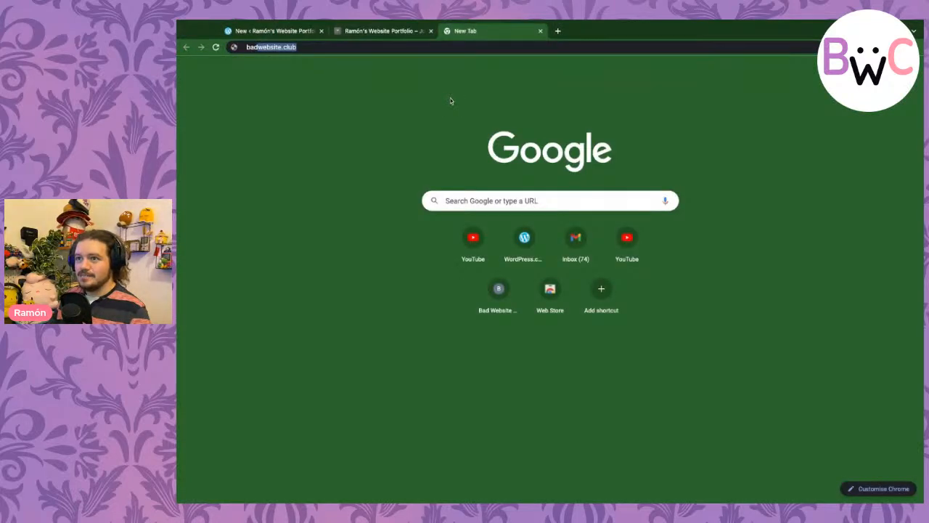
key("Return")
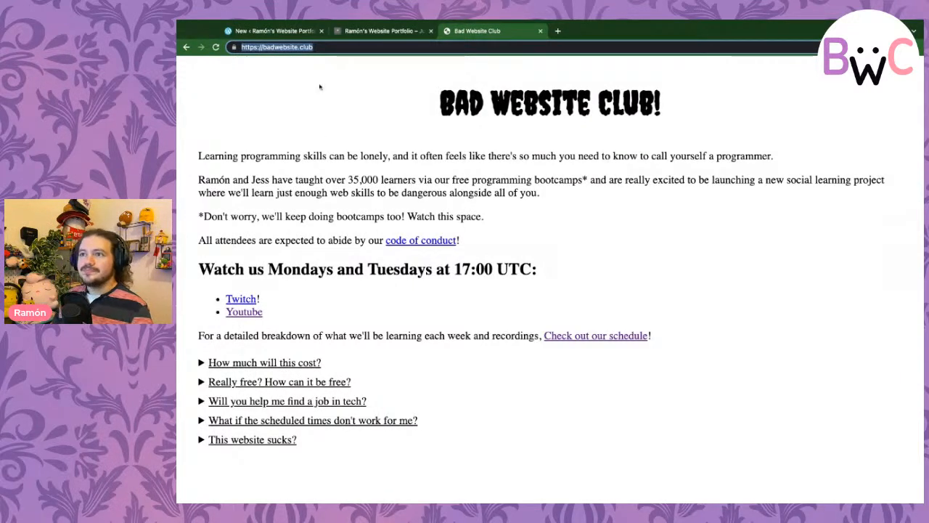
left_click(293, 31)
type("https://badwebsite.club/")
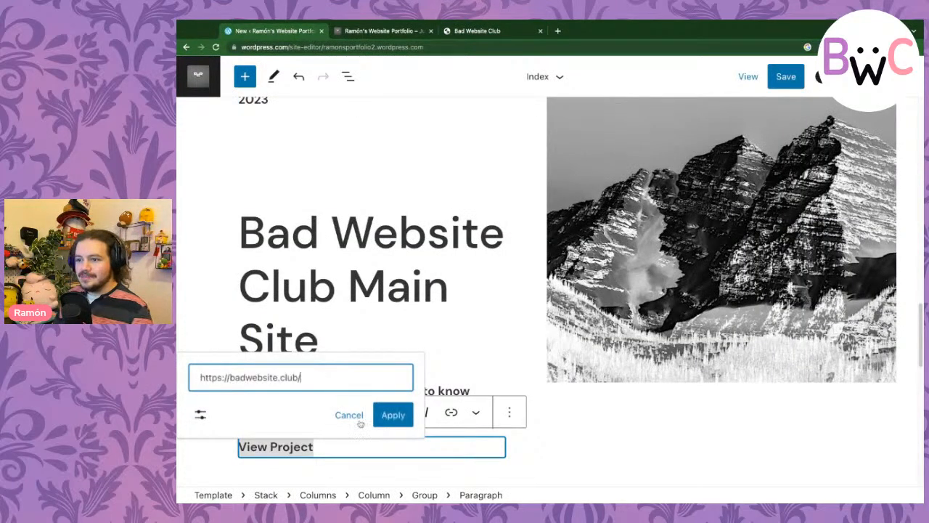
key("Return")
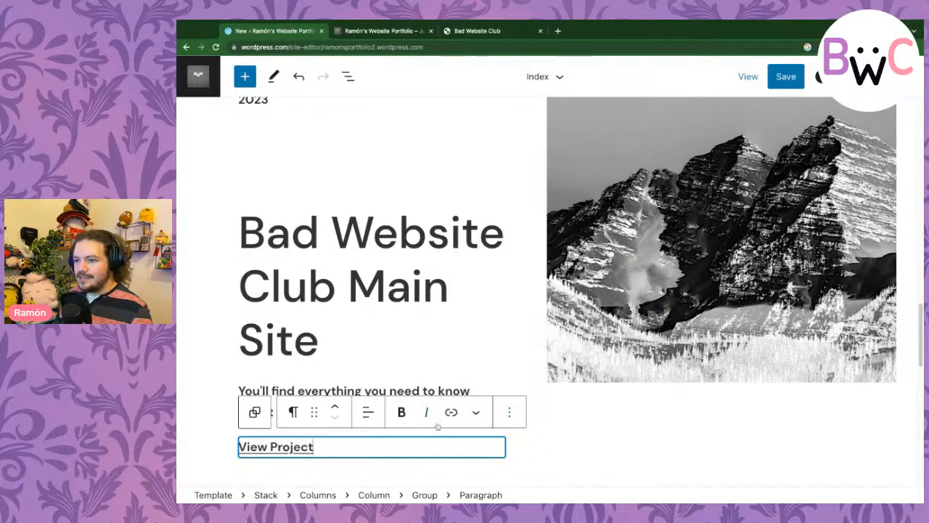
left_click(509, 412)
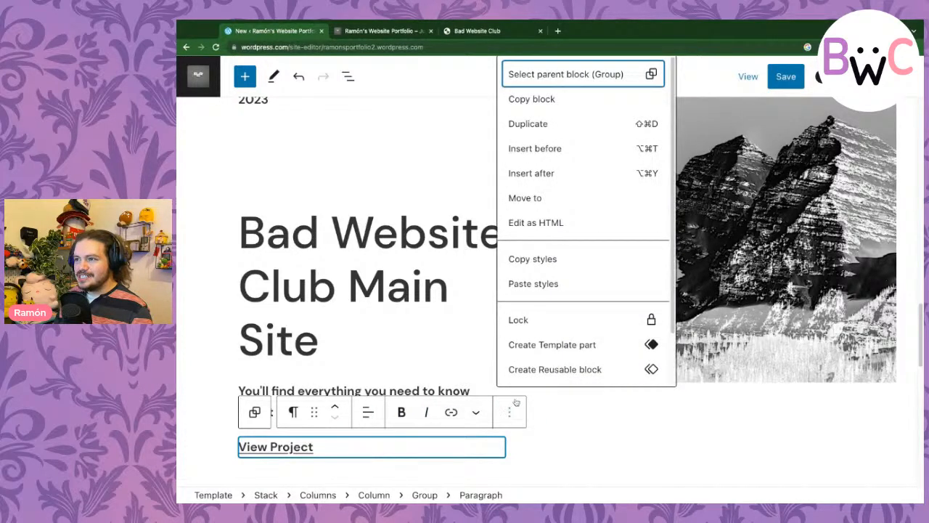
left_click(540, 440)
left_click(446, 448)
key("Left")
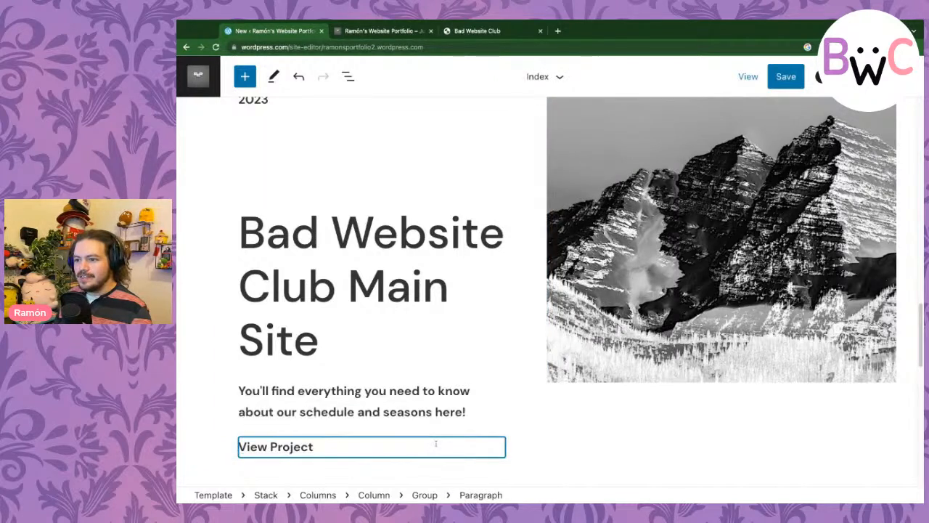
- Try inline code formatting on the linked "View Project" text and remove it again
left_click_drag(436, 444, 238, 447)
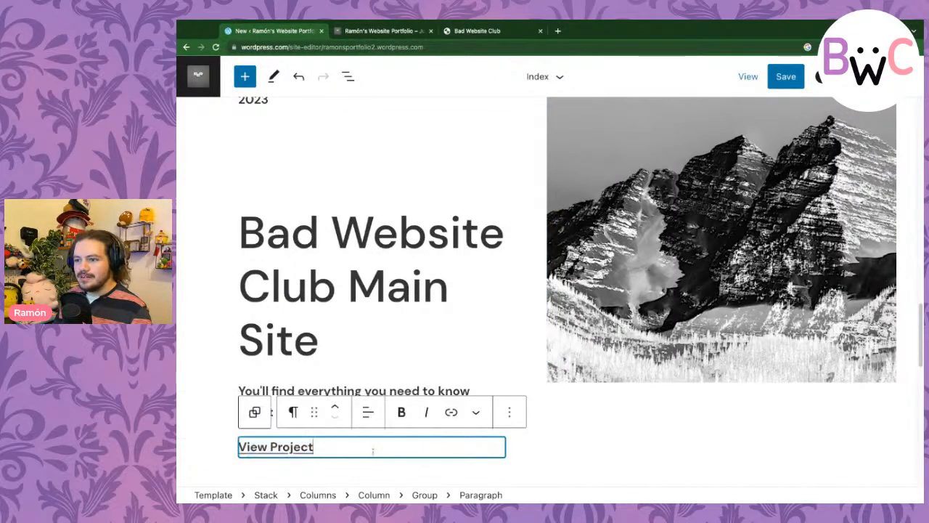
left_click(475, 414)
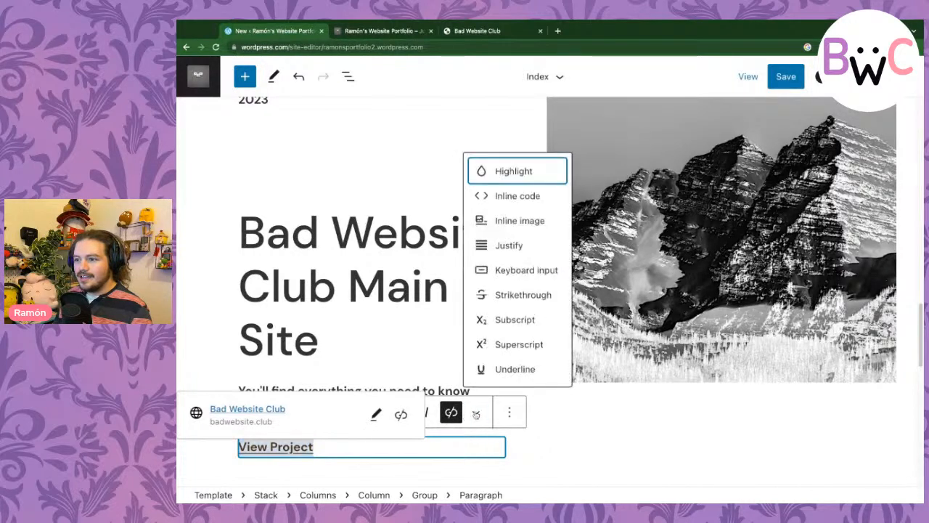
left_click(523, 196)
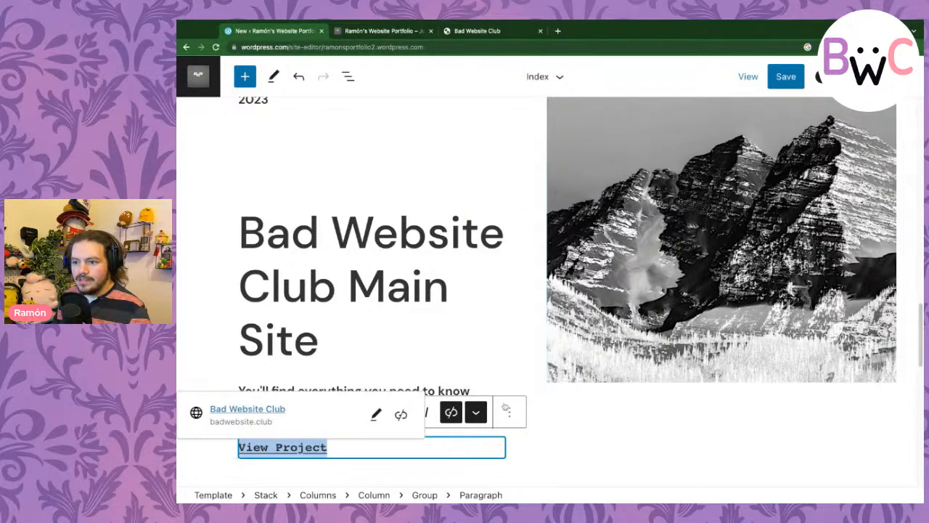
left_click(485, 412)
left_click(502, 196)
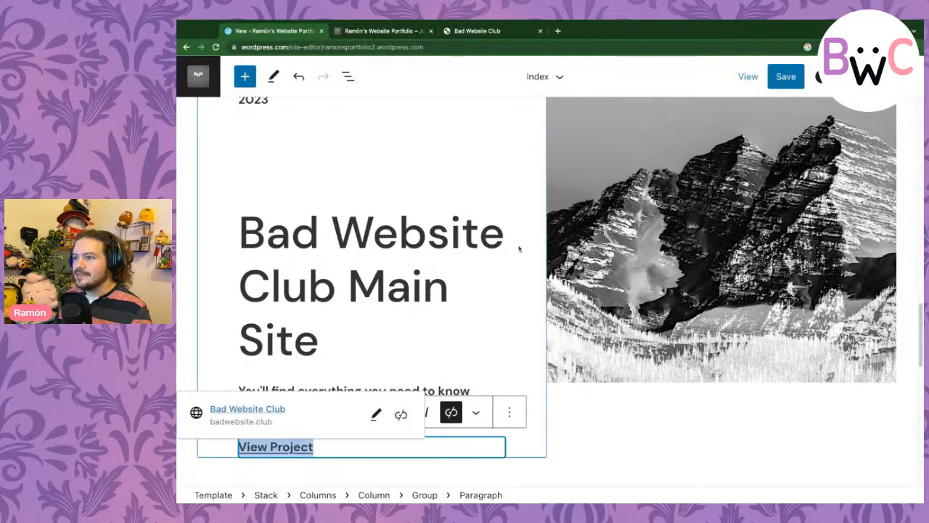
- Replace the "View Project" text with an inline image, using the grey keyboard-keys picture from the media library
left_click(476, 412)
left_click(506, 219)
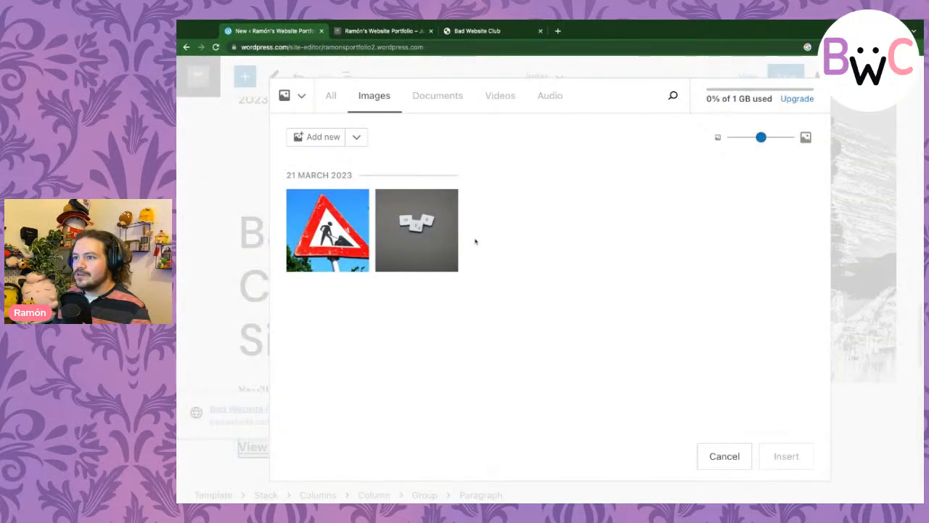
left_click(451, 247)
left_click(786, 457)
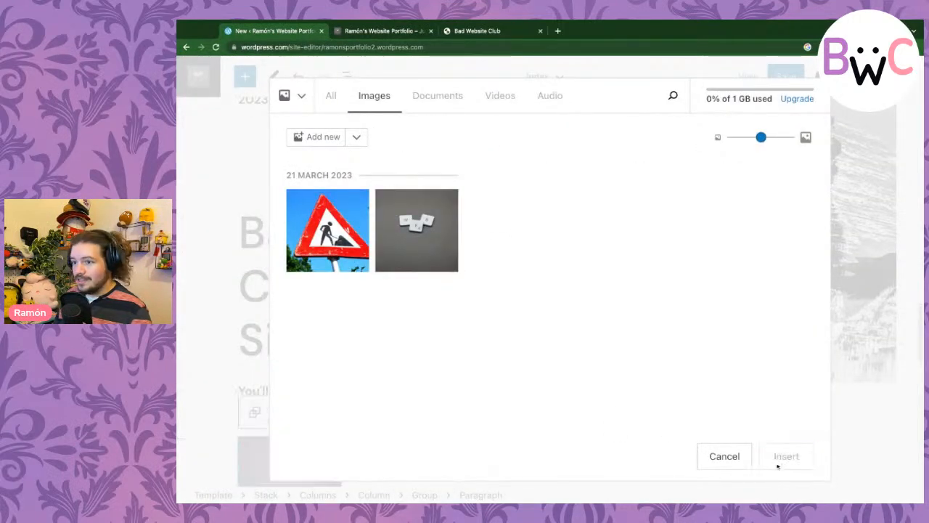
left_click(725, 456)
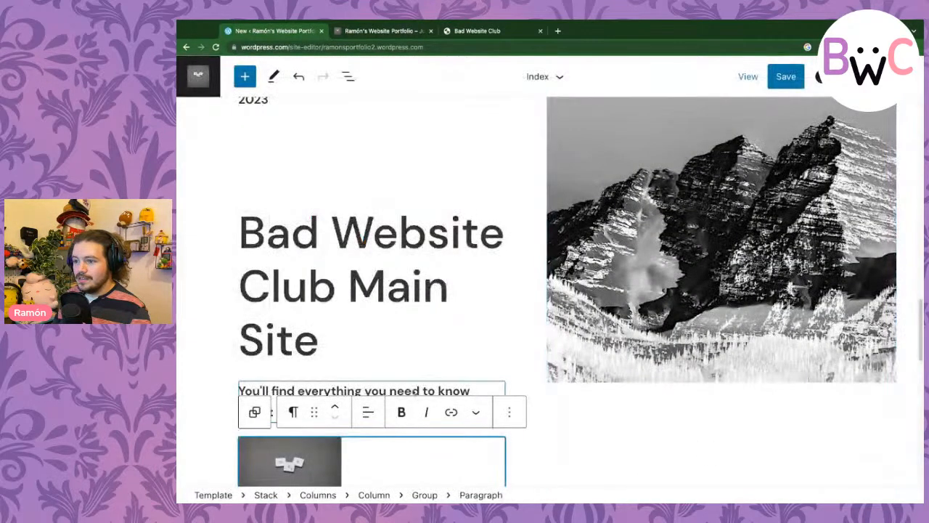
- Examine the inline image's width setting and the available text formatting options
scroll(382, 202, "down", 4)
scroll(382, 201, "up", 3)
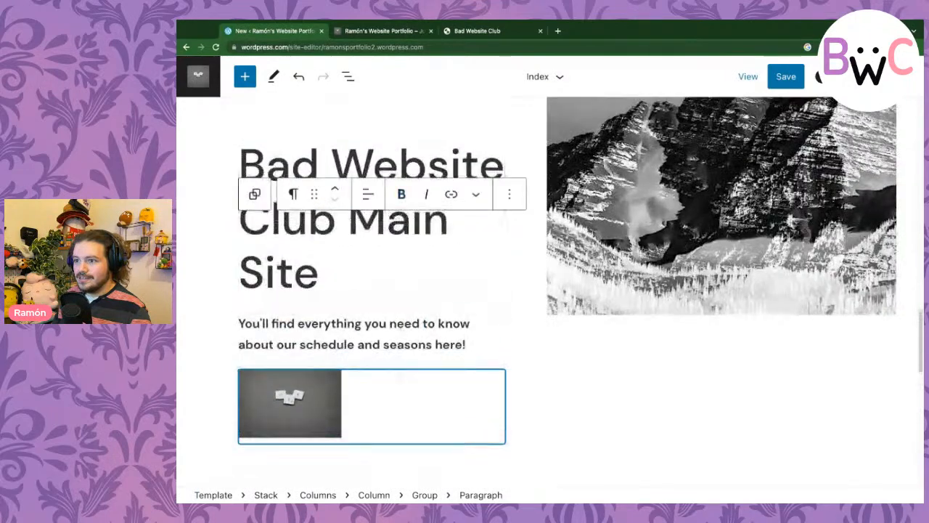
left_click(320, 400)
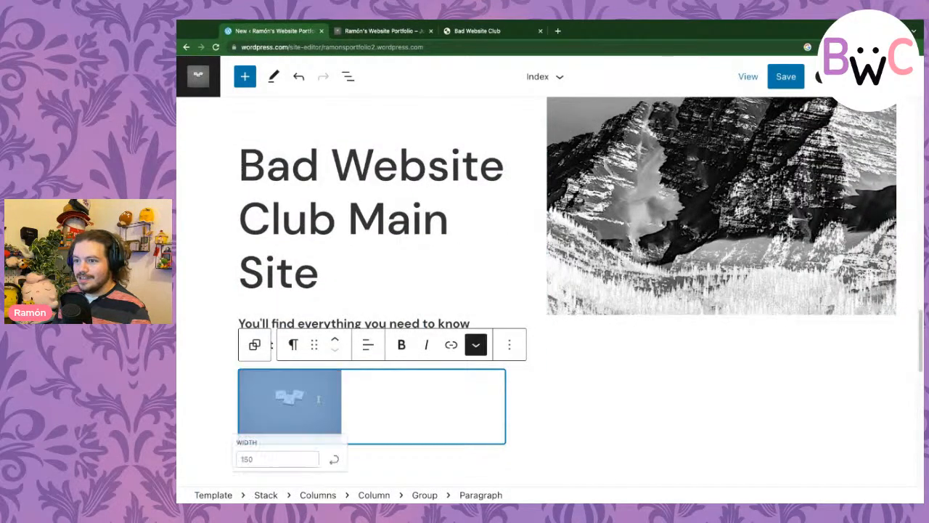
scroll(320, 378, "down", 3)
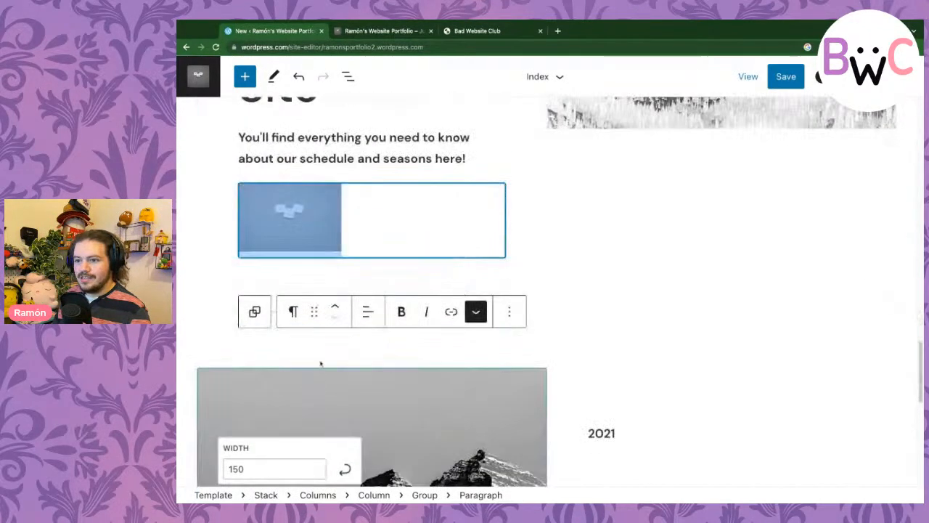
left_click(476, 161)
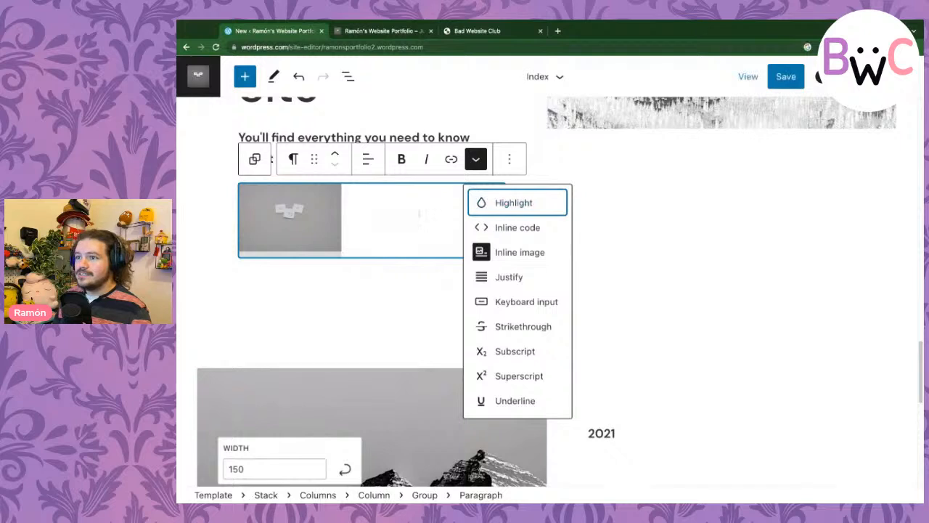
left_click(421, 214)
left_click(407, 225)
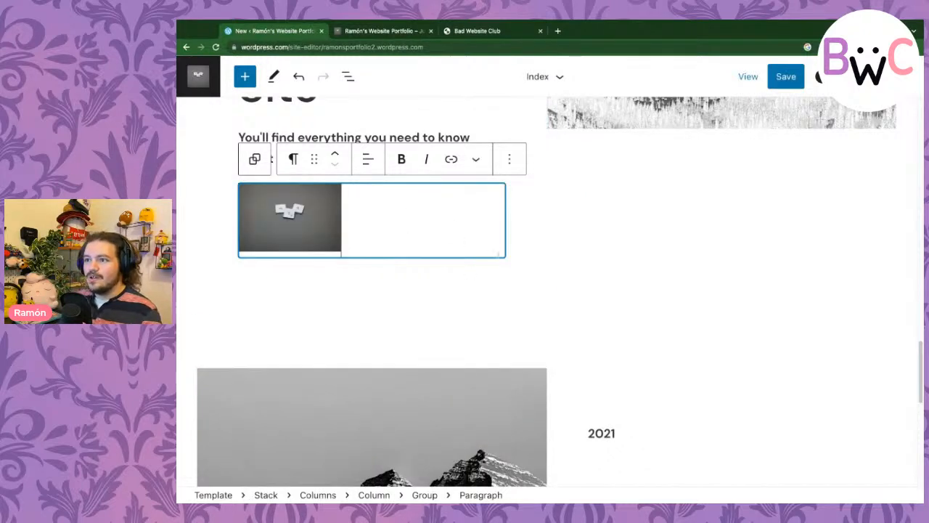
- Delete the inline image below the project description and insert a Buttons block in its place
key("BackSpace")
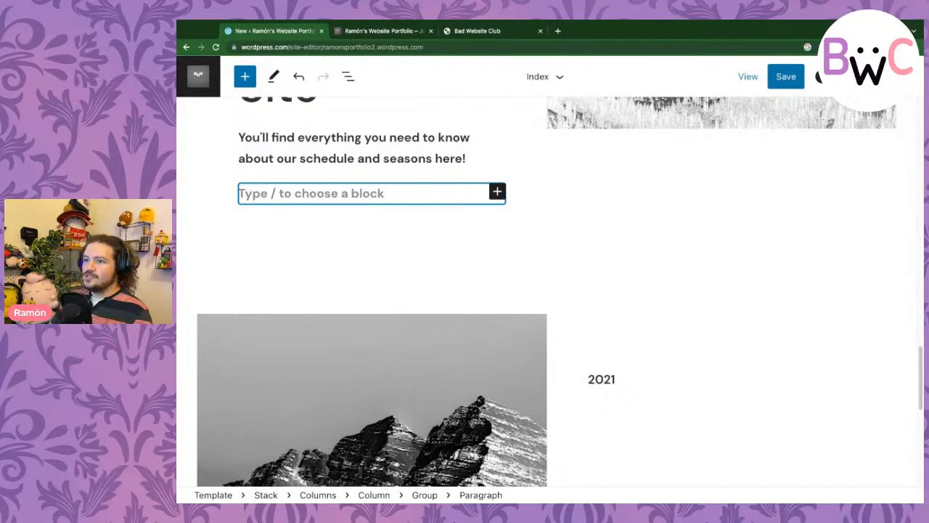
type("/")
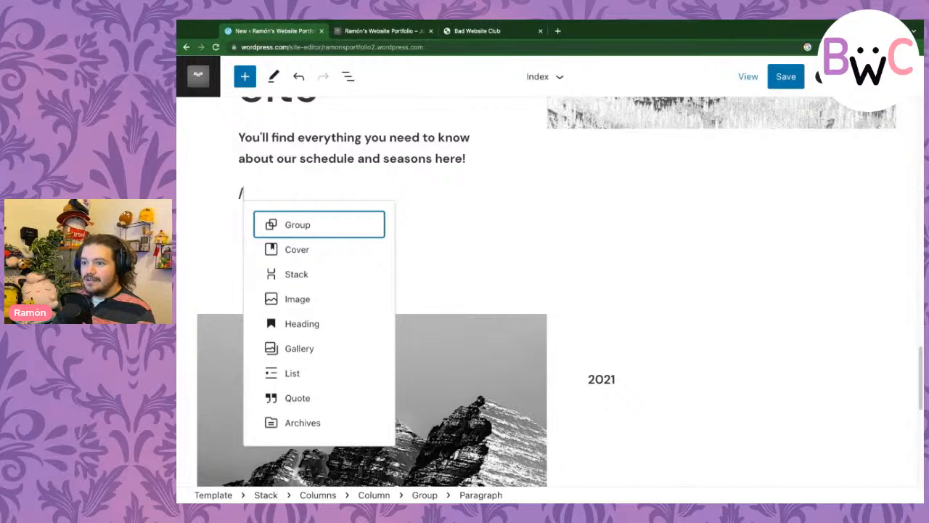
type("button")
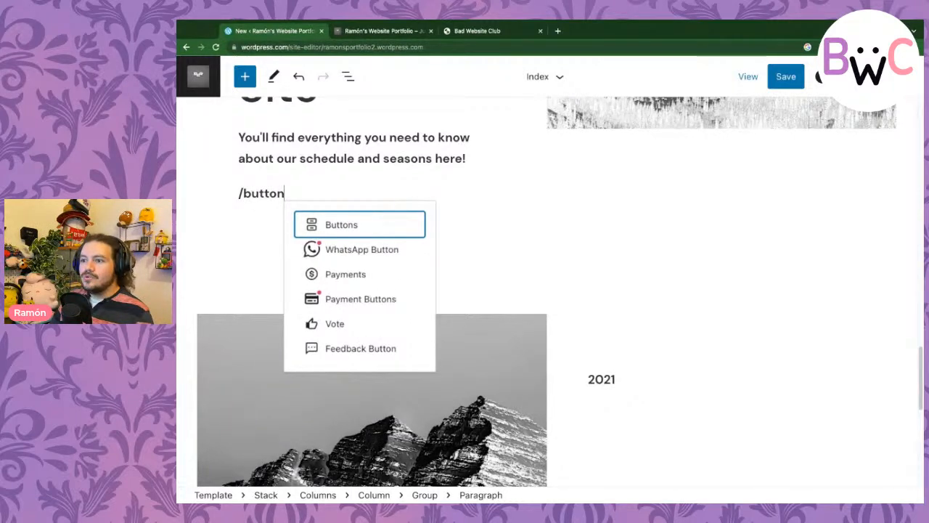
key("Return")
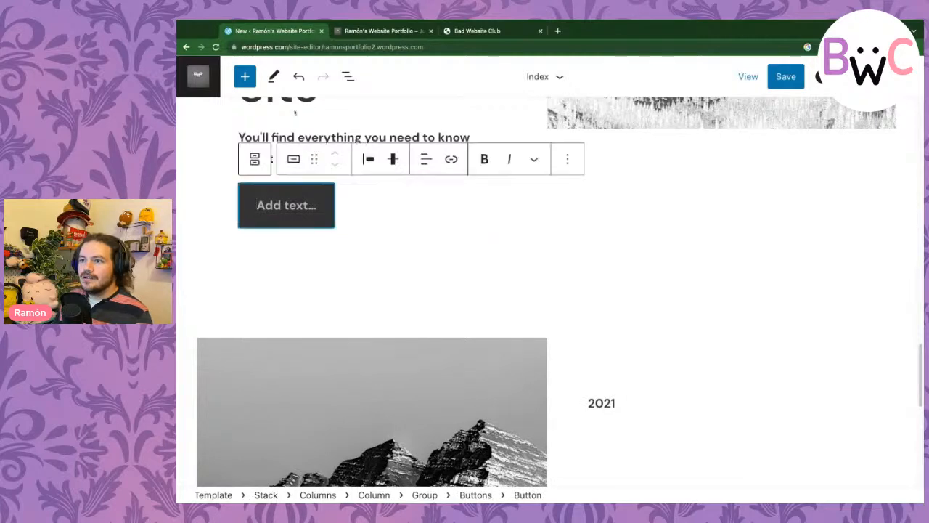
- Check the enclosing group, select the new empty button and show its place in the List View
left_click(255, 160)
left_click(255, 160)
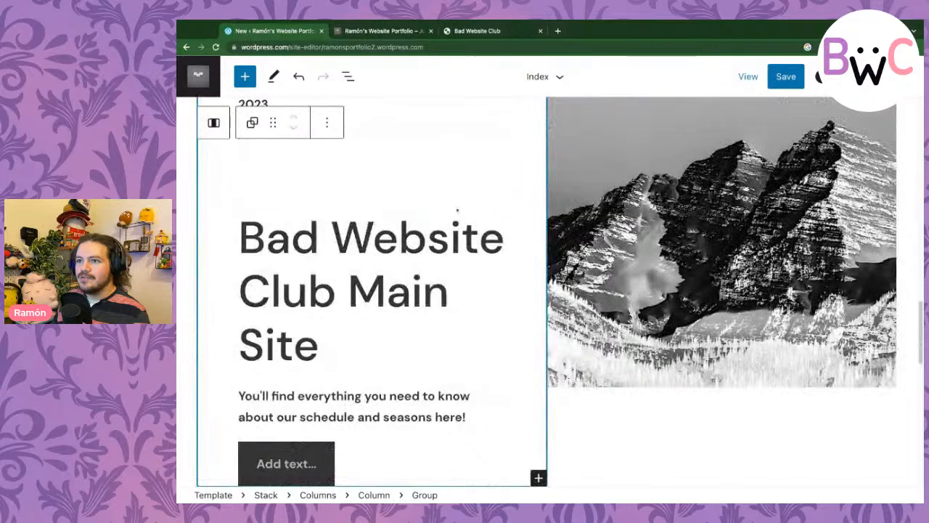
scroll(342, 349, "down", 5)
scroll(342, 346, "up", 5)
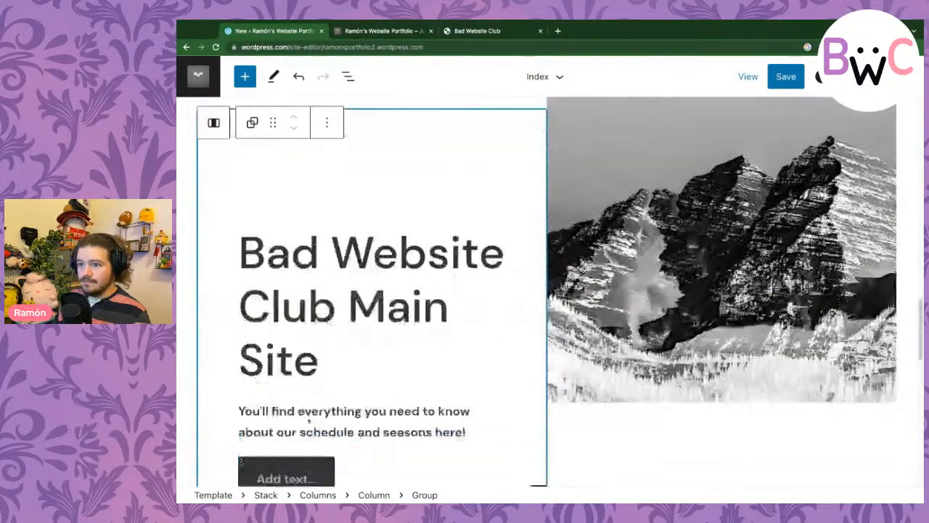
scroll(319, 356, "down", 2)
left_click(334, 375)
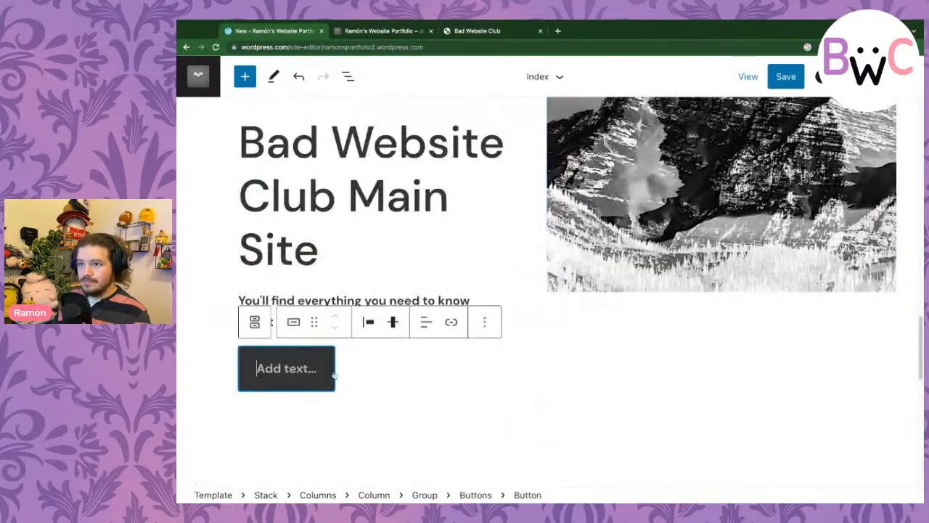
left_click(348, 76)
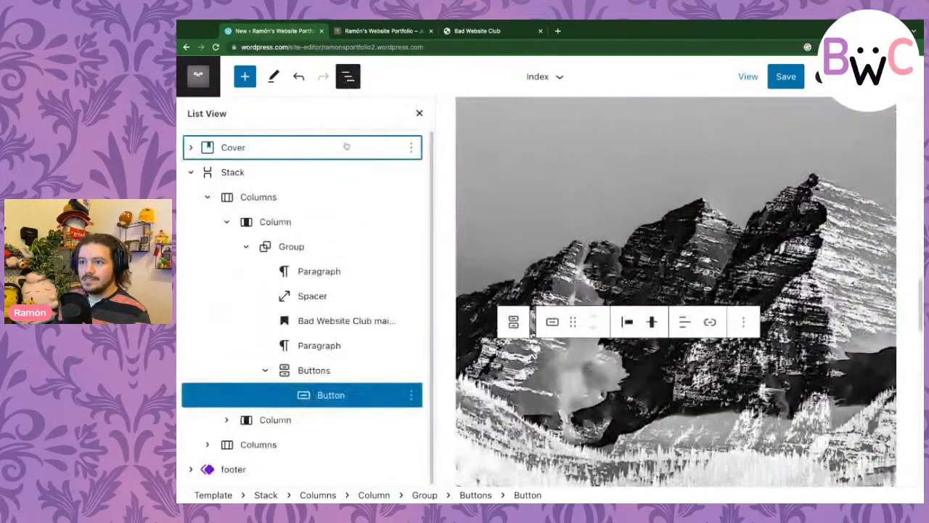
- Examine the empty button's block options and the site-wide style settings, closing the List View
left_click(411, 395)
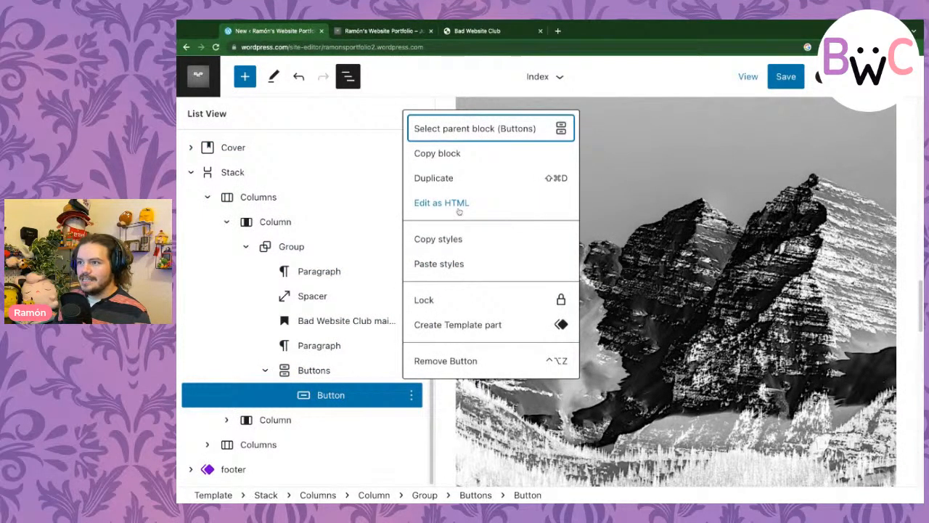
left_click(411, 395)
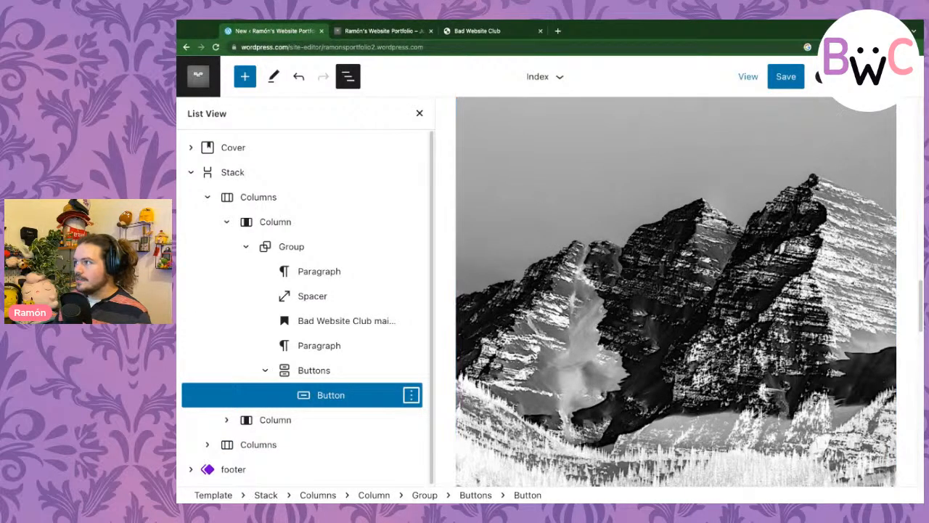
left_click(875, 76)
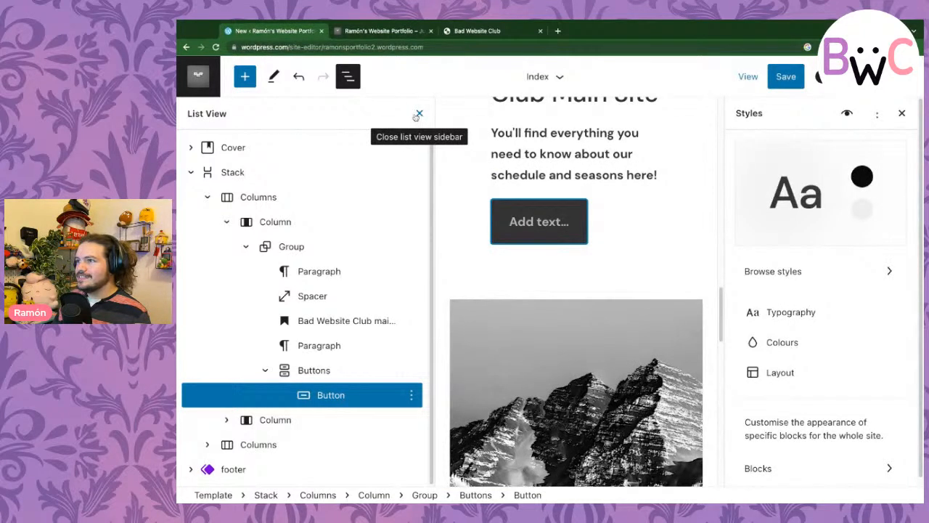
left_click(419, 114)
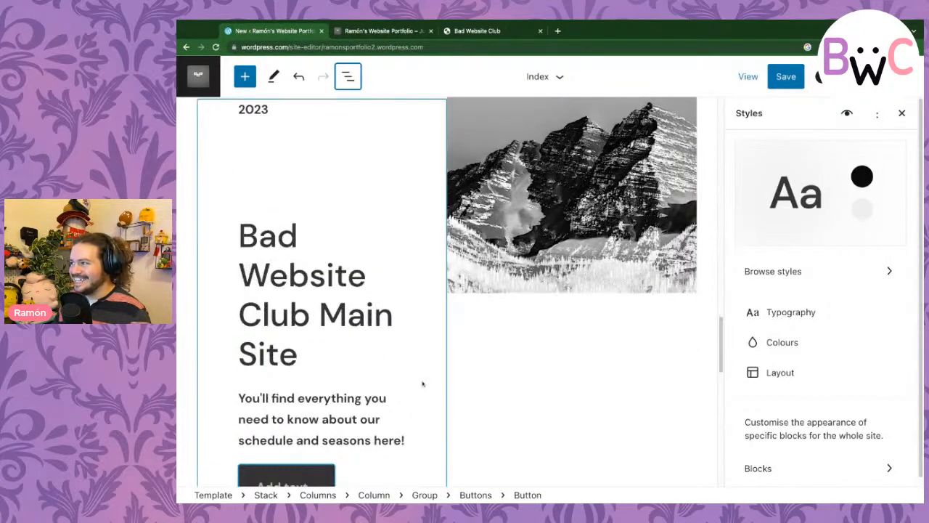
scroll(436, 398, "down", 2)
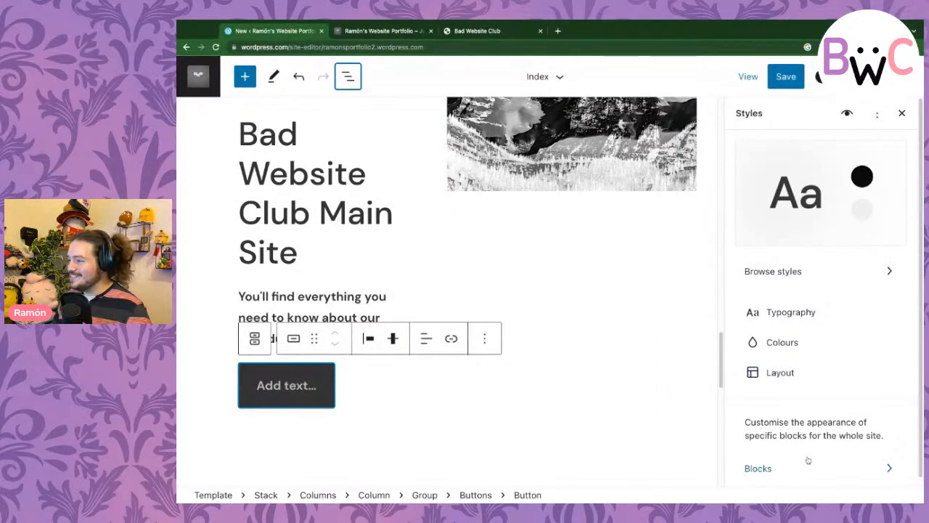
- Apply the Ruby Wine style variation to the site and review it down to the project sections
left_click(820, 198)
left_click(866, 282)
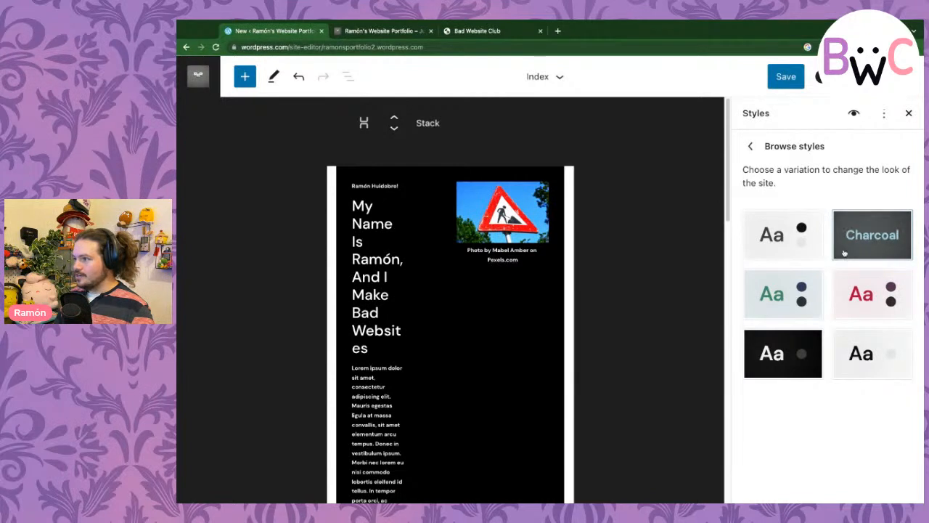
left_click(861, 311)
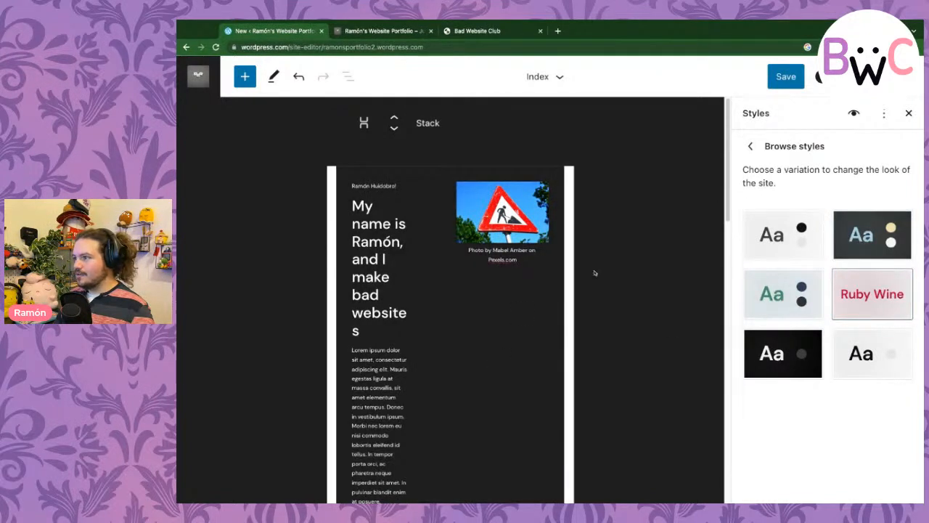
scroll(474, 310, "down", 10)
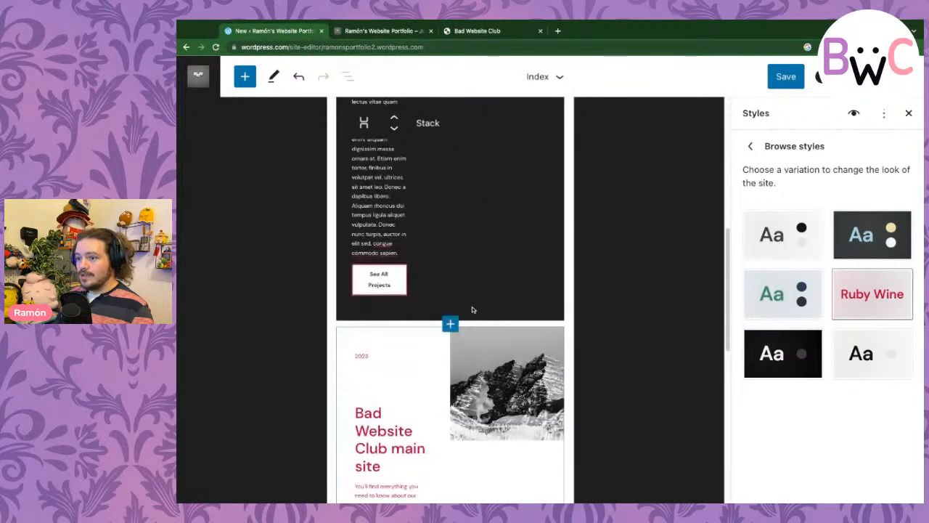
scroll(472, 310, "down", 5)
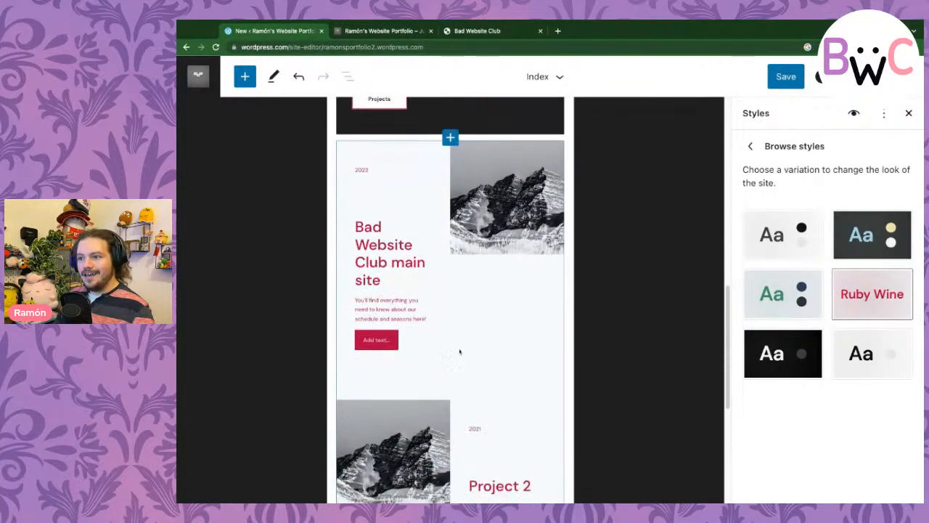
scroll(447, 344, "down", 3)
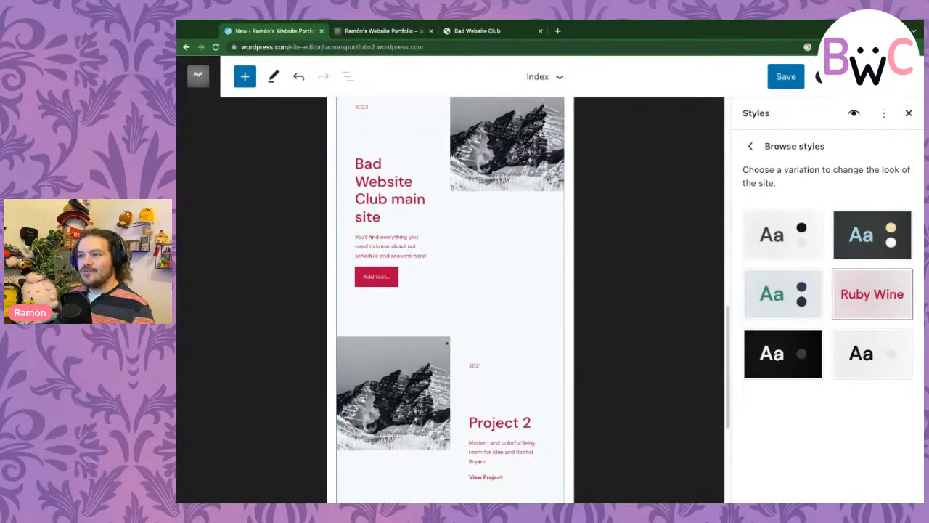
- Leave the style variations and save the changes to the Index template and the Custom Styles
left_click(750, 146)
scroll(614, 341, "down", 5)
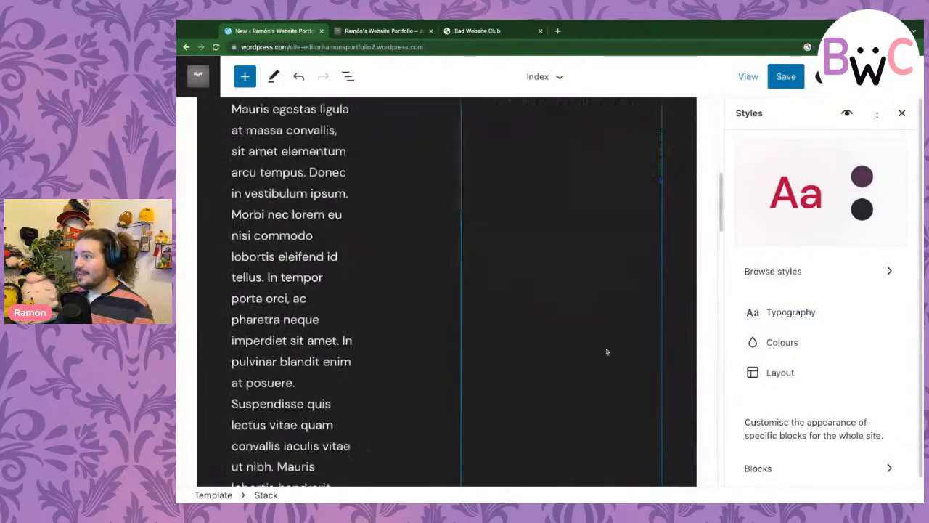
left_click(784, 78)
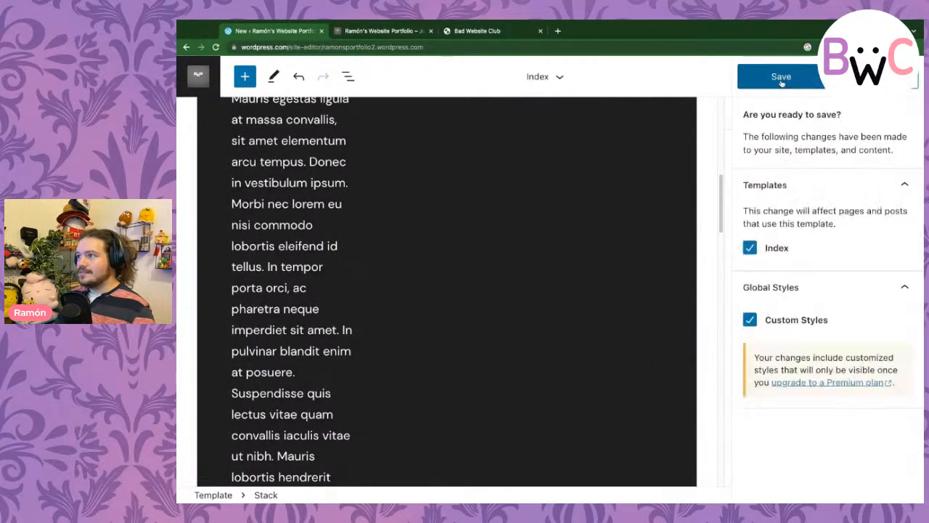
left_click(781, 76)
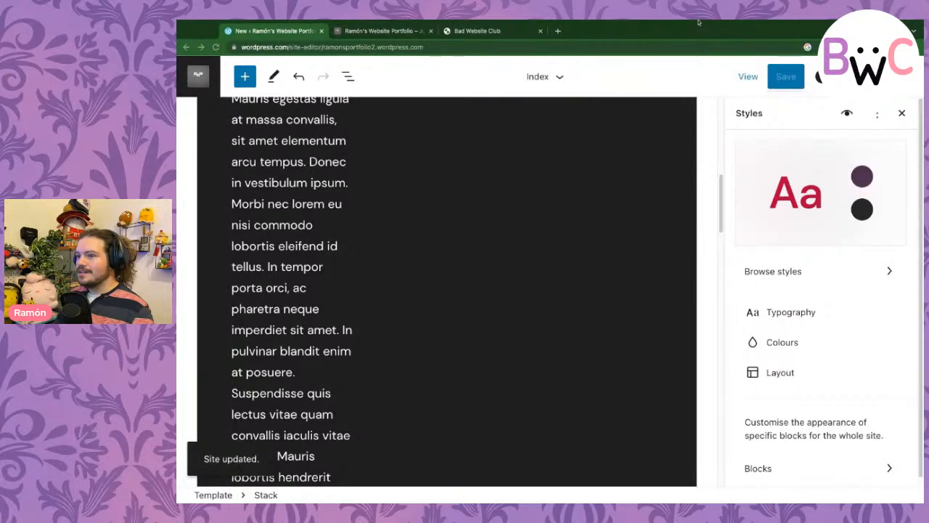
- Review the published portfolio site down to Project 2 and return to the empty button in the site editor
left_click(379, 31)
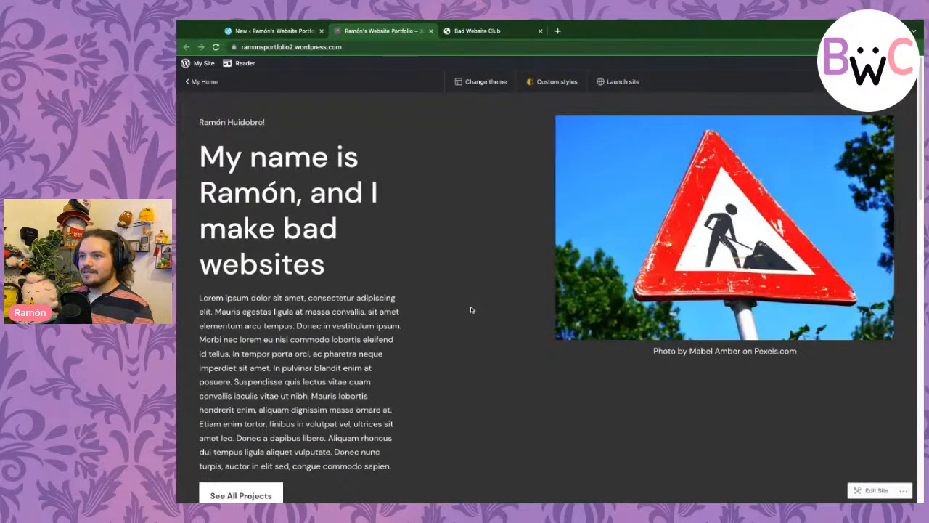
scroll(435, 390, "down", 10)
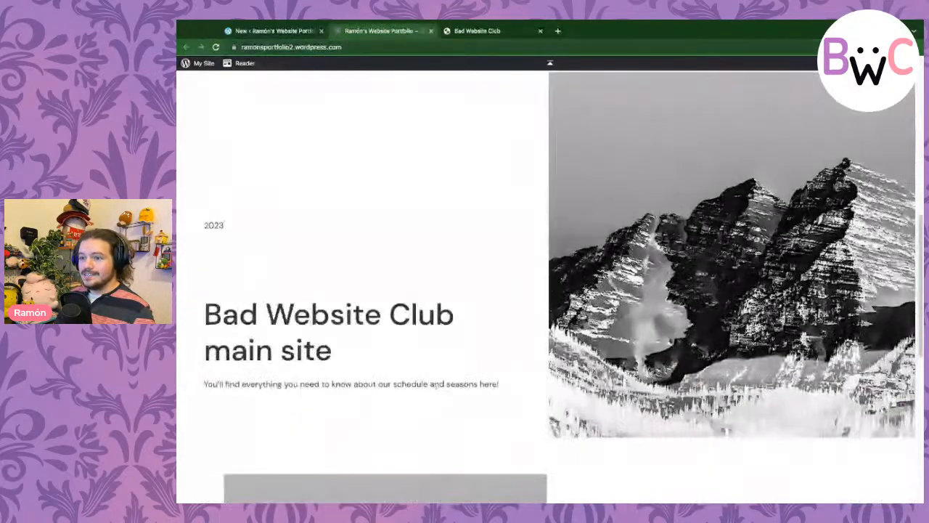
scroll(439, 389, "down", 5)
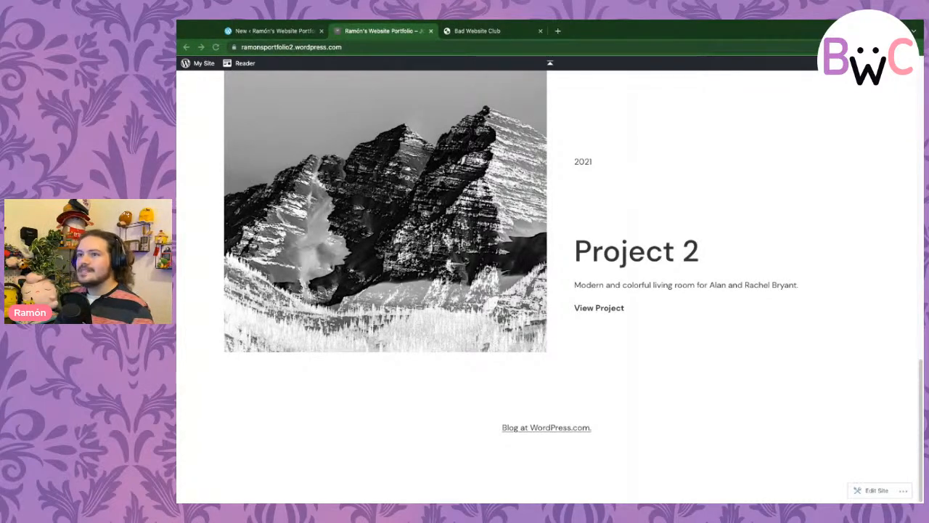
left_click(275, 32)
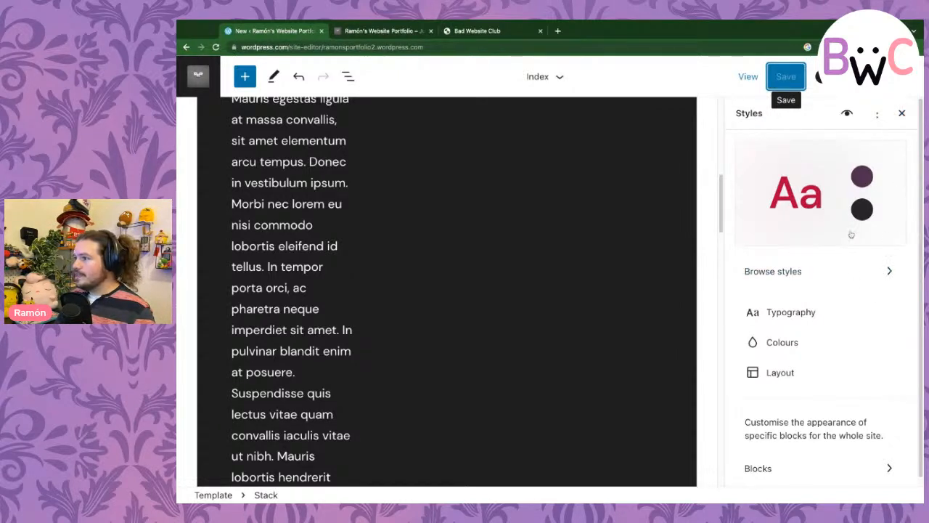
left_click(901, 115)
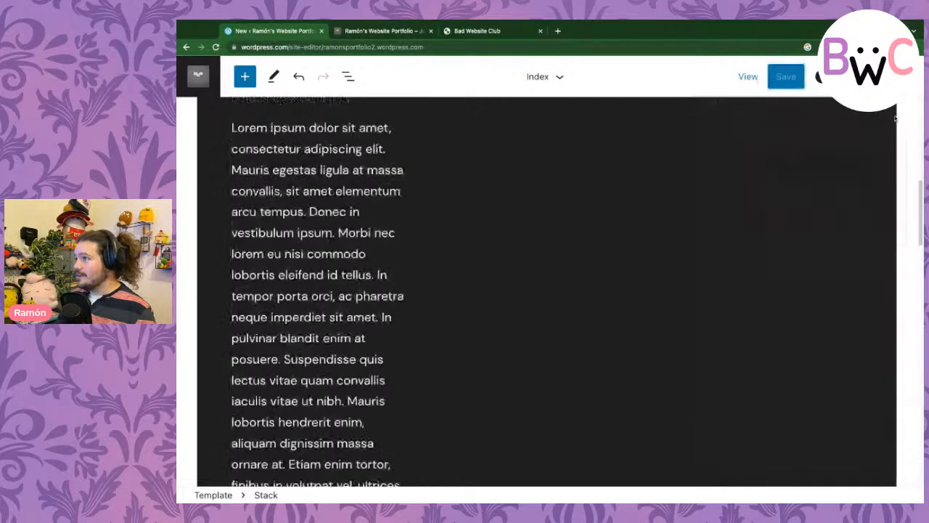
scroll(321, 286, "down", 12)
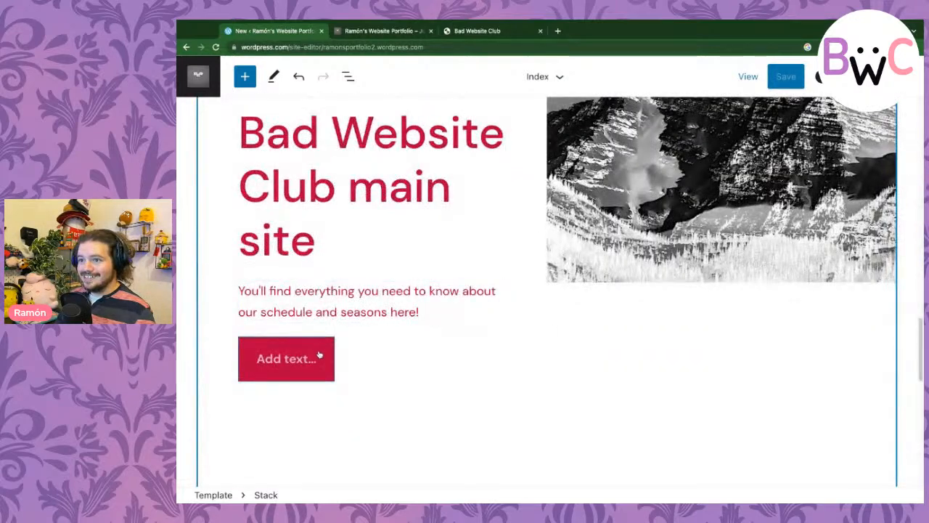
- Set the site's style variation back to Default and close the style settings
left_click(824, 77)
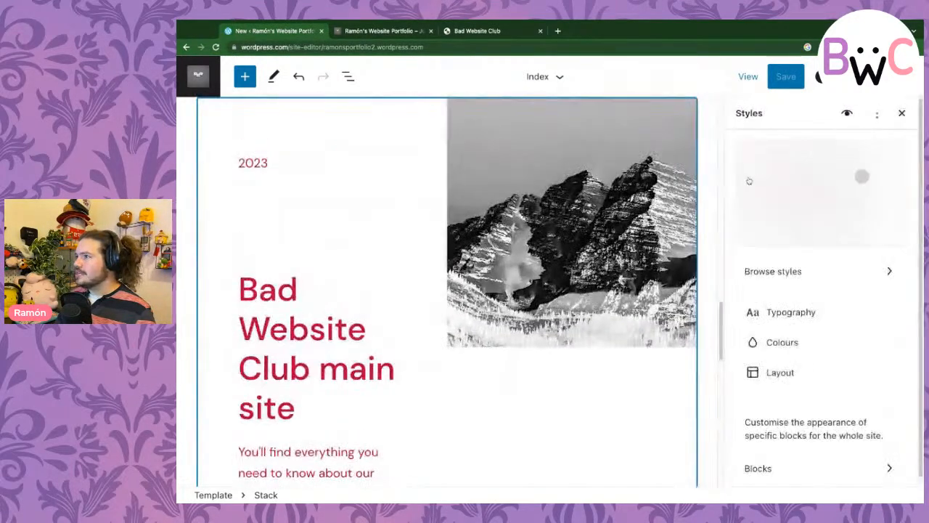
left_click(826, 268)
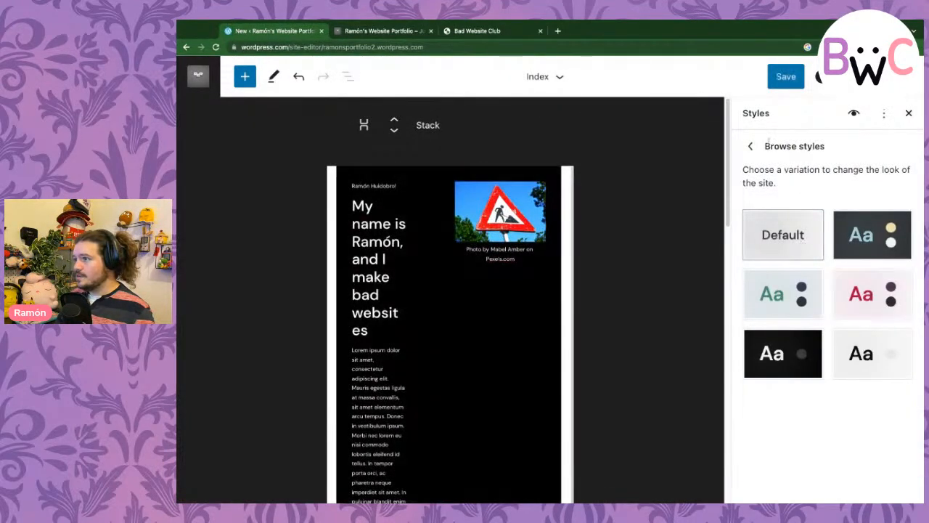
left_click(751, 146)
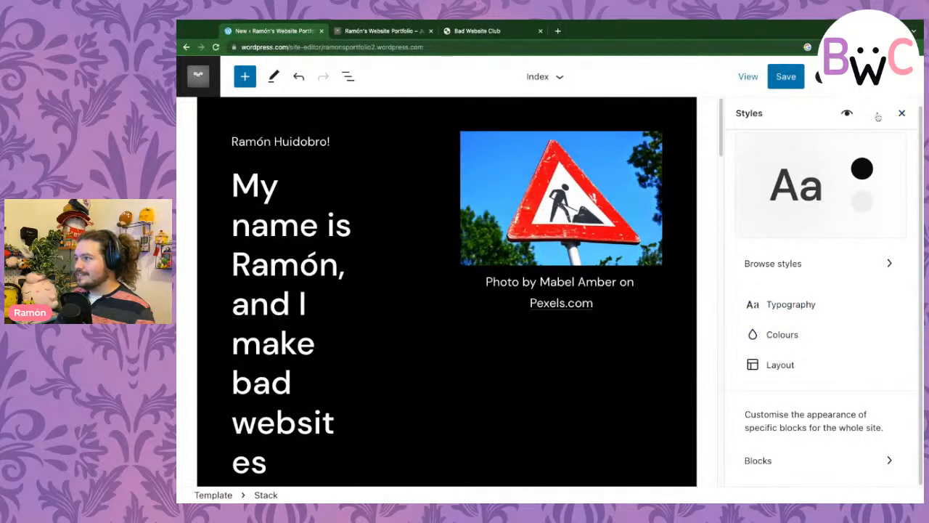
left_click(878, 114)
left_click(877, 116)
left_click(903, 114)
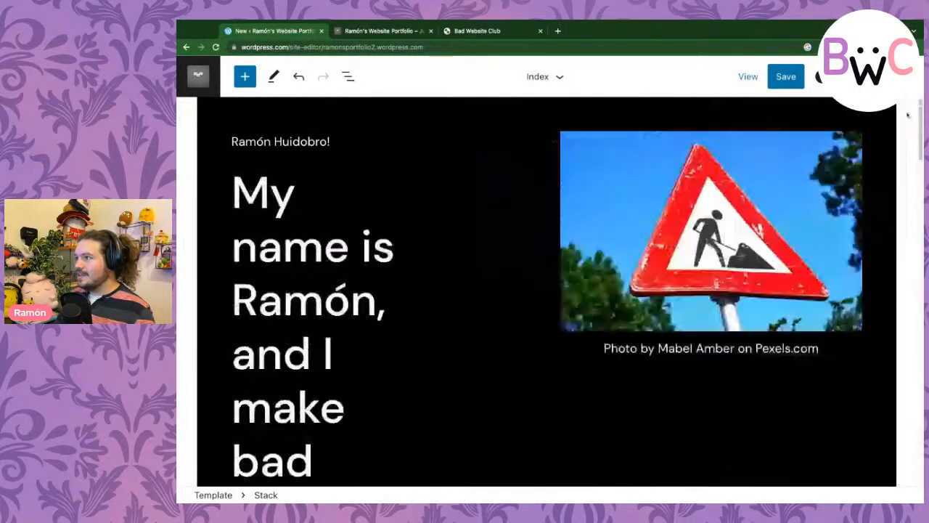
- Label the empty button below the Bad Website Club project description "Visit our Site!"
scroll(402, 313, "down", 15)
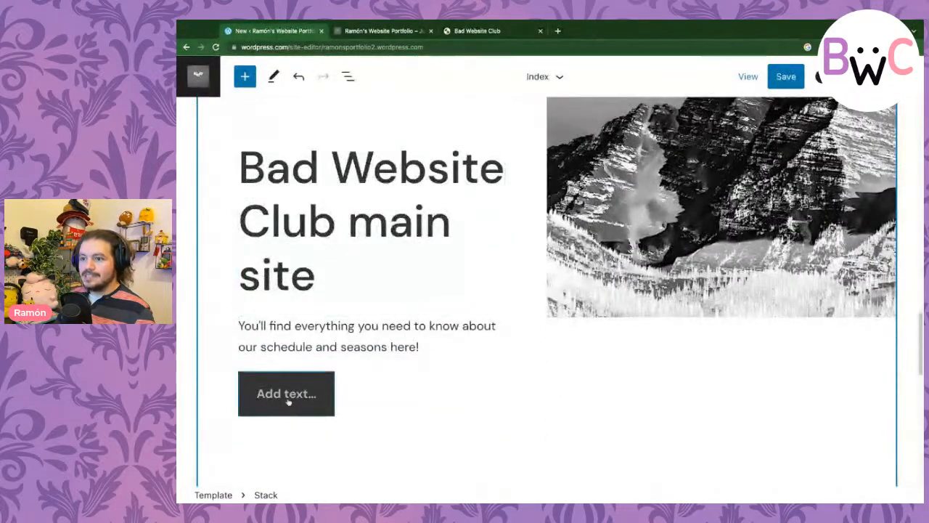
left_click(287, 401)
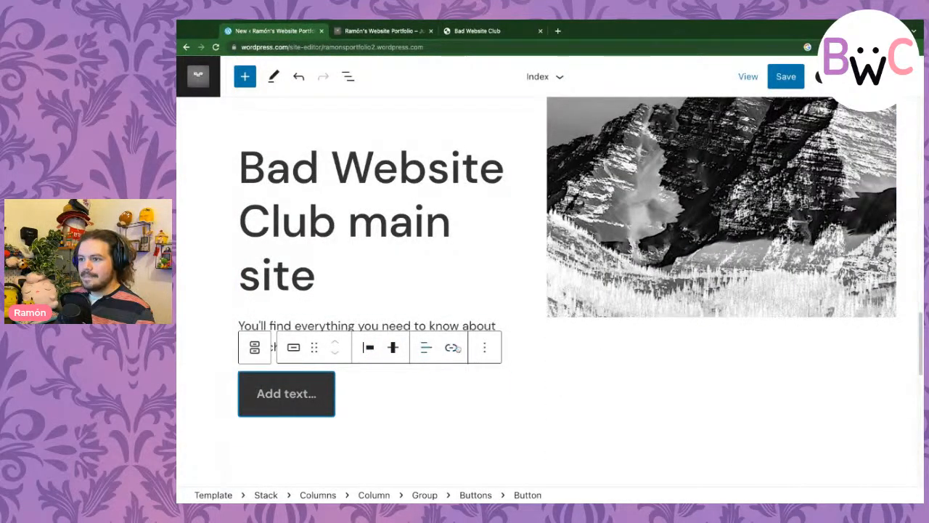
left_click(485, 347)
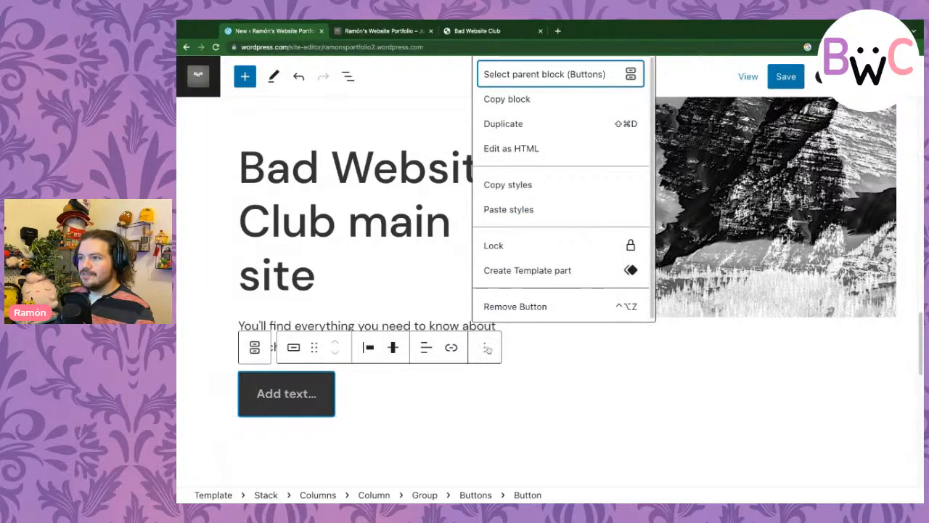
left_click(274, 402)
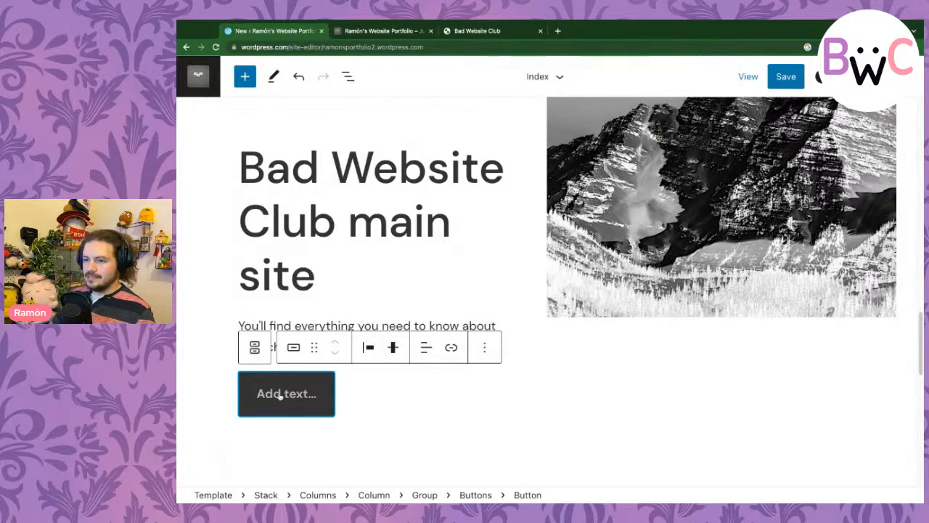
type("Visit ")
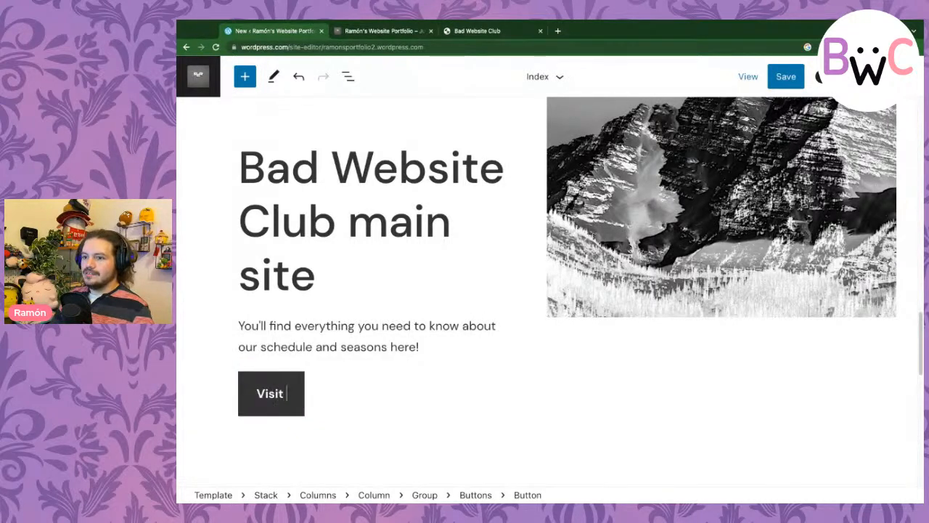
type("our Site!")
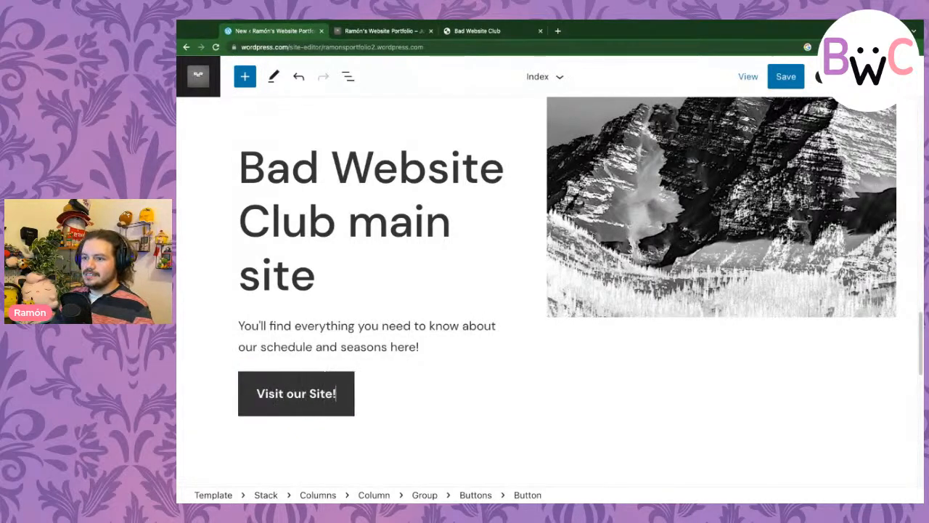
left_click(359, 393)
left_click(312, 393)
key("ctrl+a")
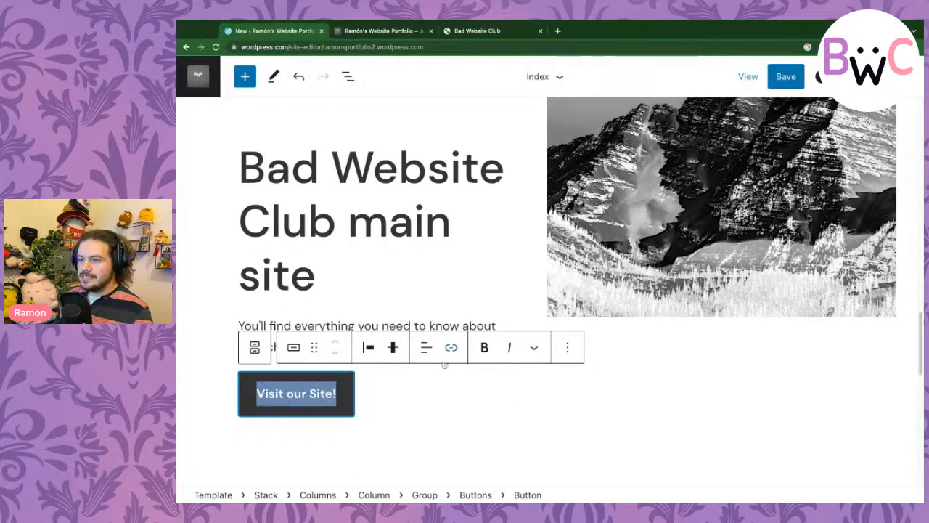
left_click(451, 347)
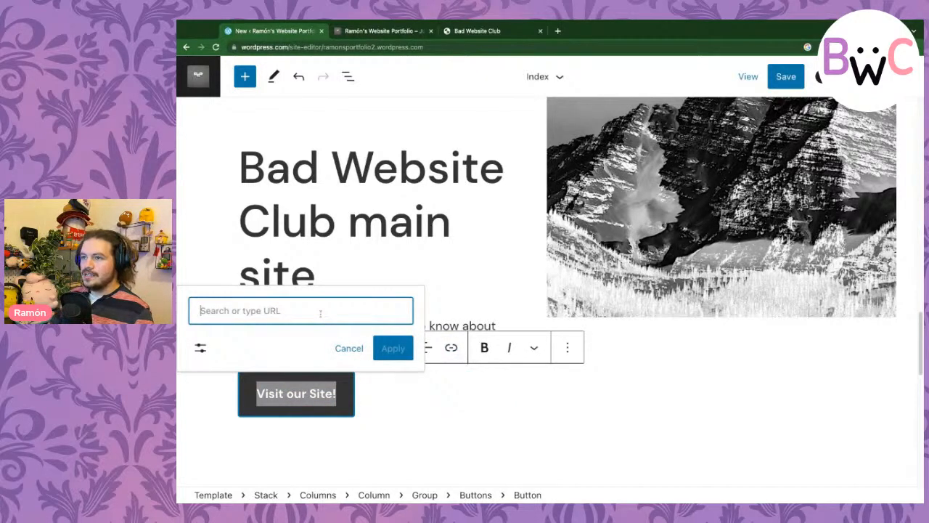
type("https://bad")
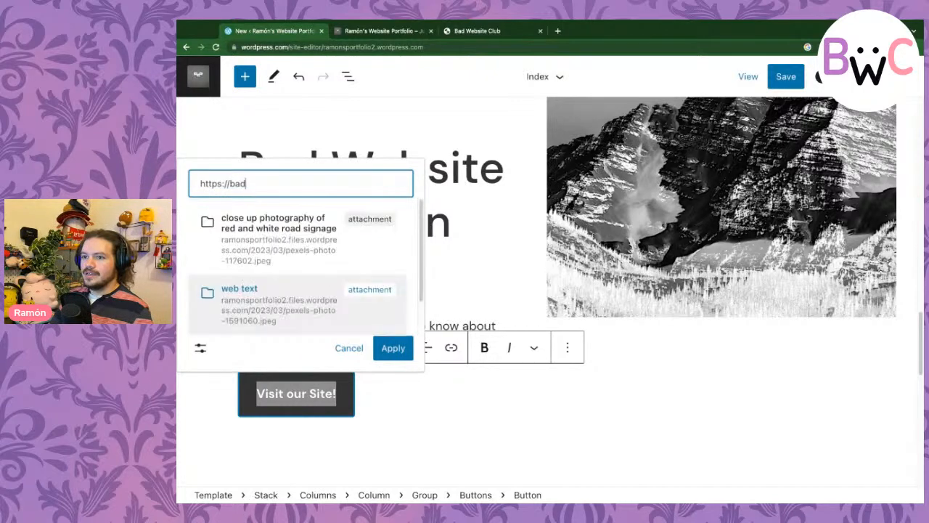
type("wesite")
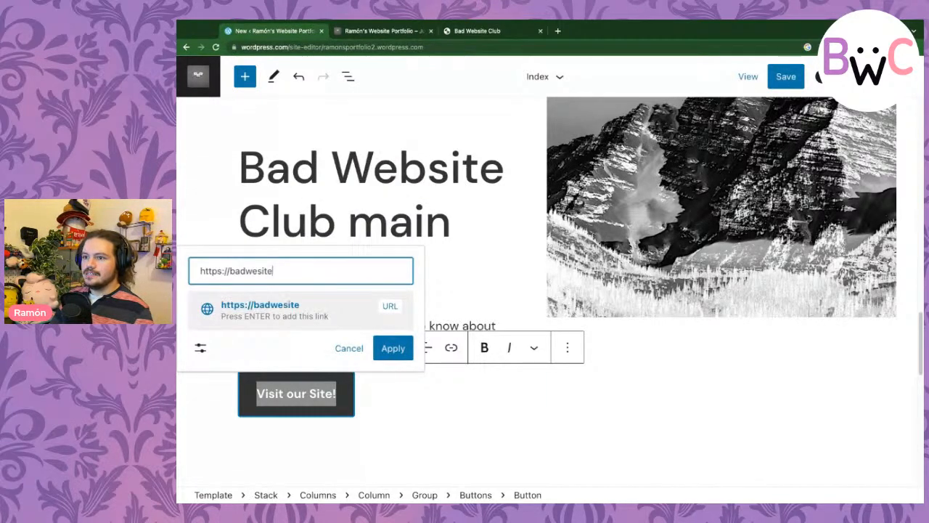
type("site.club")
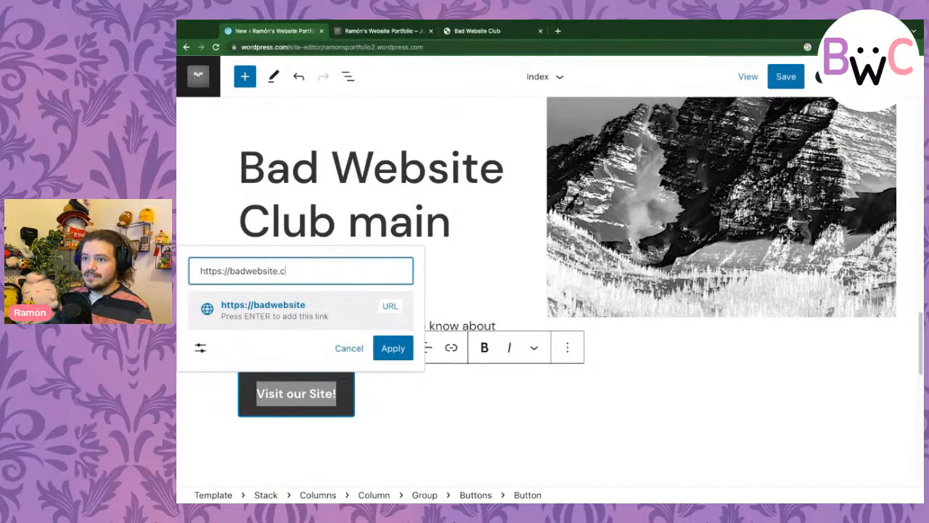
left_click(393, 348)
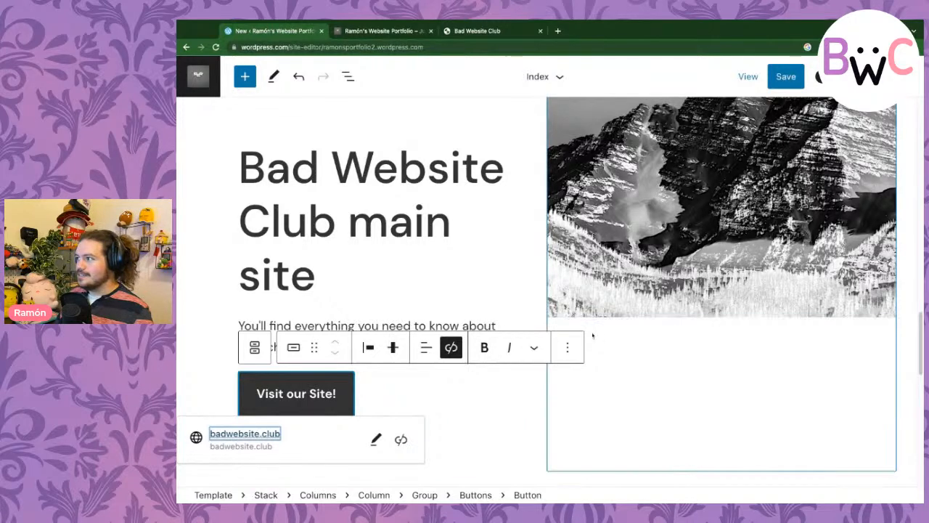
- Replace the mountain image beside the Bad Website Club project with a screenshot of the badwebsite.club homepage
scroll(594, 336, "up", 3)
left_click(648, 340)
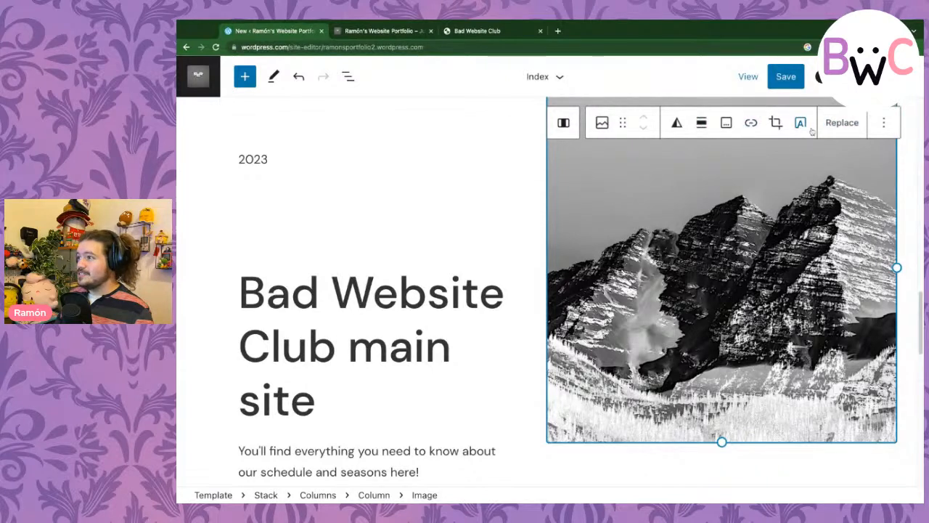
left_click(831, 122)
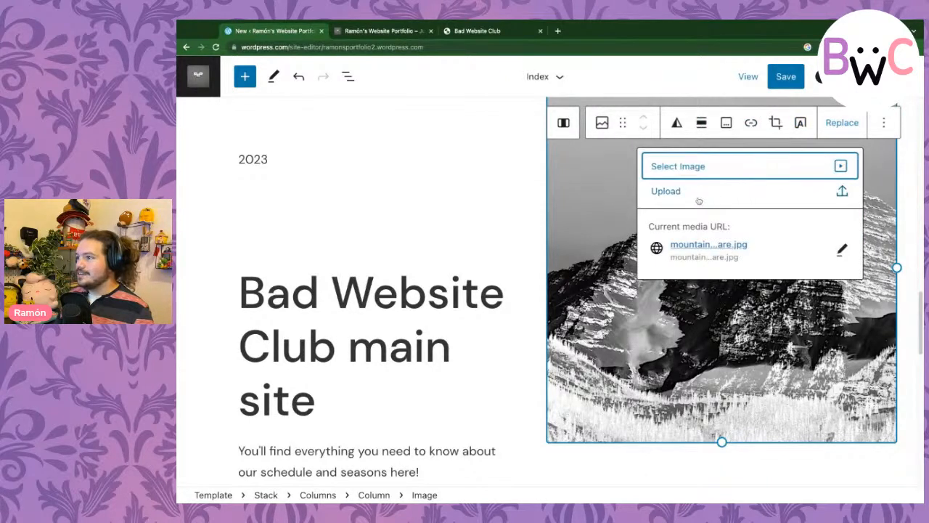
left_click(487, 33)
left_click(564, 169)
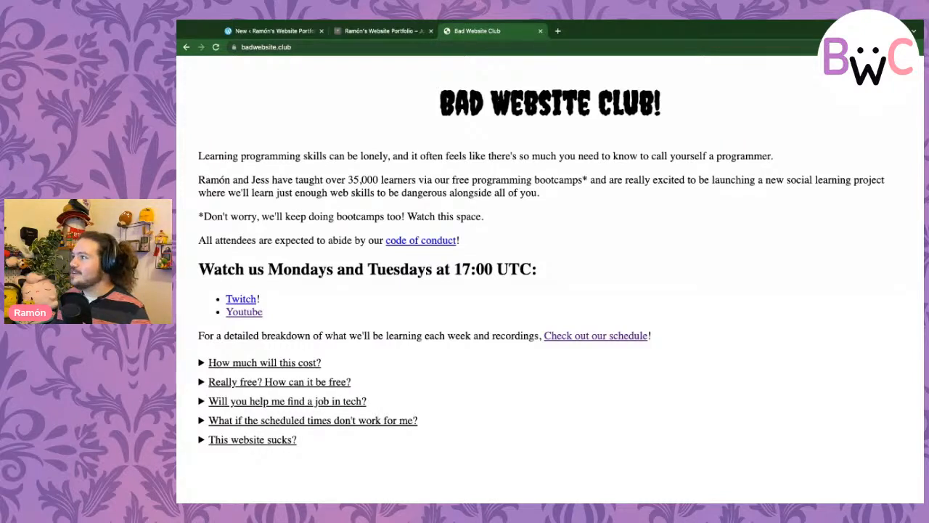
left_click(272, 30)
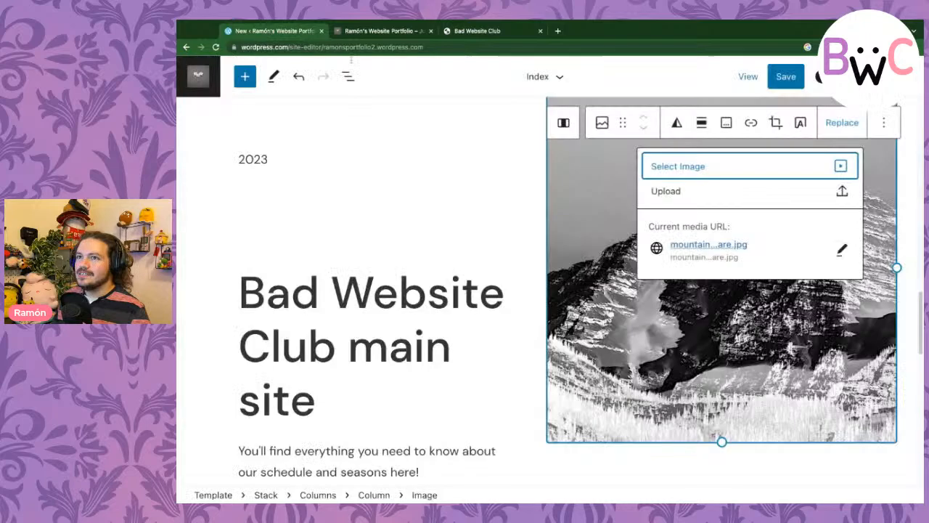
scroll(448, 329, "down", 1)
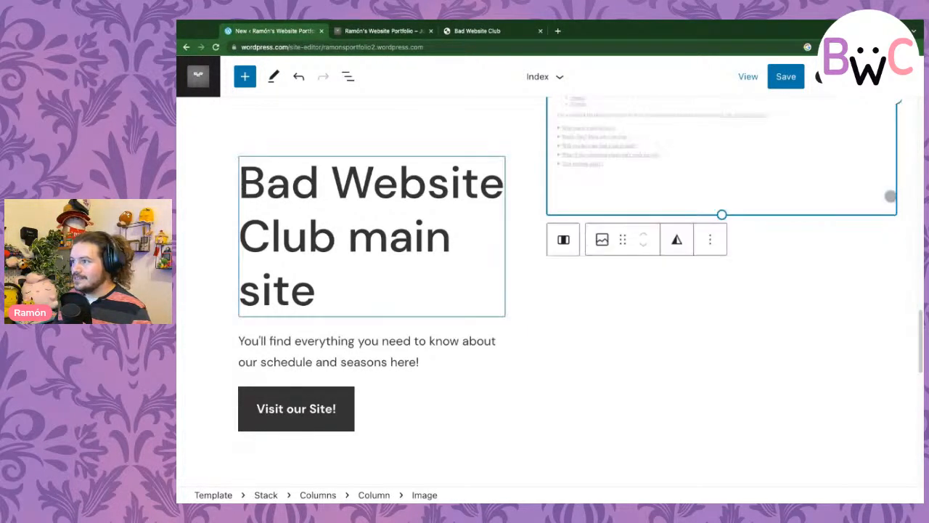
scroll(529, 233, "up", 4)
scroll(528, 232, "down", 2)
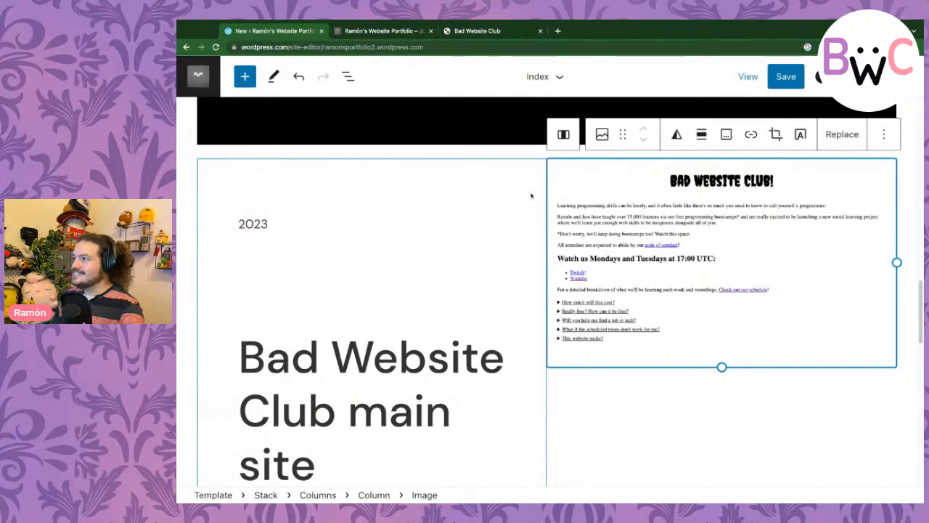
scroll(557, 251, "down", 3)
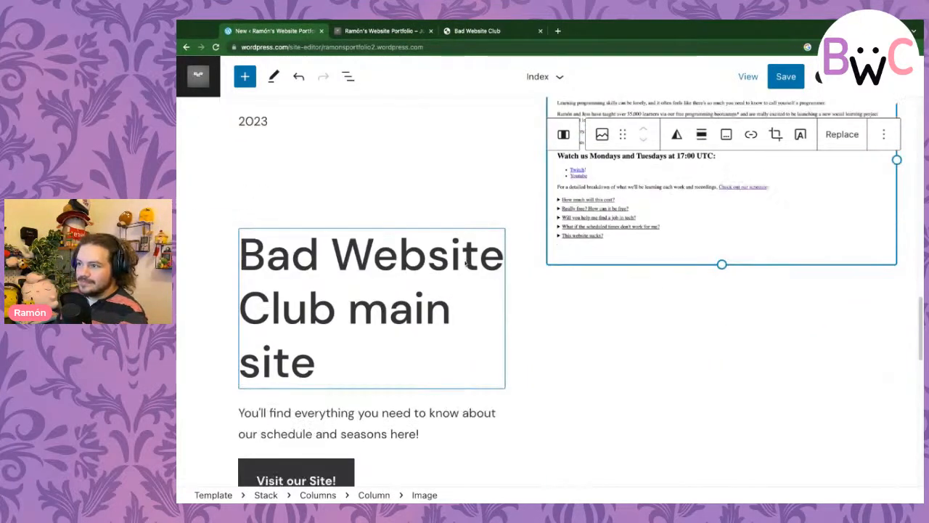
- Align the Bad Website Club screenshot image to the centre
scroll(629, 243, "up", 3)
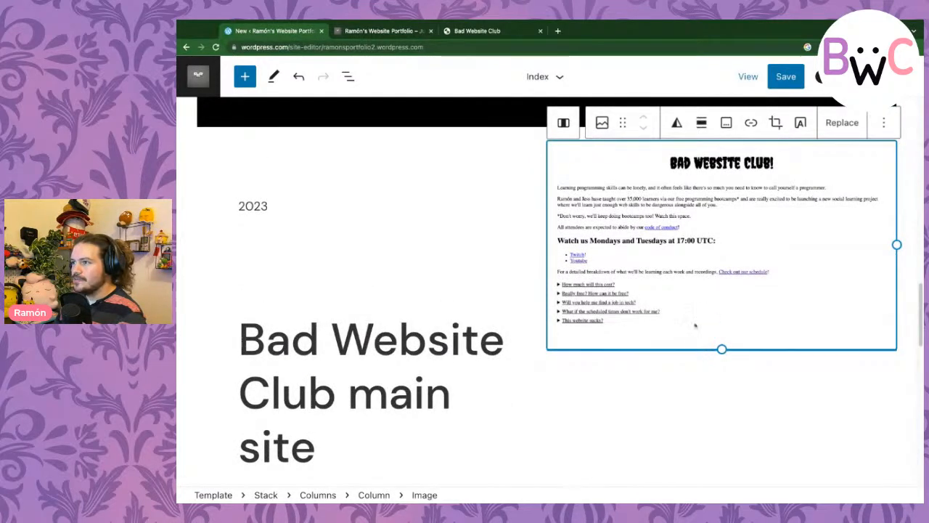
left_click(703, 128)
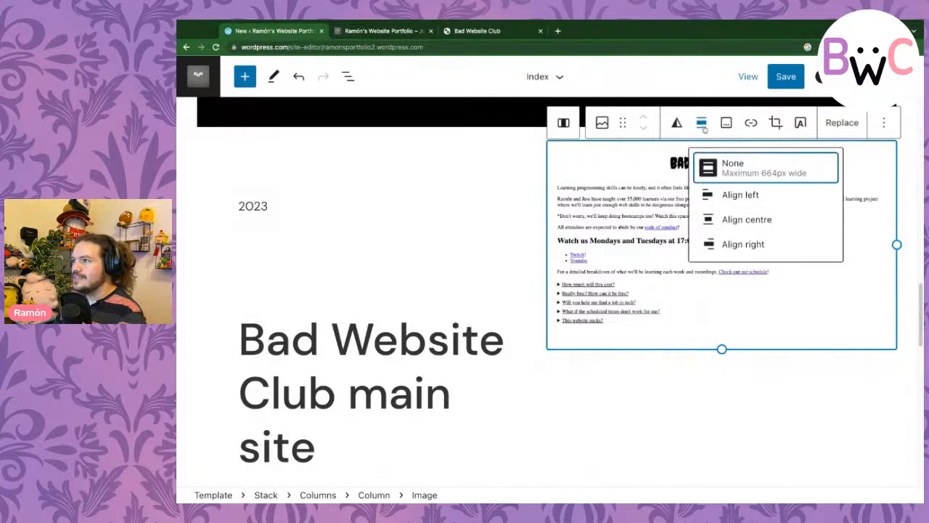
left_click(747, 221)
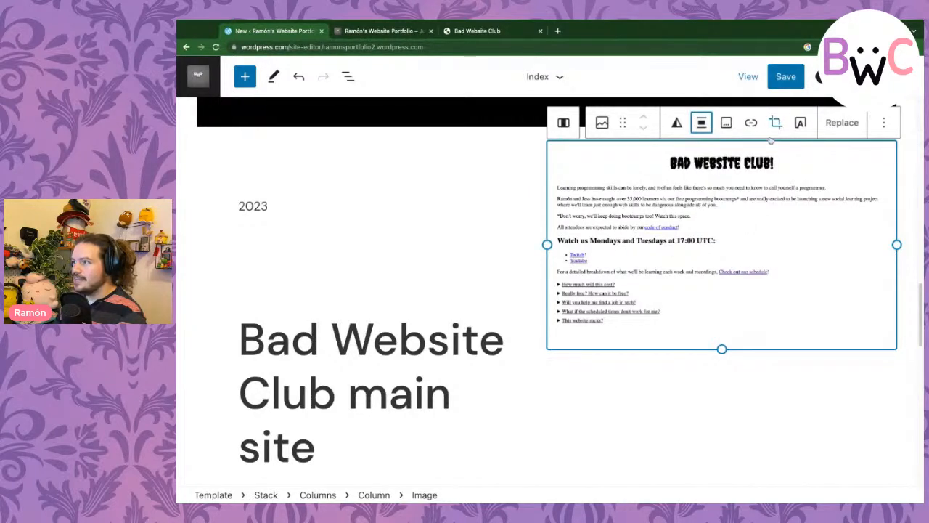
- Try the magenta-green and blue-orange duotone filters on the screenshot image and return the duotone to Unset
left_click(679, 125)
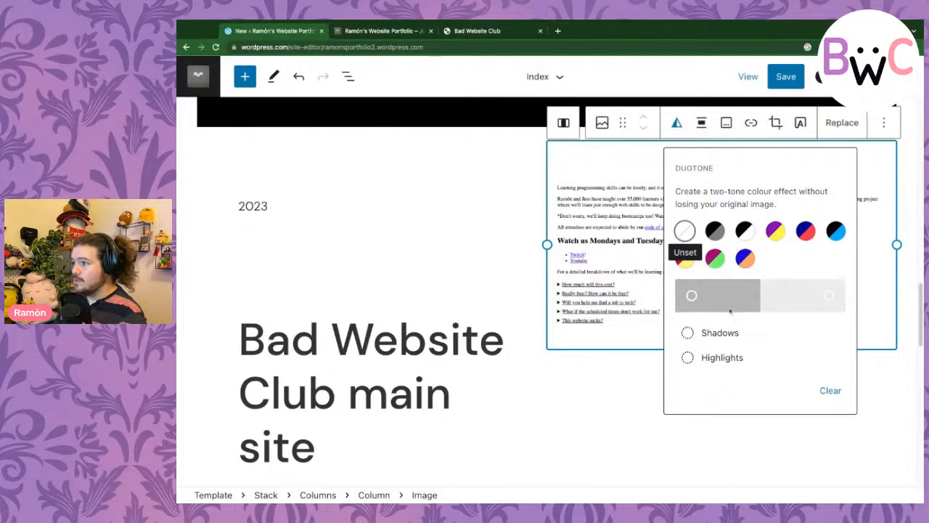
left_click(718, 262)
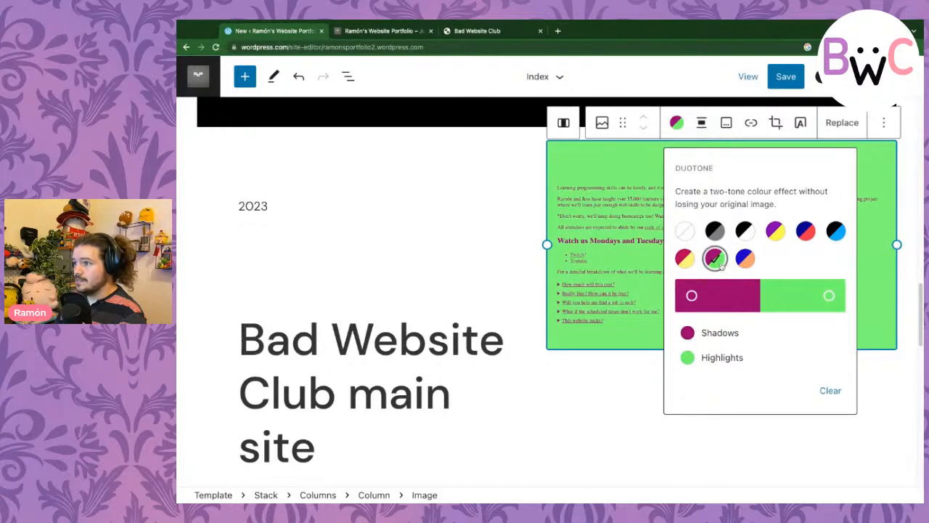
left_click(748, 258)
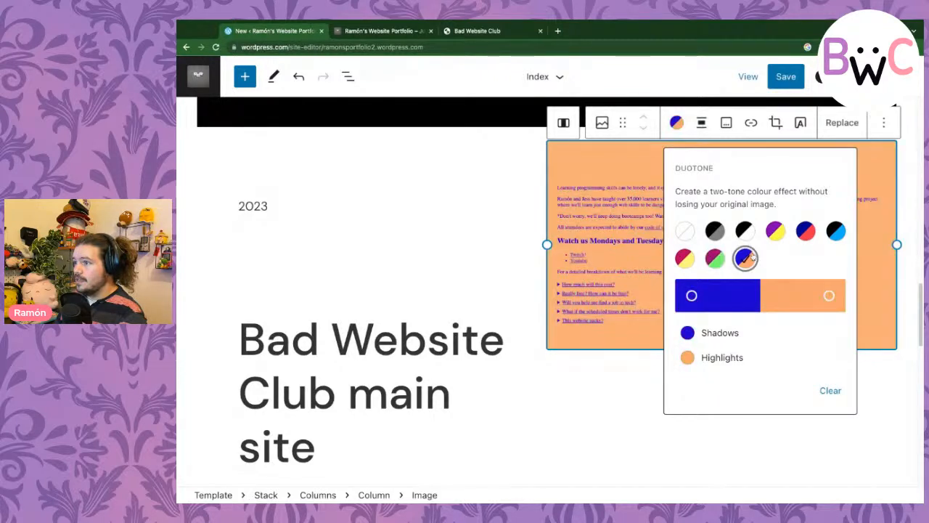
left_click(685, 235)
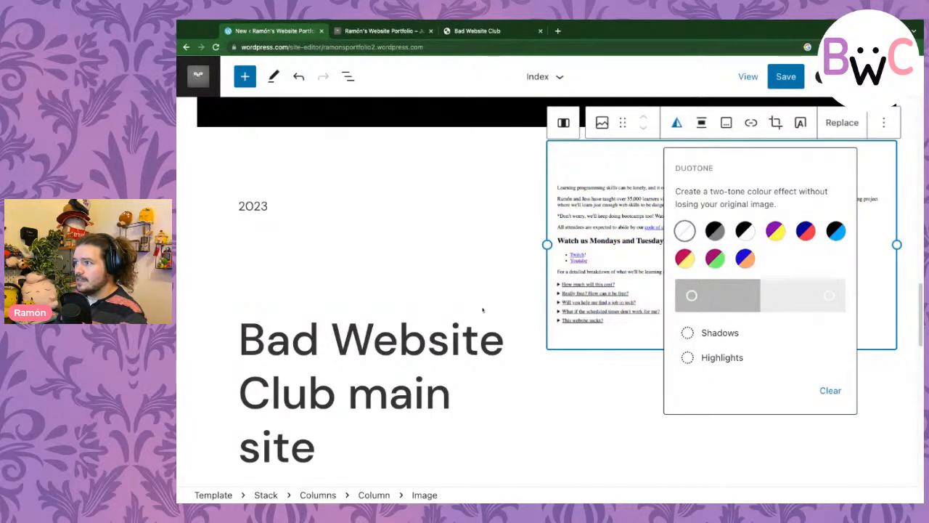
left_click(716, 259)
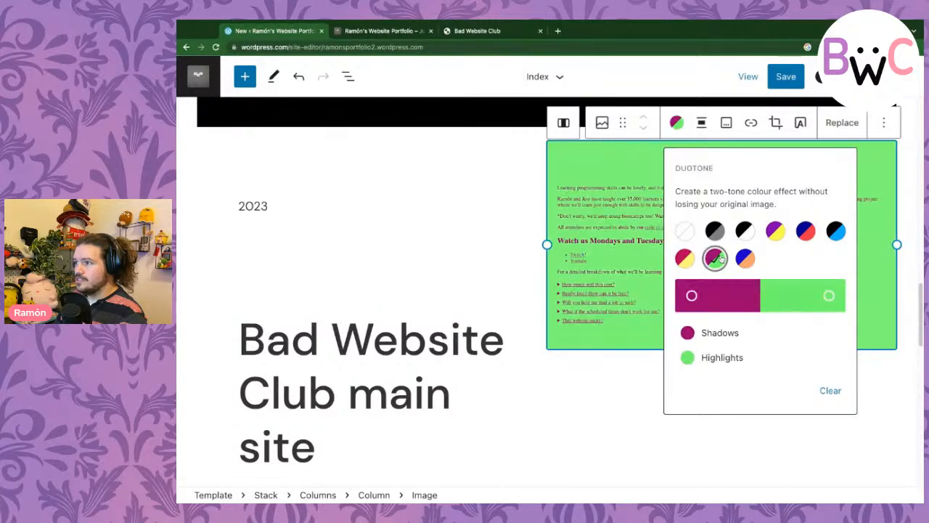
left_click(689, 237)
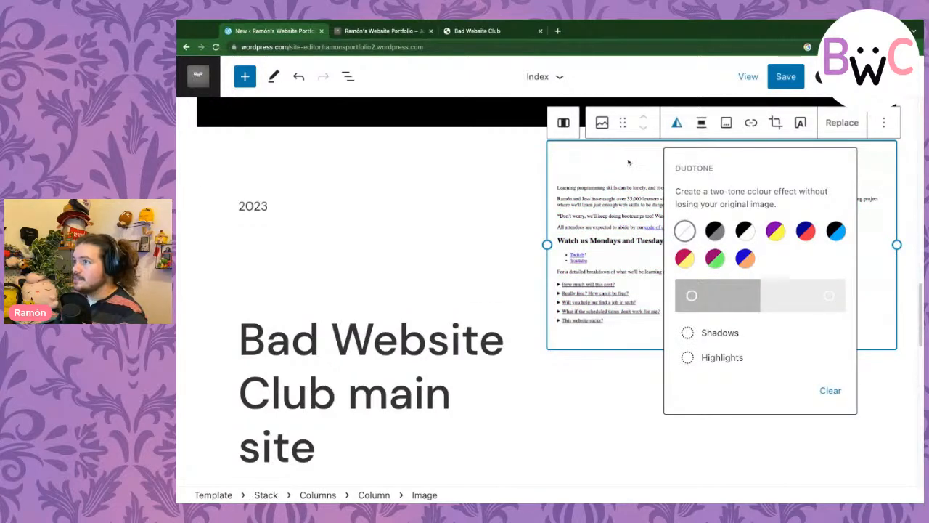
- Try making the screenshot image slightly smaller and undo the resize
left_click(605, 124)
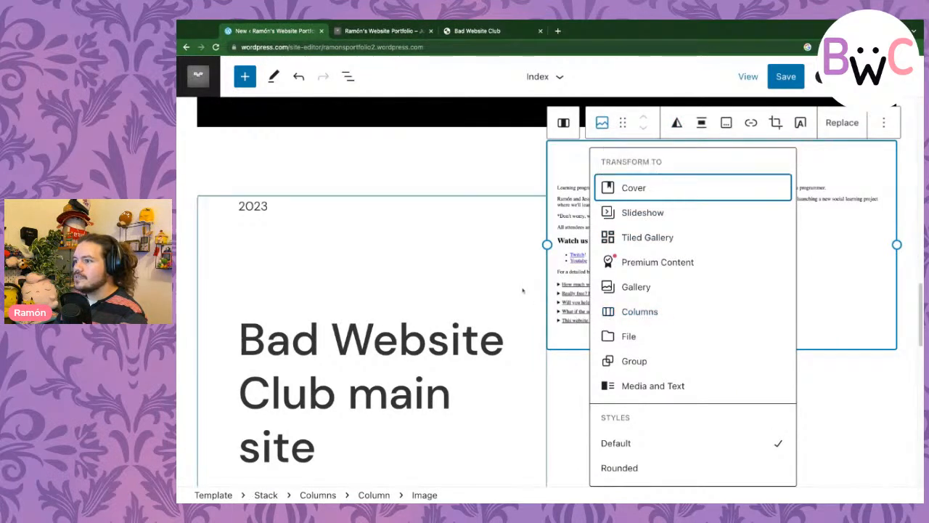
left_click(519, 181)
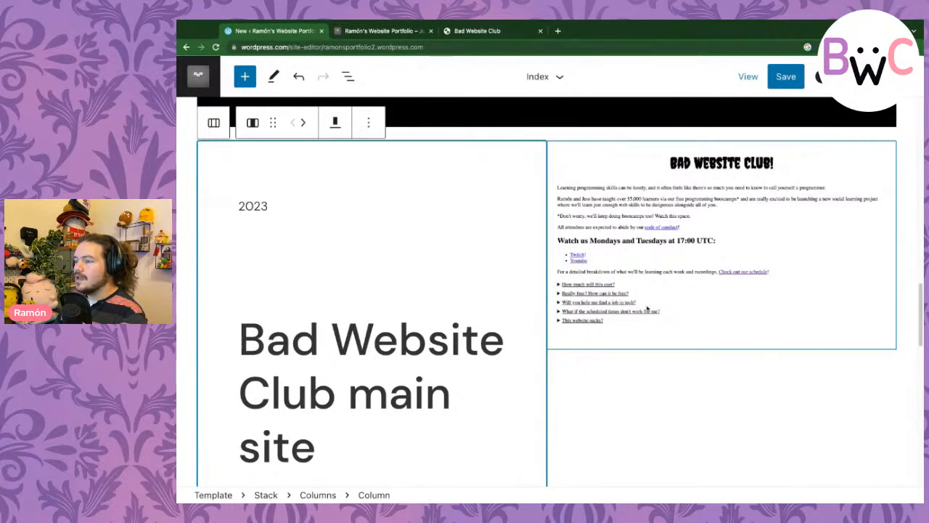
left_click(611, 221)
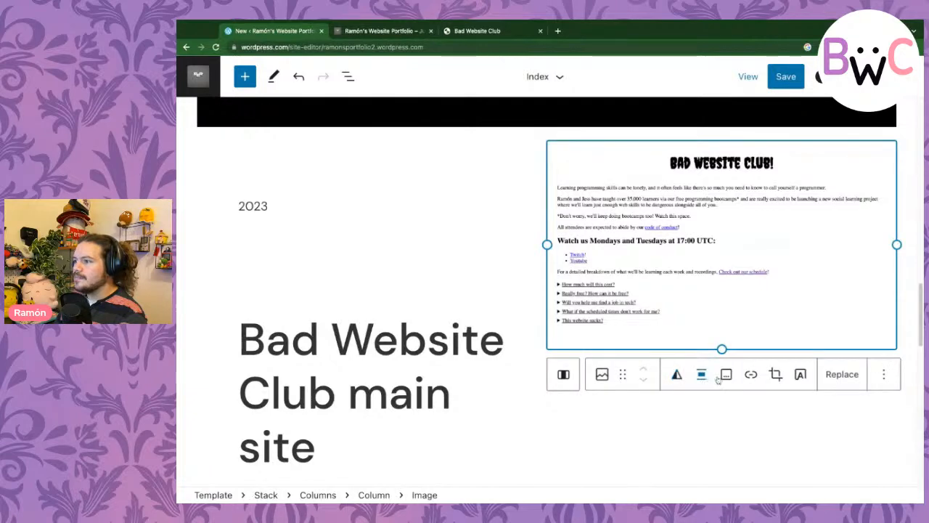
left_click_drag(722, 349, 747, 333)
key("ctrl+z")
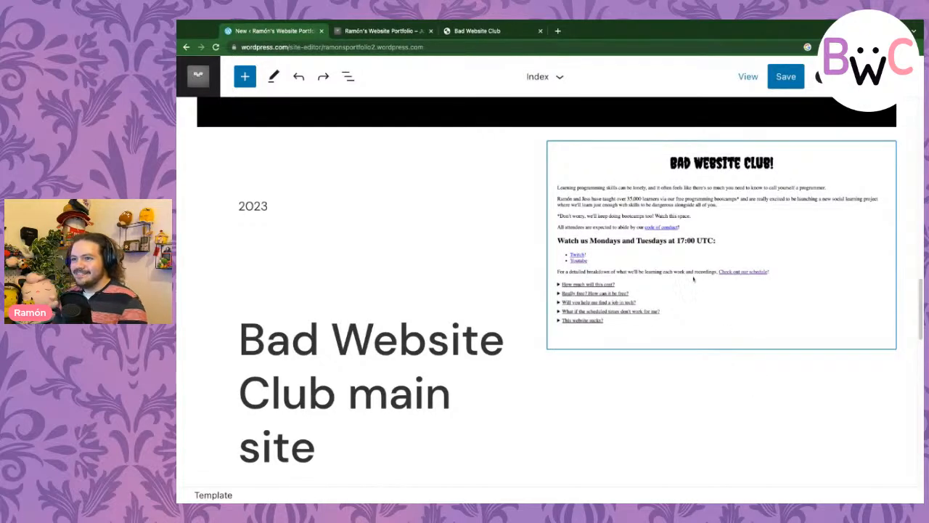
- Set the vertical alignment of the column holding the screenshot image to middle
scroll(593, 329, "down", 3)
left_click(593, 329)
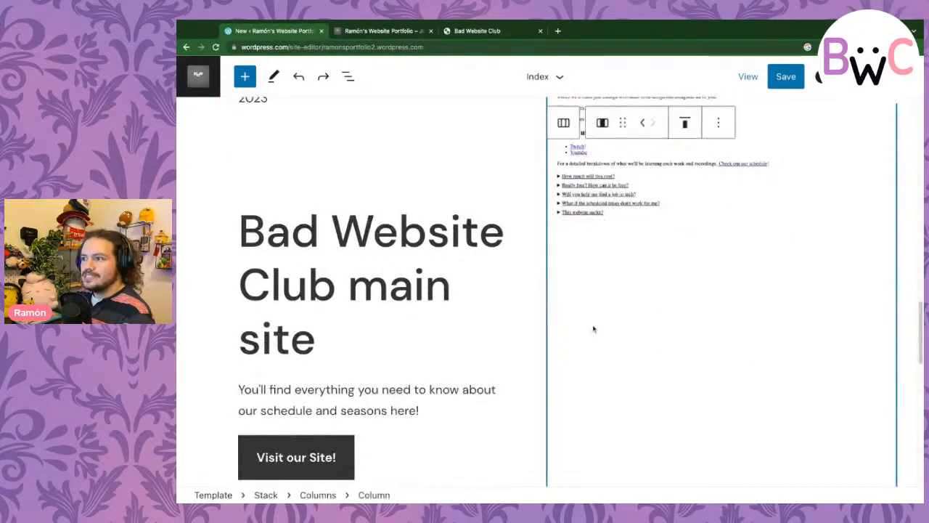
scroll(600, 315, "up", 2)
left_click(687, 130)
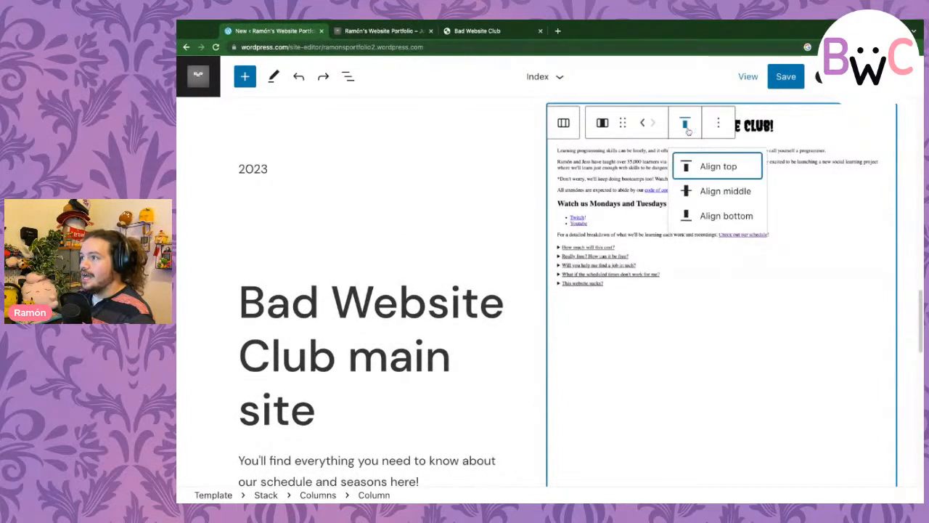
left_click(710, 193)
left_click(484, 190)
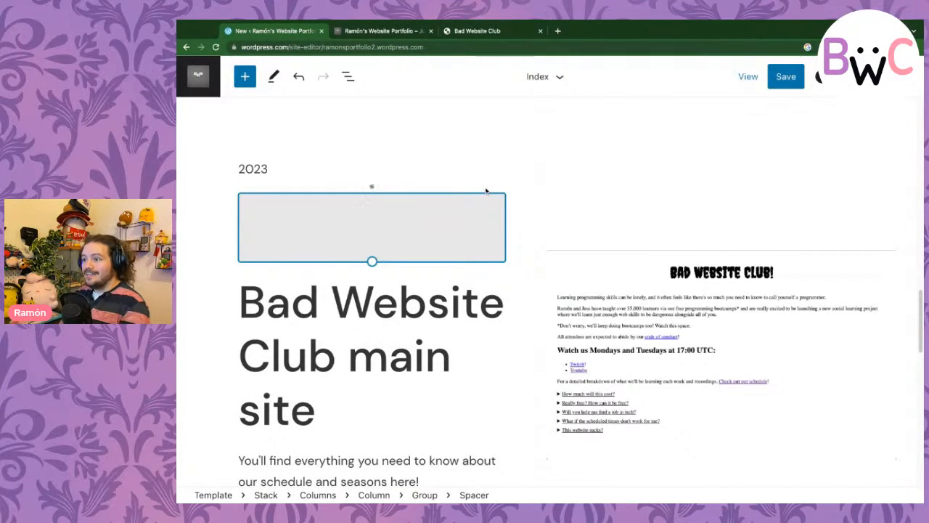
- Compare top and bottom vertical alignment for the image column and return it to middle
left_click(581, 374)
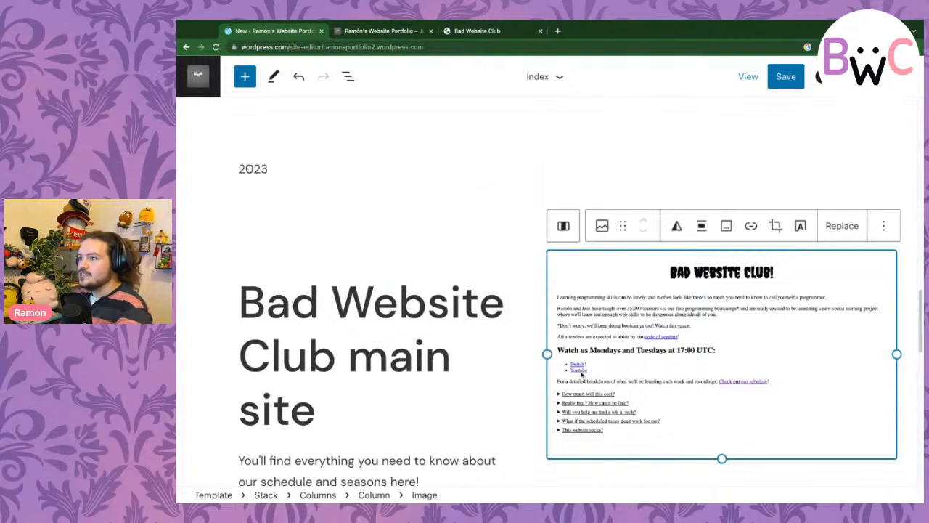
left_click(600, 252)
left_click(559, 270)
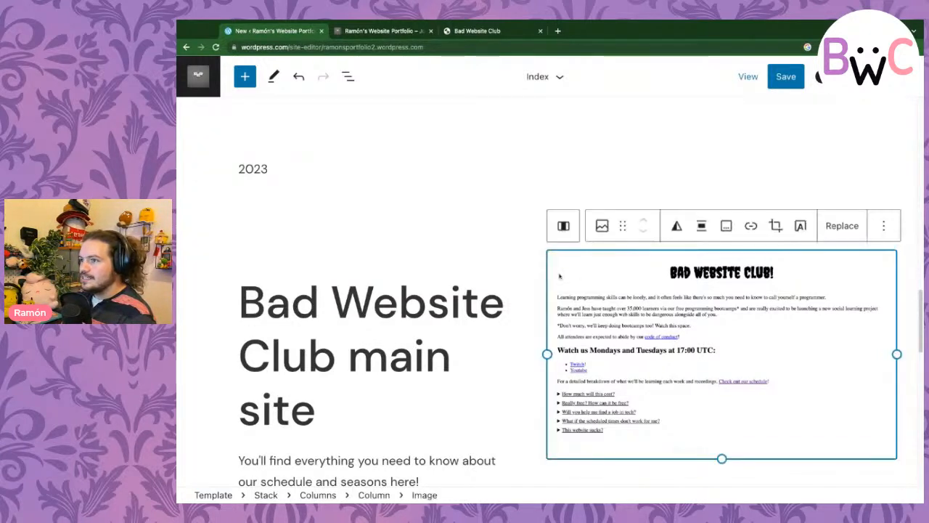
left_click(563, 226)
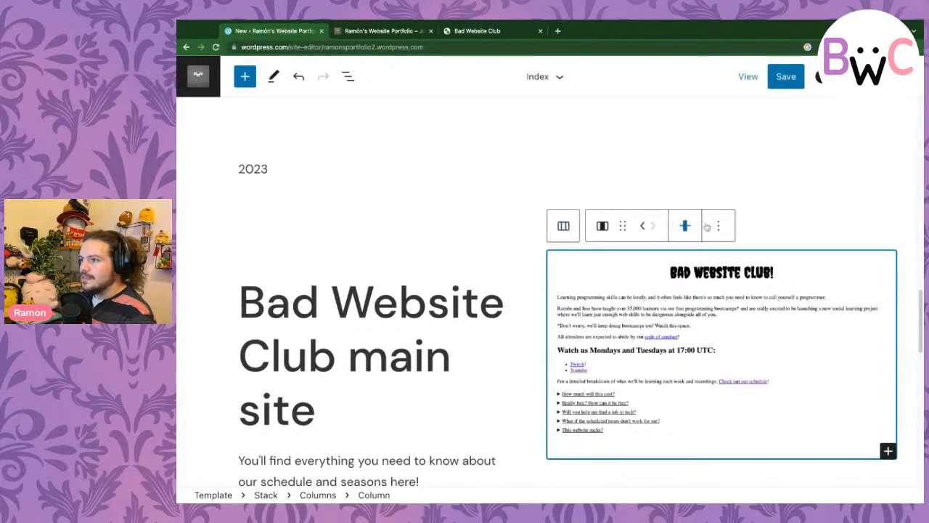
left_click(681, 228)
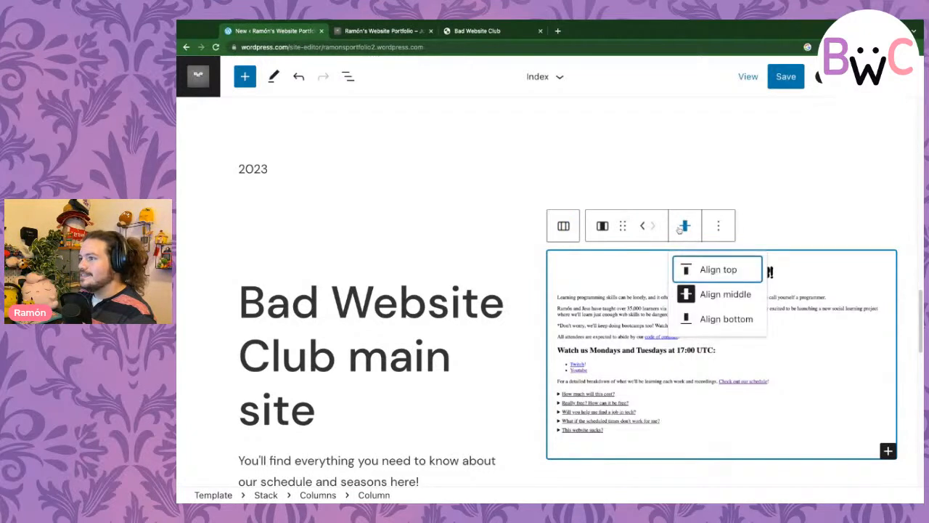
left_click(715, 270)
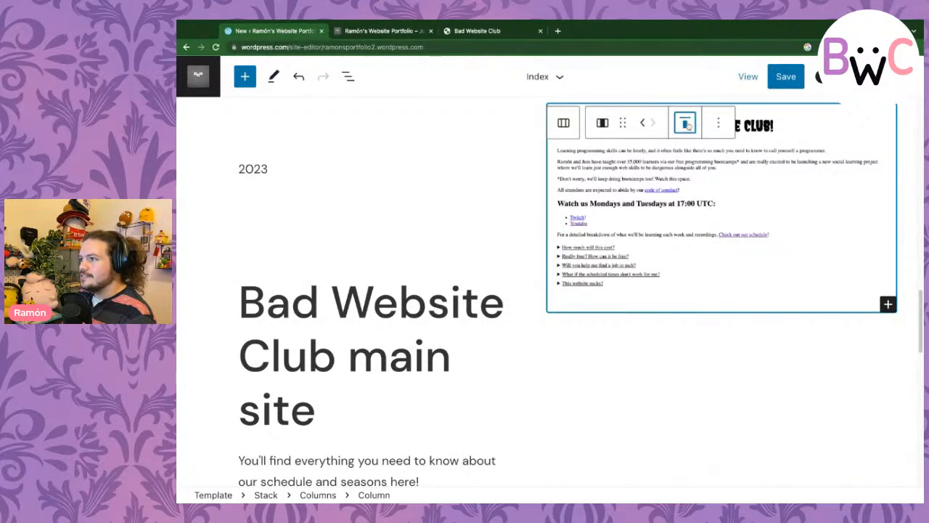
left_click(686, 124)
left_click(719, 215)
left_click(684, 372)
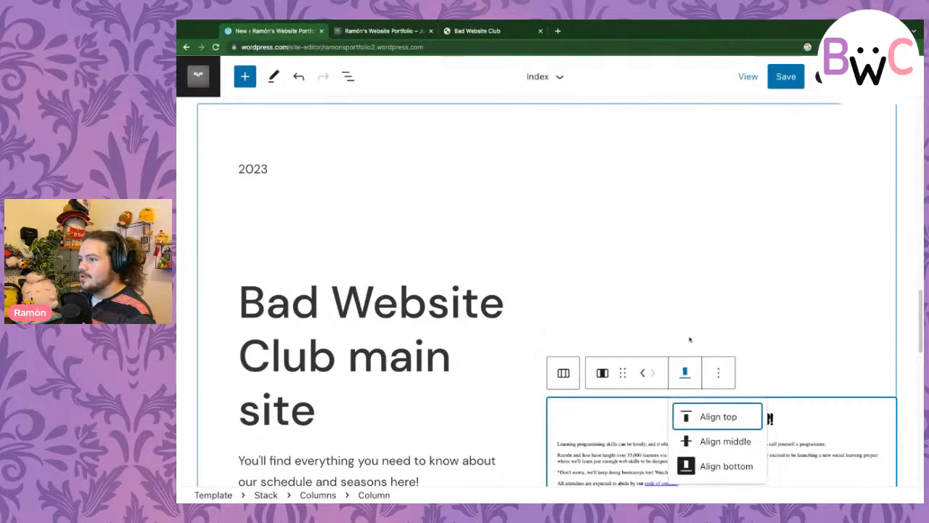
left_click(725, 441)
left_click(719, 226)
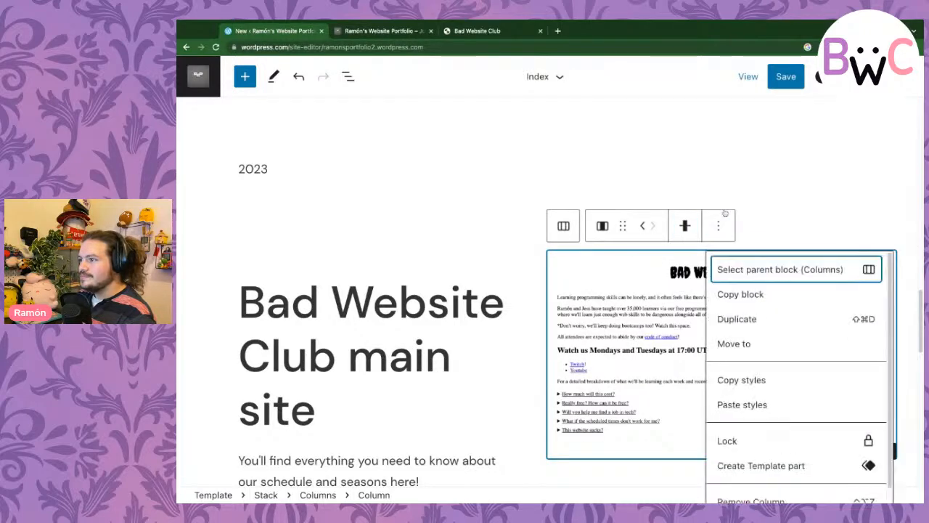
left_click(728, 217)
left_click(716, 178)
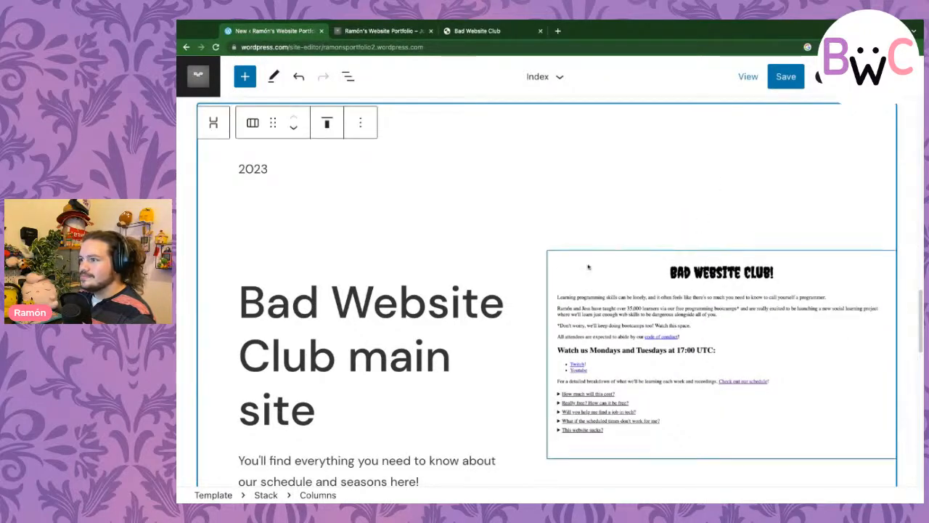
- Shorten the project heading to "Bad Website Club!" by replacing the words "main site" with an exclamation mark
scroll(559, 269, "down", 3)
scroll(431, 264, "up", 2)
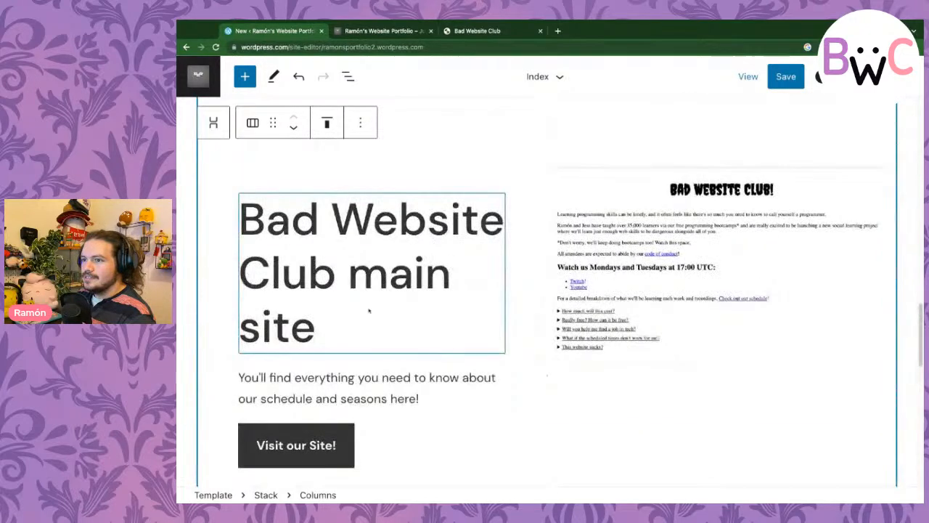
left_click(338, 317)
key("ctrl+shift+Left")
key("ctrl+shift+Left")
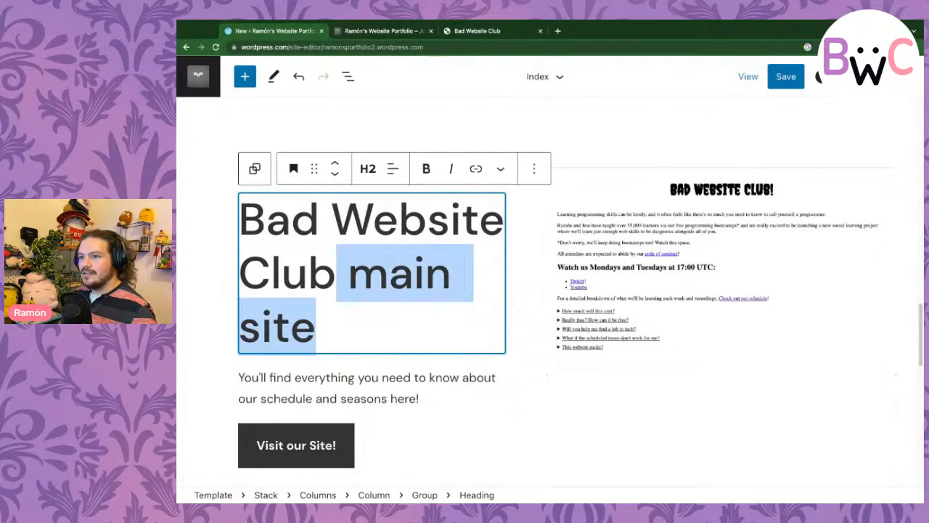
key("BackSpace")
type("!")
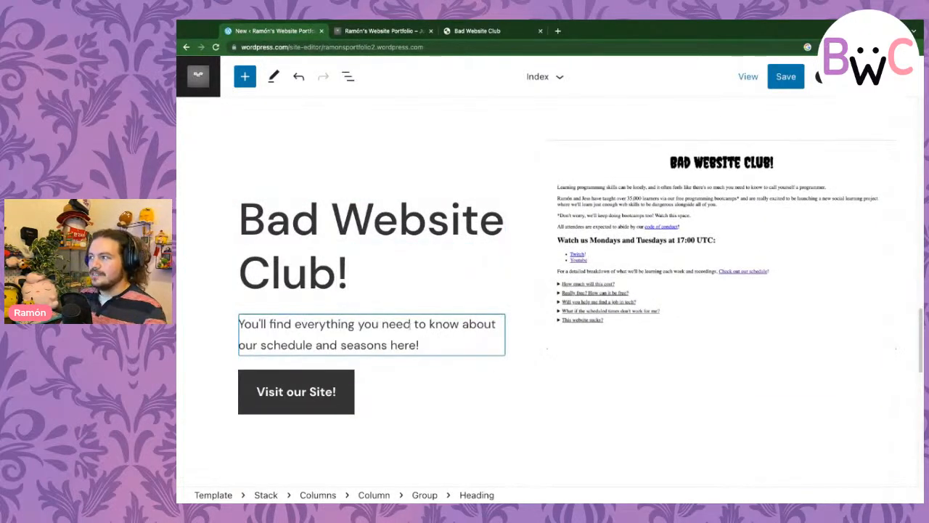
left_click(607, 393)
scroll(601, 357, "down", 7)
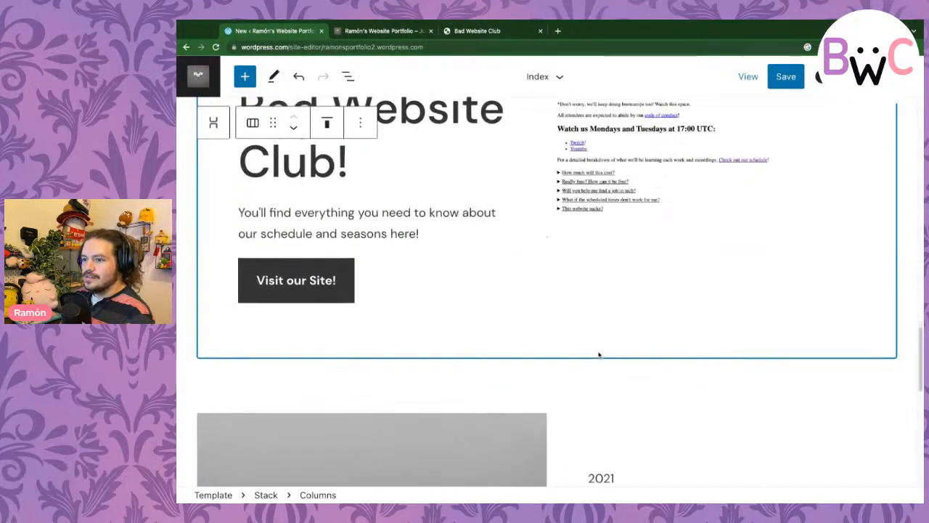
- Change the second project's year to 2023
scroll(597, 352, "down", 6)
scroll(595, 334, "up", 4)
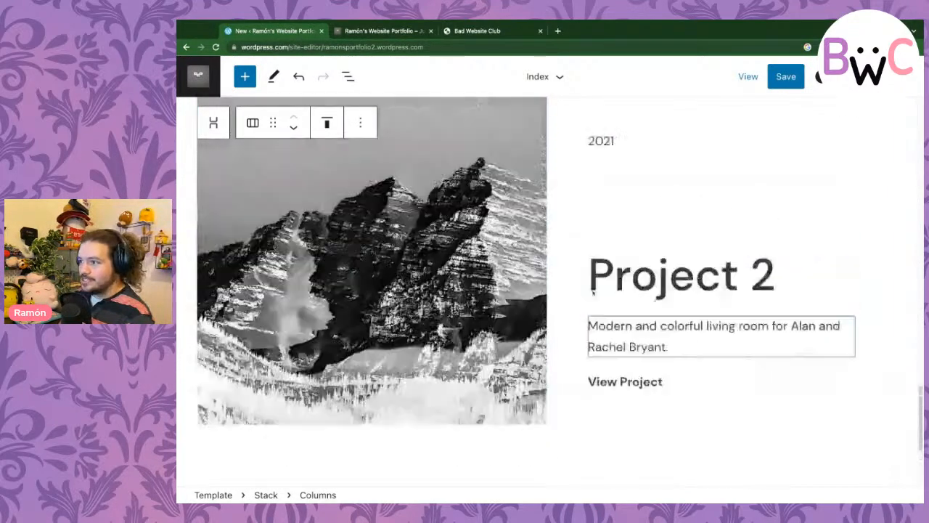
scroll(523, 177, "up", 18)
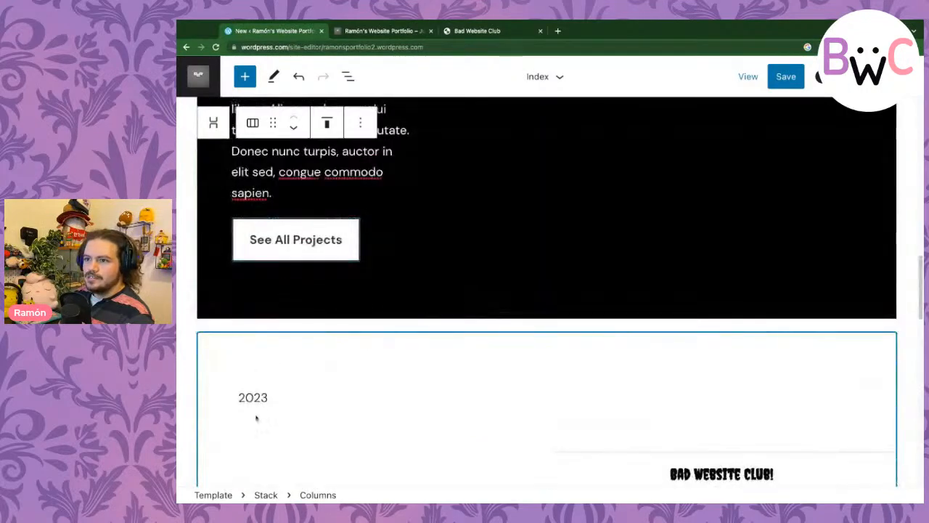
scroll(563, 351, "down", 5)
scroll(553, 348, "down", 12)
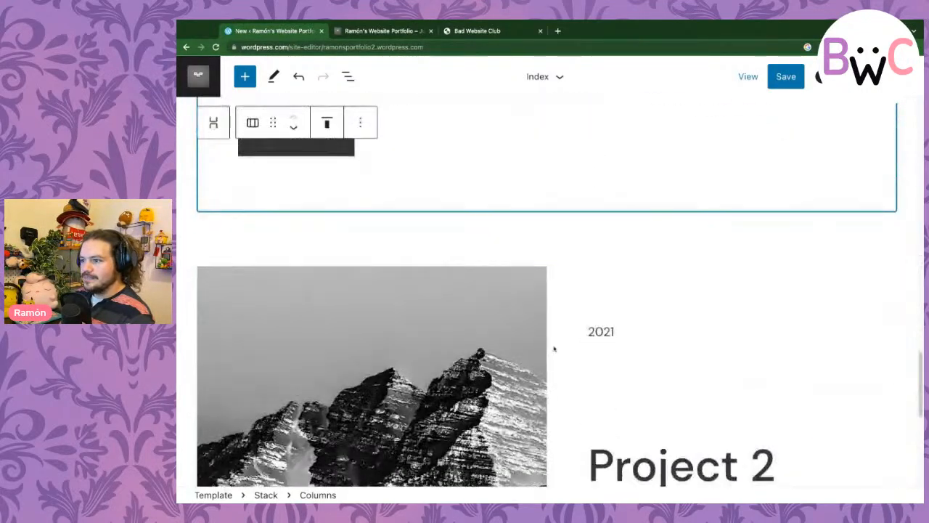
left_click(603, 215)
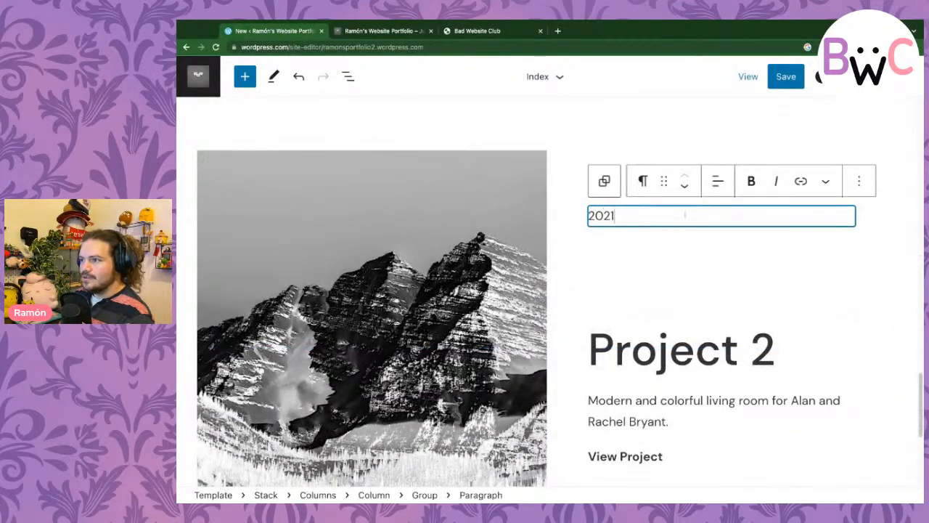
key("BackSpace")
type("3")
- Replace the "Project 2" heading with "Bad Website Agency!"
left_click(695, 349)
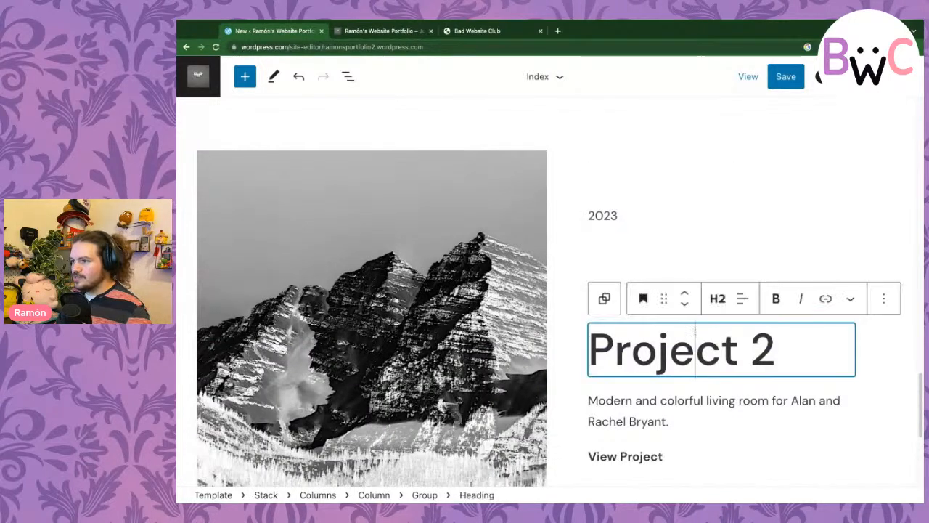
triple_click(696, 350)
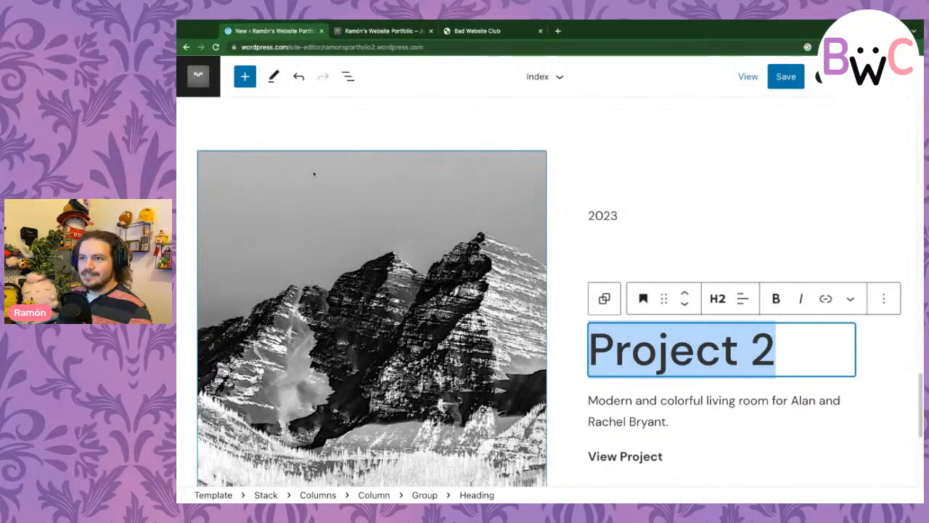
key("super+Tab")
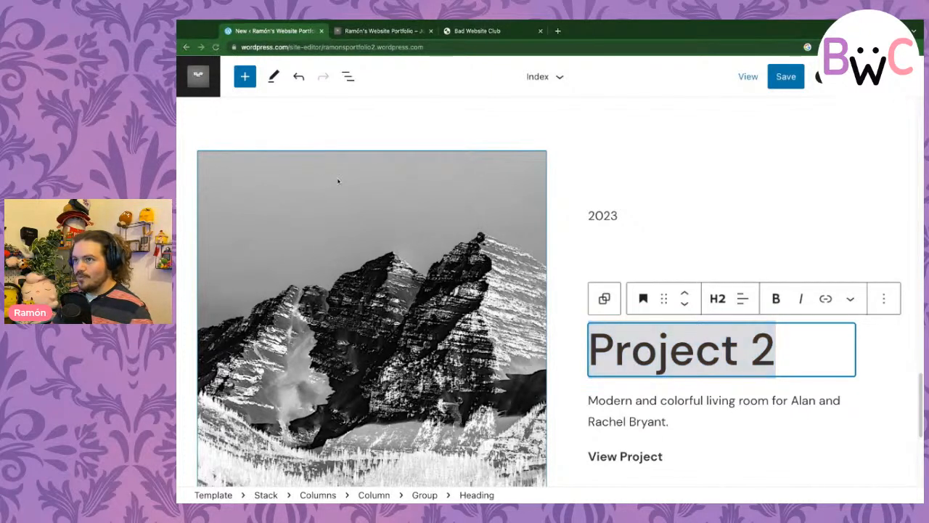
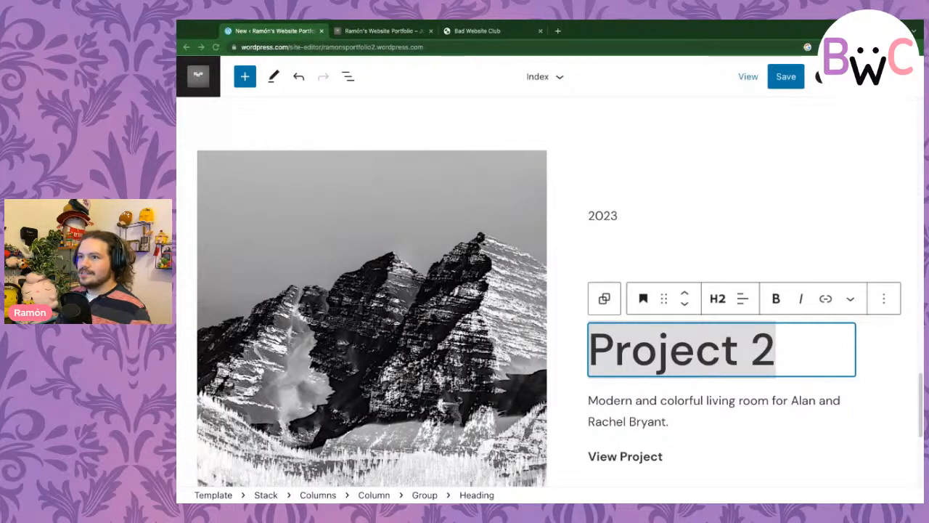
left_click(596, 38)
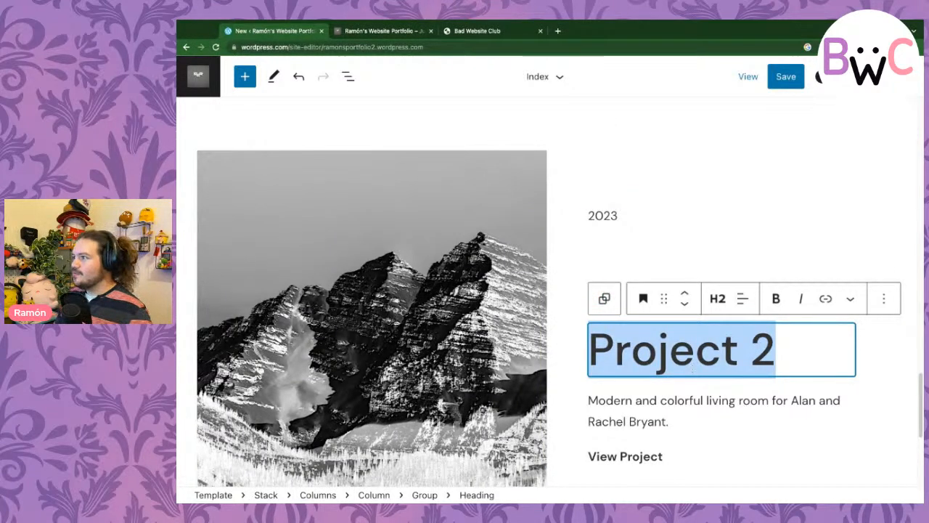
key("super+Tab")
left_click(623, 37)
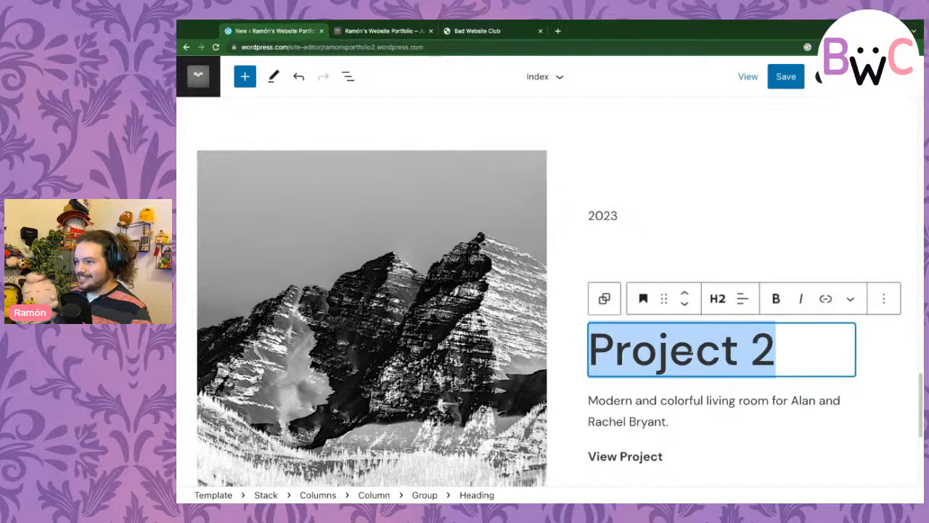
type("Bad Website Agency!")
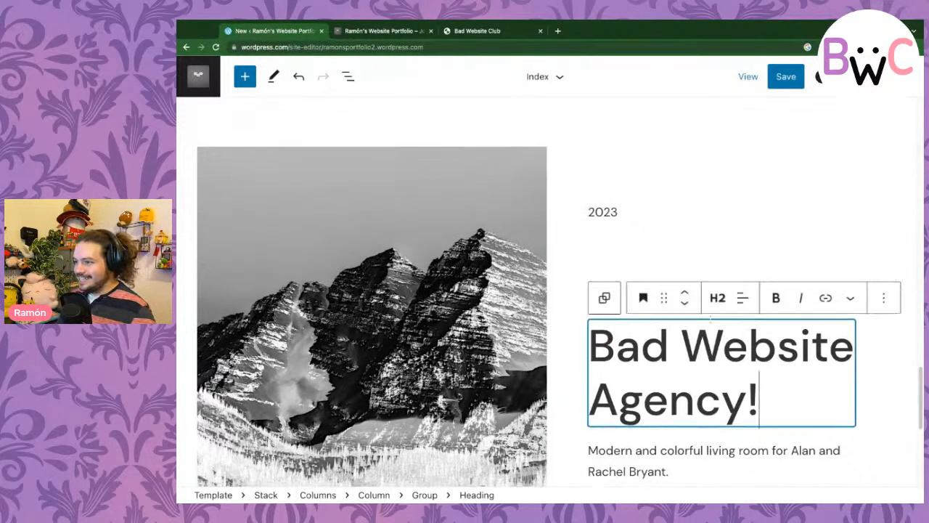
- Replace the second project's placeholder description with "Just real bad."
scroll(695, 340, "down", 2)
left_click(695, 340)
left_click_drag(695, 341, 594, 325)
key("BackSpace")
type("Just ")
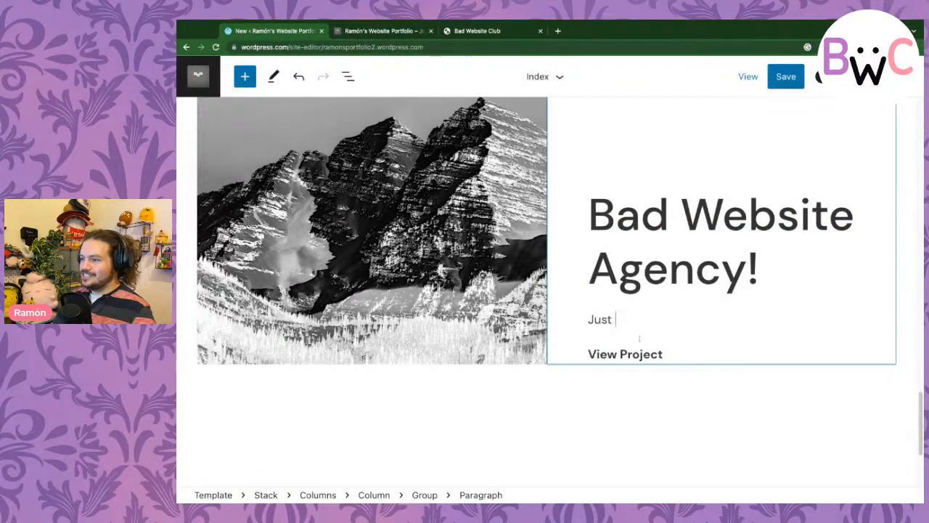
type("real bad.")
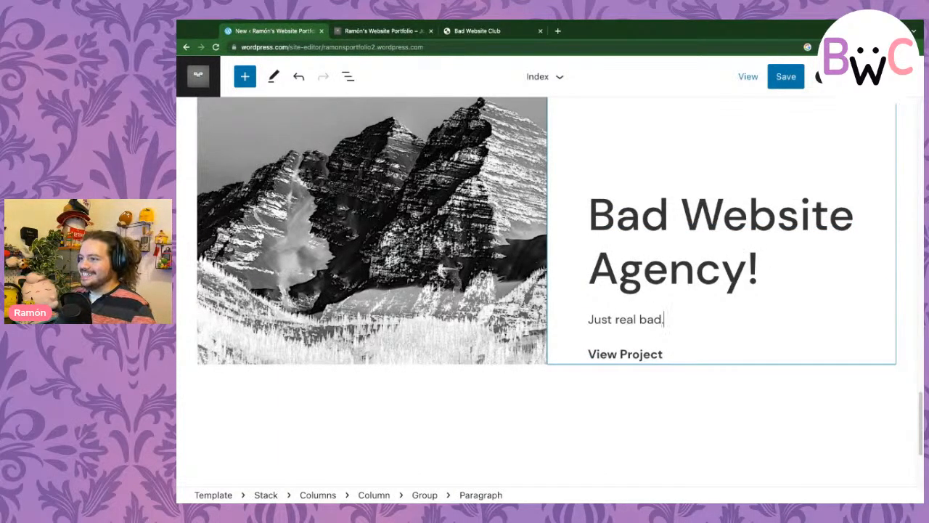
triple_click(678, 356)
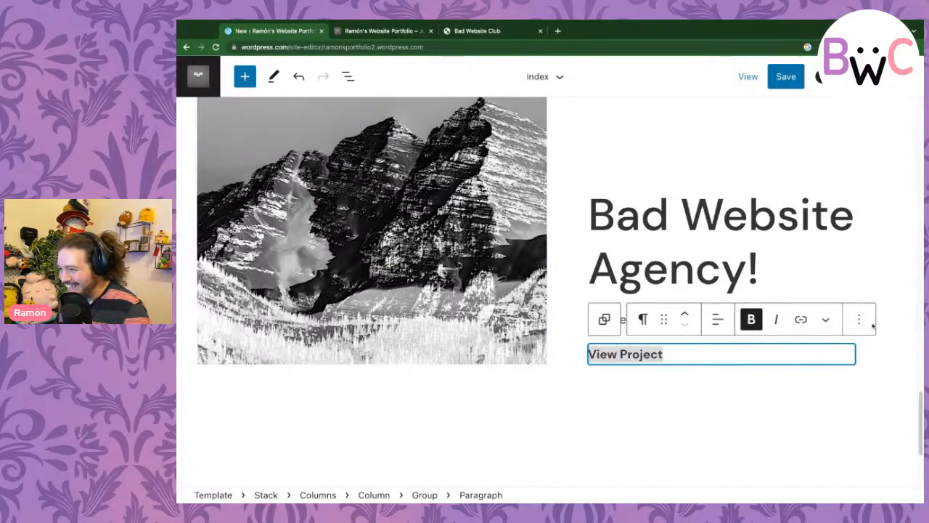
left_click(642, 218)
- Replace the second project's mountain photo with the Bad Website Agency screenshot
left_click(458, 330)
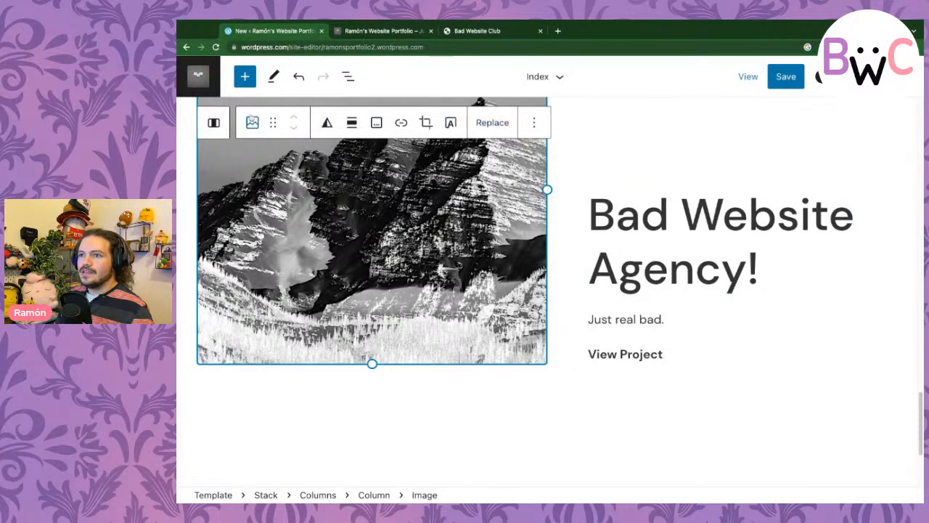
left_click(496, 124)
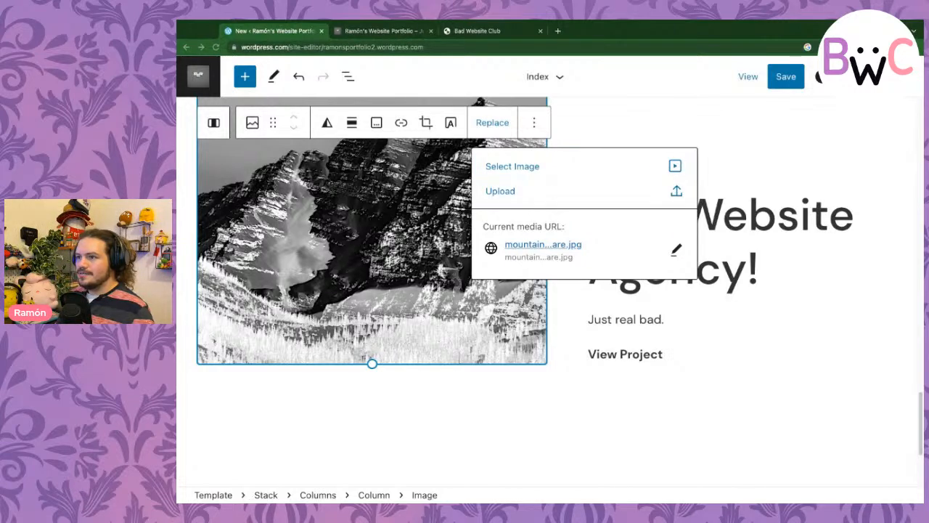
scroll(457, 232, "up", 2)
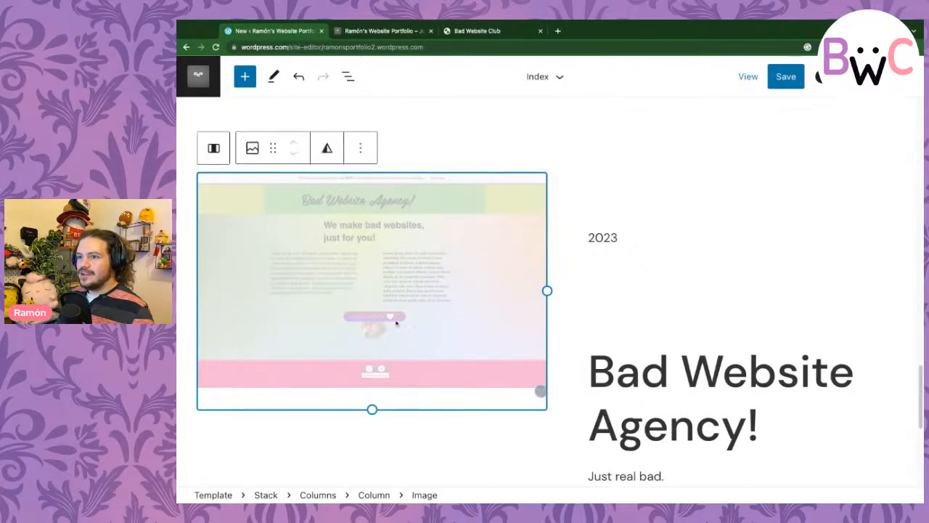
scroll(641, 354, "down", 2)
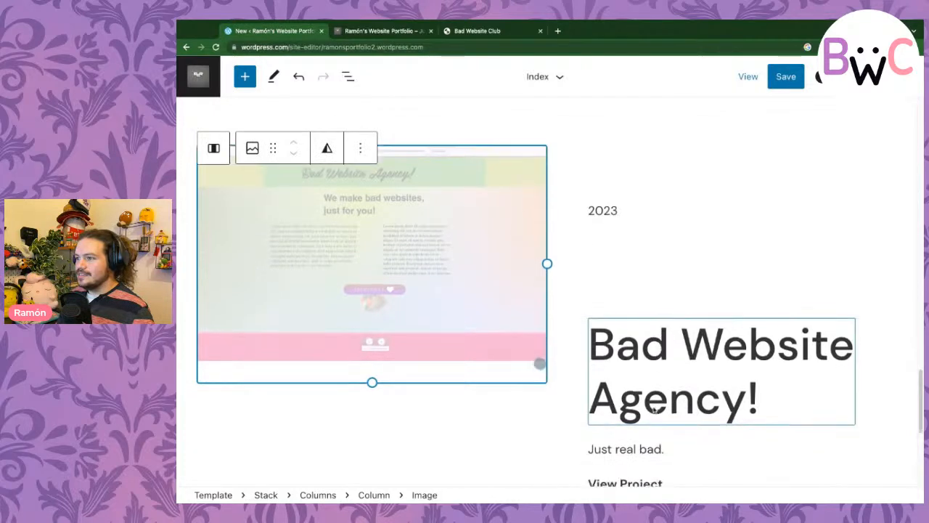
scroll(392, 318, "up", 2)
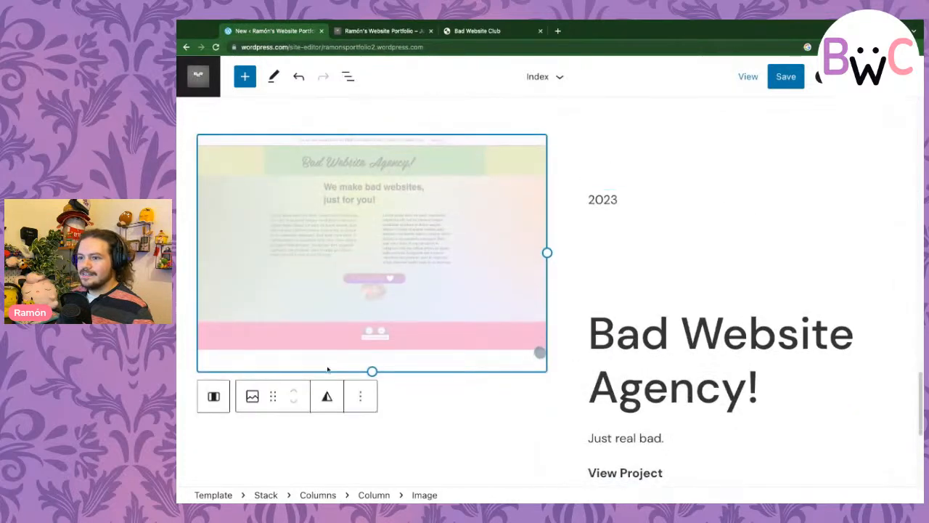
- Set the vertical alignment of the column holding the agency screenshot to middle
left_click(213, 396)
left_click(335, 122)
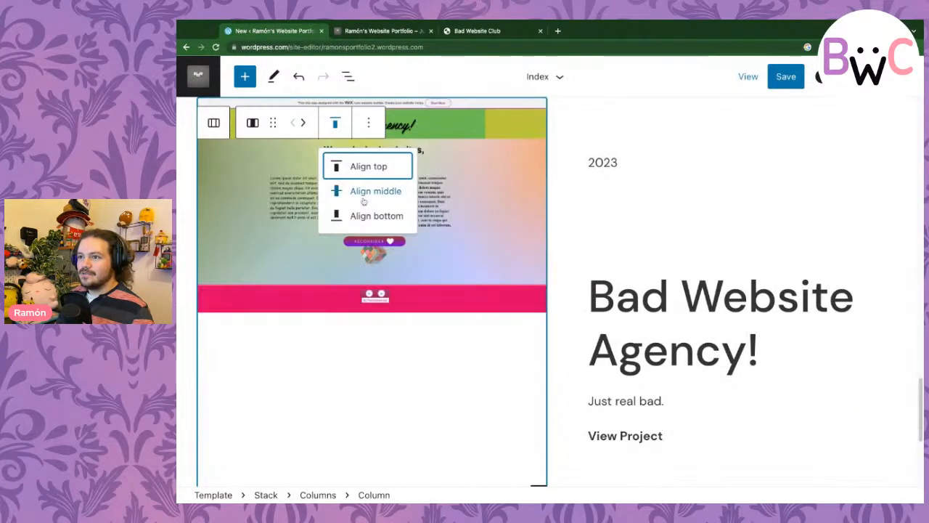
left_click(367, 191)
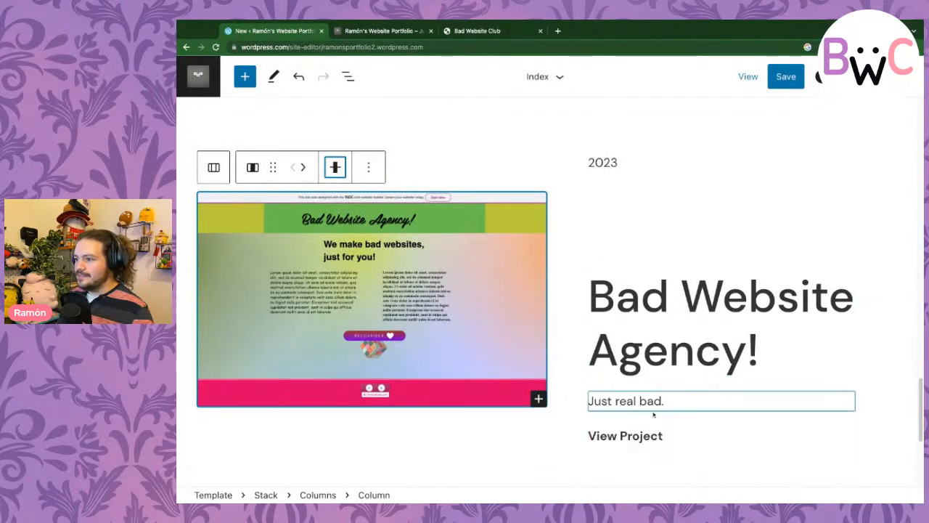
- Clear the "View Project" text and remove its paragraph from the second project
left_click(666, 438)
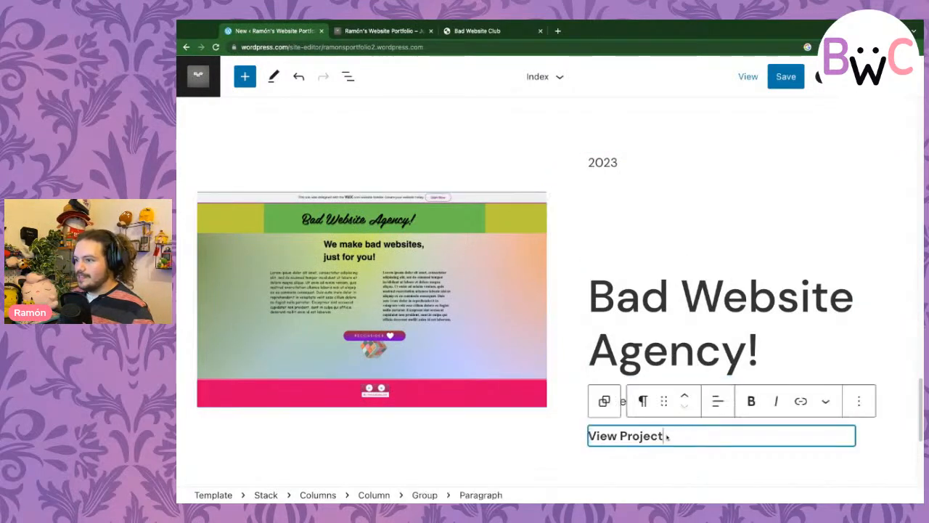
left_click(855, 438)
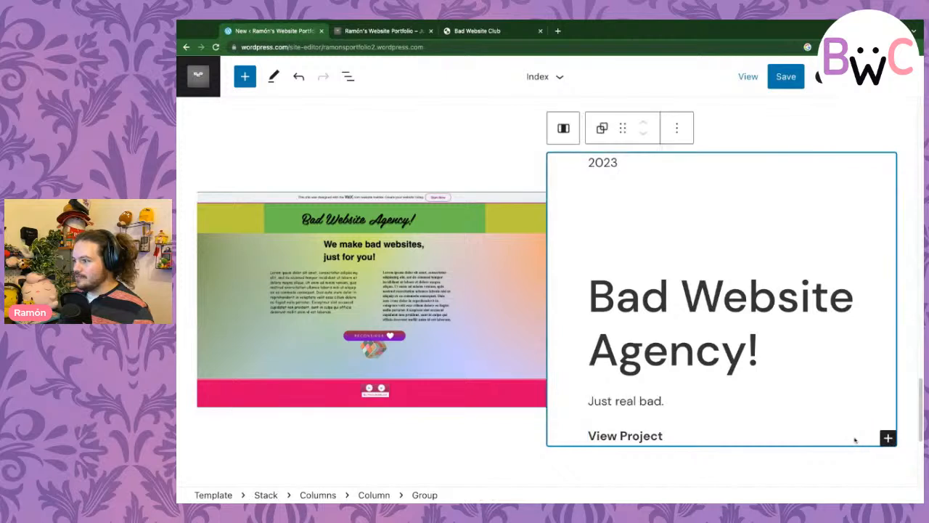
left_click(695, 436)
left_click(581, 432)
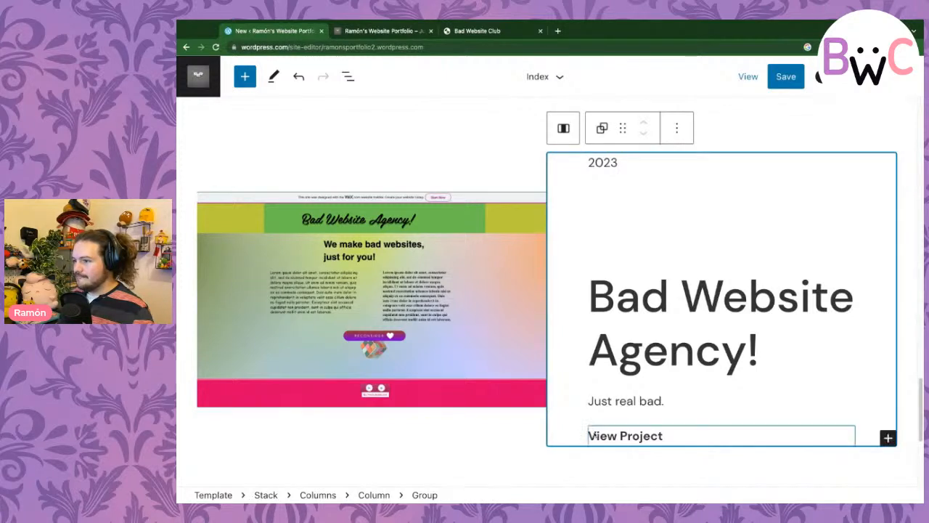
left_click(597, 436)
left_click(753, 407)
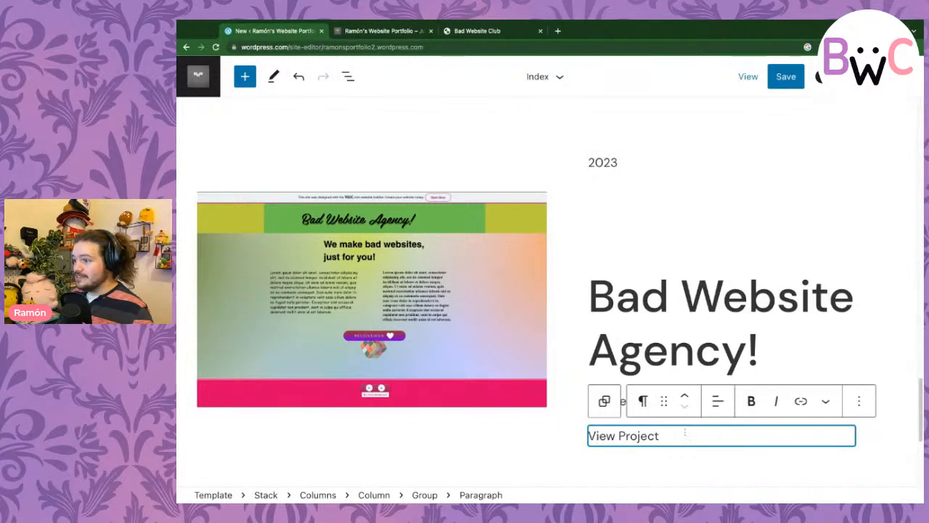
left_click(690, 438)
key("BackSpace")
key("BackSpace")
key("BackSpace")
key("BackSpace")
key("BackSpace")
key("BackSpace")
key("BackSpace")
key("BackSpace")
key("BackSpace")
key("BackSpace")
key("BackSpace")
key("BackSpace")
key("BackSpace")
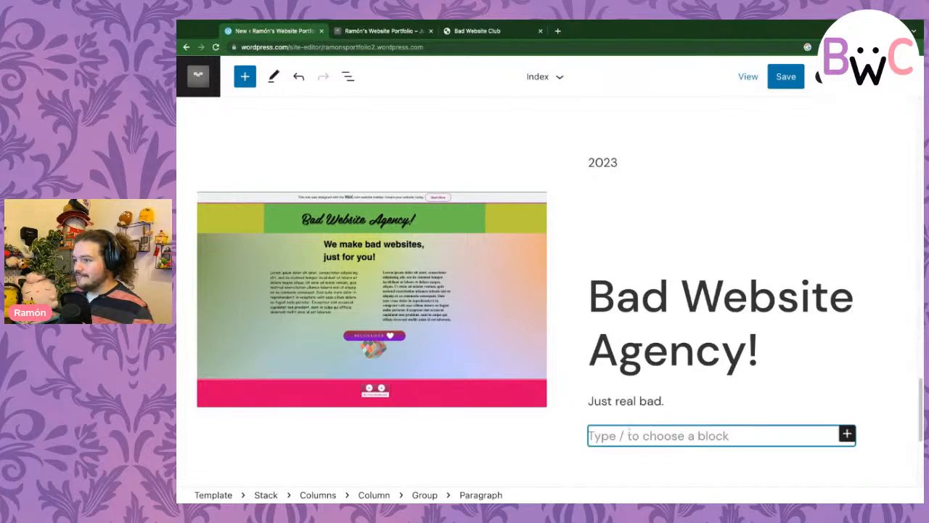
- Delete the "Just real bad." paragraph below the second project's heading
left_click(612, 412)
left_click(612, 411)
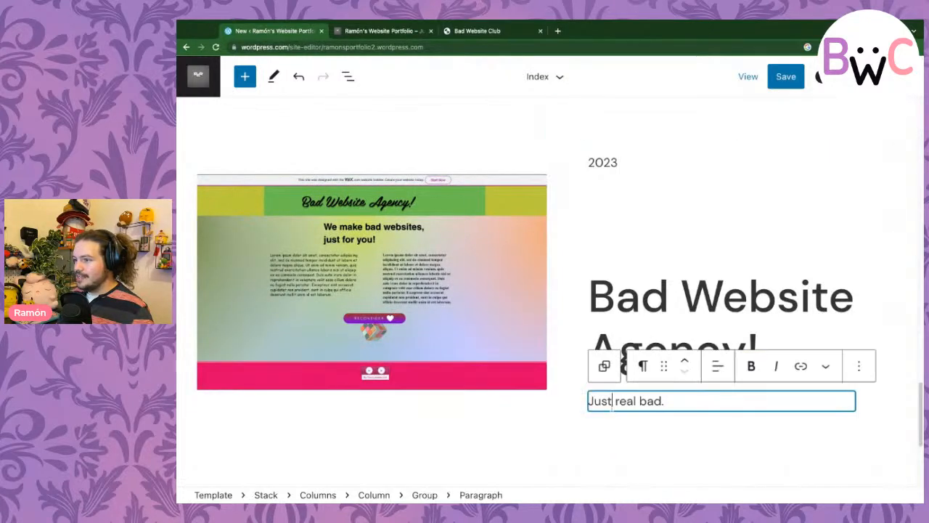
left_click(859, 366)
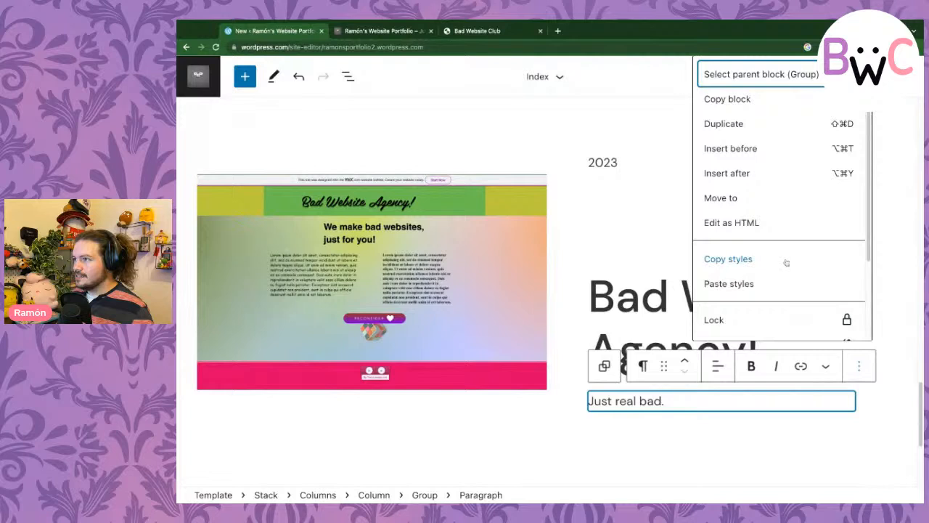
scroll(786, 261, "down", 2)
left_click(748, 322)
left_click(667, 397)
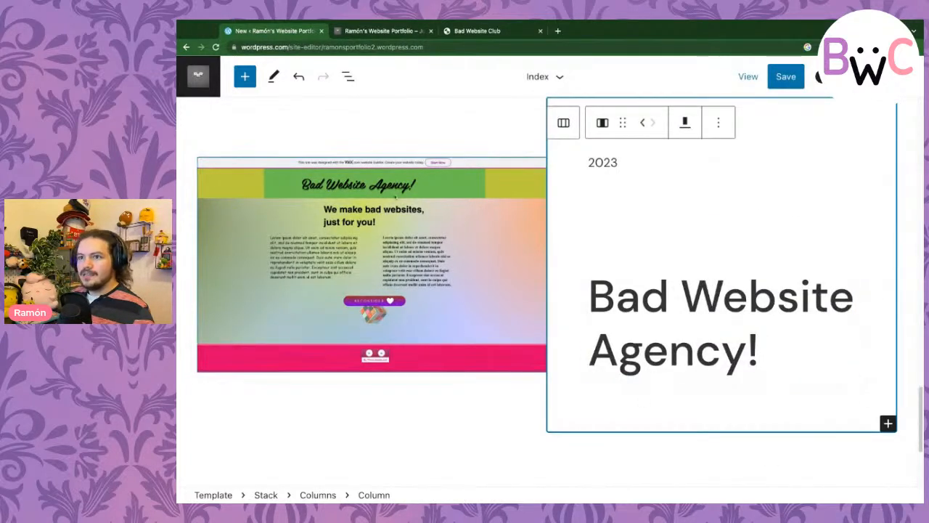
- Show the block structure and select the "Bad Website Agency!" heading inside the second project's group
left_click(348, 77)
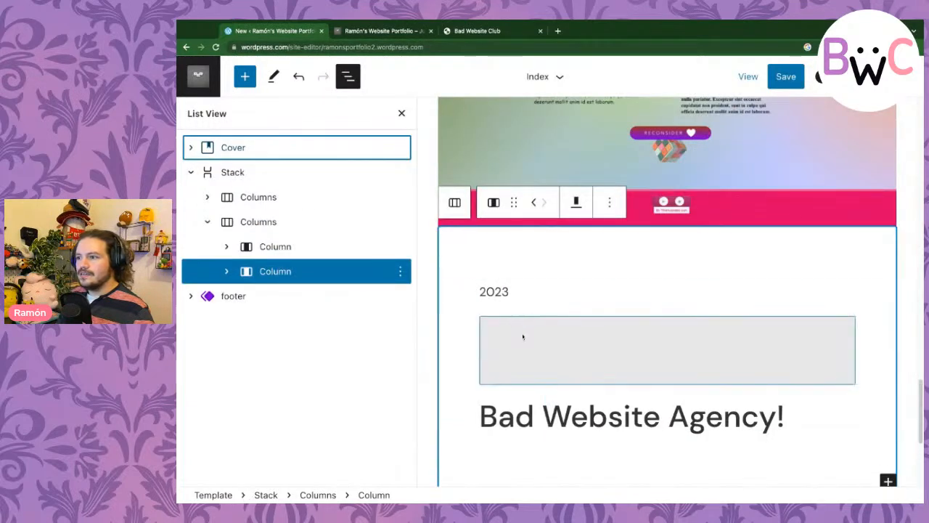
scroll(501, 327, "down", 4)
scroll(534, 231, "up", 2)
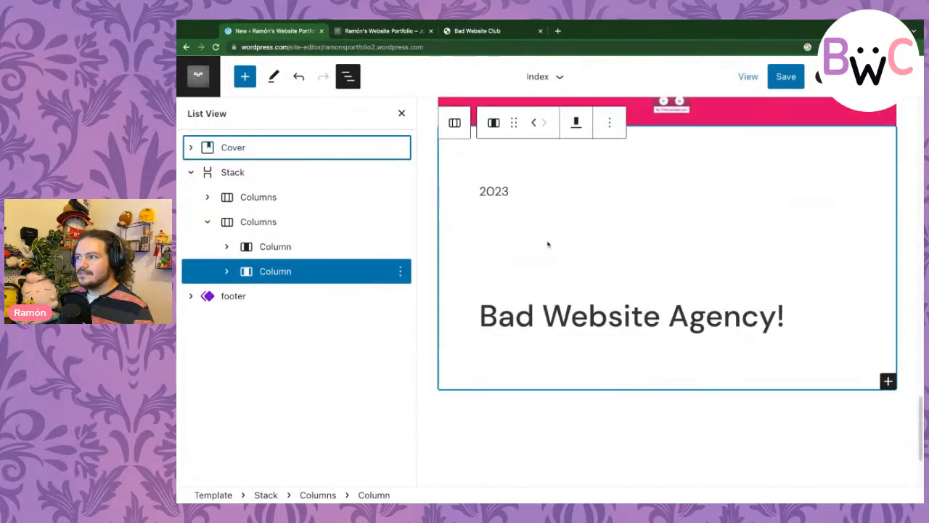
left_click(227, 271)
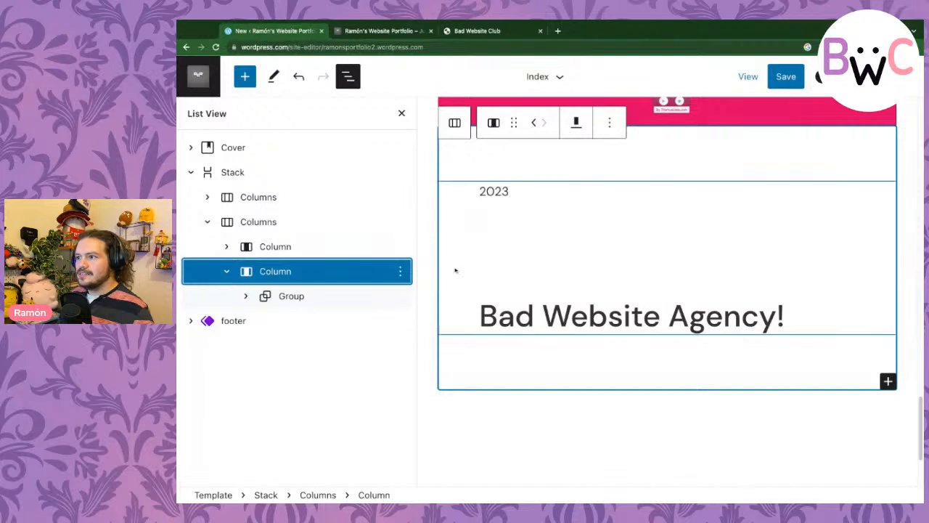
left_click(247, 296)
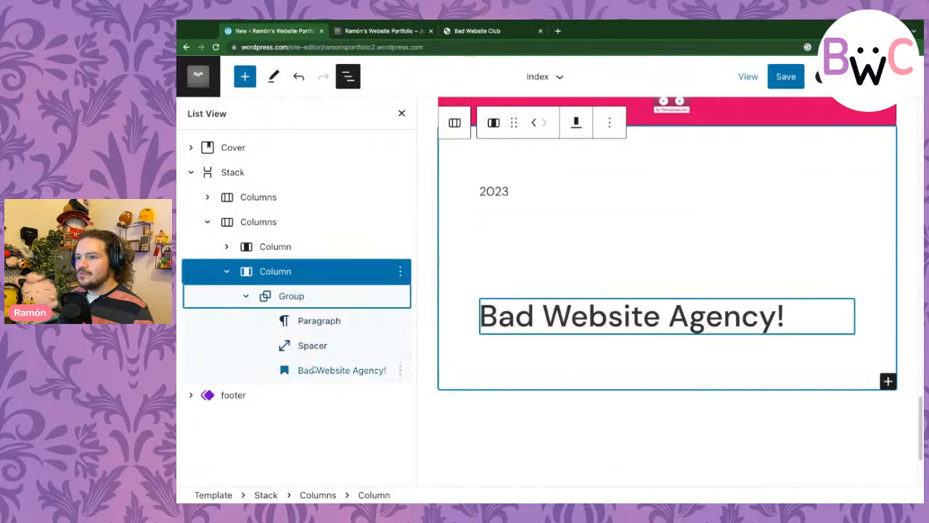
left_click(352, 371)
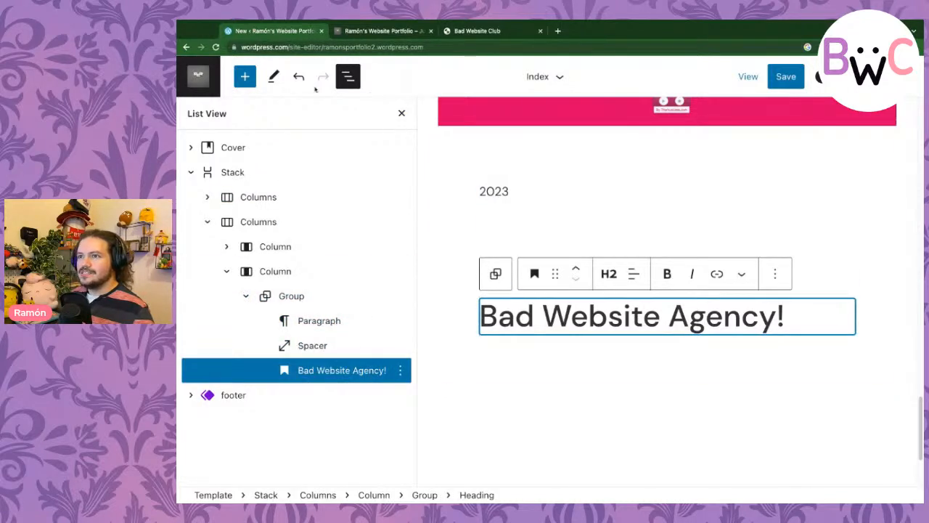
- Look through the list of available pattern categories for the second project
left_click(245, 76)
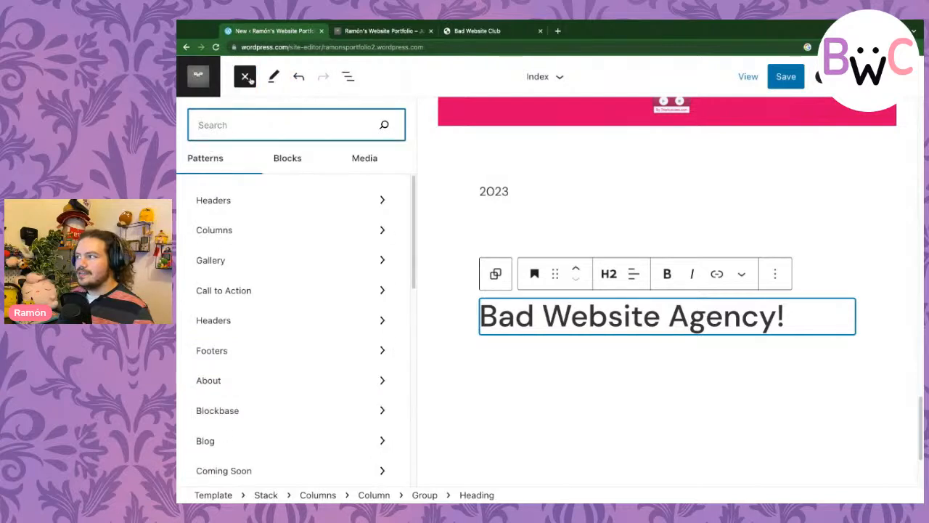
left_click(415, 21)
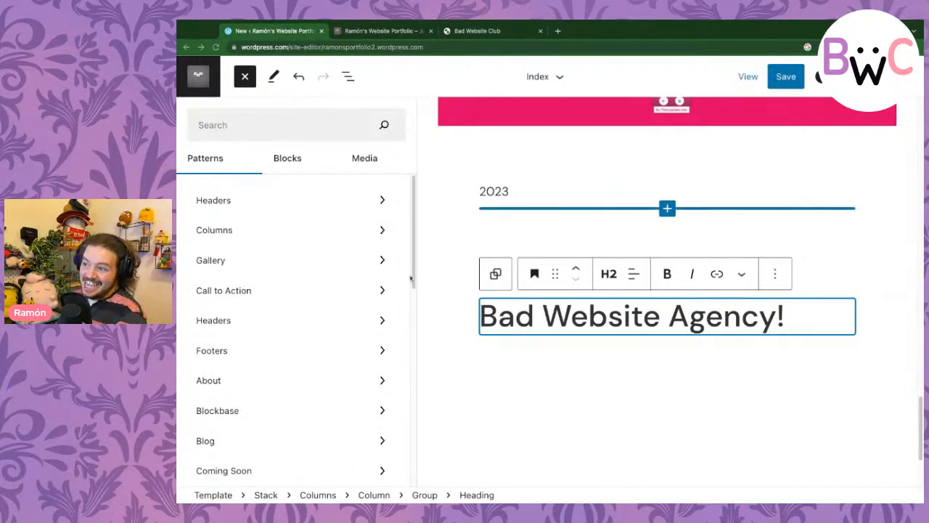
scroll(299, 319, "down", 3)
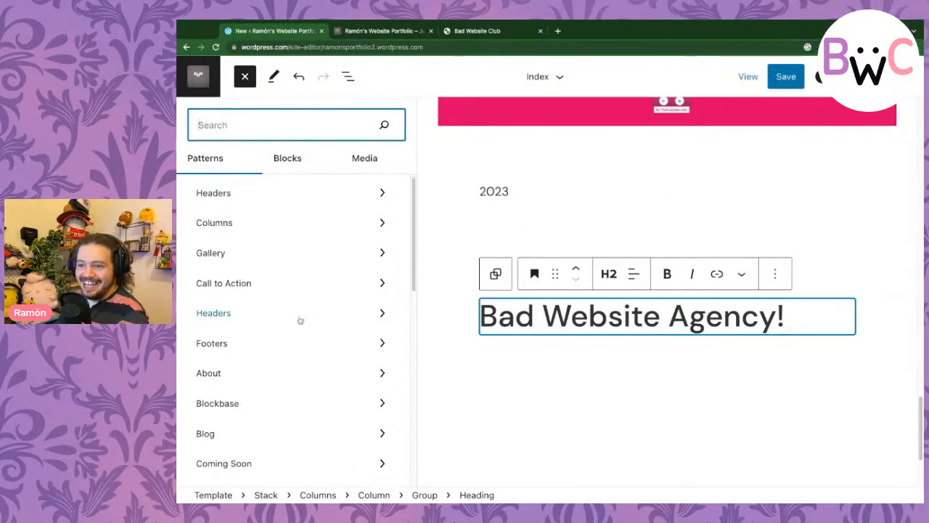
scroll(297, 326, "down", 4)
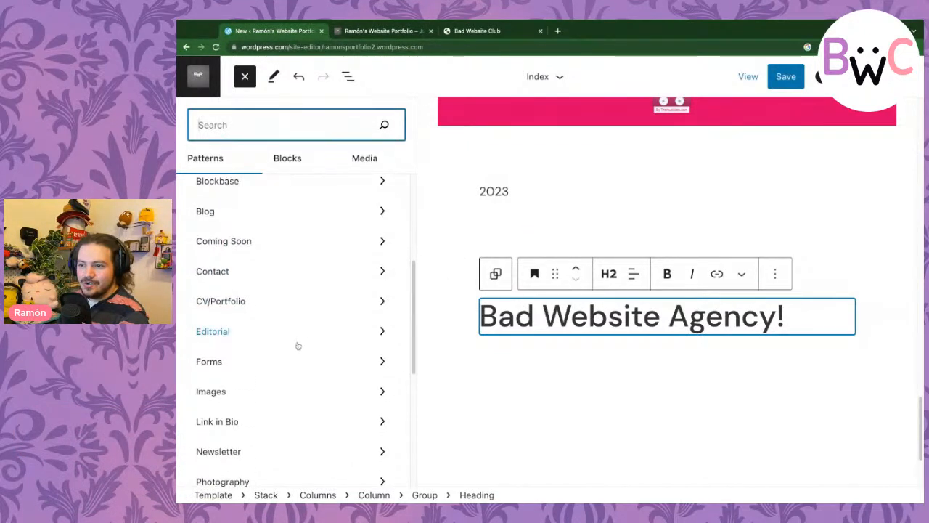
scroll(297, 348, "down", 4)
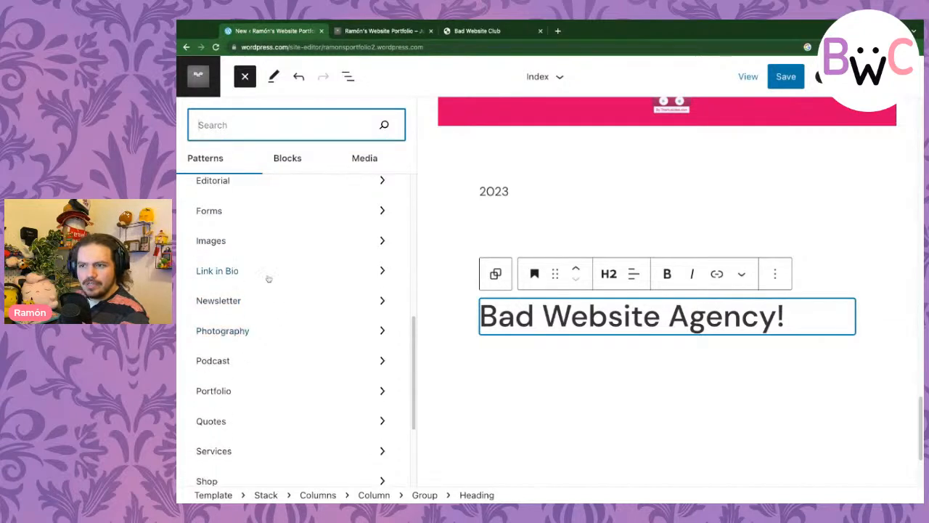
scroll(270, 290, "down", 4)
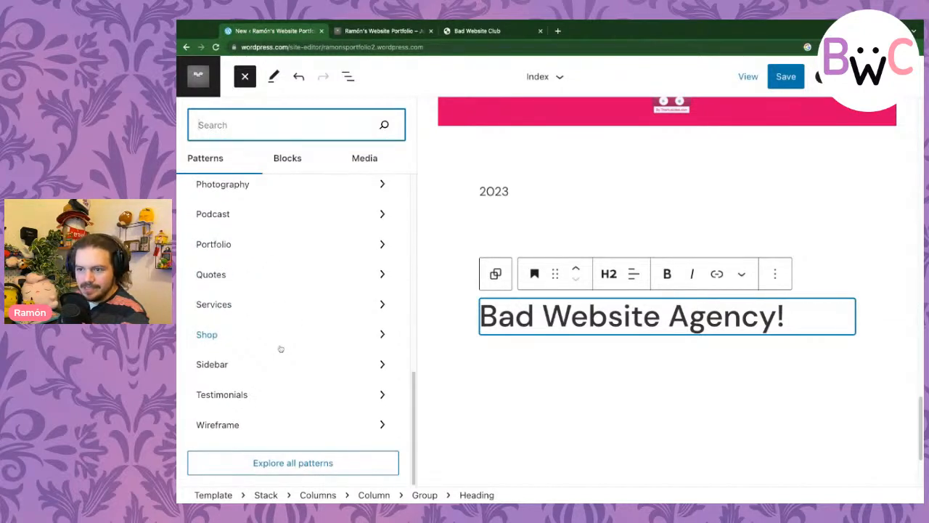
scroll(280, 355, "up", 12)
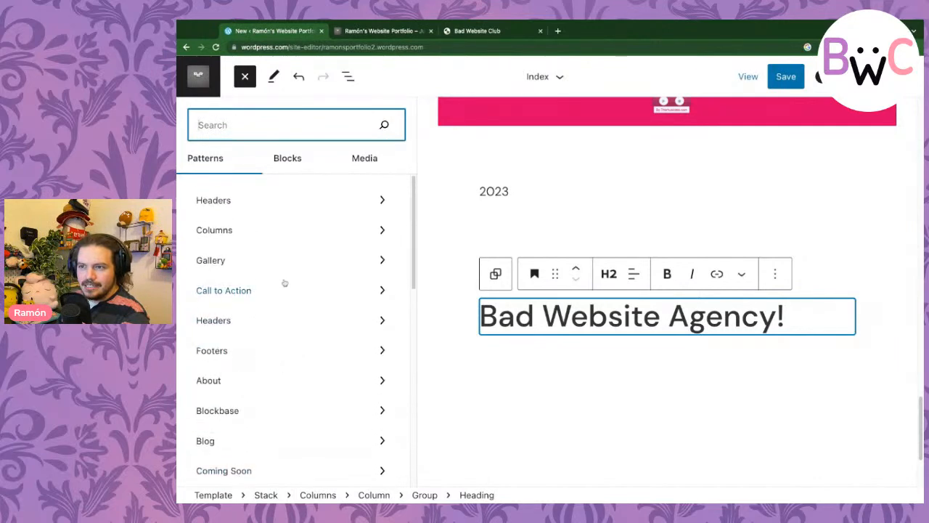
- Insert a Buttons block below the "Bad Website Agency!" heading
left_click(279, 163)
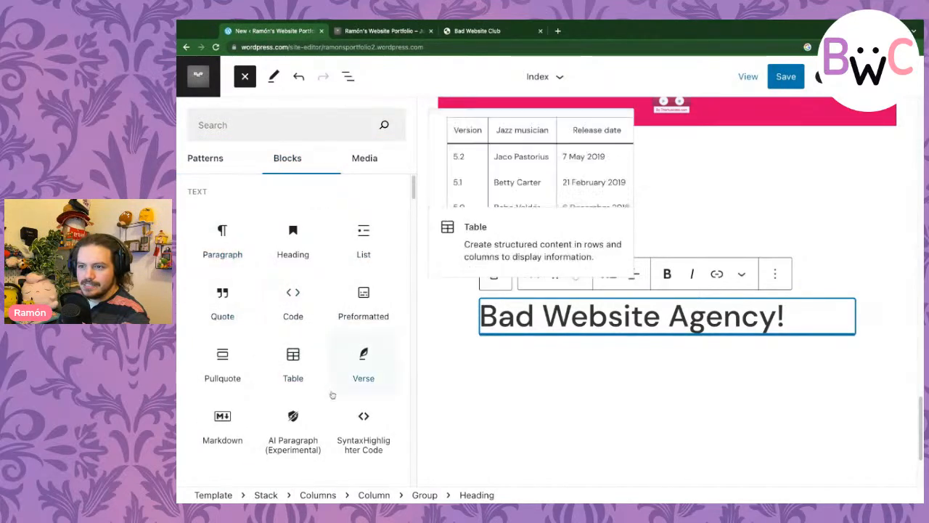
scroll(267, 387, "down", 2)
scroll(267, 387, "down", 5)
scroll(225, 299, "down", 8)
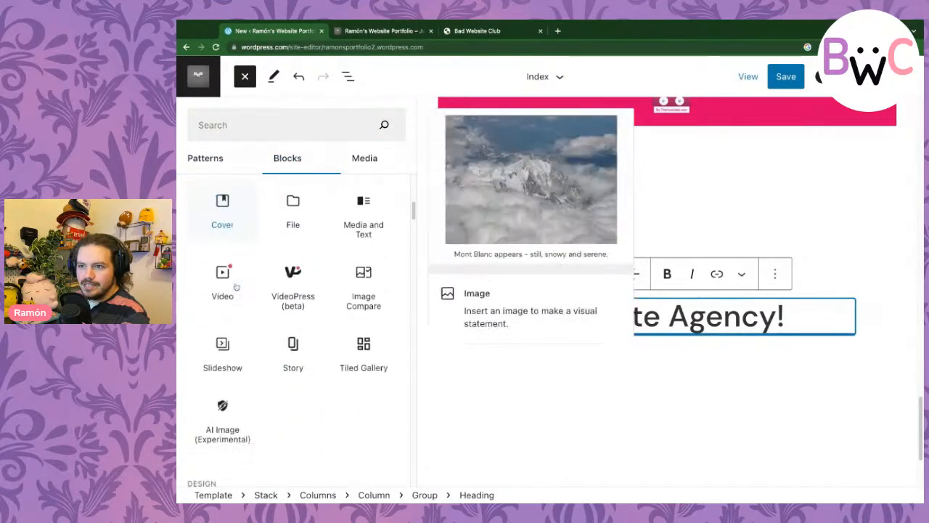
scroll(263, 319, "down", 2)
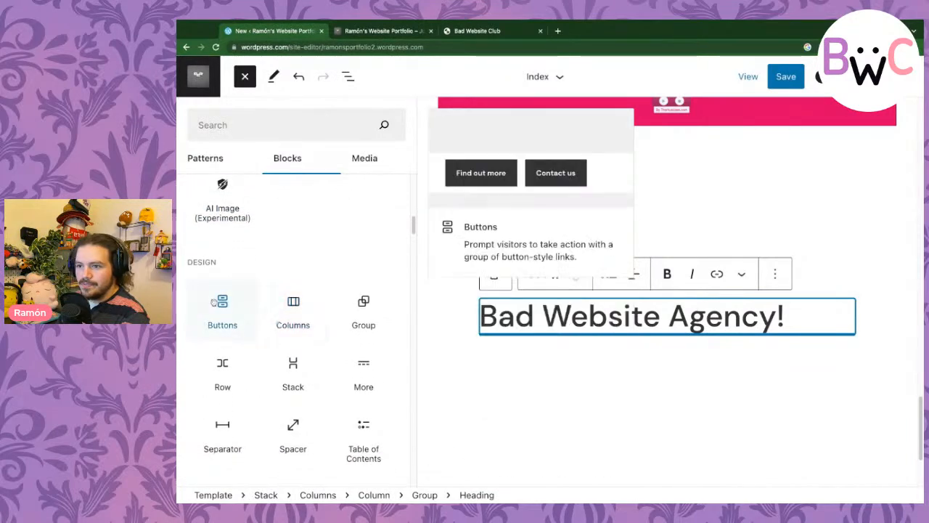
left_click(220, 305)
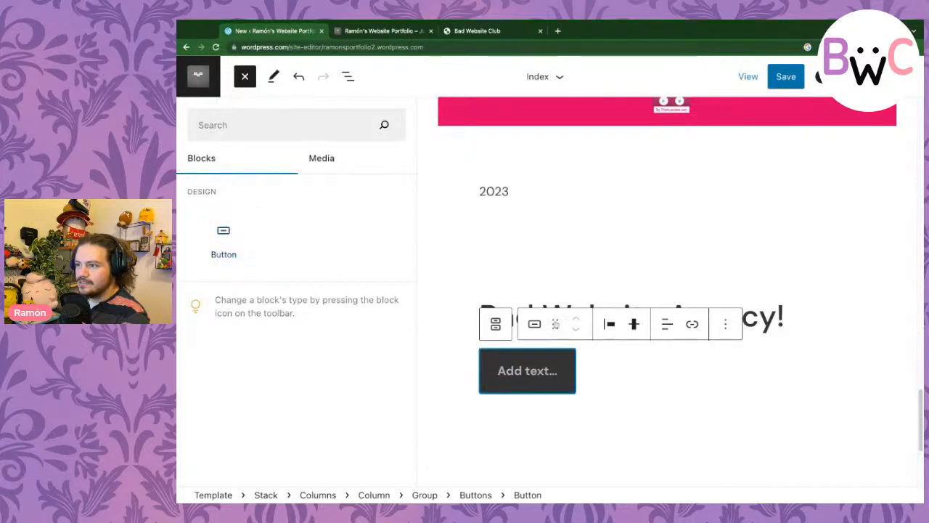
- Give the new button the Outline style and justify it to the centre
left_click(534, 325)
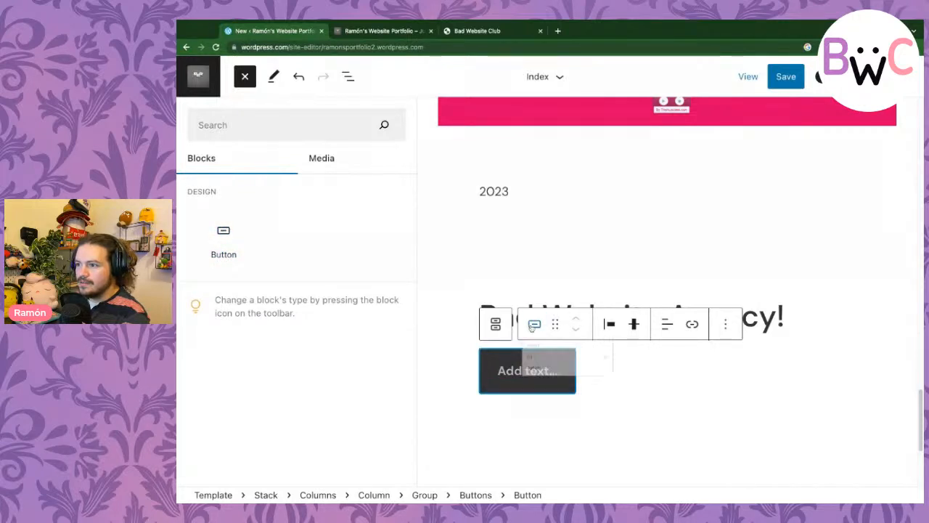
left_click(556, 415)
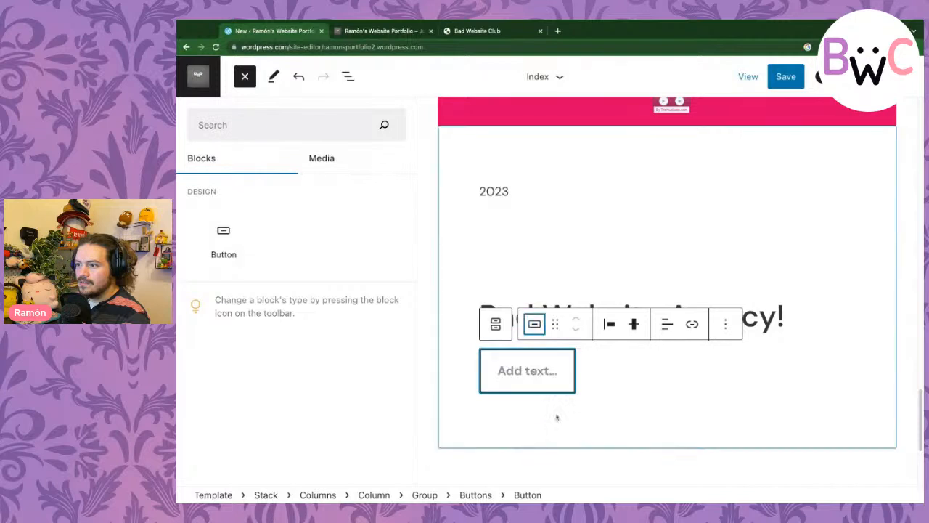
left_click(543, 329)
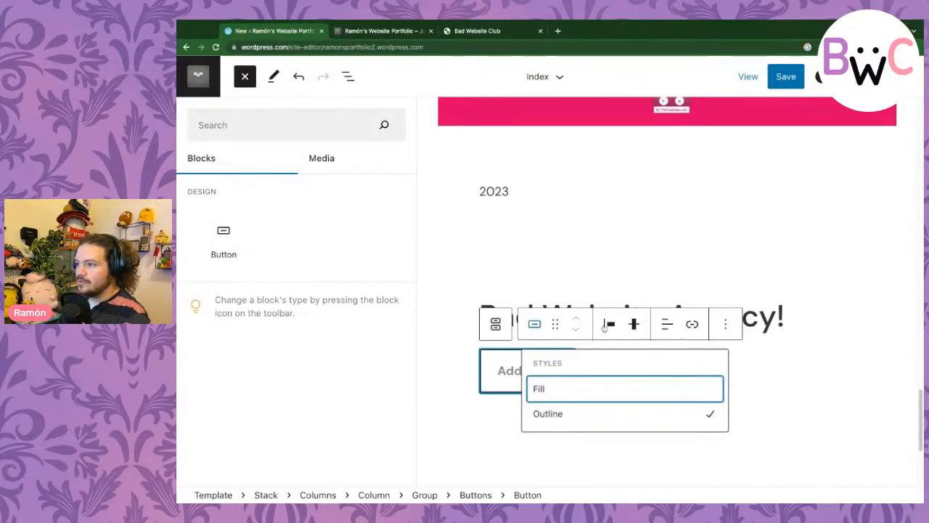
left_click(609, 325)
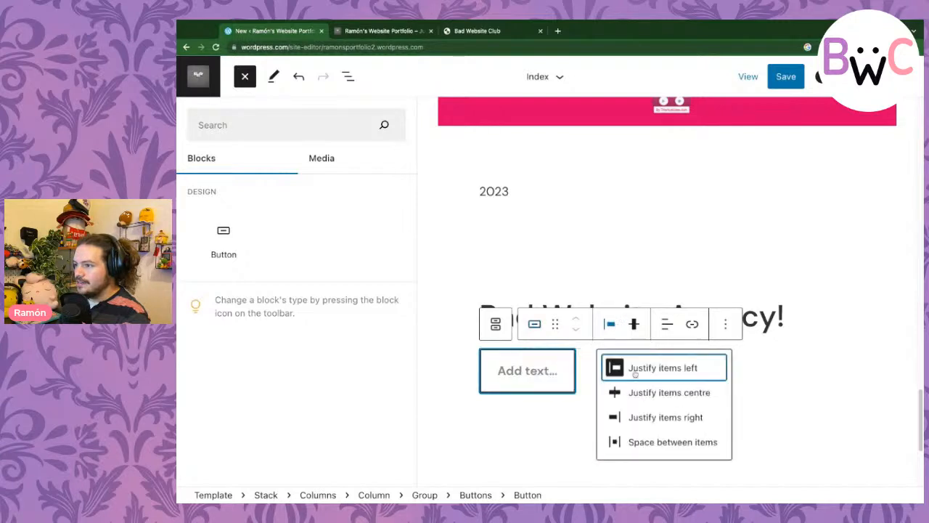
left_click(656, 392)
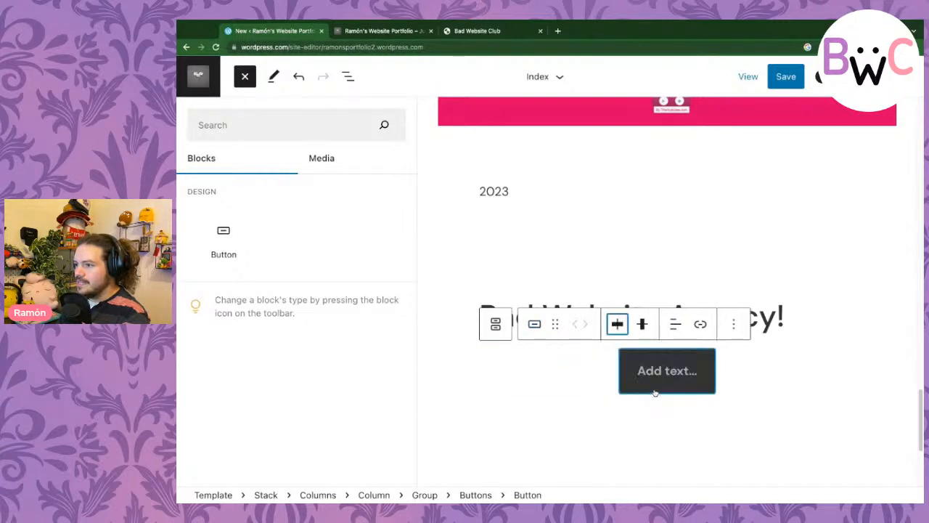
left_click(665, 372)
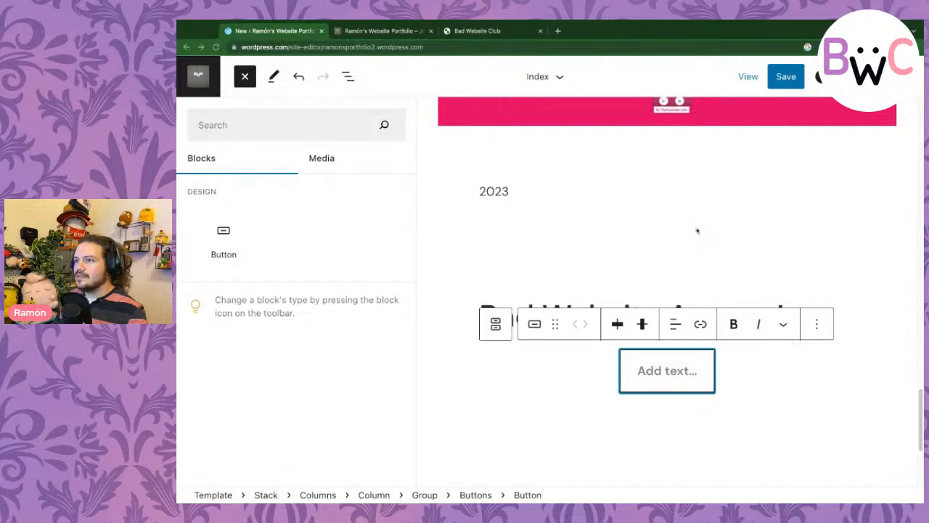
type("V")
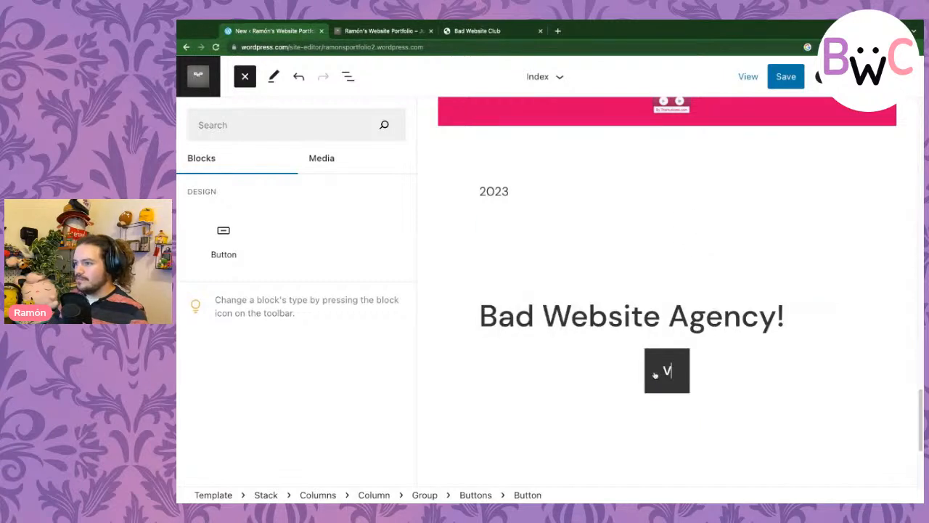
key("BackSpace")
type("Visit our Site!")
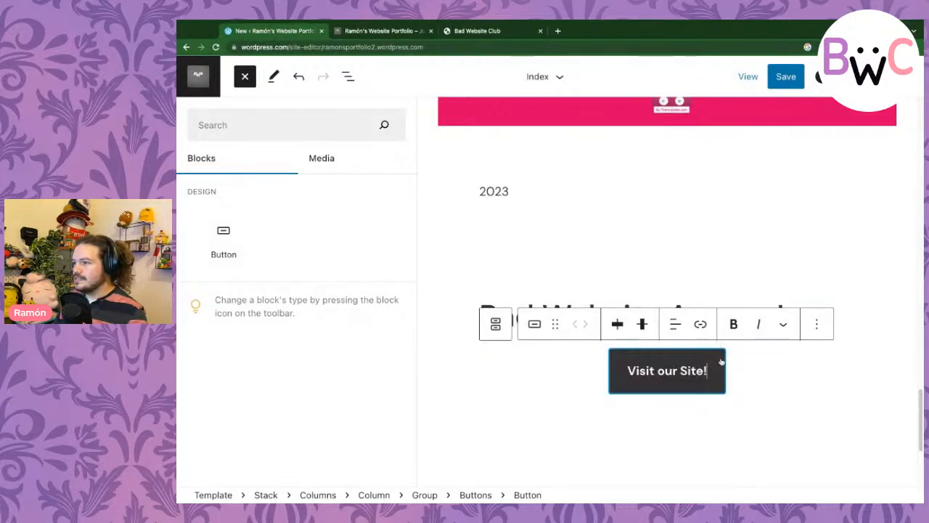
left_click(701, 325)
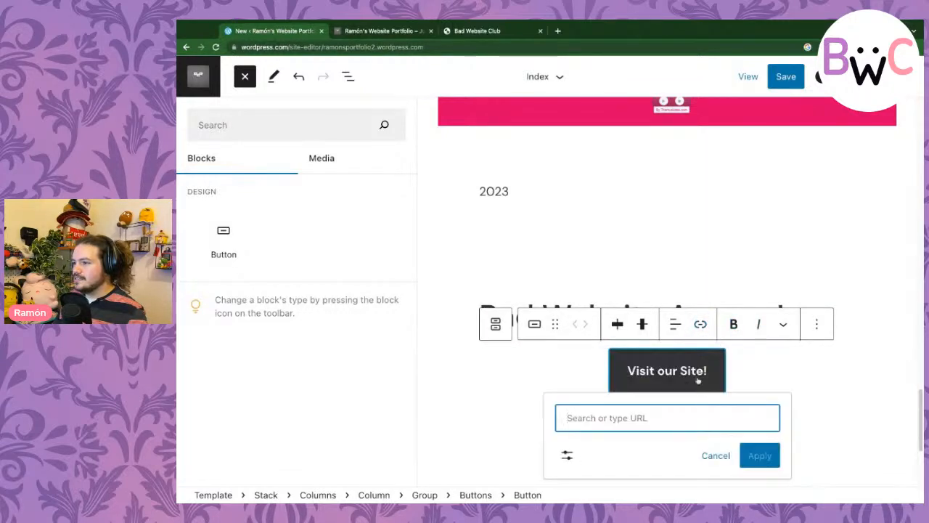
type("https://badwebsiteclub.wixsite.com/my-site")
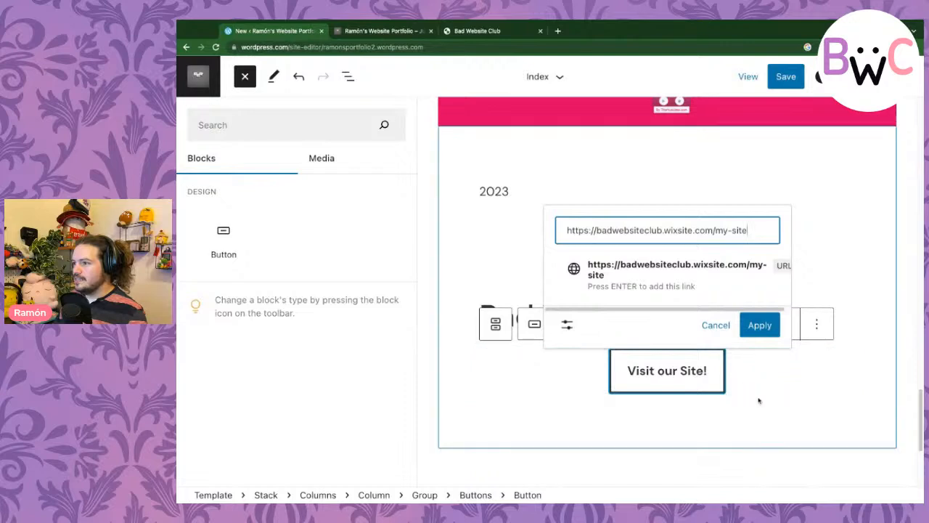
left_click(759, 325)
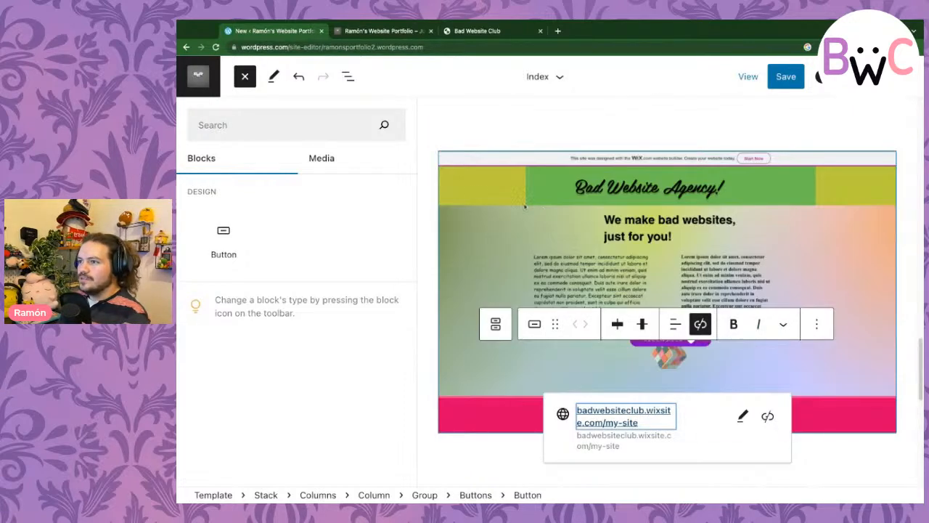
- Close the block inserter and review the layout of both projects down to the footer
left_click(244, 76)
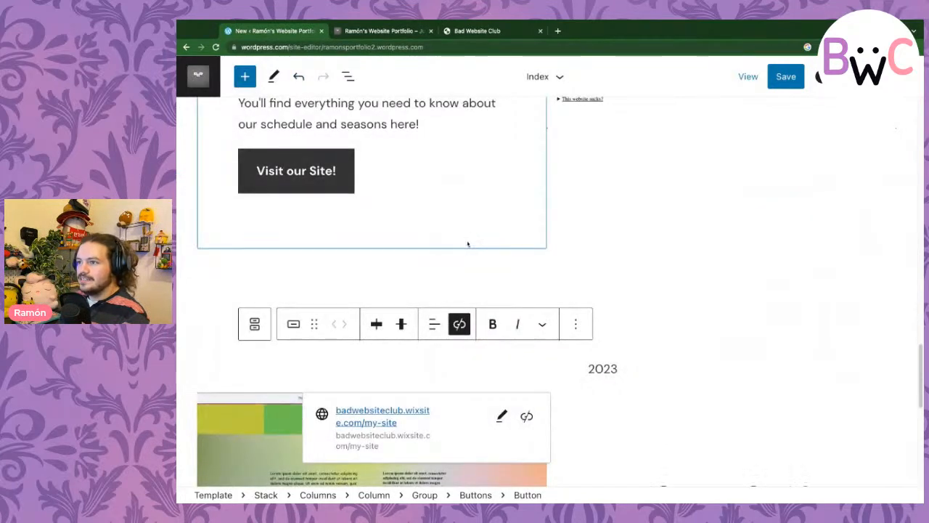
scroll(469, 244, "down", 1)
scroll(470, 242, "up", 4)
scroll(535, 204, "down", 5)
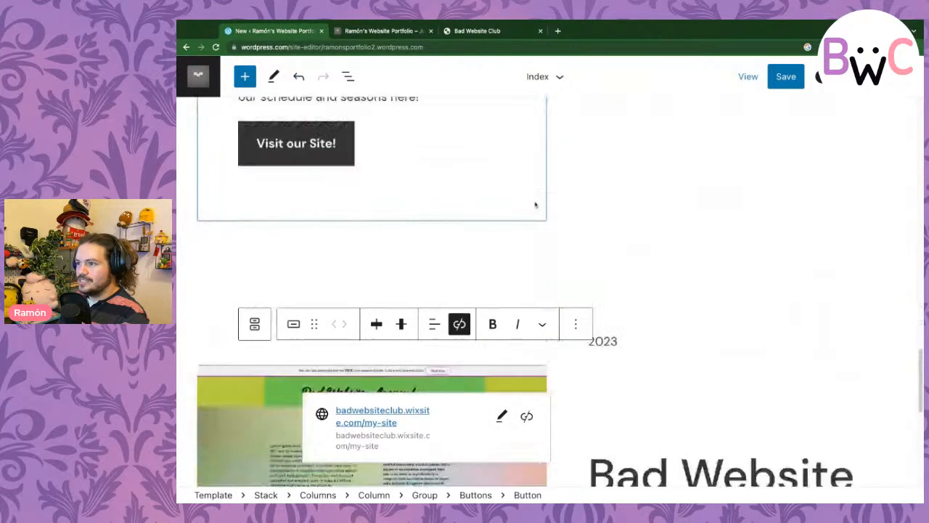
scroll(646, 344, "down", 5)
scroll(646, 344, "down", 1)
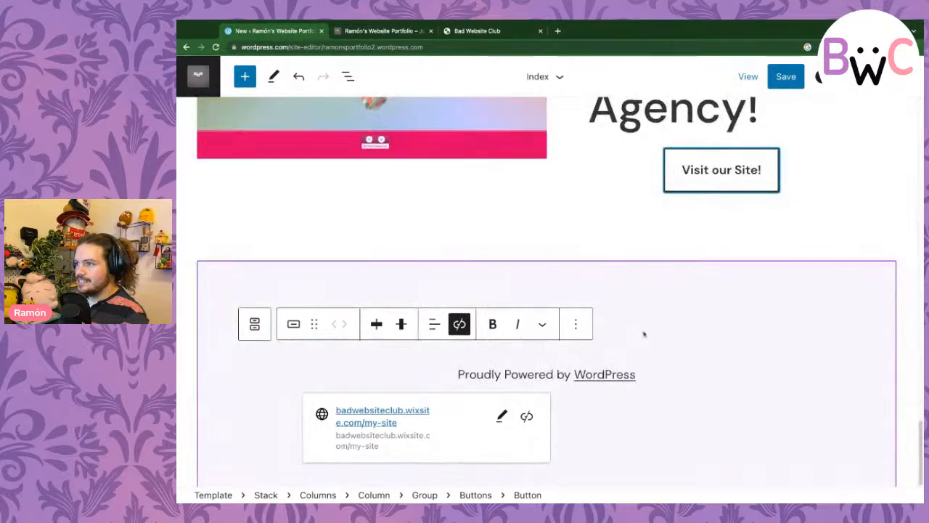
scroll(617, 296, "up", 2)
scroll(618, 297, "down", 2)
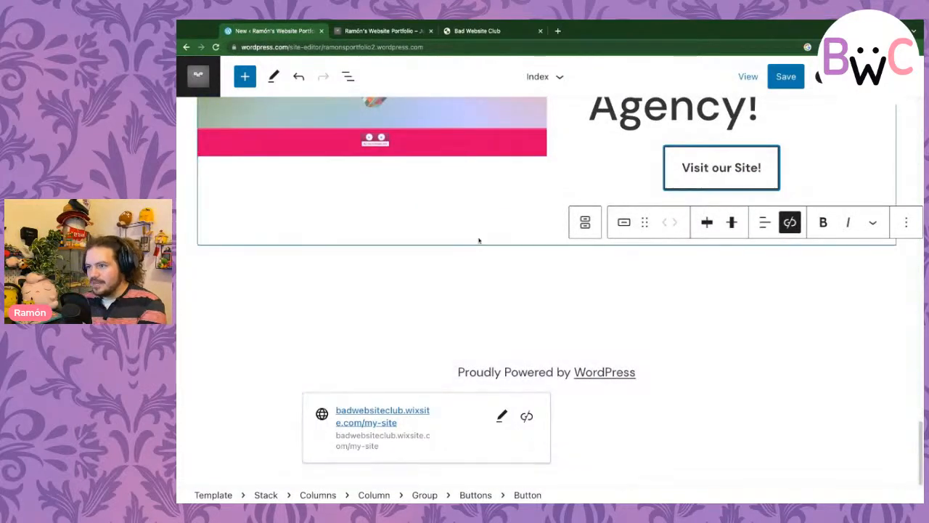
- Browse the Gallery patterns for a layout that could follow the projects section
left_click(479, 260)
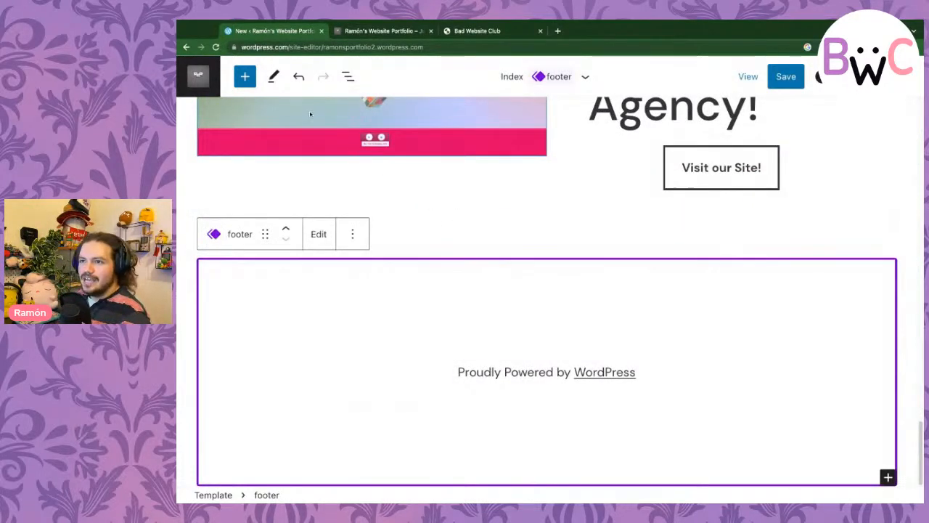
left_click(247, 77)
left_click(281, 268)
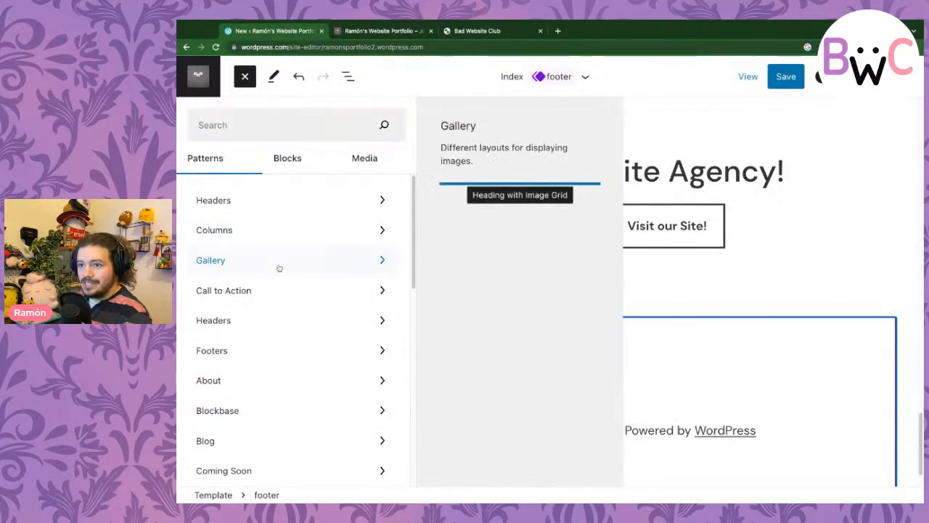
scroll(511, 376, "down", 3)
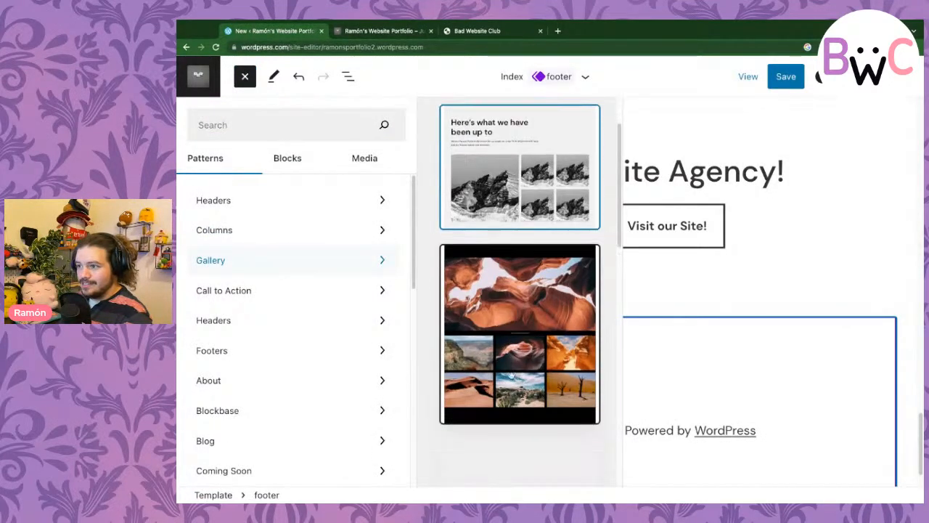
scroll(511, 375, "down", 5)
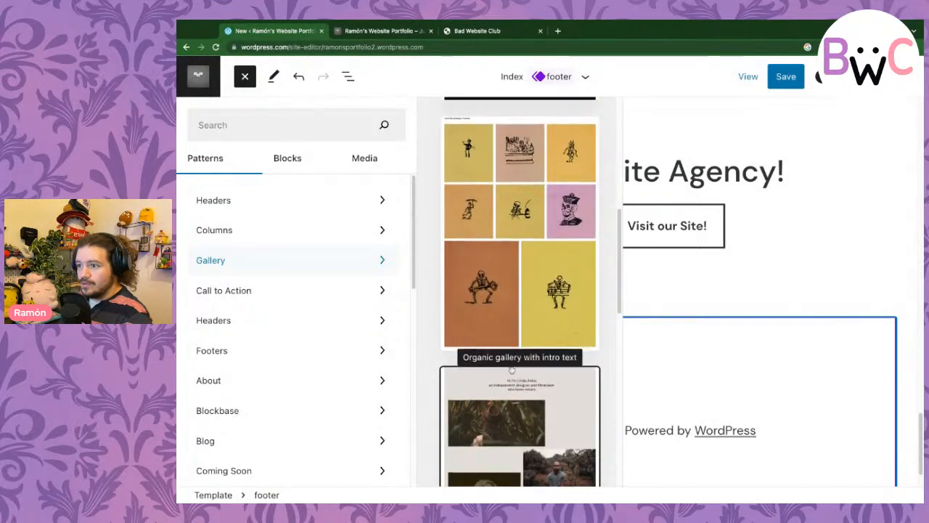
scroll(511, 370, "down", 2)
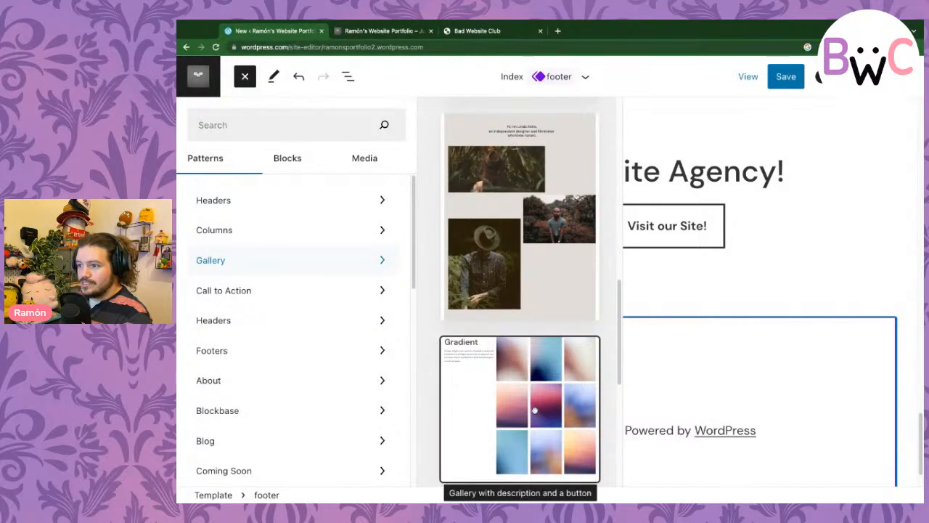
scroll(534, 410, "down", 2)
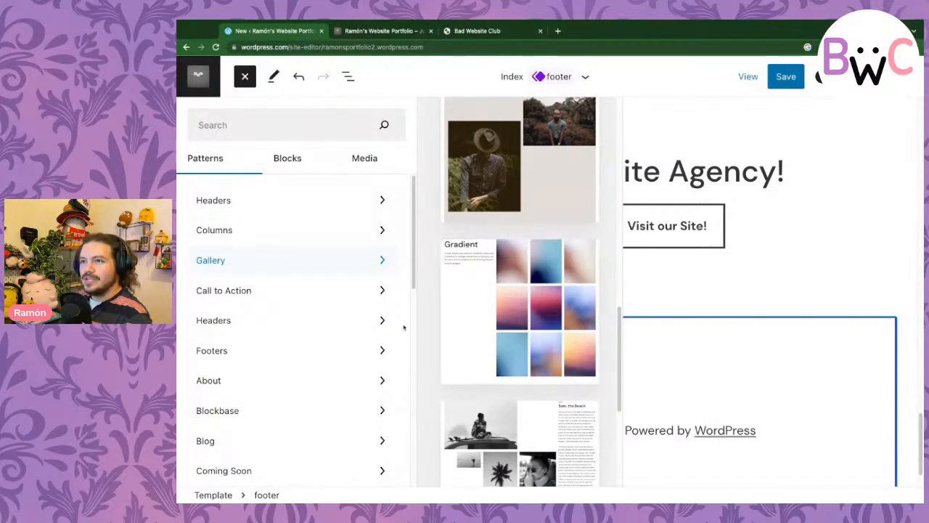
scroll(554, 392, "down", 1)
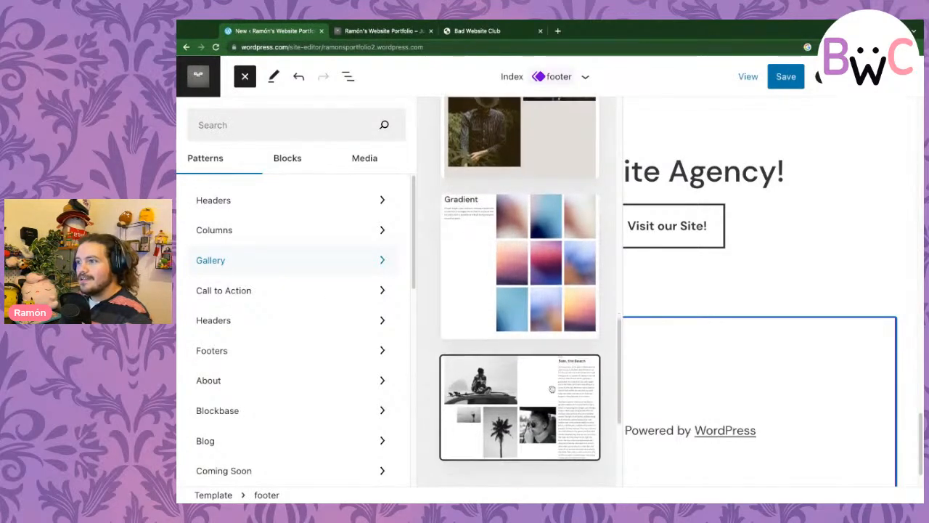
scroll(548, 417, "down", 3)
scroll(549, 420, "down", 1)
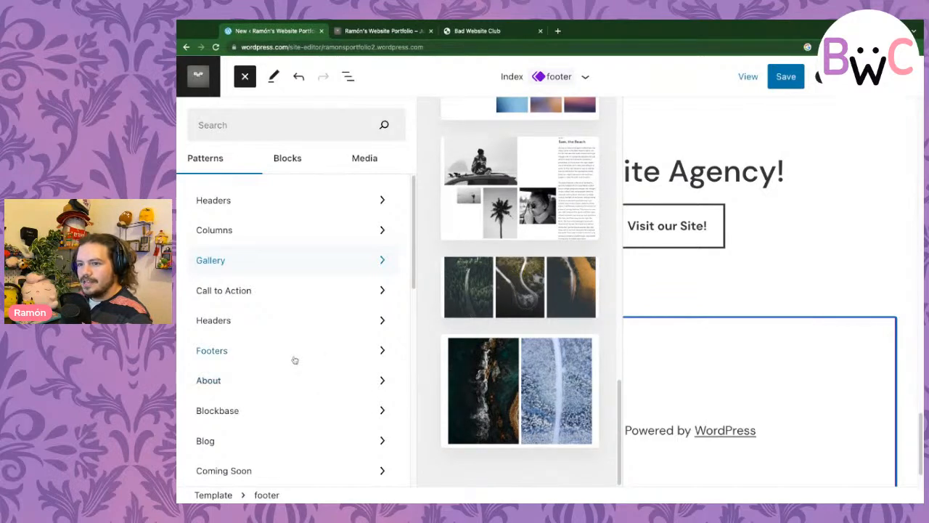
- Look through the list of pattern categories for other kinds of section to add
scroll(267, 375, "down", 1)
scroll(267, 374, "down", 3)
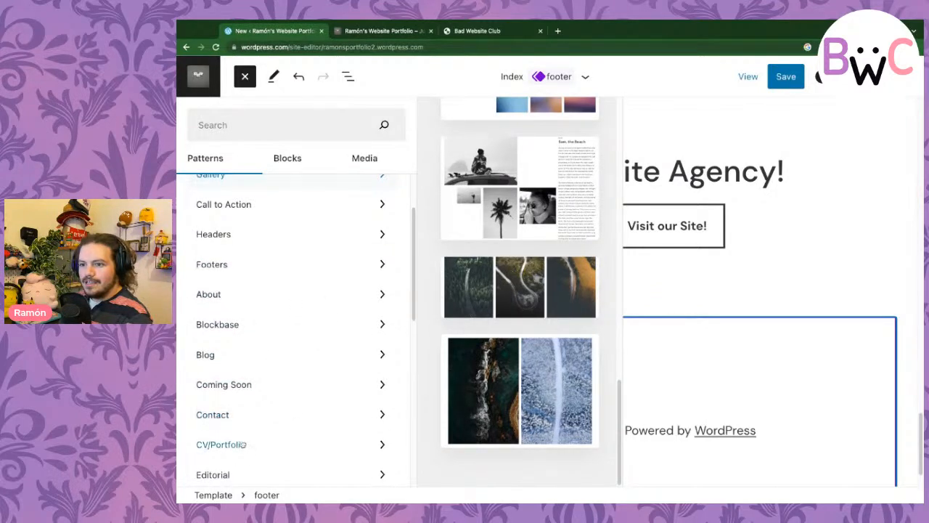
scroll(240, 433, "down", 2)
scroll(238, 432, "down", 4)
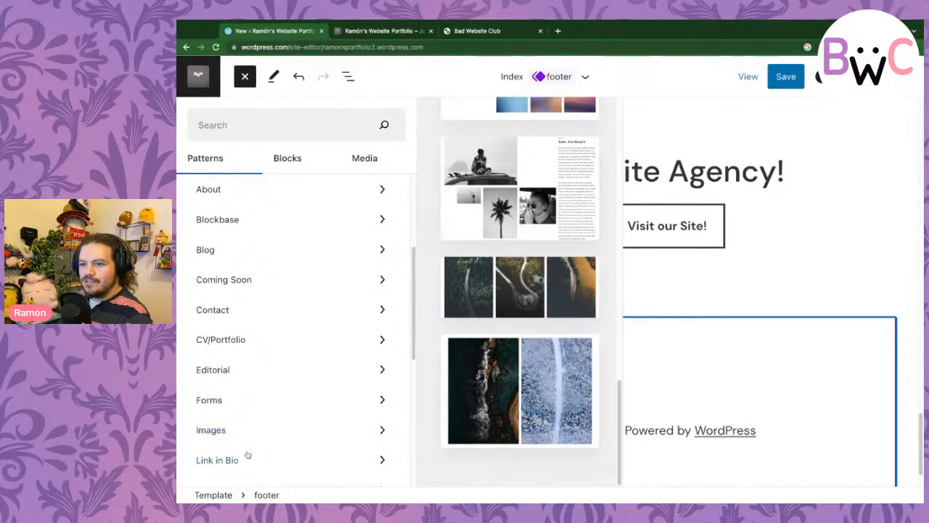
scroll(276, 407, "down", 1)
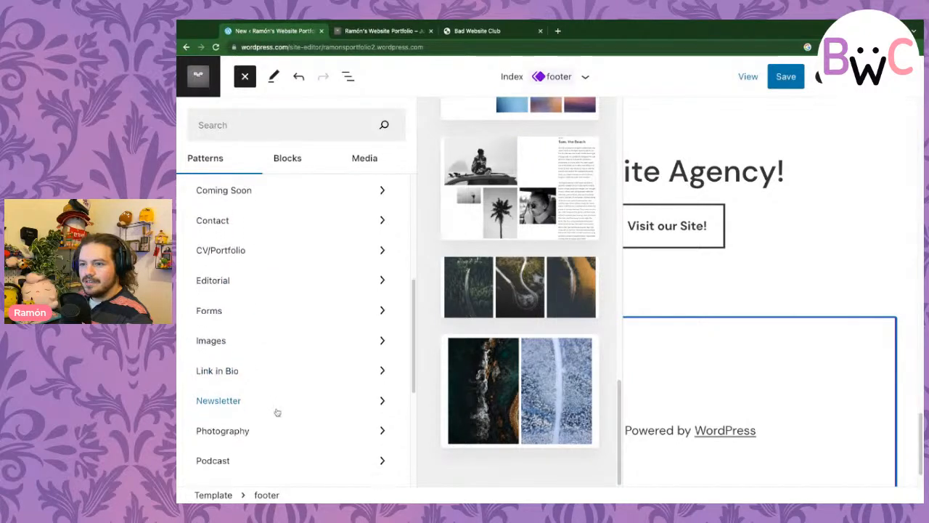
scroll(282, 436, "down", 1)
scroll(282, 434, "down", 2)
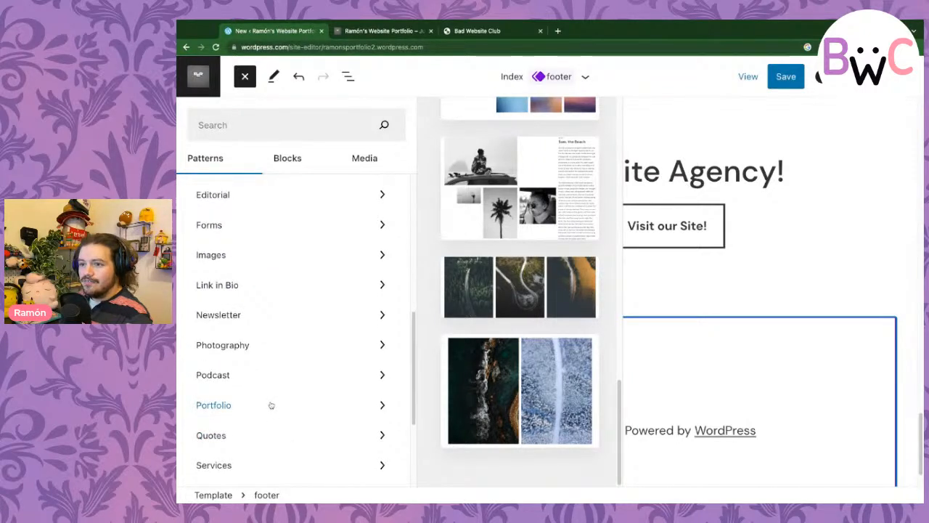
scroll(271, 405, "up", 10)
scroll(276, 449, "down", 1)
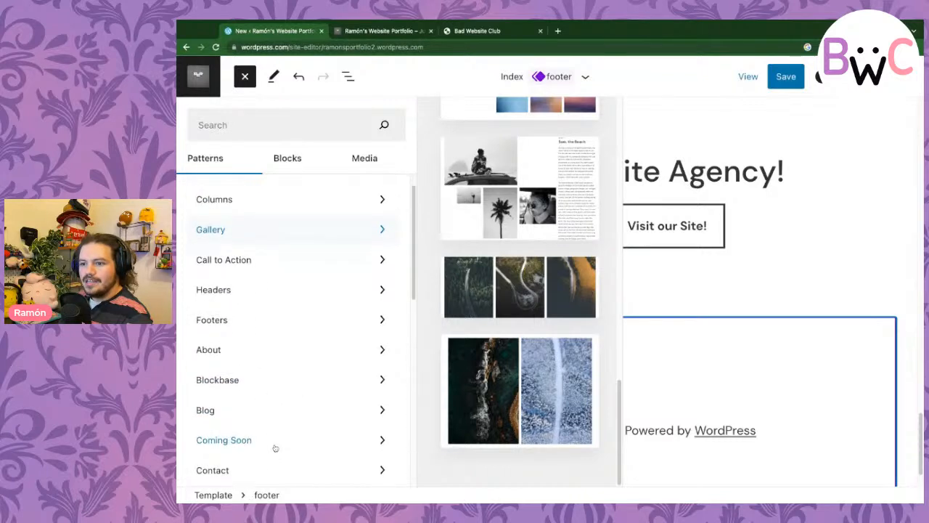
- Compare the patterns offered in the Coming Soon and Call to Action categories
left_click(273, 447)
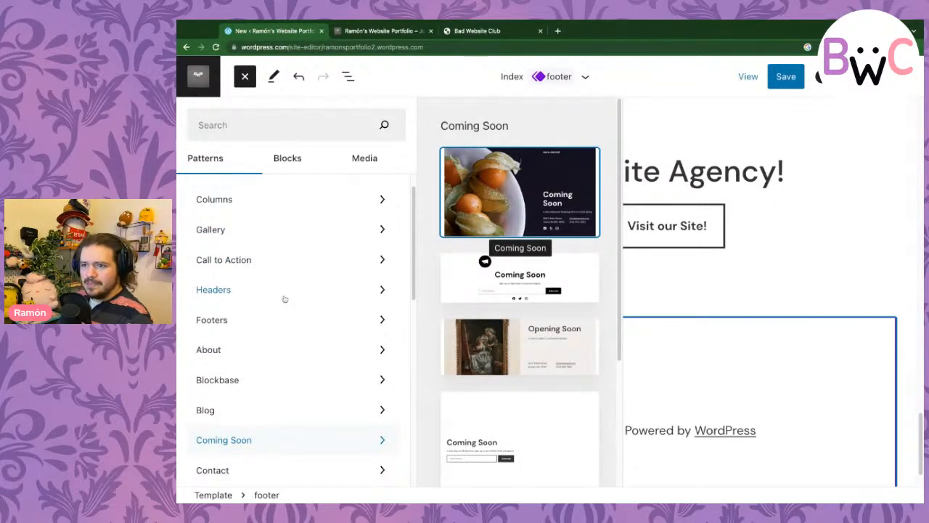
left_click(283, 263)
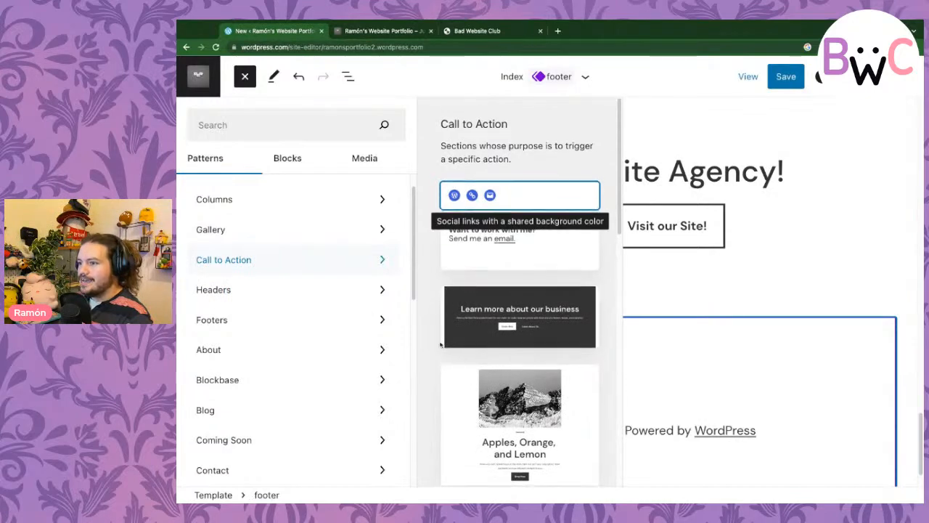
scroll(440, 344, "down", 1)
scroll(440, 341, "down", 2)
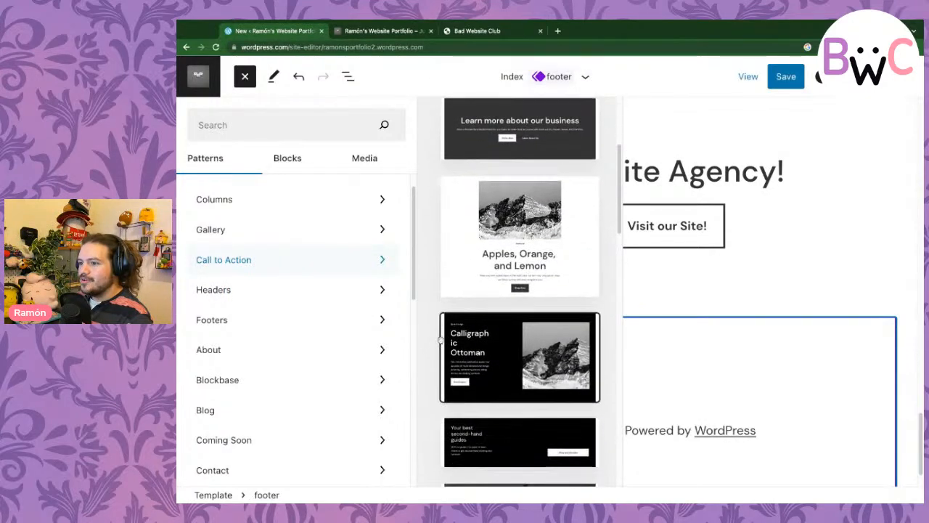
scroll(541, 248, "up", 5)
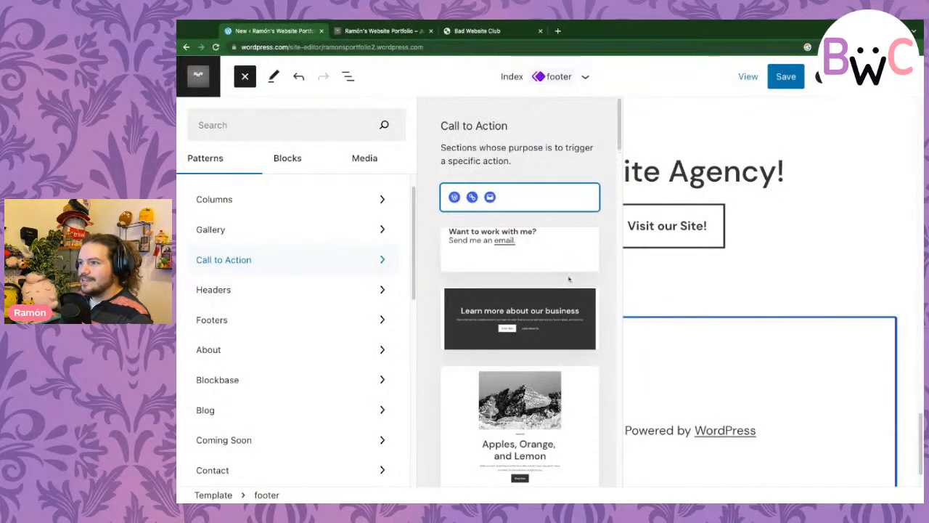
scroll(671, 246, "down", 2)
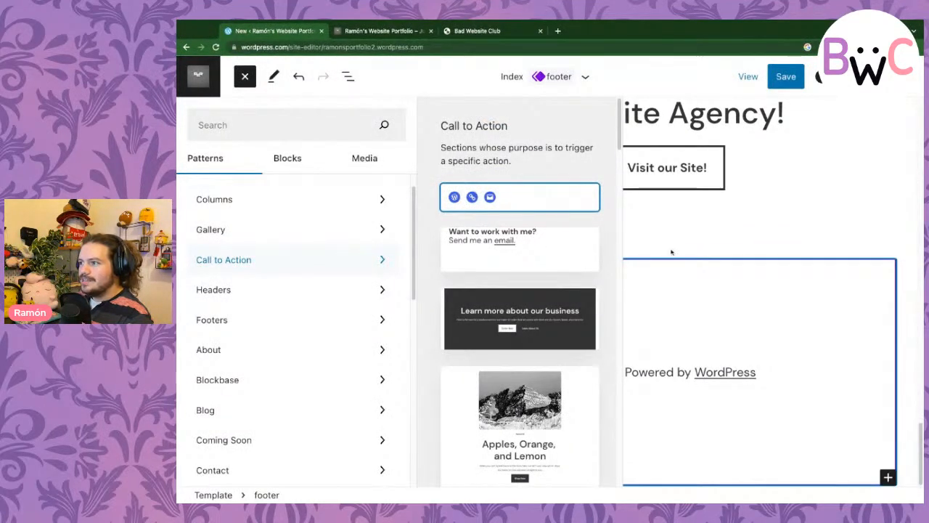
- Search for "call to action" and insert the gradient "Let's Make Something New Together" pattern between the last project and the footer
left_click(670, 252)
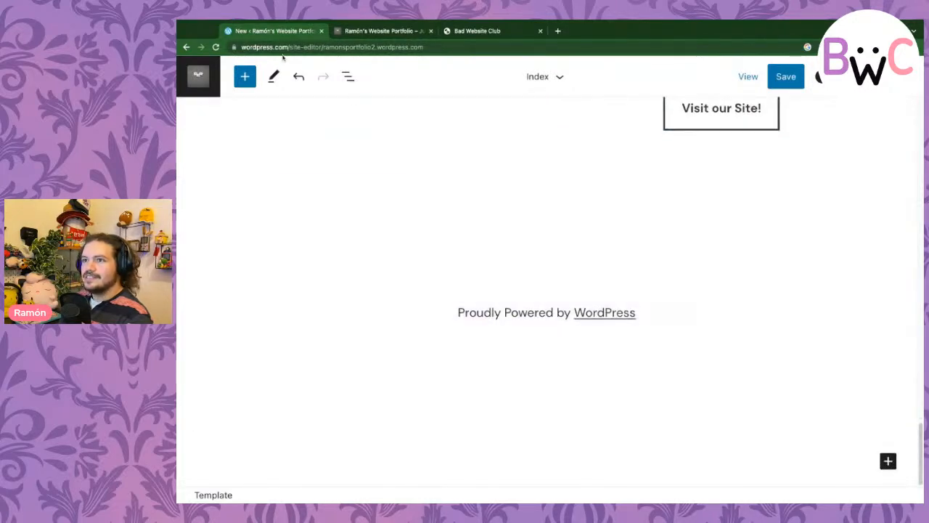
left_click(245, 77)
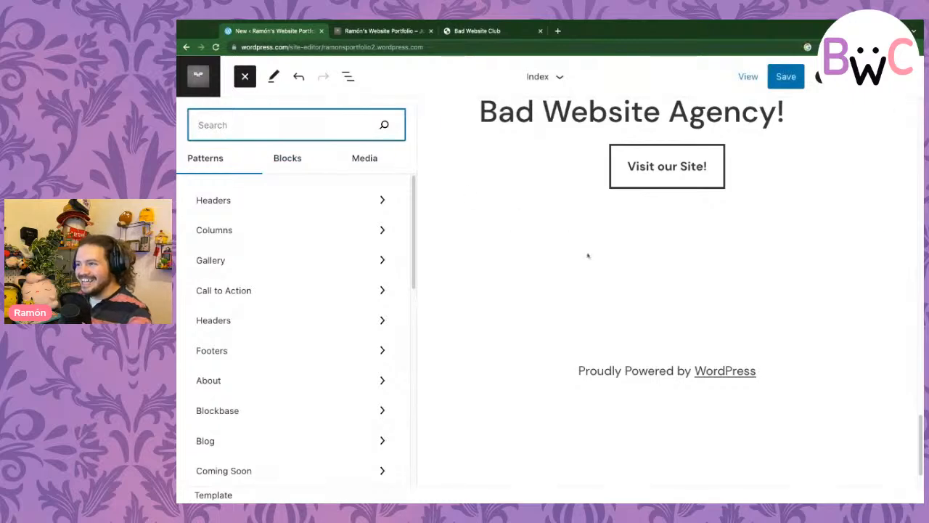
scroll(591, 222, "up", 7)
scroll(633, 133, "up", 17)
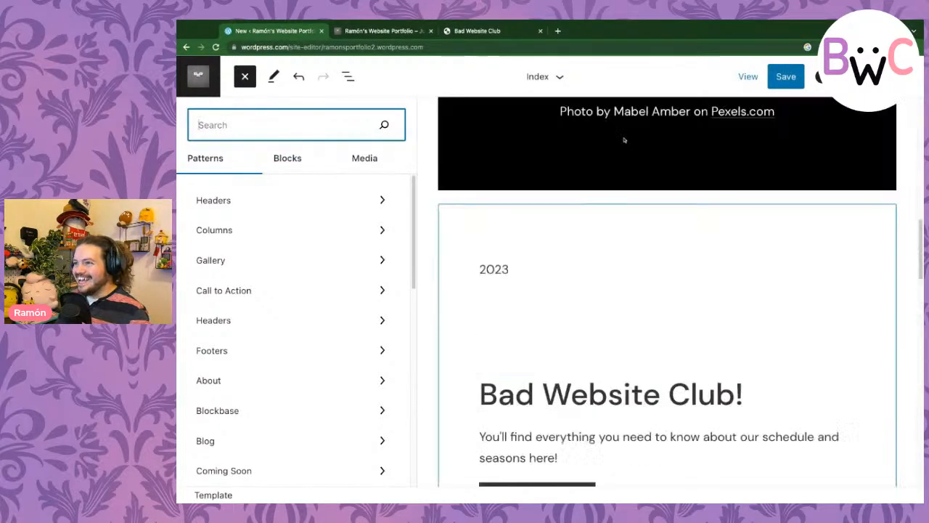
scroll(623, 140, "down", 18)
scroll(623, 142, "down", 7)
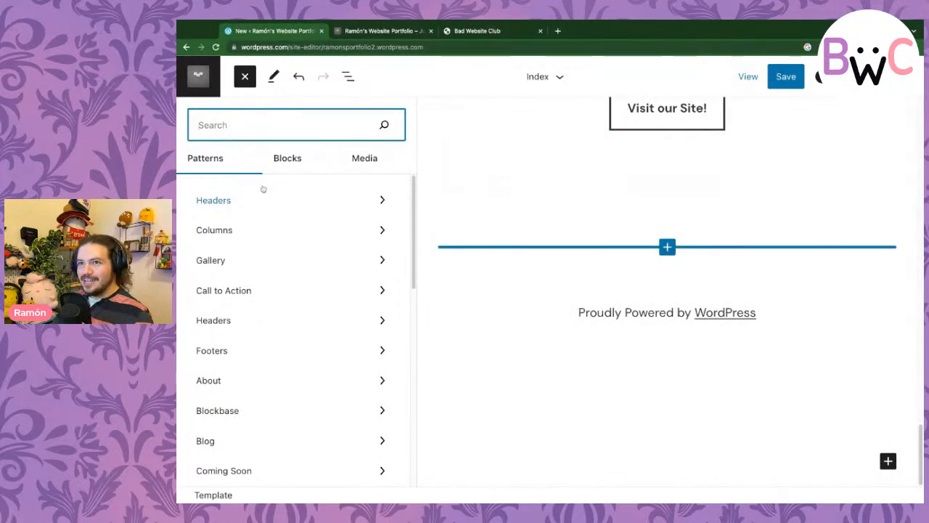
type("call to")
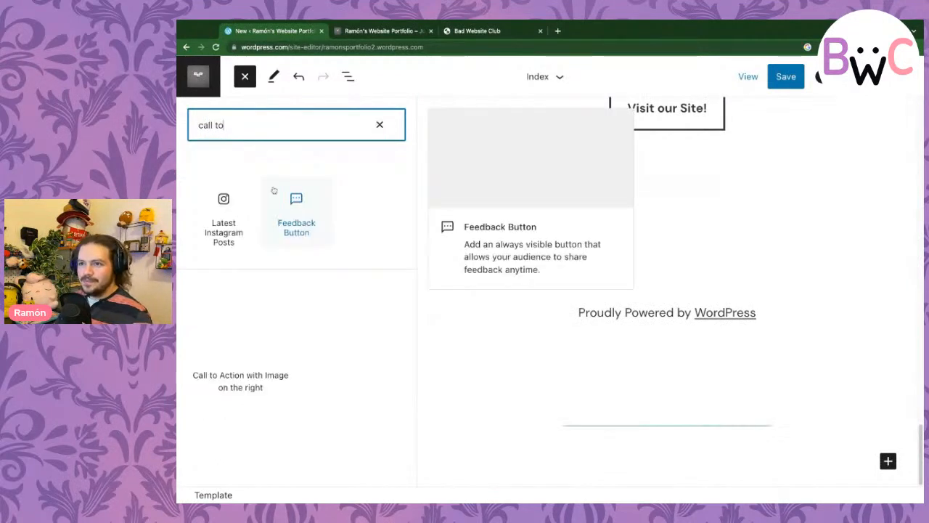
type(" ac")
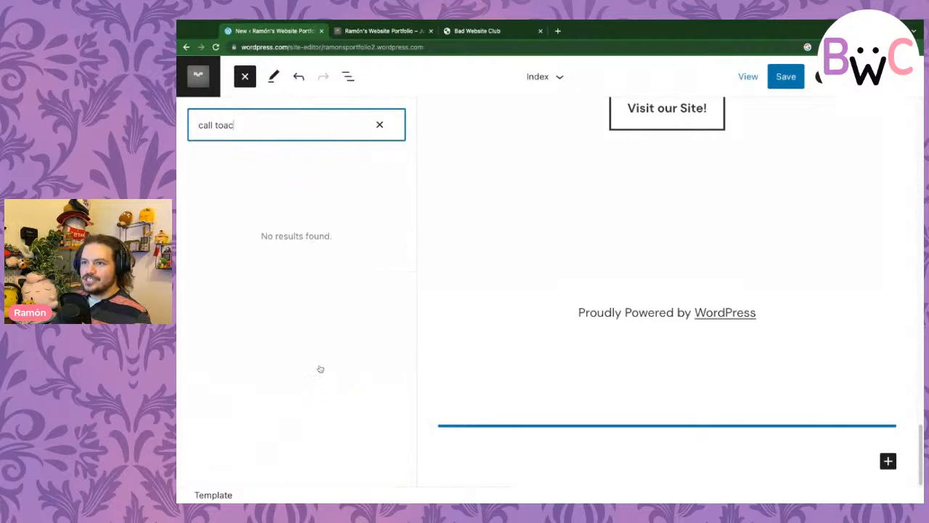
type("tion")
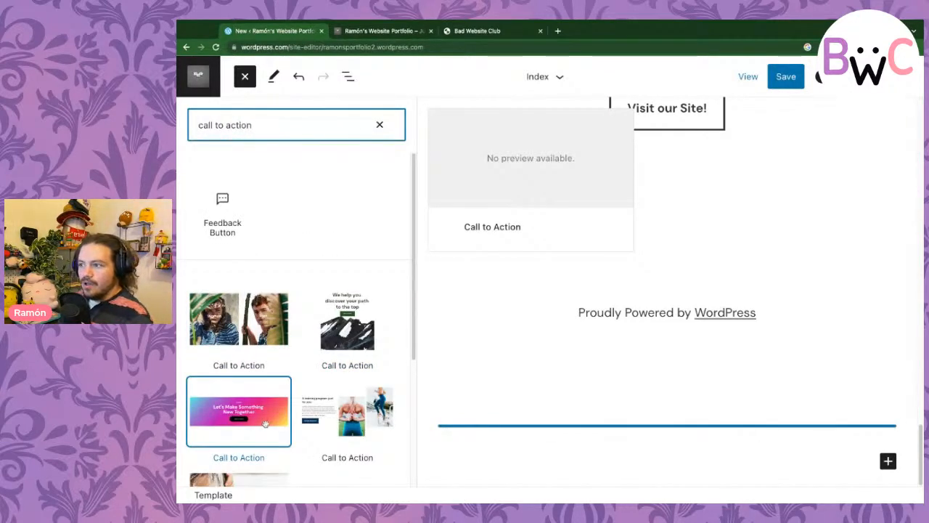
left_click_drag(265, 421, 625, 269)
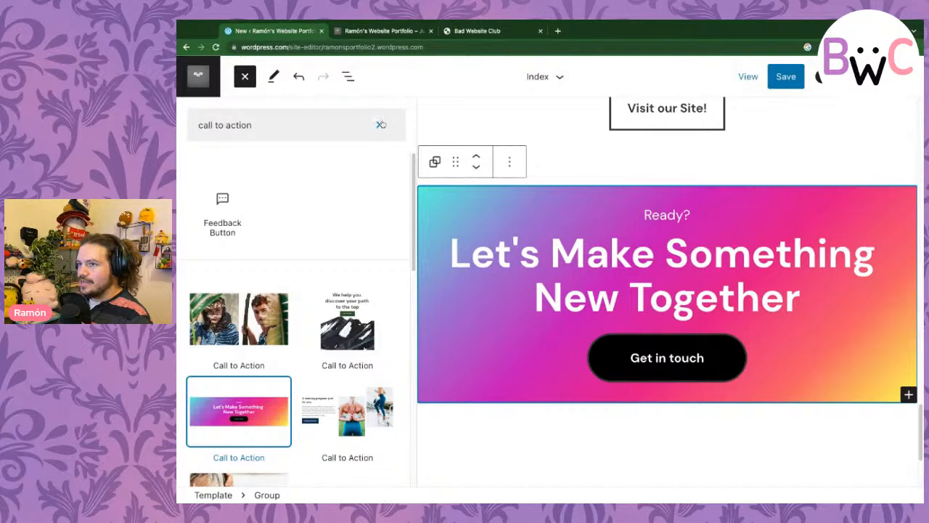
left_click(379, 125)
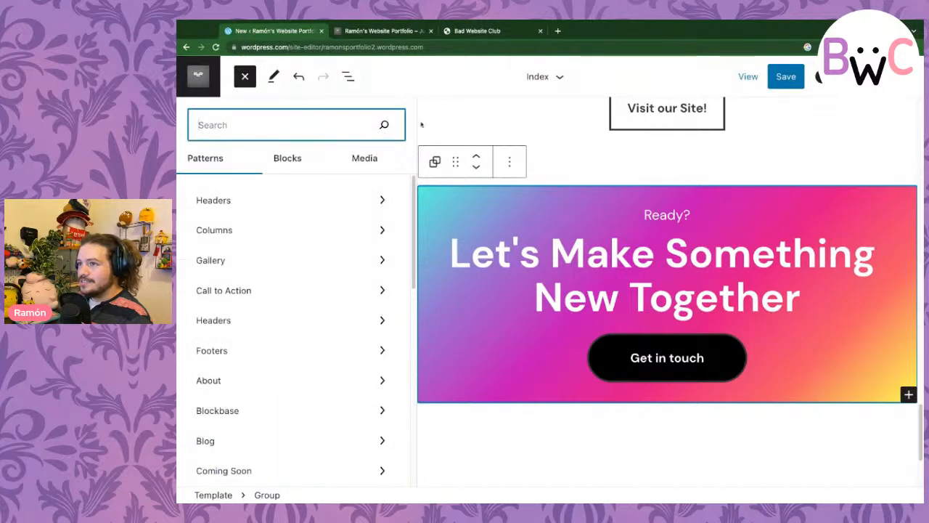
left_click(241, 80)
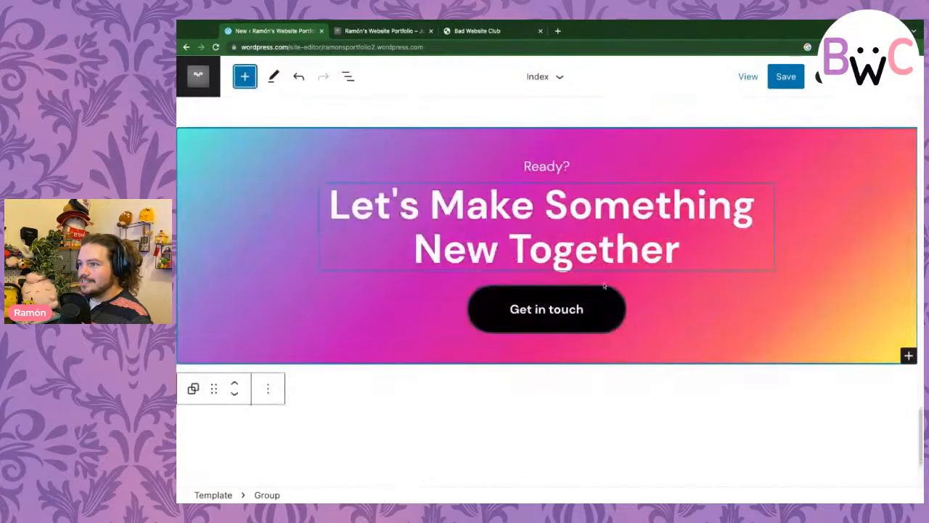
- Try the Outline style on the "Get in touch" button and switch it back to Fill
triple_click(543, 169)
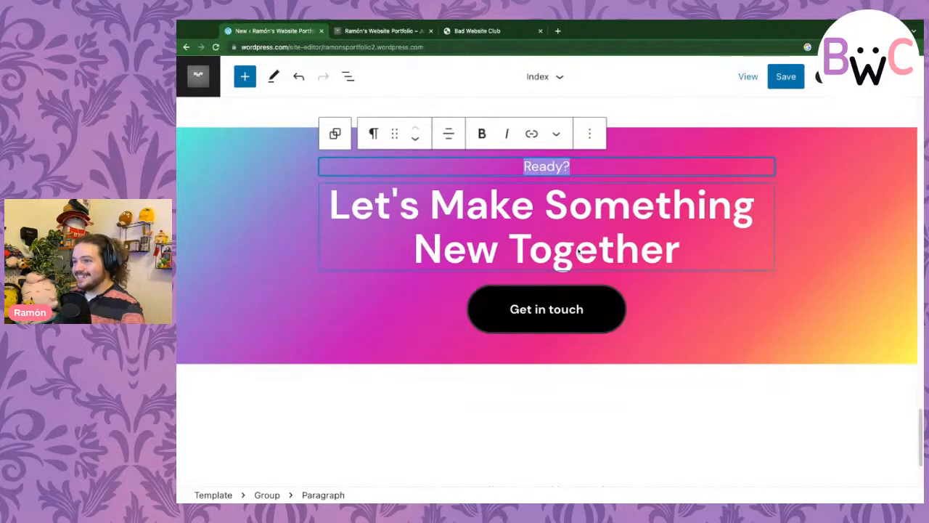
left_click(300, 293)
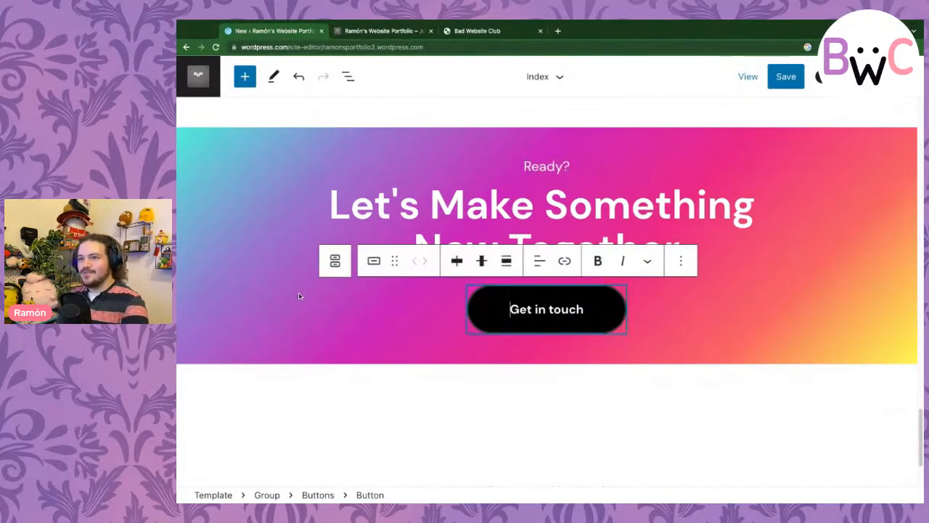
left_click(375, 262)
left_click(377, 263)
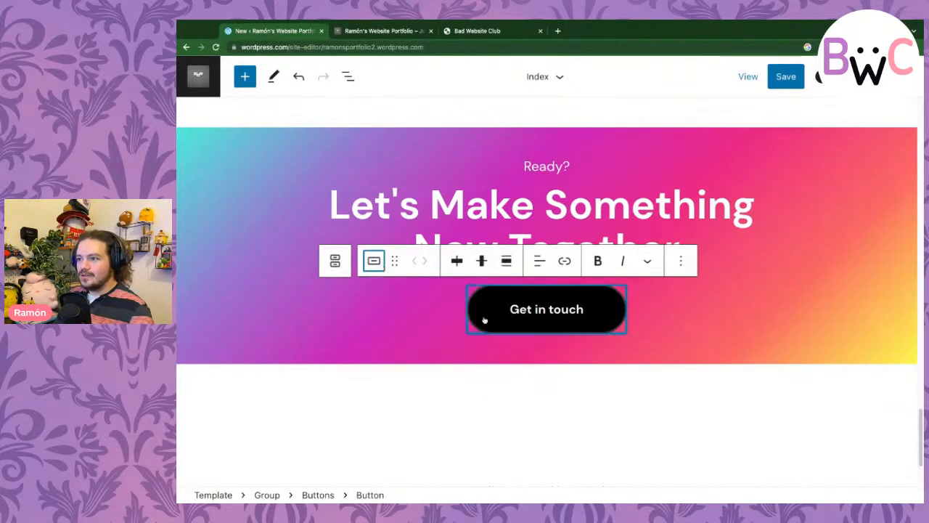
left_click(372, 263)
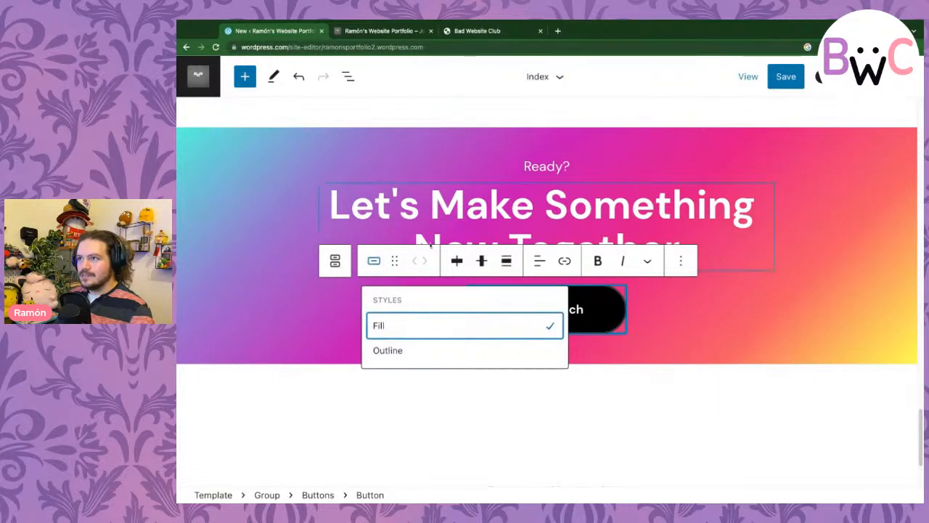
left_click(449, 356)
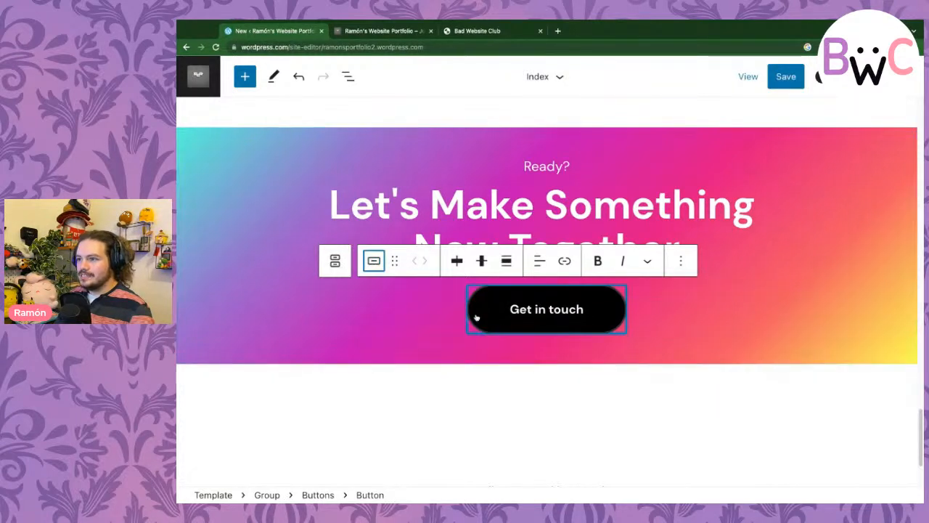
left_click(375, 263)
left_click(413, 325)
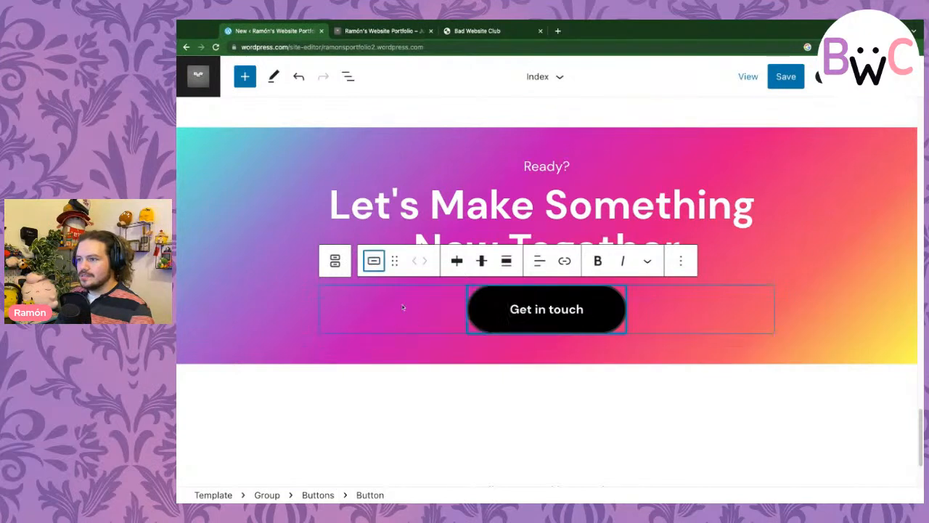
left_click(375, 263)
left_click(421, 347)
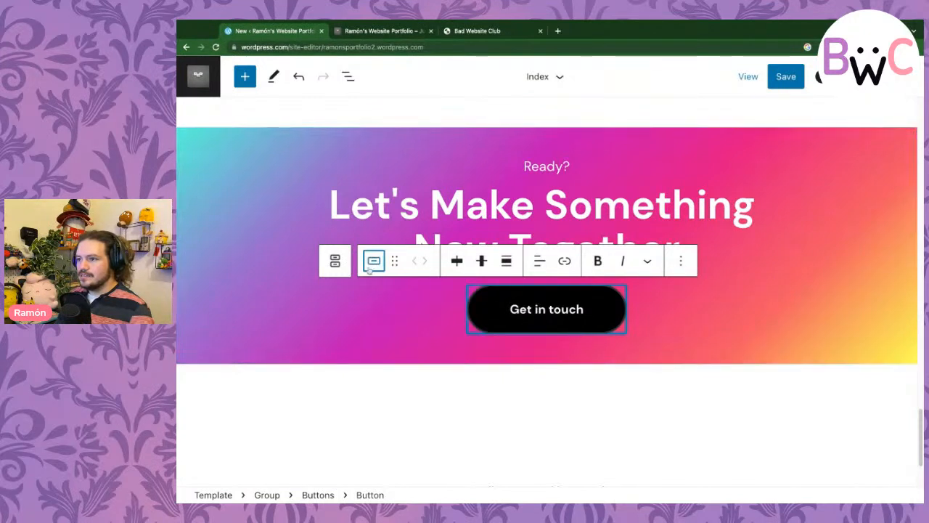
left_click(372, 266)
left_click(394, 325)
left_click(390, 192)
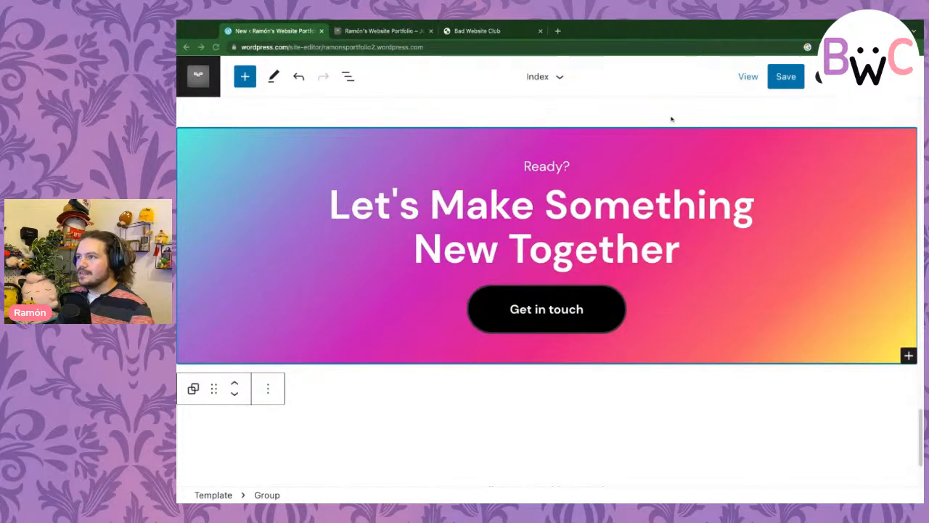
- Open the list view of the page's blocks and expand the call-to-action Group to show its contents
left_click(268, 388)
left_click(268, 389)
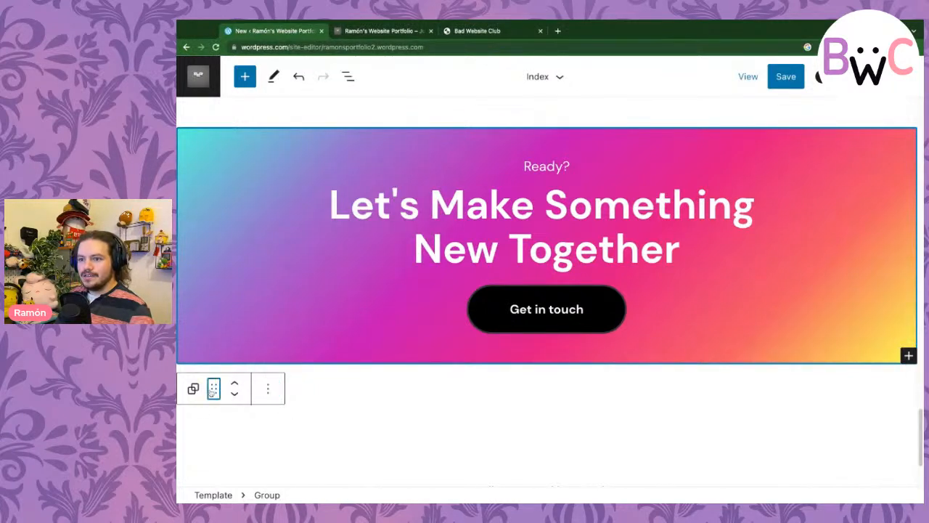
left_click(356, 76)
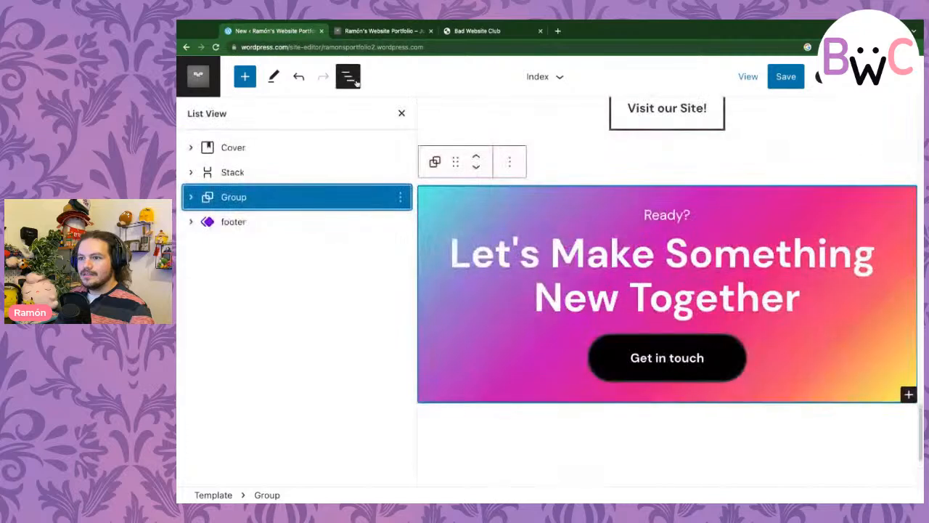
left_click(191, 197)
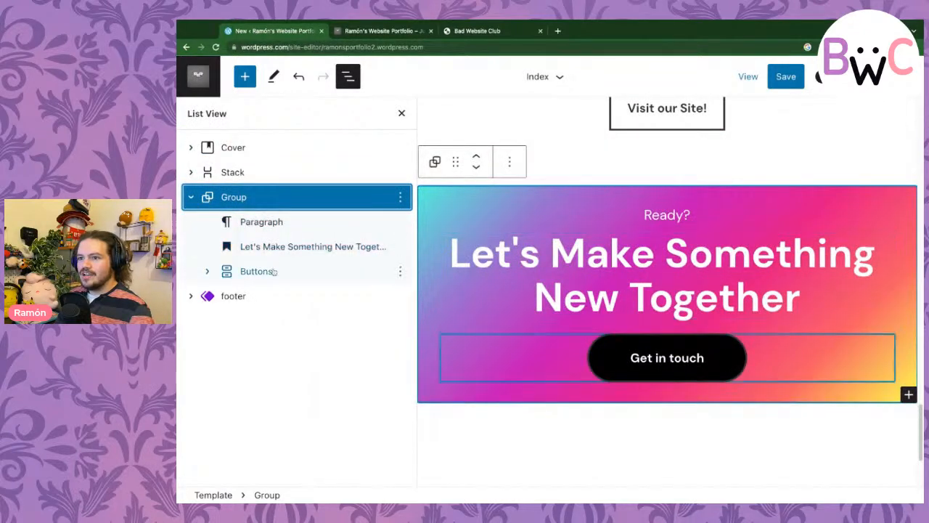
- Replace the "Ready?" paragraph above the call-to-action heading with "Please hire me"
left_click(282, 221)
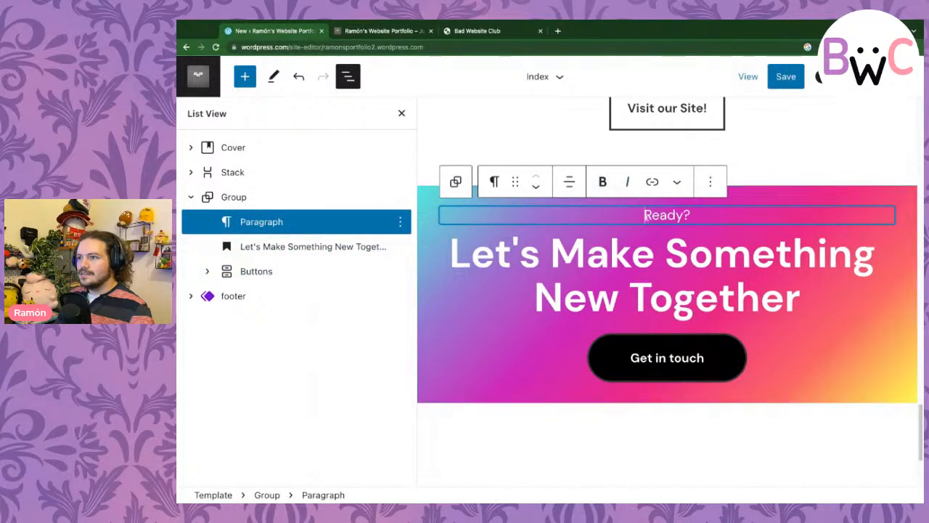
left_click_drag(645, 214, 691, 215)
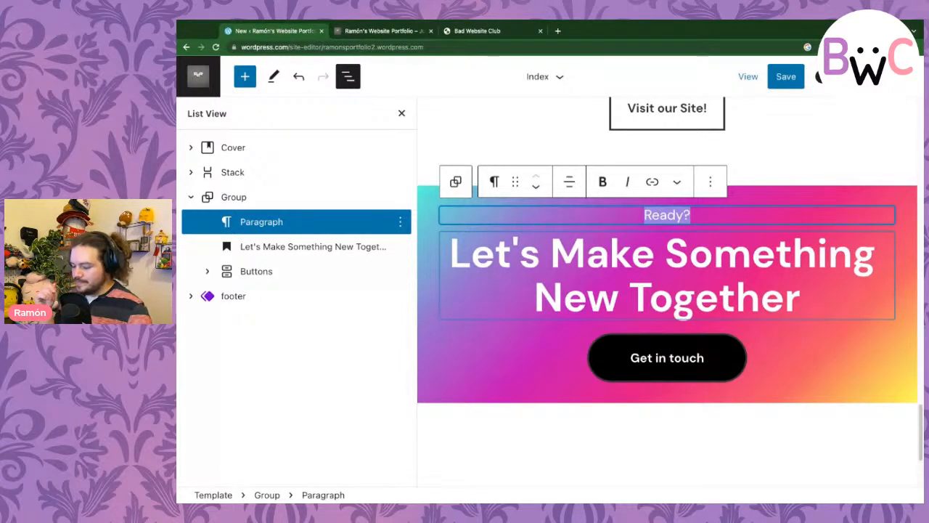
type("Please ")
type("hire")
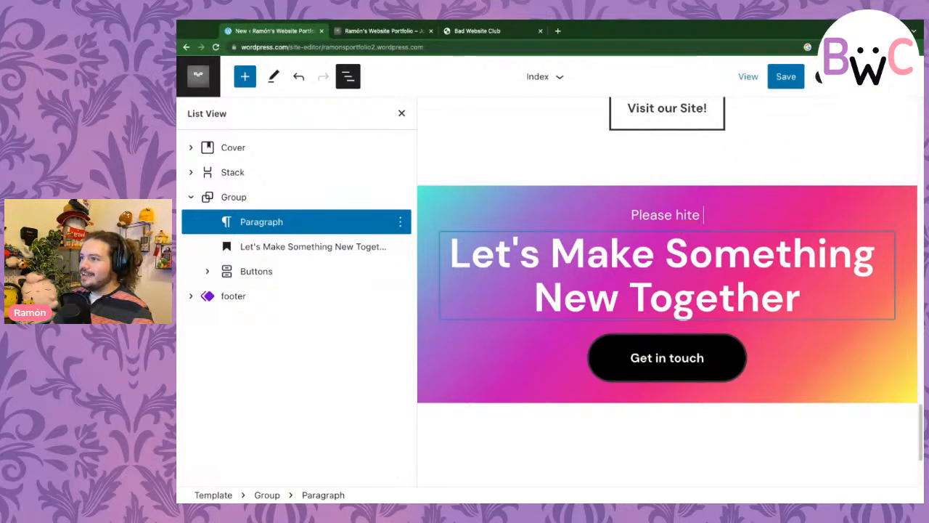
left_click(666, 226)
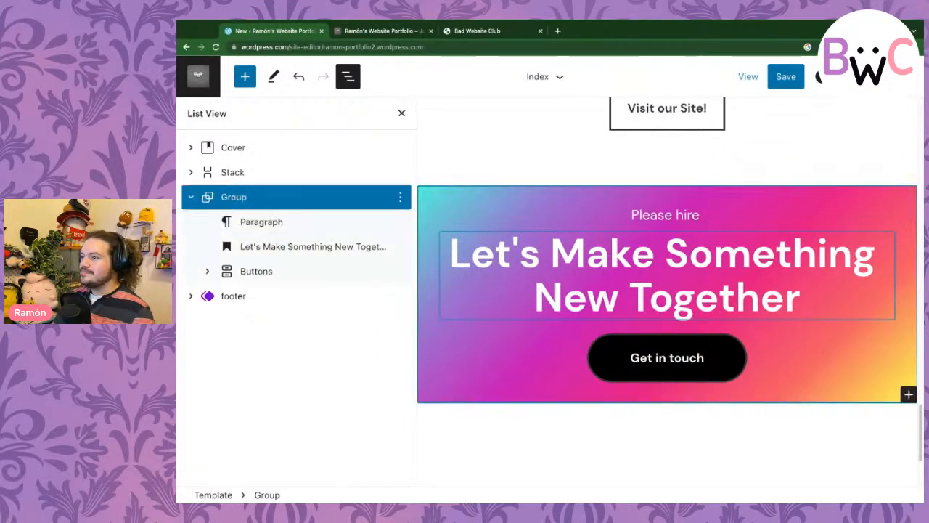
left_click(706, 215)
type("me")
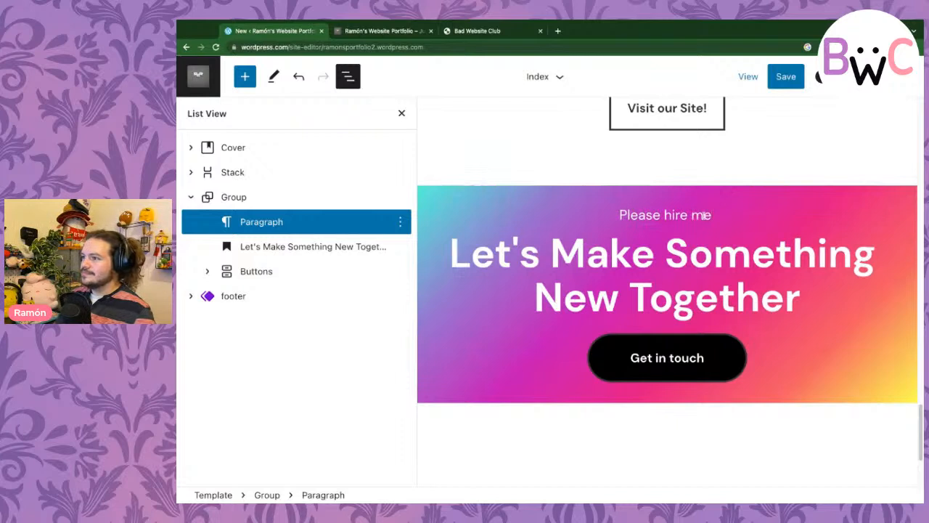
- Replace the call-to-action heading with "I promise my next website will be better than this"
triple_click(664, 281)
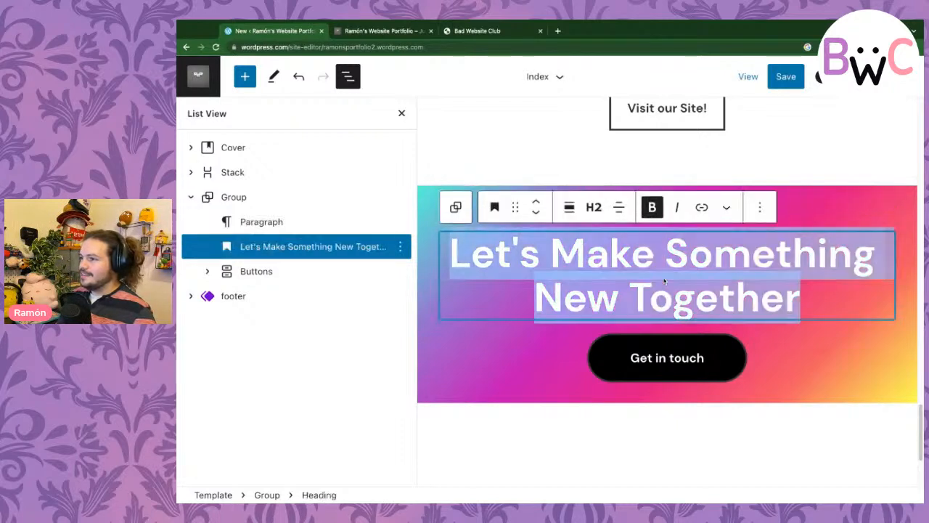
type("I promise my")
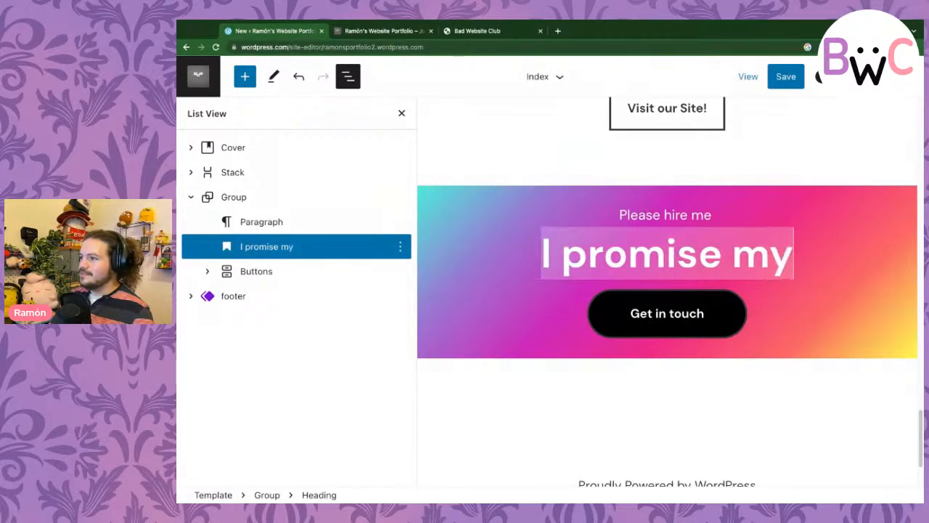
type(" next websi")
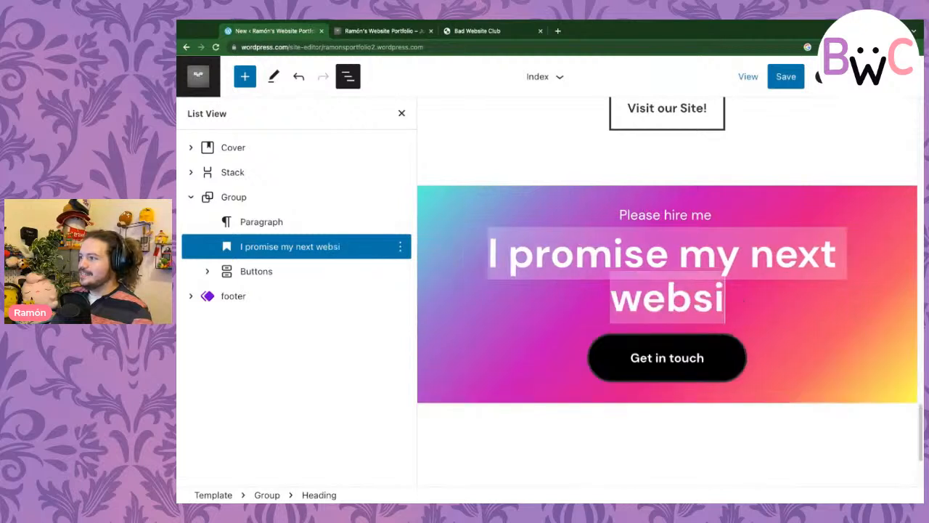
type("te will be better than this")
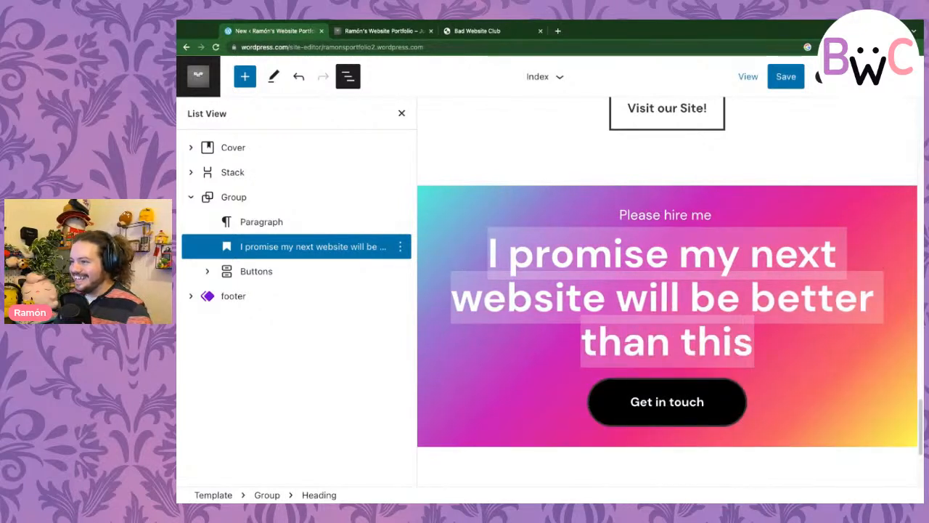
- Change the label of the call-to-action button to "Pretty Please"
left_click(682, 402)
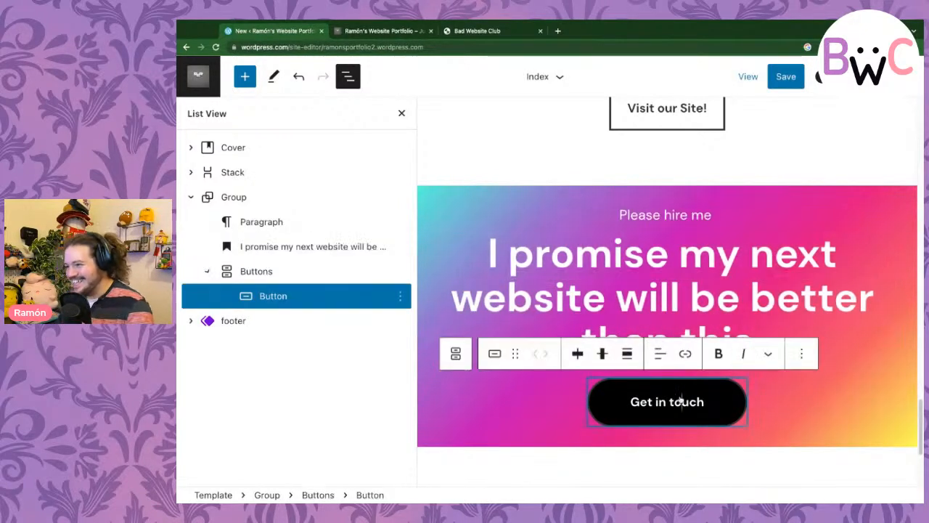
triple_click(682, 401)
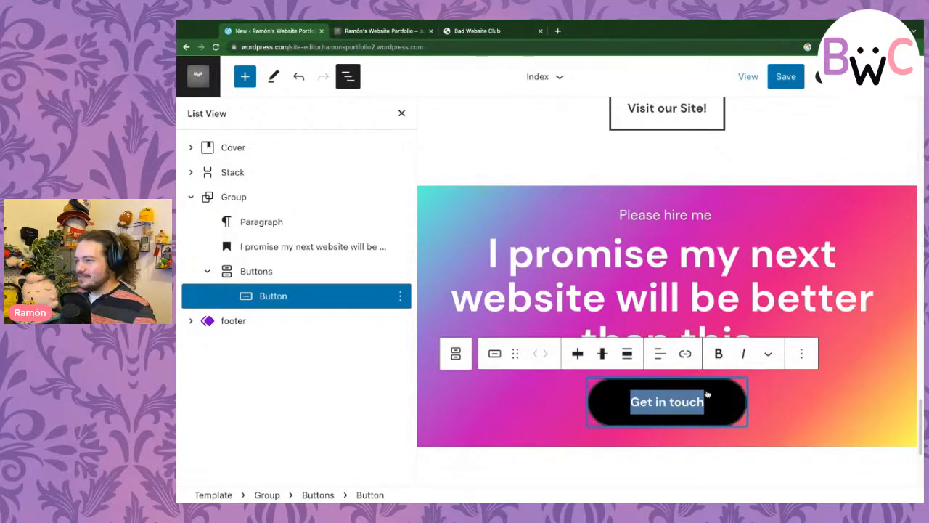
left_click(691, 228)
double_click(688, 401)
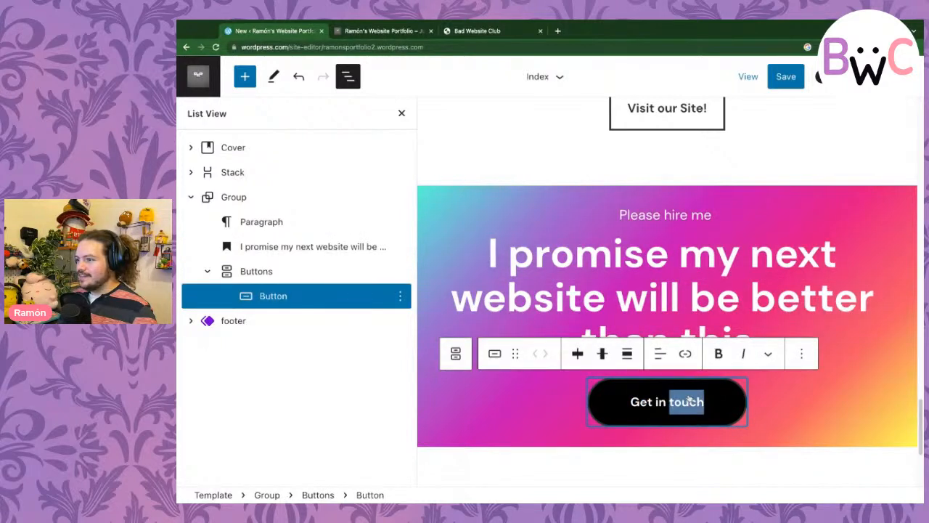
triple_click(688, 402)
type("Pretty pl")
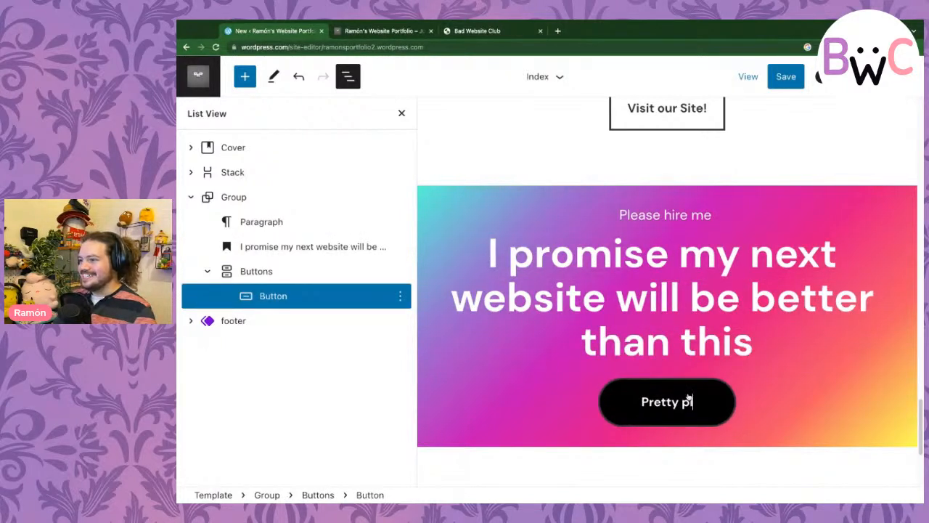
key("BackSpace")
key("BackSpace")
type("Please")
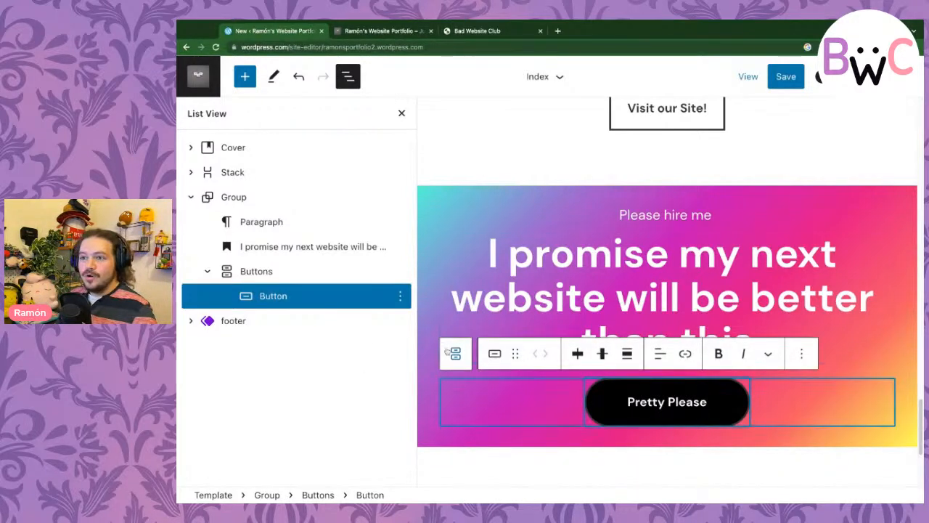
- Look through the block options and text formatting options of the "Pretty Please" button
left_click(638, 434)
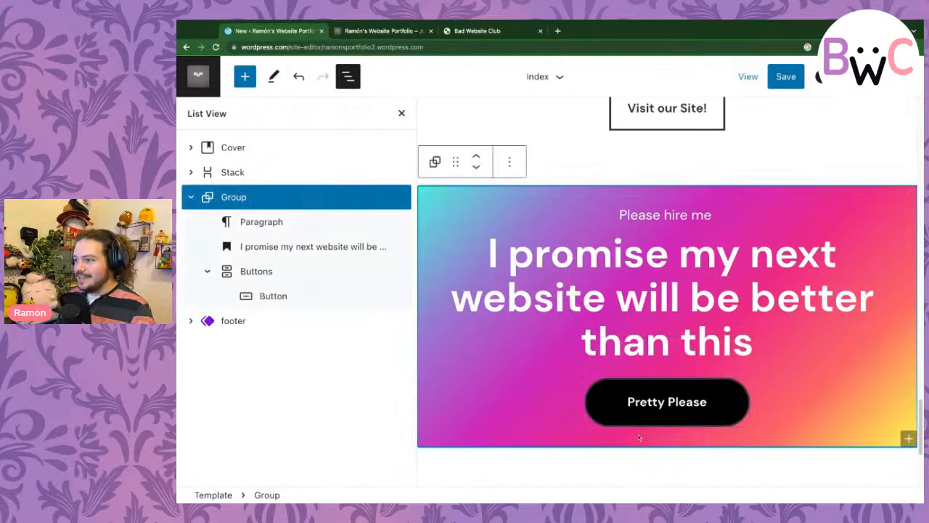
left_click(659, 407)
left_click(801, 354)
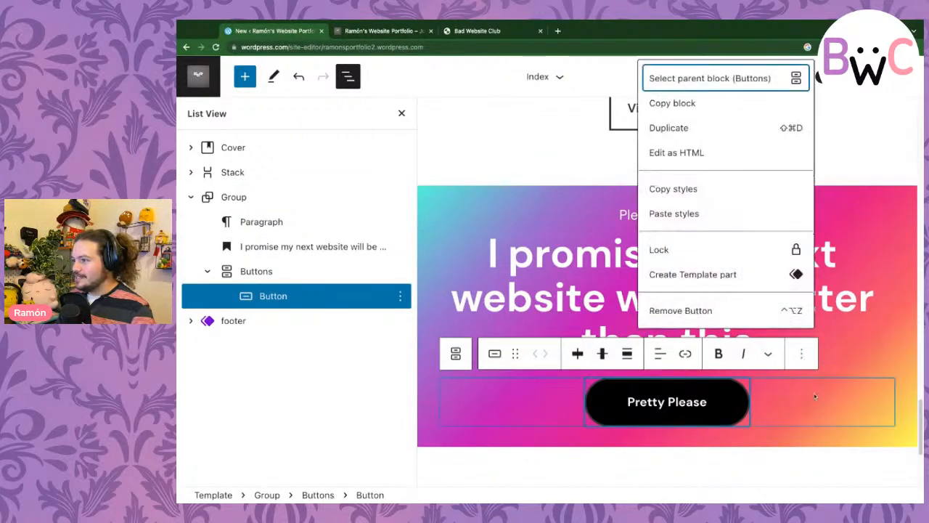
left_click(768, 353)
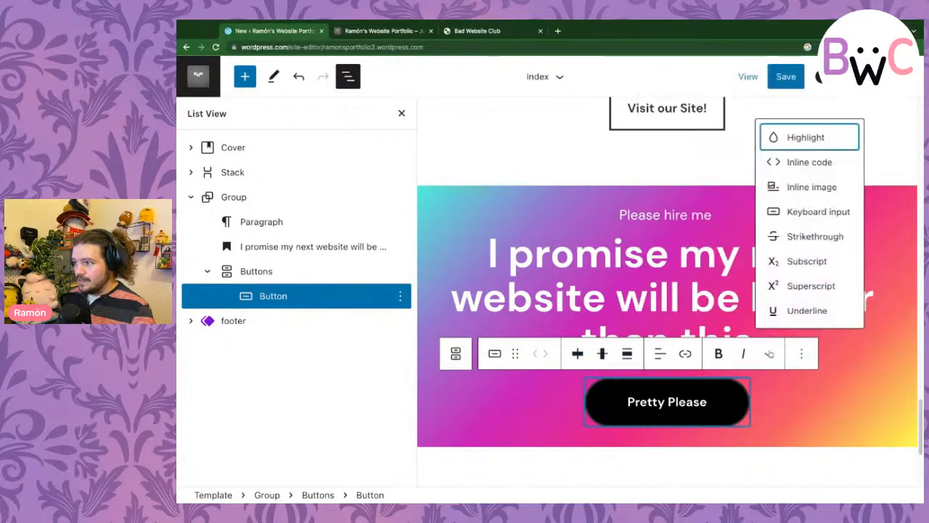
- Start an inline image in the Pretty Please button, search Pexels for "puppy eyes" and copy the peeking brown dog photo to the media library
left_click(804, 188)
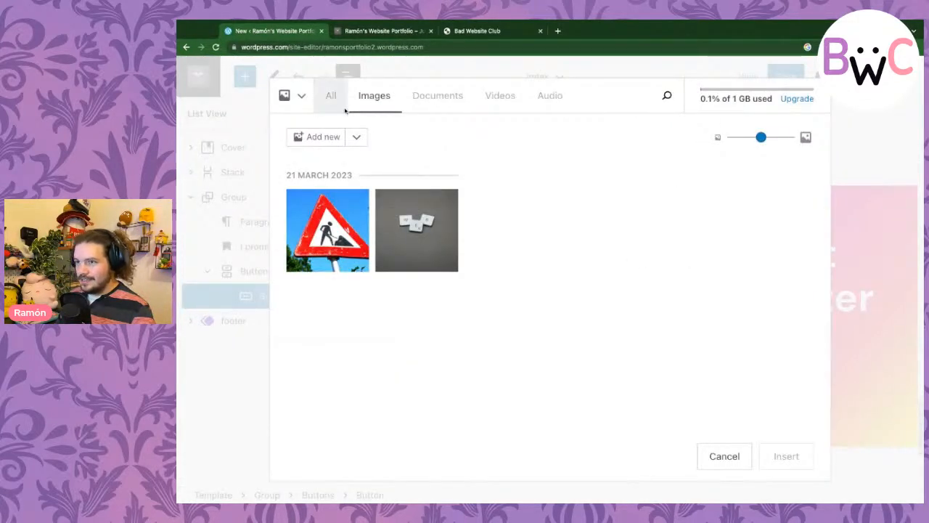
left_click(296, 96)
left_click(329, 134)
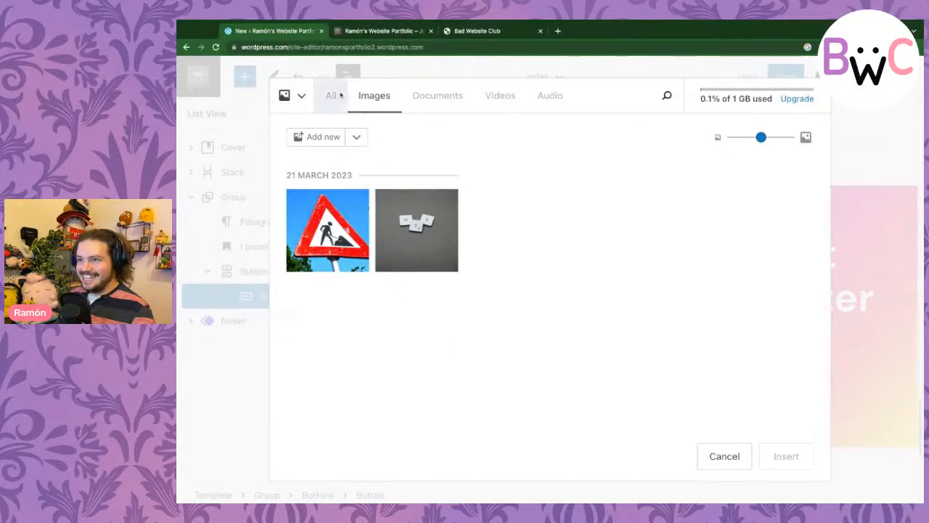
left_click(358, 137)
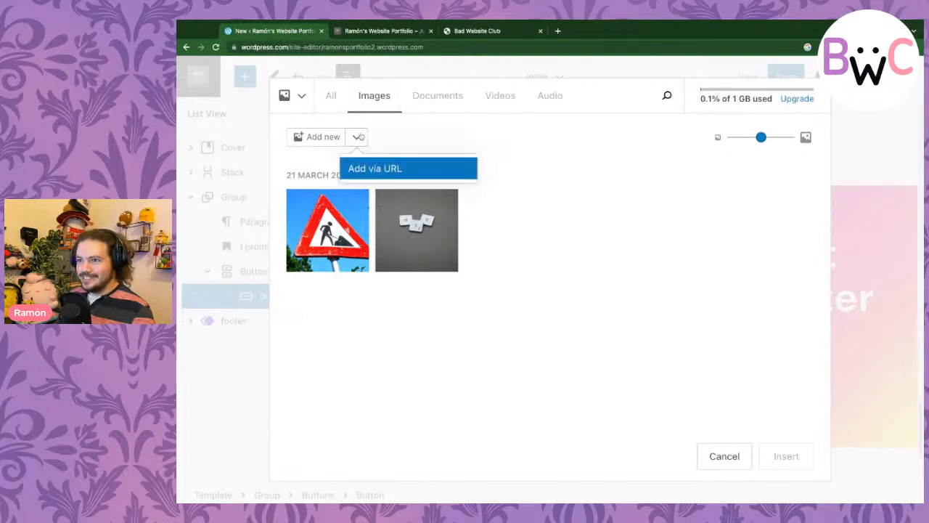
left_click(358, 137)
left_click(294, 95)
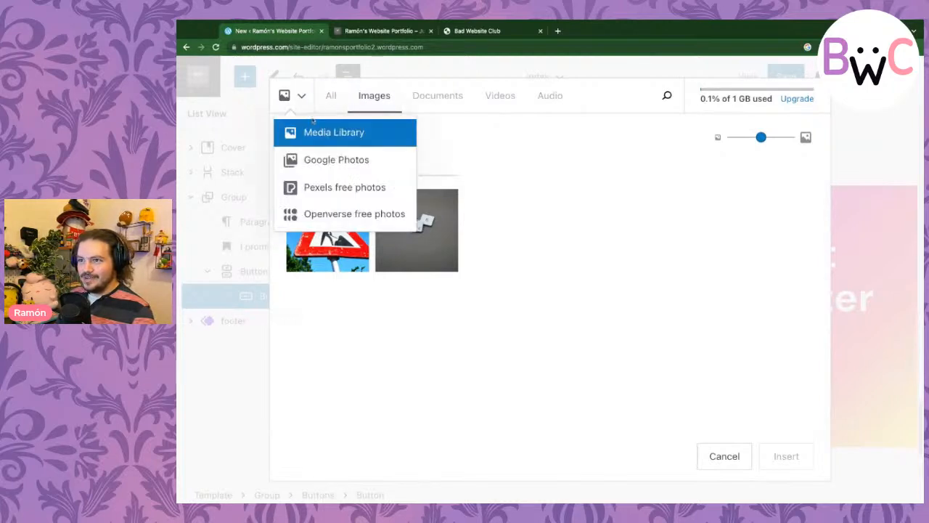
left_click(353, 188)
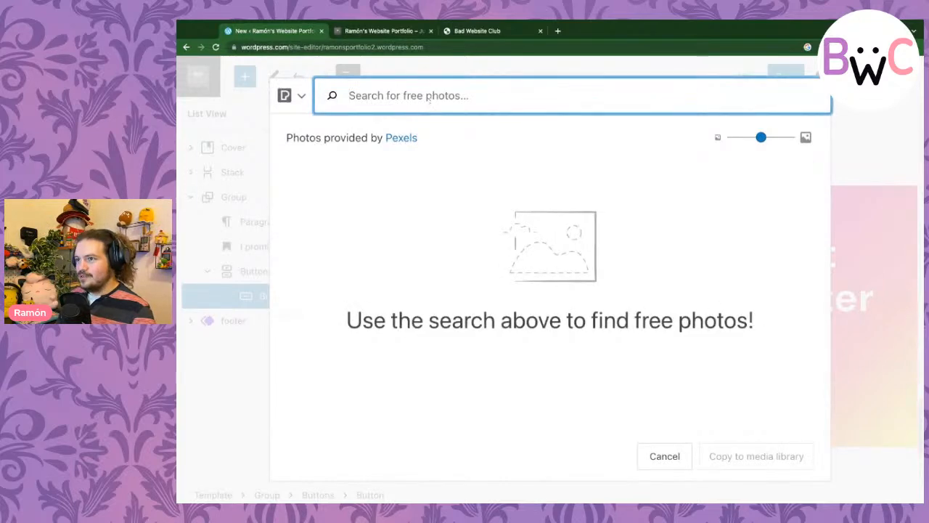
type("puppy eyes")
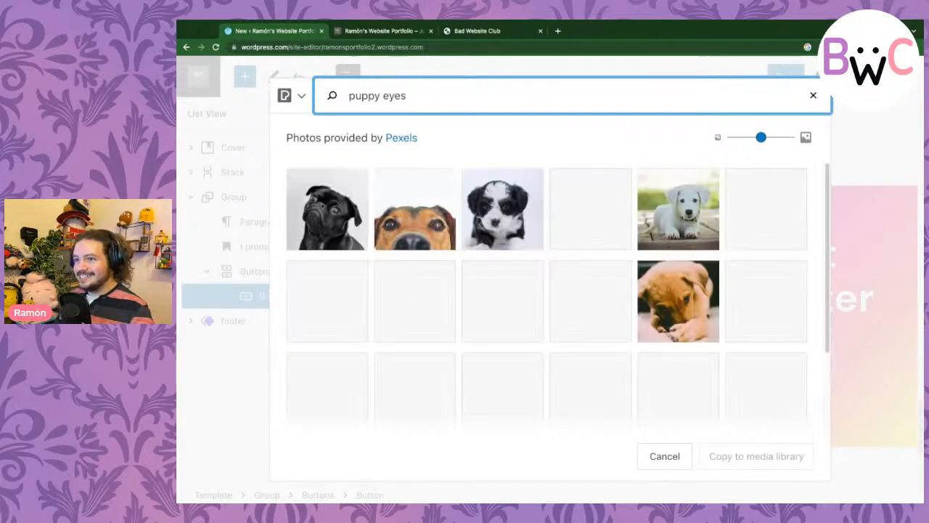
left_click(427, 240)
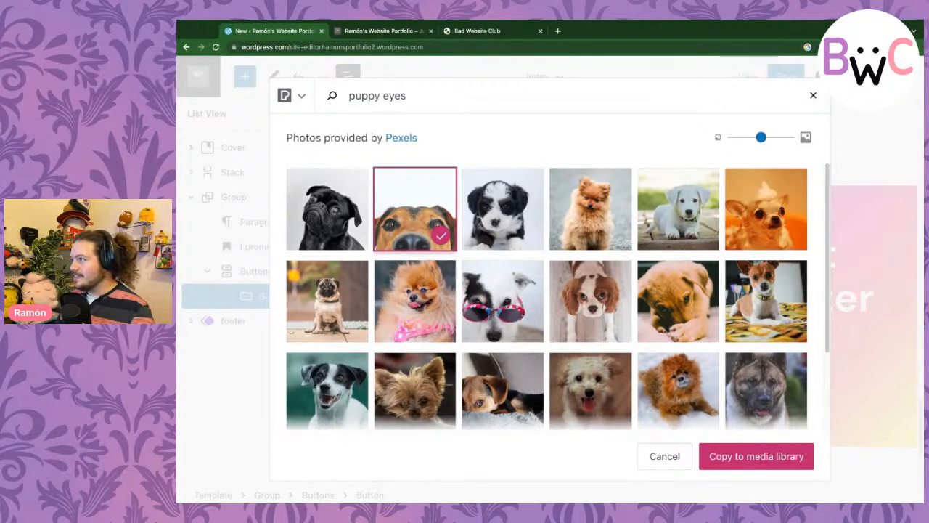
left_click(789, 463)
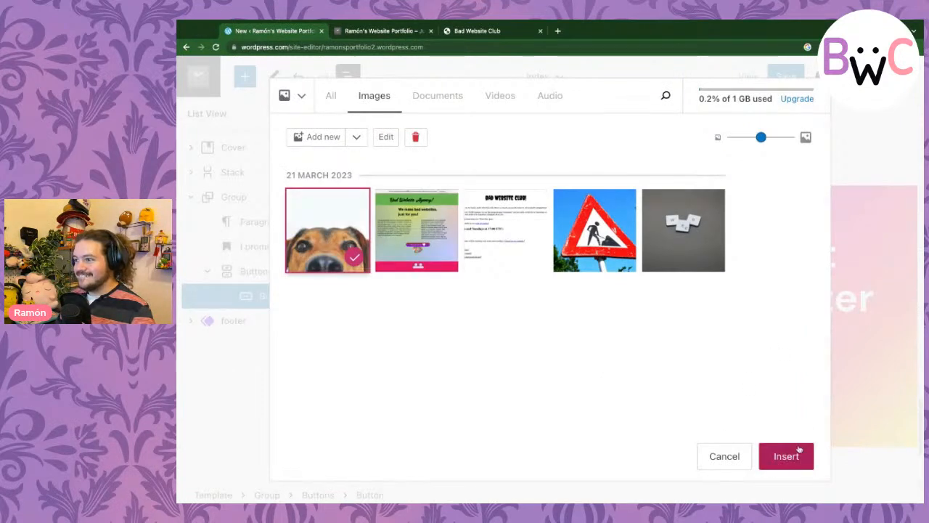
- Insert the peeking dog photo from the media library into the Pretty Please button
left_click(800, 455)
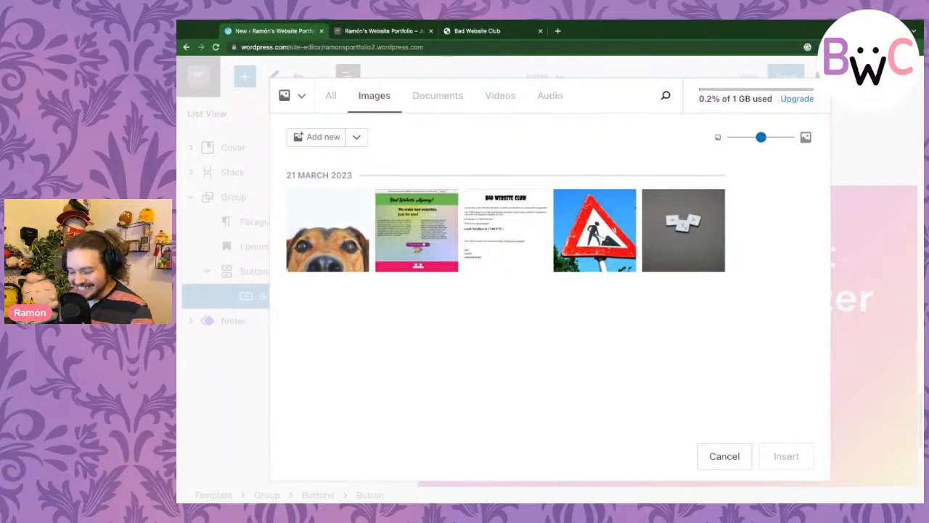
left_click(328, 232)
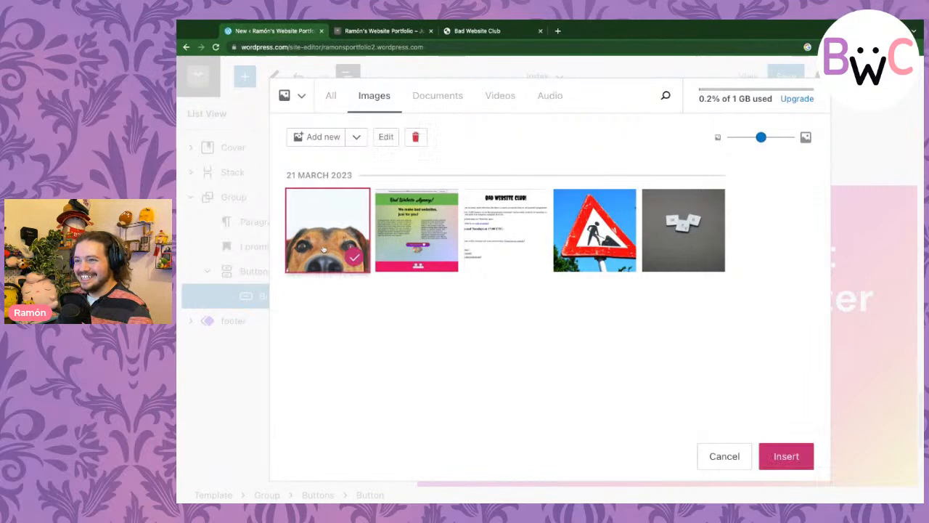
left_click(793, 465)
- Delete the duplicate dog photo and the split text, and make the button read "Pretty Please?" before the remaining photo
left_click(745, 437)
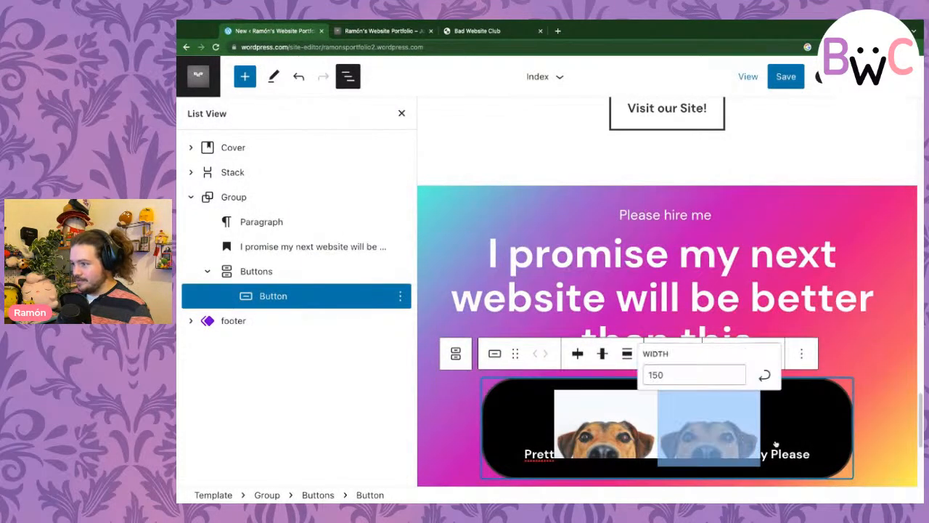
key("BackSpace")
key("BackSpace")
key("BackSpace")
key("BackSpace")
key("BackSpace")
key("BackSpace")
key("BackSpace")
key("BackSpace")
key("BackSpace")
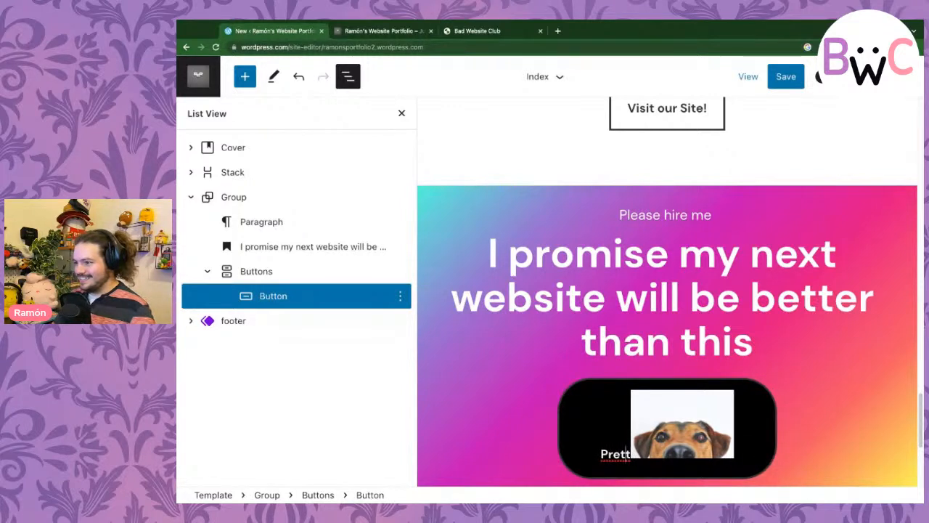
type("y Please")
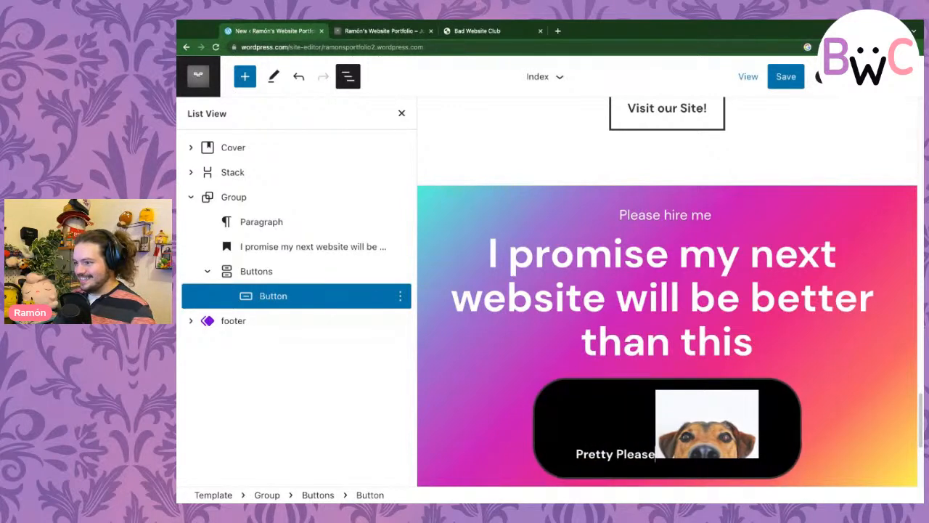
type("?")
- Put the dog photo on its own line below the "Pretty Please?" text in the button
left_click(777, 299)
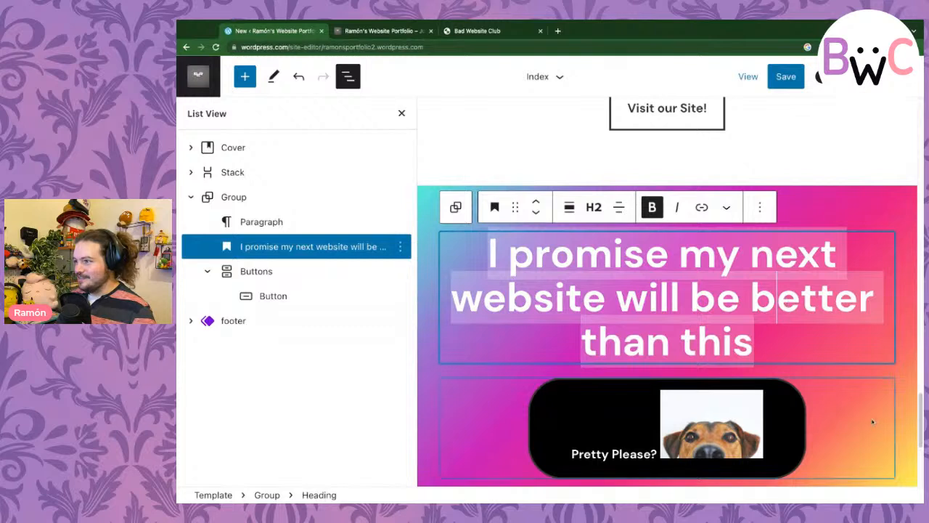
left_click(872, 421)
scroll(726, 424, "down", 1)
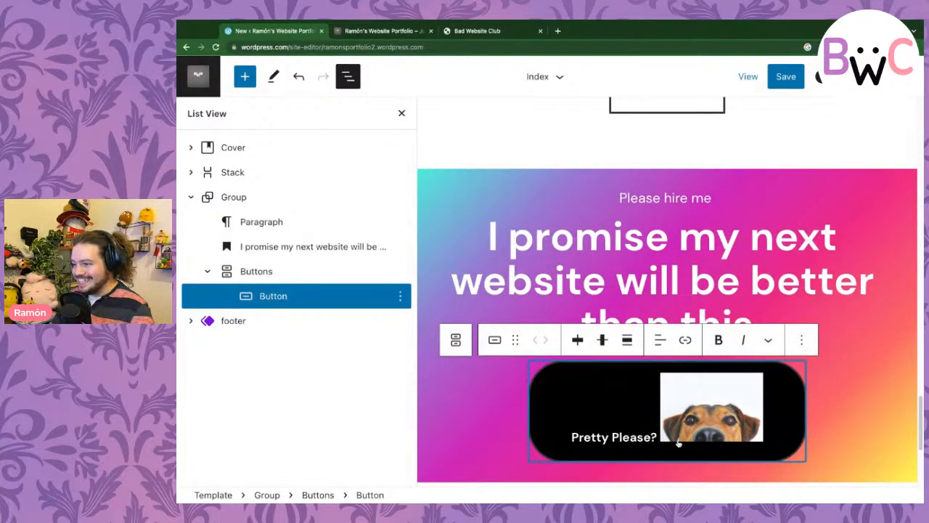
key("shift+Return")
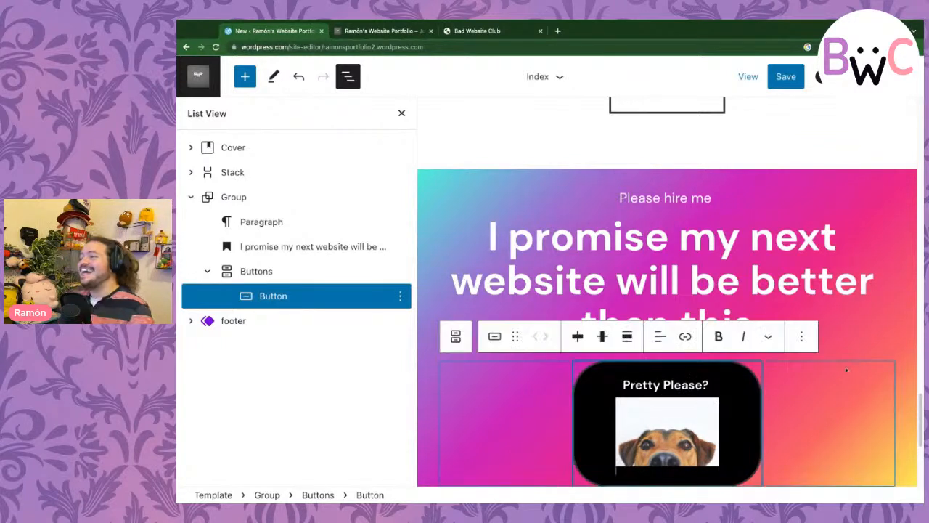
left_click(814, 388)
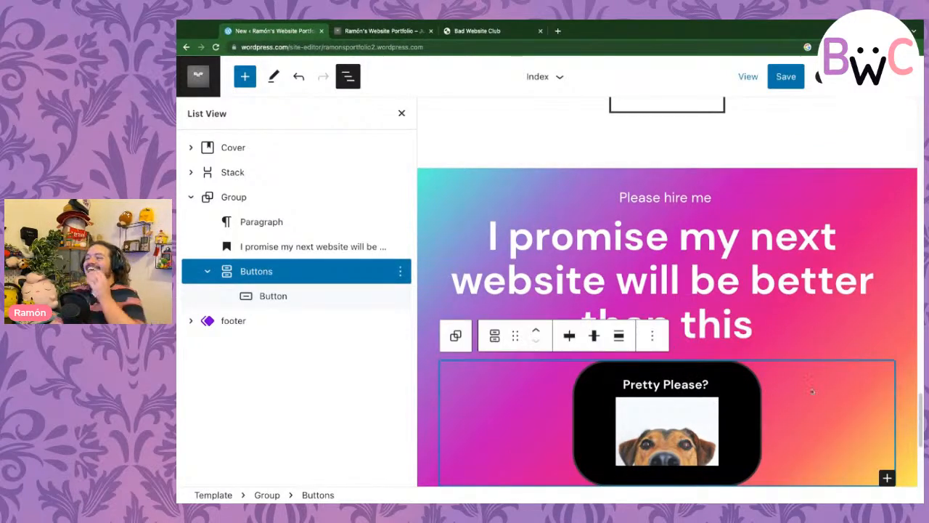
- Add an extra line break after "Pretty Please?" to separate the text from the dog photo, keeping both in a single button
left_click(717, 387)
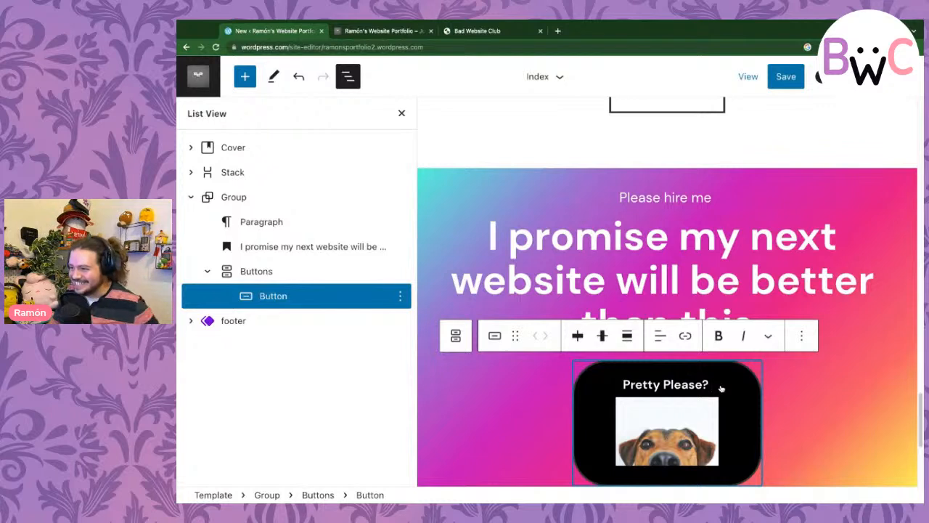
key("Return")
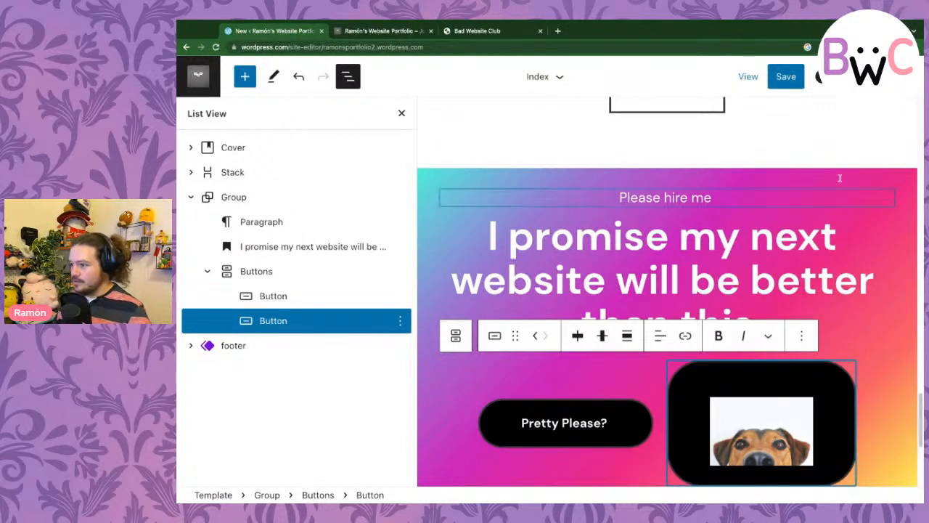
key("BackSpace")
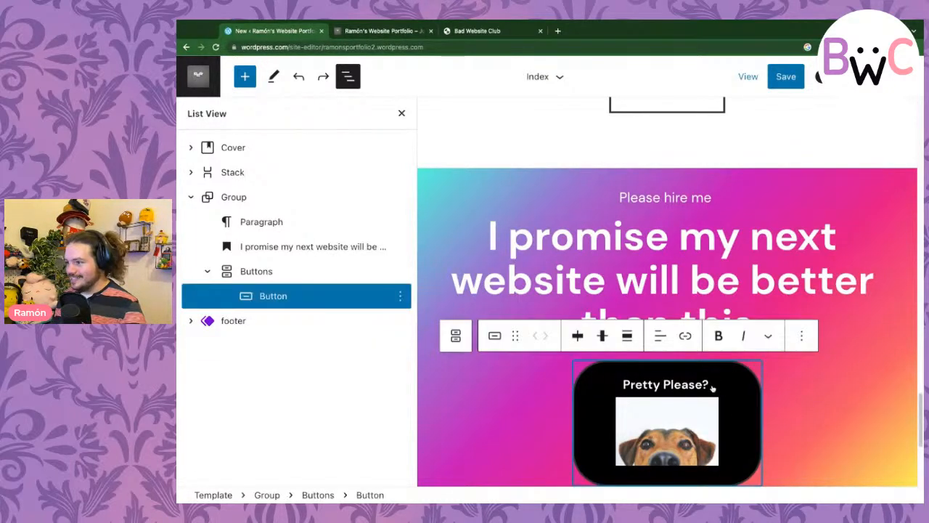
key("shift+Return")
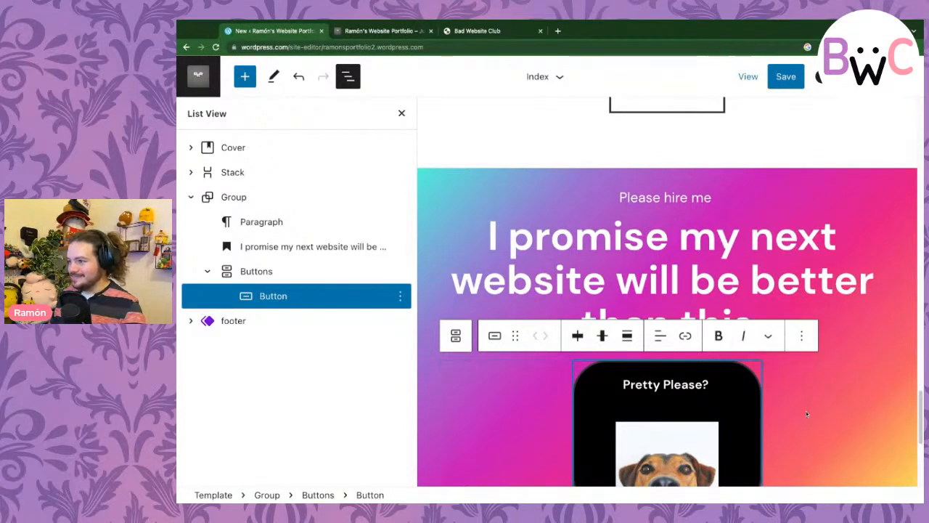
- Close the block list and review the whole page from the introduction at its start down to the hire-me section
scroll(806, 411, "down", 2)
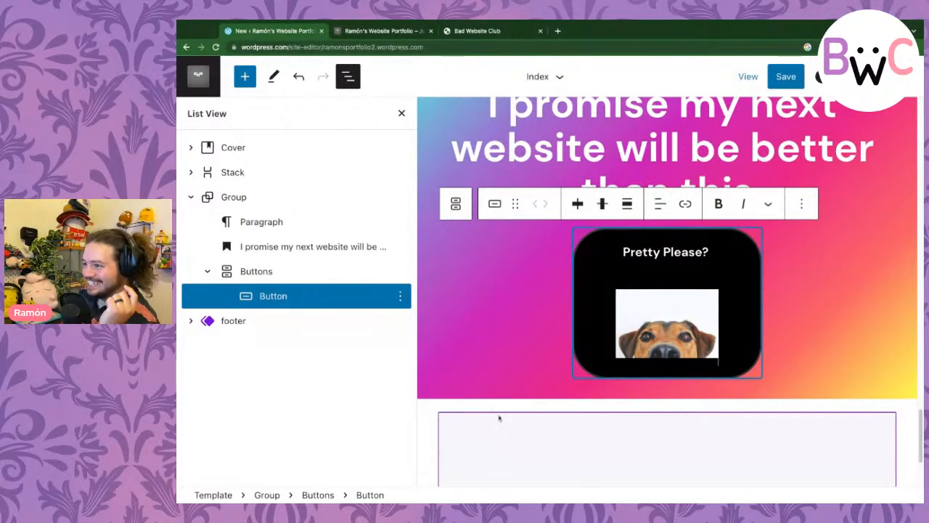
scroll(523, 399, "down", 3)
scroll(551, 345, "up", 20)
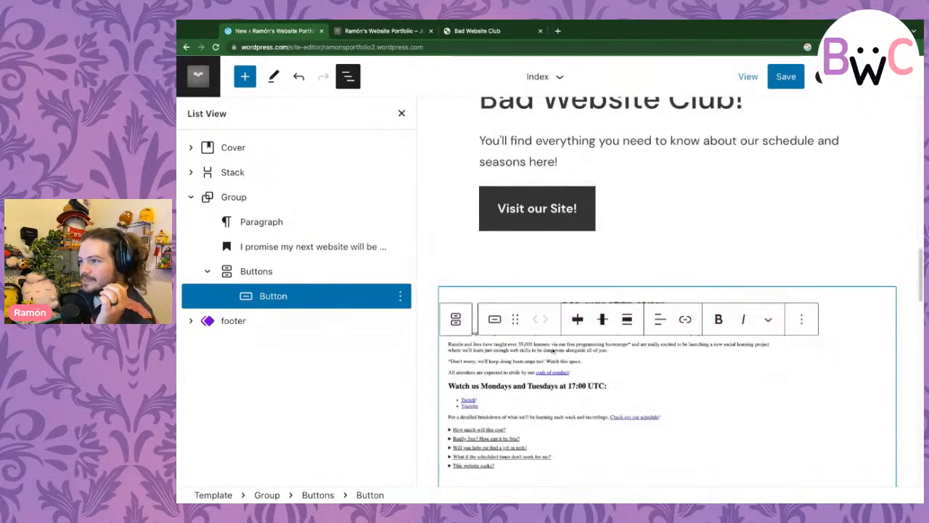
left_click(402, 113)
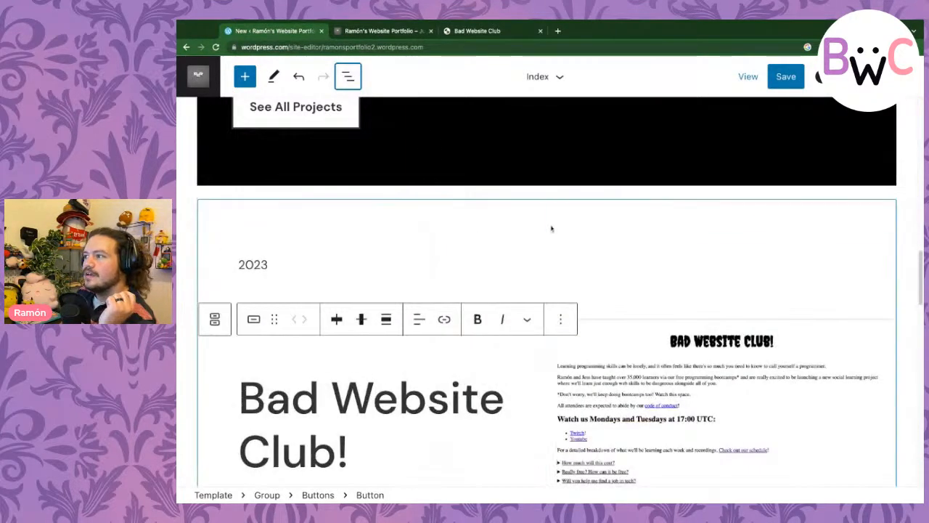
scroll(556, 232, "up", 15)
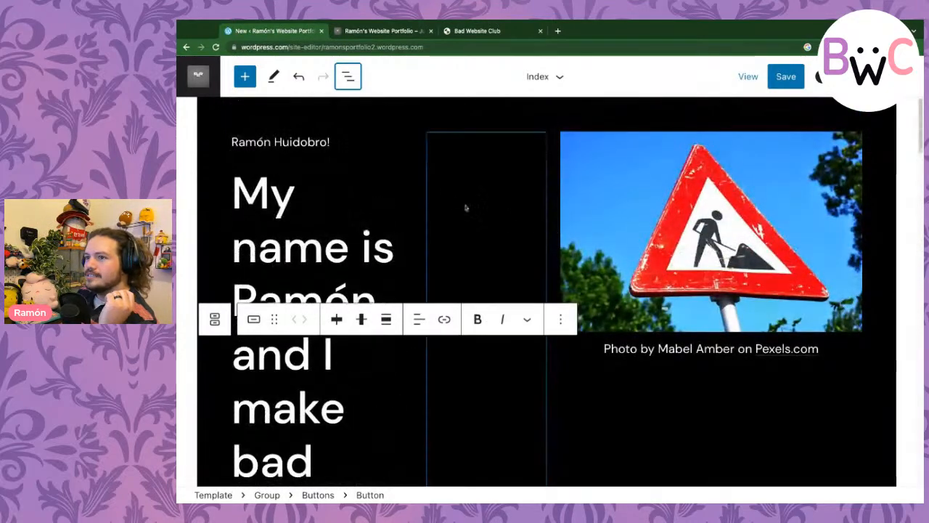
scroll(378, 266, "down", 10)
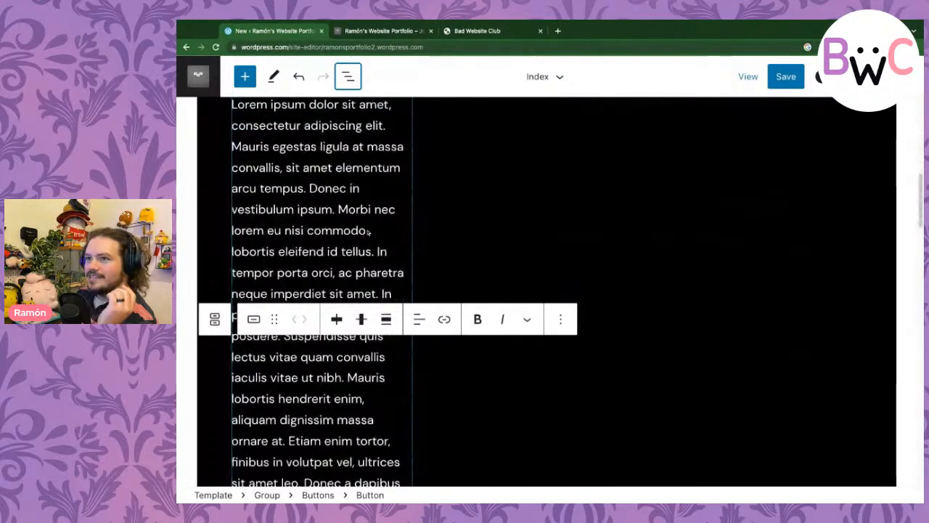
scroll(366, 240, "down", 5)
scroll(366, 234, "down", 5)
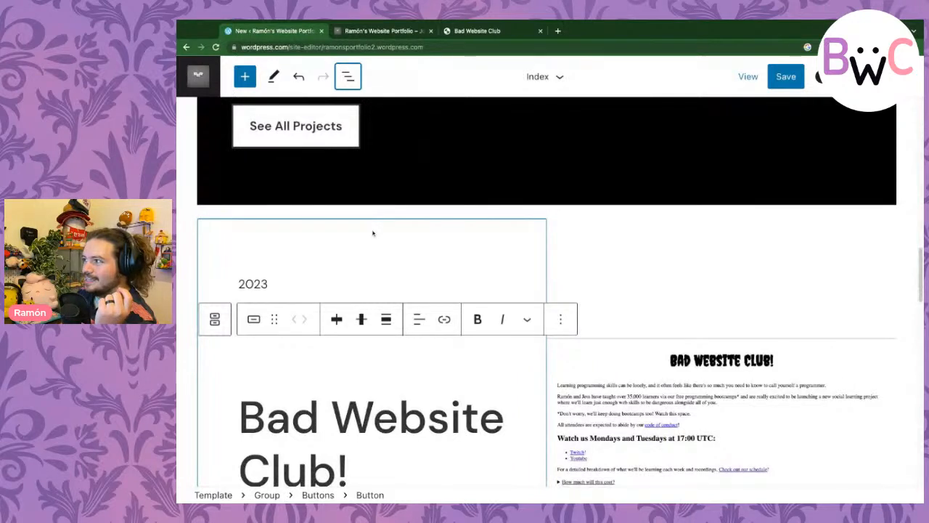
scroll(405, 226, "down", 3)
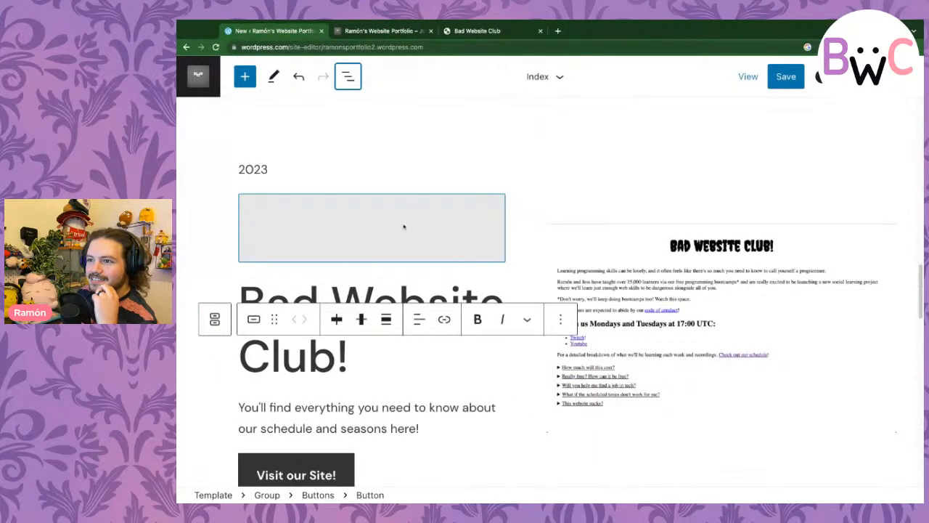
scroll(424, 234, "down", 5)
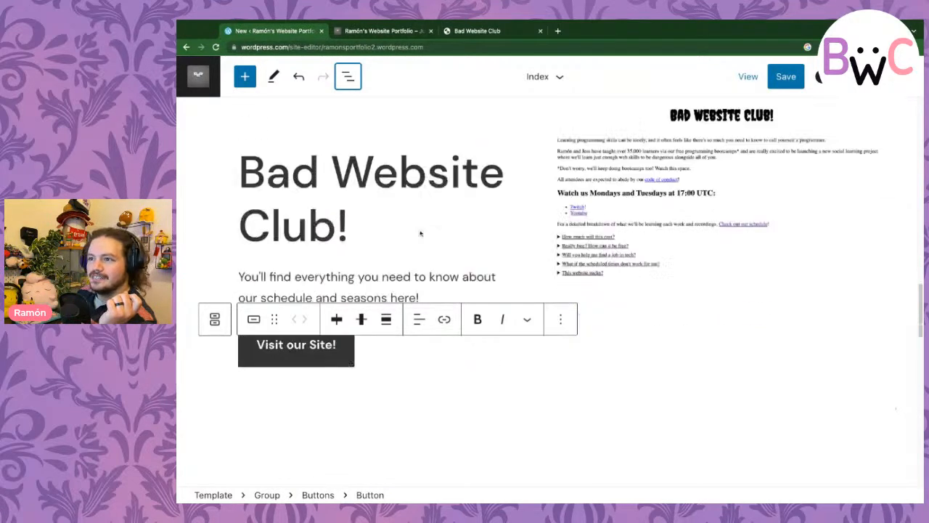
scroll(421, 233, "down", 6)
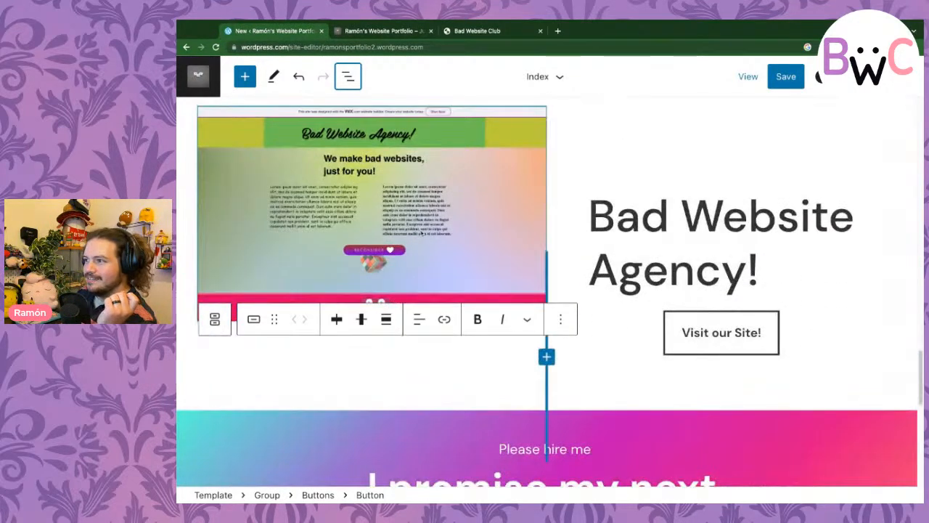
scroll(421, 233, "down", 2)
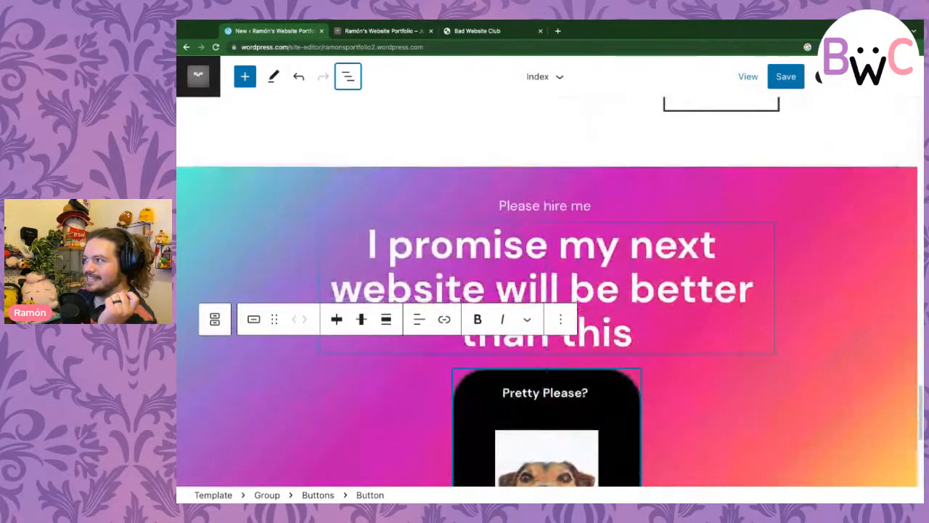
scroll(421, 291, "down", 2)
scroll(445, 209, "up", 2)
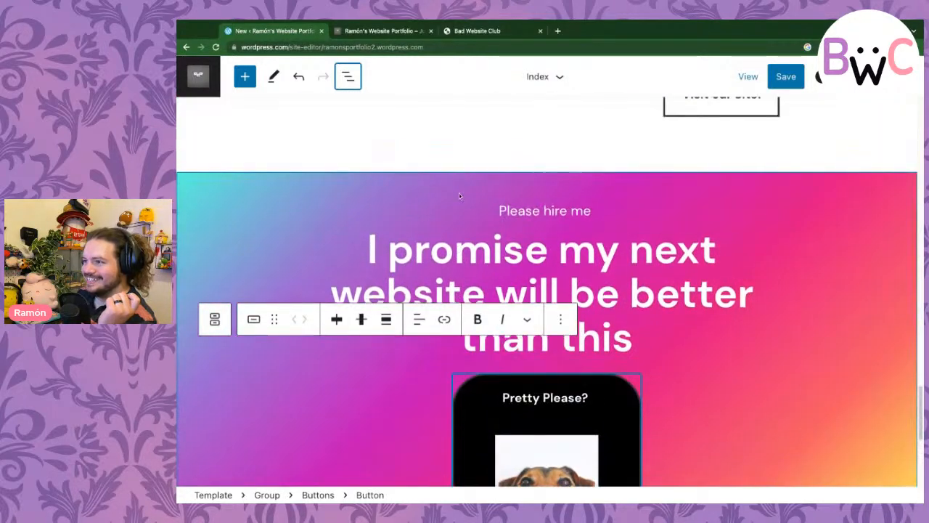
scroll(459, 194, "down", 1)
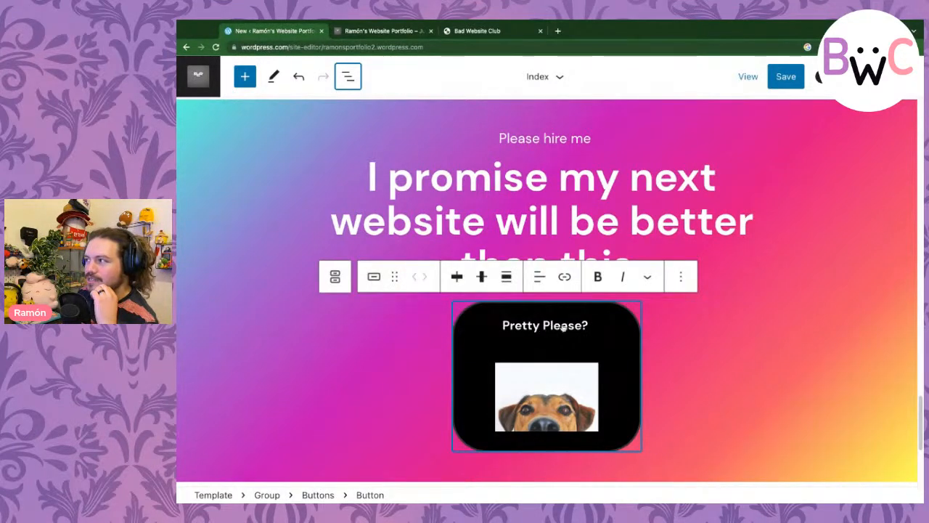
- Open the site-wide styles and look through the available style variations
left_click(879, 77)
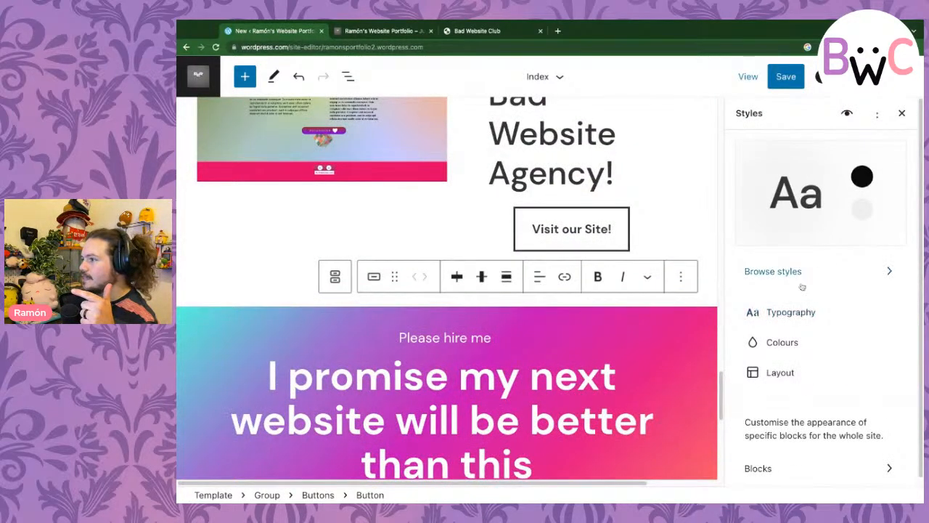
left_click(798, 272)
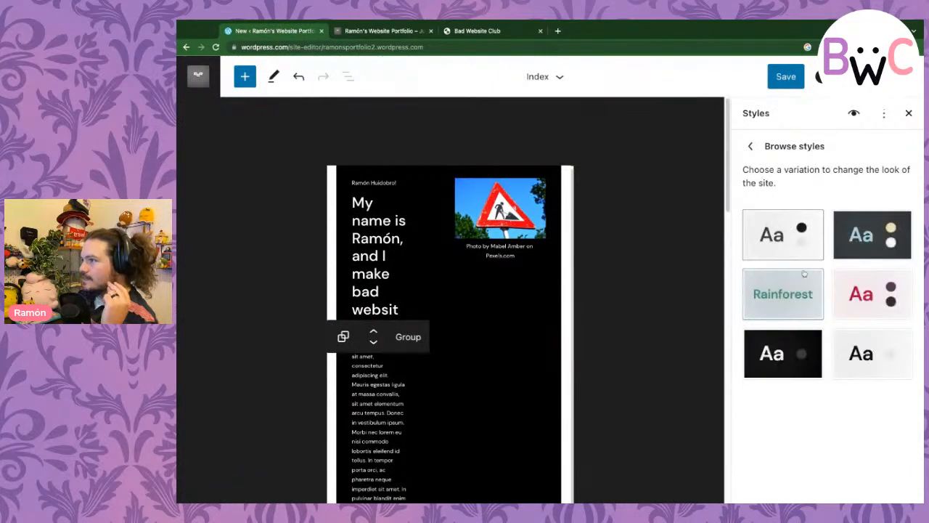
left_click(750, 146)
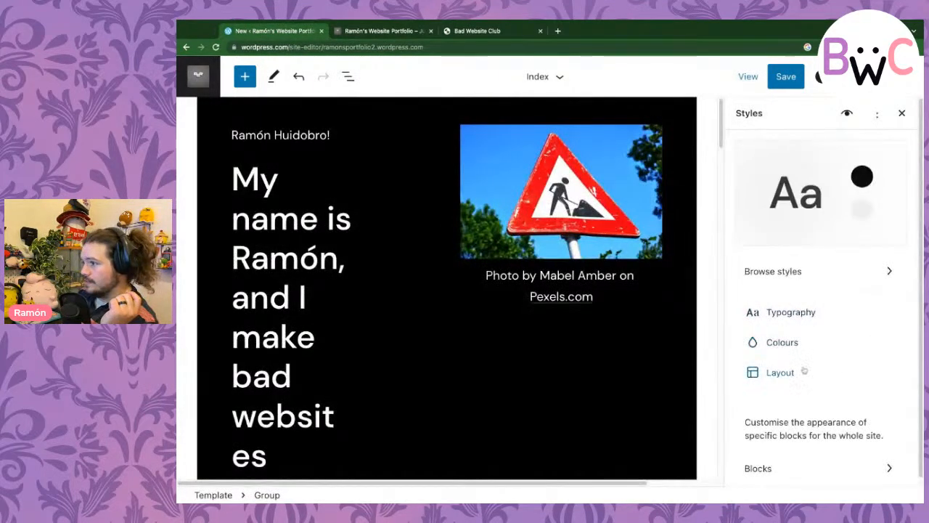
- Search the site-wide block styles for "button" and open the Button block's style settings
left_click(793, 469)
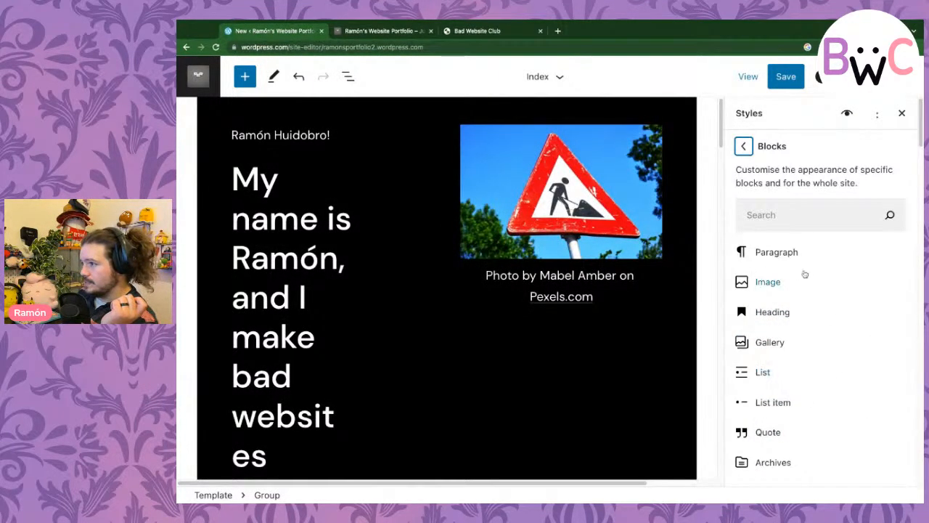
left_click(787, 212)
type("button")
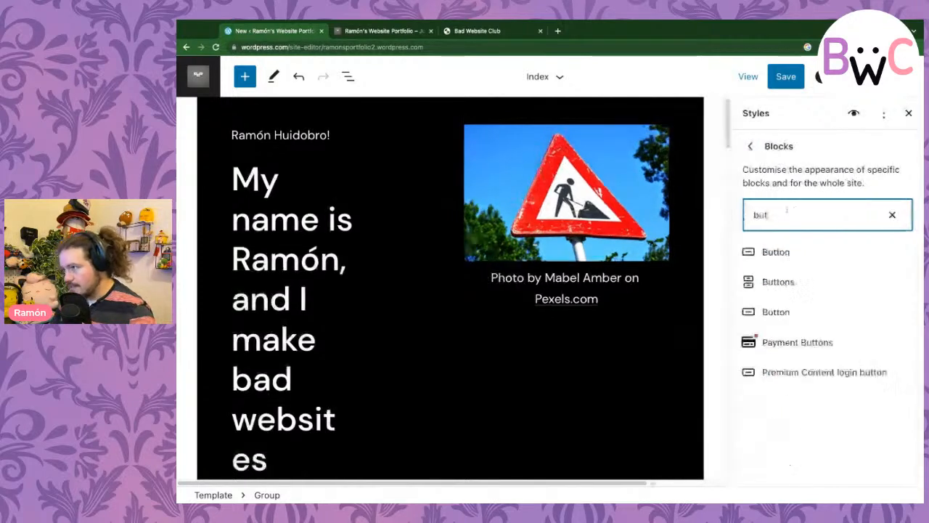
left_click(788, 257)
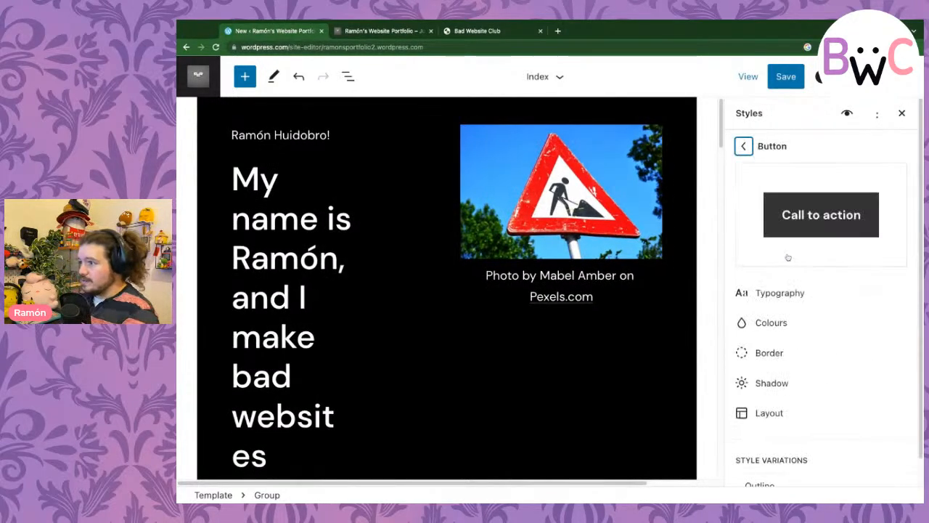
- Examine the Button block's site-wide style options, including its colours and background colour setting
scroll(774, 374, "down", 1)
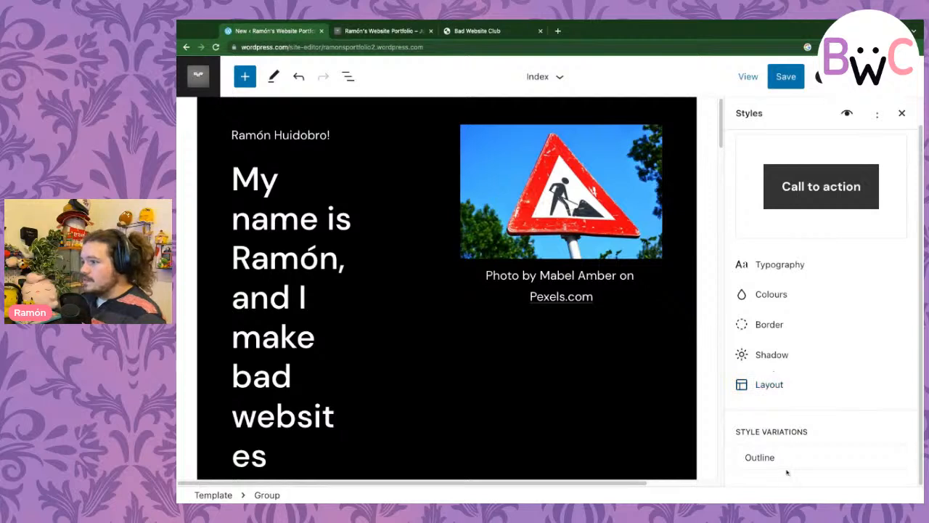
left_click(786, 295)
scroll(795, 348, "down", 1)
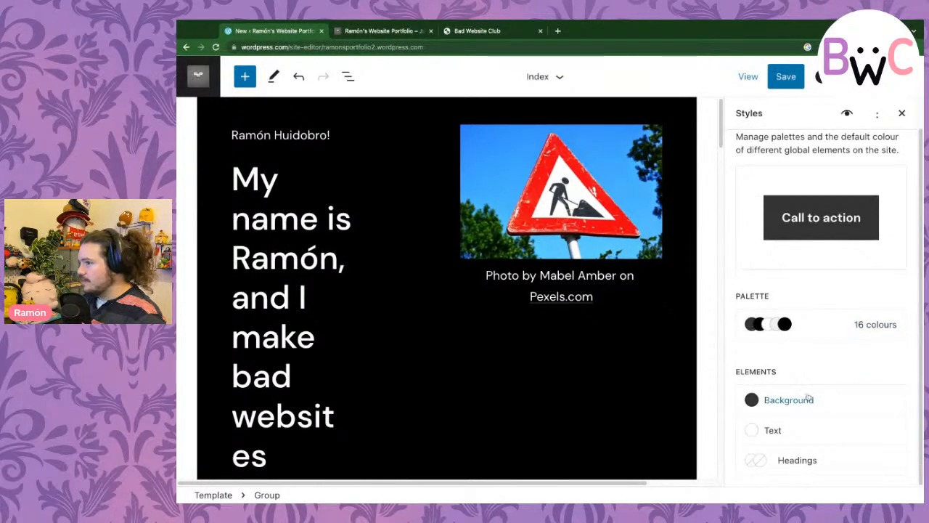
left_click(774, 398)
left_click(754, 146)
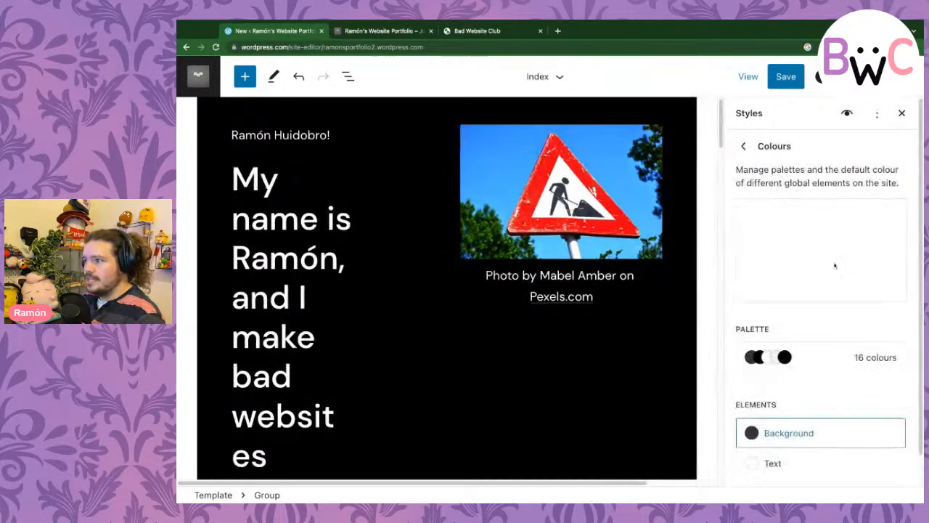
left_click(742, 146)
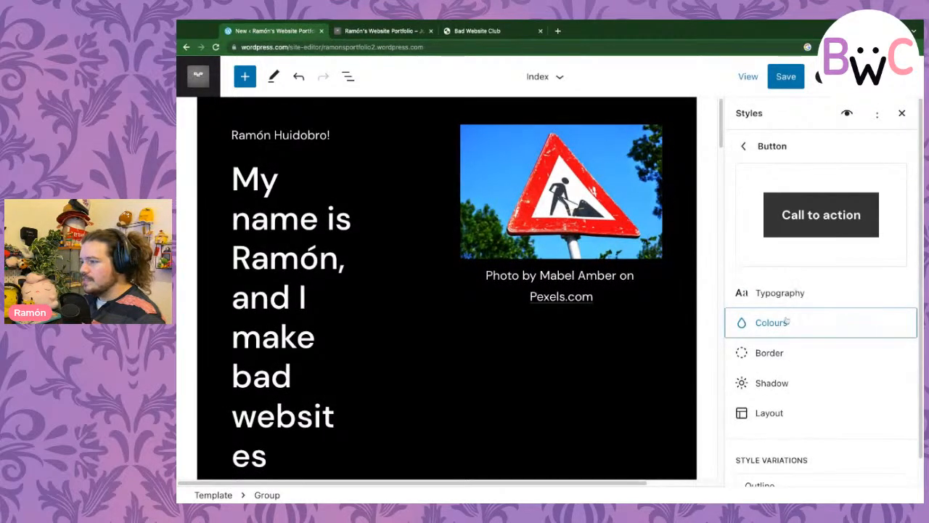
- Check the Button block's layout padding options and the Buttons block's styles, and look over the other customisable blocks
scroll(779, 325, "down", 1)
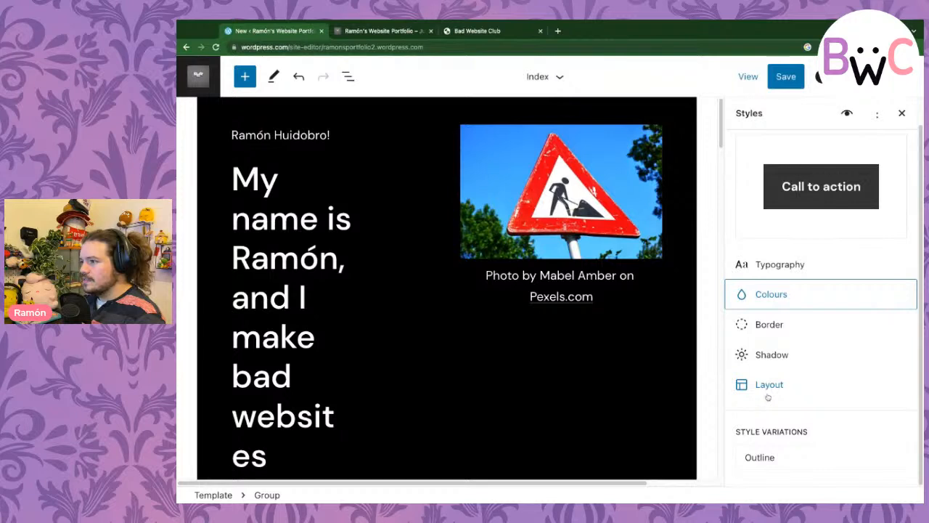
left_click(744, 387)
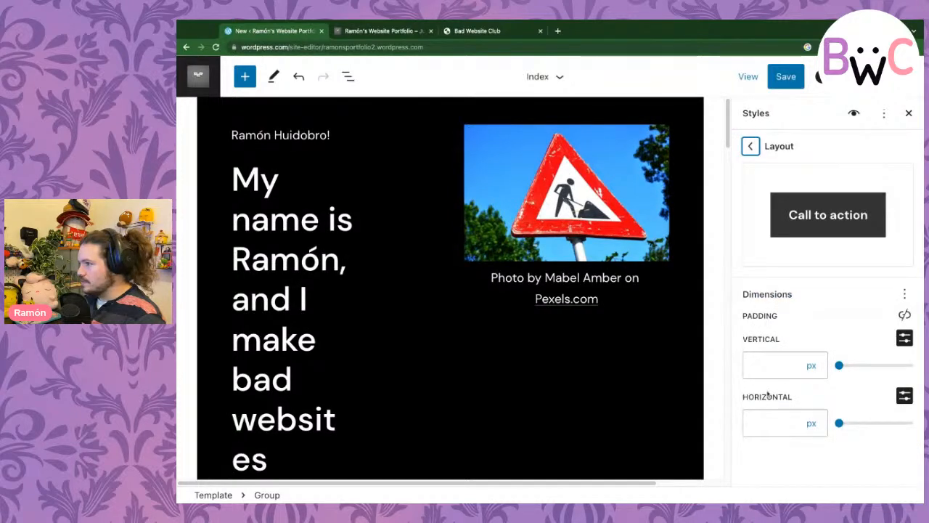
left_click(753, 147)
left_click(747, 147)
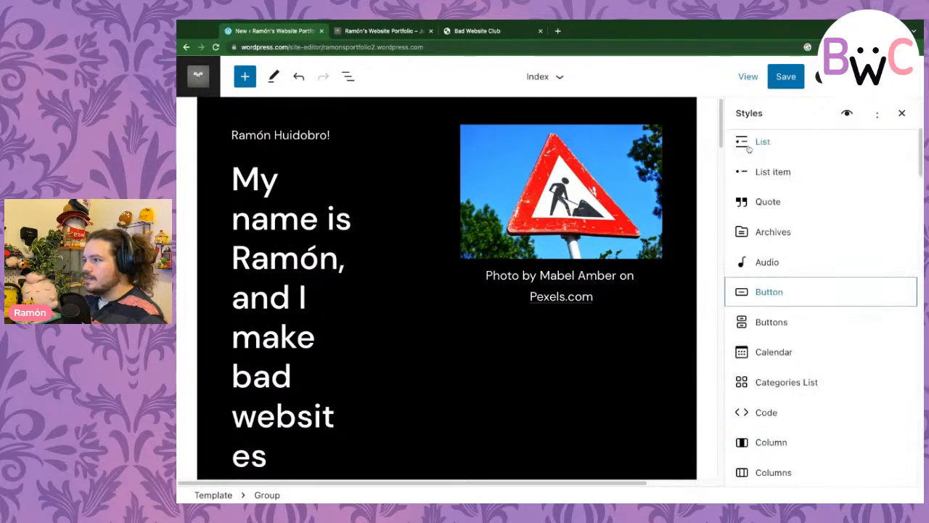
left_click(781, 322)
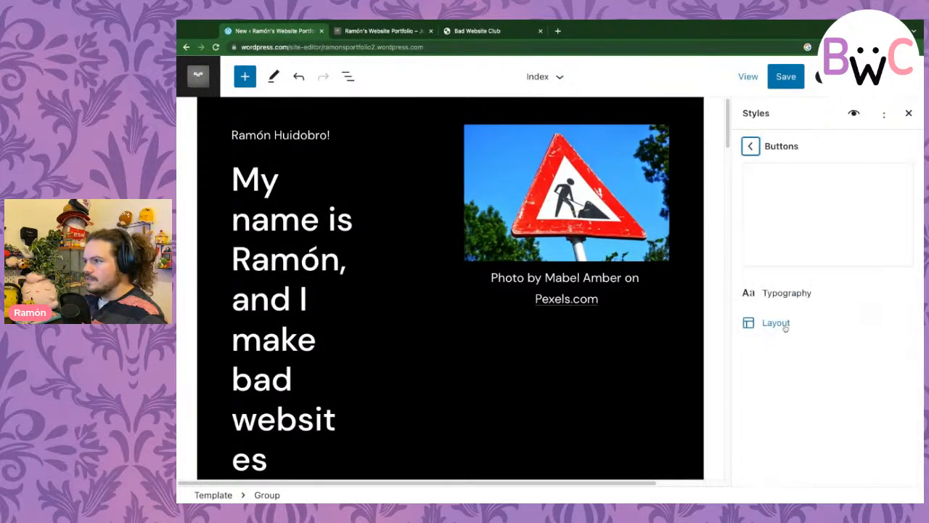
left_click(751, 147)
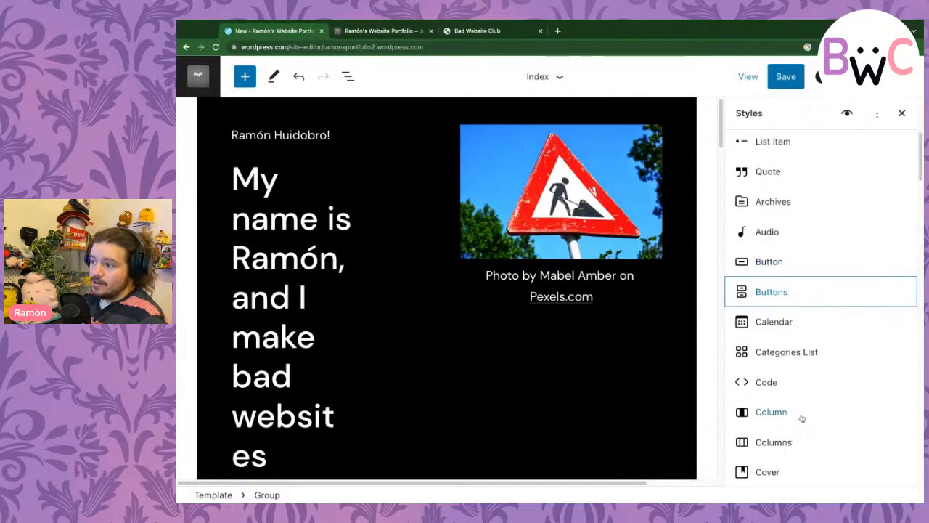
scroll(787, 232, "down", 3)
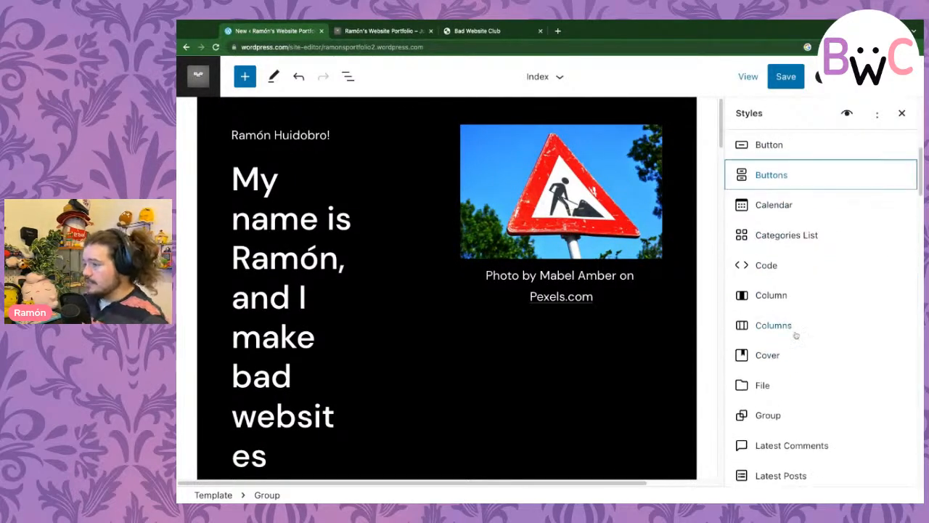
- Close the site-wide styles and set the width of the dog photo in the "Pretty Please?" button to 600
left_click(902, 113)
scroll(570, 324, "down", 10)
scroll(569, 323, "down", 15)
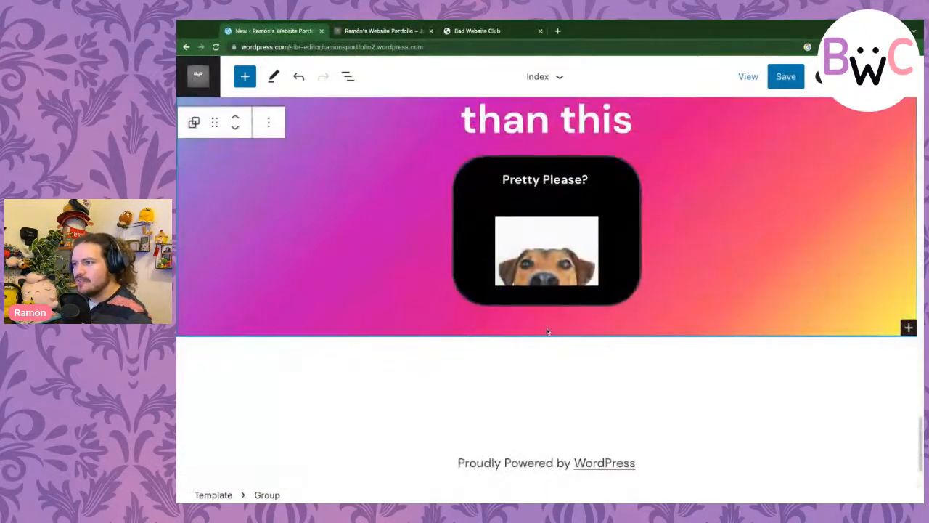
left_click(586, 282)
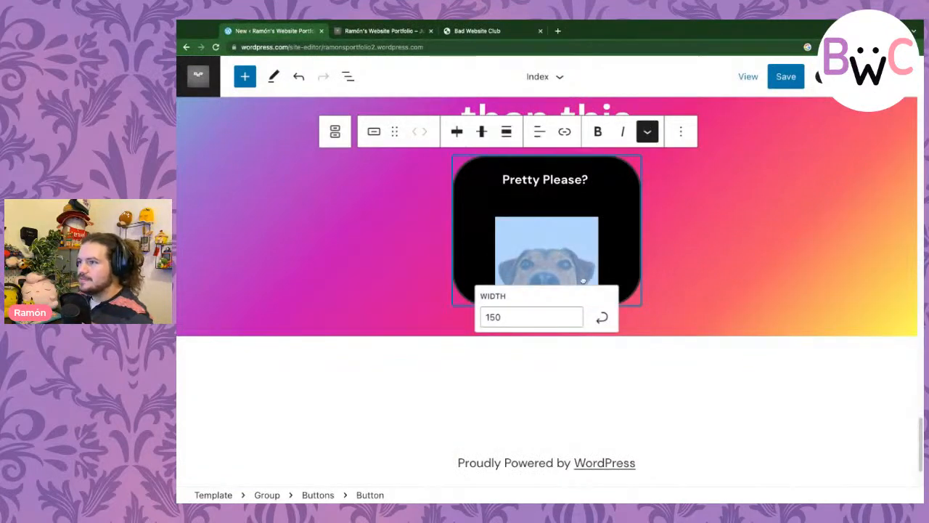
left_click(554, 317)
left_click(572, 315)
left_click(572, 315)
left_click(572, 315)
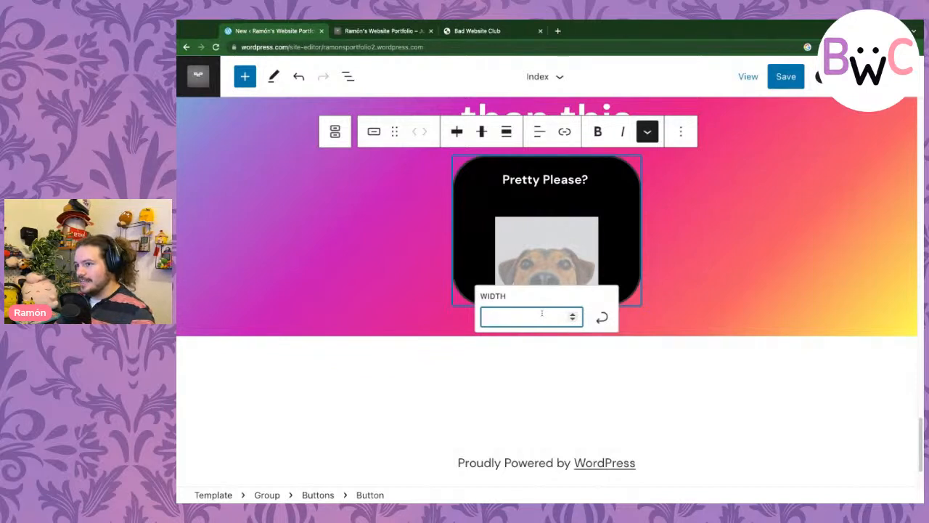
key("Return")
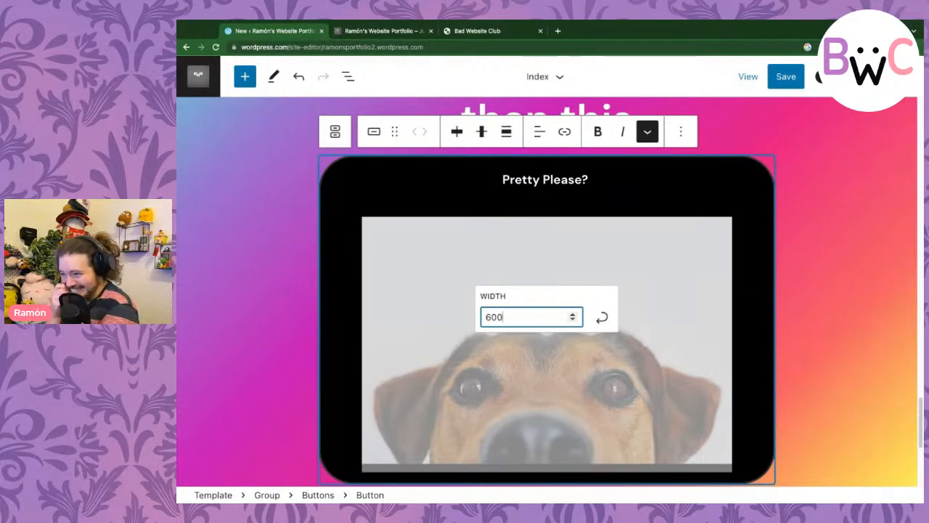
key("Escape")
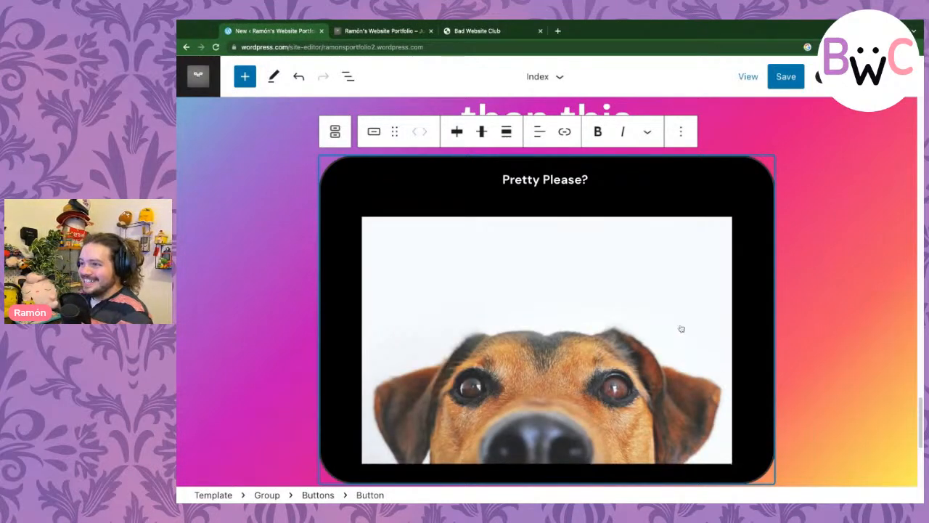
scroll(680, 327, "up", 2)
scroll(681, 331, "down", 2)
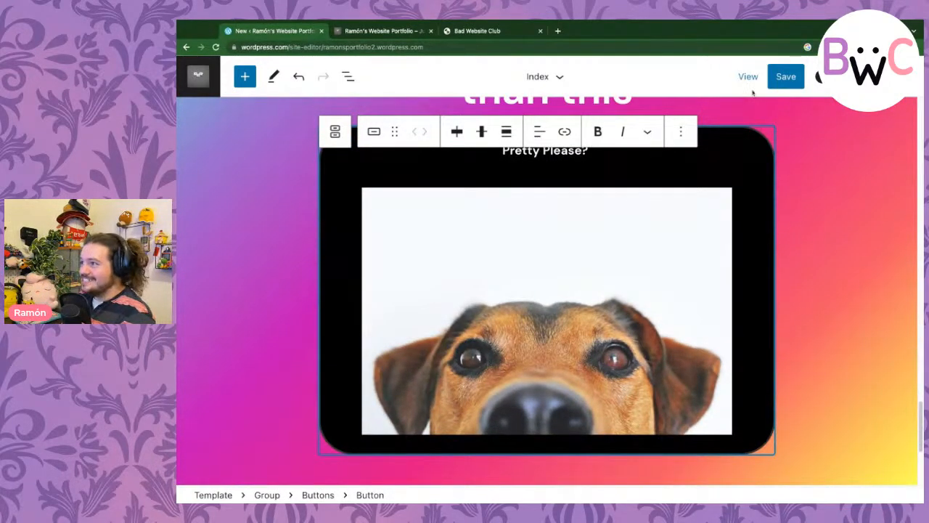
- Examine the "Pretty Please?" button's text formatting and block options, including the template part creation form, without creating one
left_click(797, 234)
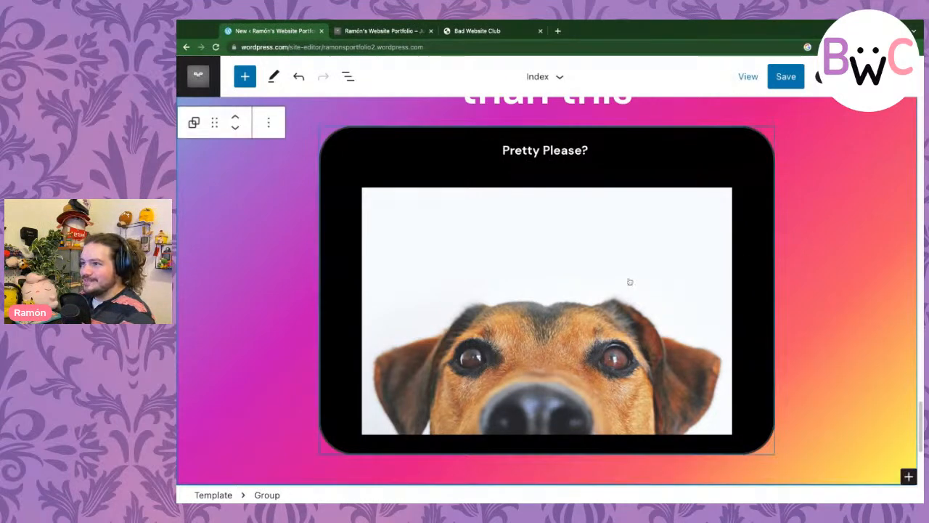
left_click(629, 283)
scroll(631, 334, "down", 2)
scroll(629, 262, "up", 3)
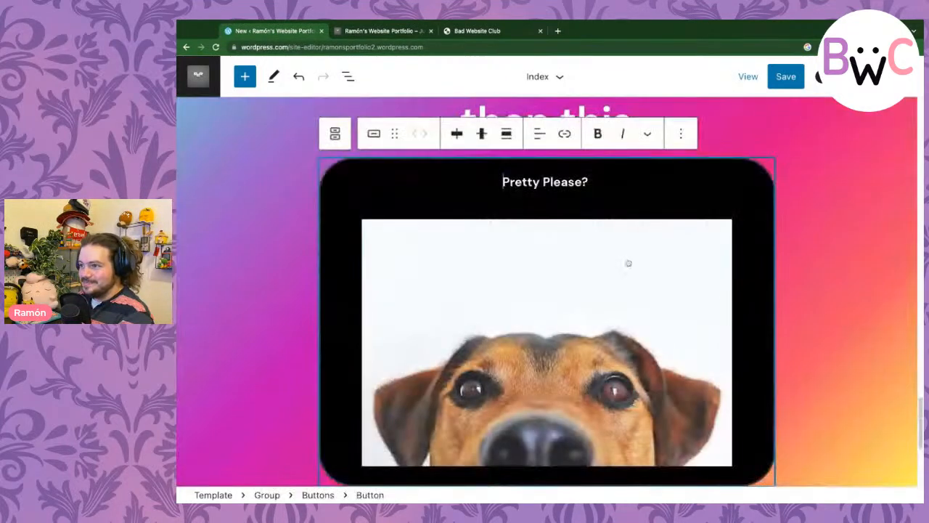
left_click(646, 136)
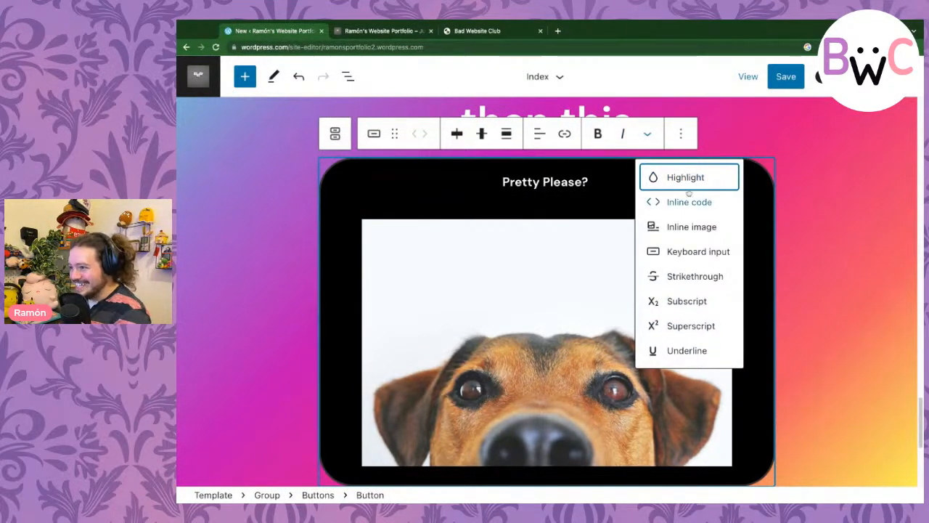
left_click(683, 132)
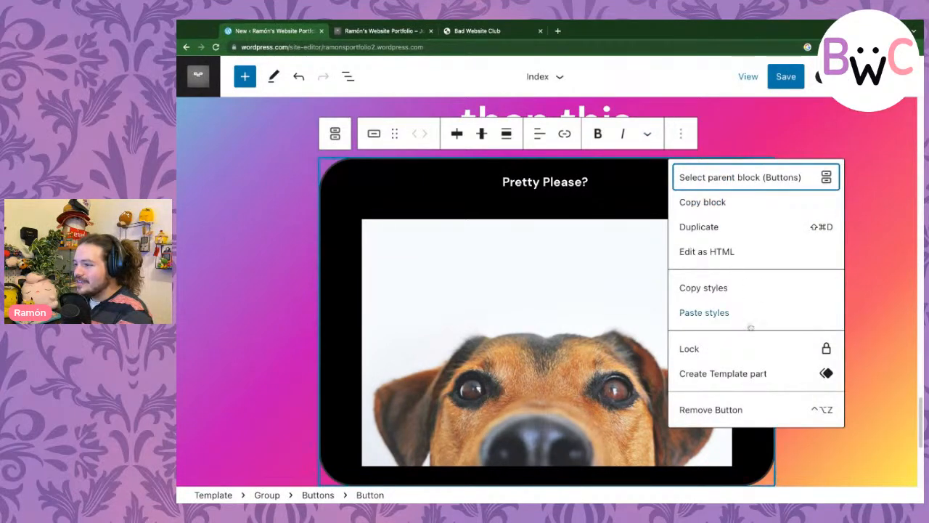
left_click(755, 373)
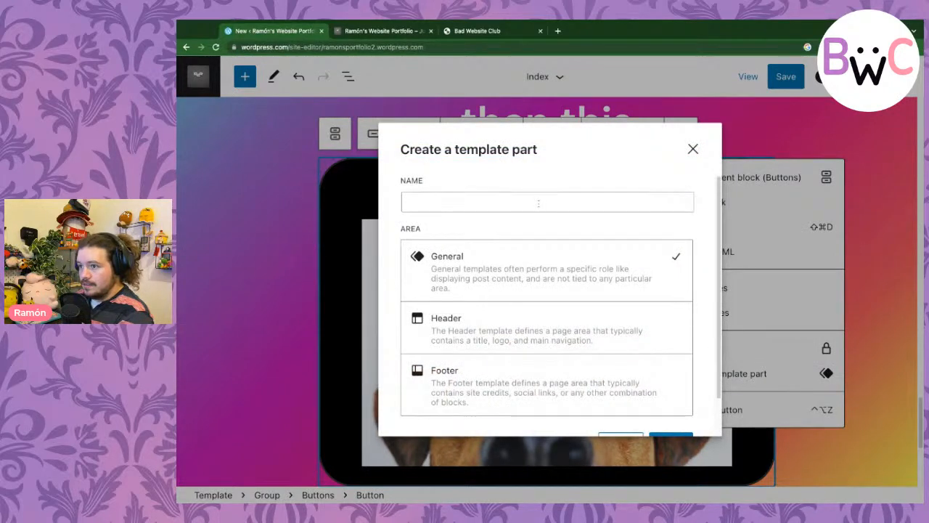
left_click(691, 149)
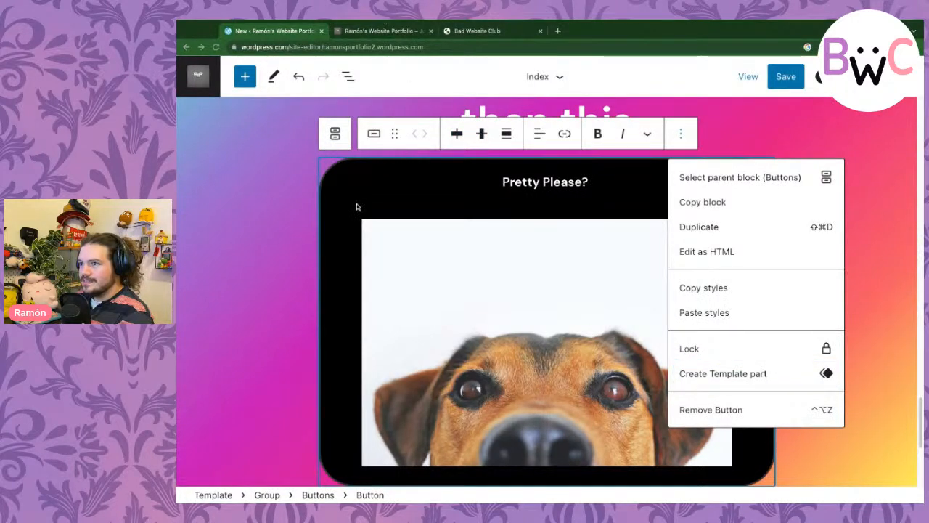
scroll(469, 280, "down", 5)
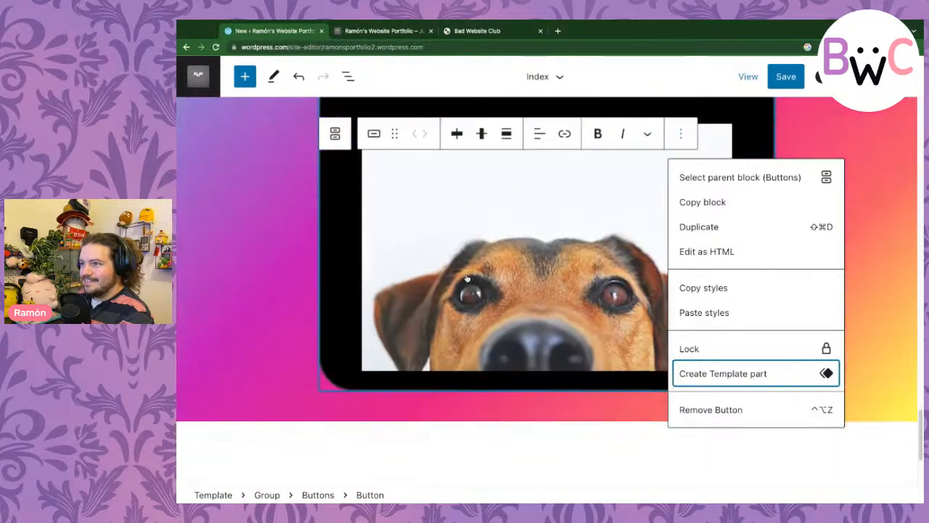
- Select the footer template part and look through the pattern categories available for insertion
left_click(501, 341)
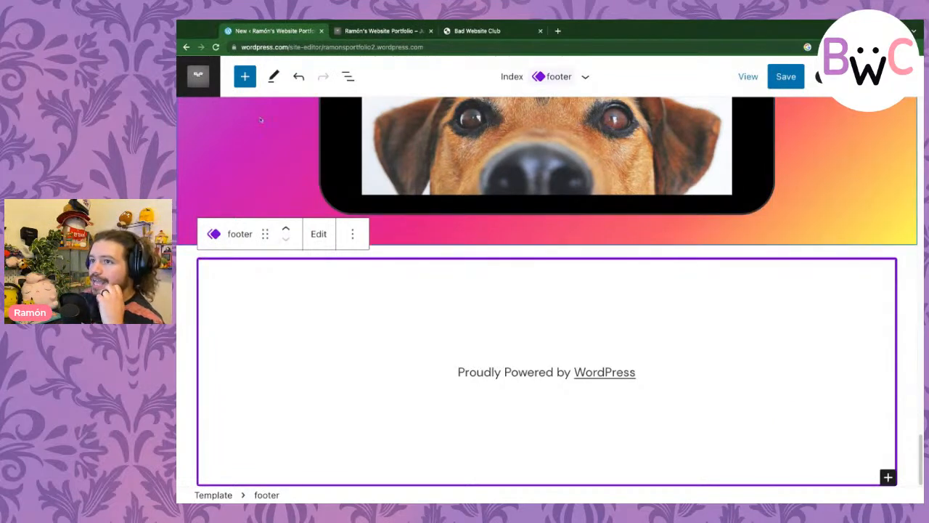
left_click(246, 76)
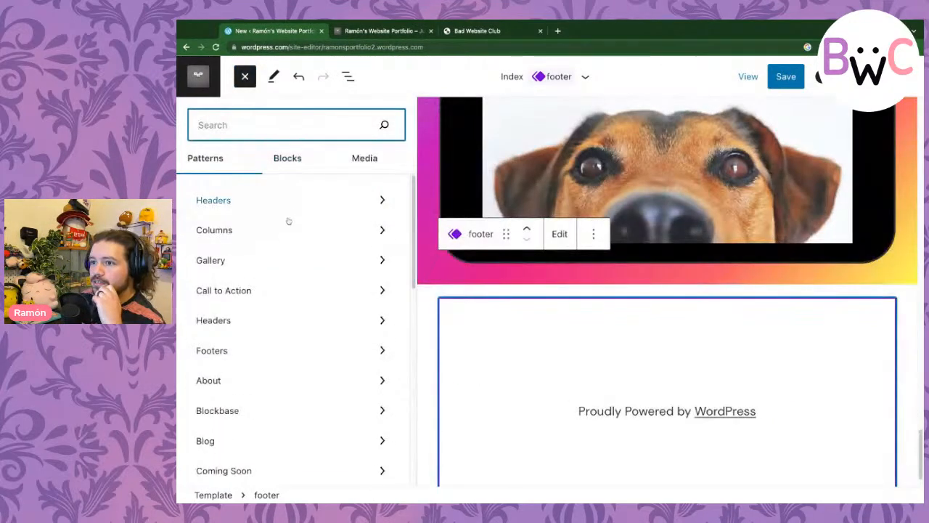
scroll(291, 279, "down", 5)
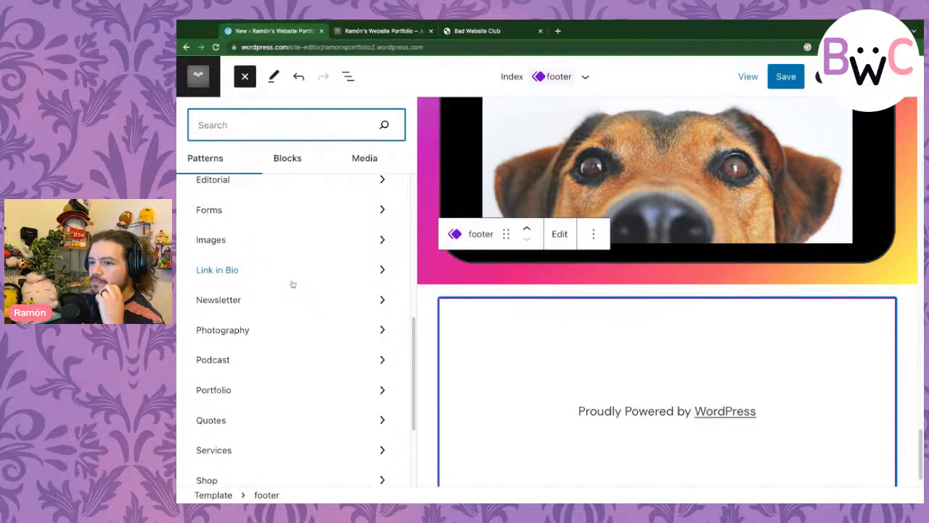
scroll(292, 284, "down", 3)
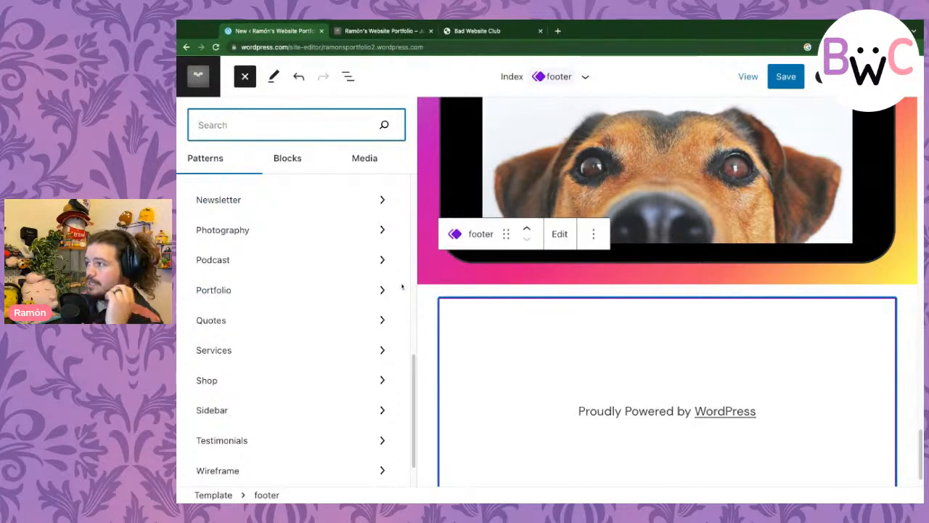
scroll(381, 312, "down", 2)
scroll(315, 334, "up", 8)
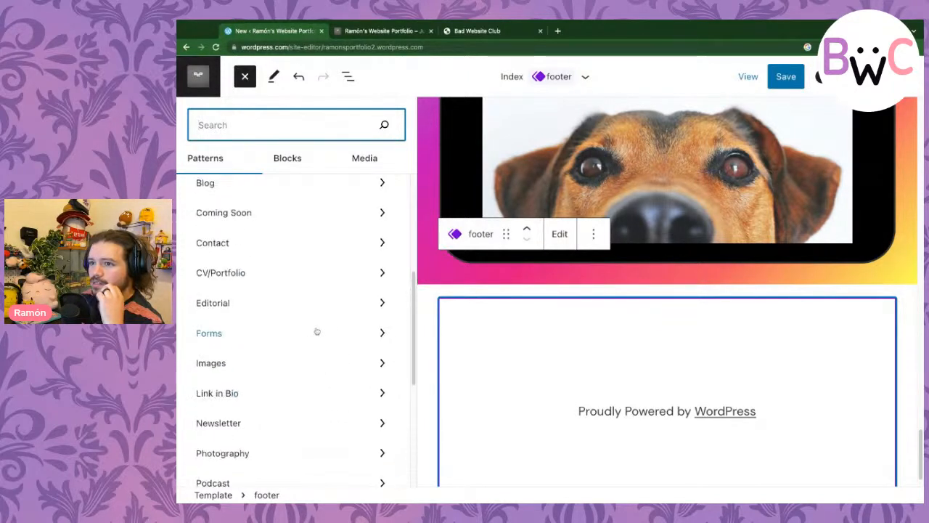
scroll(313, 284, "up", 7)
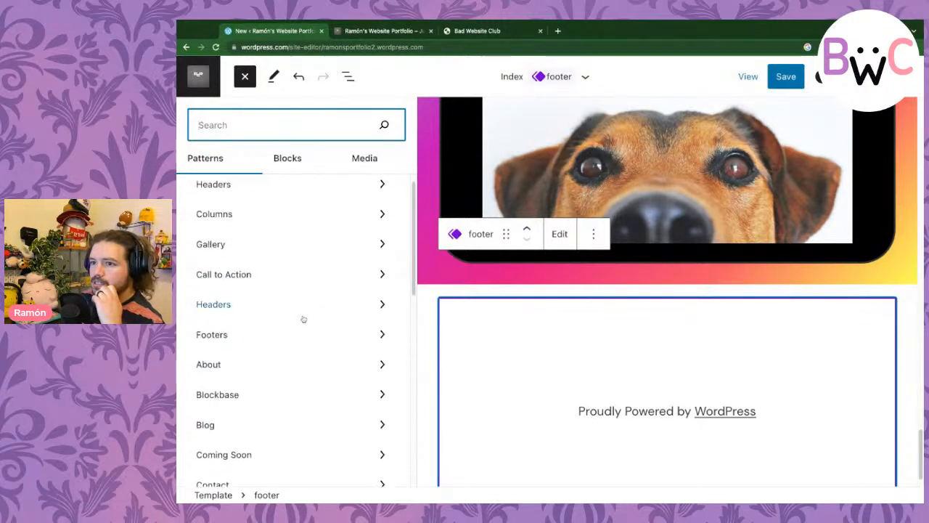
- Examine the designs in the Footers pattern category and close the pattern library without inserting any
left_click(290, 336)
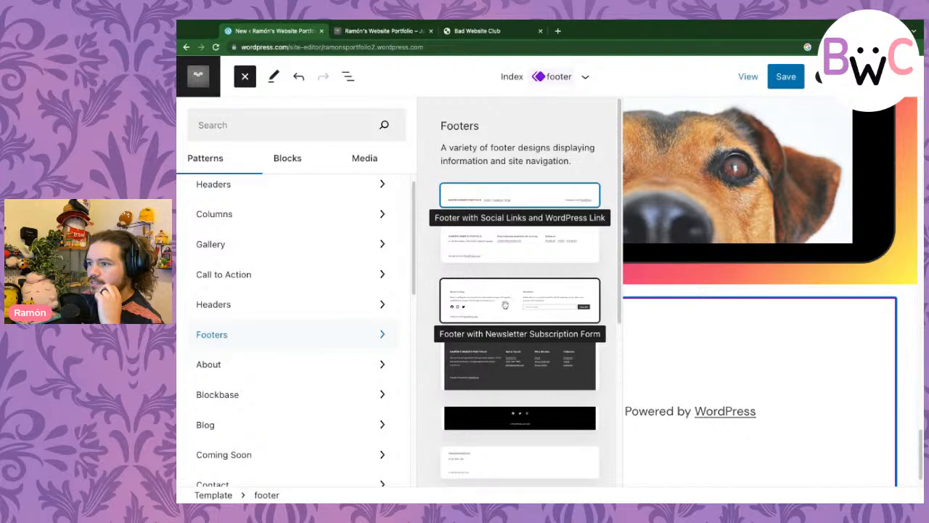
scroll(505, 312, "down", 3)
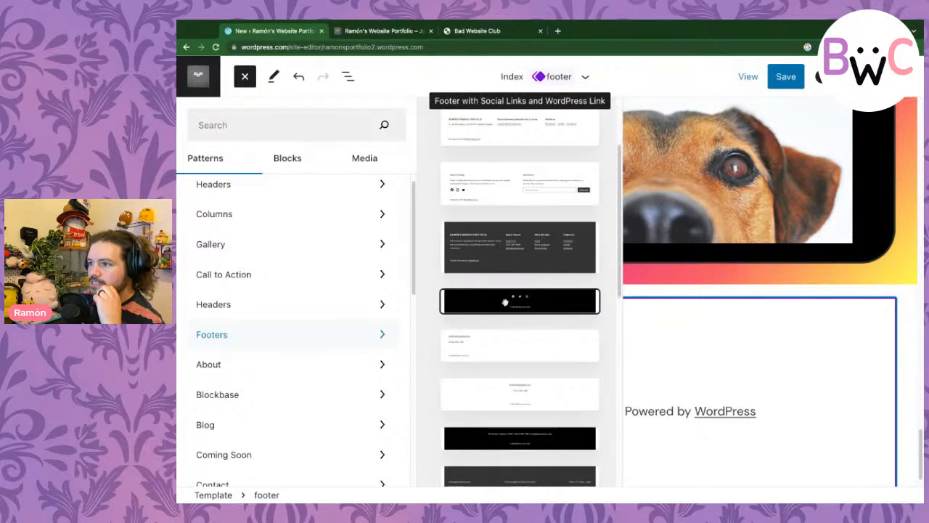
scroll(503, 311, "down", 2)
scroll(510, 314, "down", 3)
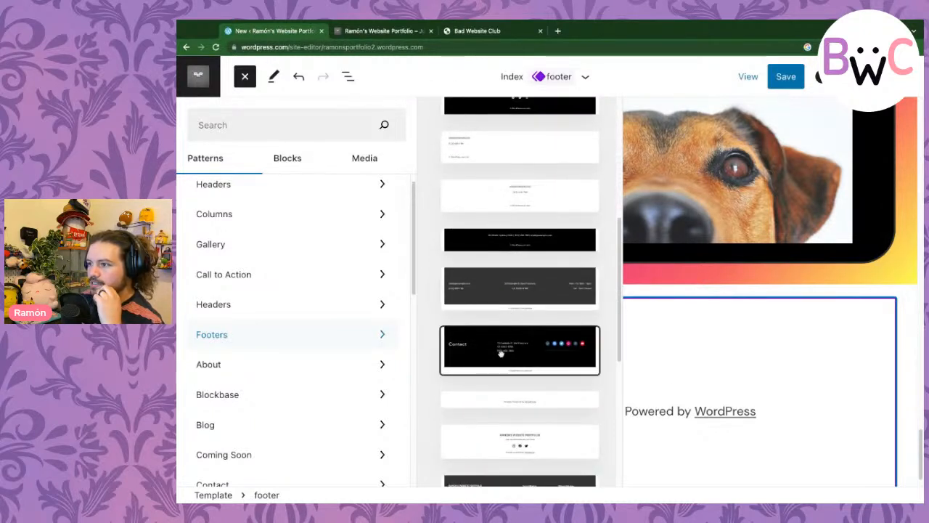
scroll(498, 348, "down", 3)
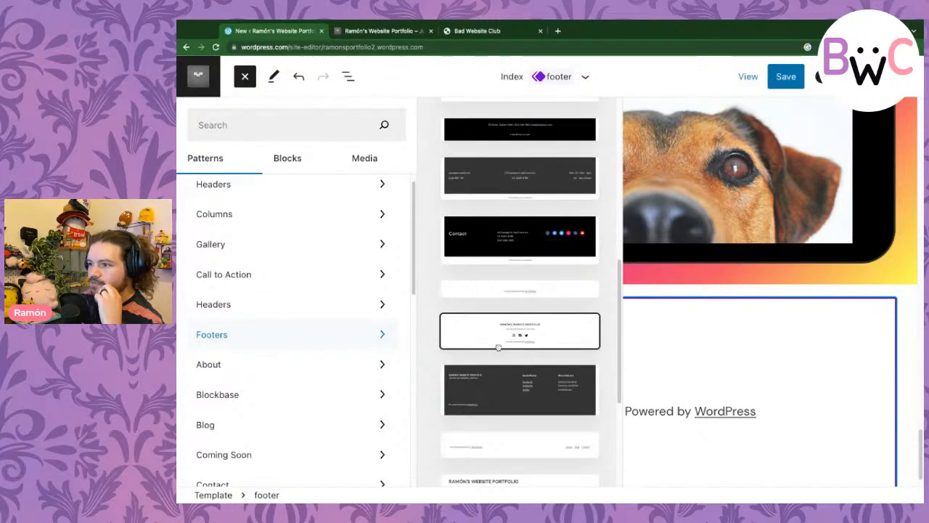
scroll(501, 345, "down", 5)
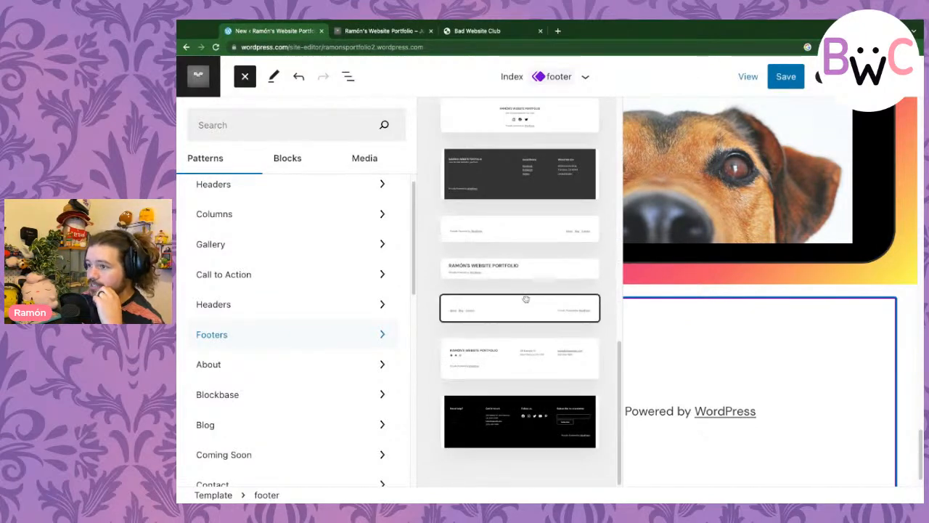
scroll(518, 210, "up", 8)
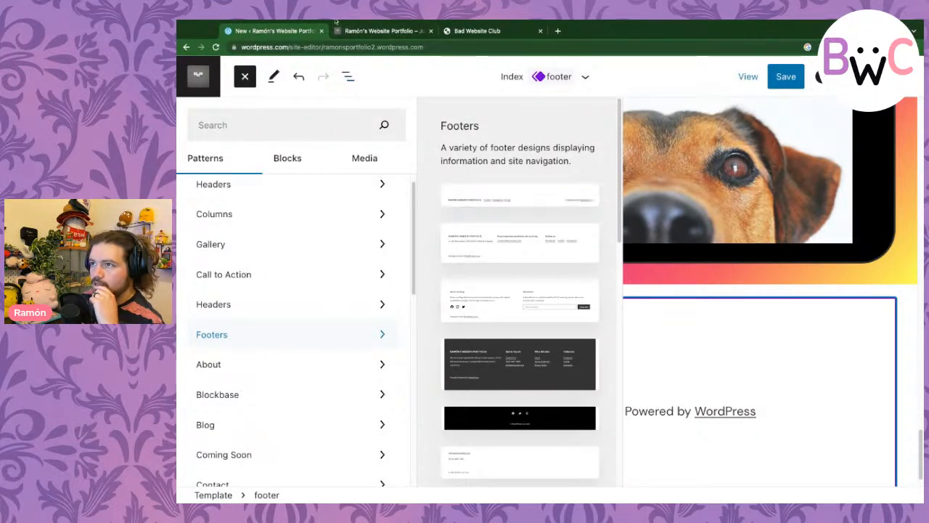
left_click(419, 279)
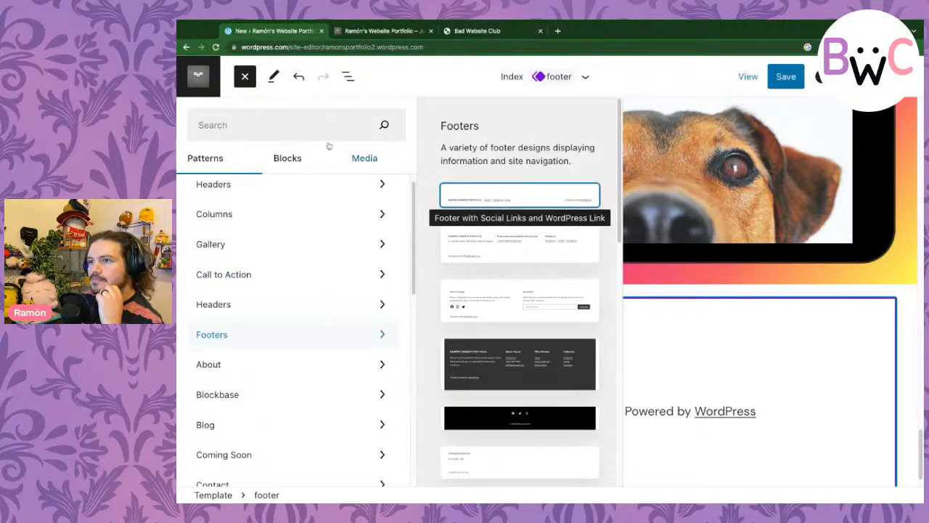
left_click(250, 77)
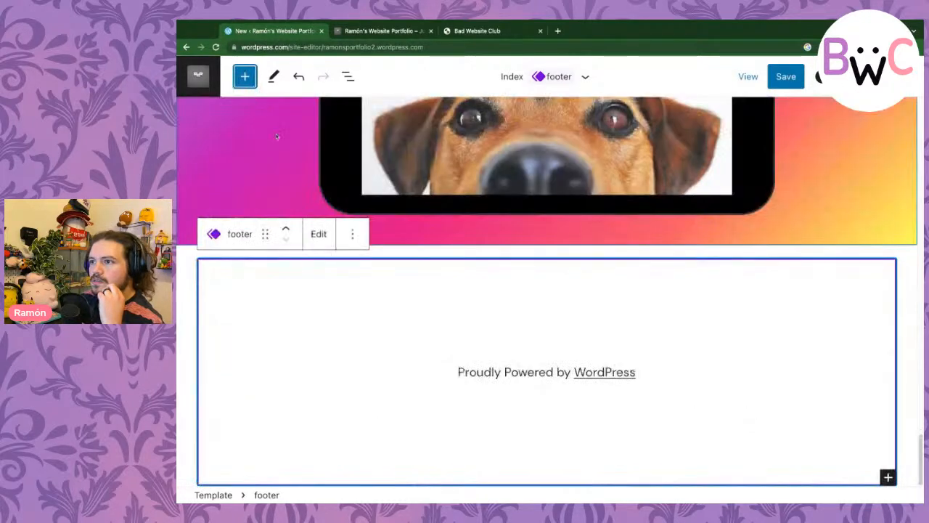
- Insert a Social Icons block in the footer's inner group, below the "Proudly Powered by WordPress" line
left_click(487, 328)
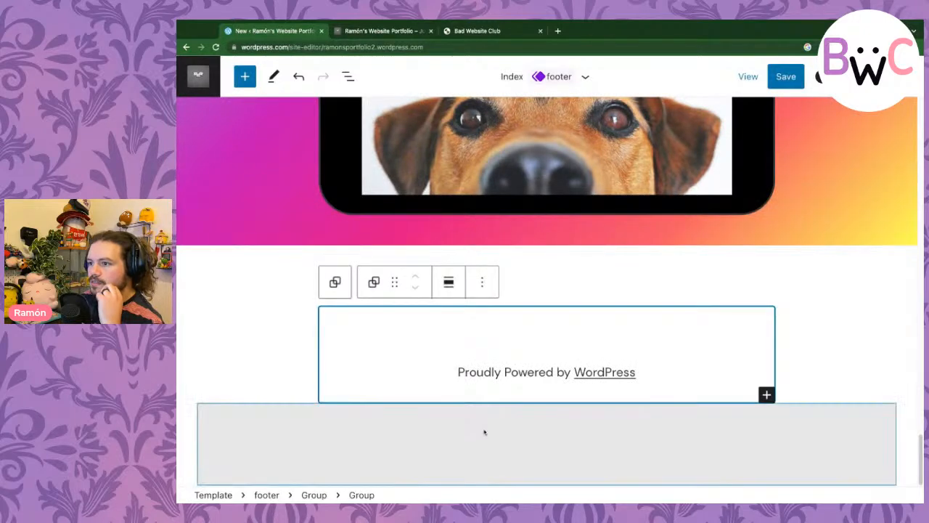
left_click(485, 431)
left_click(766, 395)
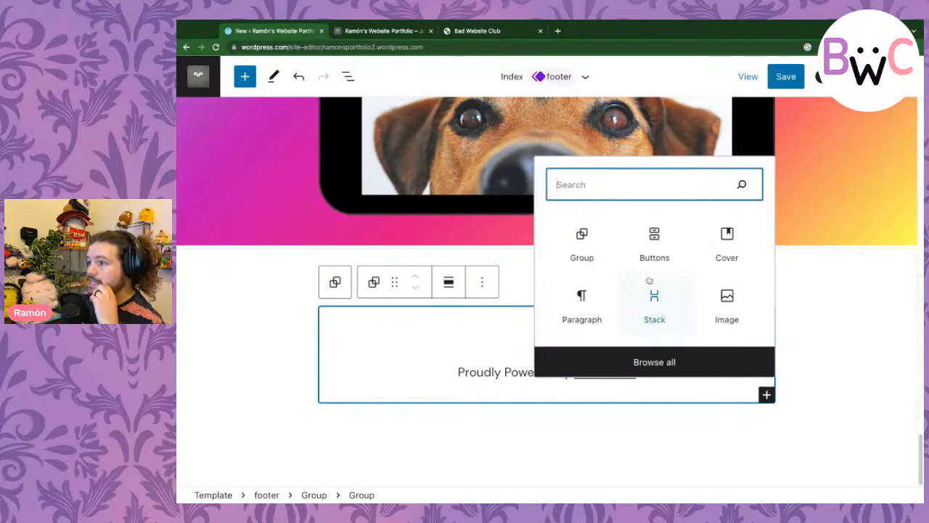
type("social")
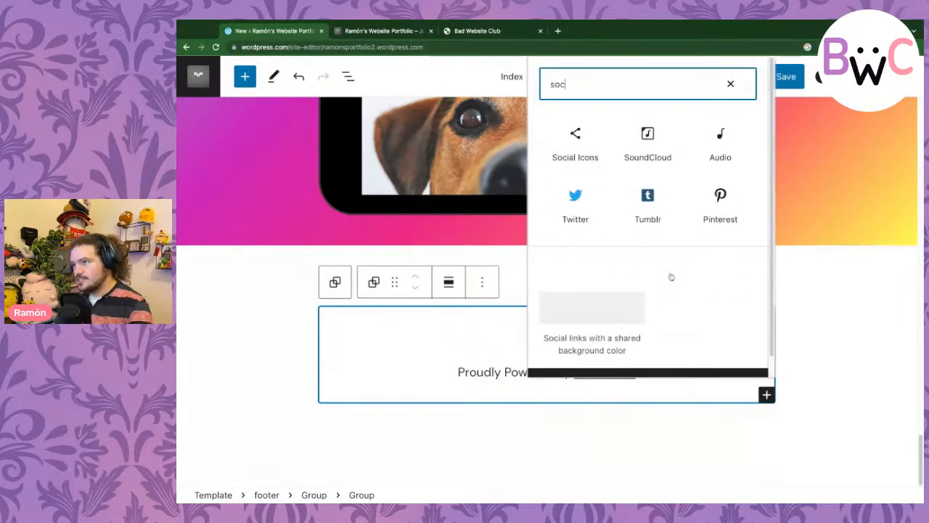
left_click(575, 141)
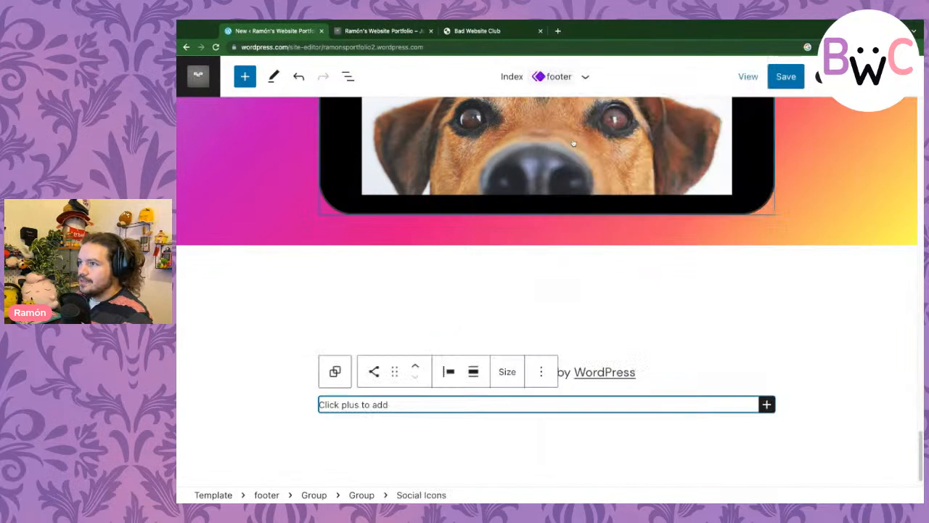
- Add a Twitch icon to the footer's Social Icons block and open its link address for editing
left_click(768, 404)
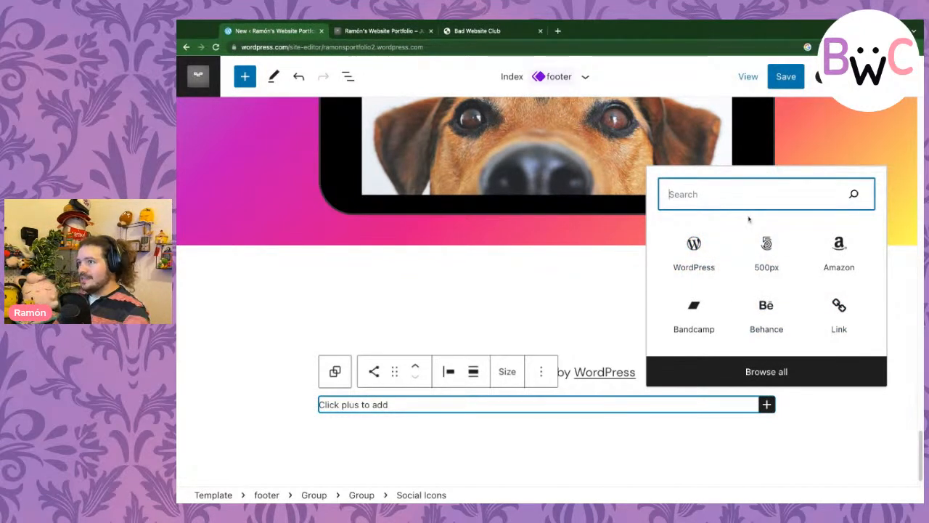
type("twitch")
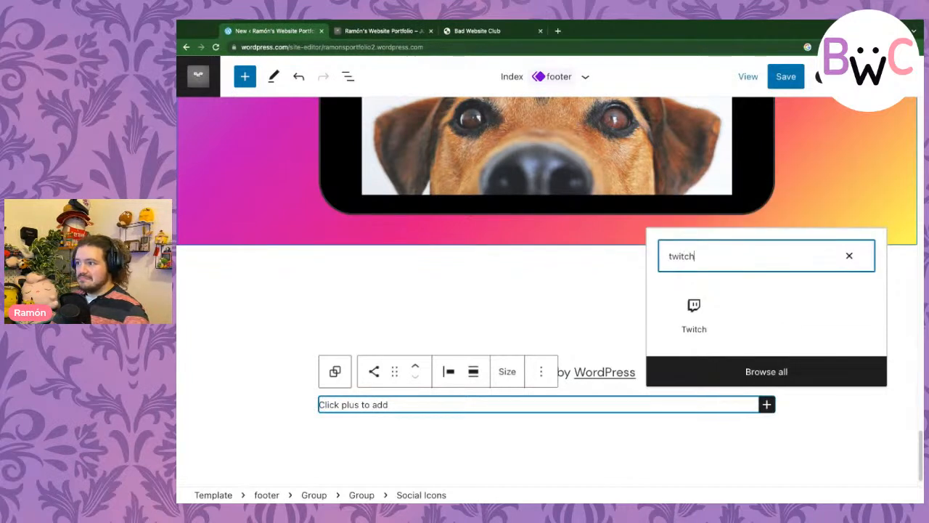
left_click(694, 314)
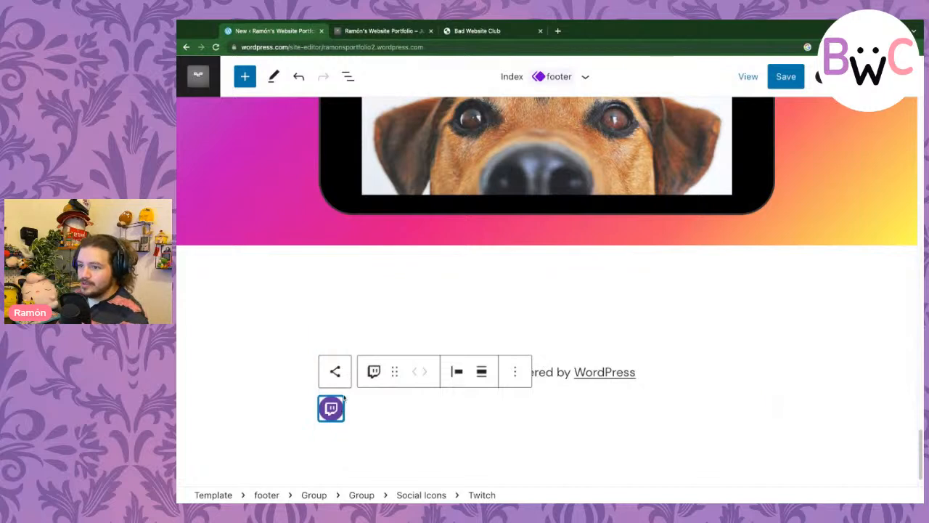
left_click(341, 411)
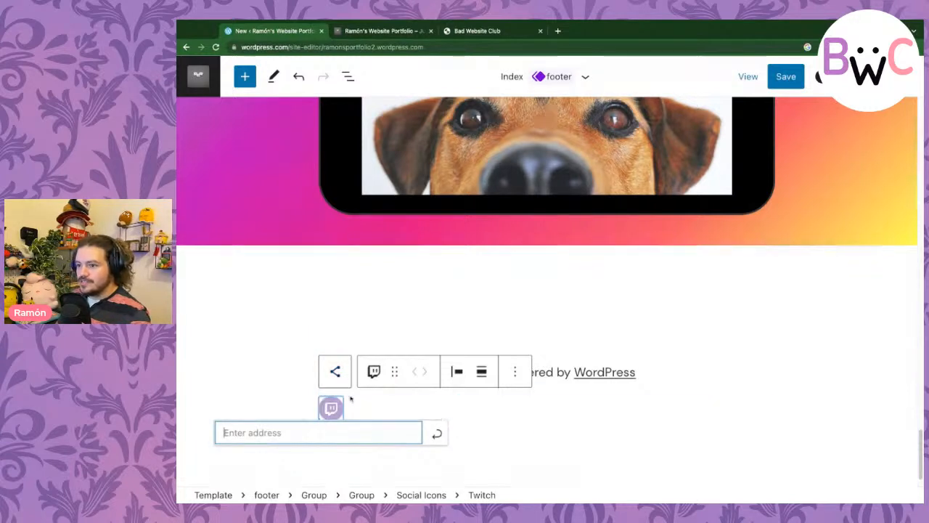
left_click(336, 373)
left_click(331, 408)
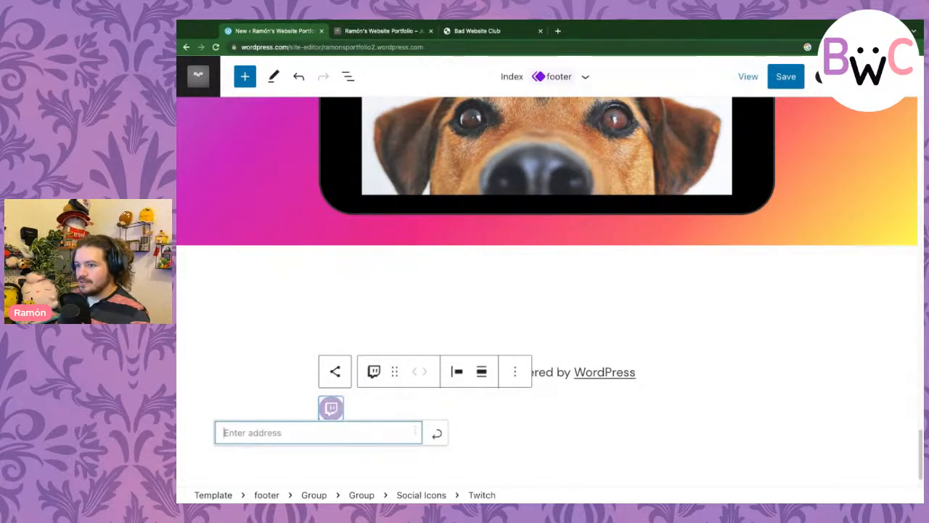
- Undo the accidental deletion of the Social Icons block and remove only its Twitch icon
left_click(353, 411)
key("BackSpace")
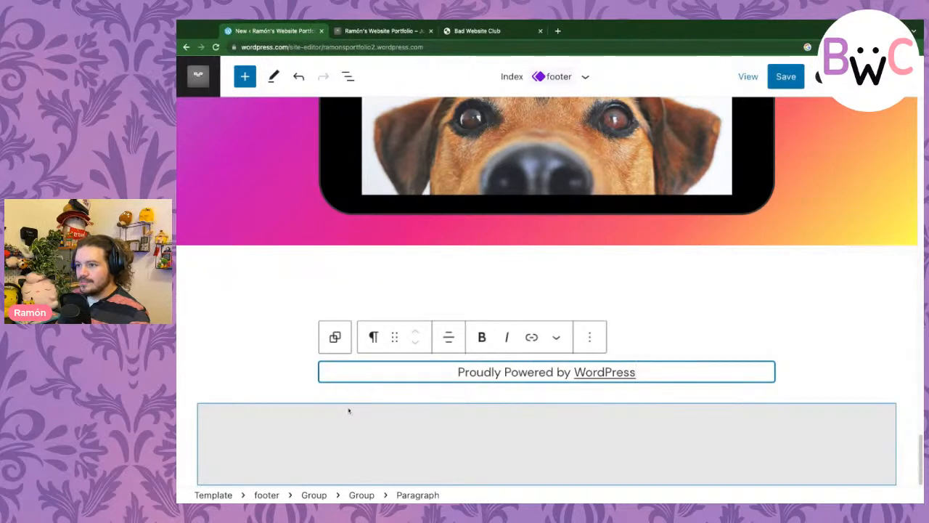
key("super+z")
left_click(346, 408)
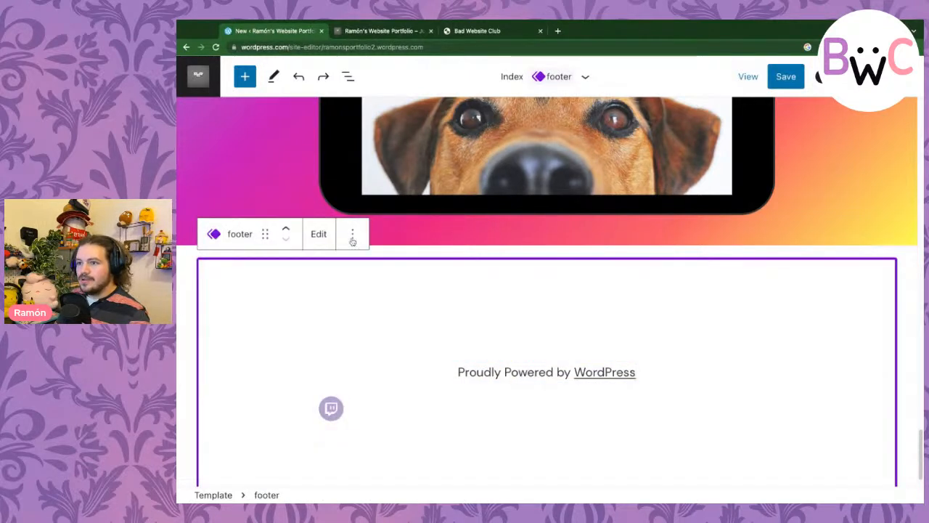
left_click(331, 409)
left_click(514, 371)
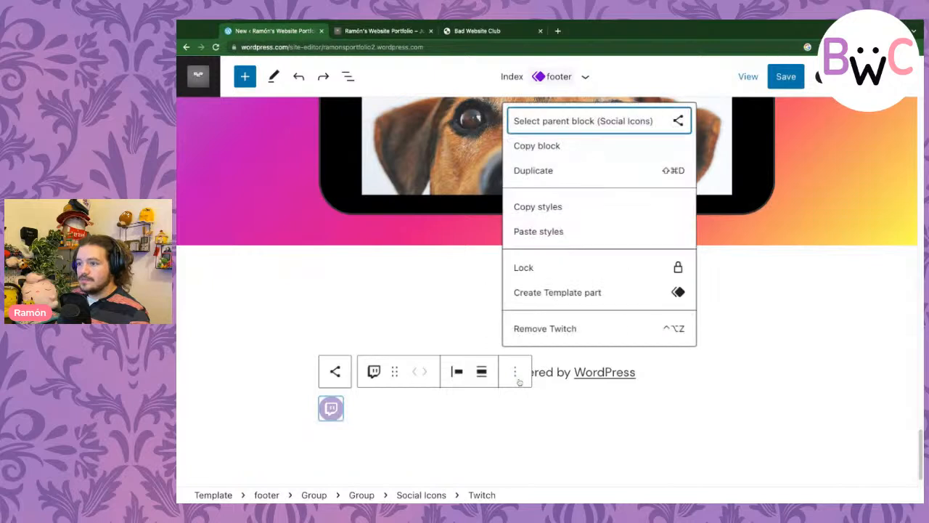
left_click(551, 330)
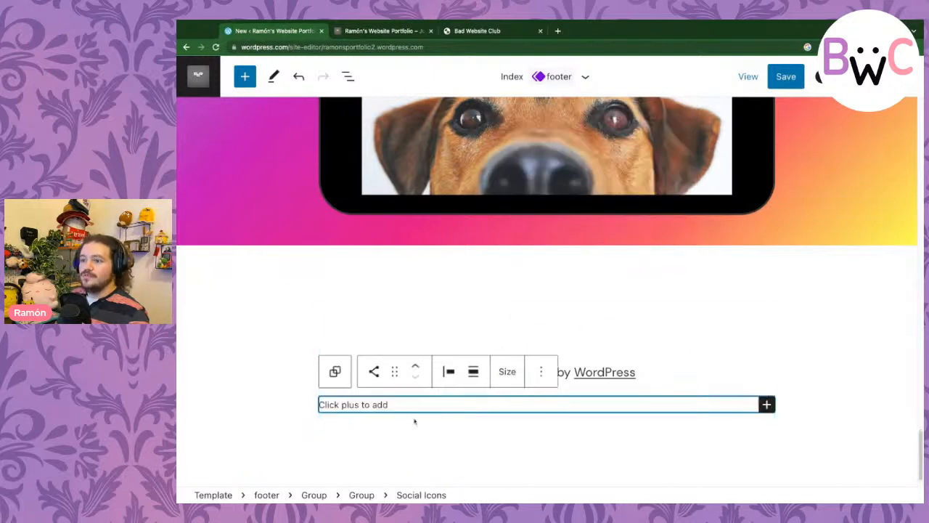
left_click(766, 405)
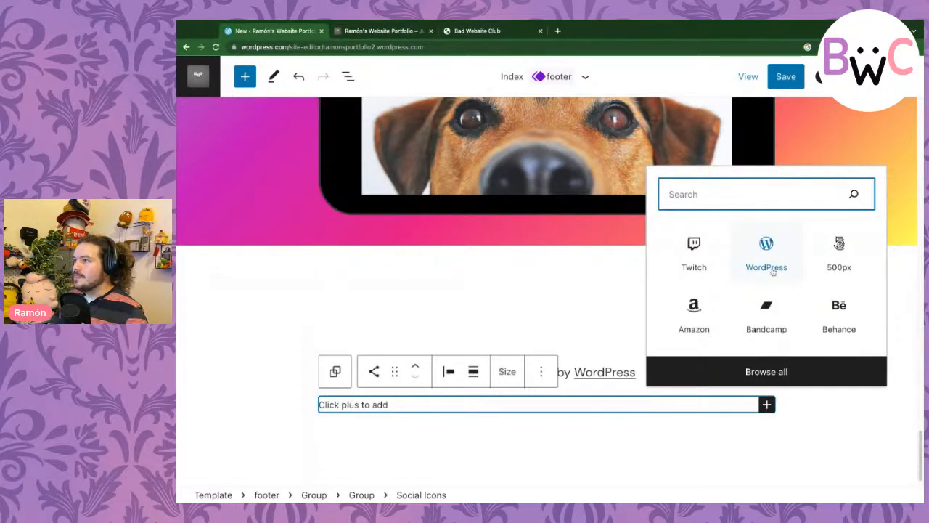
type("youtube")
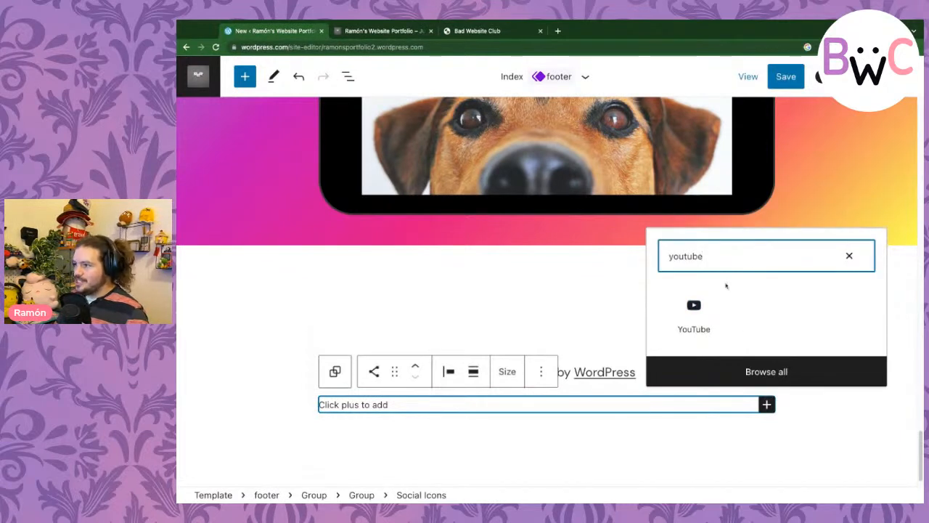
left_click(701, 306)
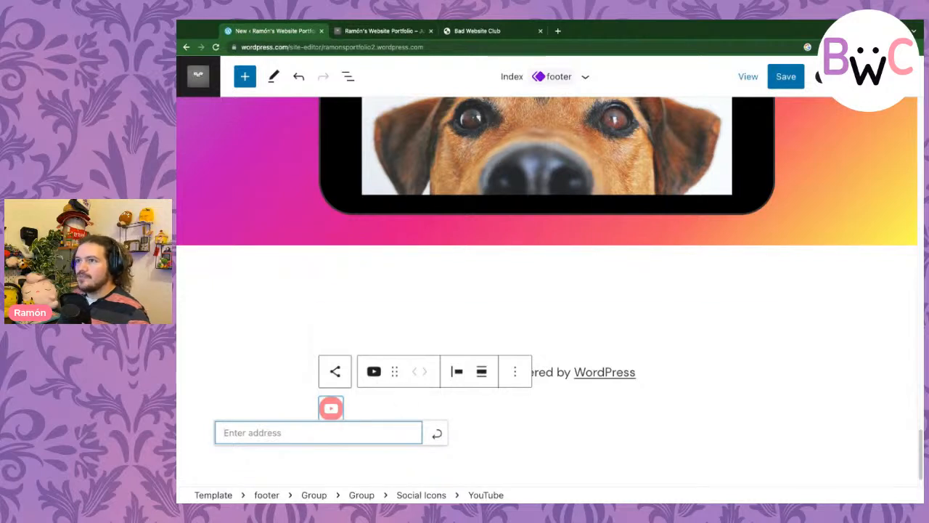
key("super+Tab")
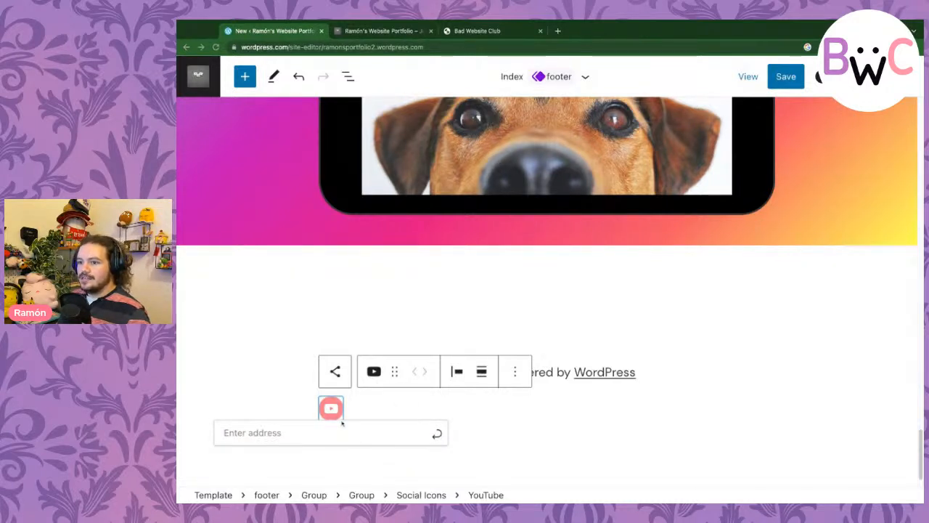
left_click(341, 425)
type("https://youtube.com/@badwebsiteclub")
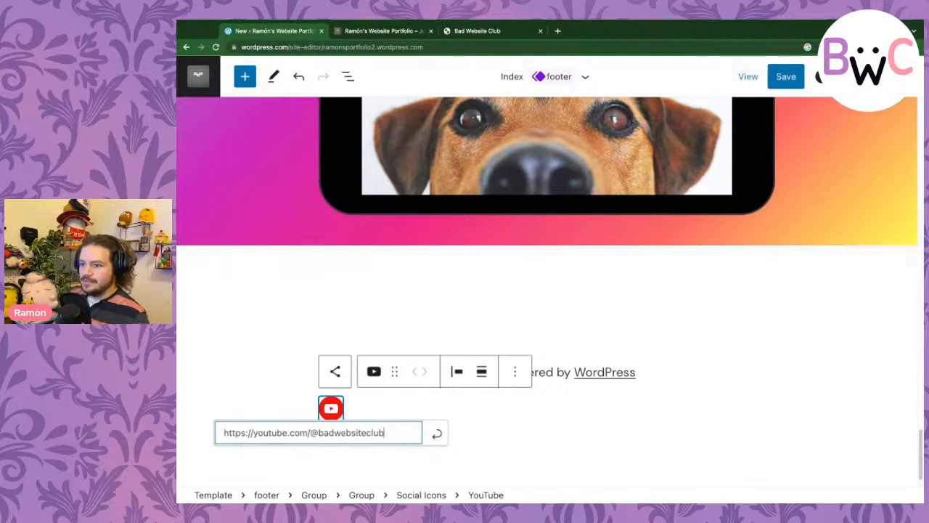
left_click(525, 431)
- Justify the items of the footer's Social Icons block to the centre, after trying the space-between justification
left_click(332, 408)
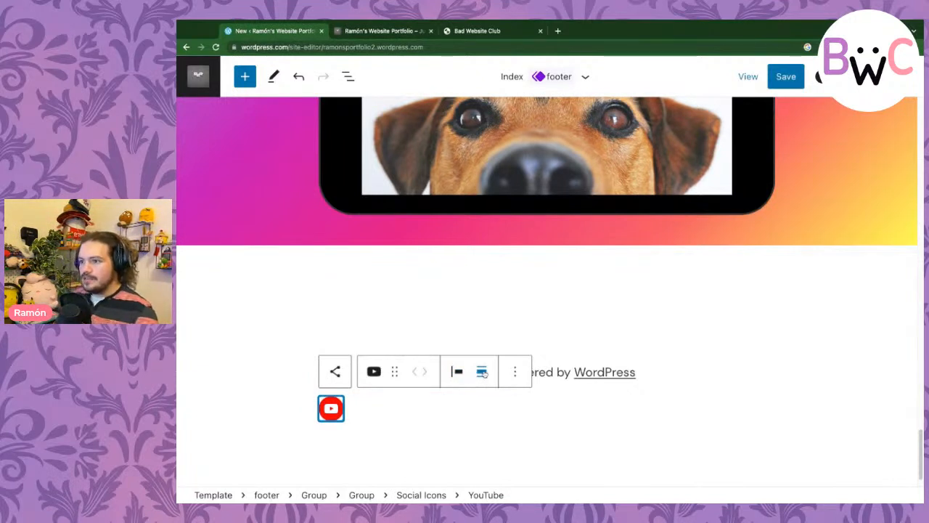
left_click(458, 373)
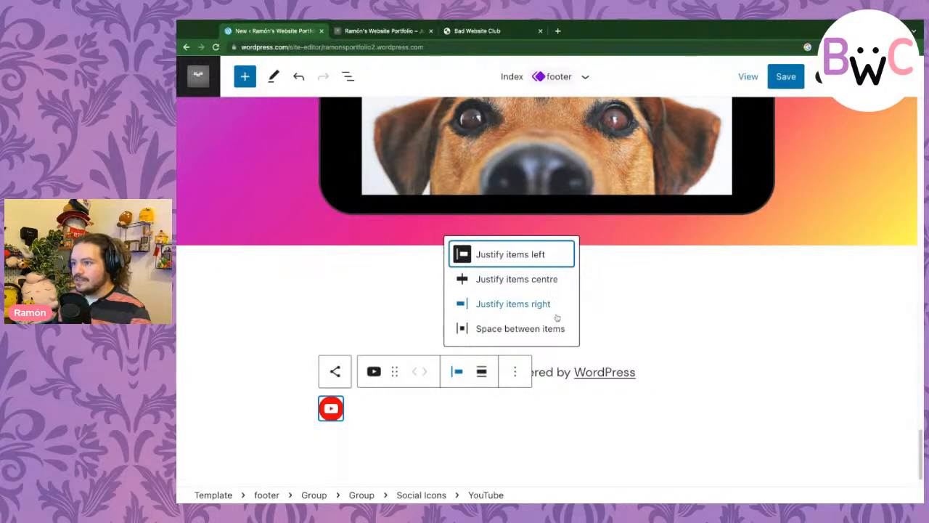
left_click(559, 329)
left_click(457, 372)
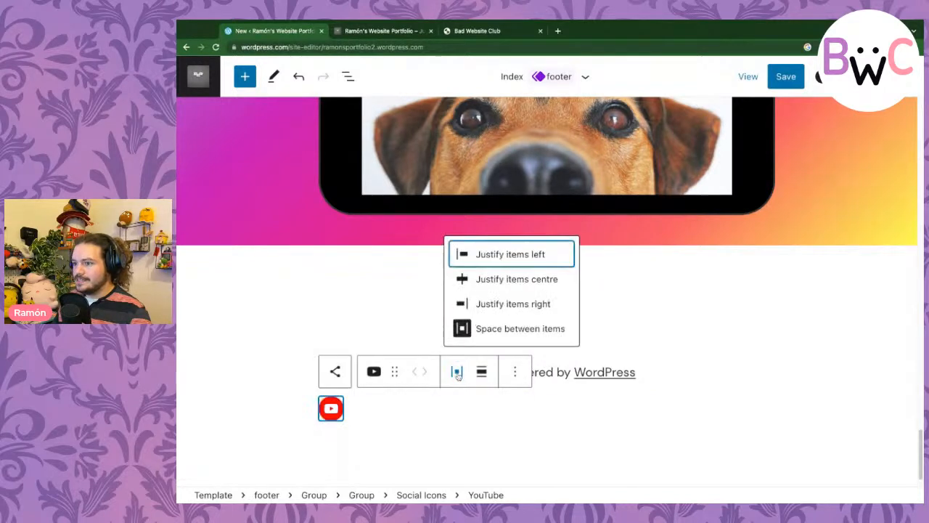
left_click(504, 278)
left_click(560, 336)
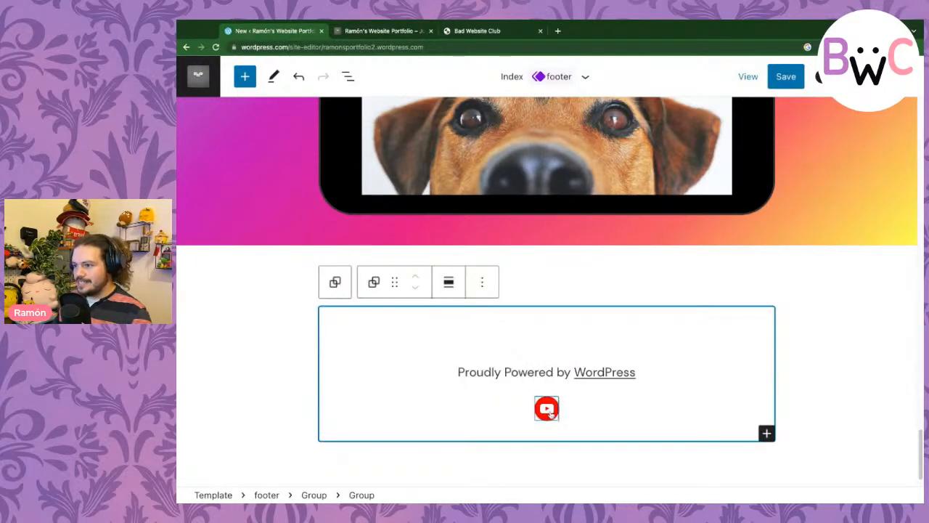
- Copy the footer's Social Icons block into the Cover block and place the copy above the Cover's columns
left_click(578, 411)
key("ctrl+c")
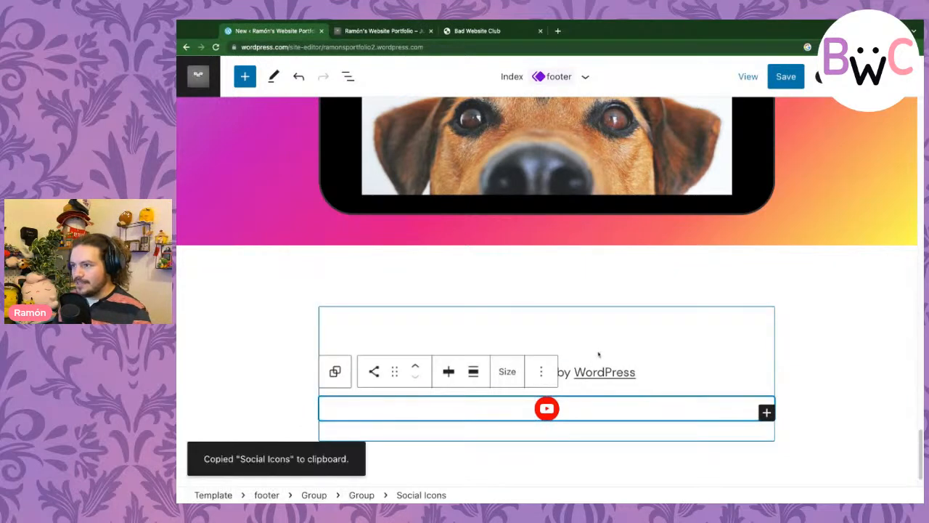
scroll(564, 352, "up", 5)
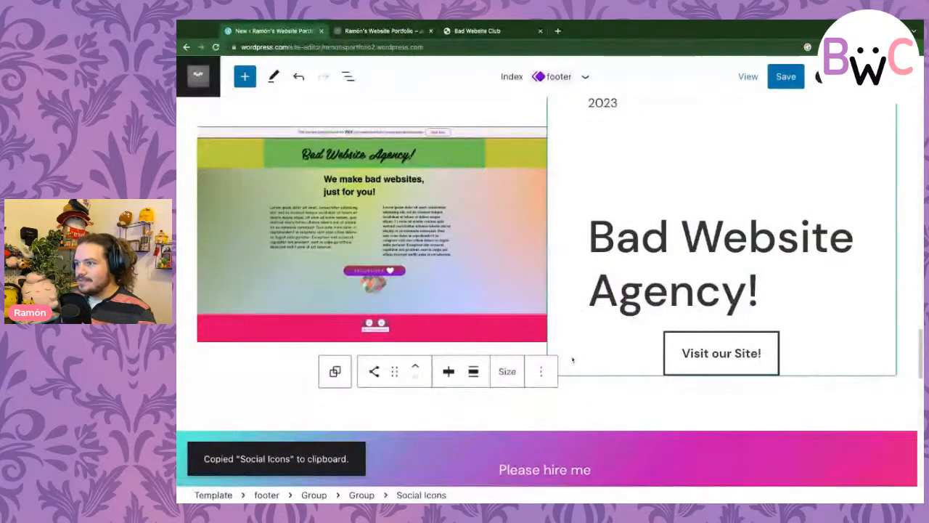
scroll(572, 359, "up", 15)
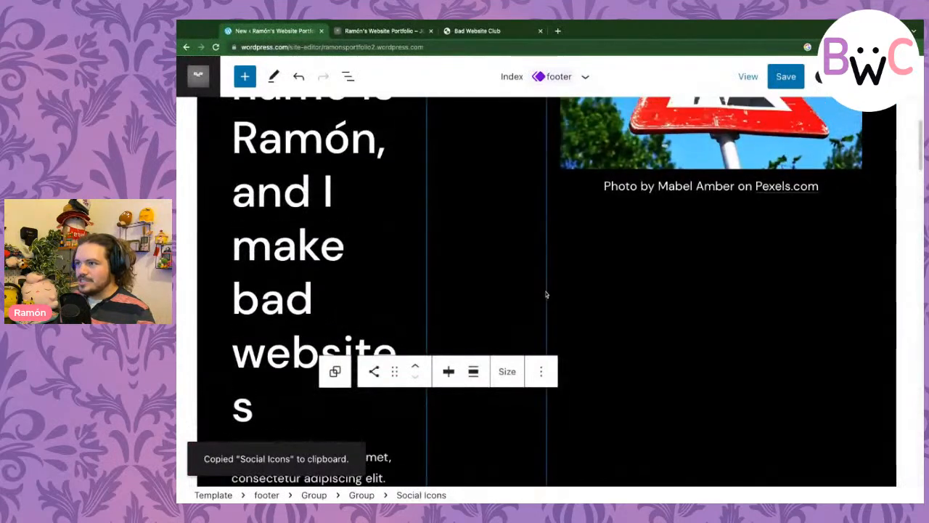
scroll(550, 288, "up", 4)
left_click(547, 113)
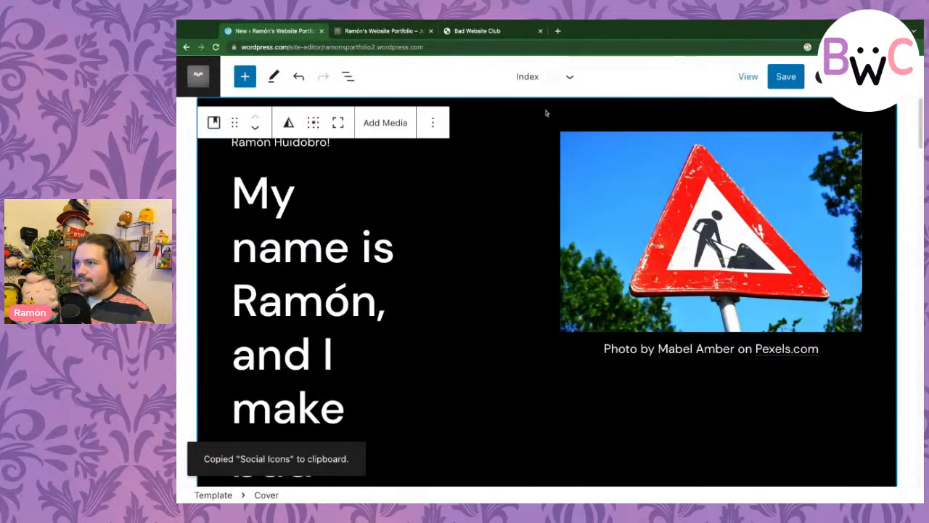
key("ctrl+v")
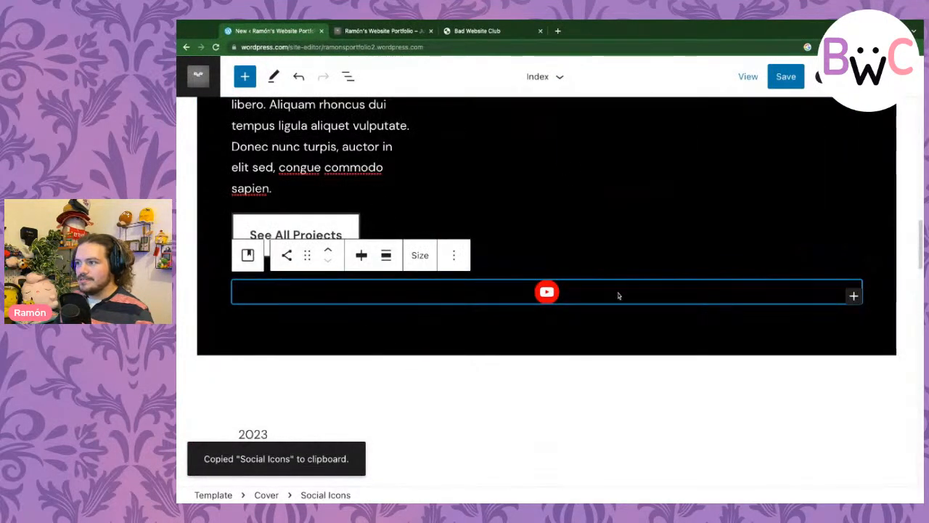
left_click(349, 77)
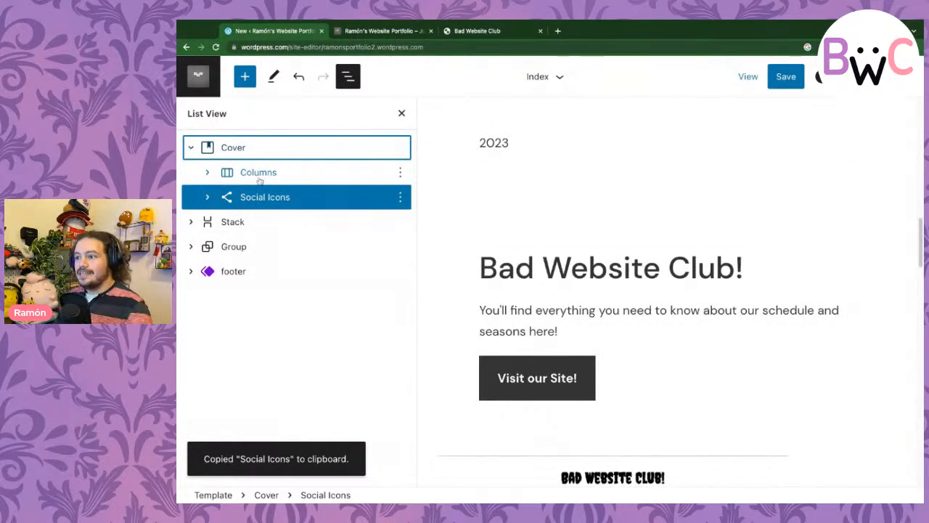
left_click(289, 196)
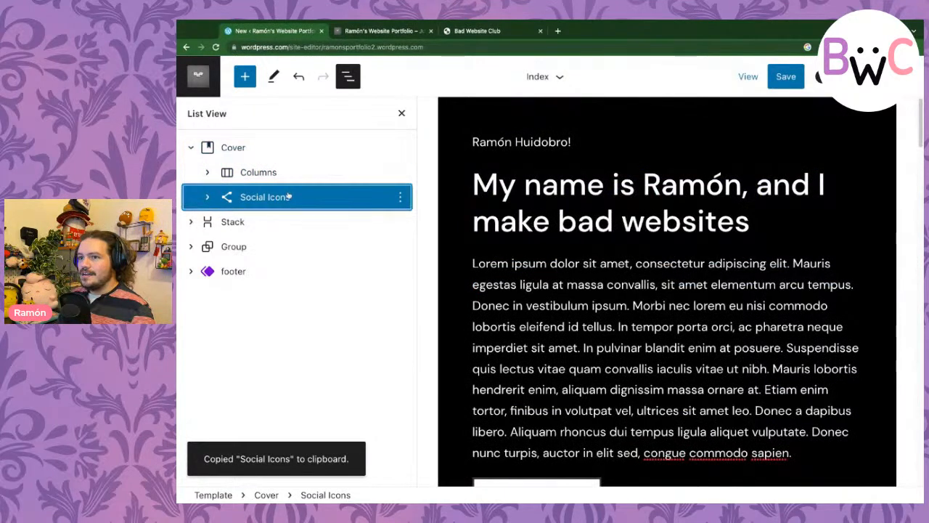
left_click_drag(289, 196, 317, 161)
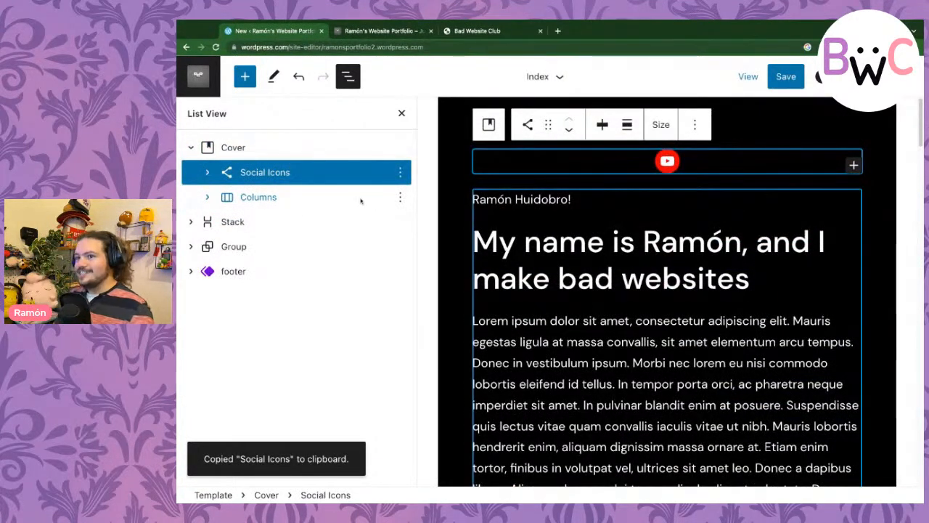
left_click(304, 180)
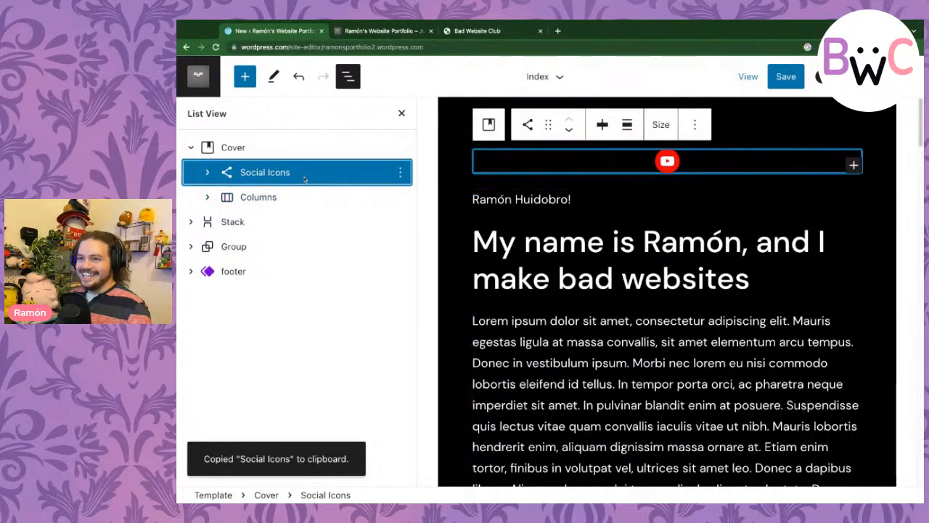
- Paste the copied Social Icons block into the Stack and move it above both Columns blocks
left_click(192, 224)
left_click(261, 223)
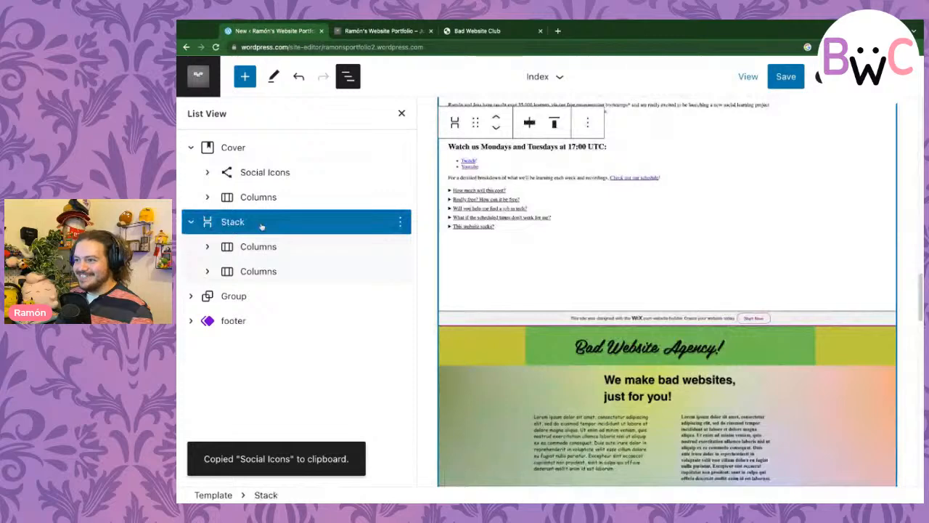
key("ctrl+v")
left_click_drag(263, 295, 265, 231)
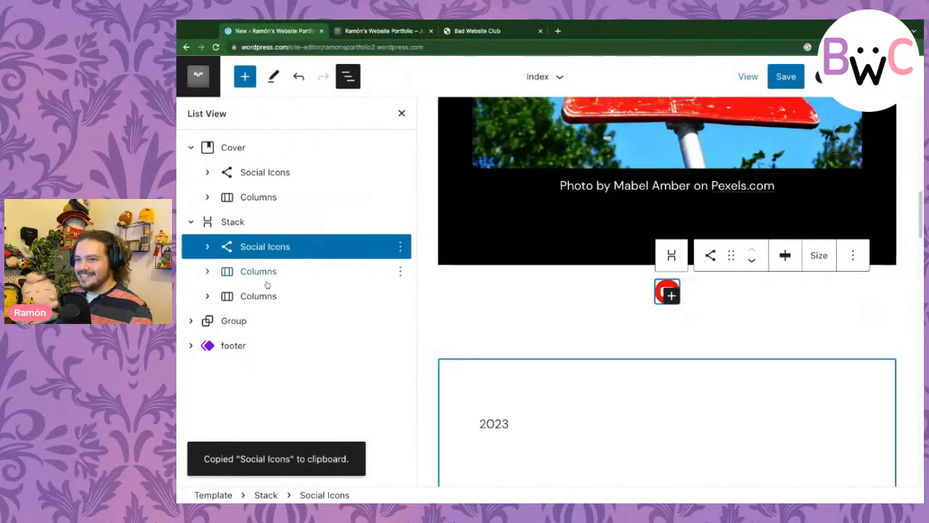
- Paste the copied Social Icons block at the end of the Group containing the dog image
left_click(193, 322)
left_click(269, 328)
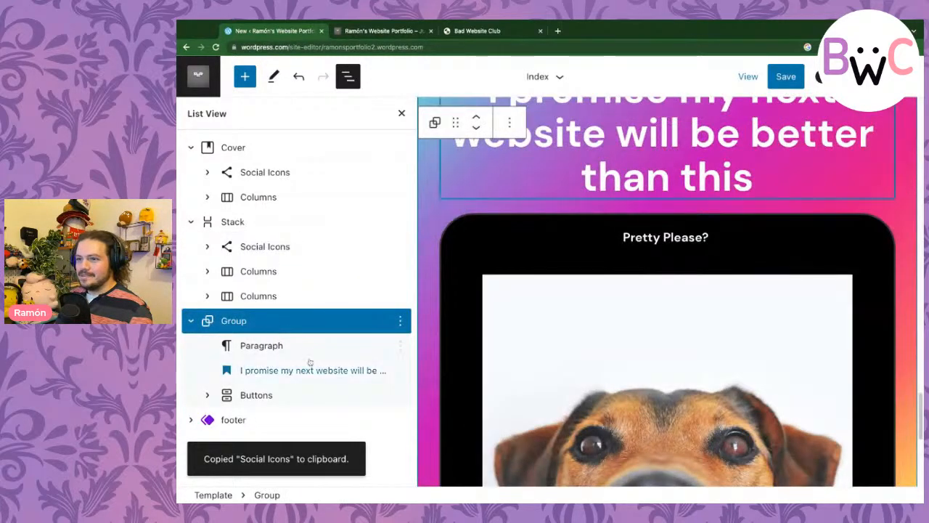
key("ctrl+v")
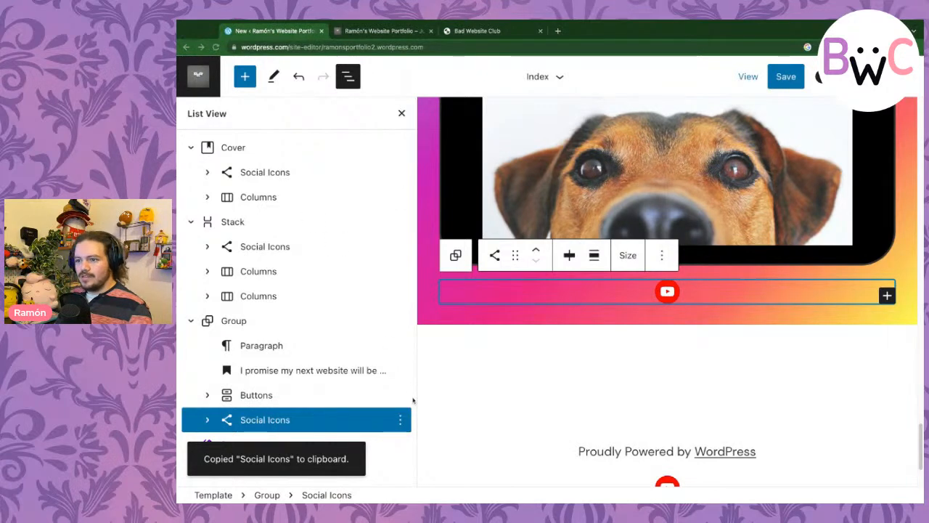
- View the Group's Social Icons block as HTML, return to visual editing and recover the block
left_click(401, 420)
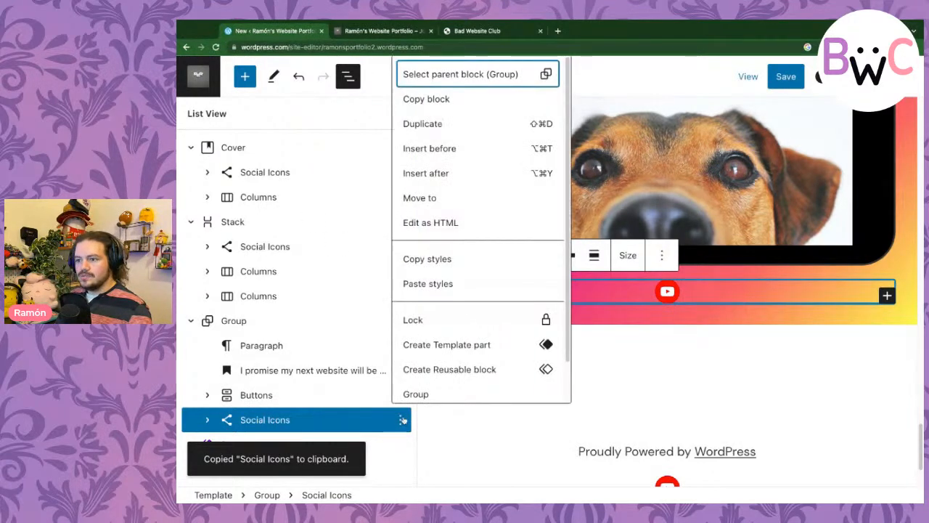
left_click(465, 223)
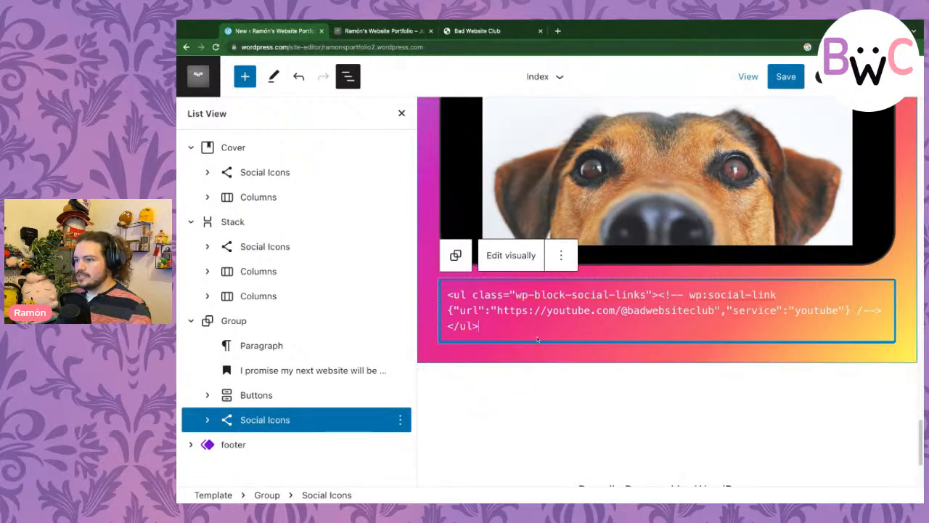
left_click(561, 256)
left_click(562, 259)
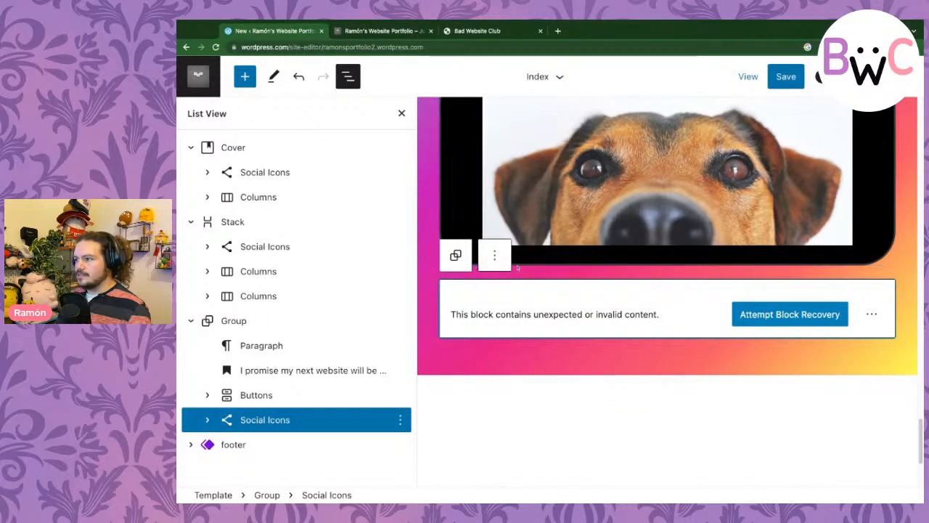
left_click(746, 316)
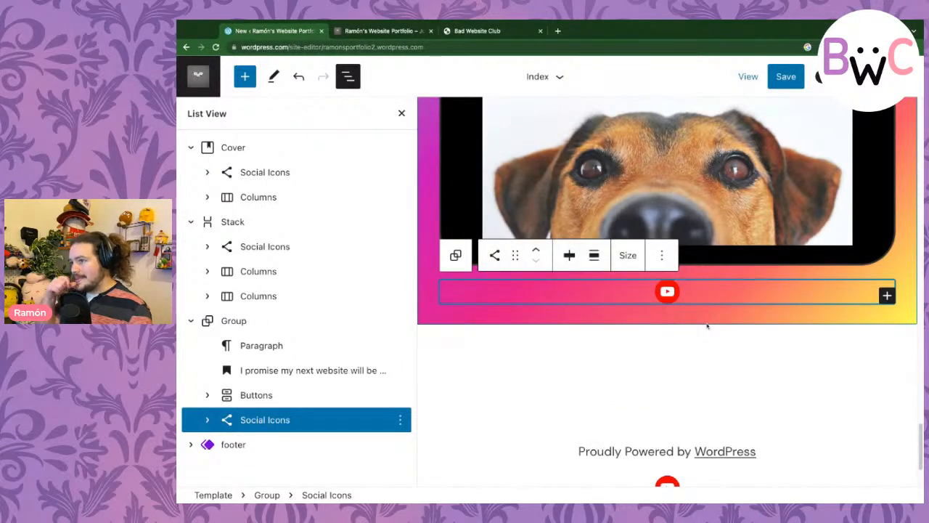
- Set the icon size of the Group's Social Icons block to Huge
left_click(629, 259)
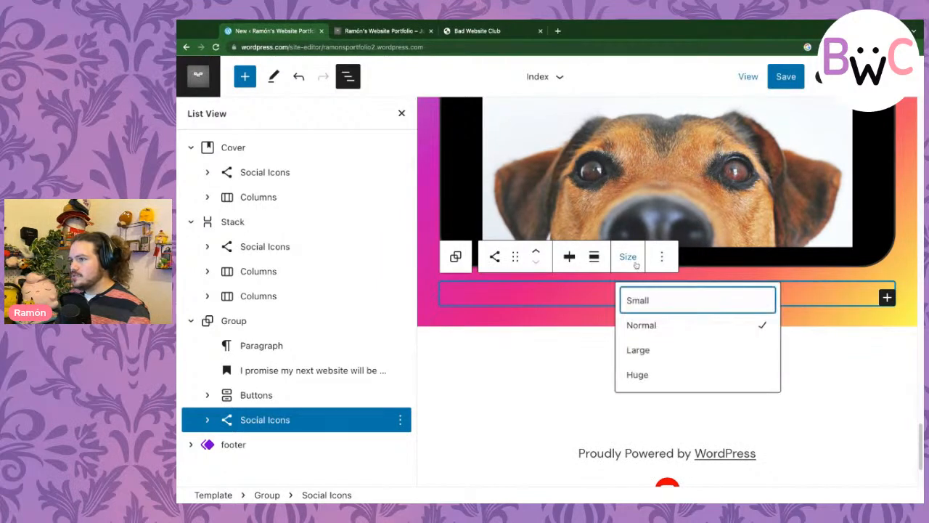
left_click(639, 373)
left_click(823, 349)
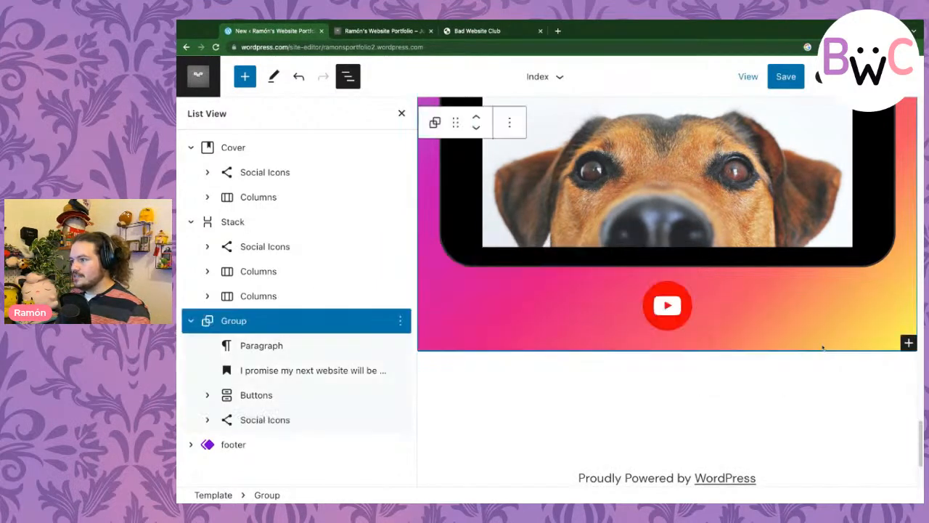
left_click(682, 313)
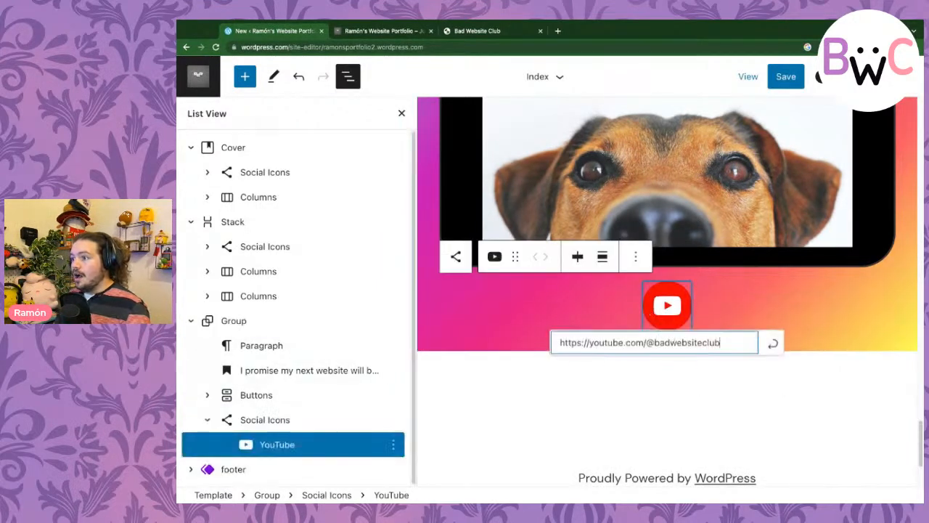
left_click(728, 303)
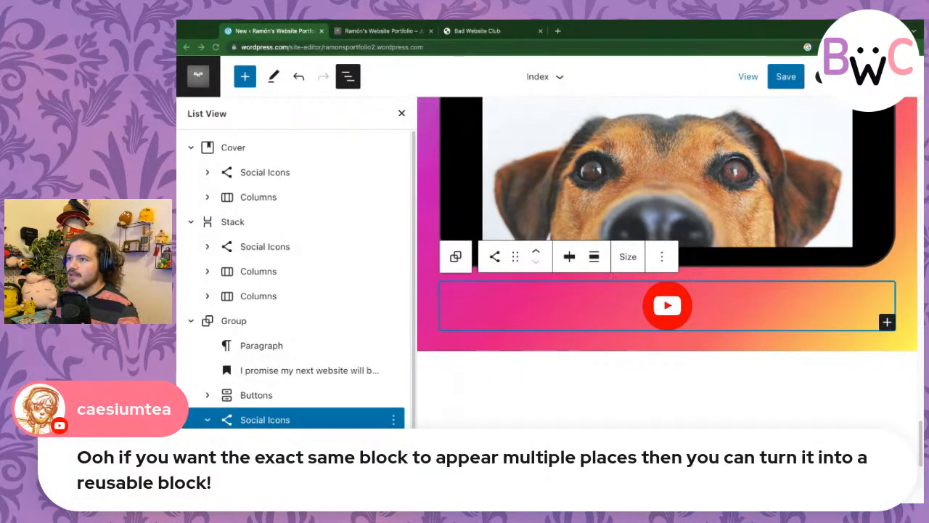
- Turn the Group's Social Icons block into a reusable block named "Check out Youtube!"
left_click(393, 420)
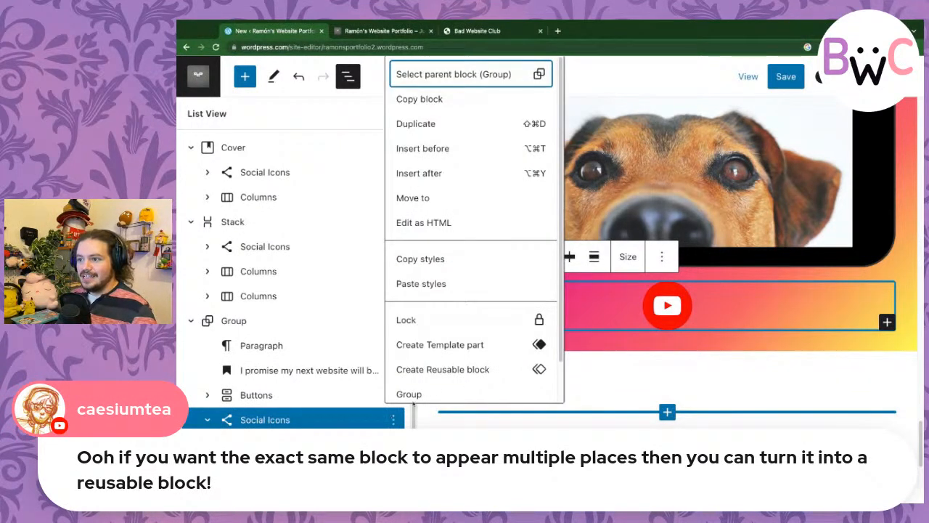
left_click(443, 369)
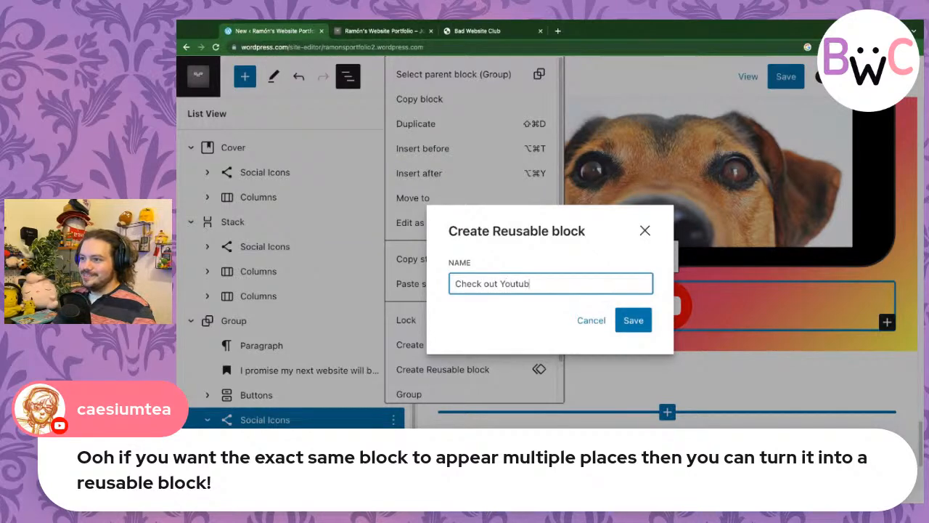
type("Check out Youtube!")
key("Return")
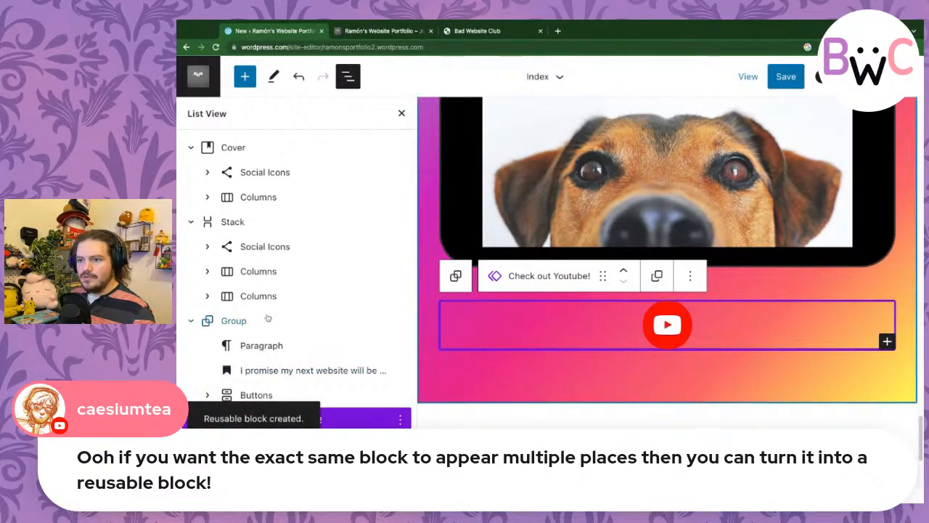
- Replace the Stack's Social Icons block with the "Check out Youtube!" reusable block, placed above both Columns blocks
left_click(263, 245)
key("BackSpace")
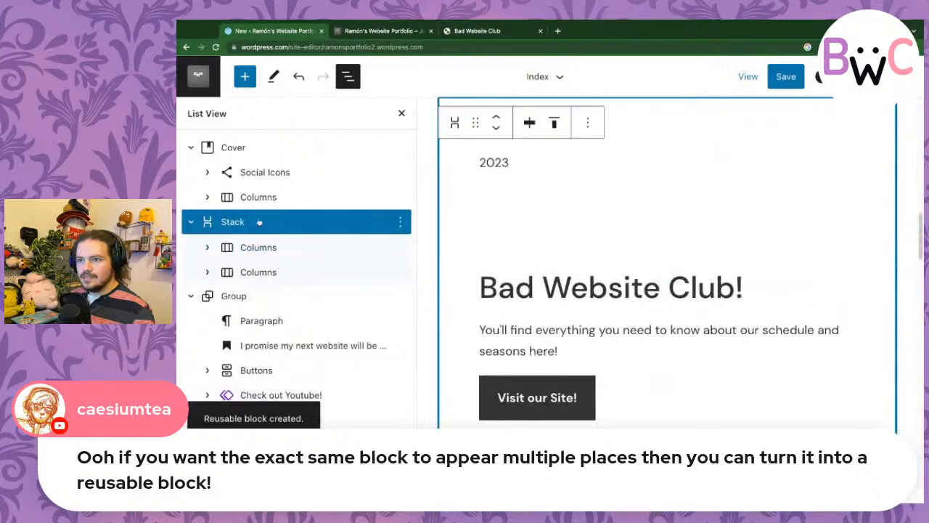
key("super+v")
left_click_drag(274, 295, 272, 247)
- Replace the Cover's Social Icons block with the "Check out Youtube!" reusable block, placed above its Columns block
left_click(265, 174)
key("BackSpace")
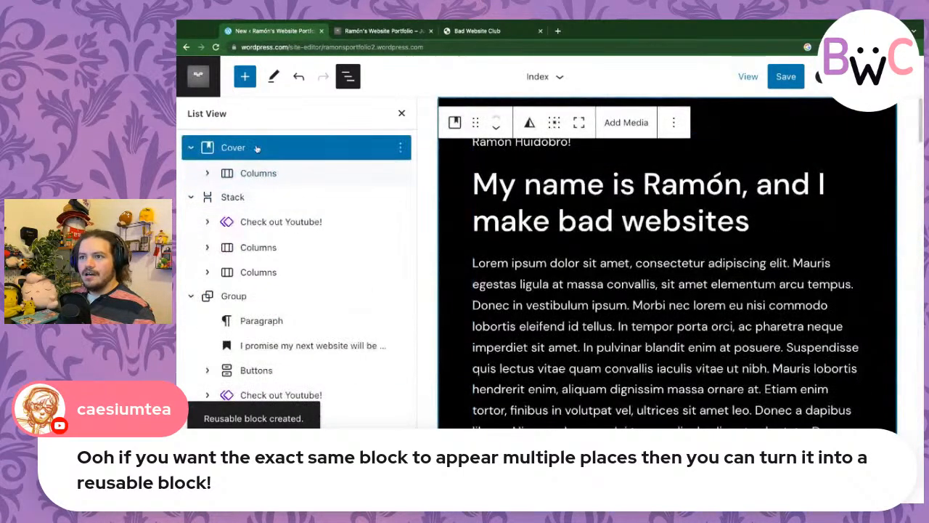
key("super+v")
left_click_drag(267, 198, 276, 169)
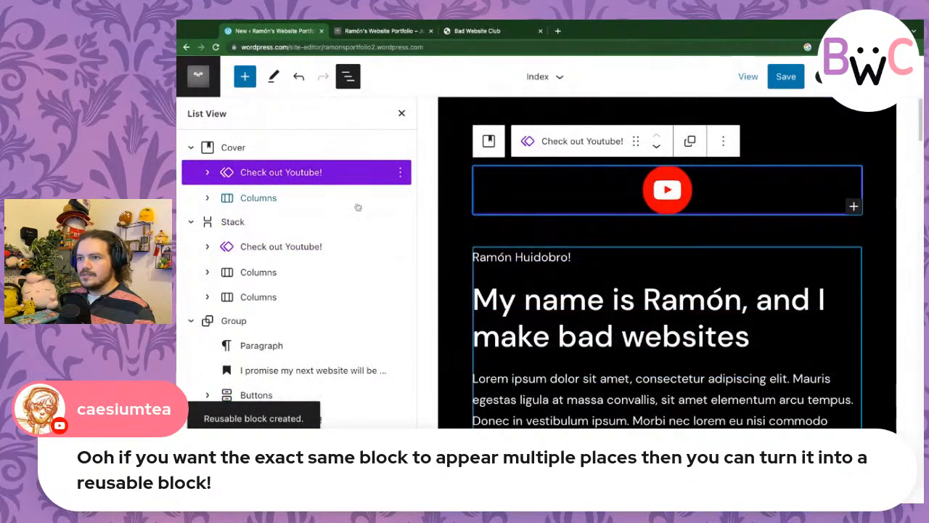
- Insert a new Columns block in the Cover, directly after its existing Columns block
left_click(207, 198)
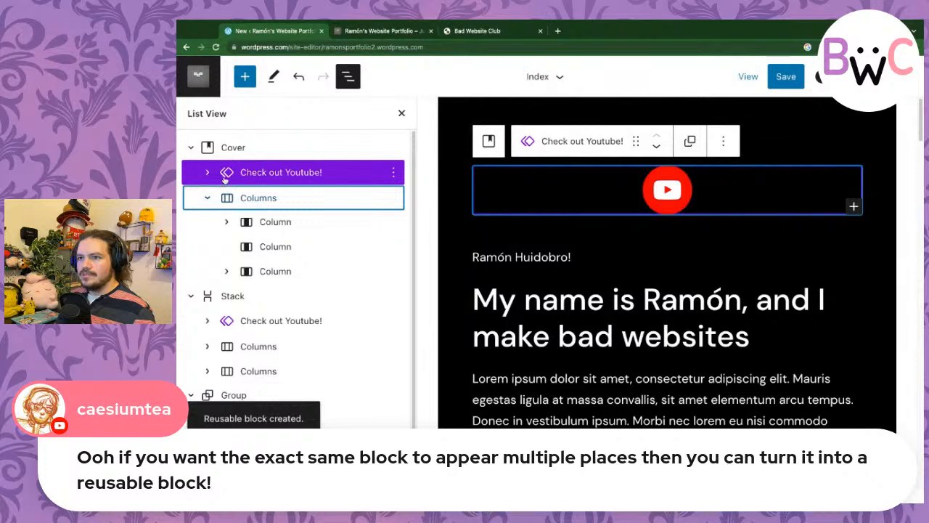
left_click_drag(222, 178, 225, 156)
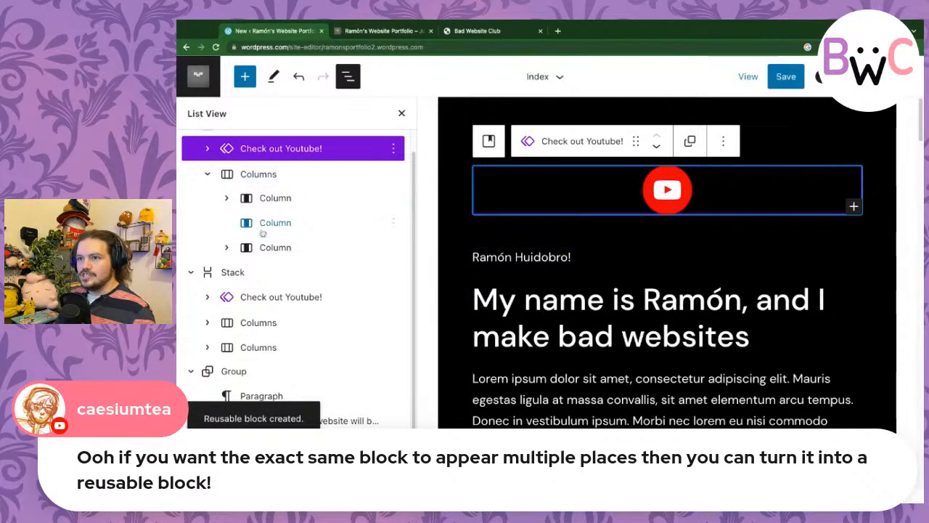
left_click(282, 181)
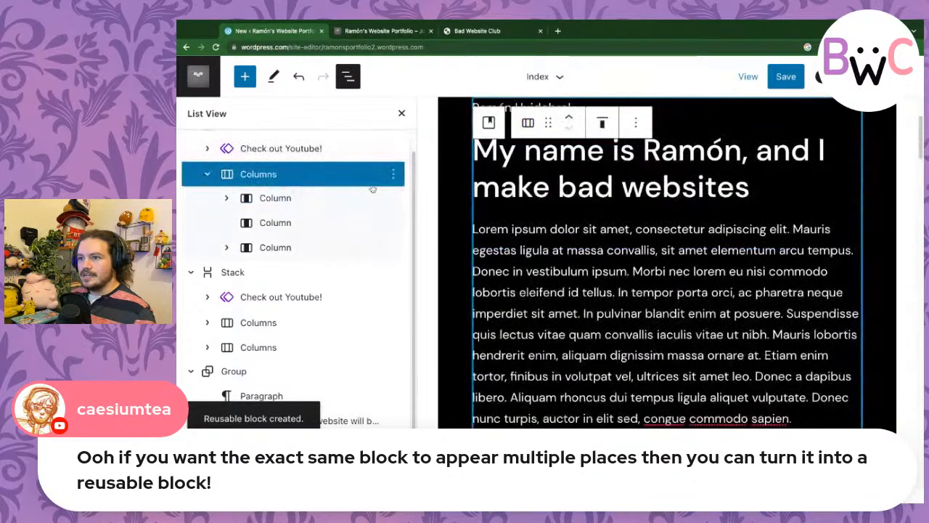
left_click(252, 81)
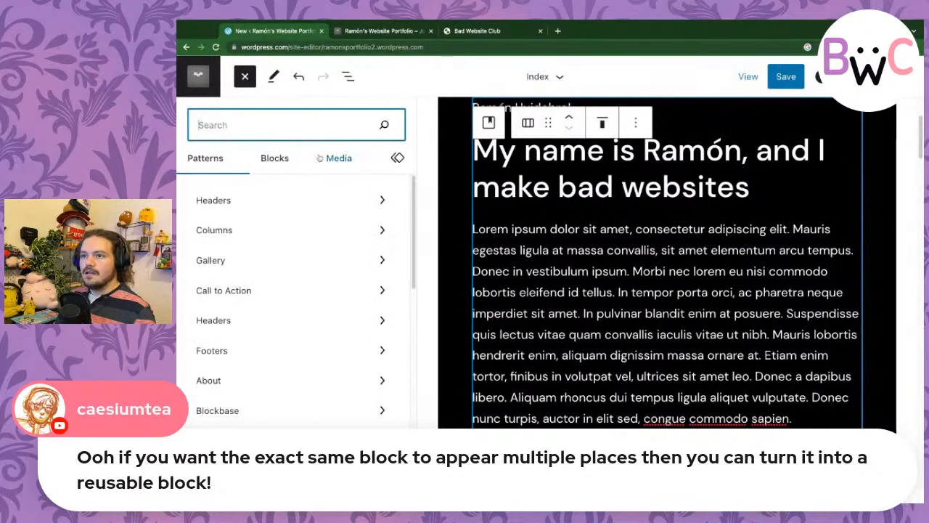
type("colu")
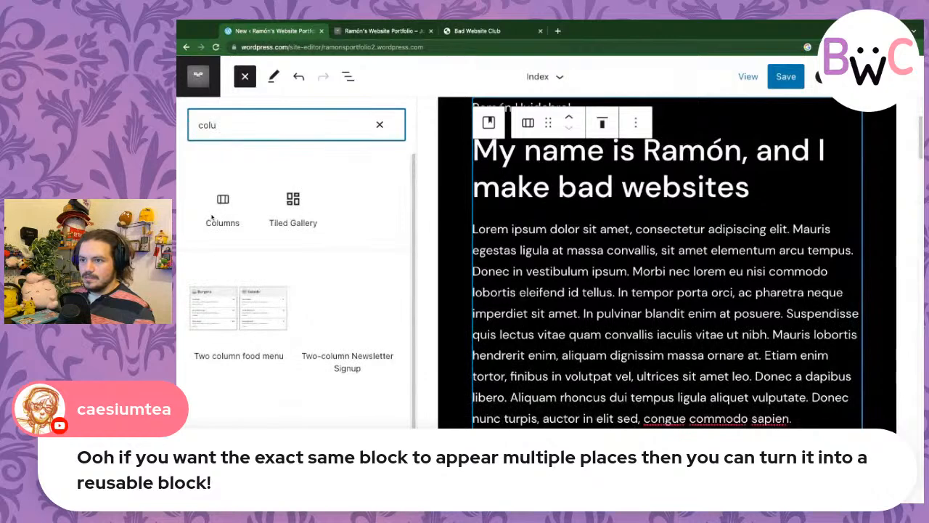
left_click(223, 199)
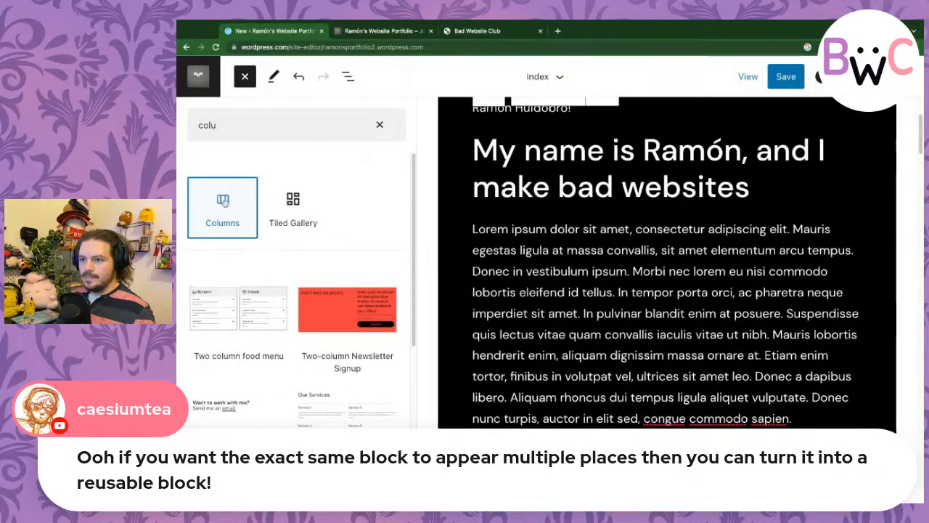
left_click(243, 127)
type("m")
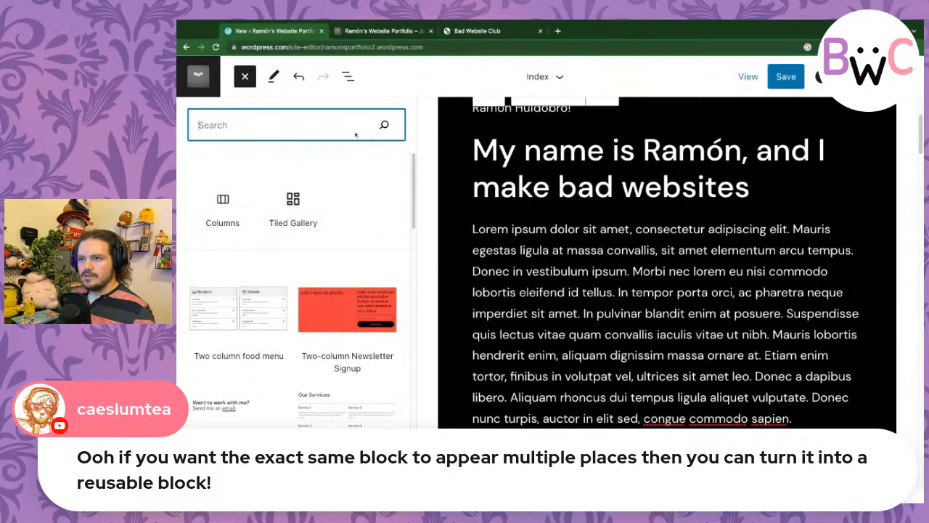
- Move the Cover's "Check out Youtube!" reusable block into the empty middle column of its first Columns block
left_click(347, 78)
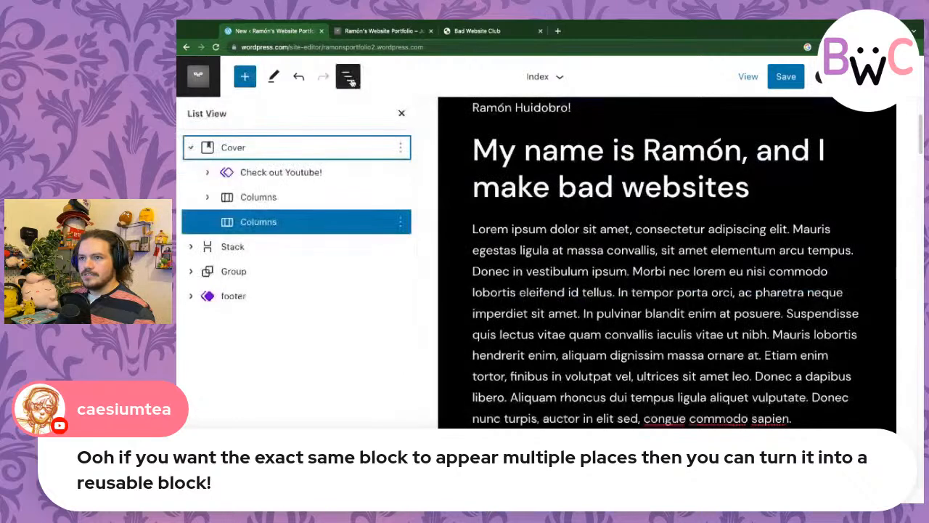
left_click(279, 203)
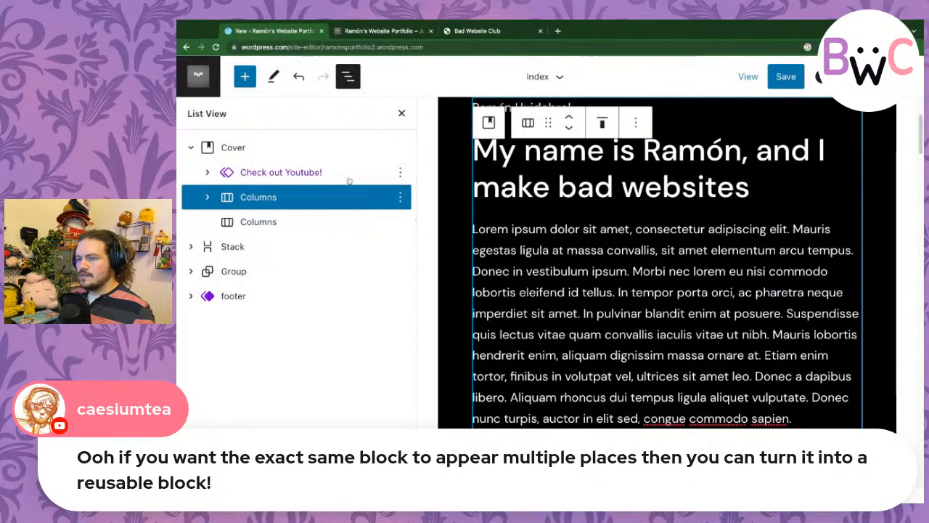
left_click(206, 199)
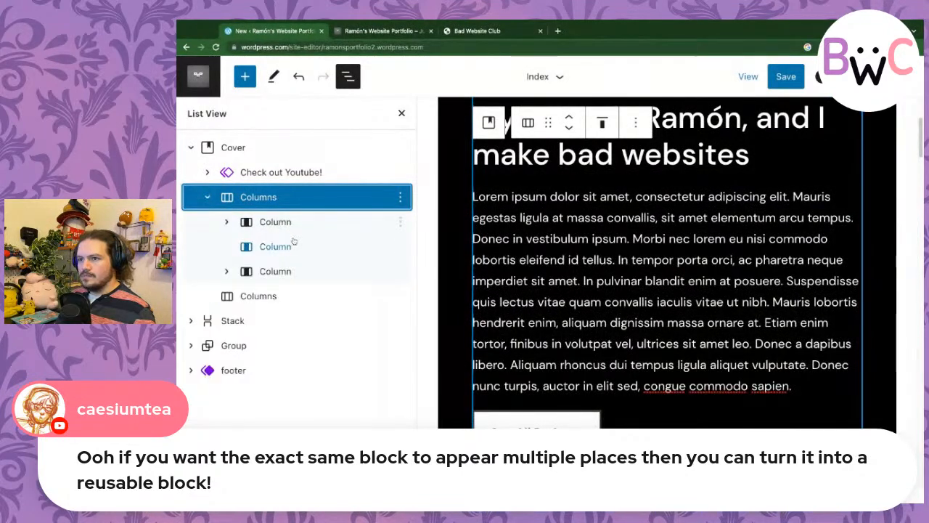
left_click(288, 247)
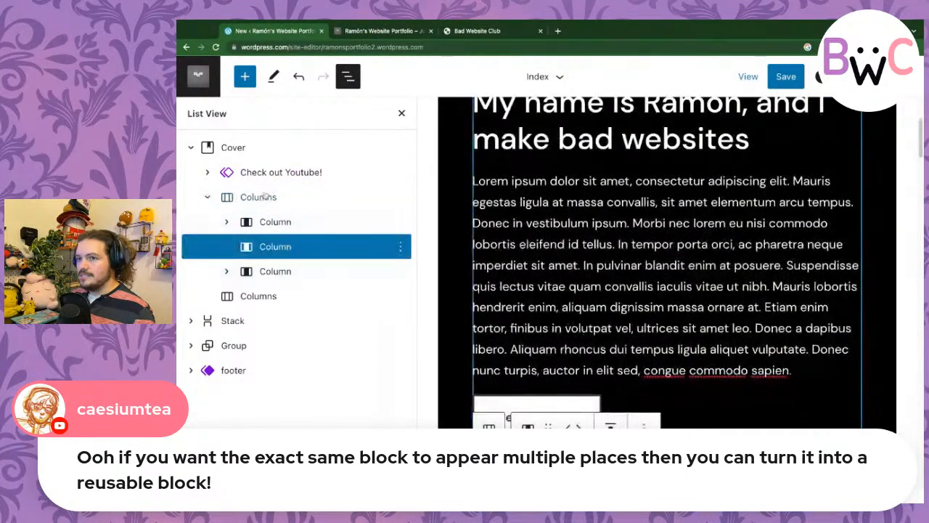
left_click_drag(244, 174, 312, 227)
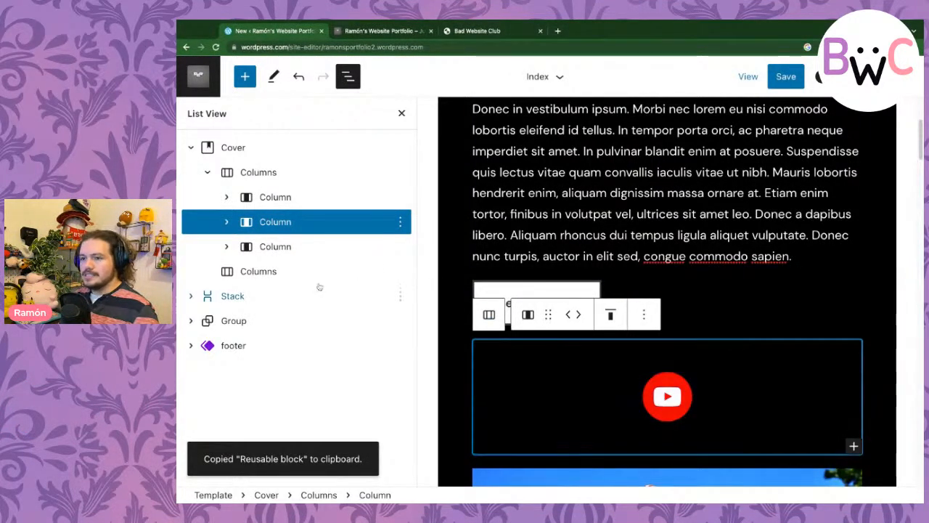
- Delete the Social Icons block from the innermost Group of the footer
left_click(191, 296)
left_click(191, 395)
scroll(241, 367, "down", 1)
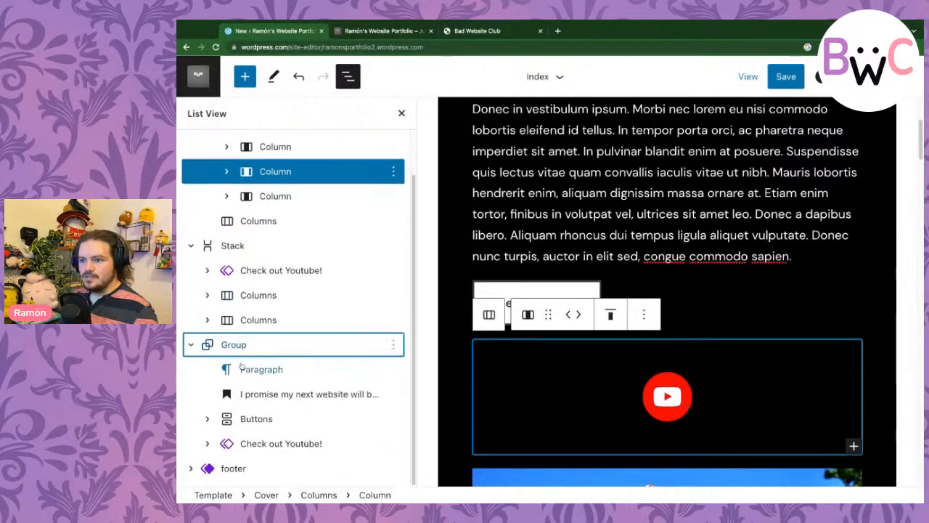
left_click(191, 468)
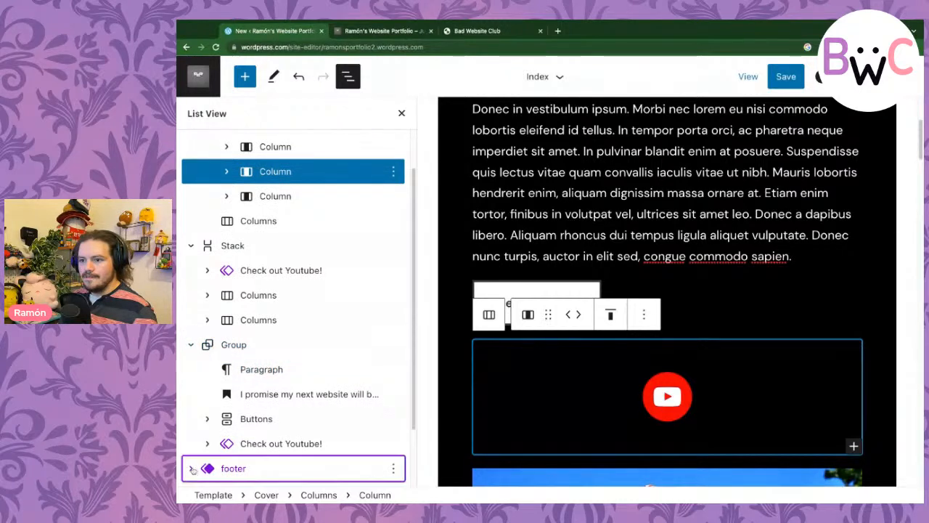
scroll(246, 443, "down", 1)
left_click(208, 444)
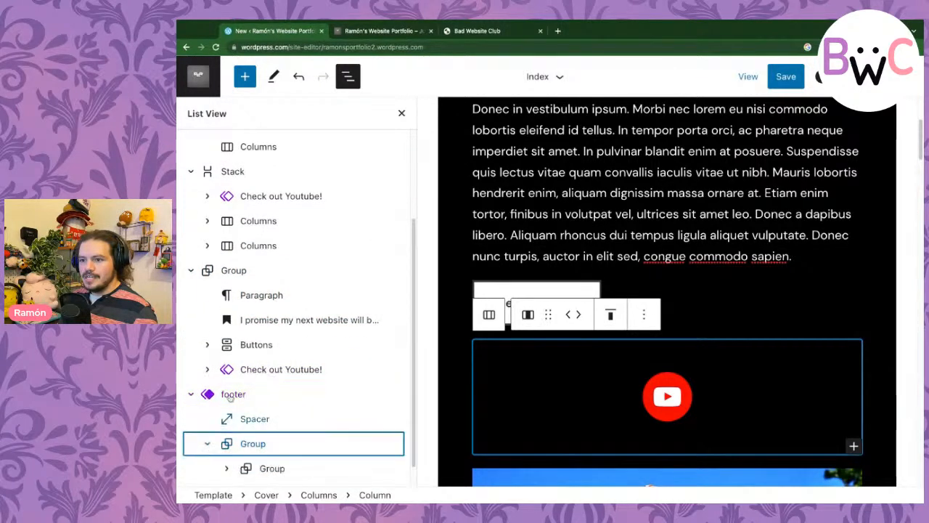
scroll(259, 421, "down", 1)
left_click(226, 444)
scroll(233, 447, "down", 1)
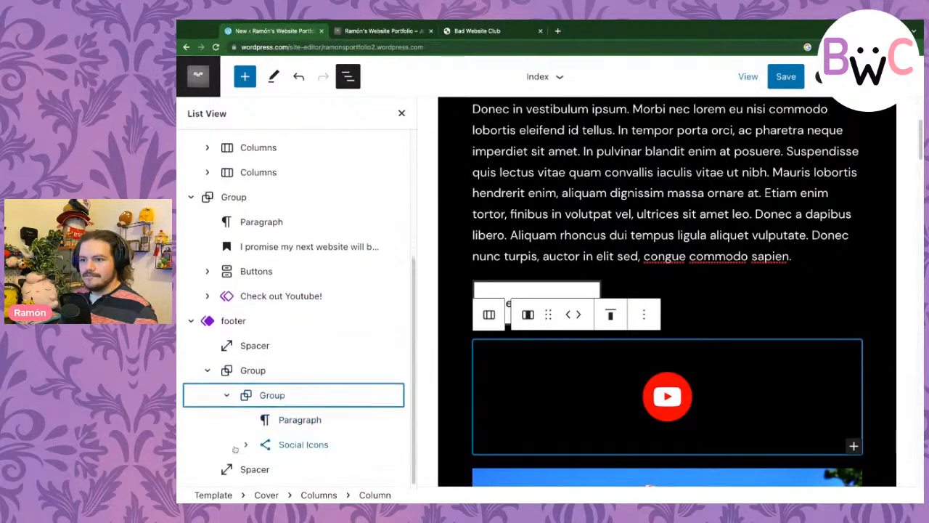
left_click(281, 444)
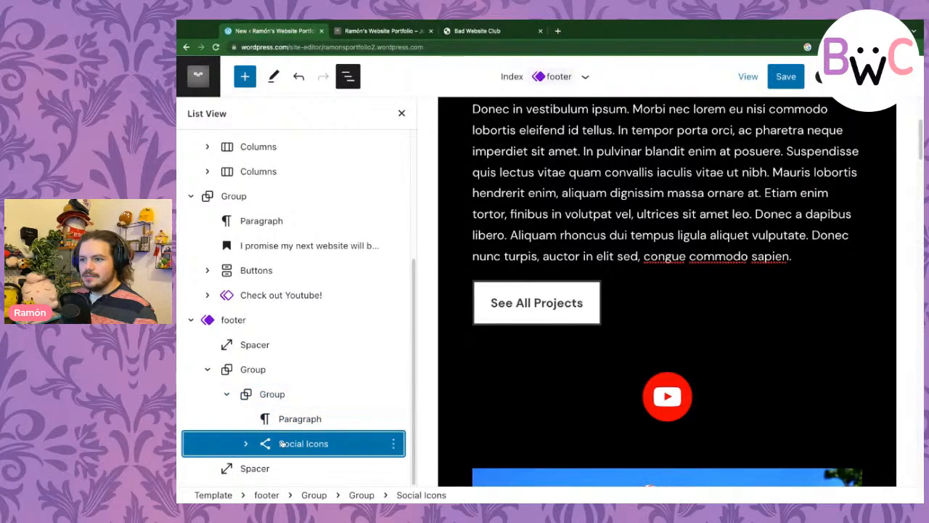
scroll(443, 336, "down", 15)
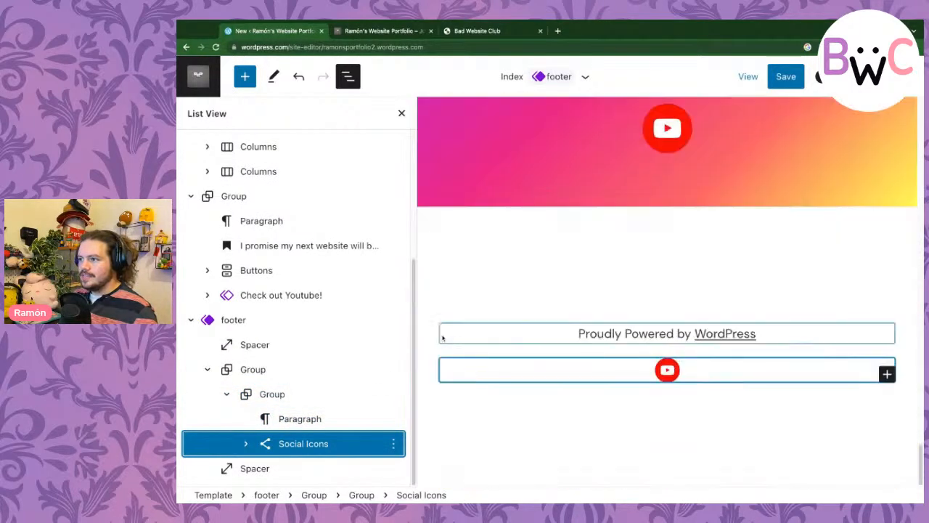
left_click(591, 363)
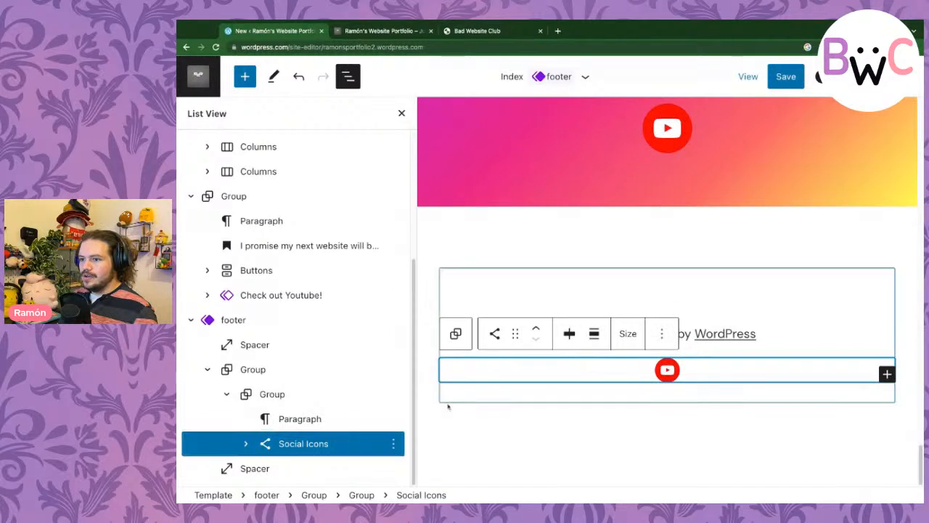
left_click(300, 444)
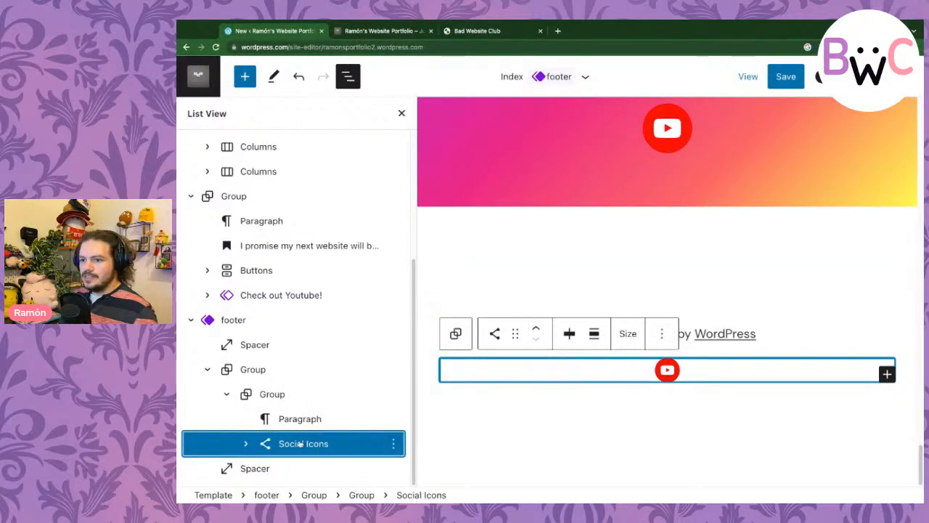
key("Delete")
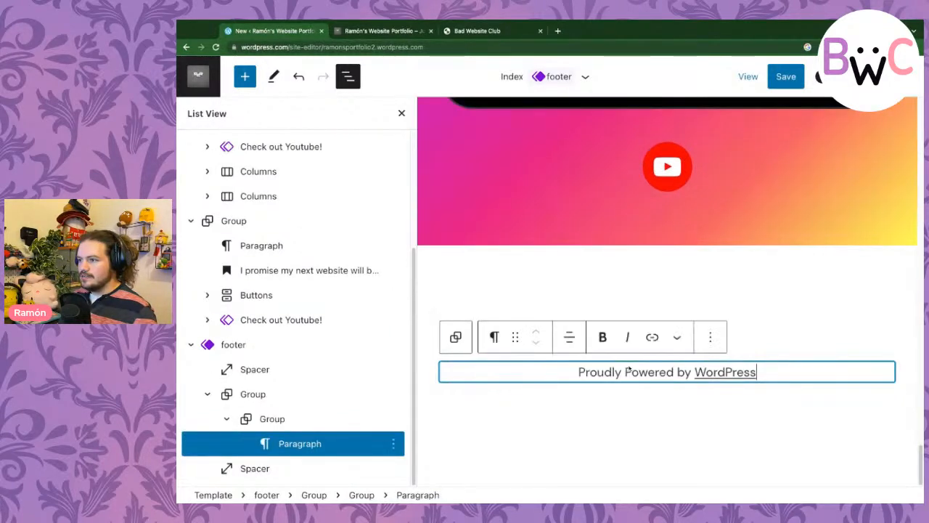
- Paste the "Check out Youtube!" reusable block into the footer's inner Group, below the "Proudly Powered by WordPress" paragraph
left_click(300, 424)
key("ctrl+z")
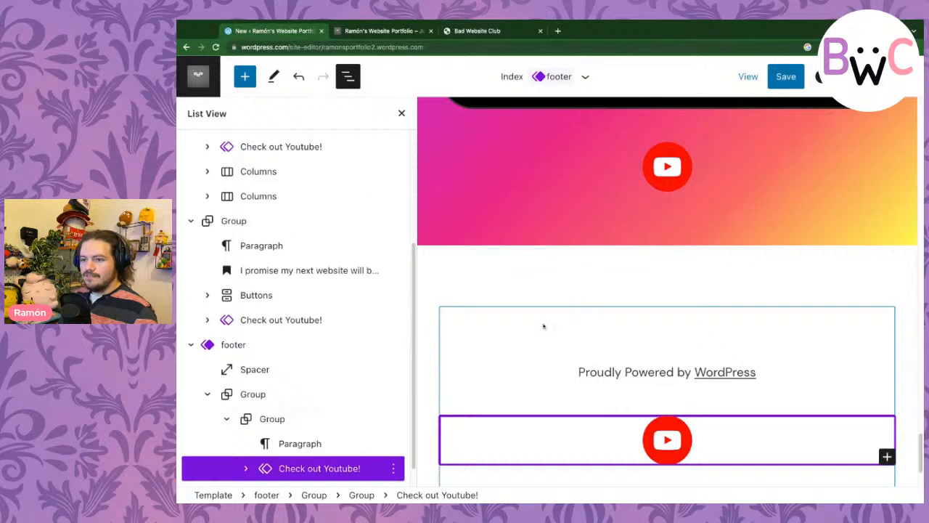
scroll(564, 291, "down", 2)
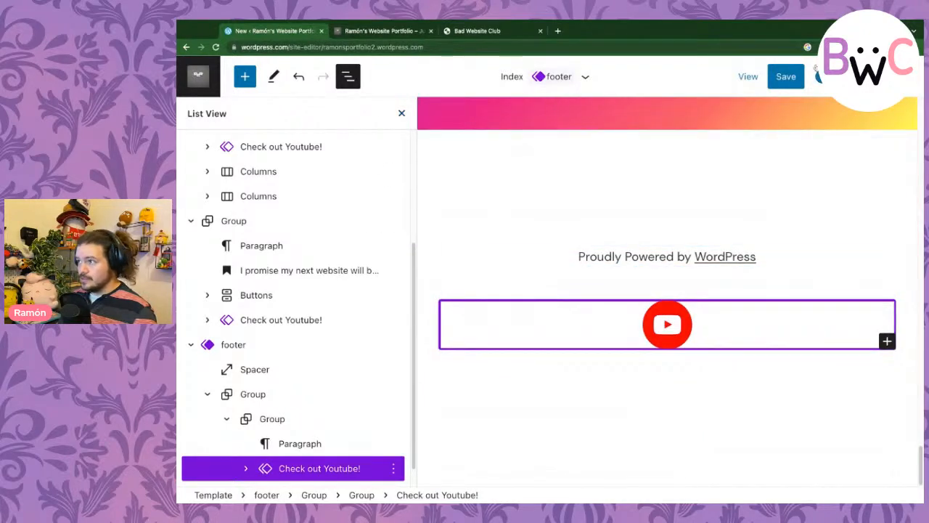
- Save the site changes and reload the portfolio's live home page
left_click(798, 76)
left_click(785, 77)
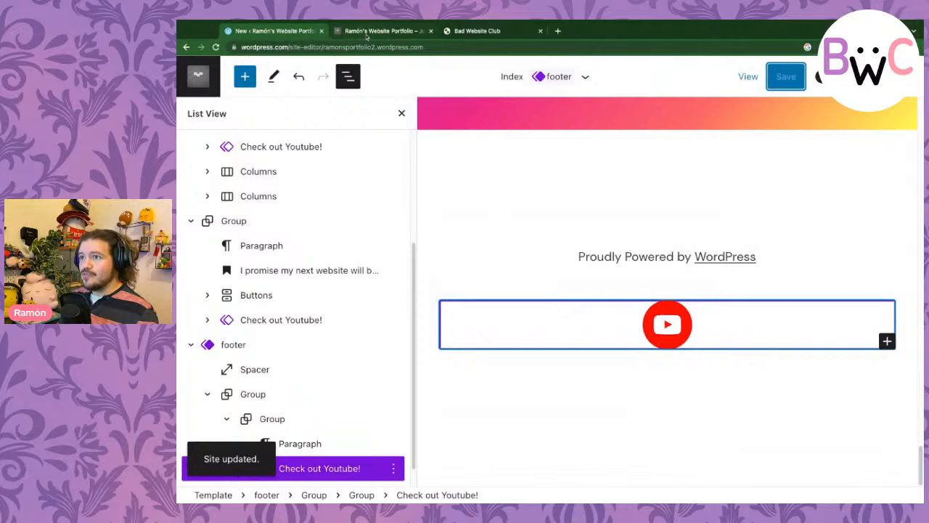
left_click(374, 32)
key("super+r")
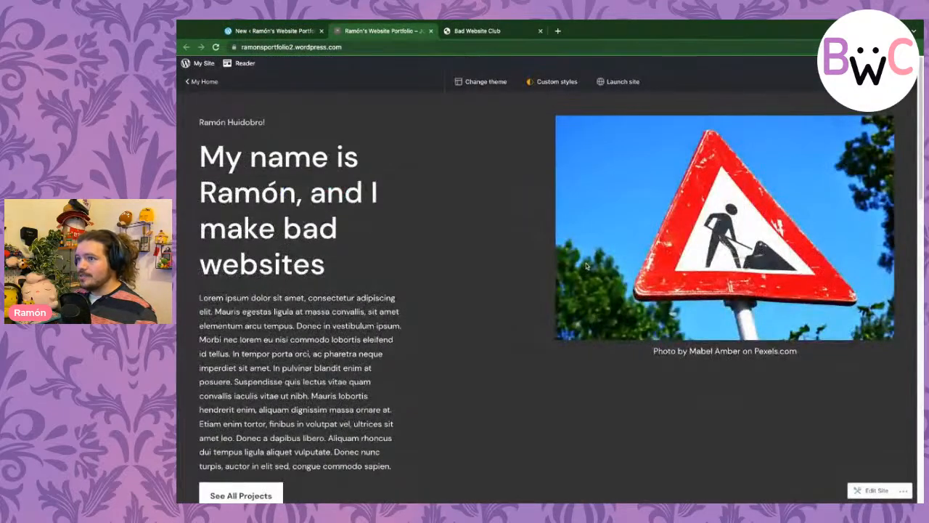
- Open the theme gallery for the site, look over the available themes and return to the live home page
left_click(469, 83)
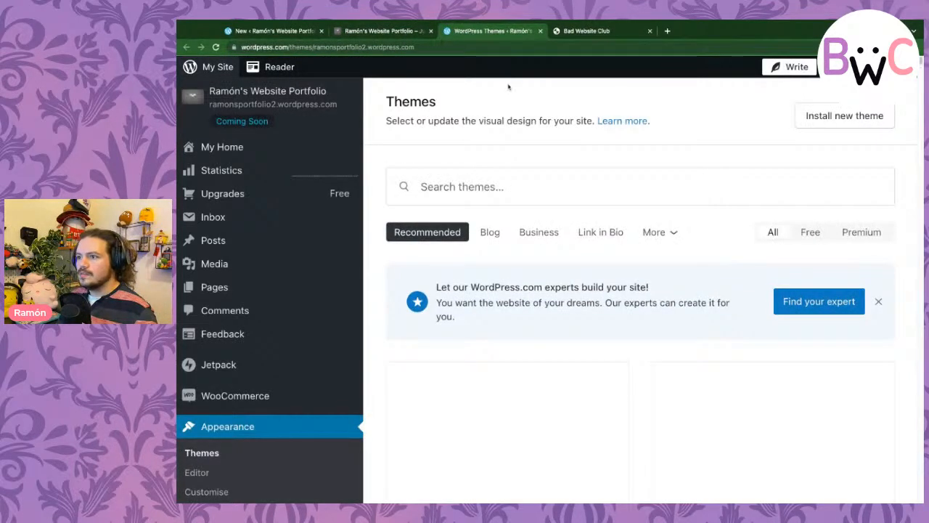
scroll(660, 164, "down", 4)
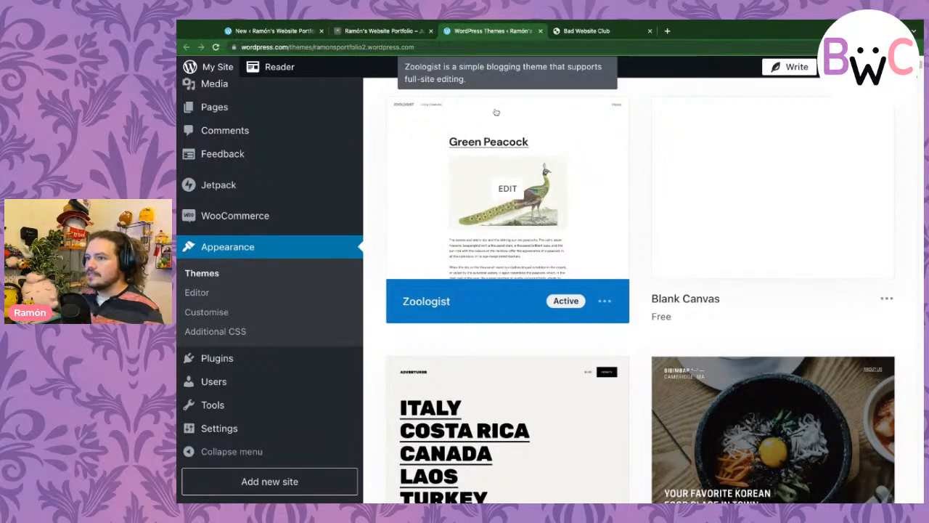
left_click(413, 30)
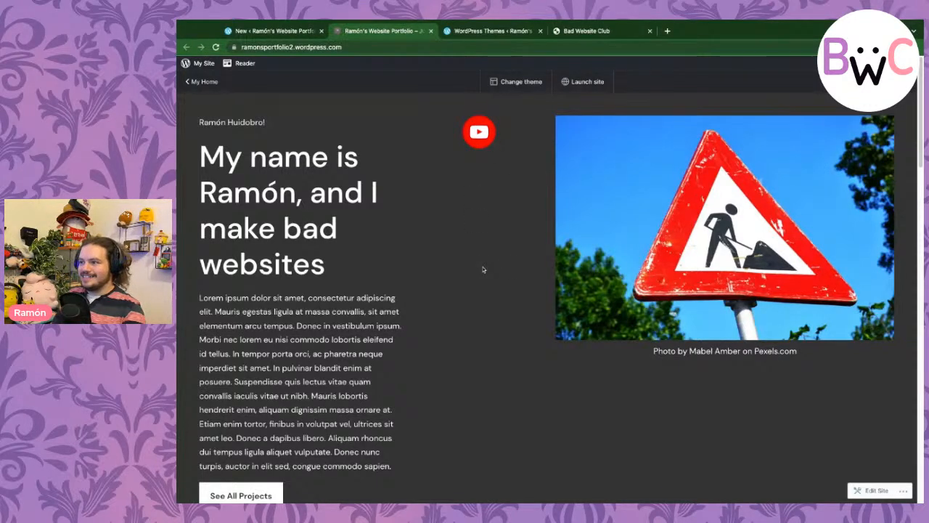
- Review the live home page from the introduction down to the footer, checking the YouTube icon in each section
scroll(483, 269, "down", 5)
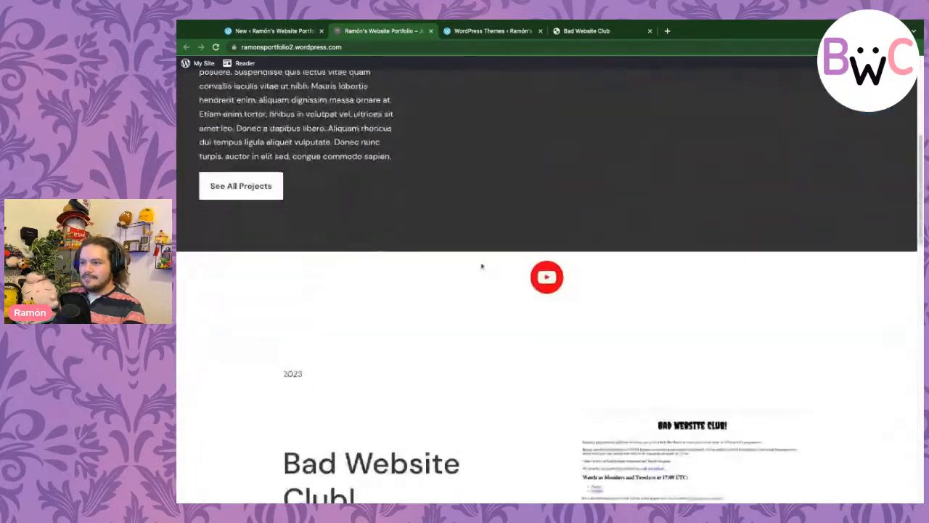
scroll(483, 268, "down", 3)
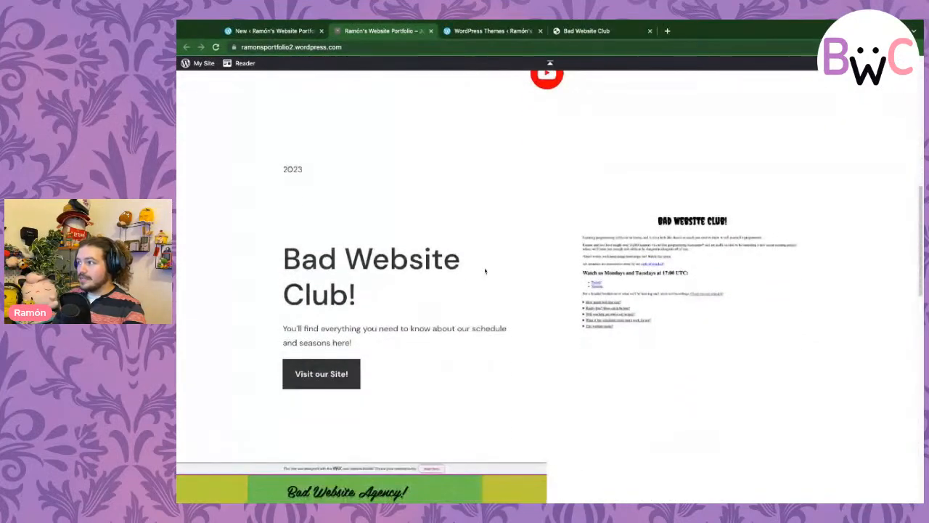
scroll(485, 271, "down", 5)
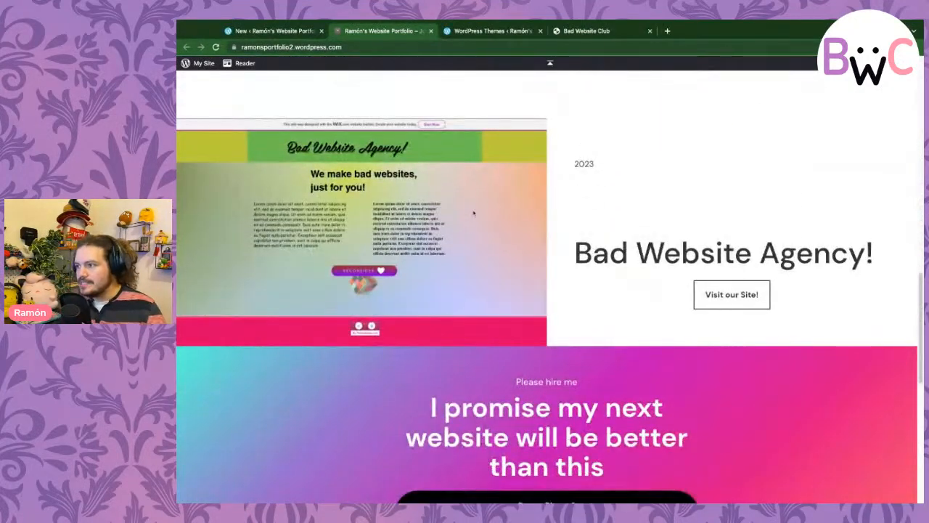
scroll(463, 204, "down", 2)
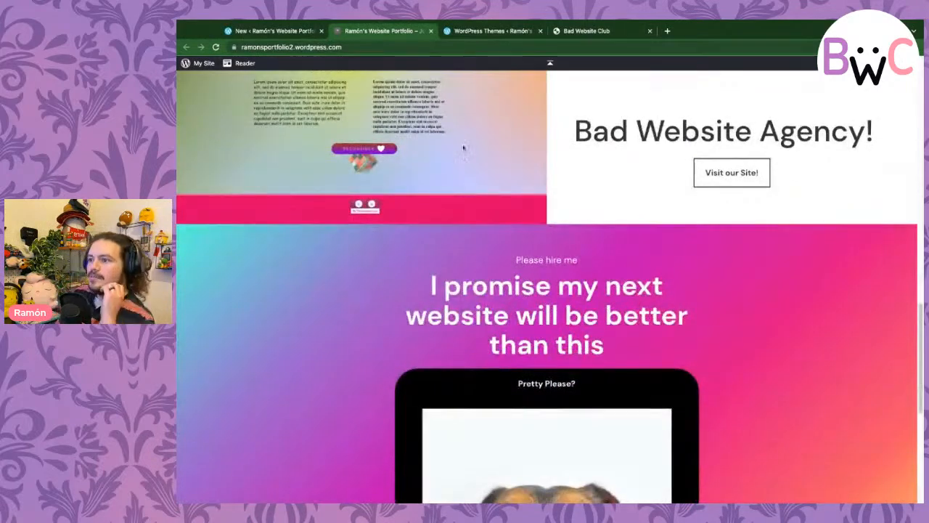
scroll(480, 181, "down", 2)
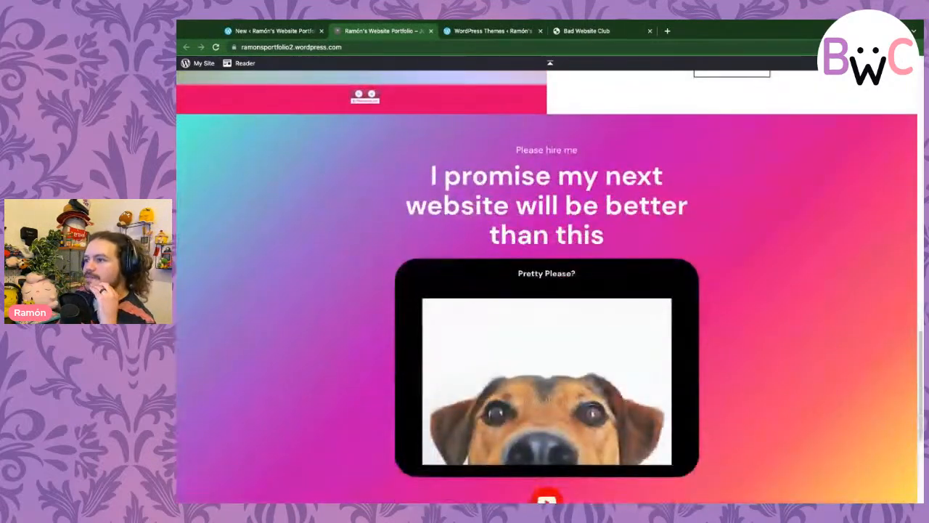
triple_click(534, 274)
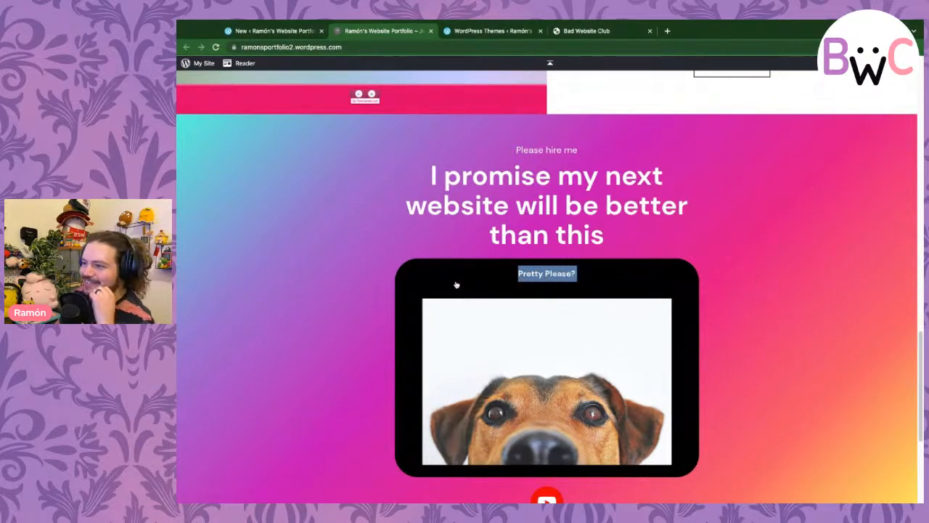
scroll(459, 284, "down", 5)
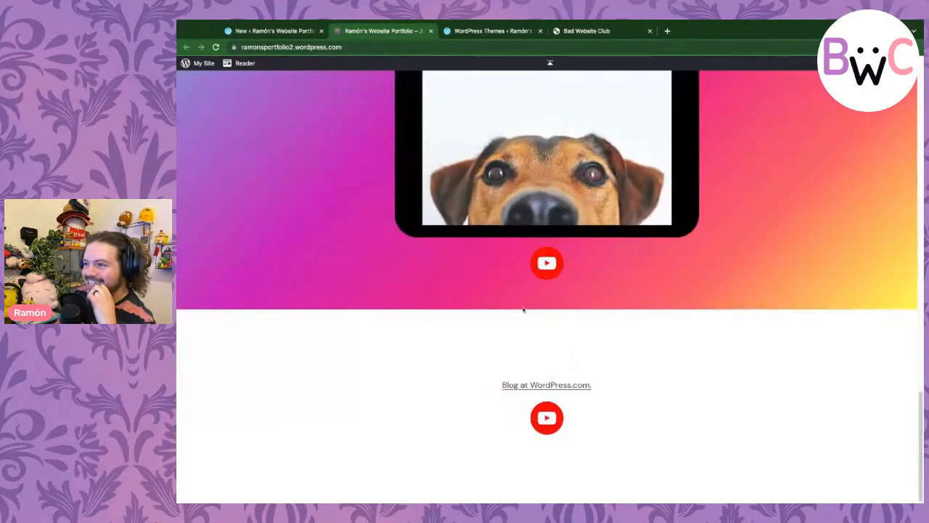
- Review the live home page from the footer back up to the introduction, including the call-to-action and project sections
scroll(621, 299, "up", 12)
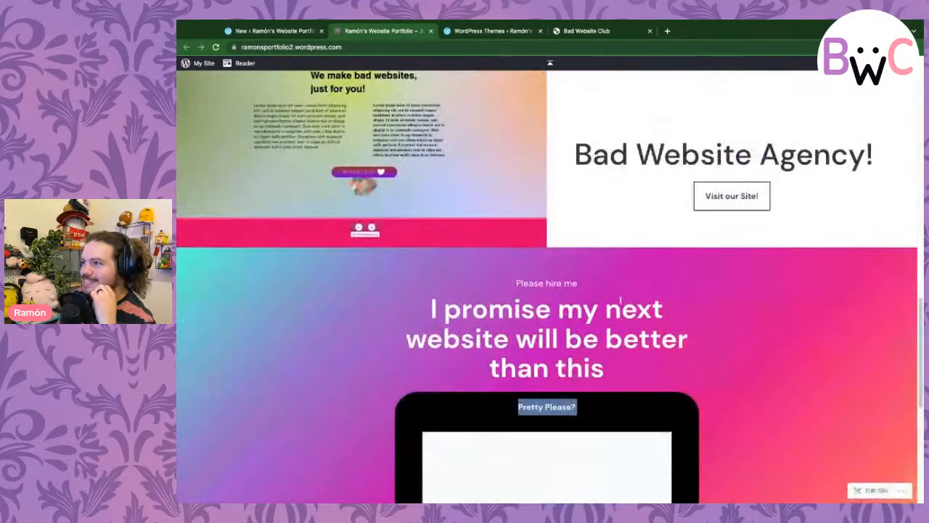
scroll(618, 355, "down", 6)
scroll(678, 210, "up", 2)
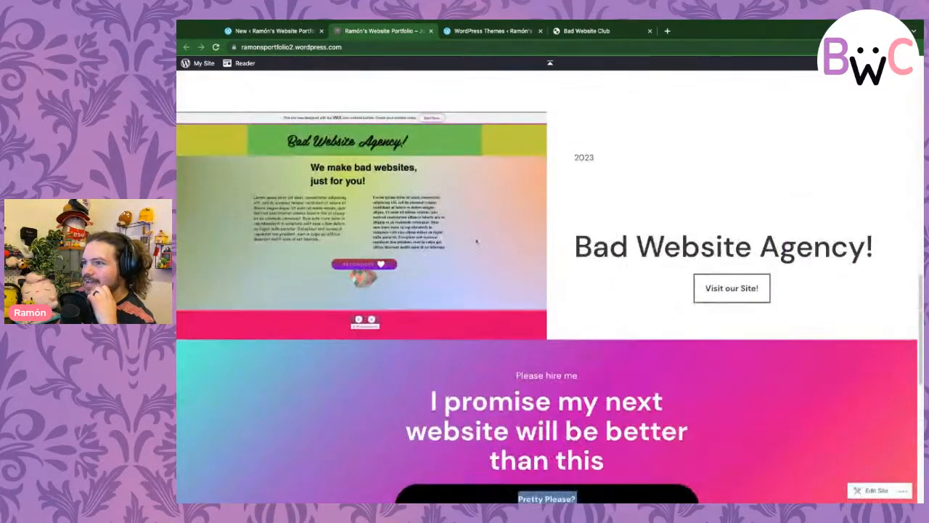
scroll(559, 216, "up", 4)
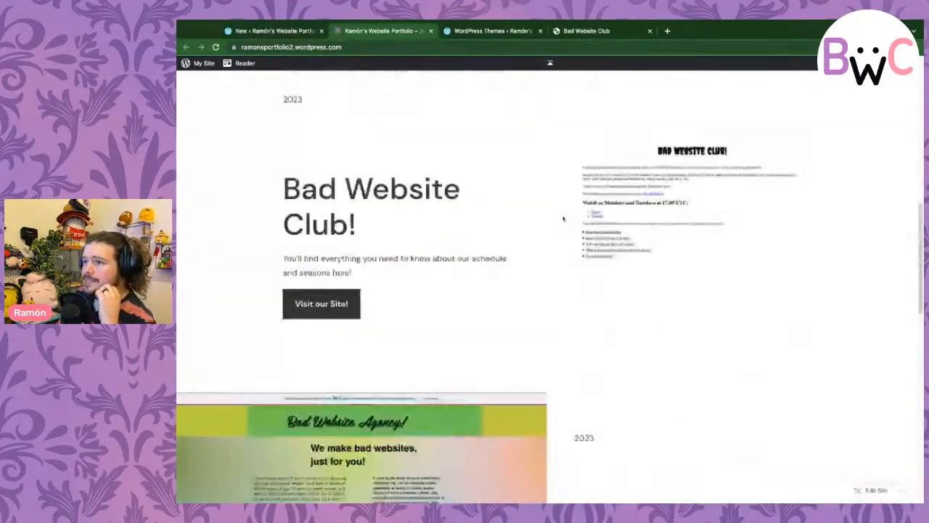
scroll(556, 224, "down", 1)
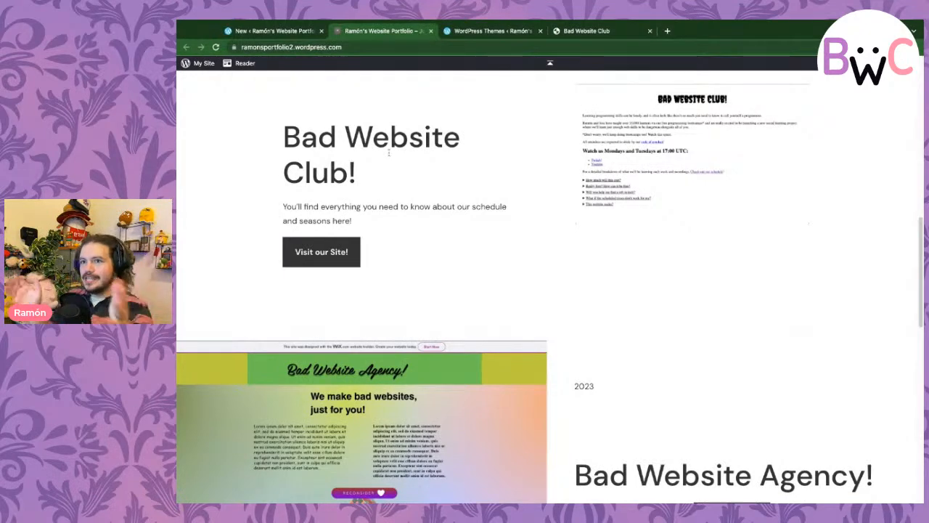
scroll(717, 125, "up", 10)
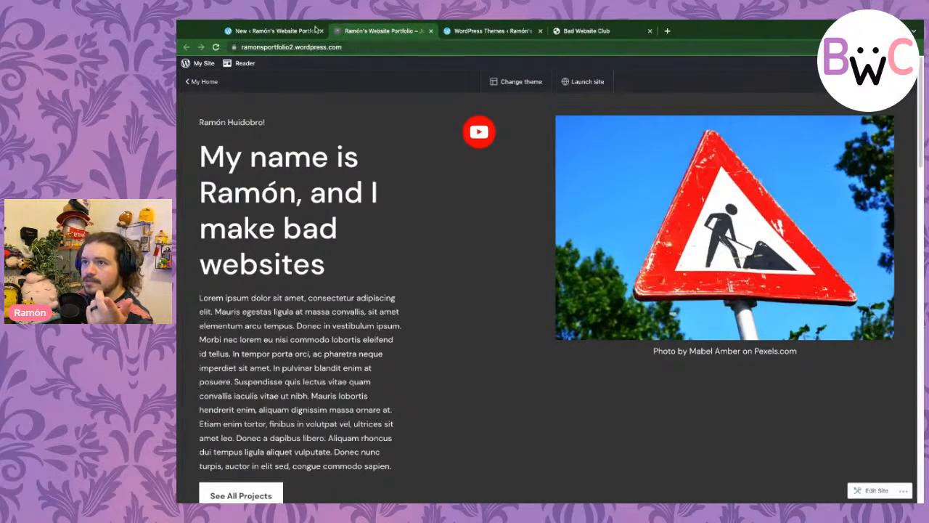
- Return to the site editor and switch the home page preview to the Mobile size
left_click(279, 32)
left_click(748, 77)
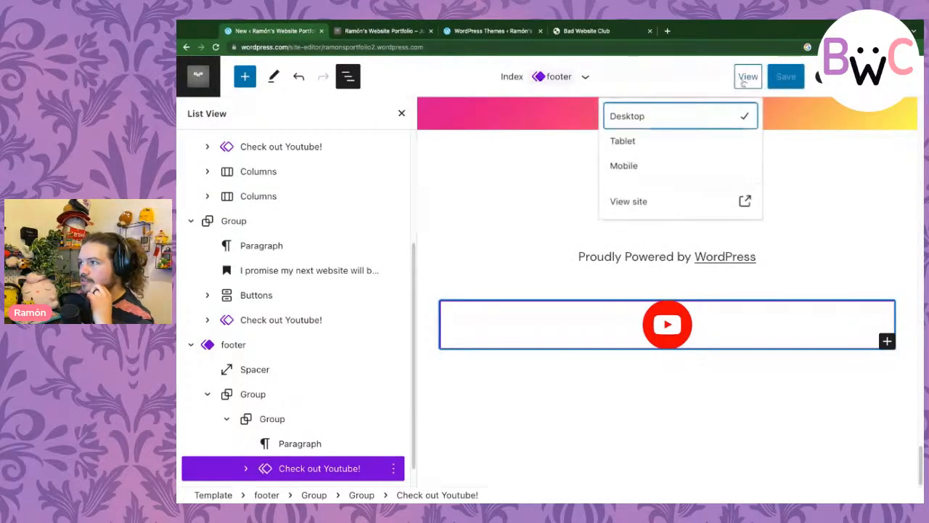
left_click(713, 167)
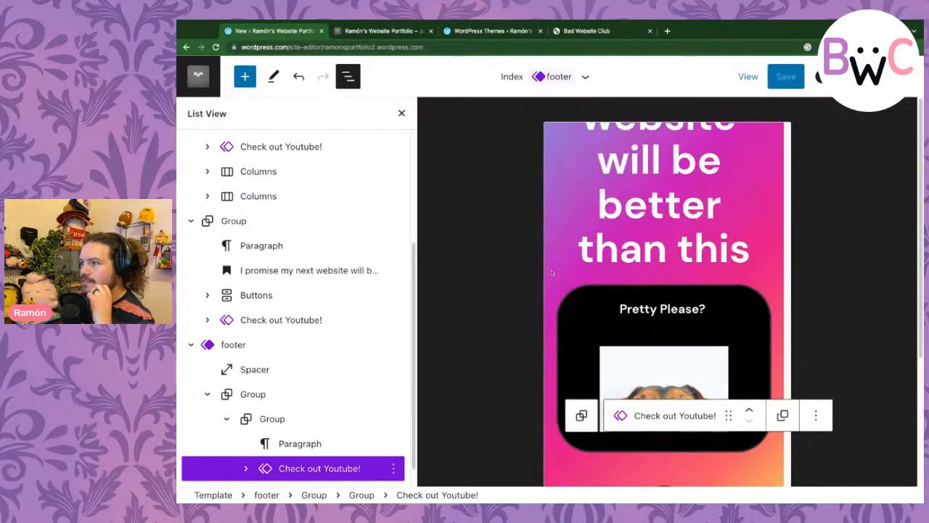
scroll(730, 272, "up", 15)
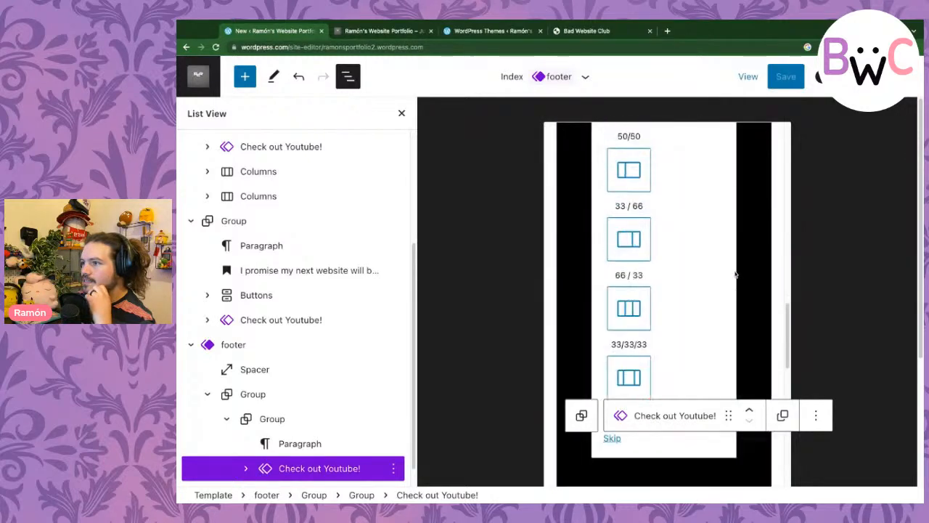
scroll(735, 274, "up", 10)
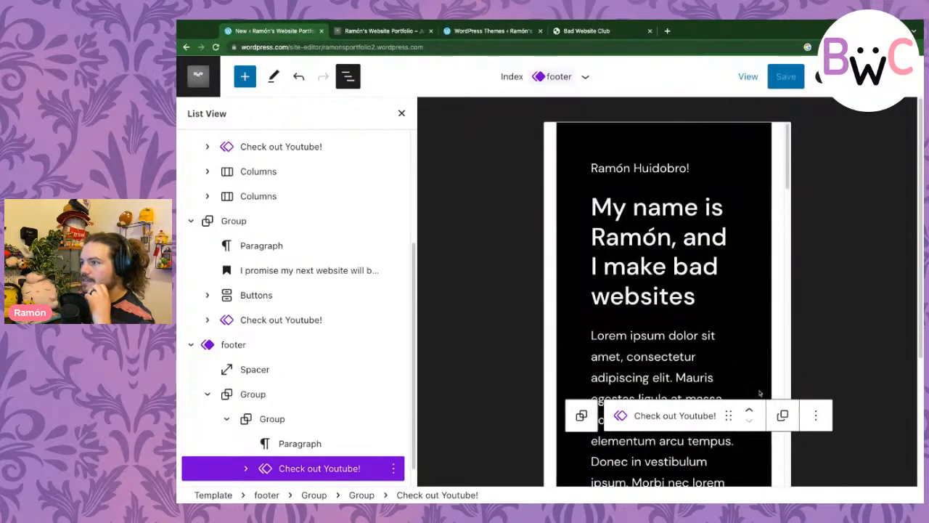
- Examine the mobile preview of the introduction, including its YouTube icon and the unfilled Columns layout chooser
scroll(731, 313, "down", 10)
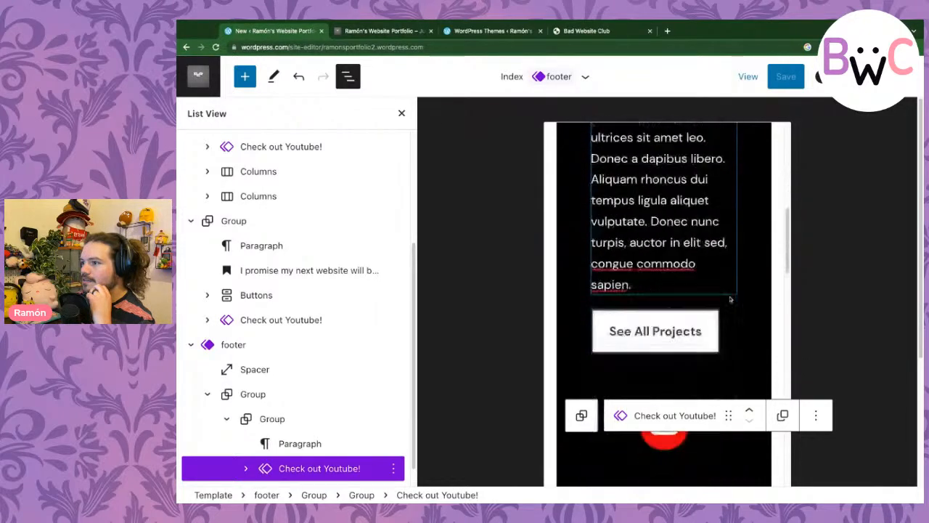
scroll(731, 299, "down", 6)
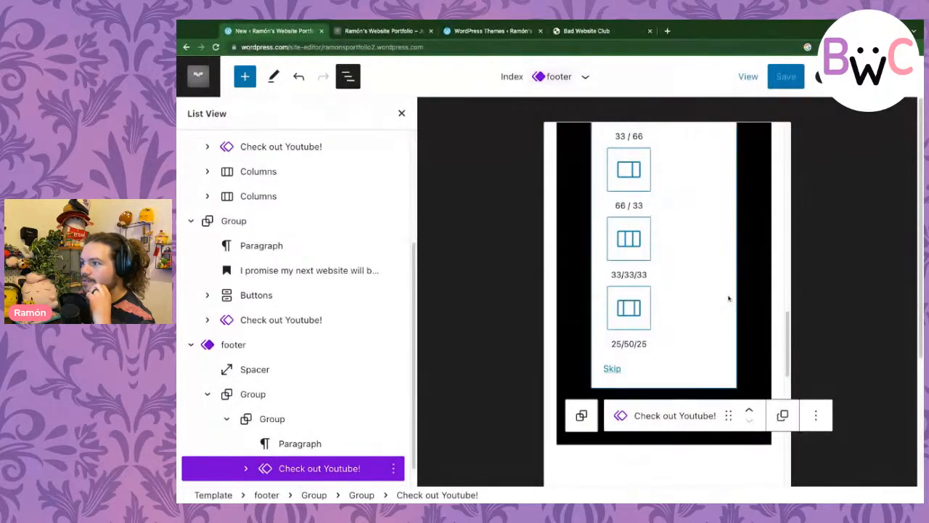
scroll(729, 297, "down", 1)
scroll(729, 297, "up", 5)
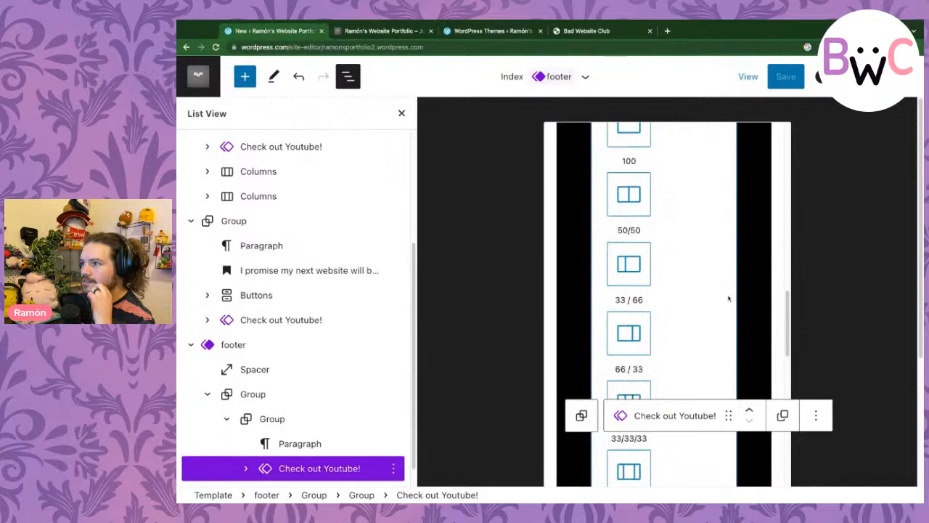
scroll(729, 298, "up", 2)
scroll(729, 298, "down", 5)
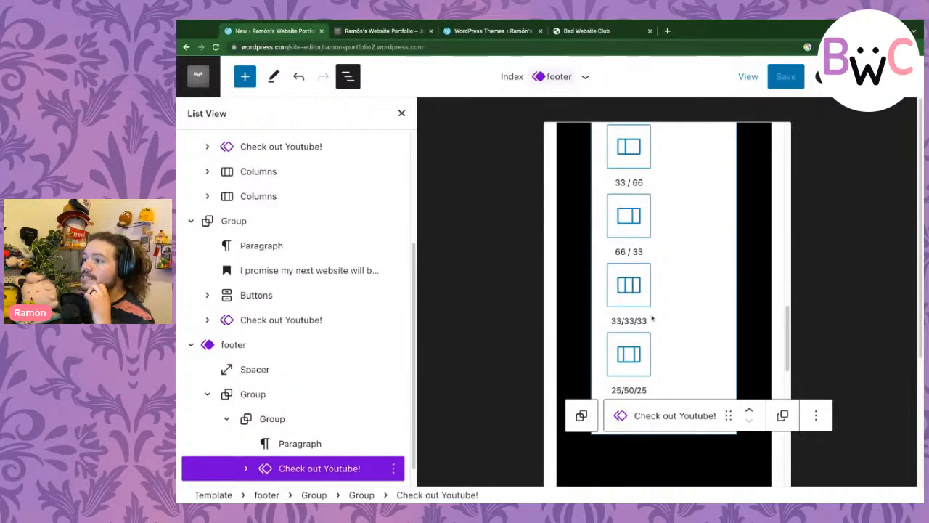
scroll(629, 298, "down", 3)
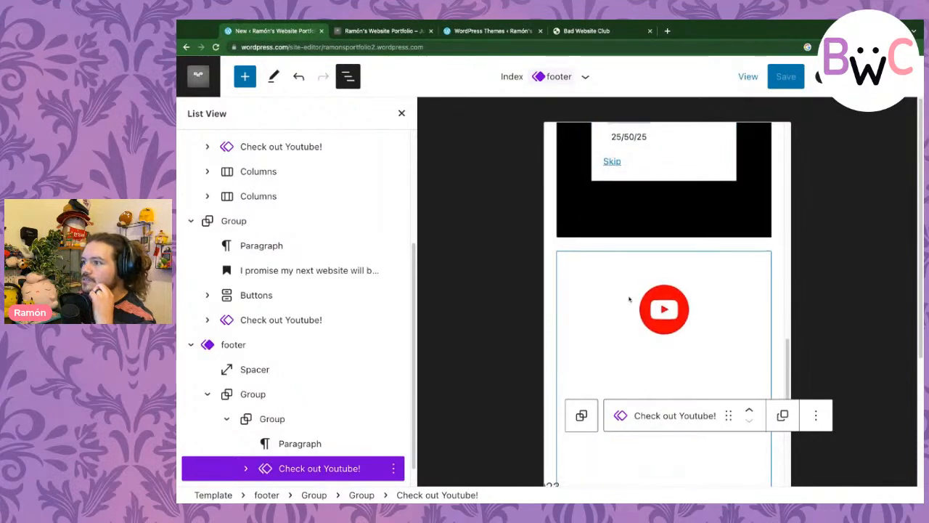
scroll(628, 298, "up", 3)
scroll(646, 266, "up", 1)
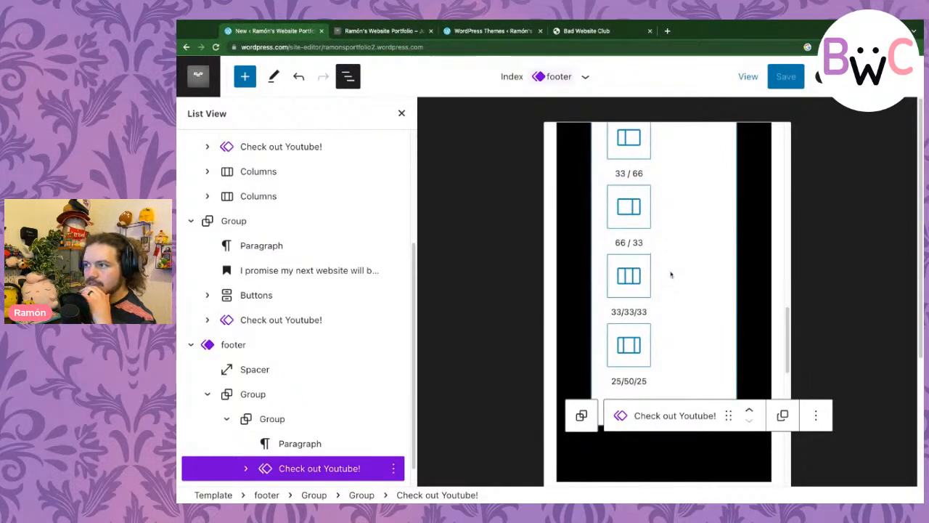
- Examine the mobile preview from the project sections through the "Please hire me" section to the footer
scroll(670, 275, "down", 8)
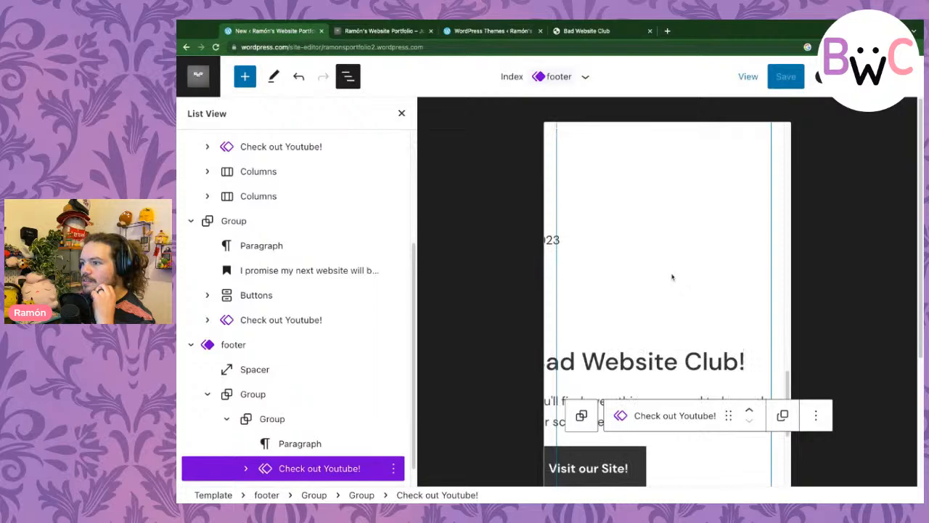
scroll(671, 277, "down", 10)
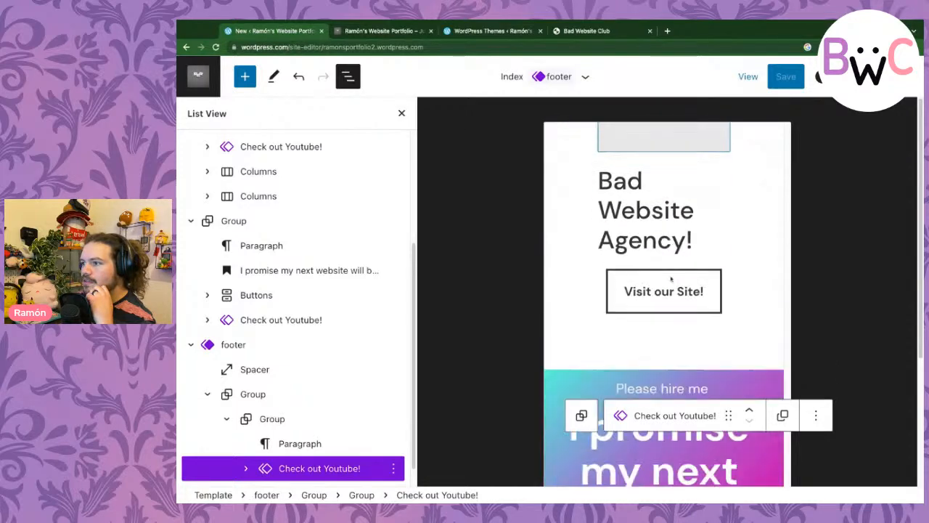
scroll(671, 278, "down", 6)
scroll(673, 264, "down", 6)
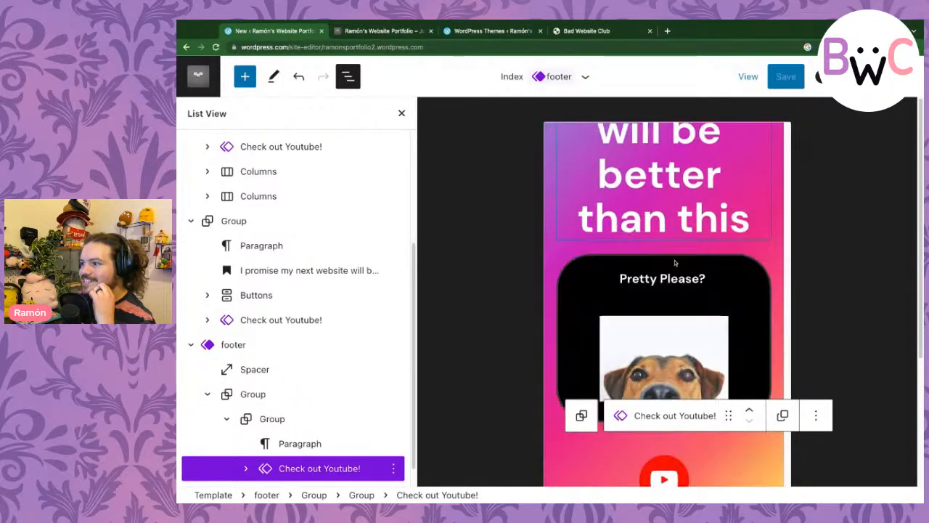
scroll(663, 288, "up", 3)
scroll(662, 289, "up", 4)
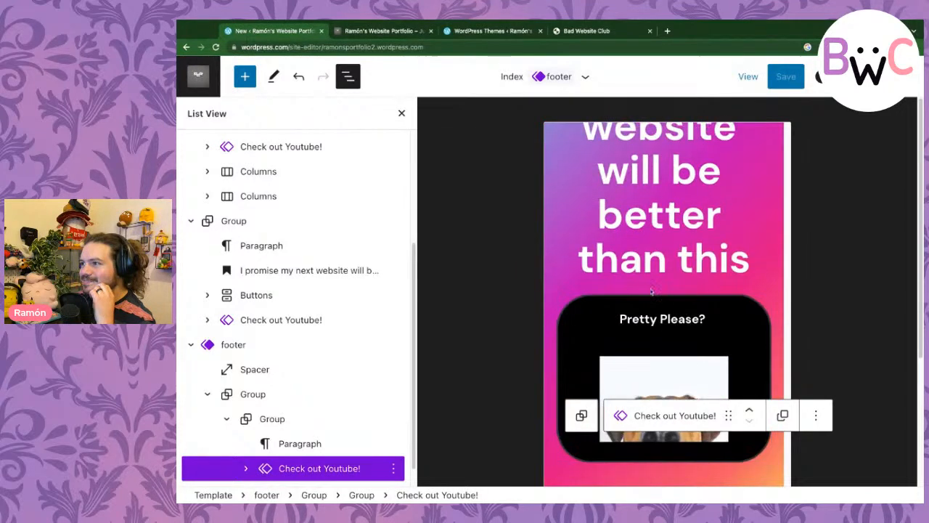
scroll(662, 269, "down", 8)
scroll(662, 265, "down", 2)
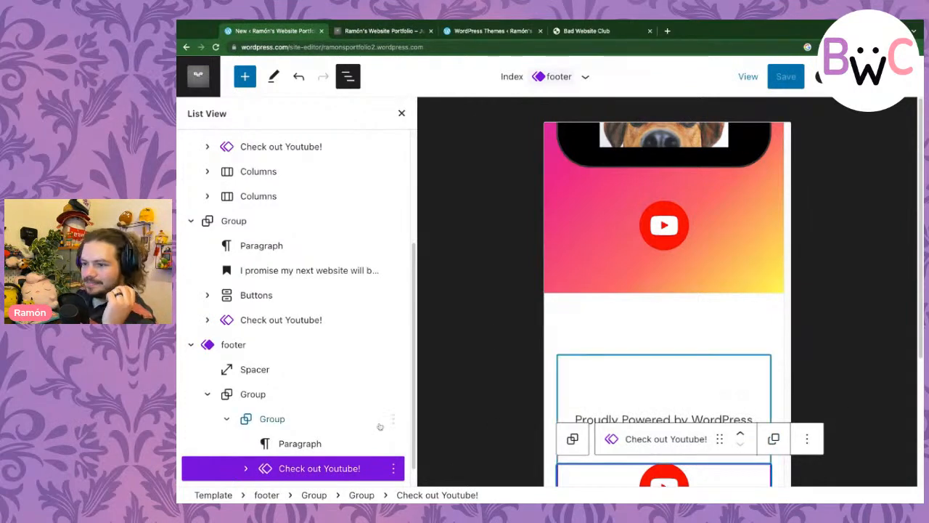
- With the footer's inner Group selected, search the block library for "copy" and "today", then close the library
left_click(333, 417)
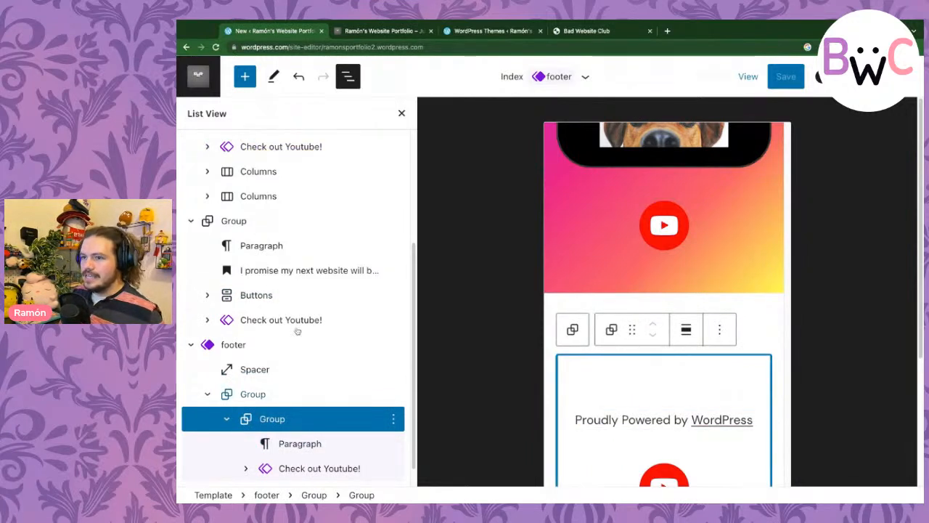
left_click(245, 76)
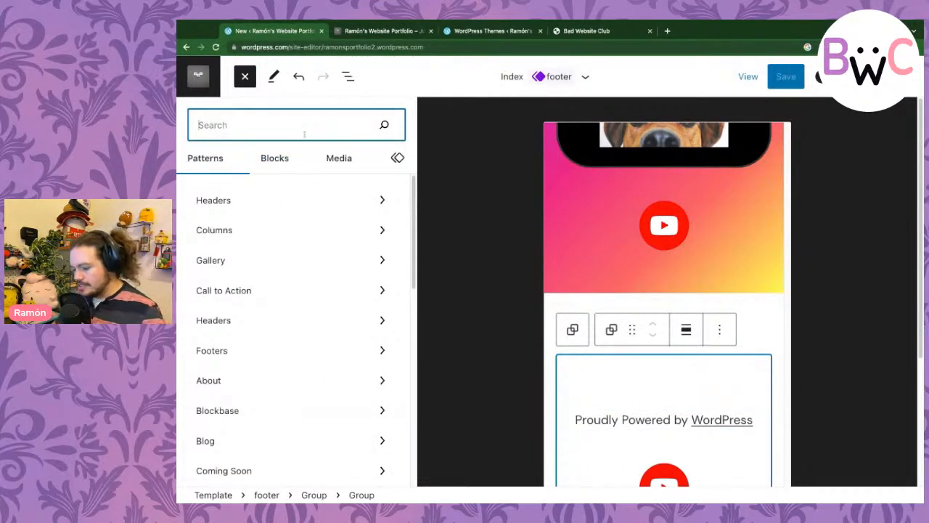
type("copy")
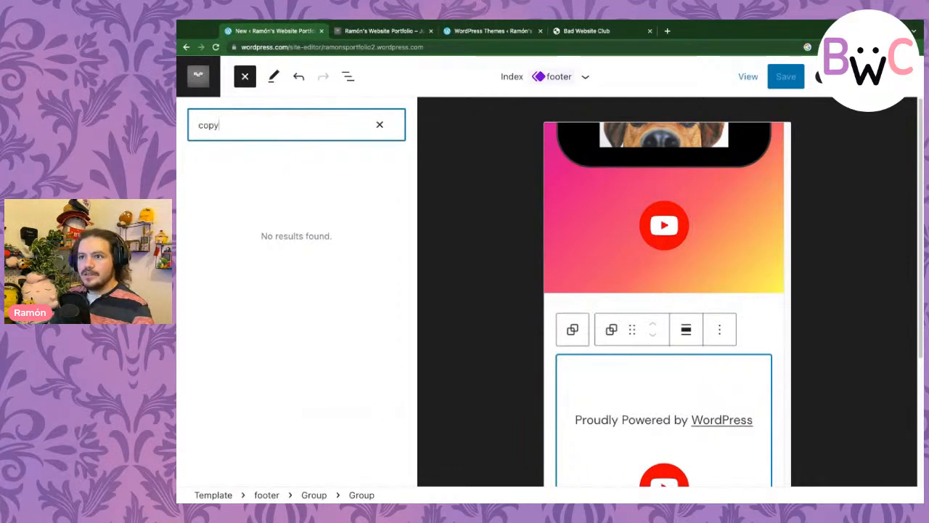
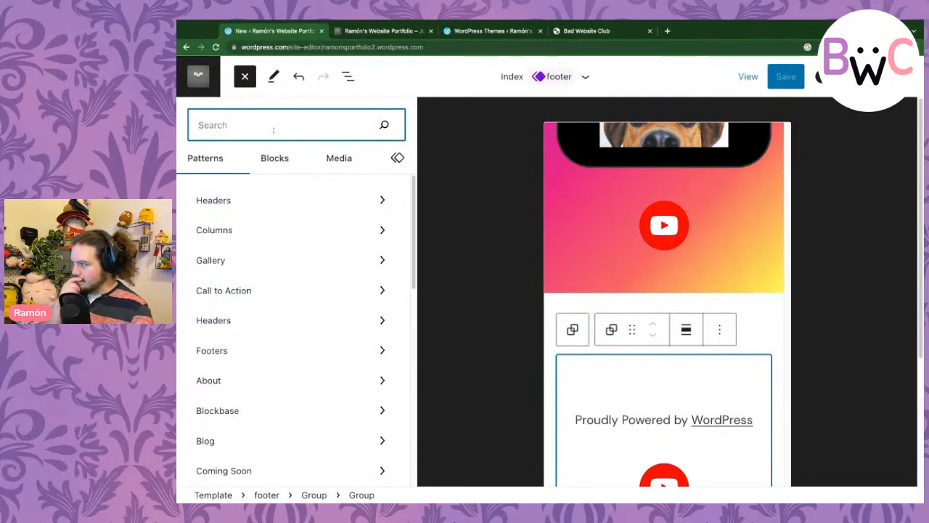
type("oday")
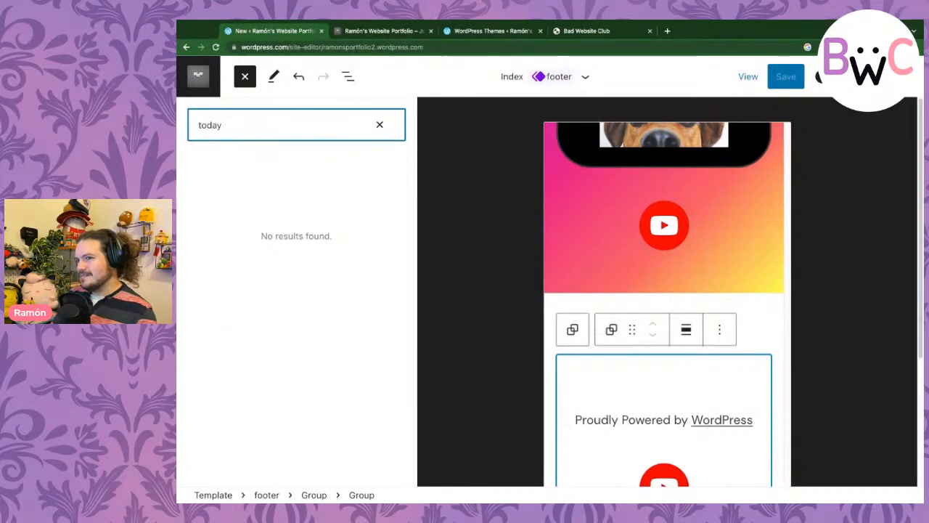
key("BackSpace")
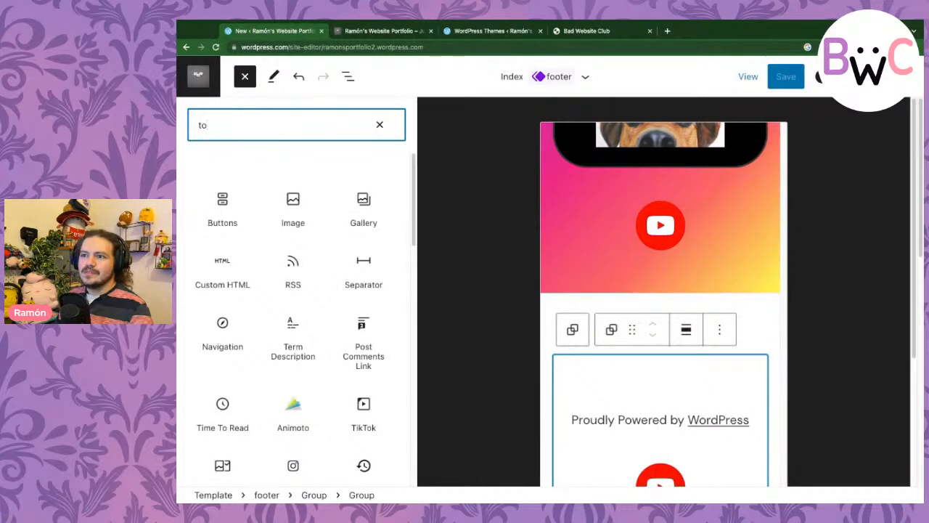
key("BackSpace")
key("BackSpace")
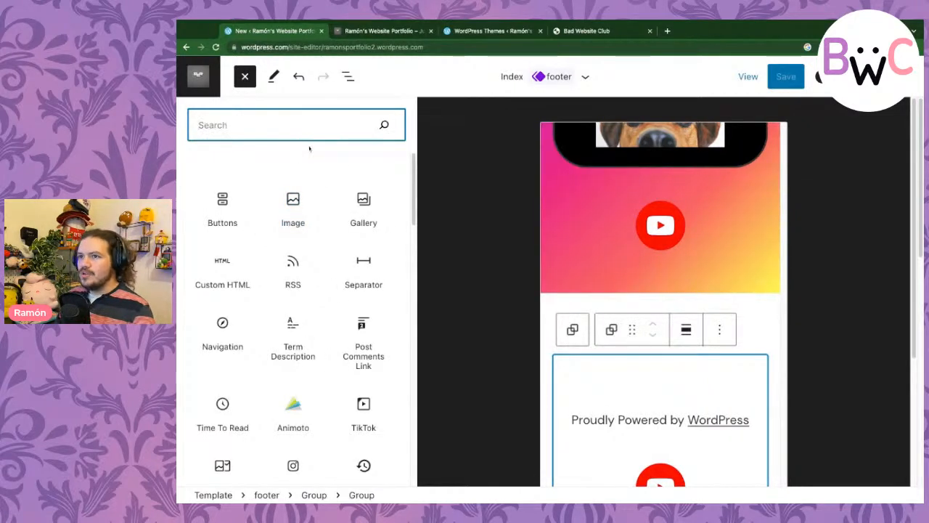
key("Escape")
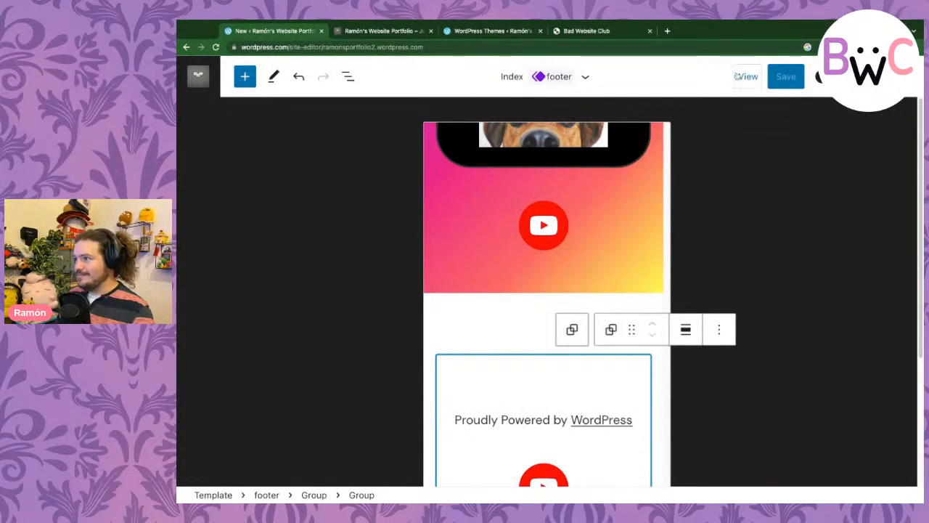
- Return the editor preview to the Desktop size and select the footer's inner Group
left_click(747, 76)
left_click(681, 116)
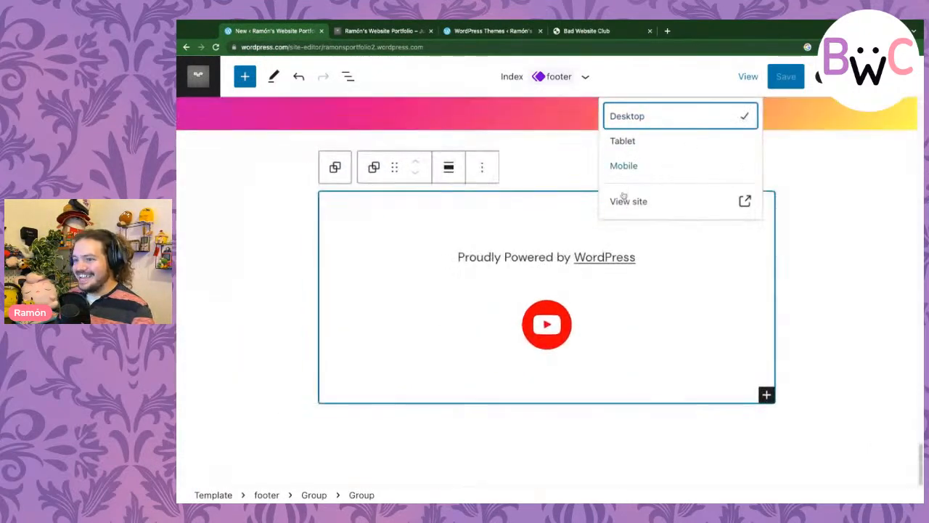
left_click(466, 223)
key("super+a")
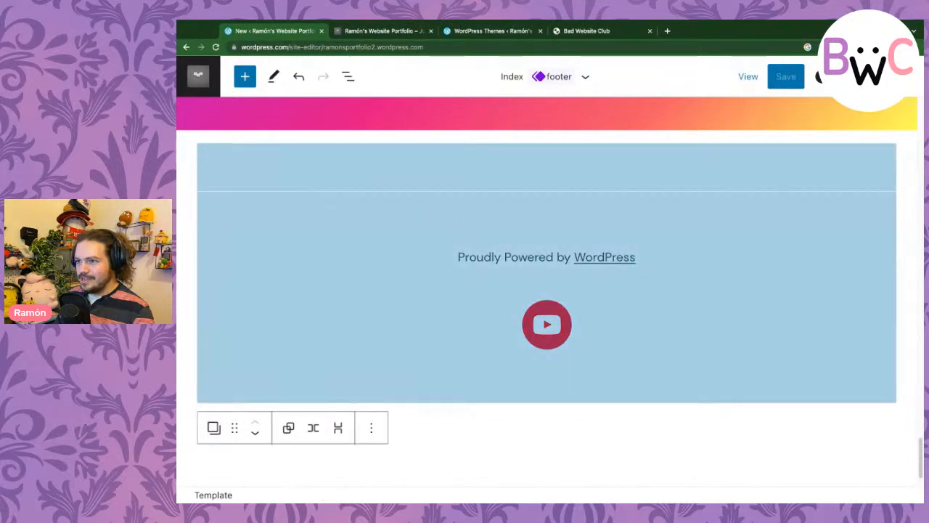
left_click(484, 220)
- With the footer's outer Group selected, search the block library for "text" and place a Heading above "Proudly Powered by WordPress"
left_click(348, 76)
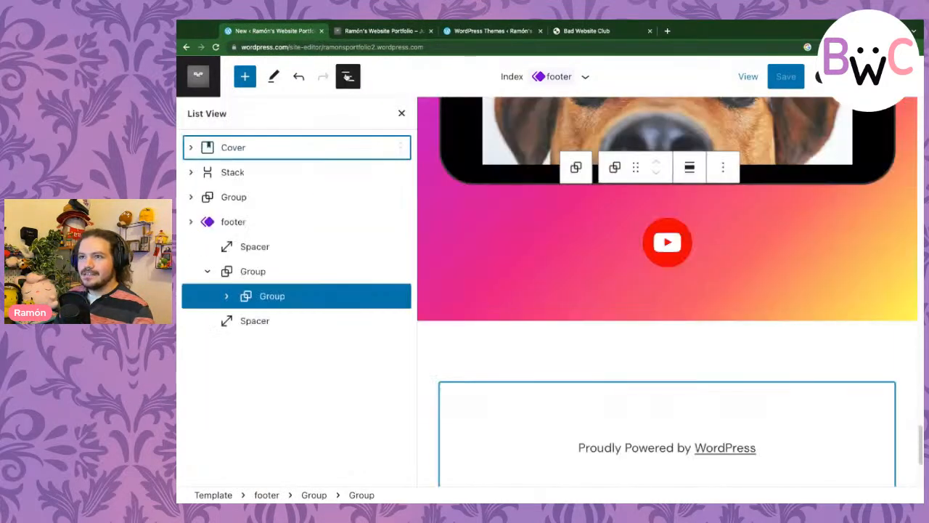
left_click(263, 271)
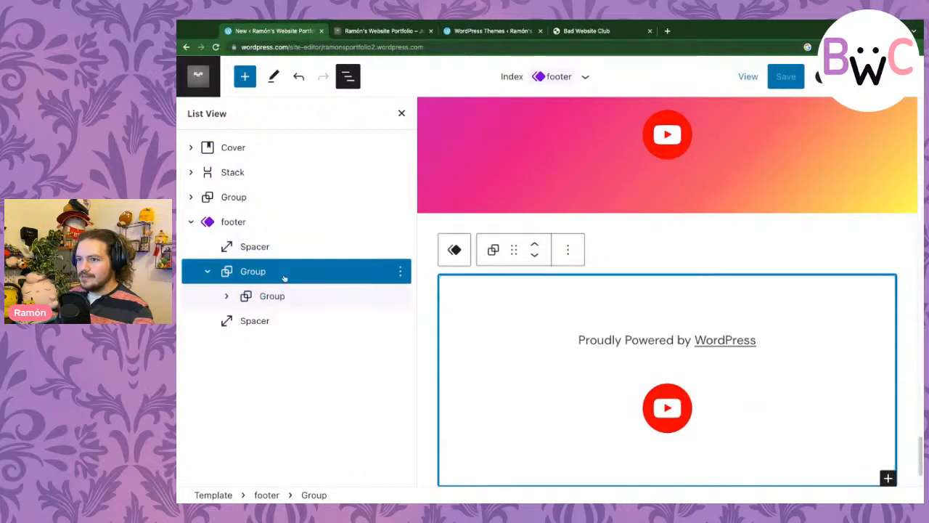
left_click(285, 275)
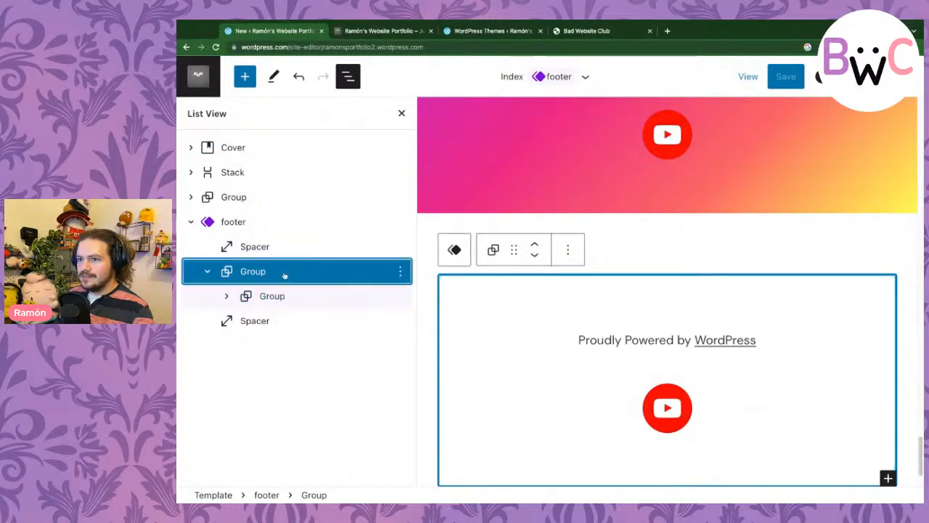
left_click(275, 79)
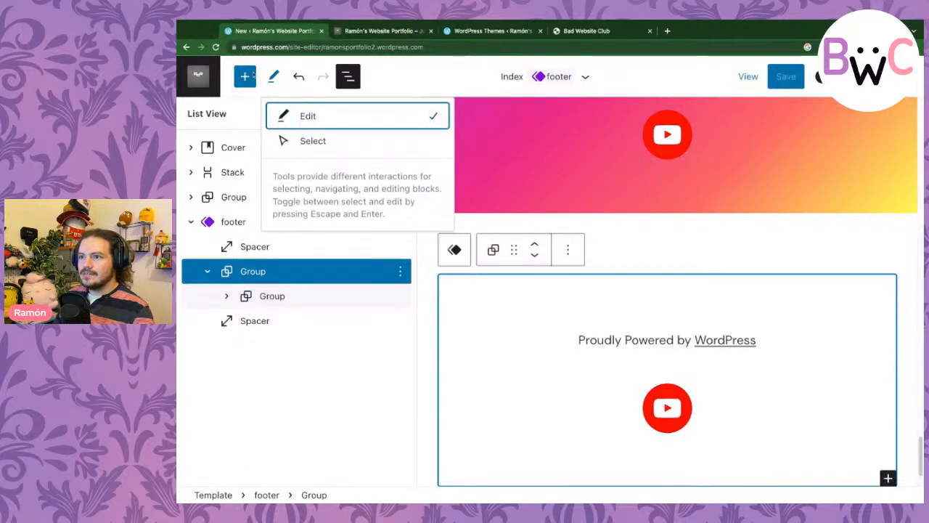
left_click(245, 77)
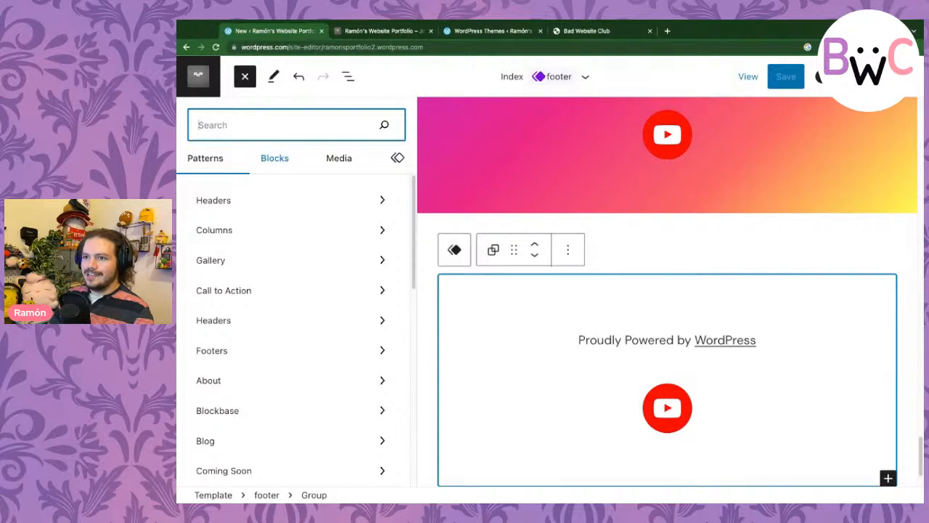
left_click(278, 196)
left_click(230, 126)
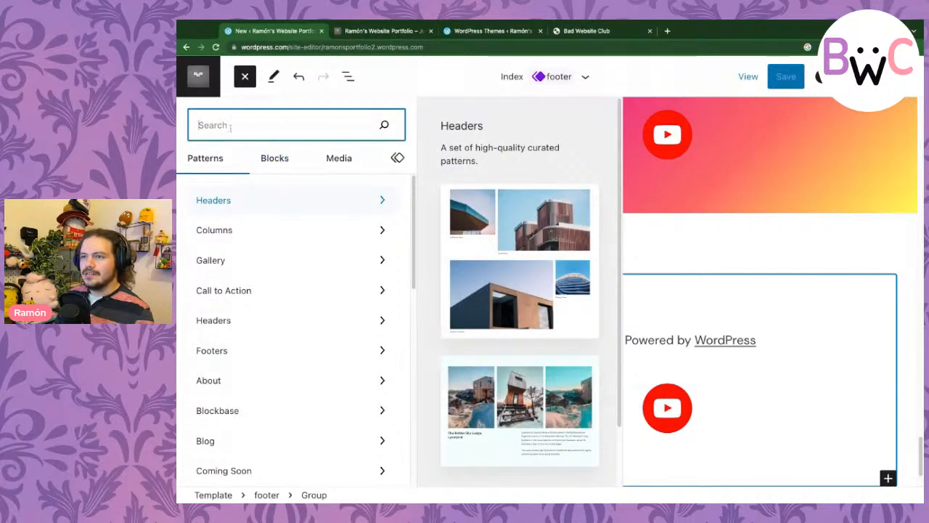
type("text")
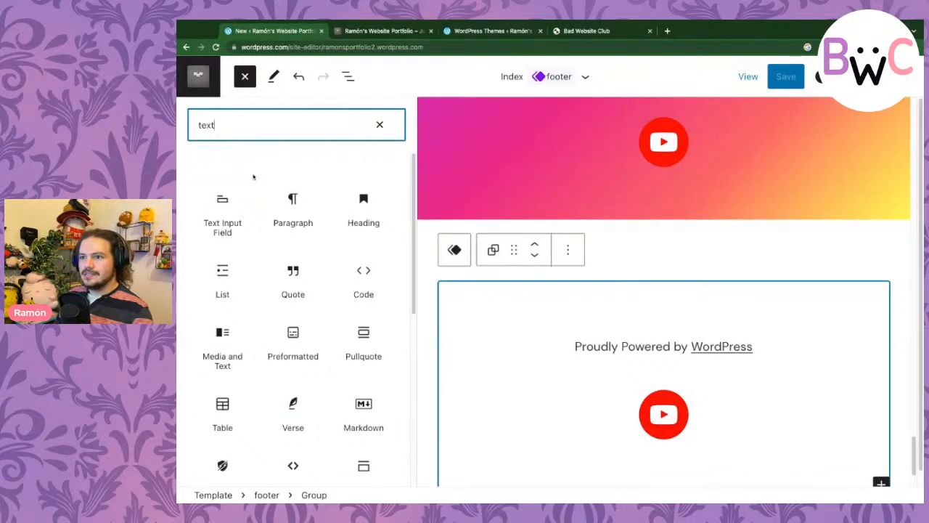
mouse_move(293, 202)
mouse_move(361, 203)
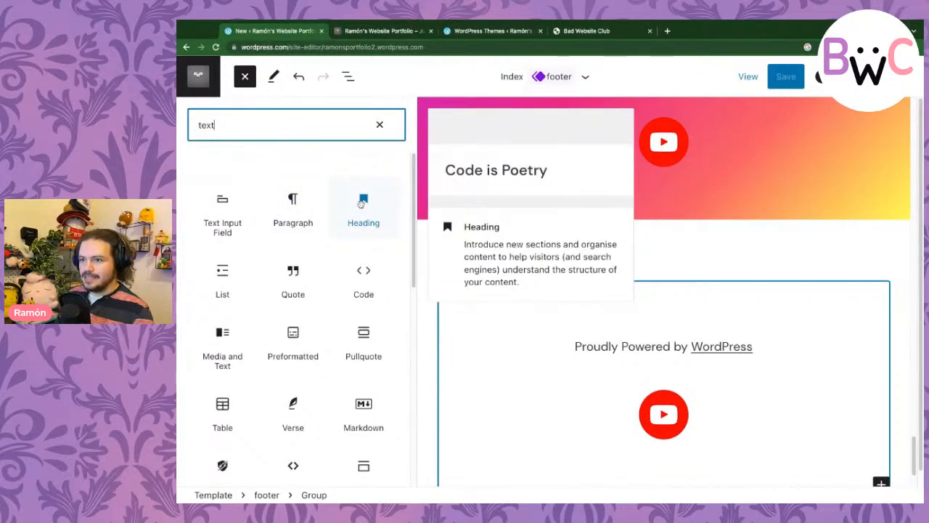
left_click_drag(361, 202, 649, 300)
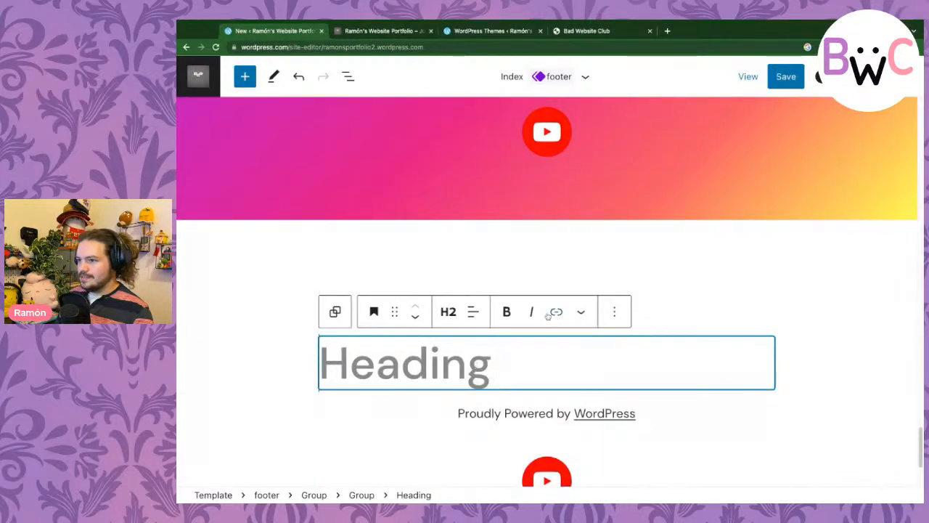
- Set the new footer heading to level H1 and centre its text
left_click(457, 318)
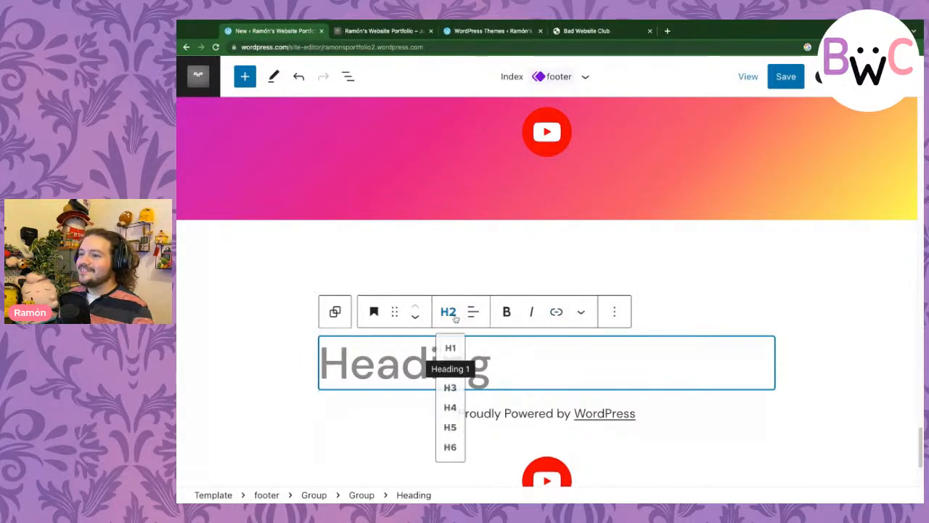
left_click(457, 355)
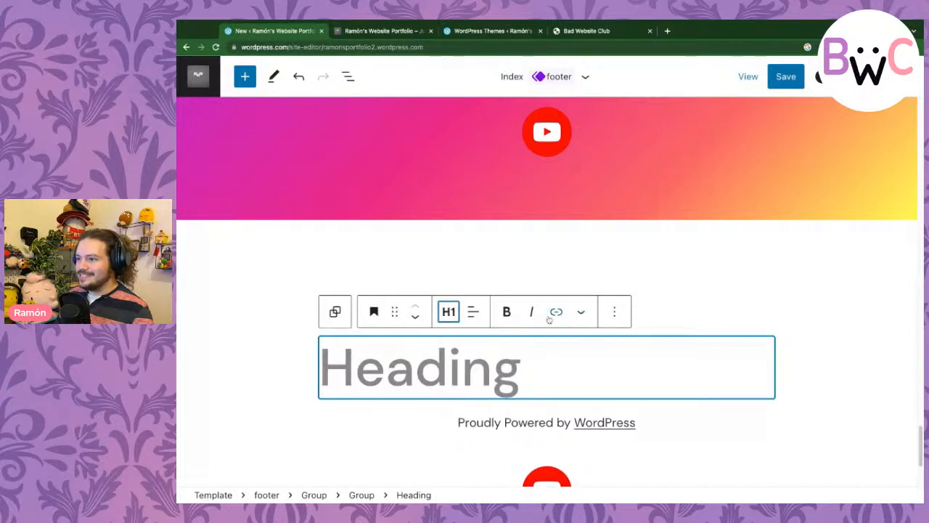
left_click(474, 314)
left_click(500, 381)
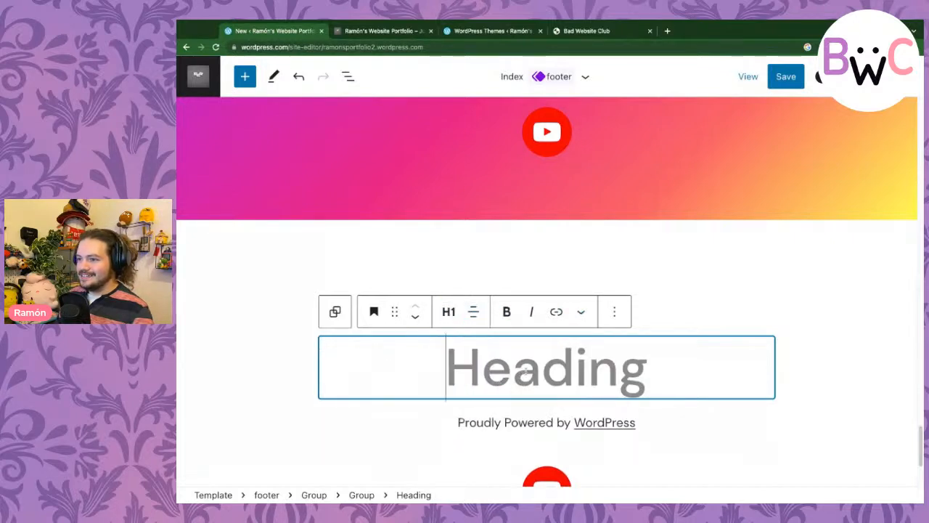
- Write the footer heading as "Copyright", the site owner's first name and "2023"
type("Copyright ")
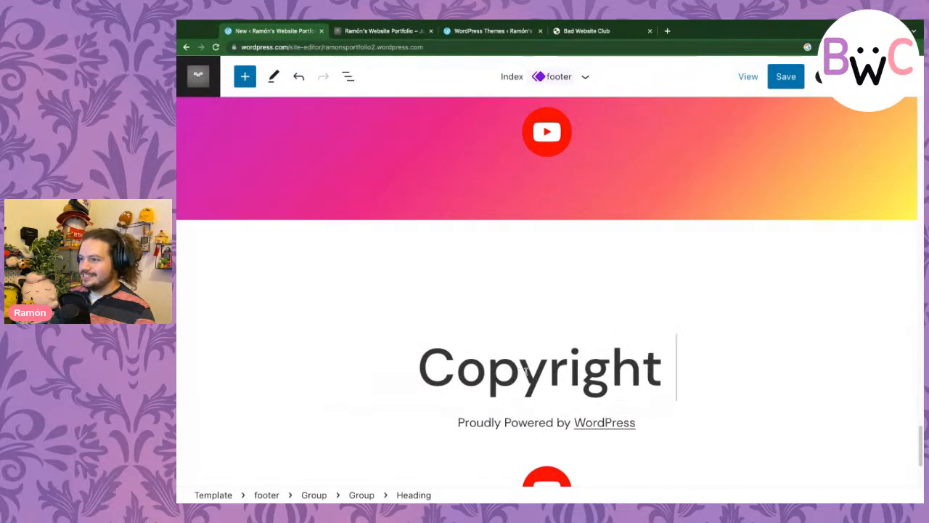
type("Ramón ")
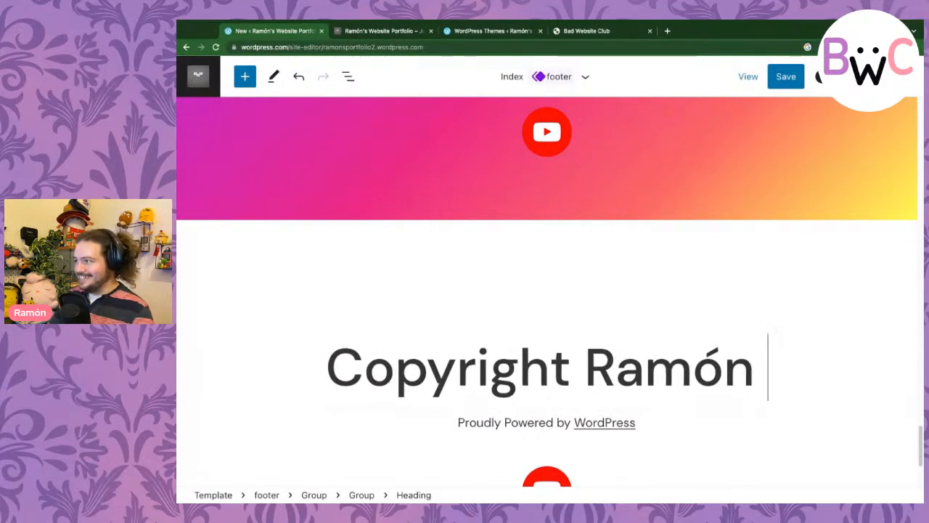
type("2023")
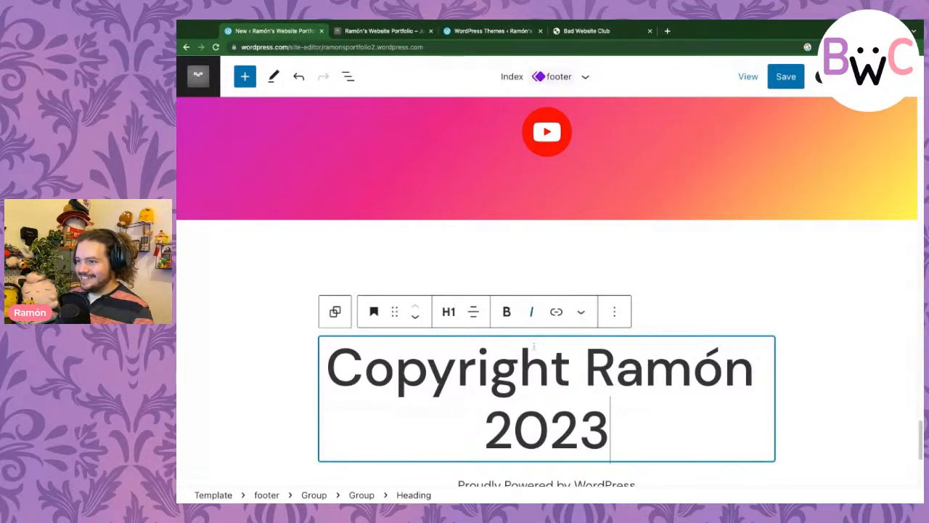
left_click(331, 366)
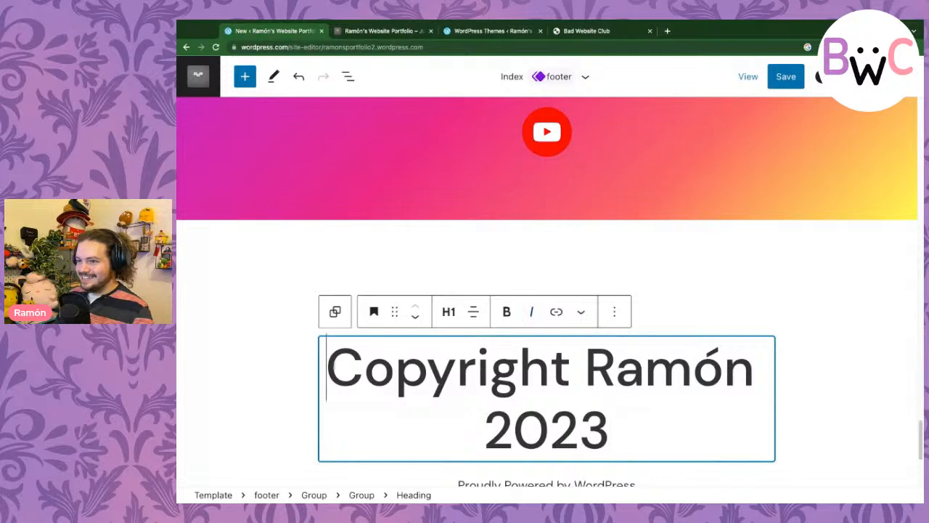
- Save the site changes with the footer template part included
left_click(614, 312)
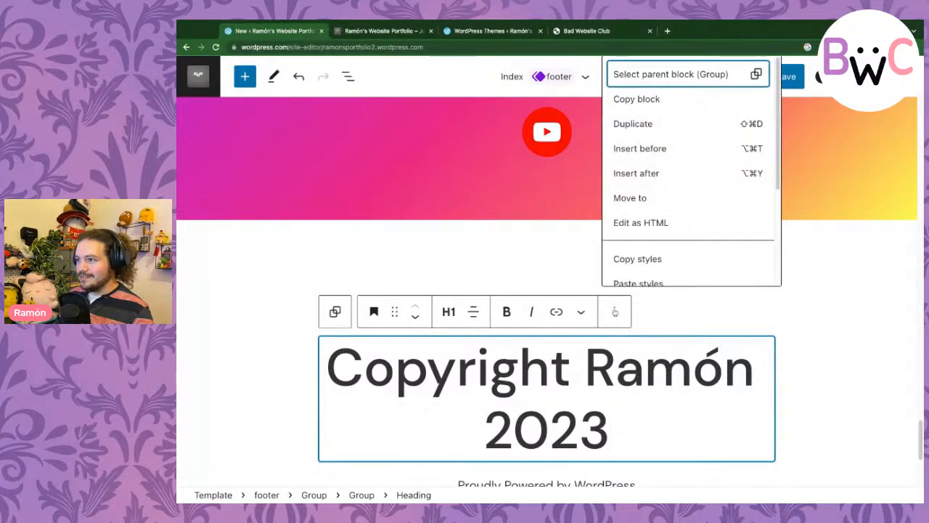
left_click(614, 312)
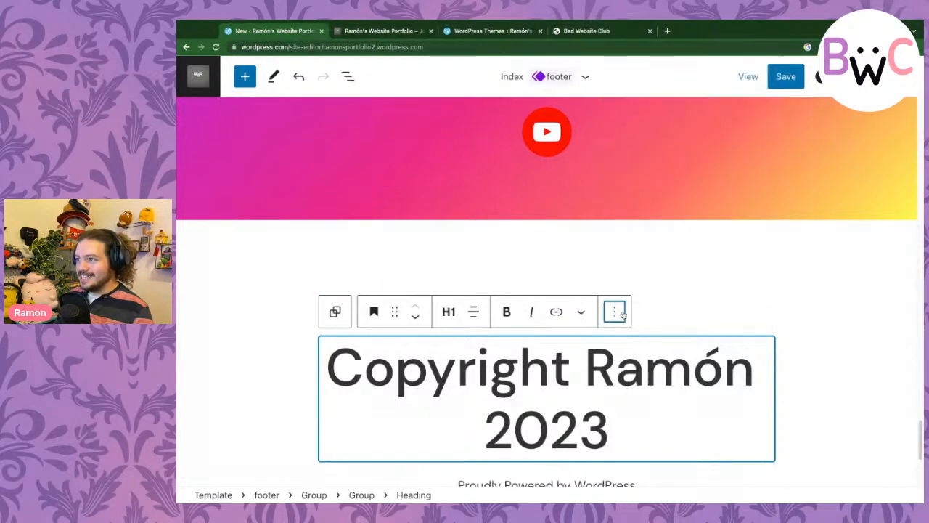
left_click(786, 77)
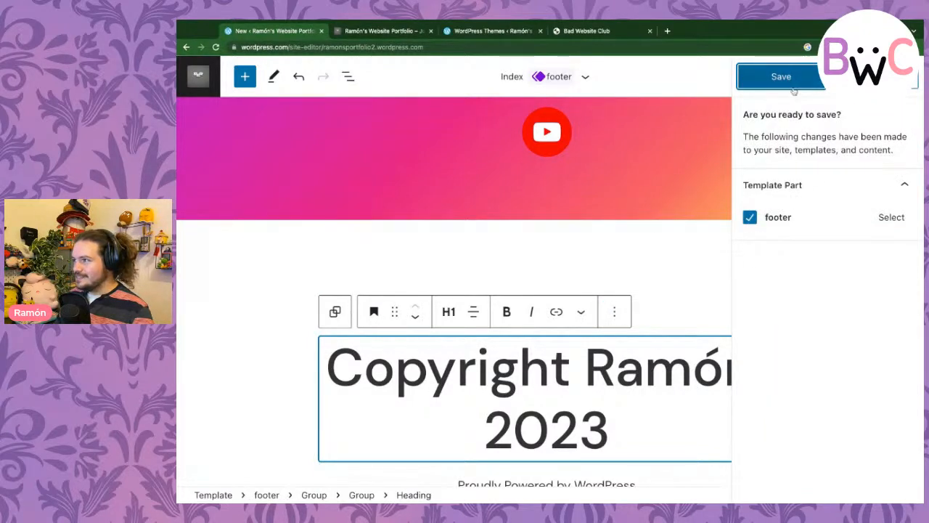
left_click(788, 77)
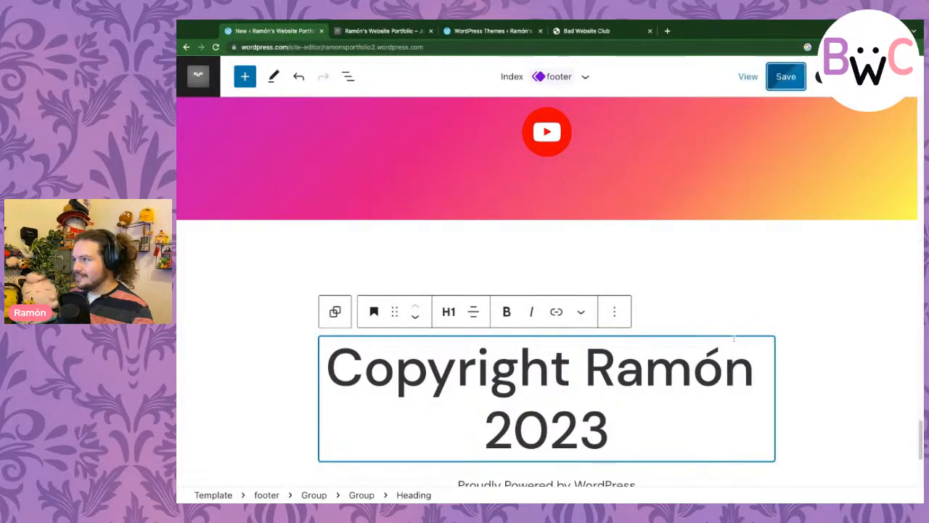
- Open the settings for the copyright heading and look through its text colour and typography options
left_click(905, 76)
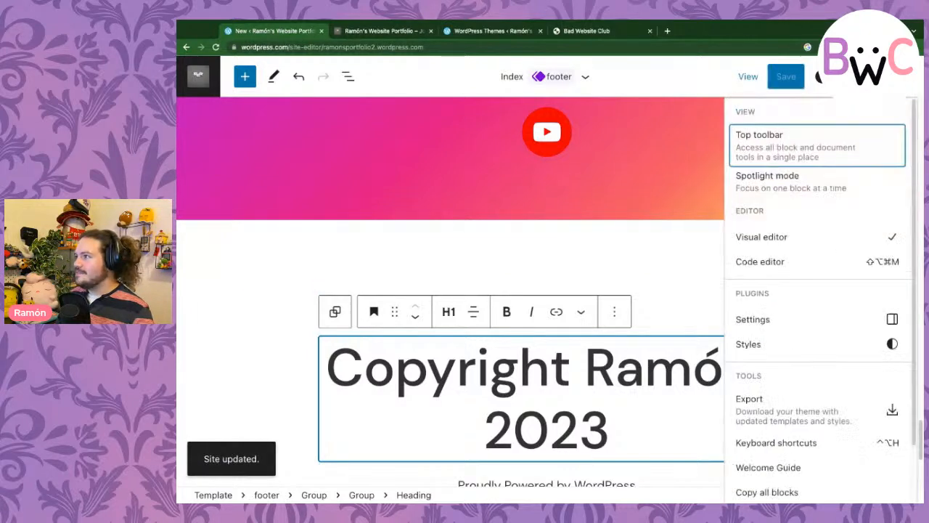
left_click(905, 76)
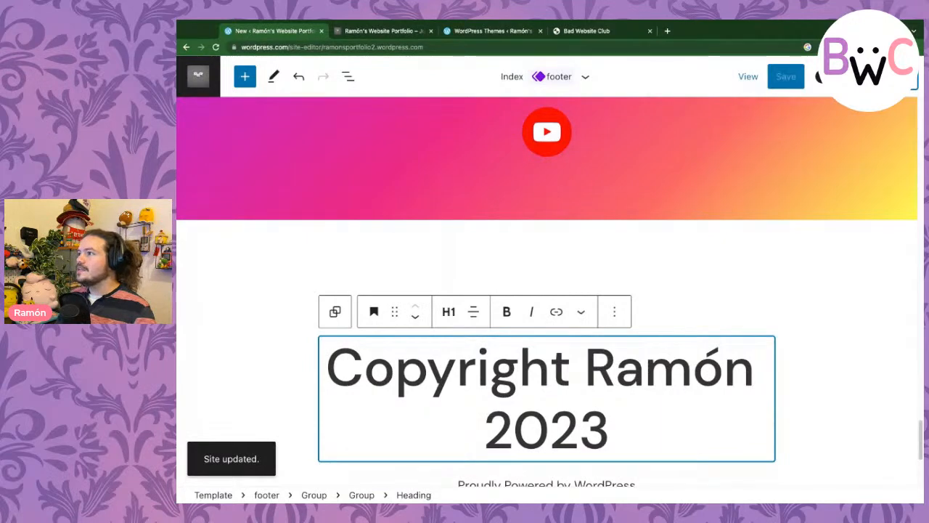
left_click(851, 76)
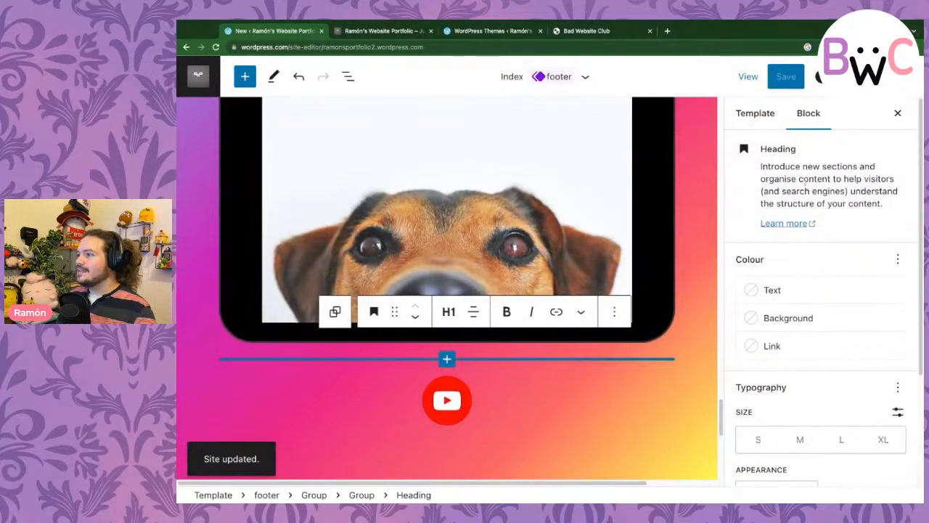
left_click(755, 116)
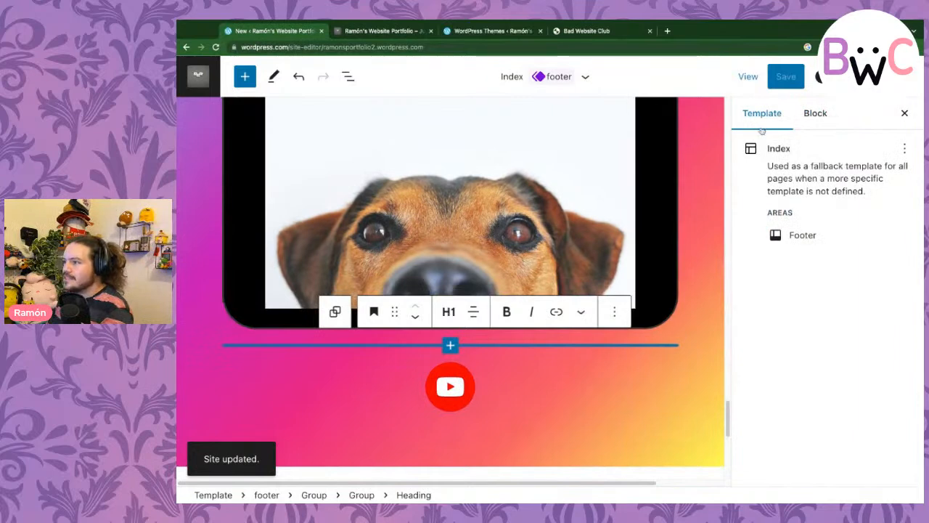
left_click(817, 115)
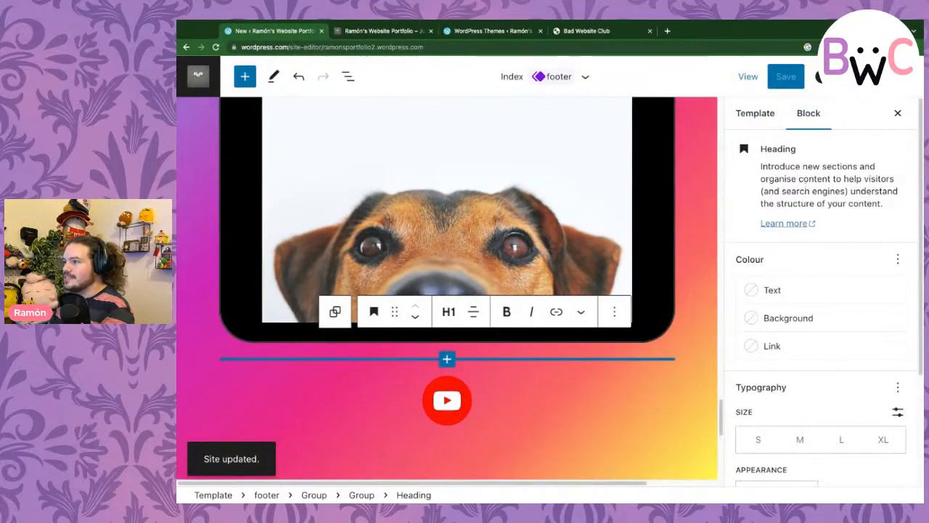
left_click(787, 292)
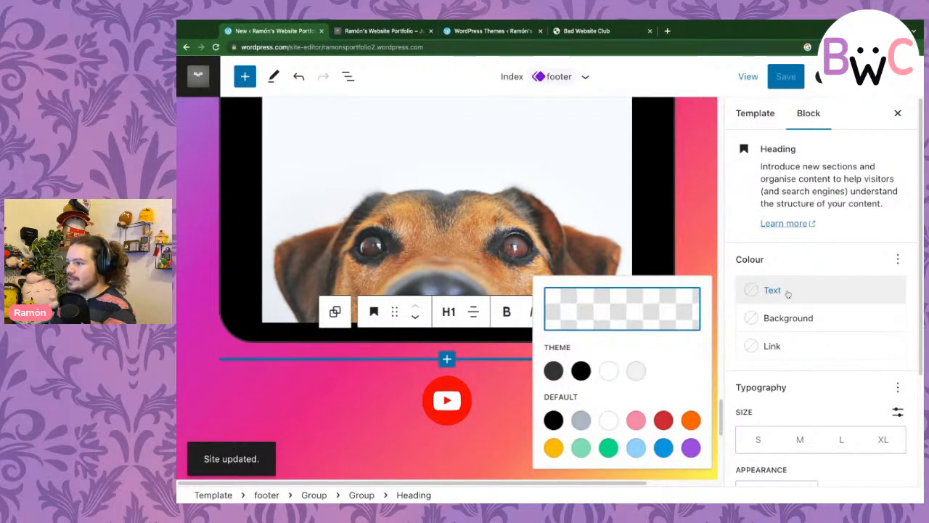
scroll(805, 349, "down", 2)
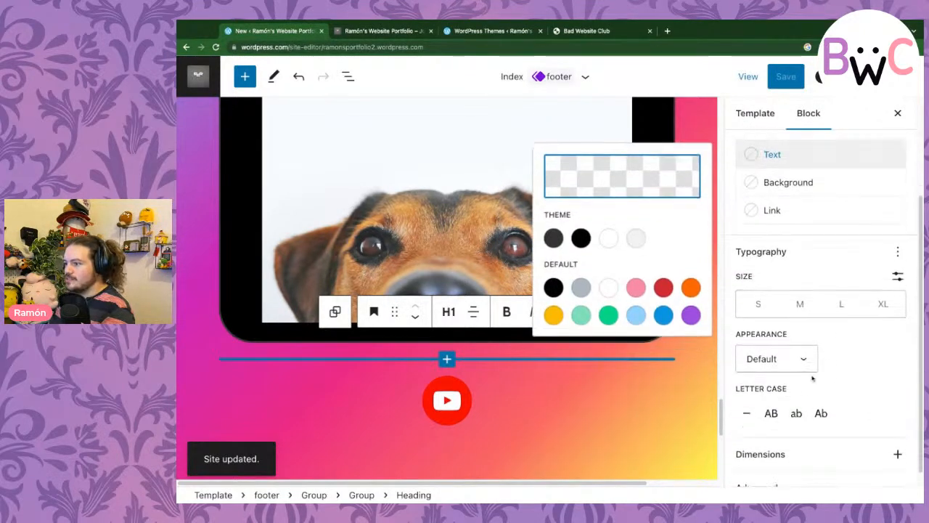
scroll(814, 378, "up", 2)
- Compare the solid and gradient background choices for the copyright heading
left_click(801, 323)
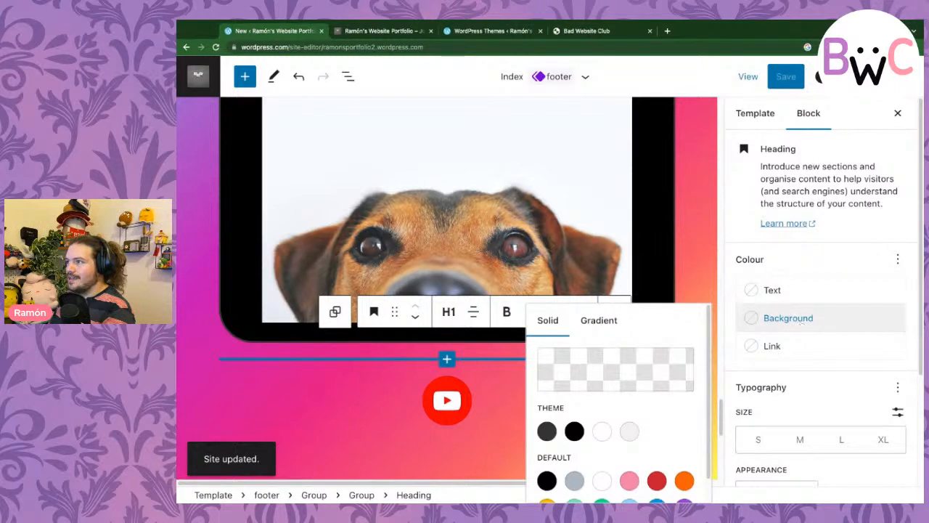
left_click(605, 321)
scroll(676, 428, "down", 1)
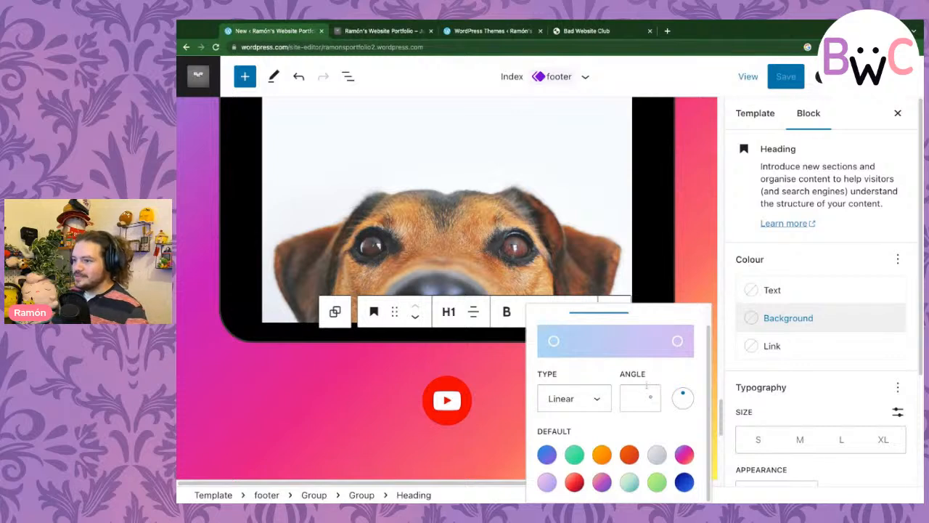
left_click(788, 319)
left_click(788, 319)
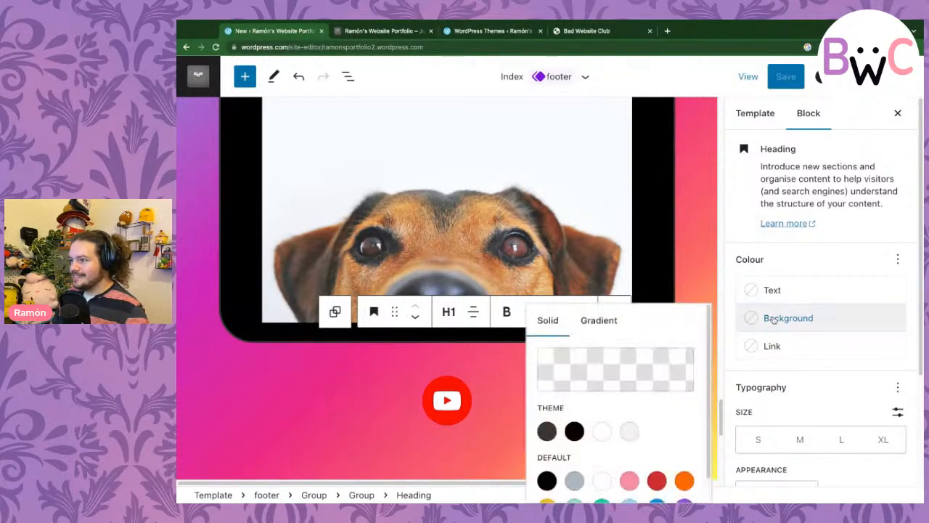
scroll(654, 384, "down", 2)
scroll(626, 458, "up", 1)
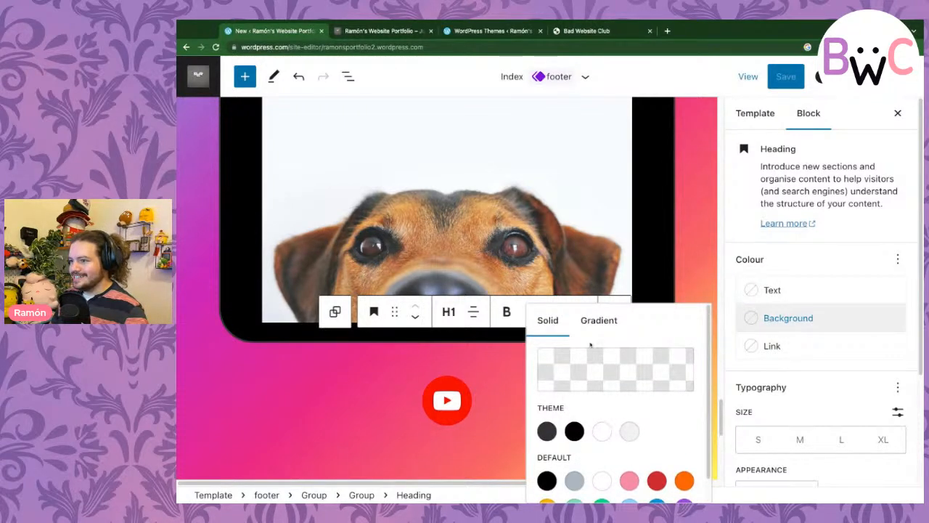
scroll(578, 431, "down", 1)
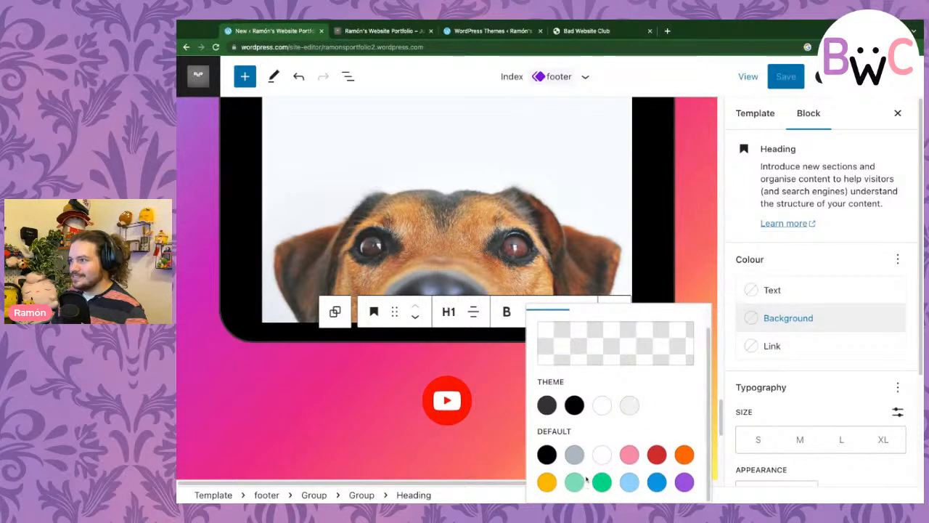
scroll(600, 431, "up", 1)
- Give the copyright heading a linear gradient background with a purple first stop and magenta E051DA as the second stop
left_click(602, 319)
scroll(600, 430, "down", 1)
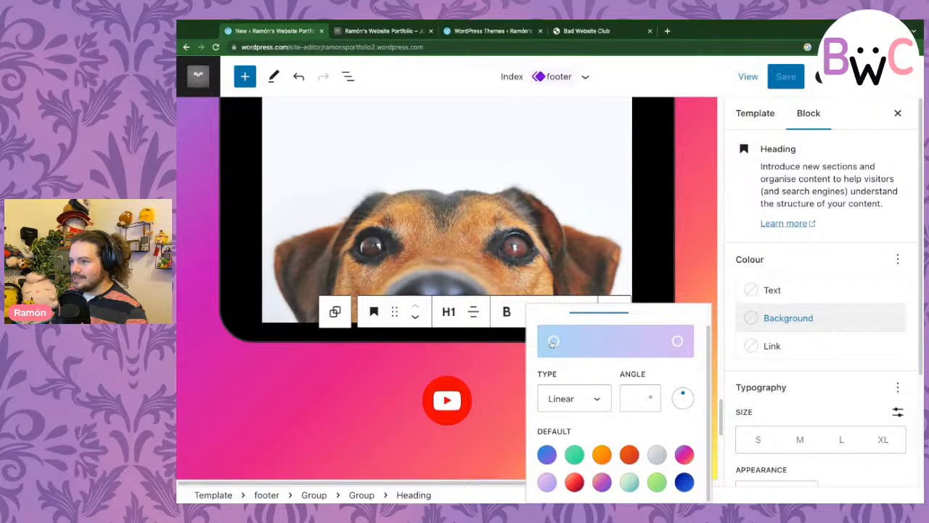
left_click(554, 342)
left_click_drag(563, 229, 586, 227)
left_click(677, 341)
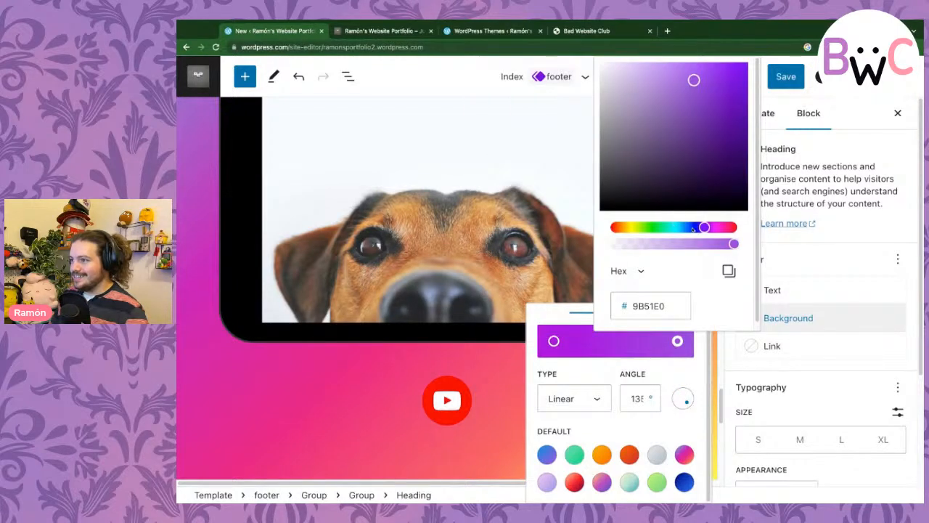
left_click_drag(693, 229, 704, 228)
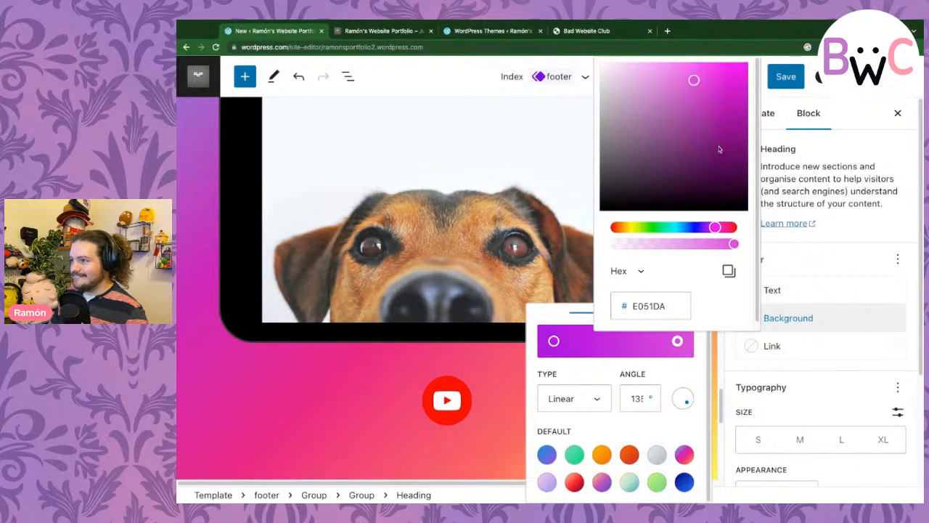
- Change the second gradient stop of the copyright heading's background to light pink F29CEE and save the site
left_click_drag(718, 149, 687, 138)
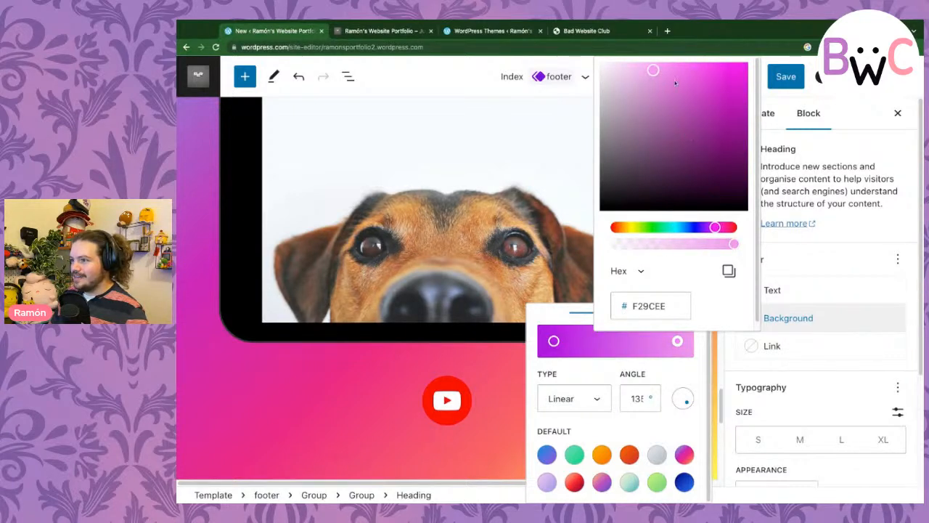
left_click(687, 380)
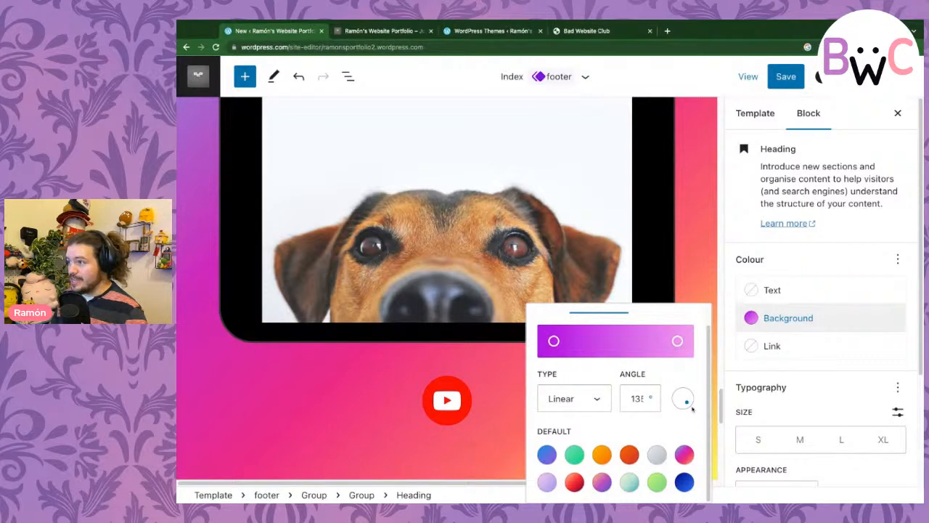
left_click(820, 312)
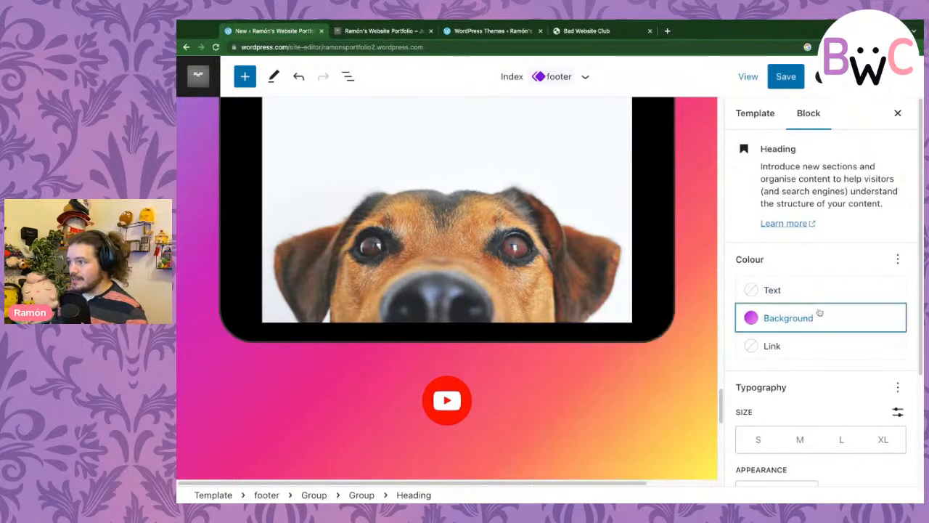
scroll(664, 310, "up", 10)
scroll(664, 310, "up", 3)
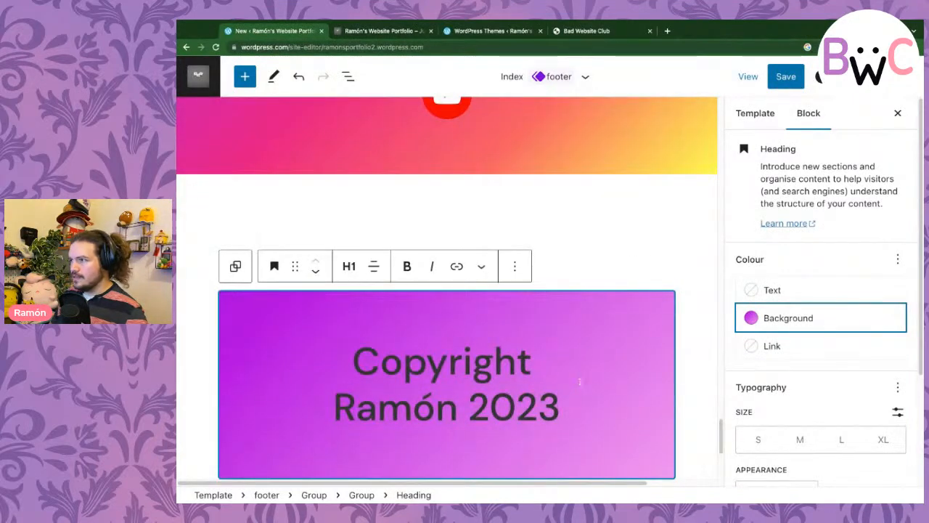
left_click(774, 69)
left_click(774, 75)
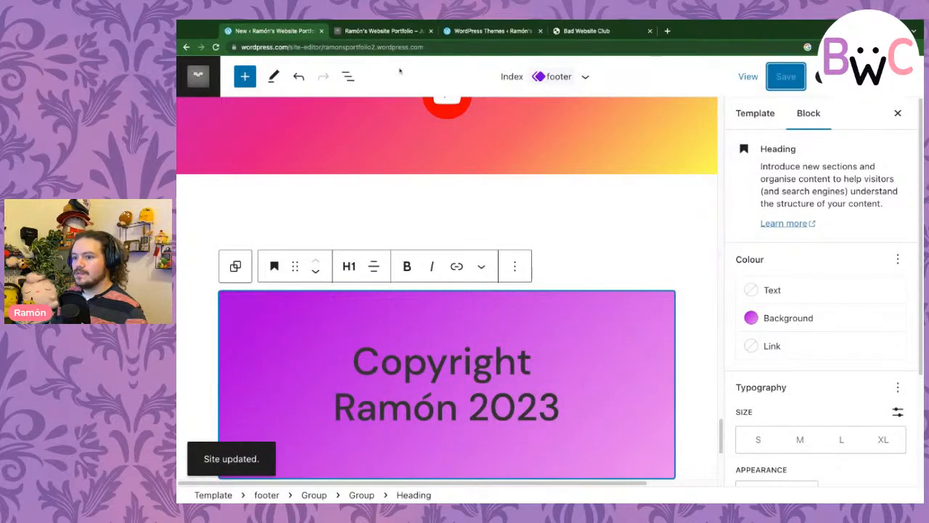
- Reload the live portfolio page and examine the copyright heading in its footer
left_click(370, 32)
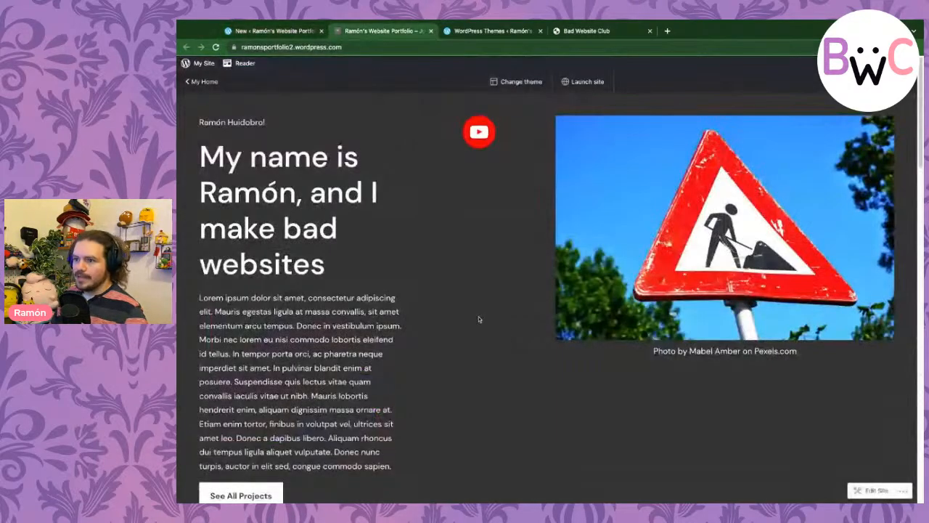
scroll(478, 316, "down", 10)
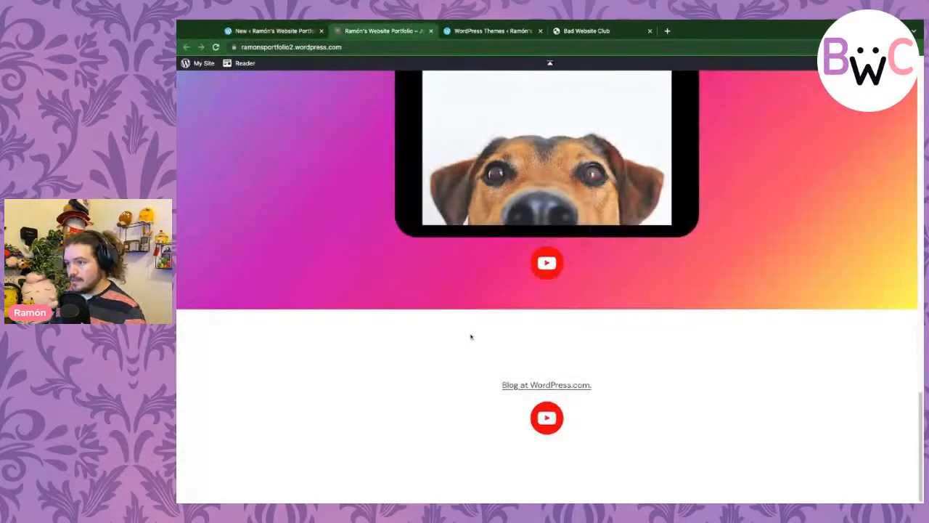
key("super+r")
scroll(471, 336, "down", 4)
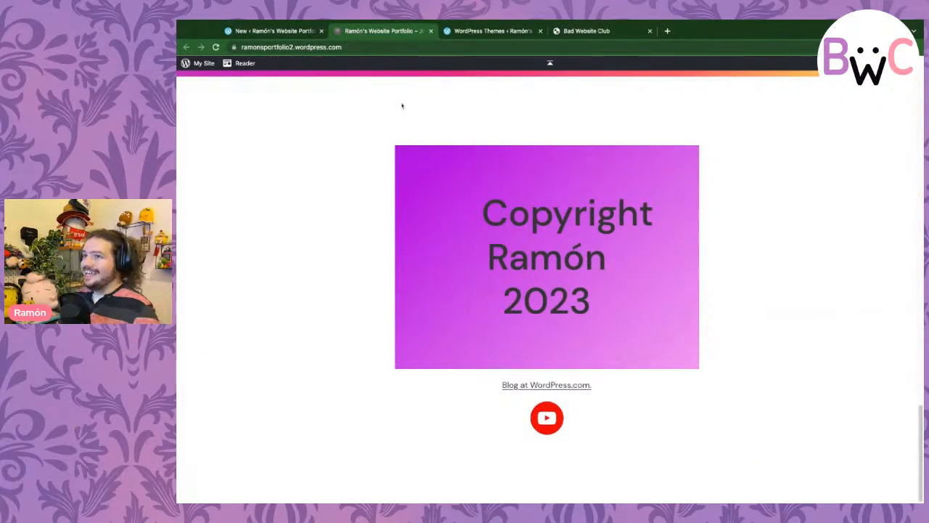
- Back in the site editor, give the intro Cover block a gradient overlay with a dark green first stop
key("ctrl+shift+Tab")
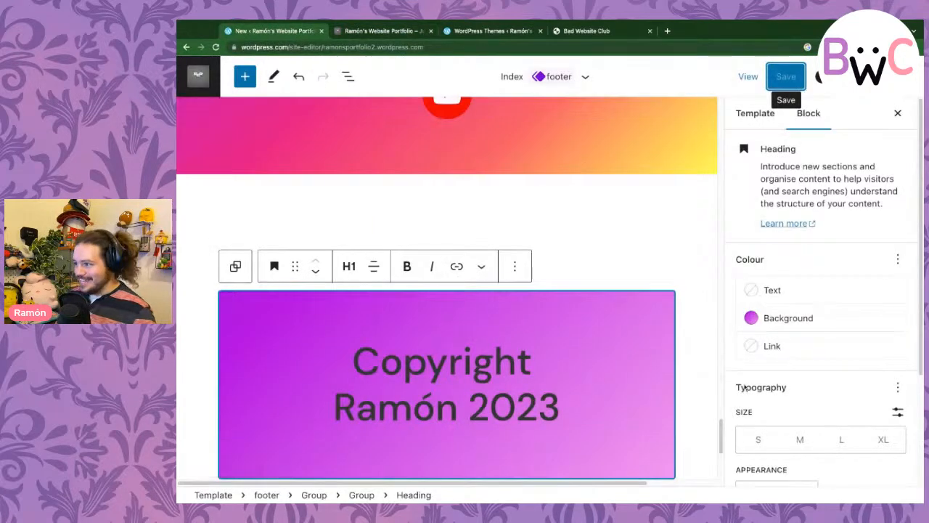
scroll(694, 310, "up", 15)
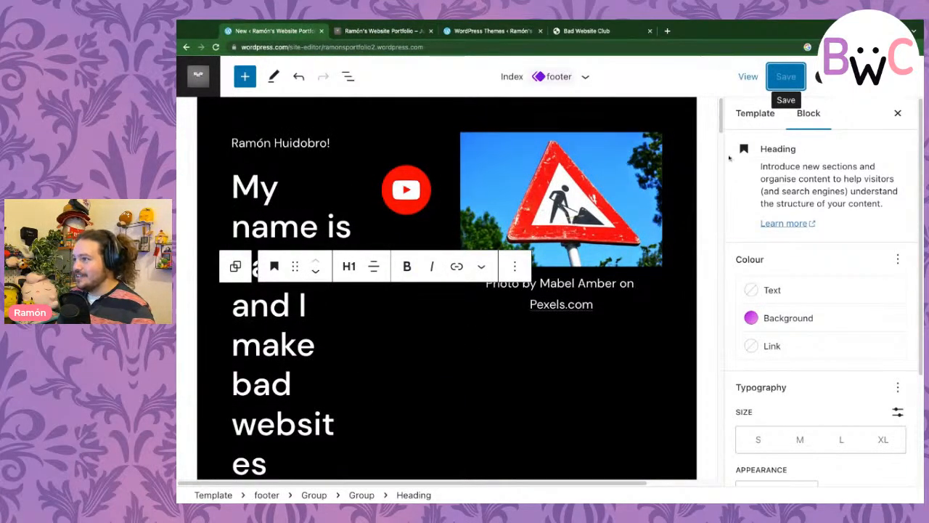
left_click(673, 152)
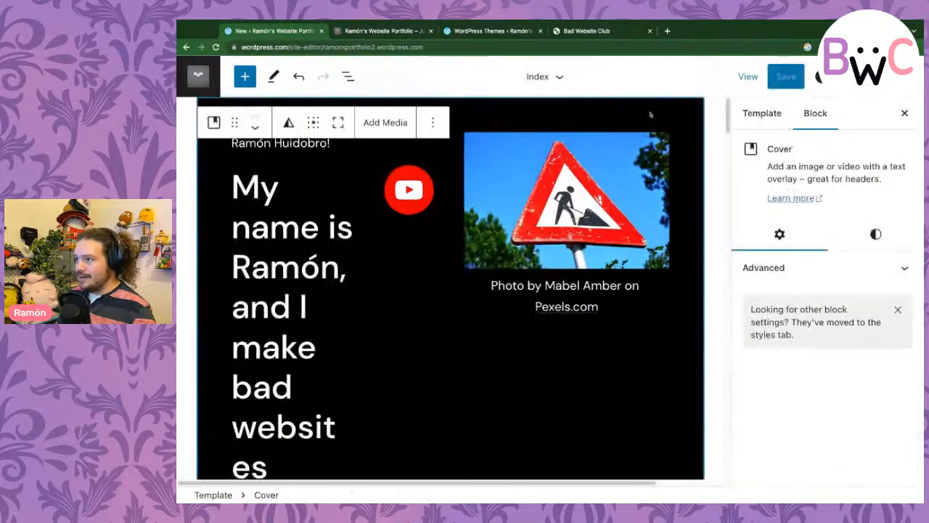
left_click(874, 233)
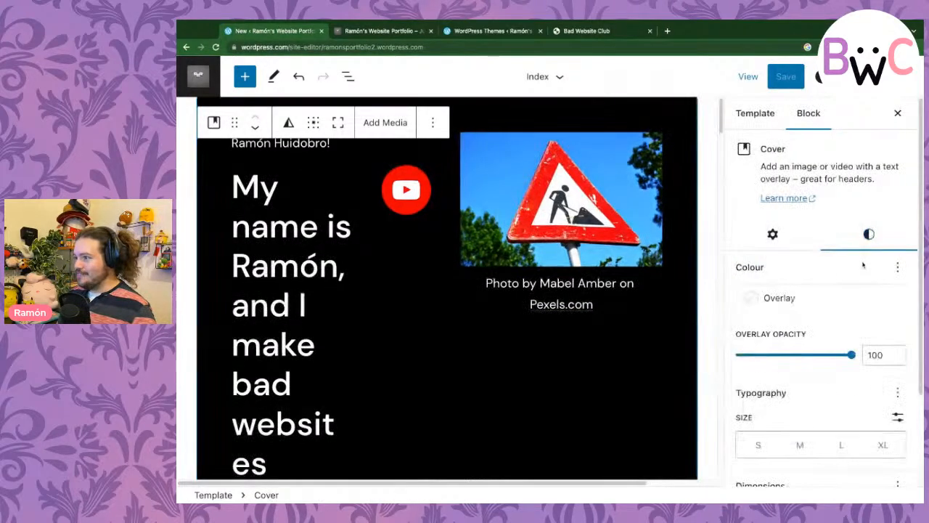
left_click(804, 302)
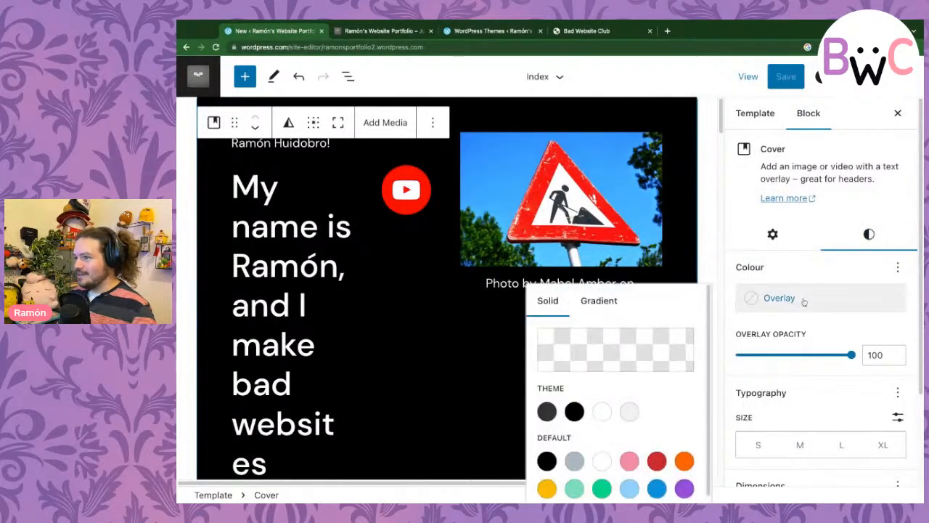
left_click(598, 302)
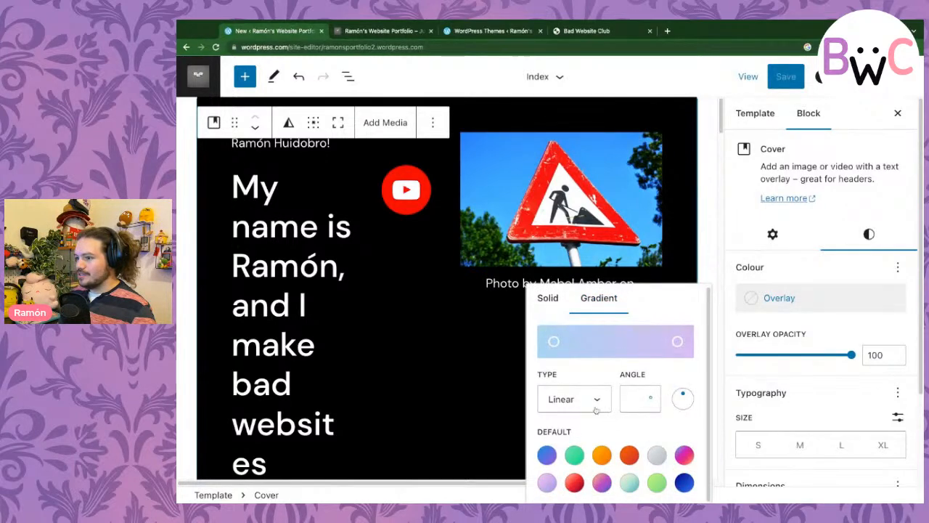
left_click(554, 342)
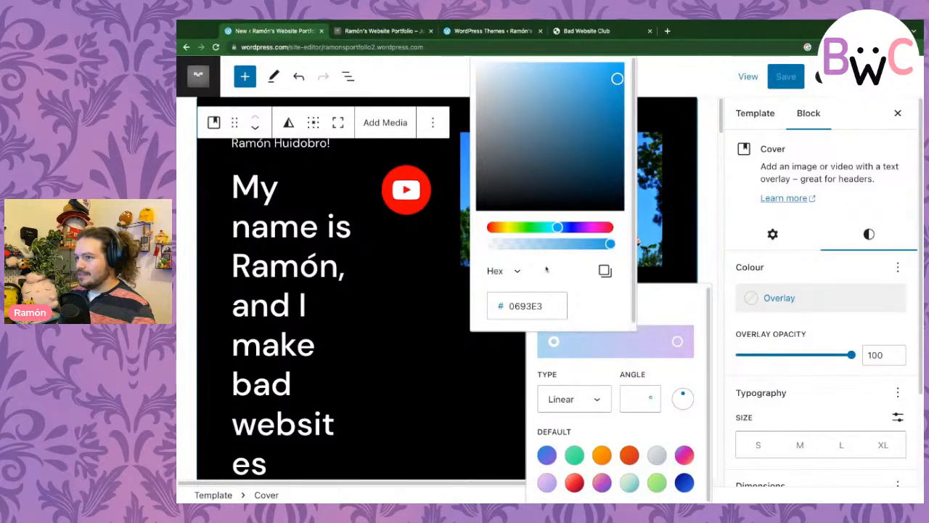
left_click(535, 229)
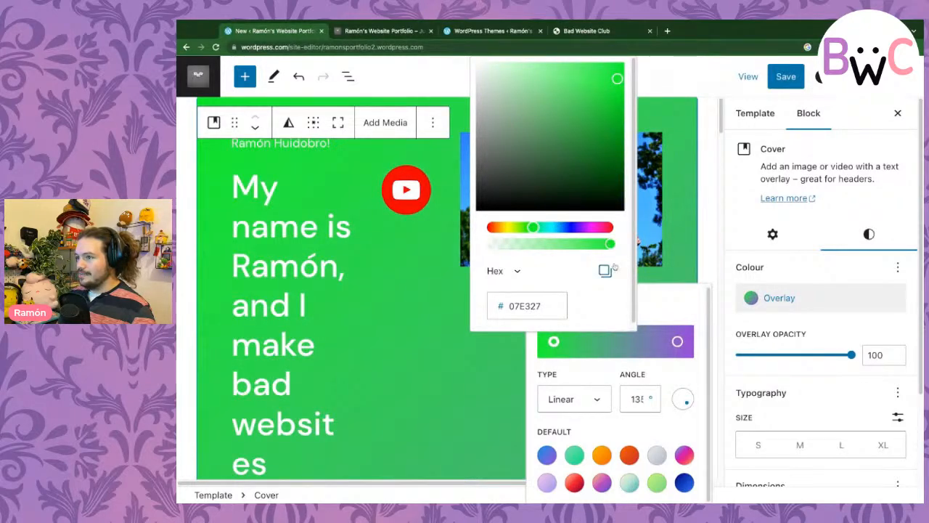
left_click_drag(608, 123, 609, 156)
left_click(686, 326)
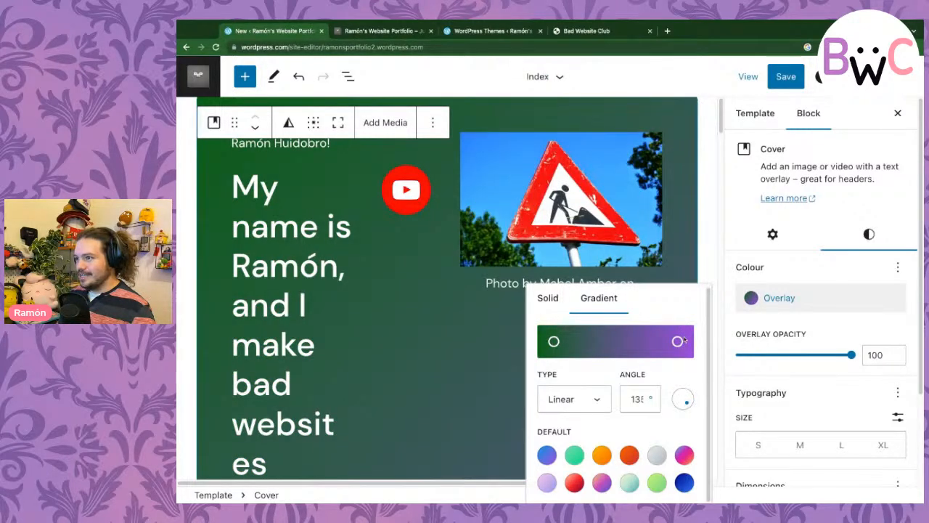
- Set the cover overlay gradient's second stop to a vivid purple and its angle to 93°
left_click(679, 341)
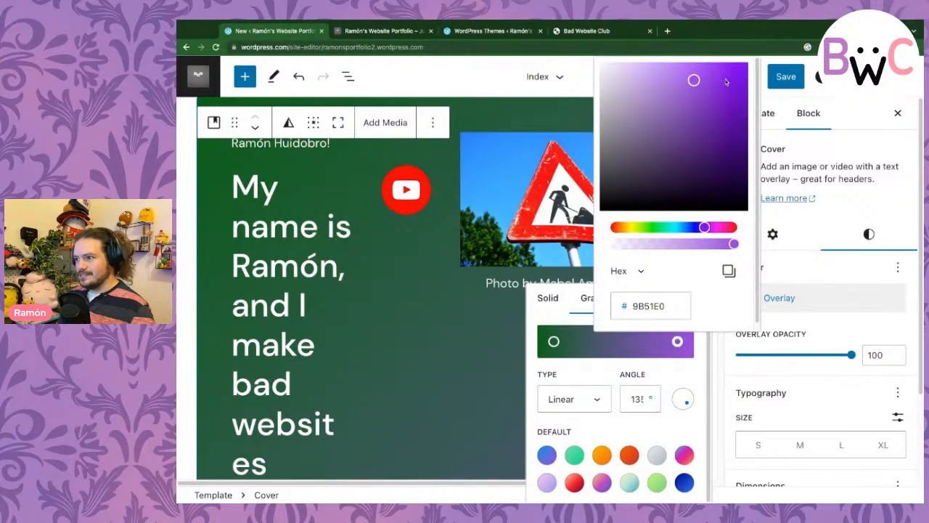
left_click_drag(726, 82, 726, 80)
left_click(703, 361)
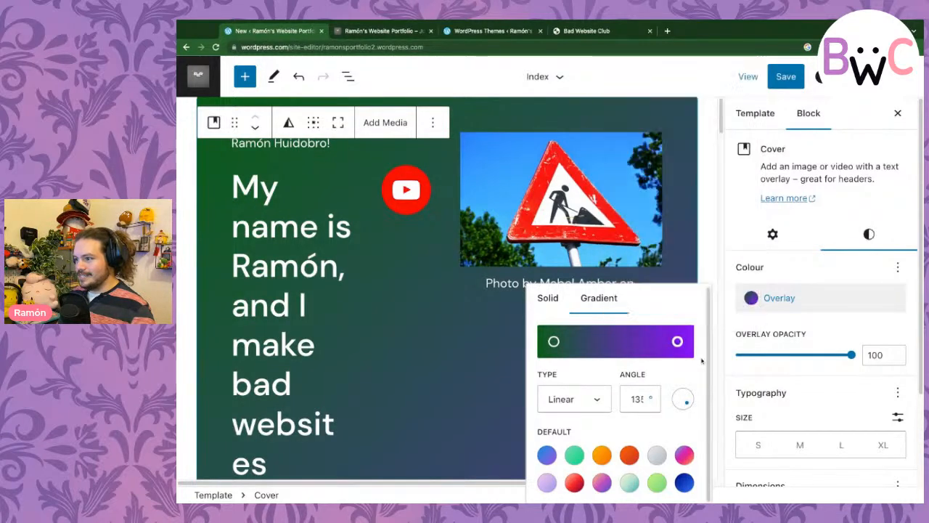
left_click_drag(687, 405, 688, 401)
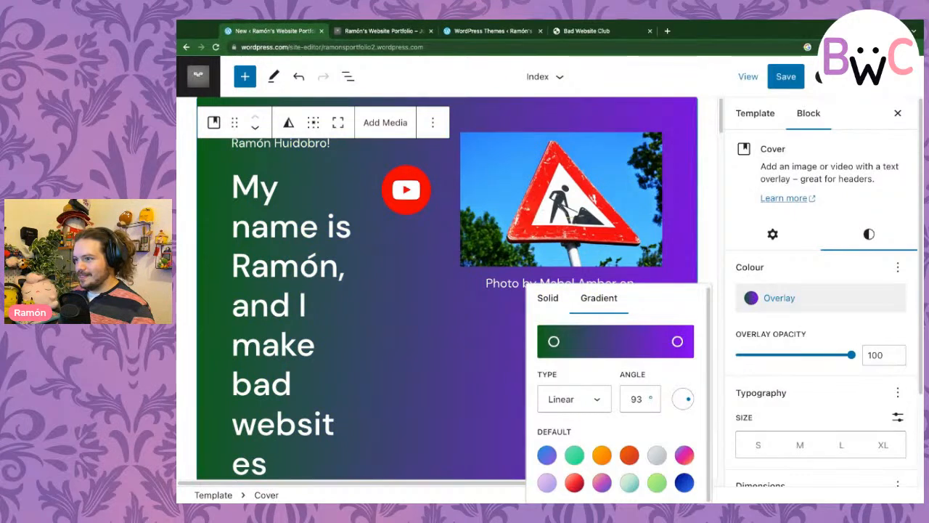
- Change the cover overlay's gradient type to Radial and look over the cover section with it
left_click(593, 400)
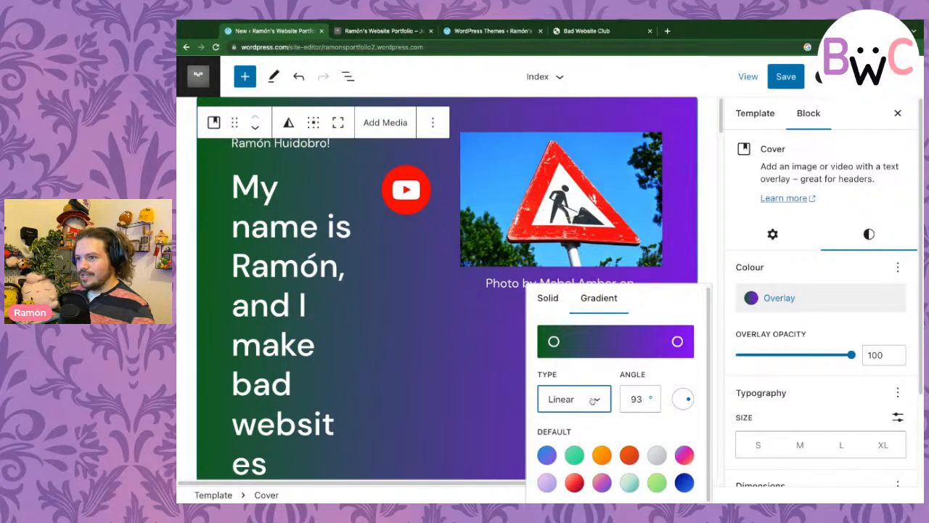
left_click(591, 413)
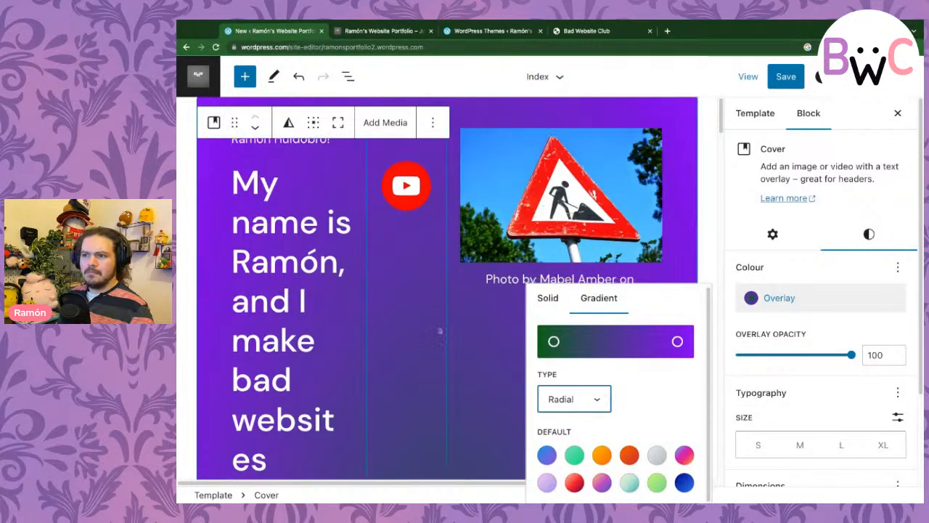
scroll(443, 339, "down", 10)
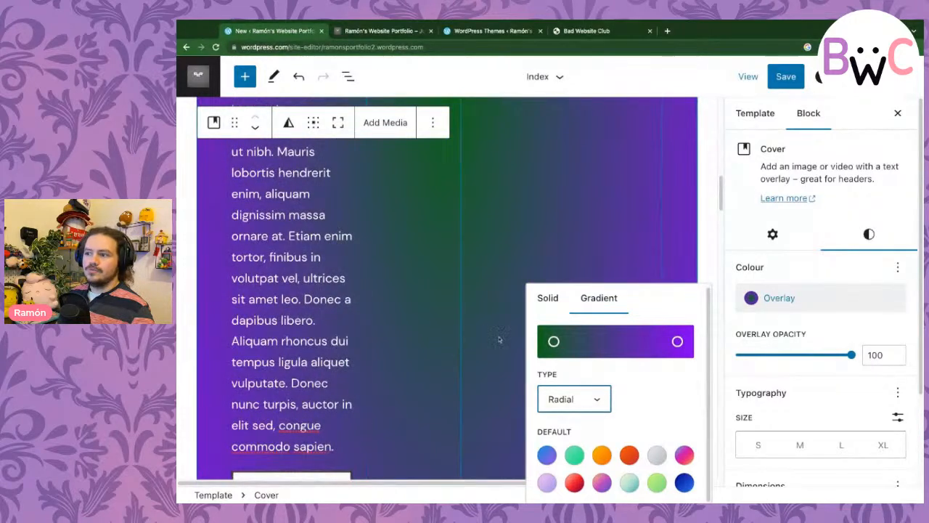
scroll(502, 339, "up", 8)
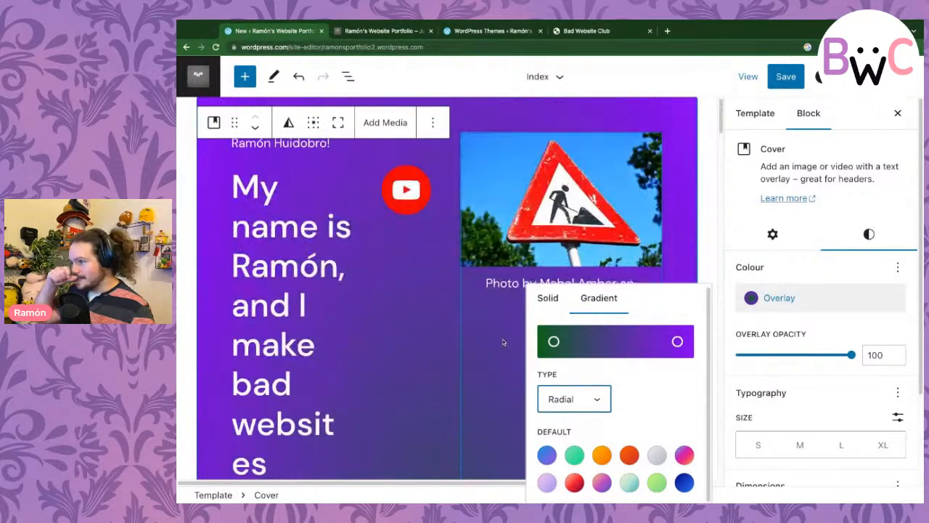
left_click(777, 268)
scroll(780, 283, "down", 2)
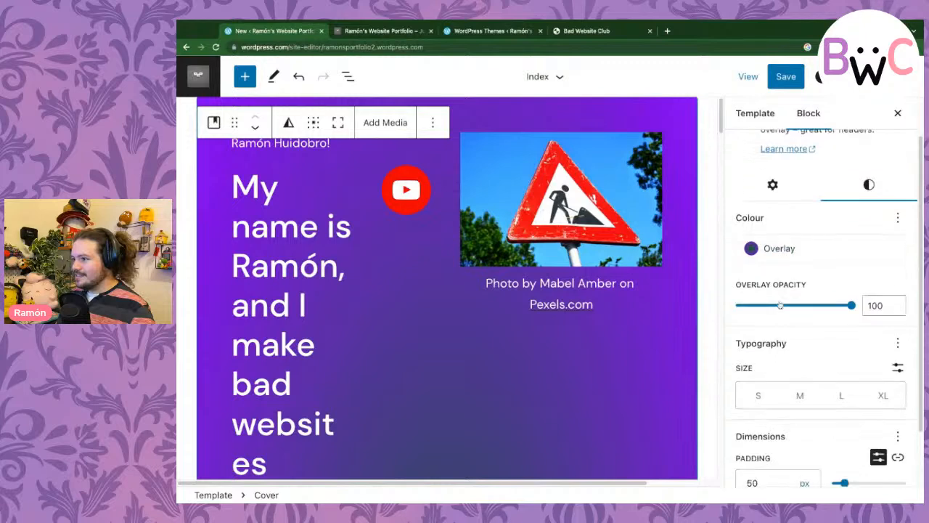
scroll(819, 329, "up", 2)
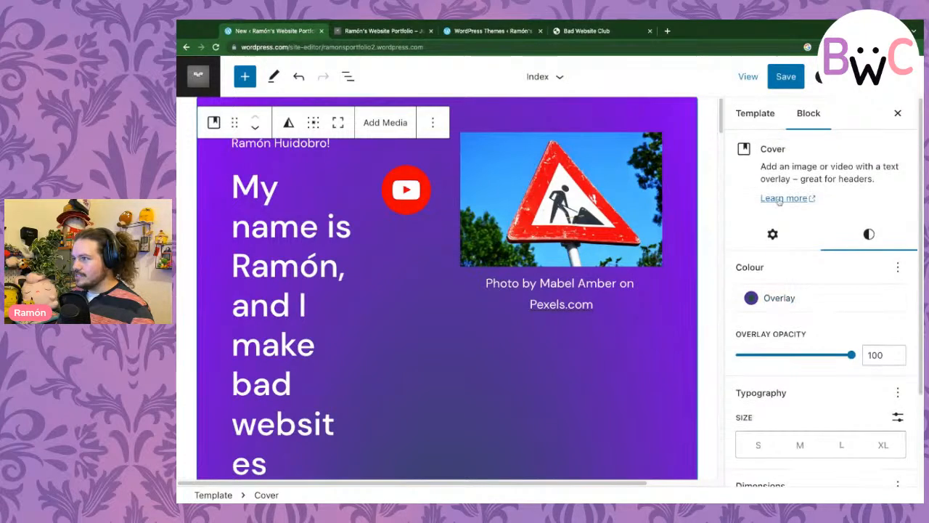
- Try black text on the intro heading in the cover and restore its white FFFFFF text colour
left_click(341, 265)
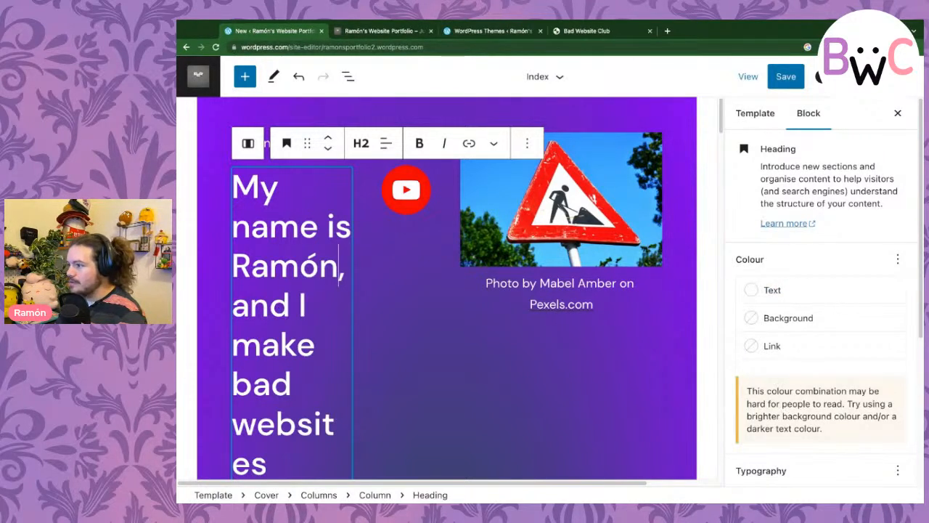
left_click(790, 294)
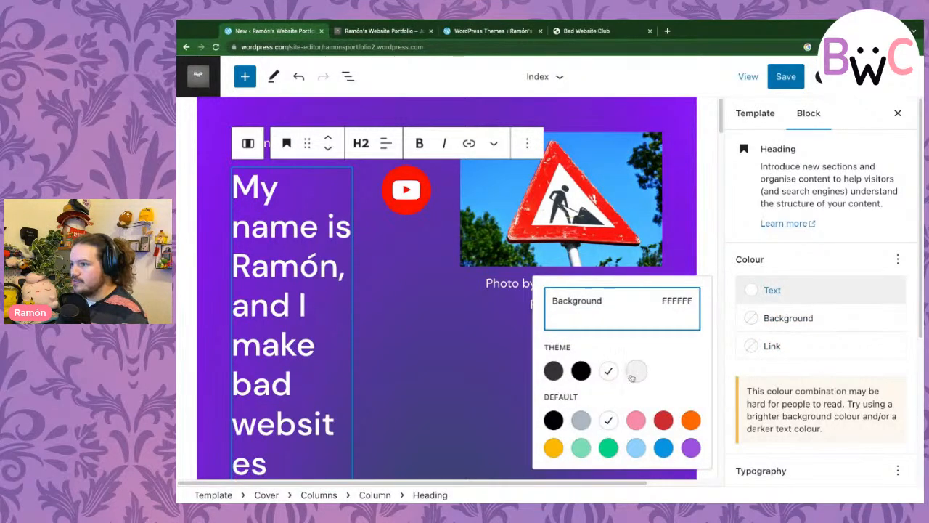
left_click(581, 371)
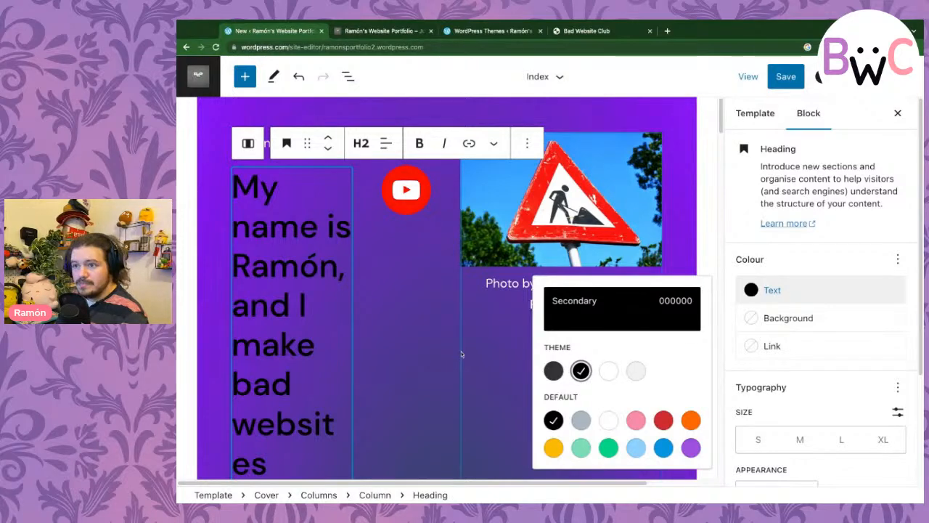
left_click(611, 372)
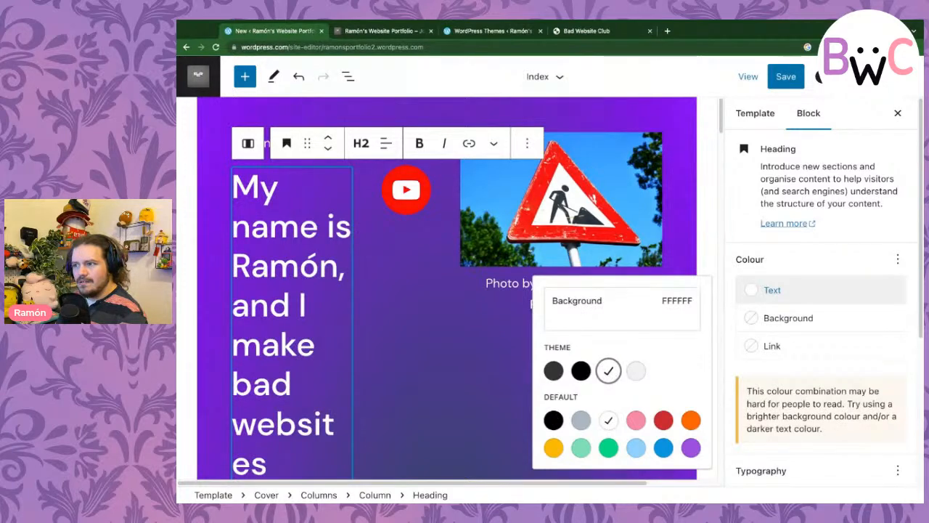
- Save the site and examine the cover's radial gradient overlay on the live portfolio page
left_click(795, 81)
left_click(797, 82)
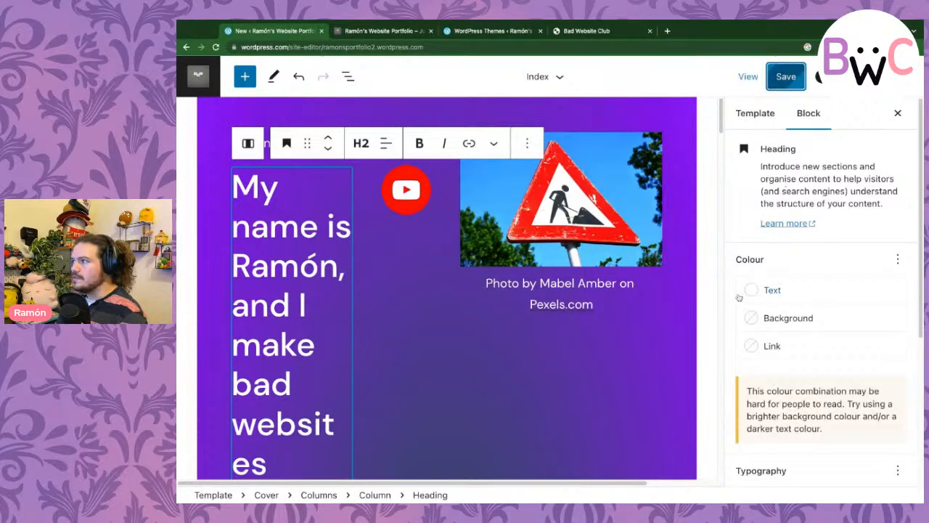
left_click(382, 33)
scroll(376, 188, "up", 15)
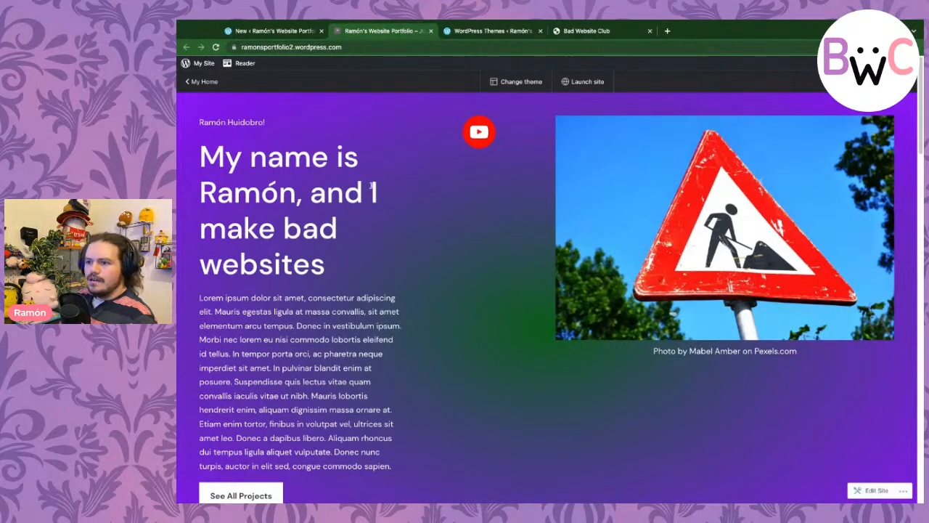
scroll(356, 215, "down", 2)
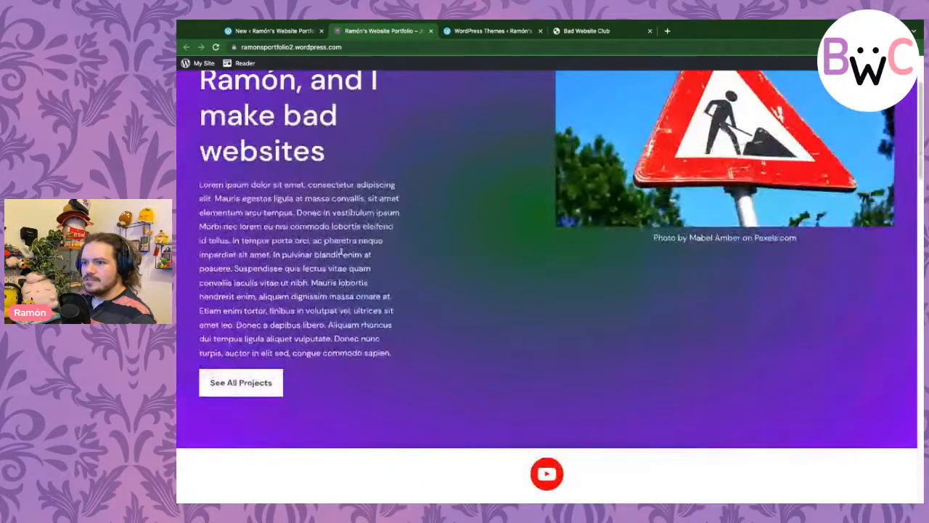
scroll(342, 245, "up", 2)
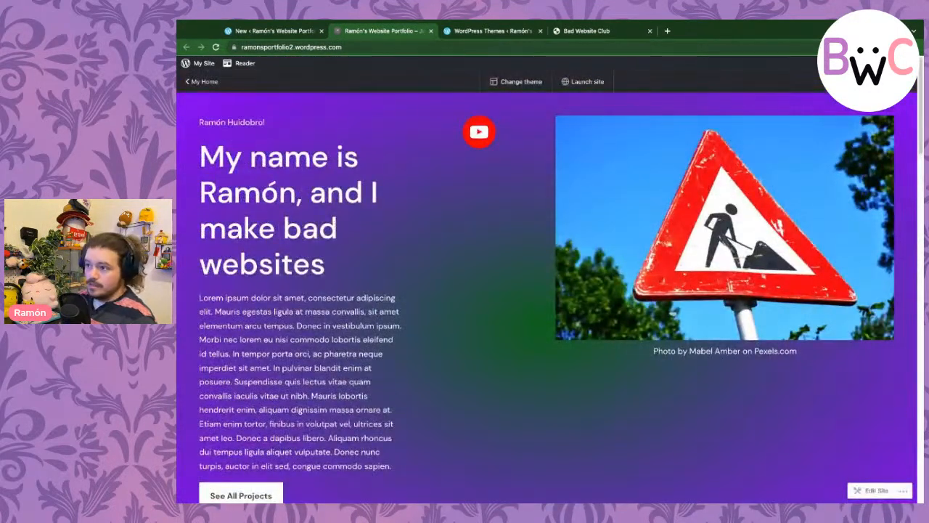
scroll(347, 223, "down", 6)
scroll(269, 170, "up", 5)
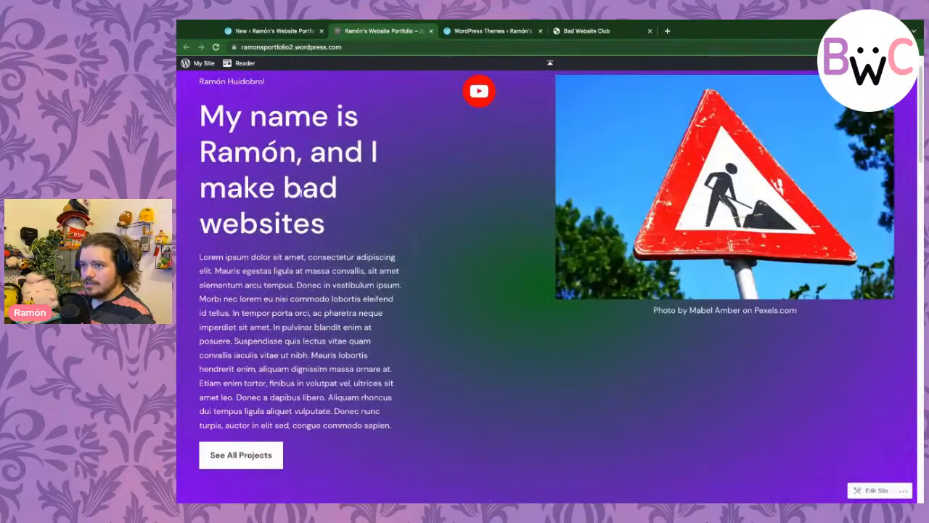
- Switch back to the site editor and examine the layout settings of the Stack block below the cover
left_click(282, 31)
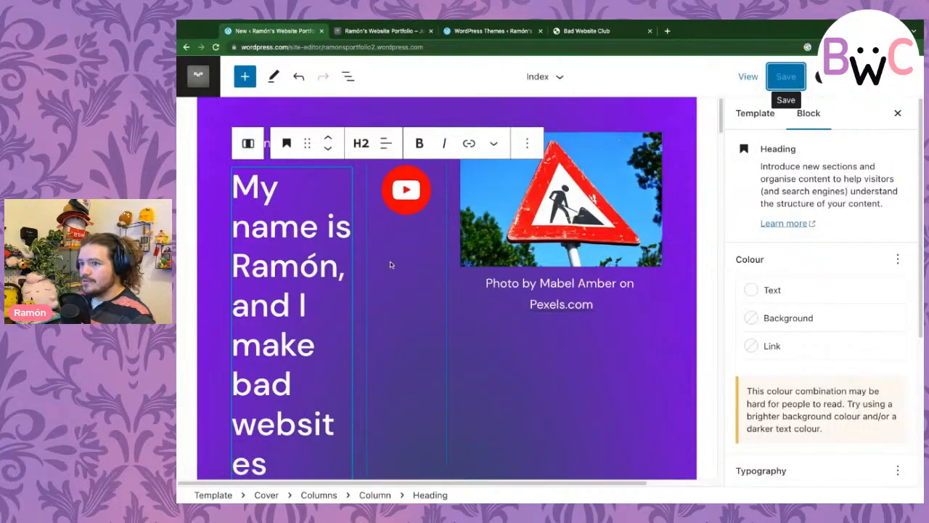
scroll(399, 281, "down", 10)
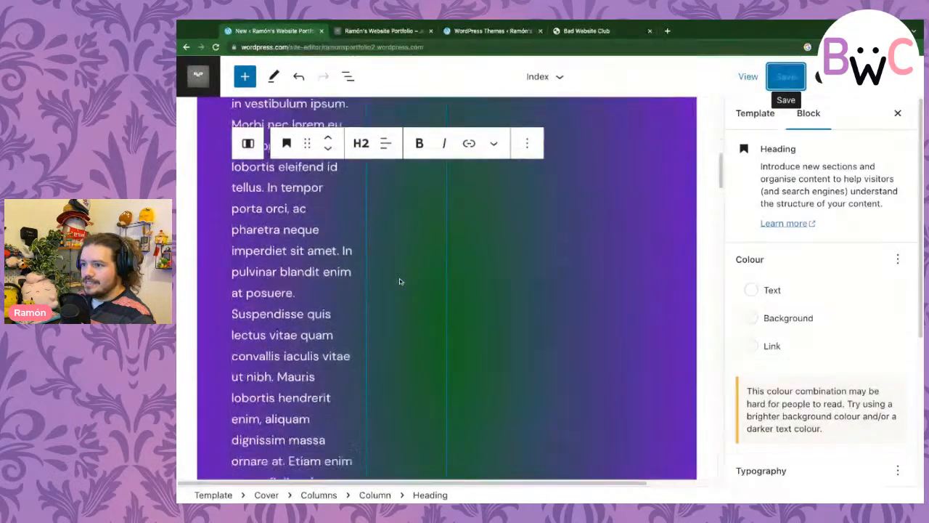
scroll(400, 282, "down", 6)
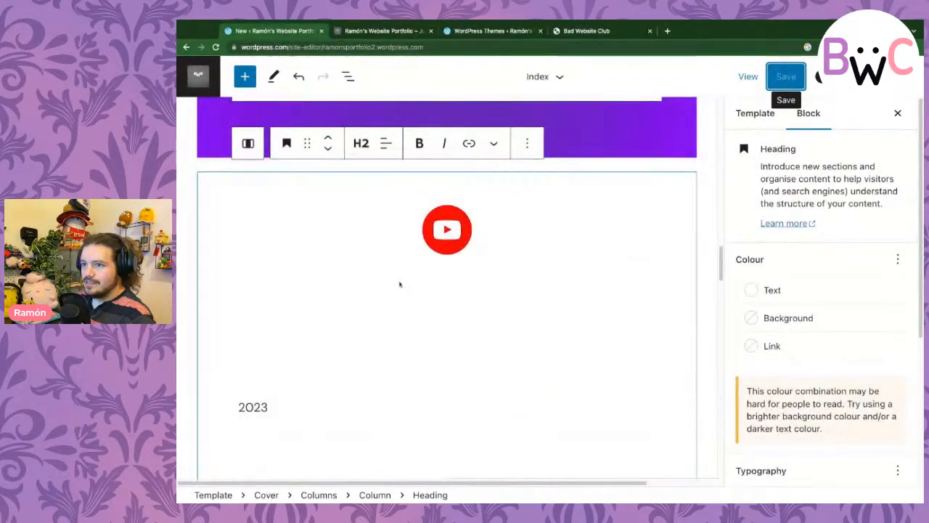
left_click(398, 282)
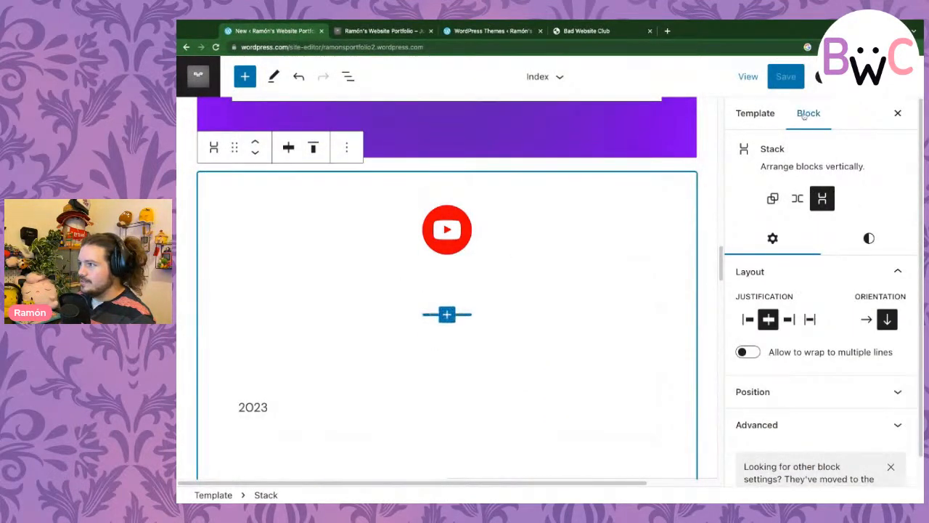
left_click(522, 172)
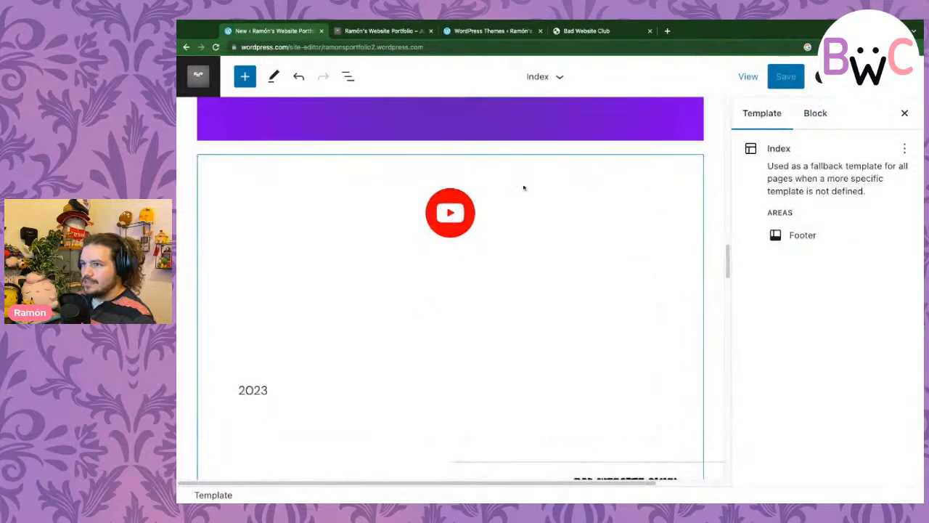
left_click(525, 188)
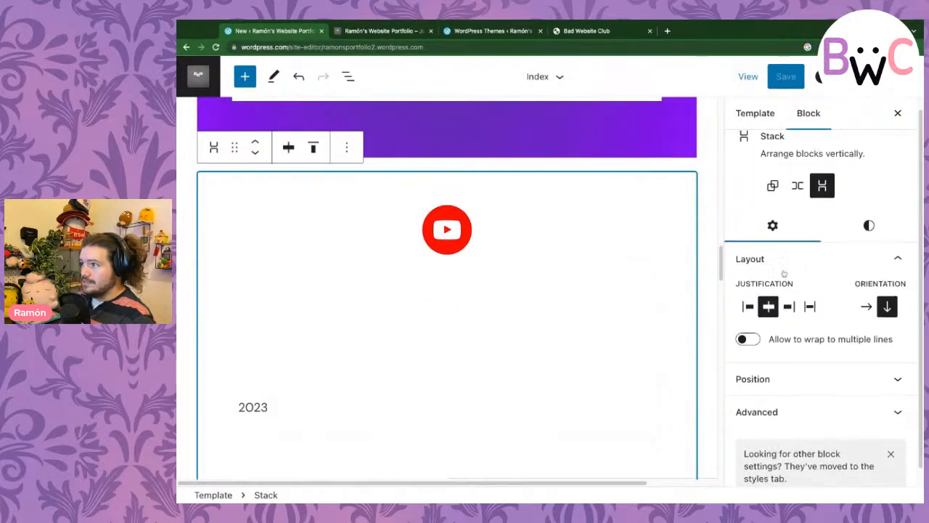
scroll(776, 341, "down", 1)
left_click(644, 351)
left_click(647, 272)
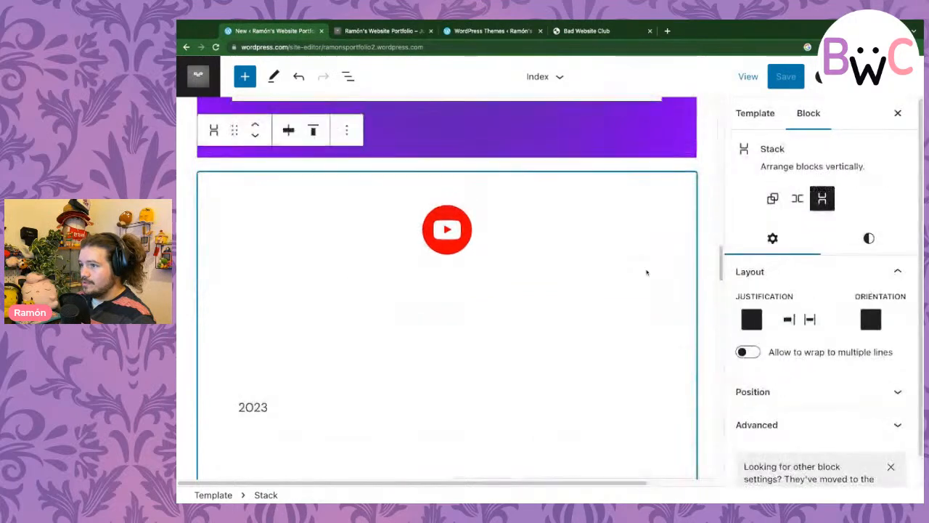
- Examine the dimension and advanced settings of the "Check out Youtube!" reusable block below the cover
left_click(452, 270)
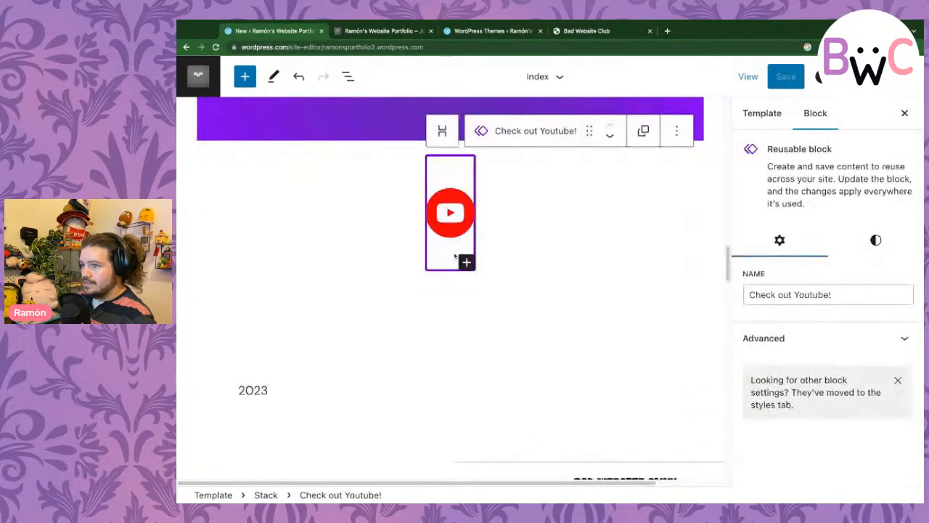
left_click(875, 240)
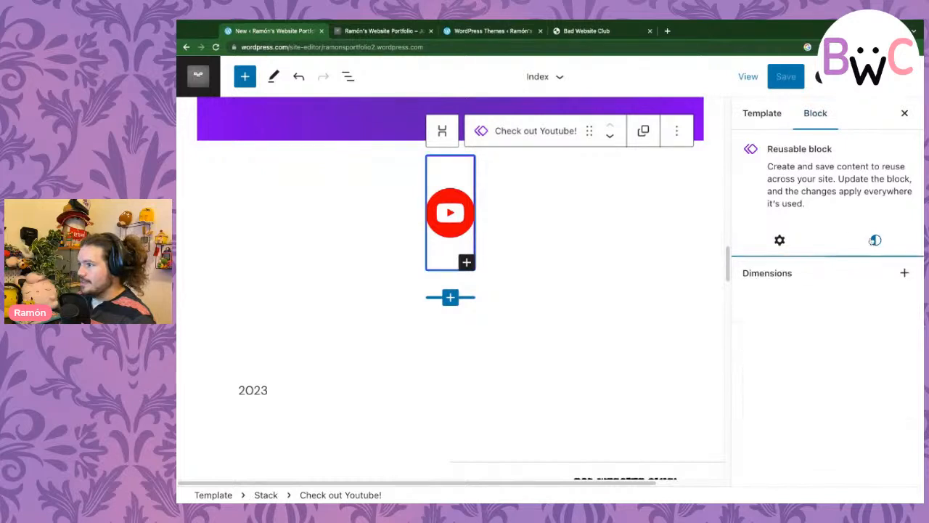
left_click(905, 273)
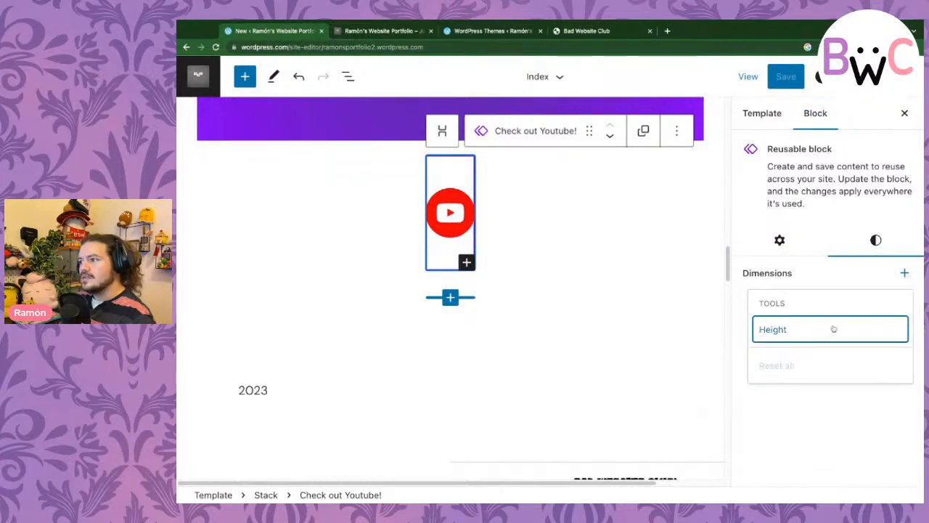
left_click(795, 244)
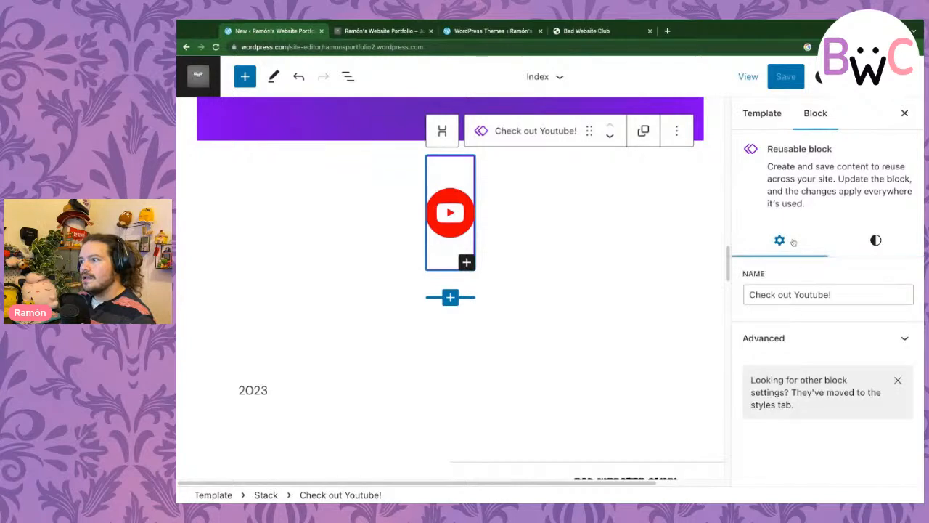
left_click(803, 331)
scroll(804, 312, "down", 2)
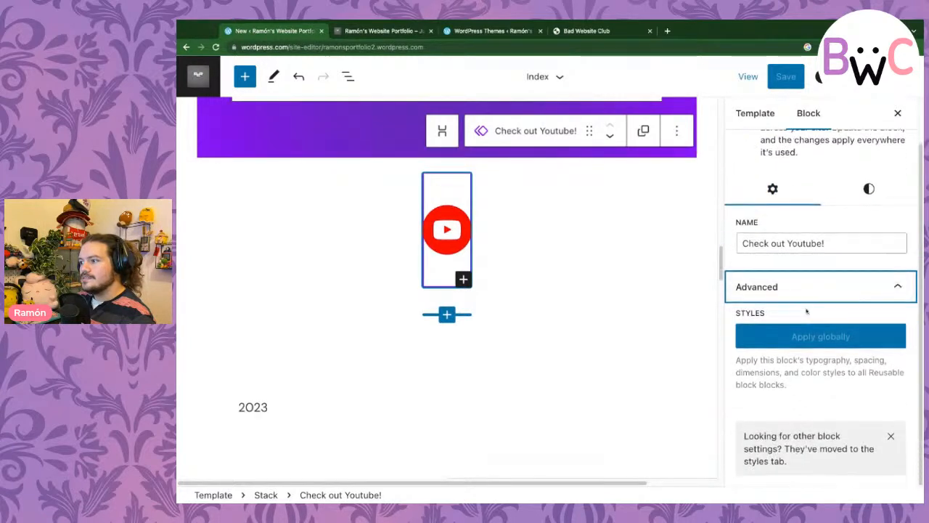
scroll(803, 288, "up", 2)
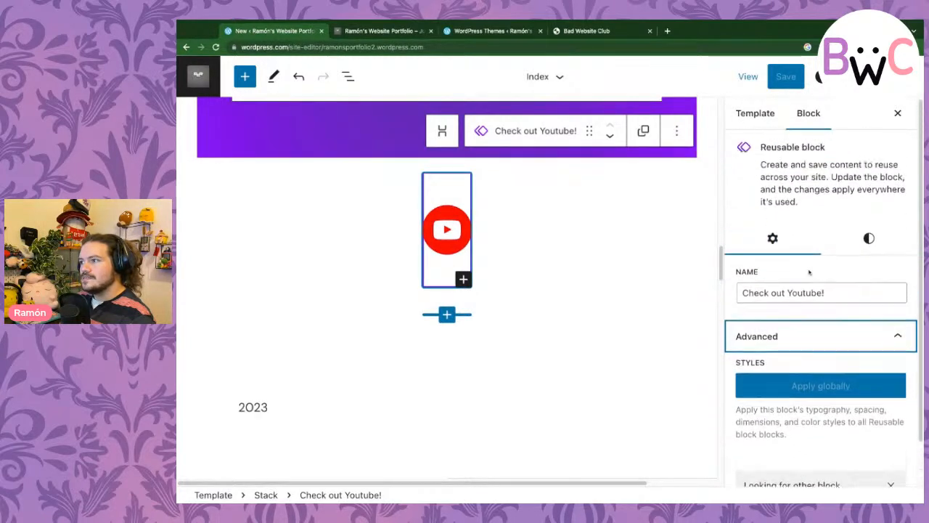
left_click(851, 244)
left_click(768, 119)
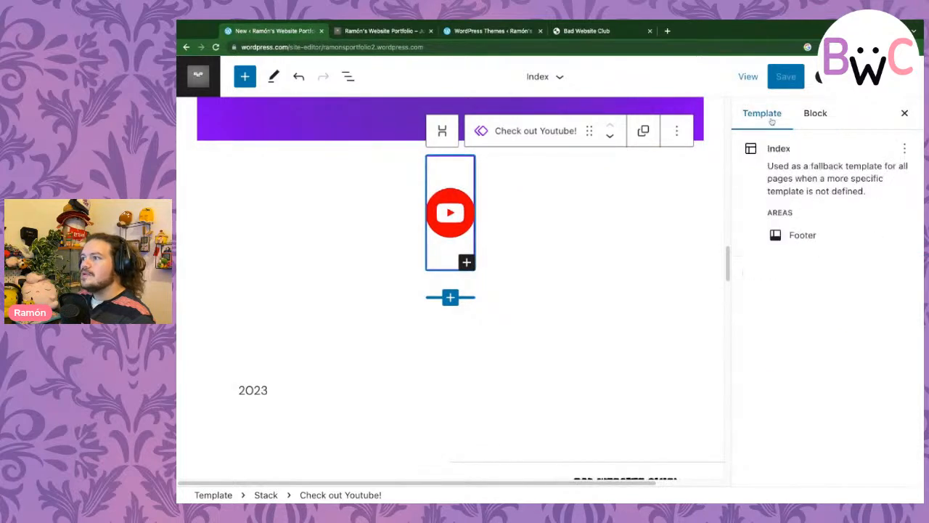
- Give the two-column project section directly below the YouTube button a Pale pink F78DA7 background
left_click(633, 375)
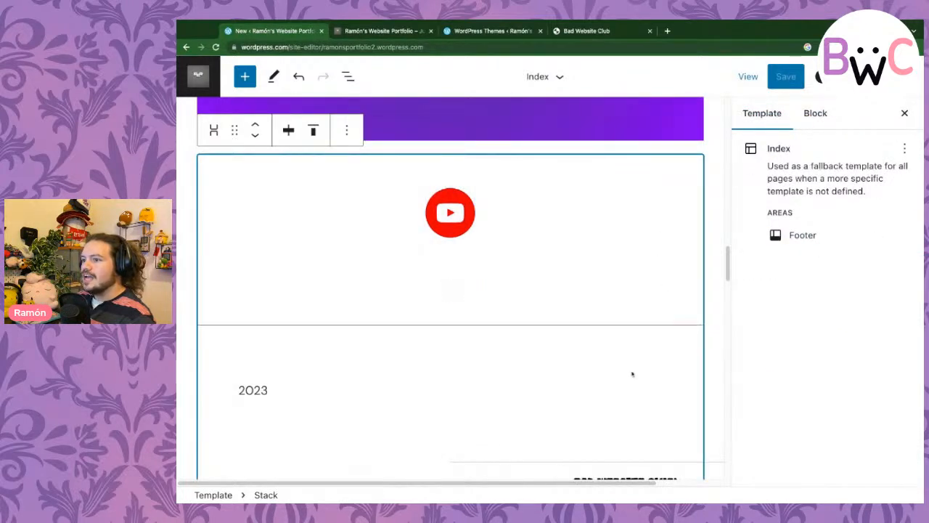
left_click(819, 126)
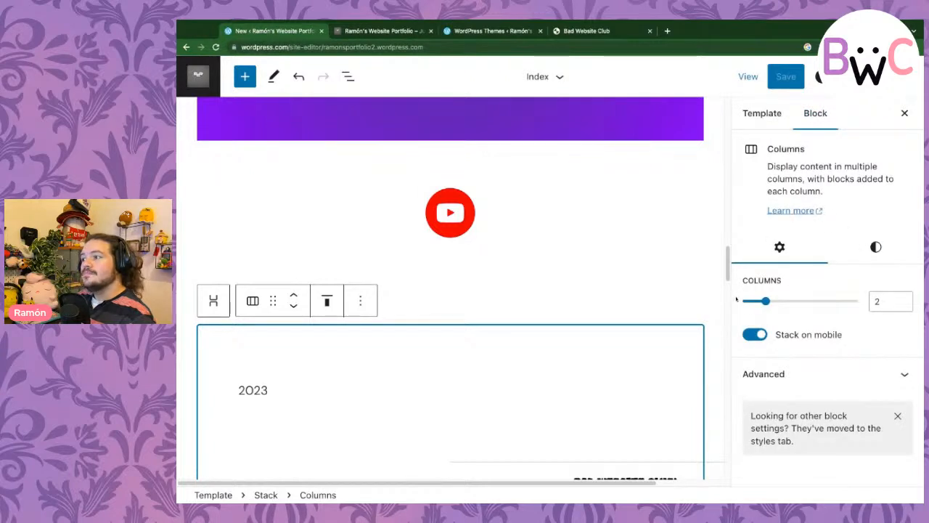
left_click(781, 374)
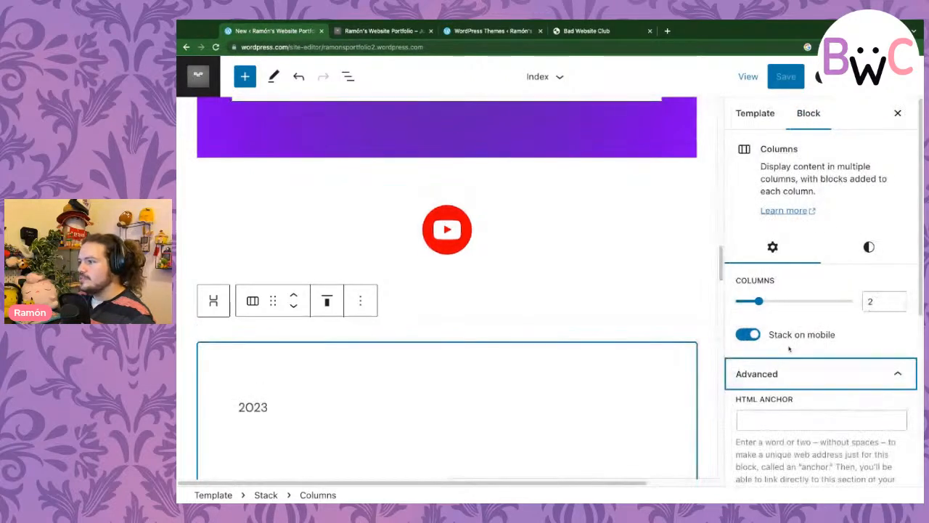
scroll(791, 348, "up", 2)
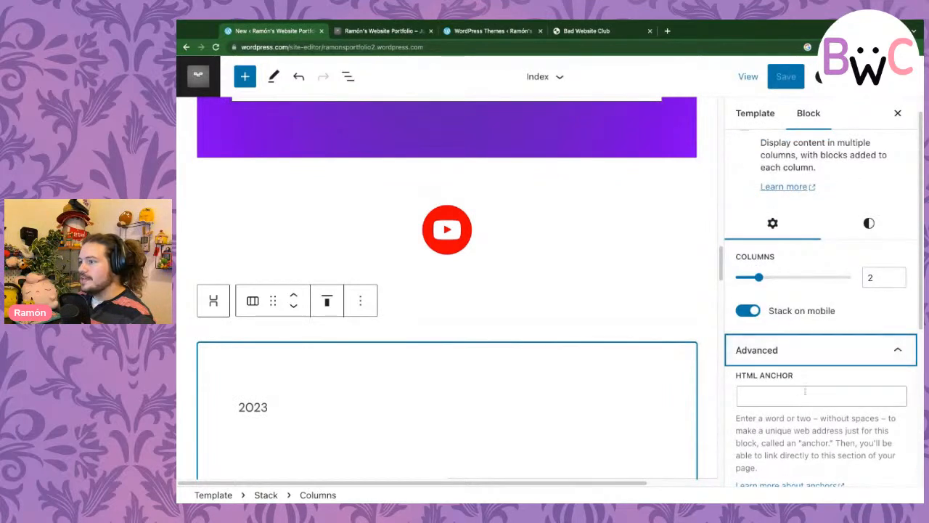
scroll(792, 363, "down", 2)
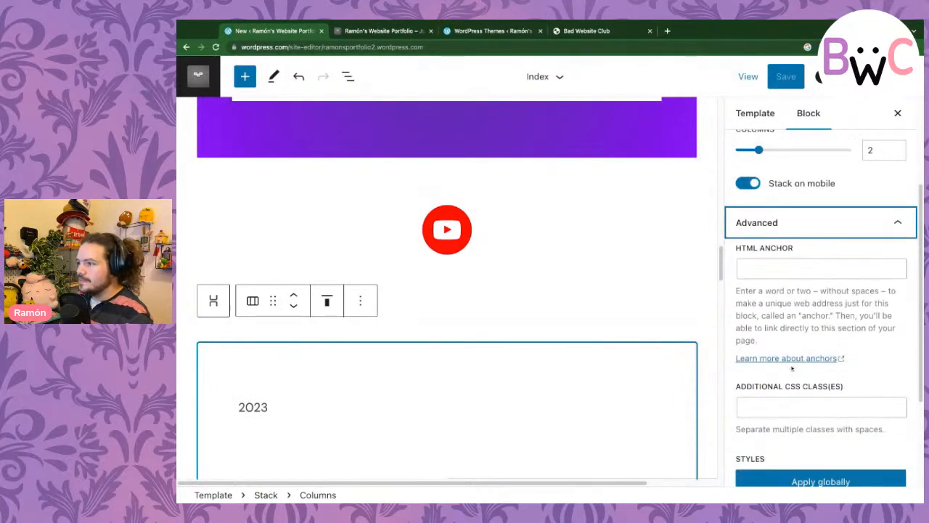
left_click(803, 231)
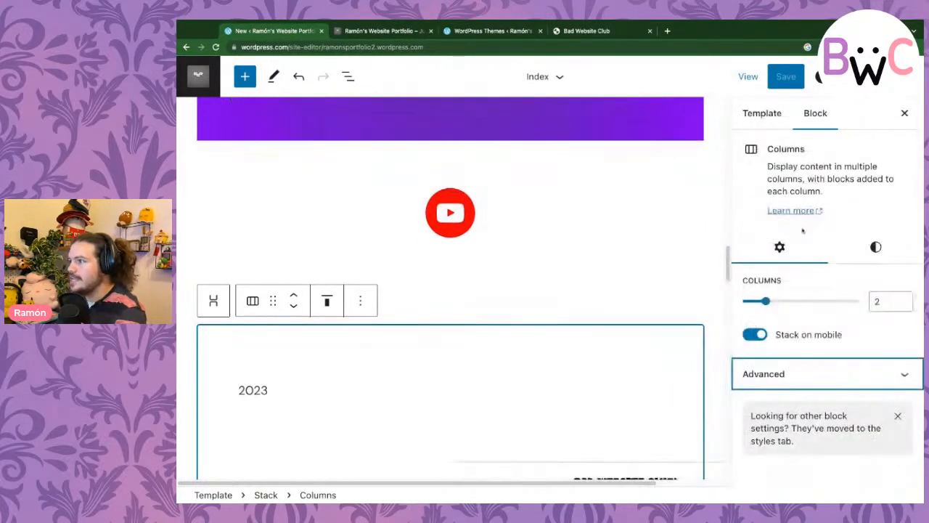
left_click(876, 247)
left_click(782, 338)
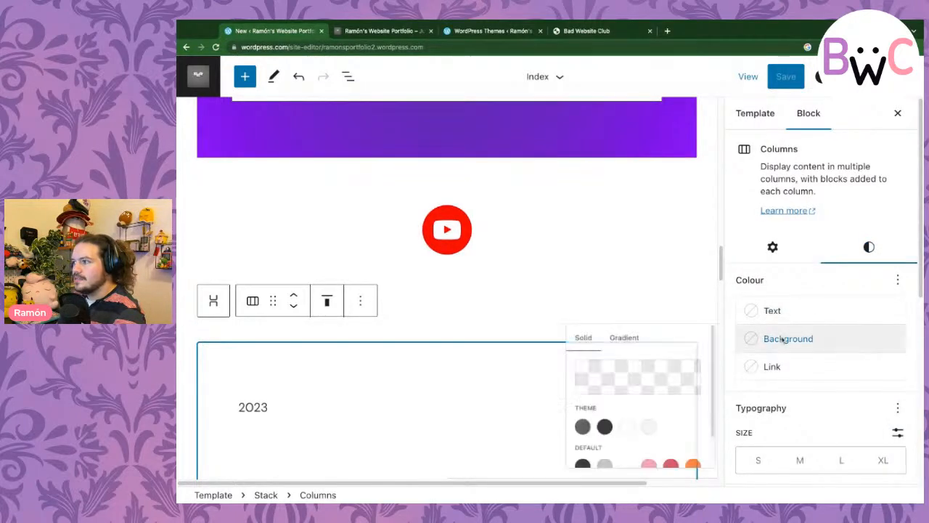
scroll(629, 407, "down", 1)
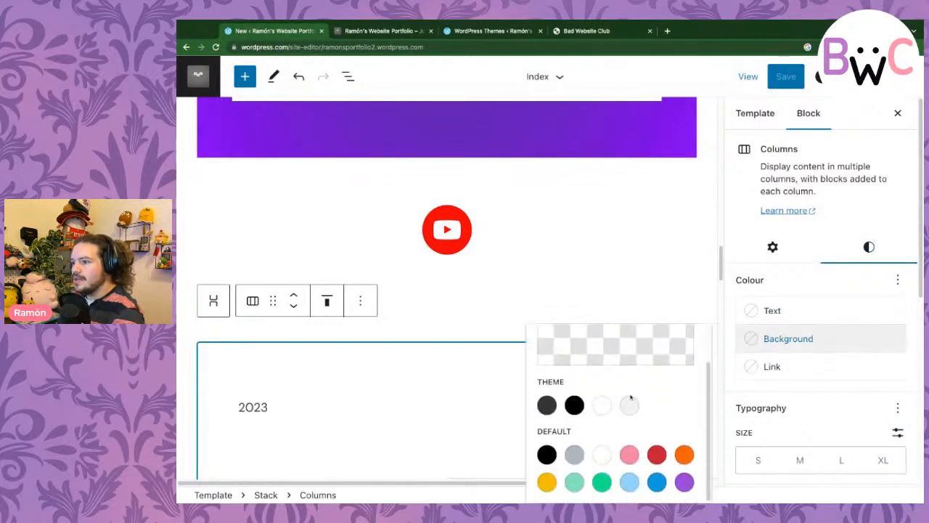
left_click(628, 454)
- Give the Columns block of the Bad Website Agency! project a solid purple background from the default palette
scroll(660, 305, "down", 10)
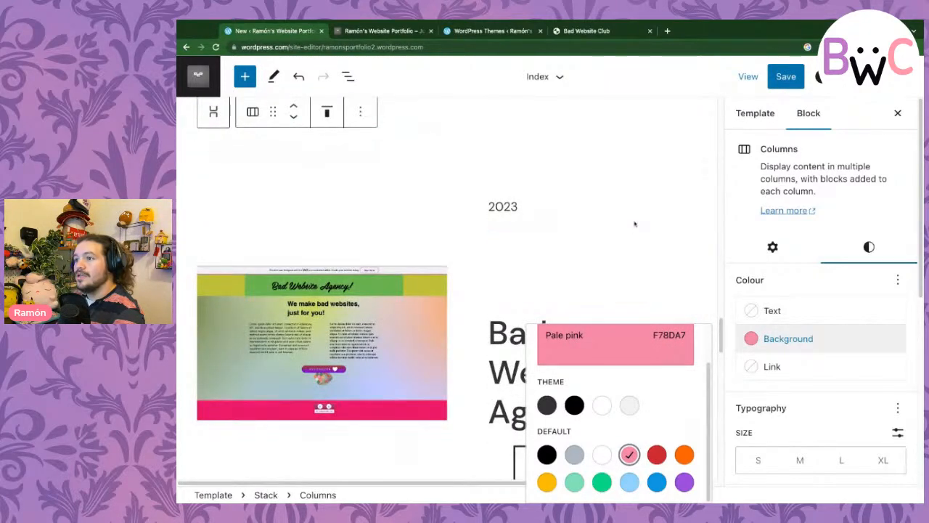
left_click(639, 208)
left_click(427, 204)
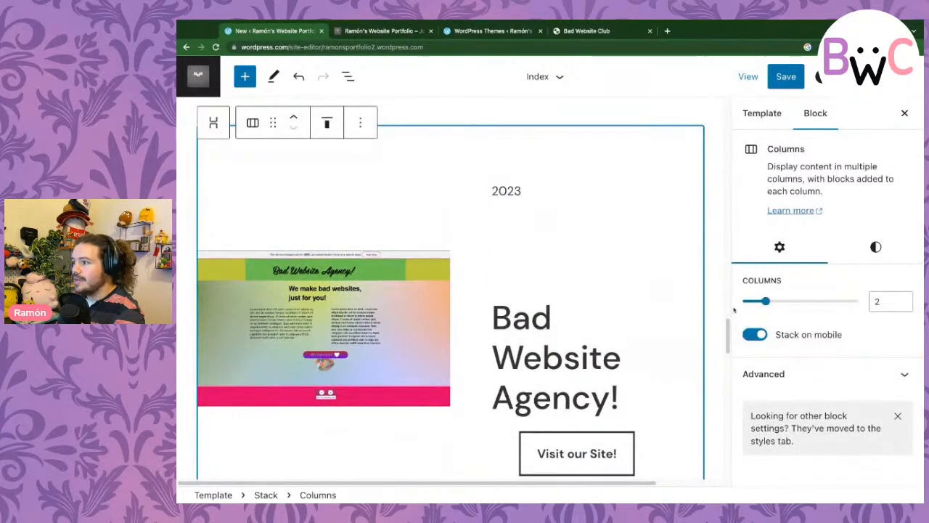
left_click(876, 247)
left_click(800, 343)
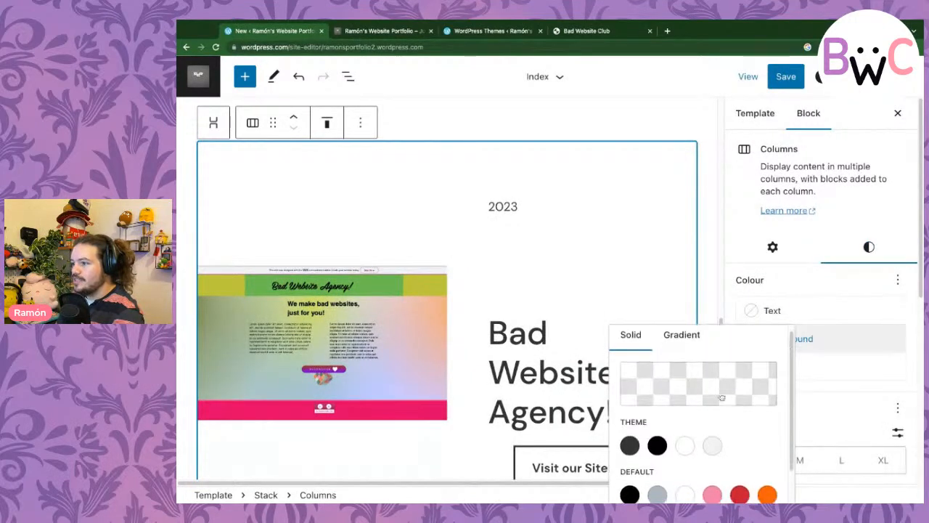
scroll(715, 403, "down", 1)
left_click(767, 482)
left_click(716, 285)
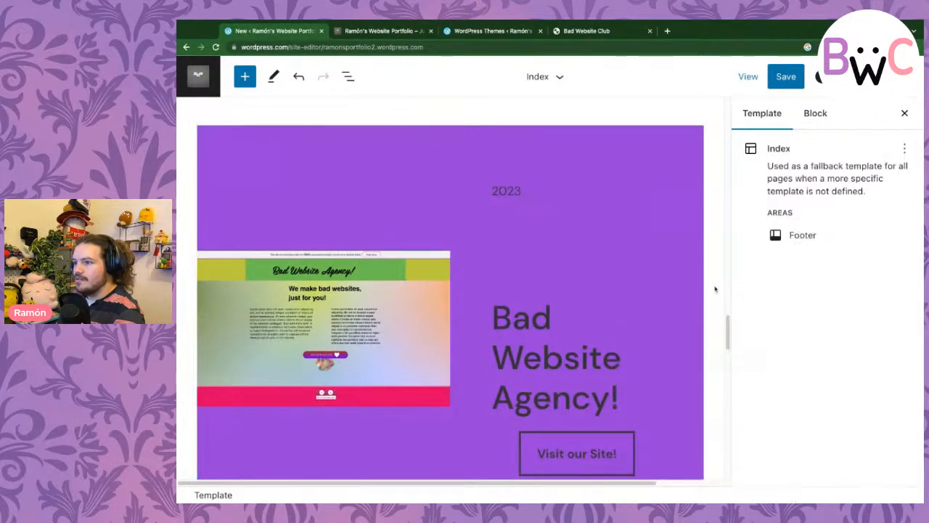
- Set the text colour of the Bad Website Agency! Columns block to the theme's white
left_click(589, 353)
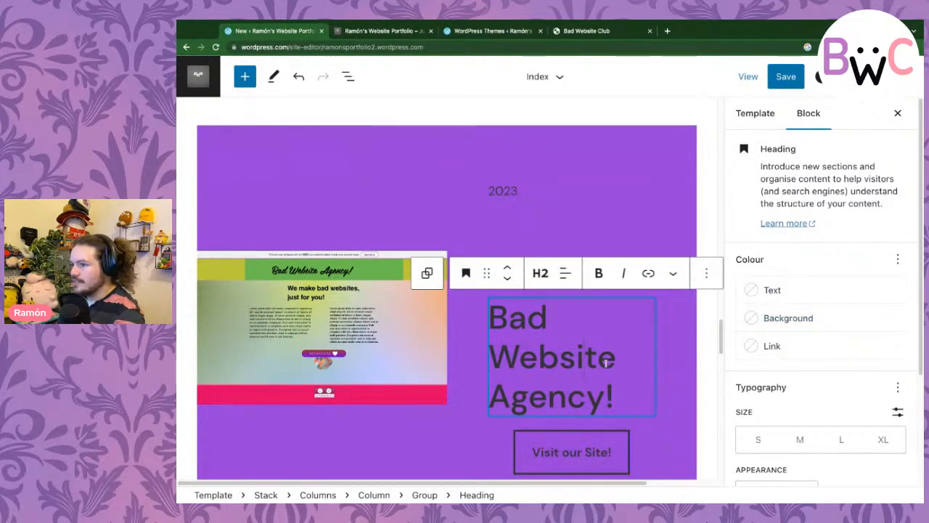
scroll(639, 363, "down", 1)
scroll(638, 320, "up", 1)
left_click(666, 167)
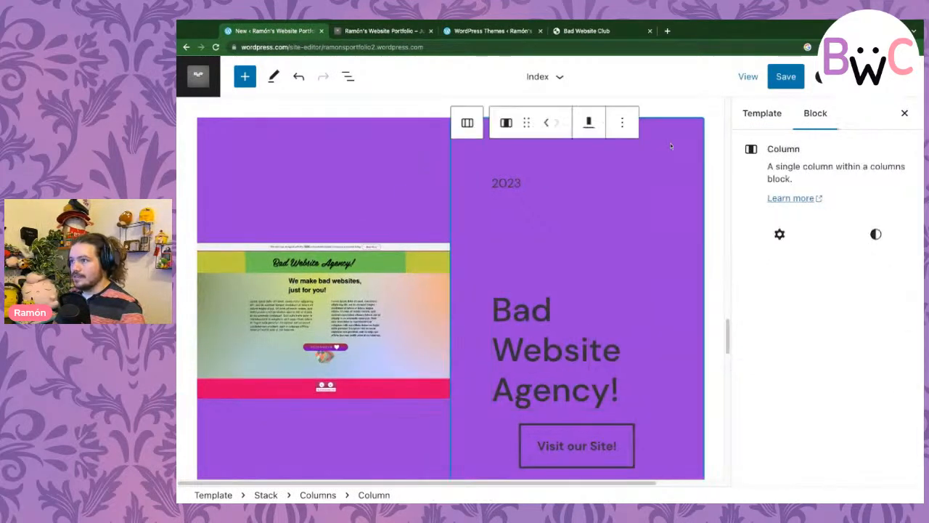
left_click(413, 143)
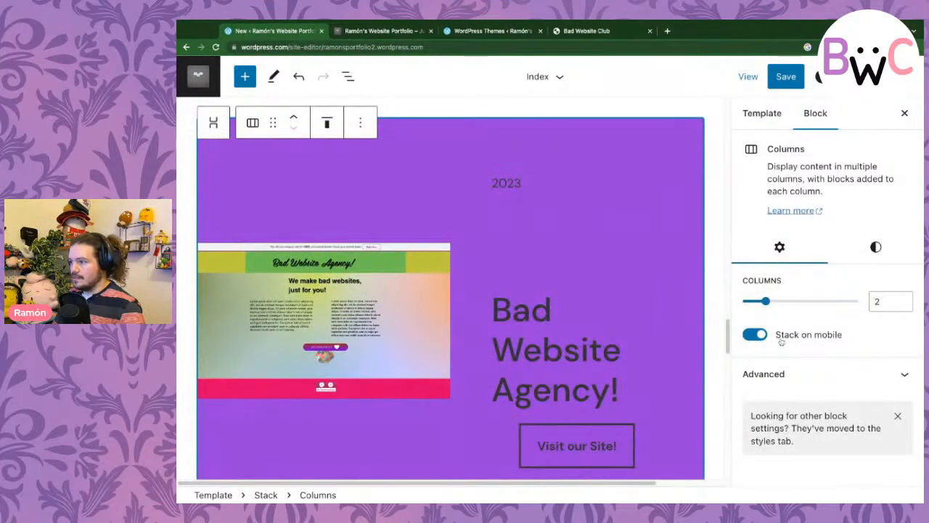
left_click(877, 247)
left_click(770, 310)
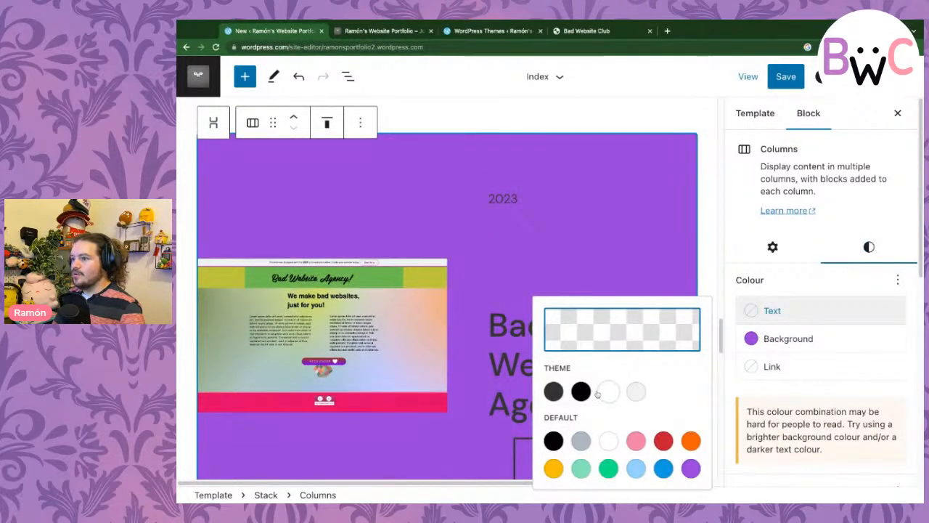
left_click(609, 392)
left_click(581, 436)
- Set the background of the "Visit our Site!" button in the Bad Website Agency! section to white FFFFFF
left_click(552, 445)
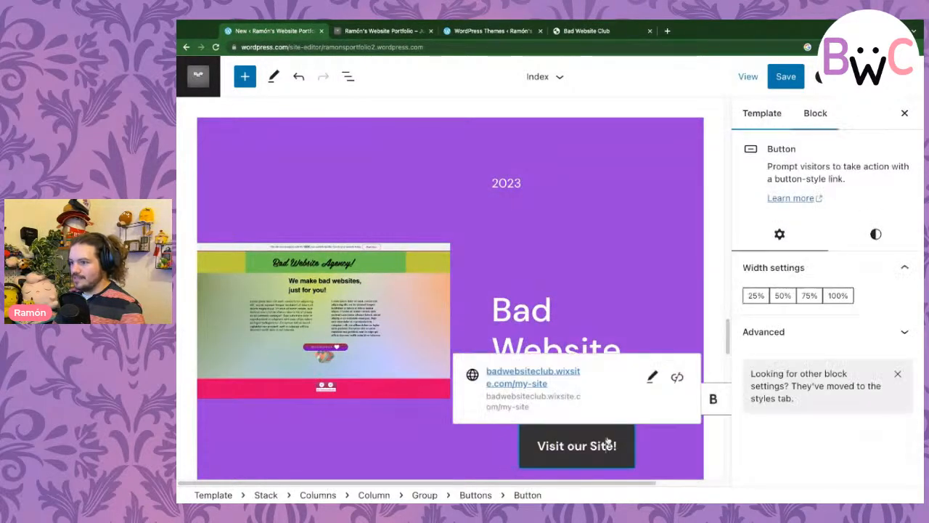
left_click(876, 234)
scroll(852, 244, "down", 2)
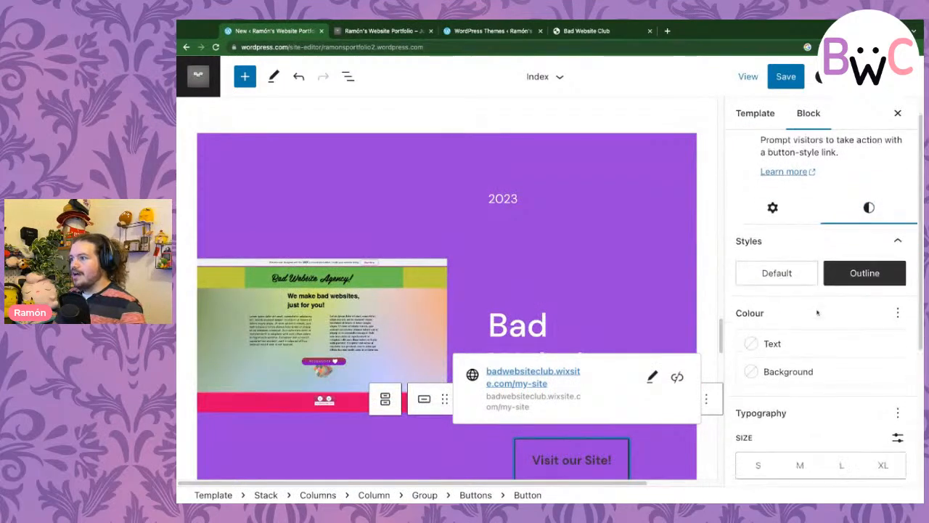
left_click(816, 330)
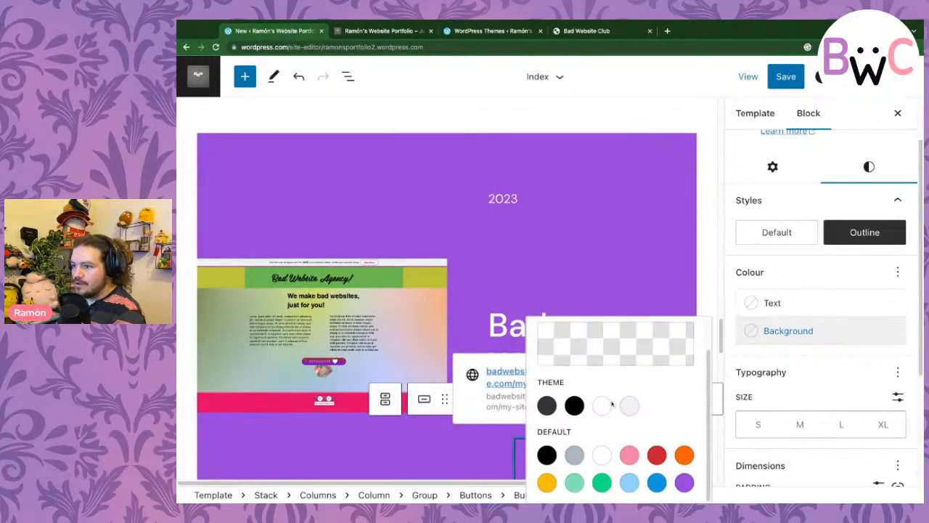
left_click(605, 410)
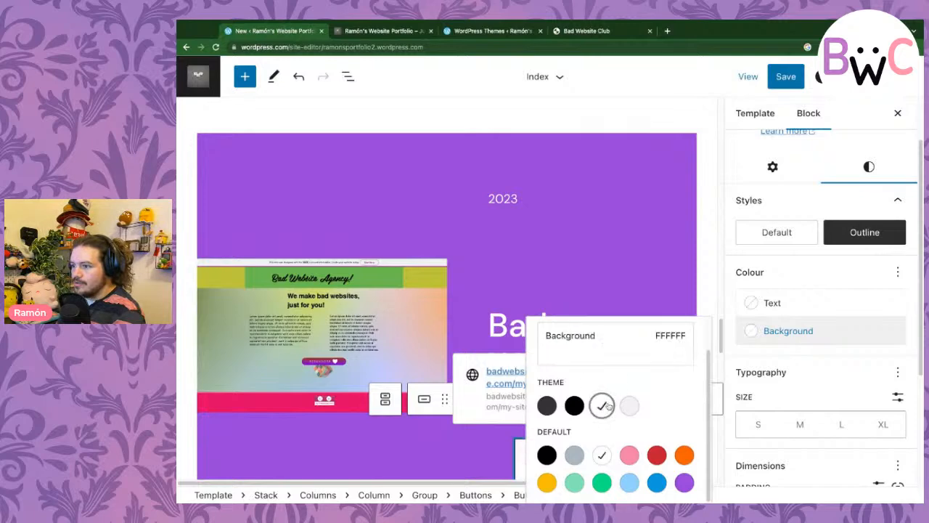
left_click(716, 284)
scroll(639, 441, "down", 3)
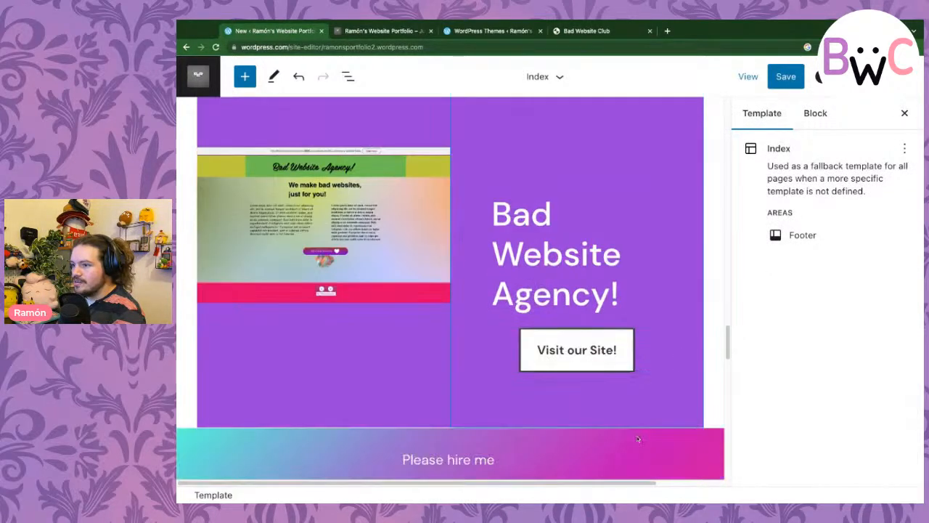
- Give the "Pretty Please?" button around the dog photo a linear gradient background with a bright green starting colour and the default purple end
scroll(637, 438, "down", 6)
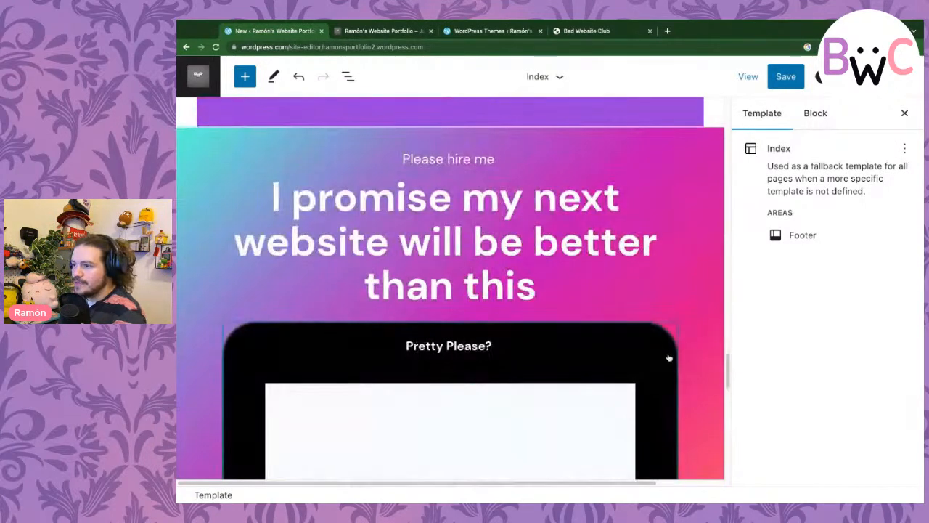
left_click(669, 359)
left_click(875, 235)
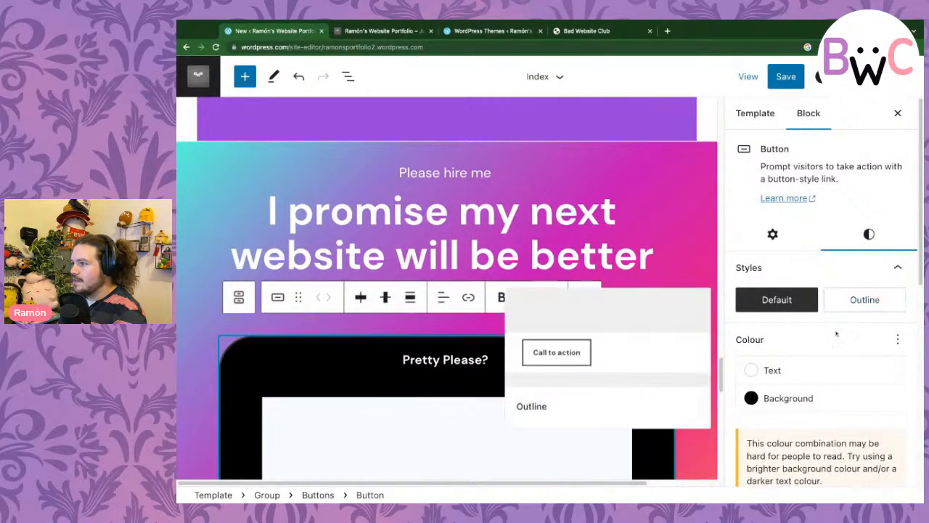
left_click(807, 399)
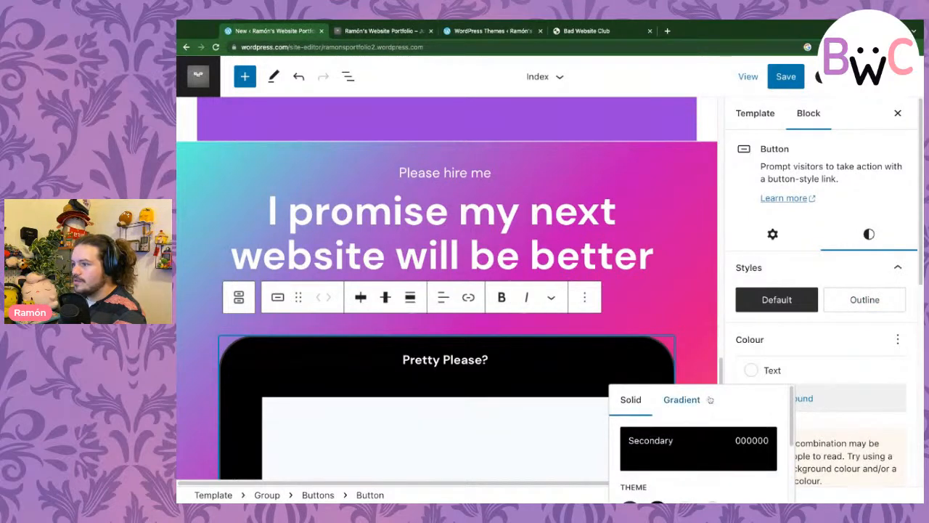
left_click(682, 401)
scroll(718, 339, "down", 5)
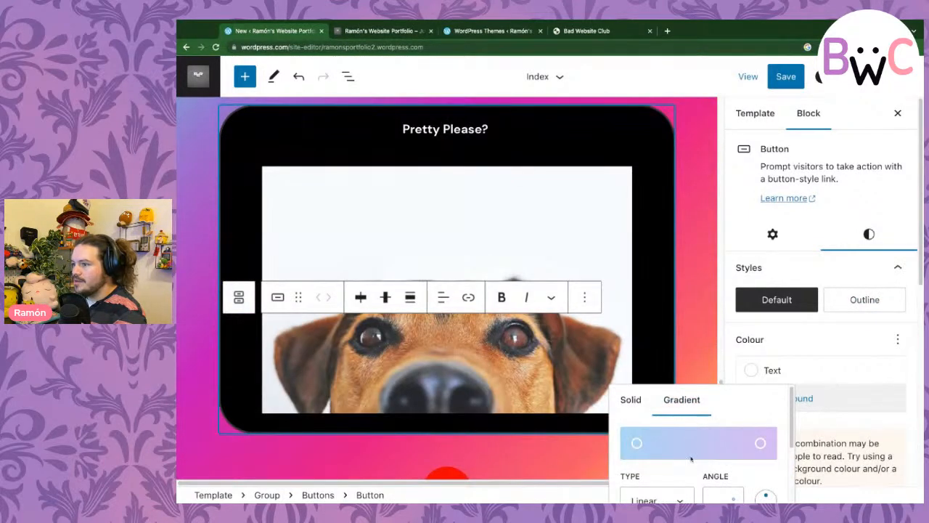
scroll(691, 458, "down", 1)
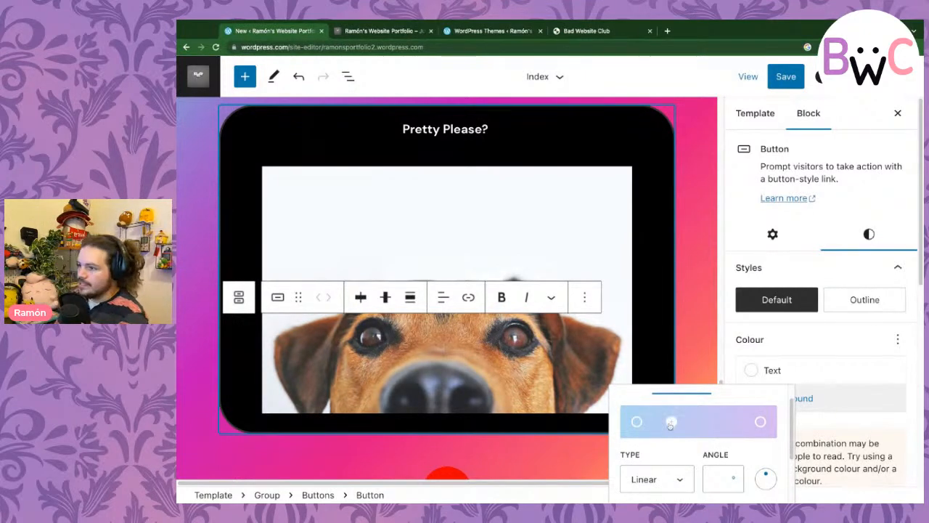
left_click(637, 423)
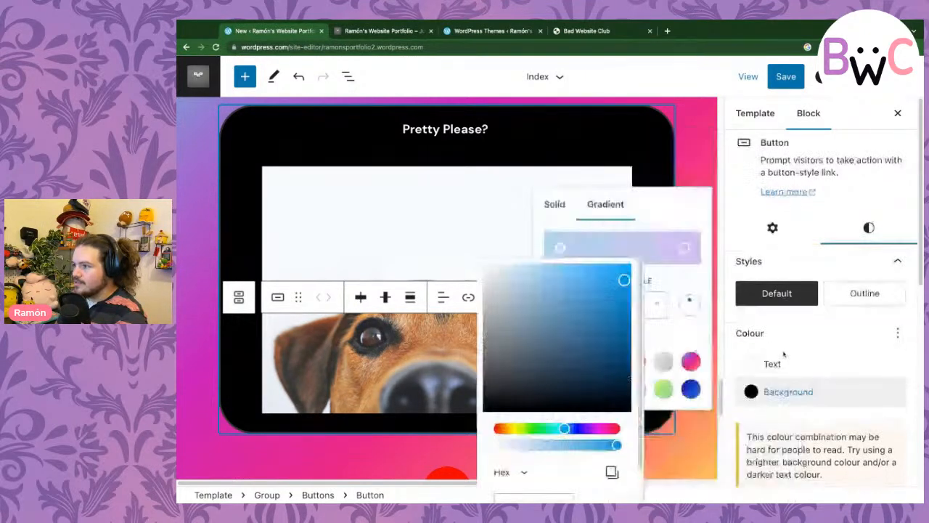
scroll(779, 351, "down", 5)
scroll(780, 351, "up", 4)
scroll(780, 351, "down", 2)
scroll(780, 351, "up", 2)
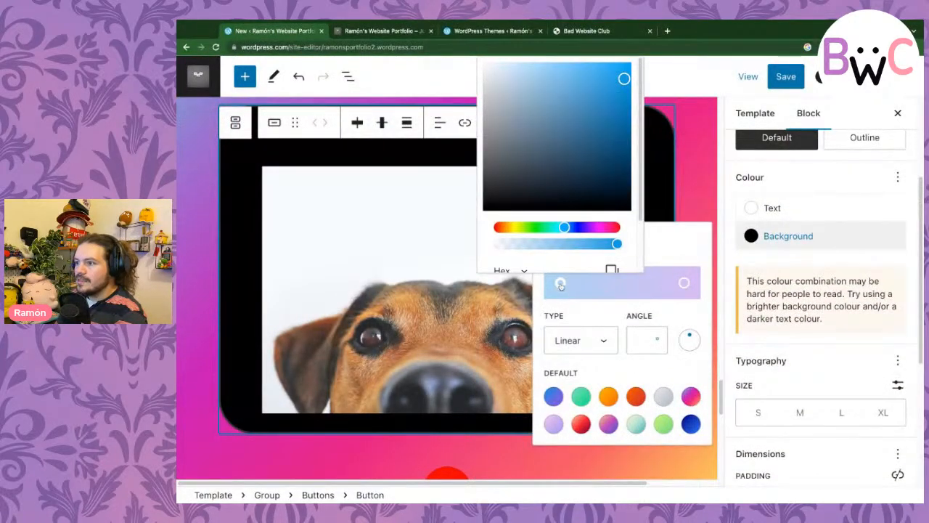
left_click_drag(567, 232, 541, 230)
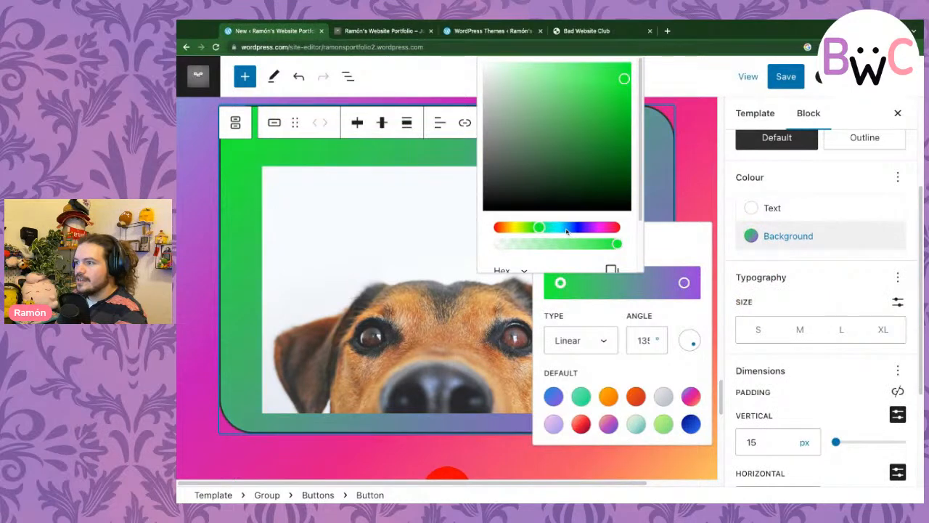
left_click(683, 188)
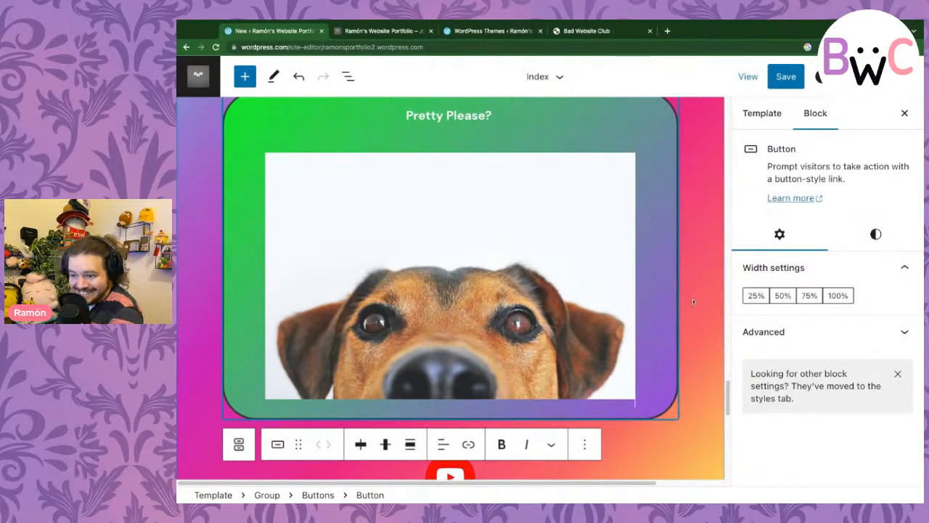
- Check the rest of the Index template down to the copyright footer and save the site changes
scroll(471, 392, "down", 1)
left_click(508, 398)
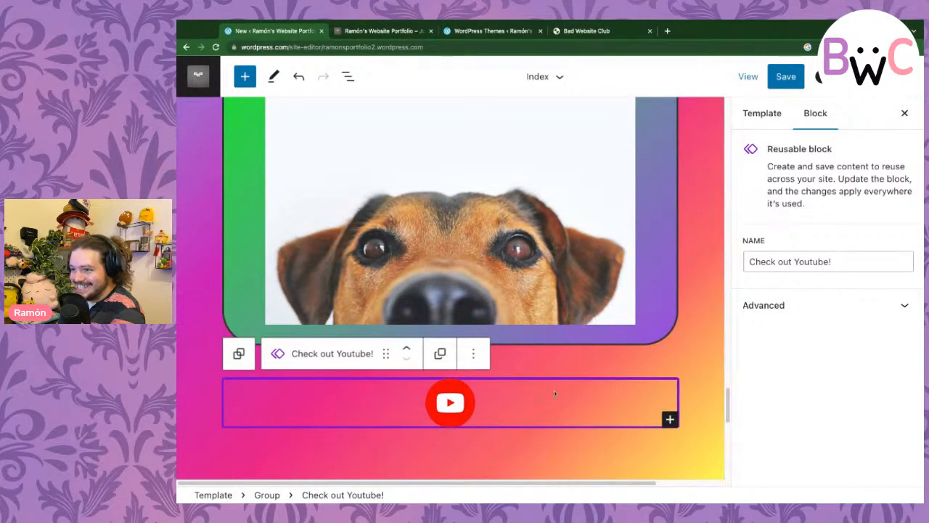
scroll(691, 327, "down", 5)
scroll(690, 327, "up", 2)
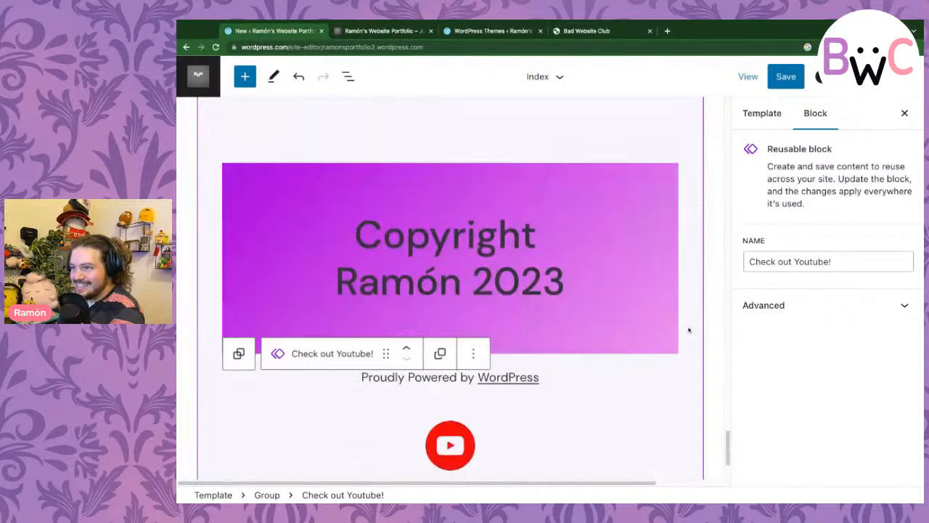
scroll(689, 331, "down", 1)
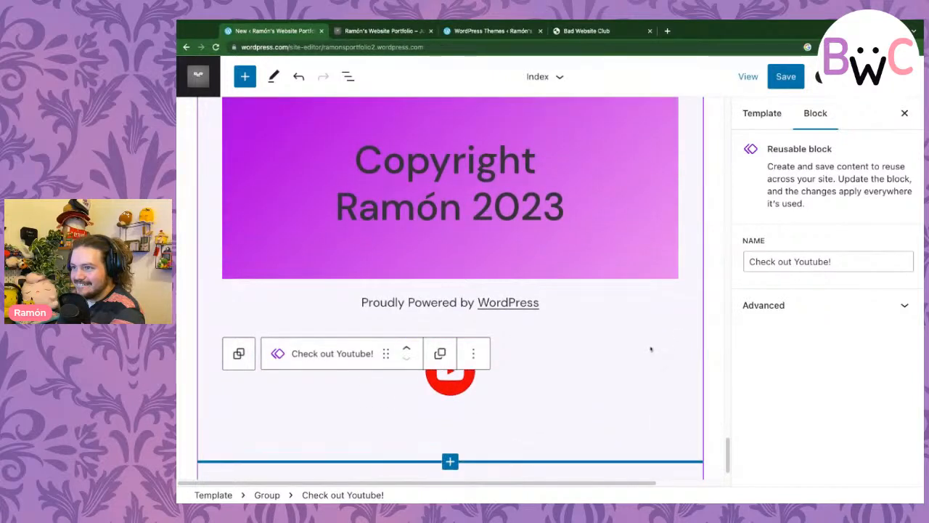
left_click(790, 80)
left_click(793, 80)
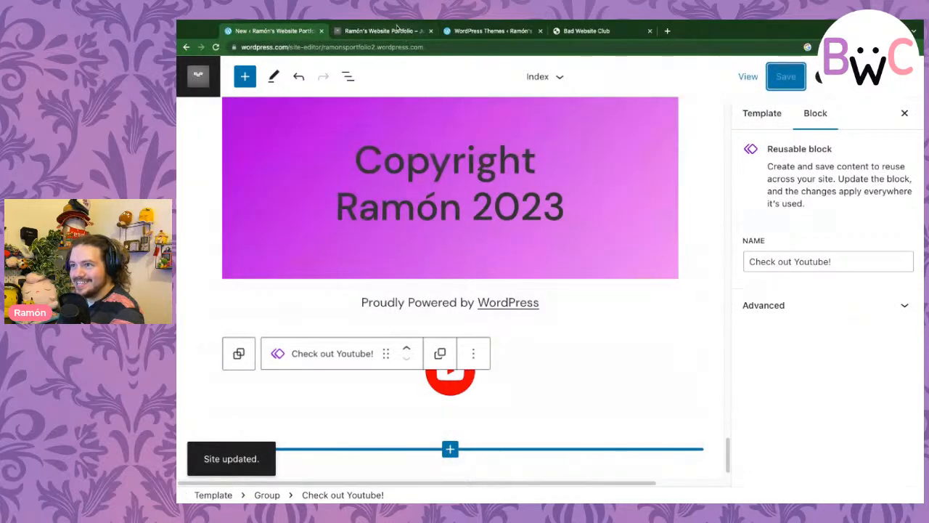
- Examine the published portfolio page from the cover through the project sections to the footer, and select its web address
left_click(385, 30)
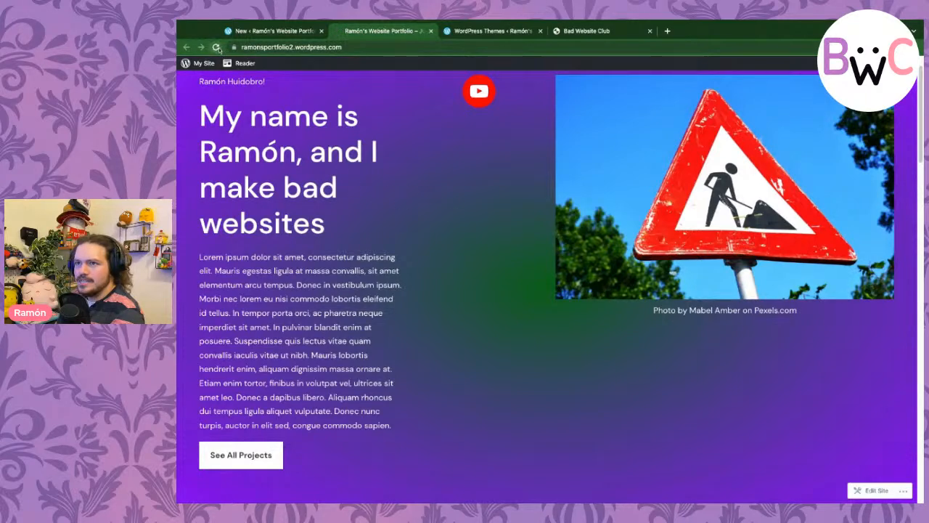
scroll(436, 174, "down", 7)
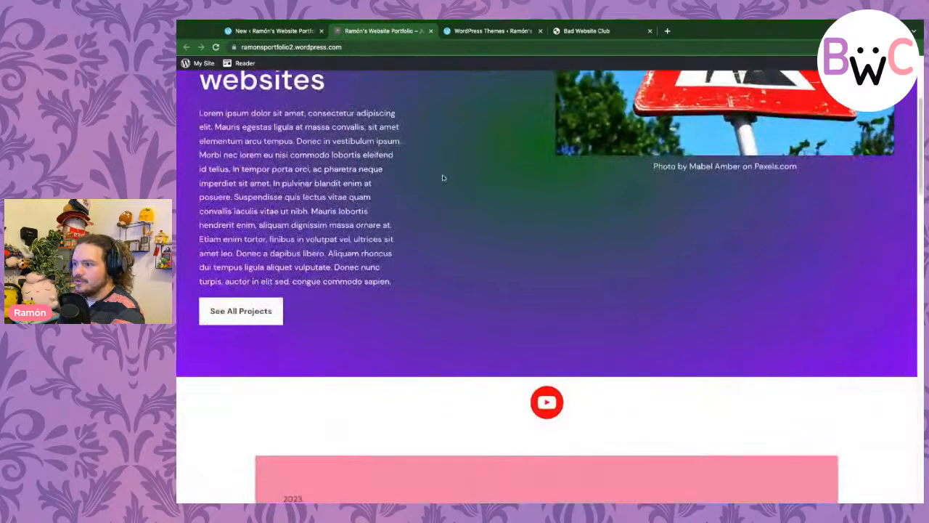
scroll(443, 183, "down", 4)
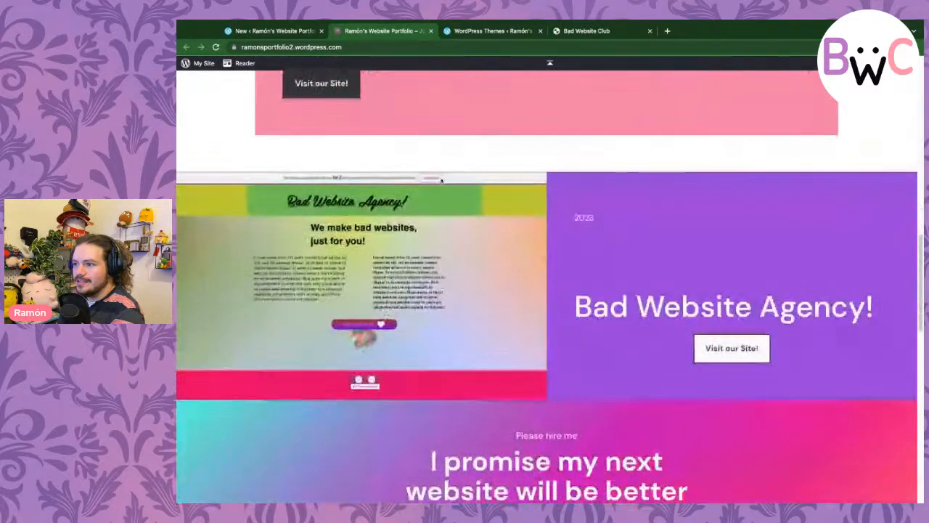
scroll(440, 185, "up", 2)
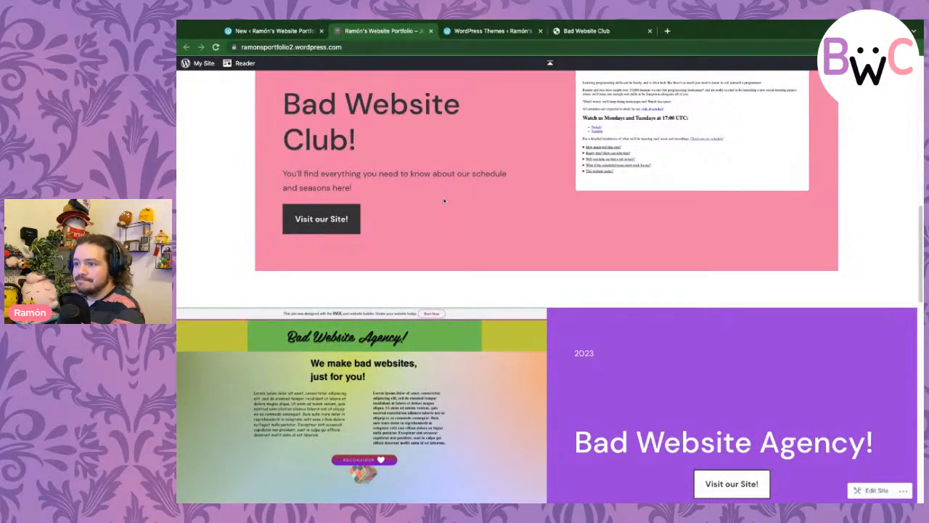
scroll(444, 201, "down", 5)
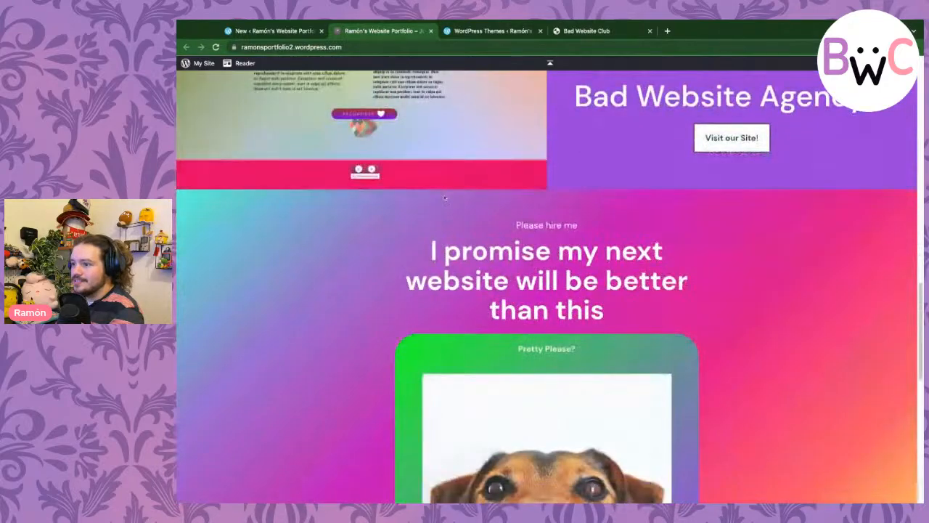
scroll(443, 194, "down", 3)
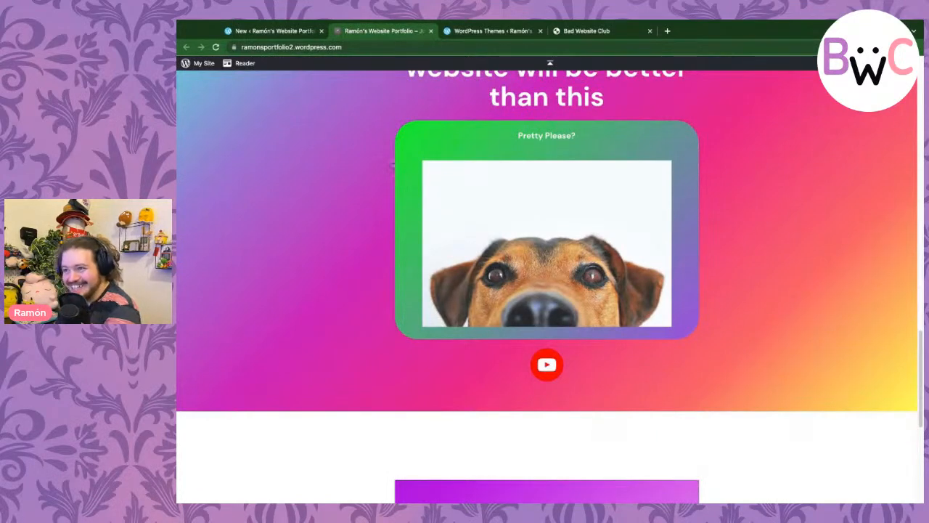
scroll(400, 200, "down", 5)
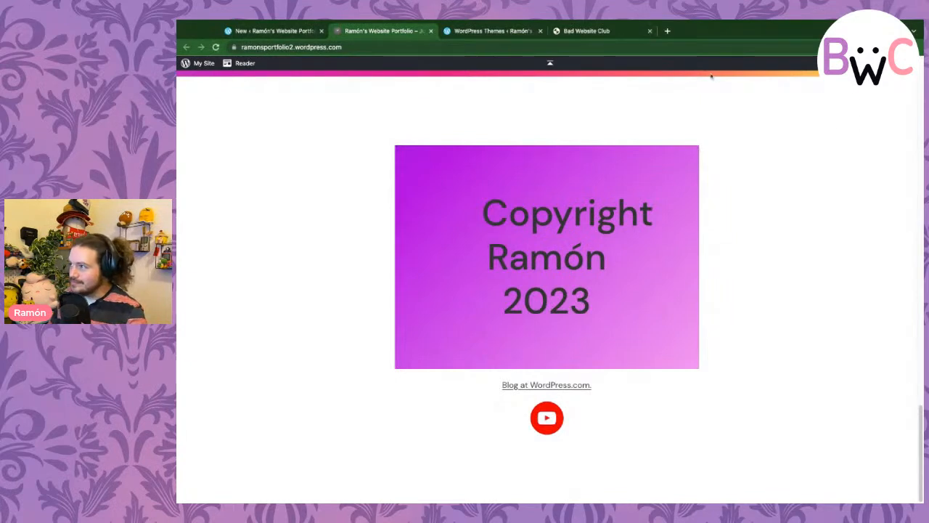
key("ctrl+l")
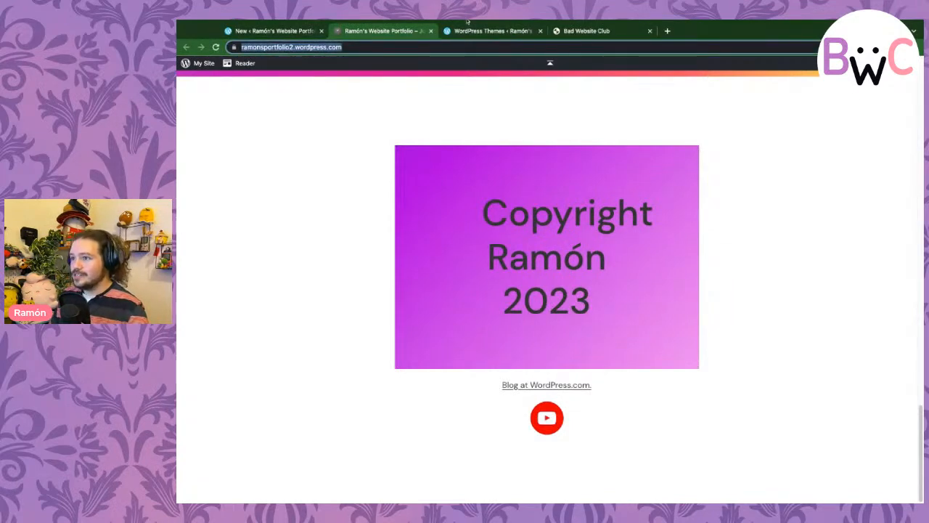
key("super+Tab")
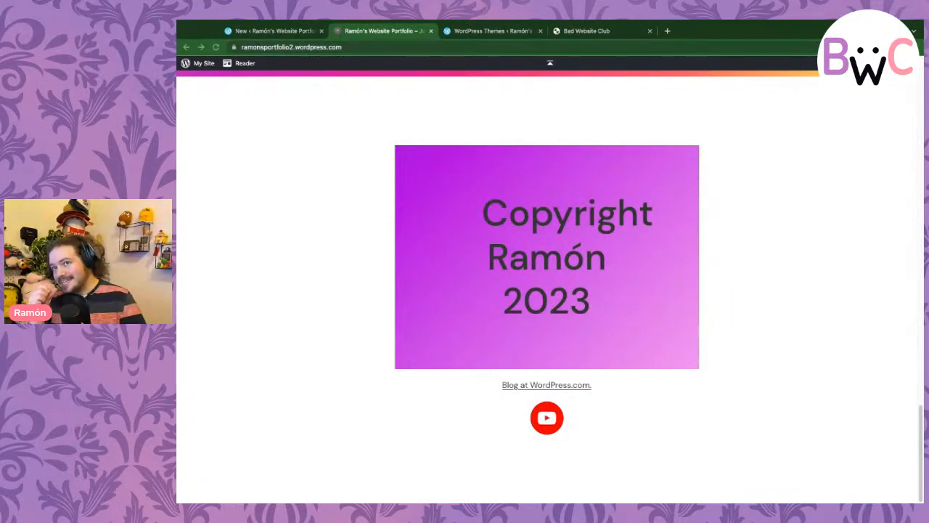